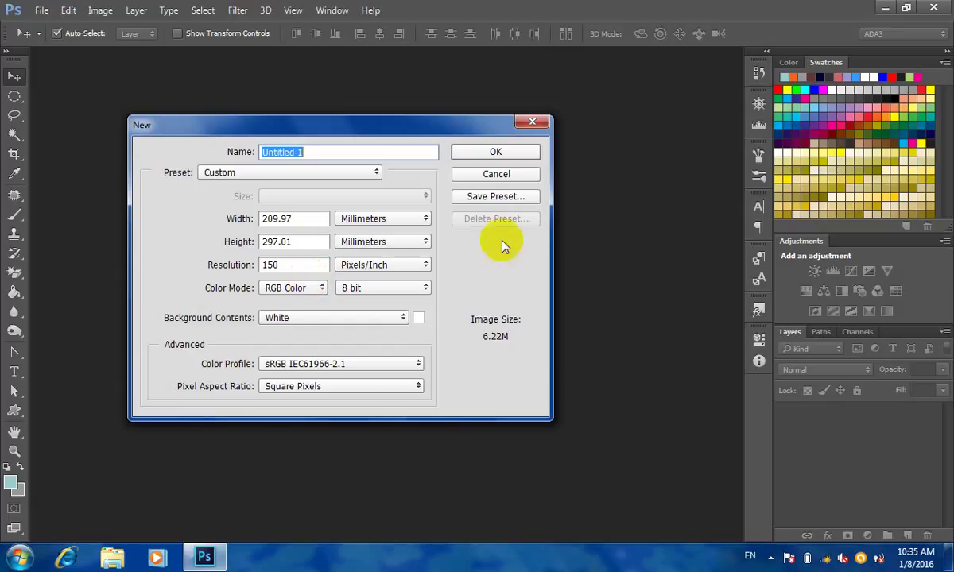
# - Create a 209.97 × 297.01 mm, 150 ppi RGB document and place setec Logo.png from D:\SETEC\SETEC Logo as a linked image
pyautogui.click(512, 153)
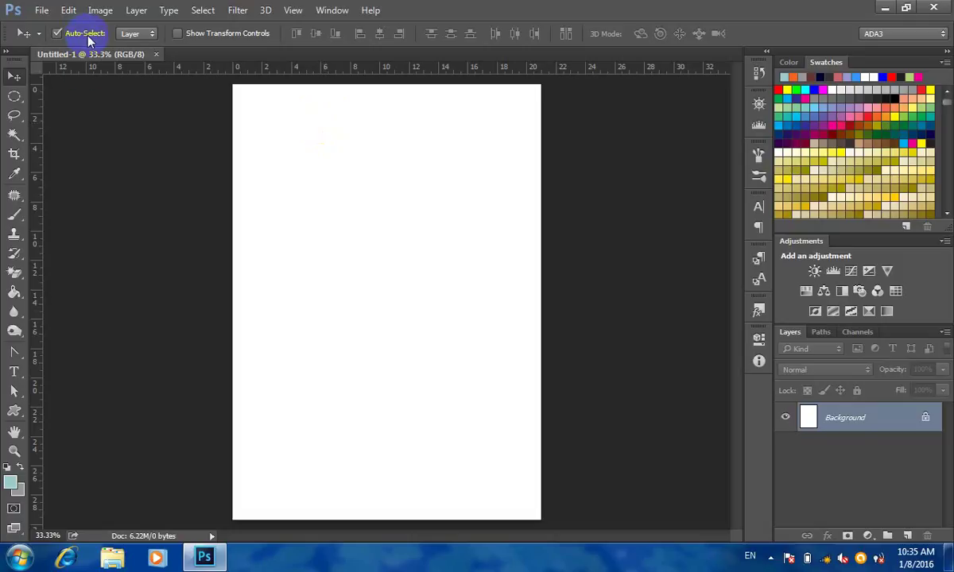
pyautogui.click(41, 10)
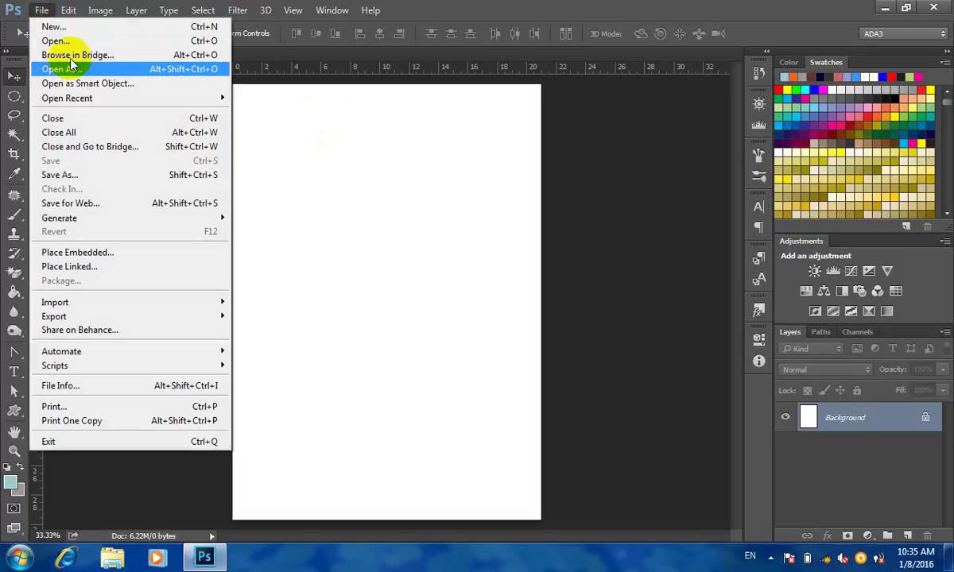
pyautogui.click(83, 266)
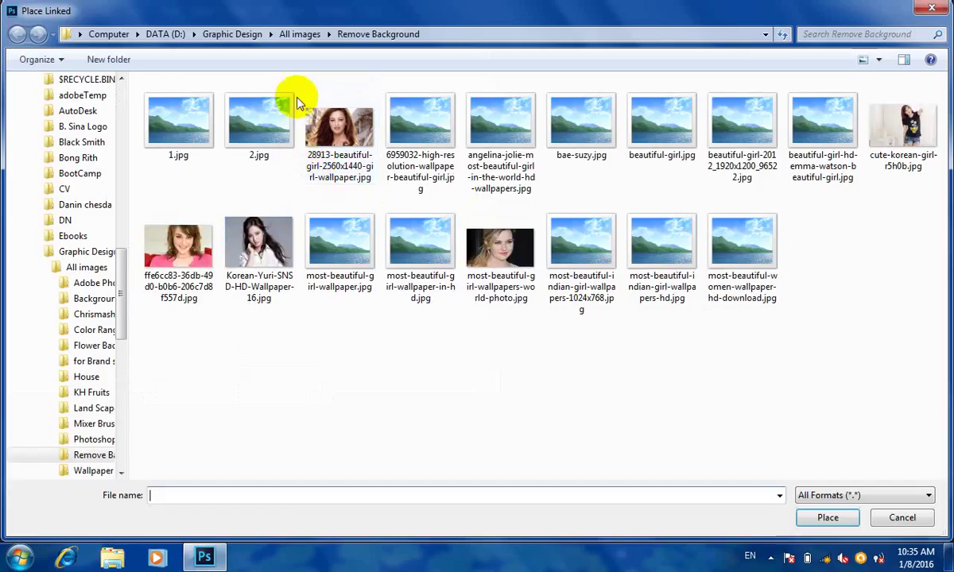
pyautogui.click(235, 34)
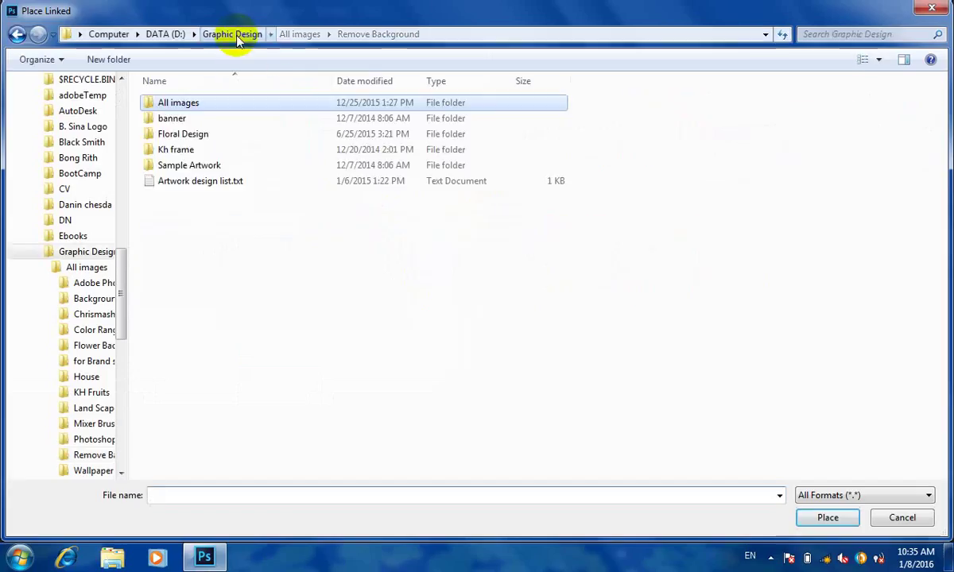
pyautogui.click(173, 35)
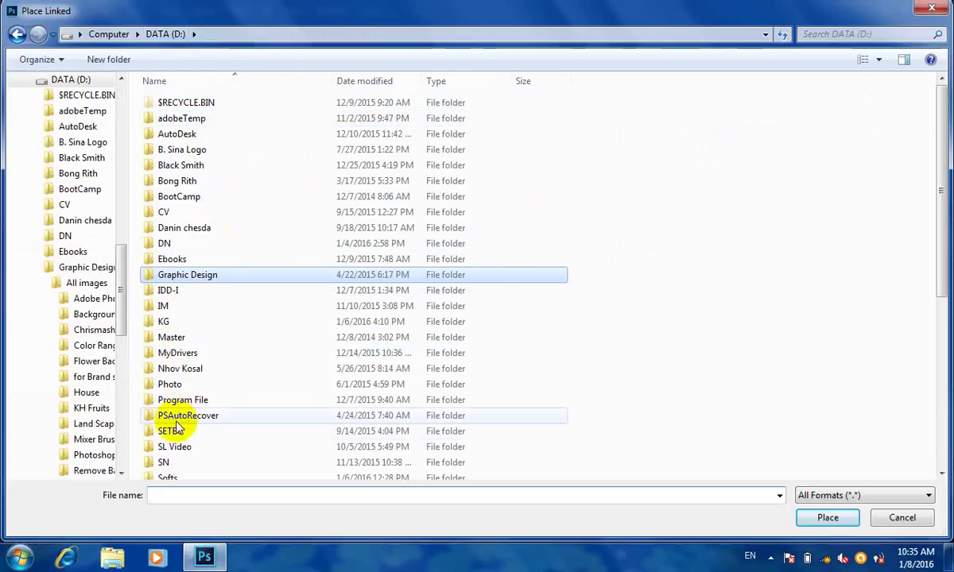
pyautogui.doubleClick(175, 430)
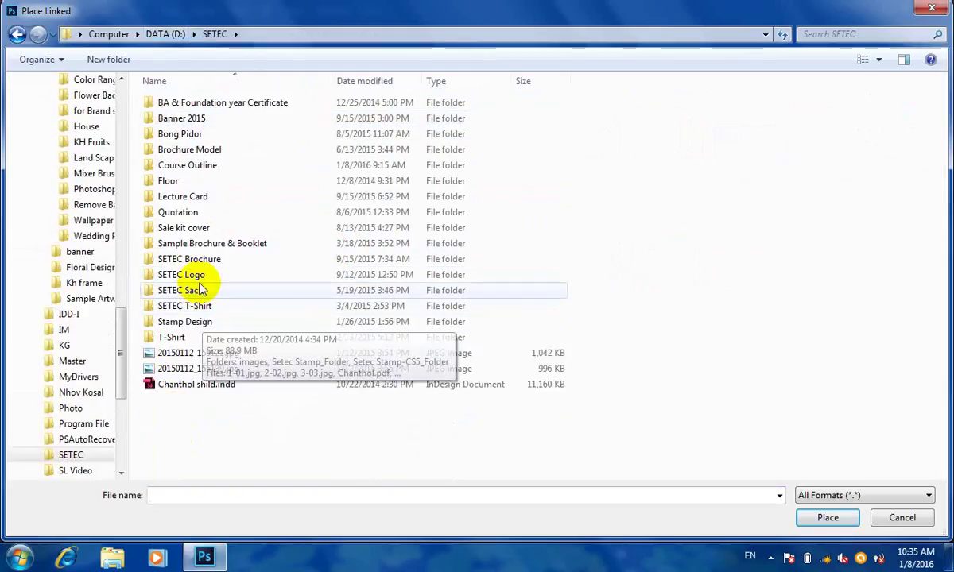
pyautogui.doubleClick(198, 273)
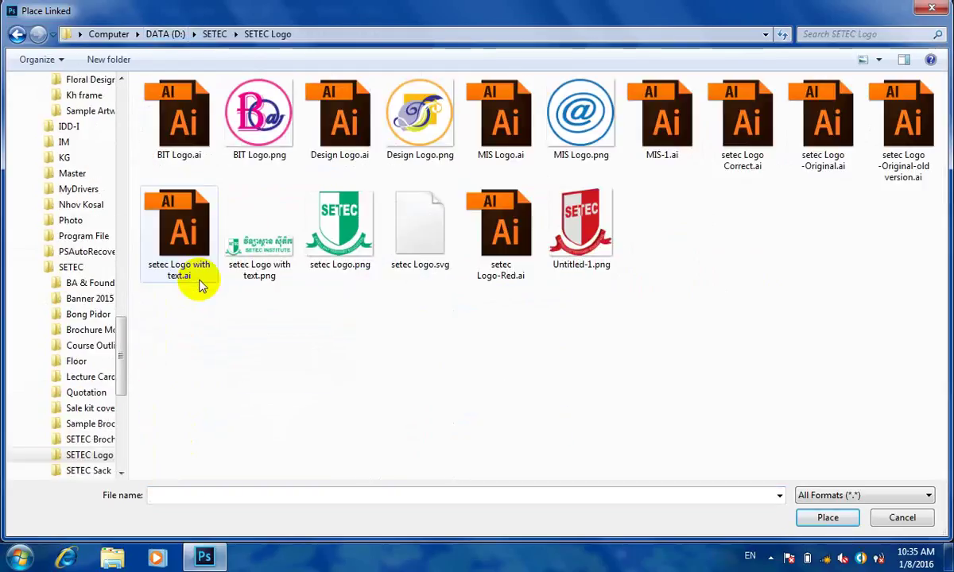
pyautogui.click(338, 267)
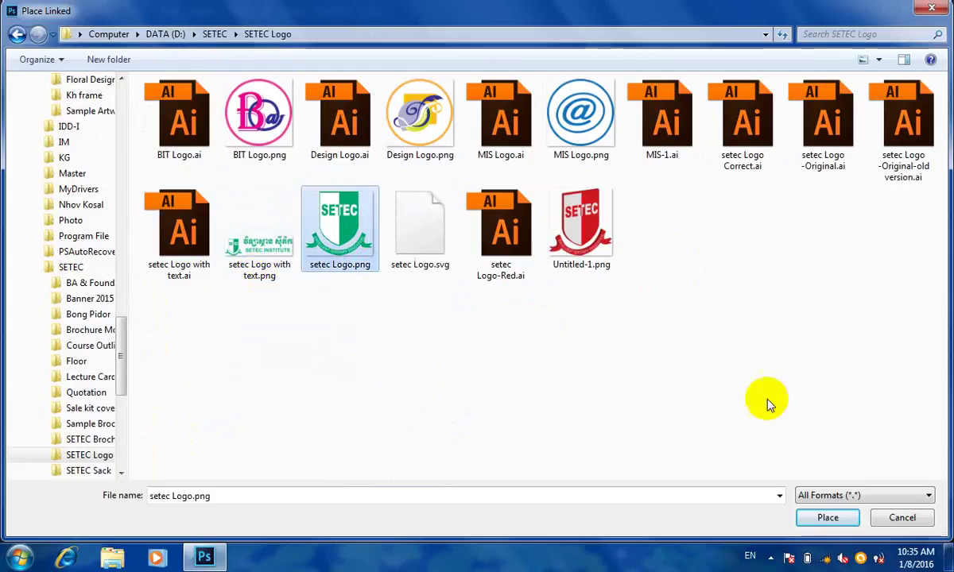
pyautogui.click(828, 518)
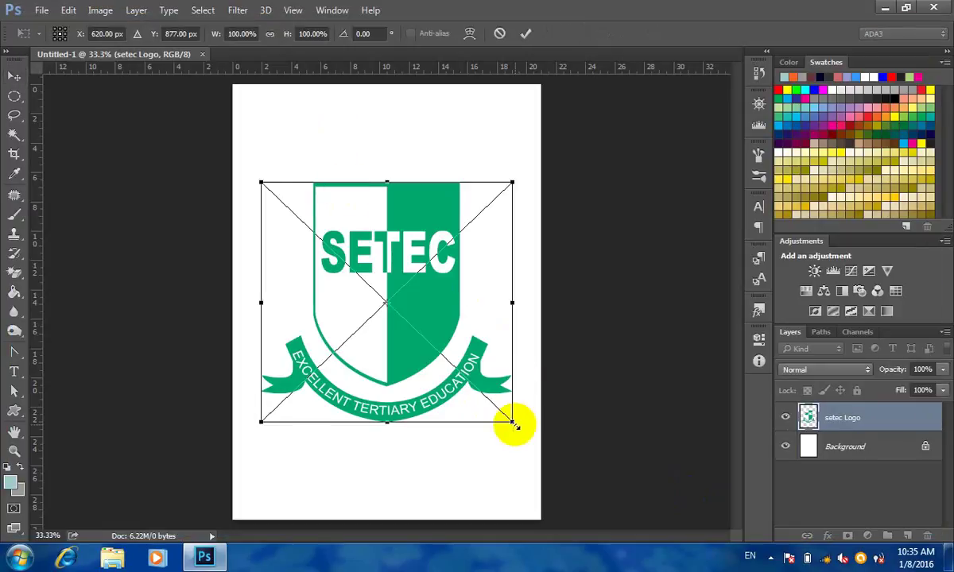
# - Scale the placed logo proportionally to about 82% and move it to the upper-left area of the page
pyautogui.moveTo(513, 423); pyautogui.dragTo(466, 378)
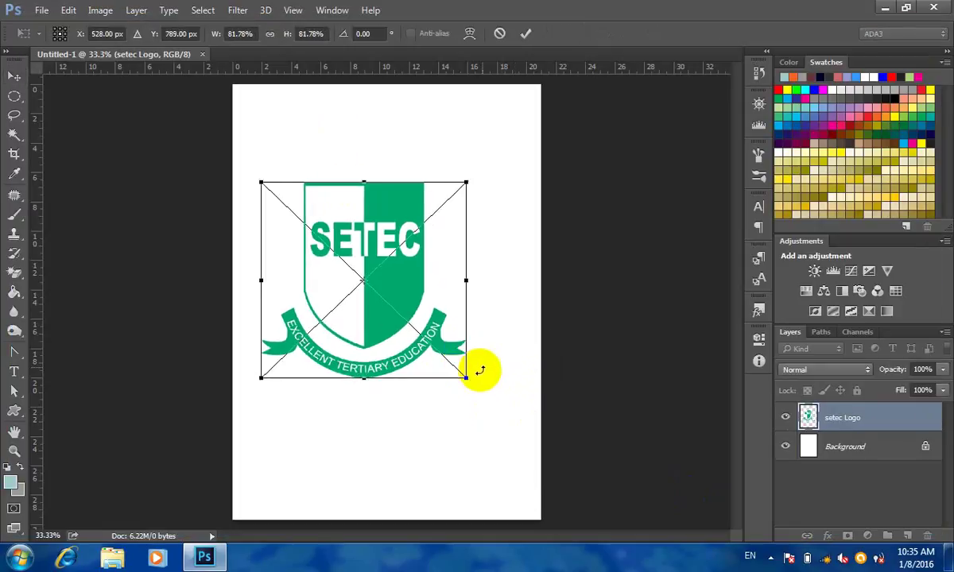
pyautogui.press('Return')
pyautogui.moveTo(379, 238); pyautogui.dragTo(350, 178)
pyautogui.click(489, 336)
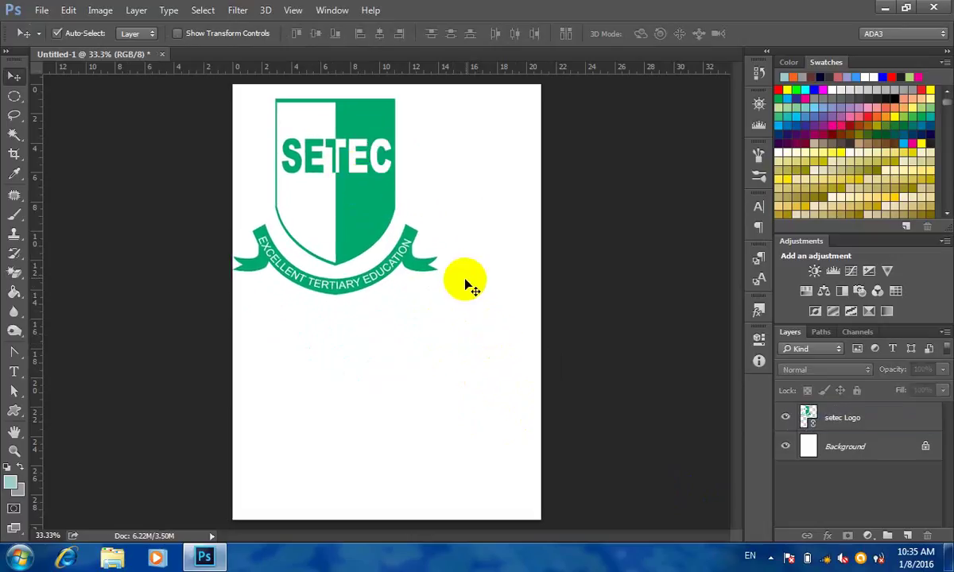
# - Activate the Rectangle Tool and keep its drawing mode set to Shape
pyautogui.click(17, 411)
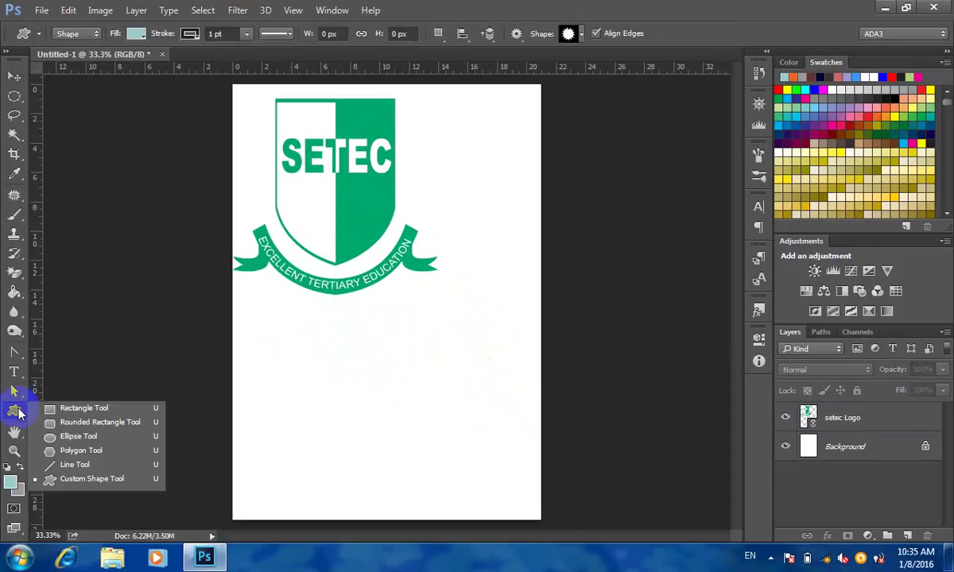
pyautogui.click(78, 410)
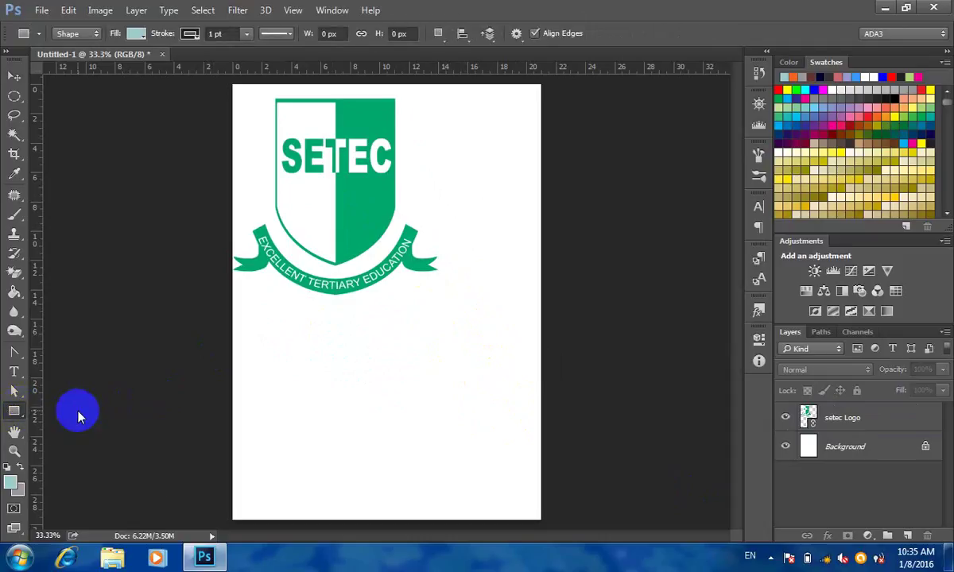
pyautogui.click(85, 34)
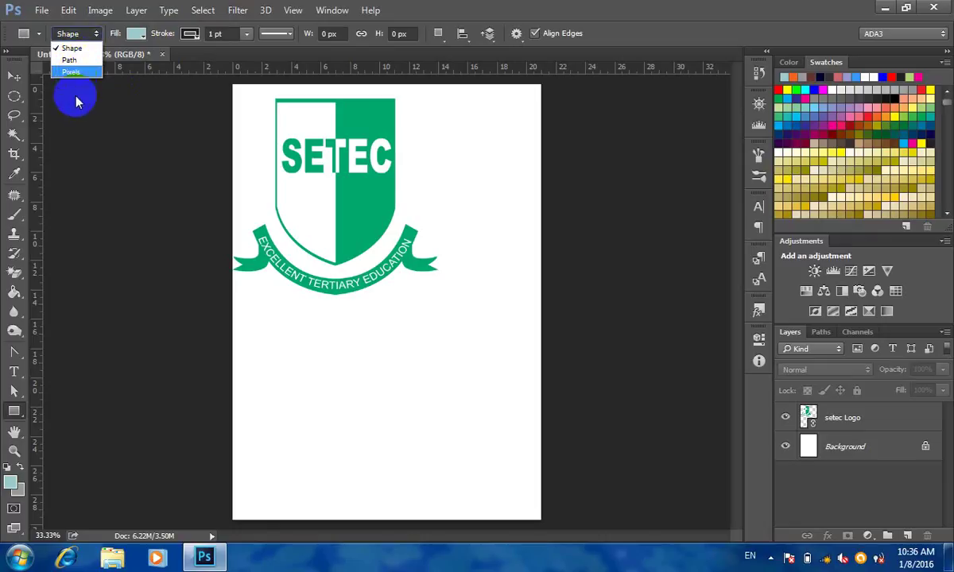
pyautogui.click(19, 468)
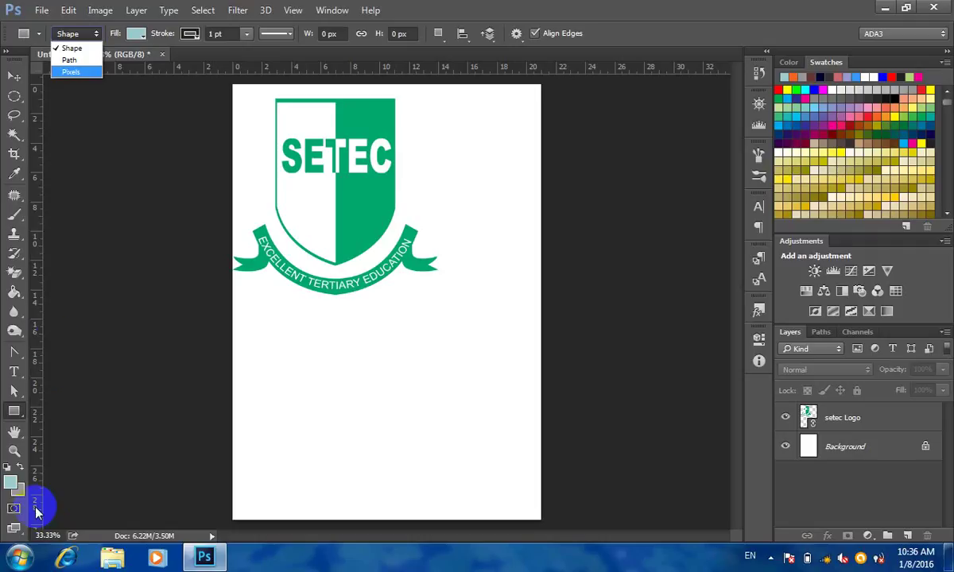
pyautogui.click(72, 48)
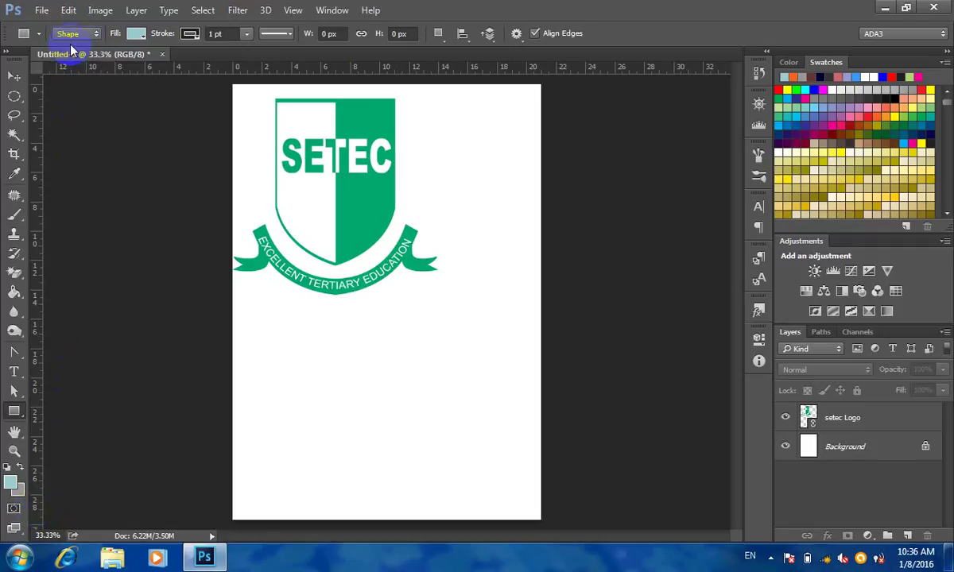
pyautogui.click(440, 37)
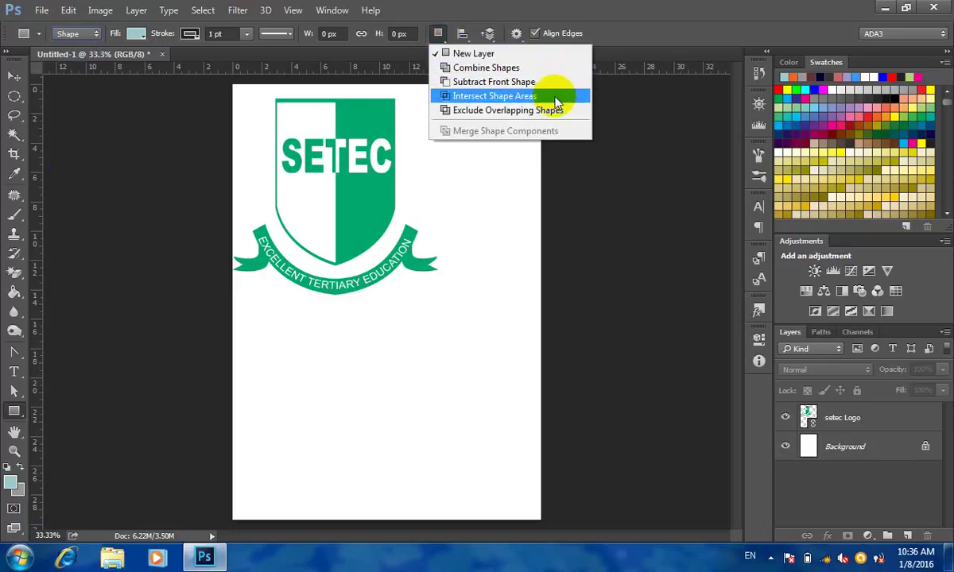
pyautogui.click(488, 96)
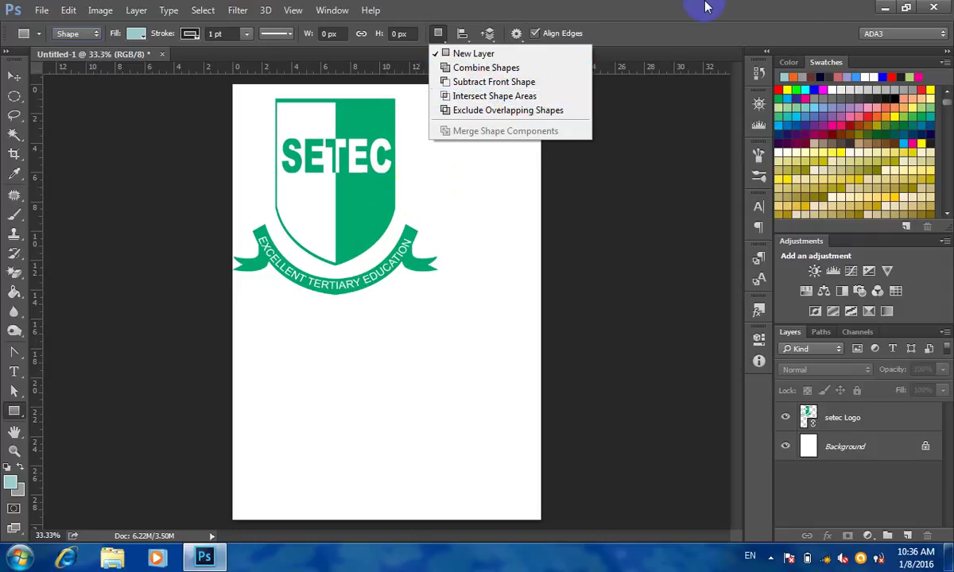
pyautogui.click(438, 34)
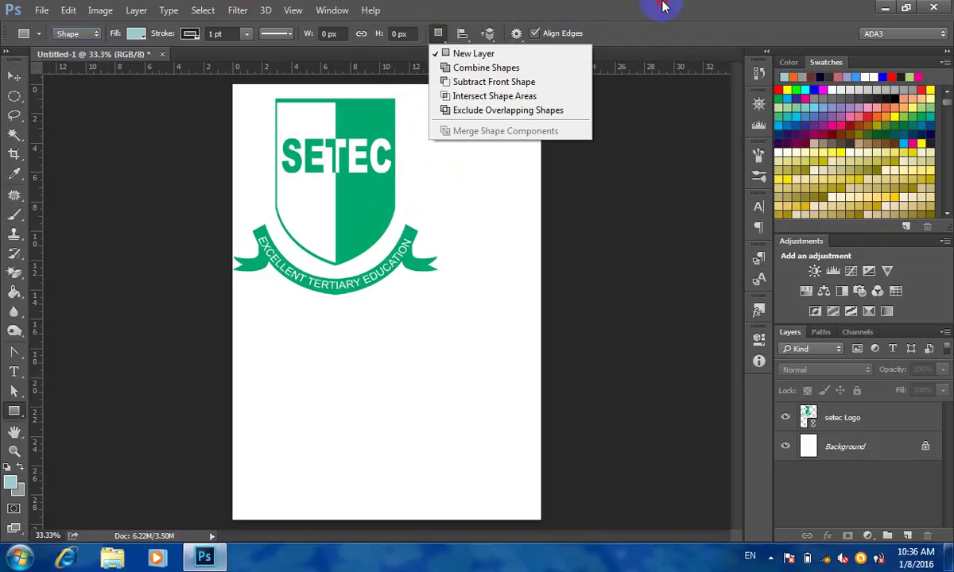
pyautogui.click(288, 83)
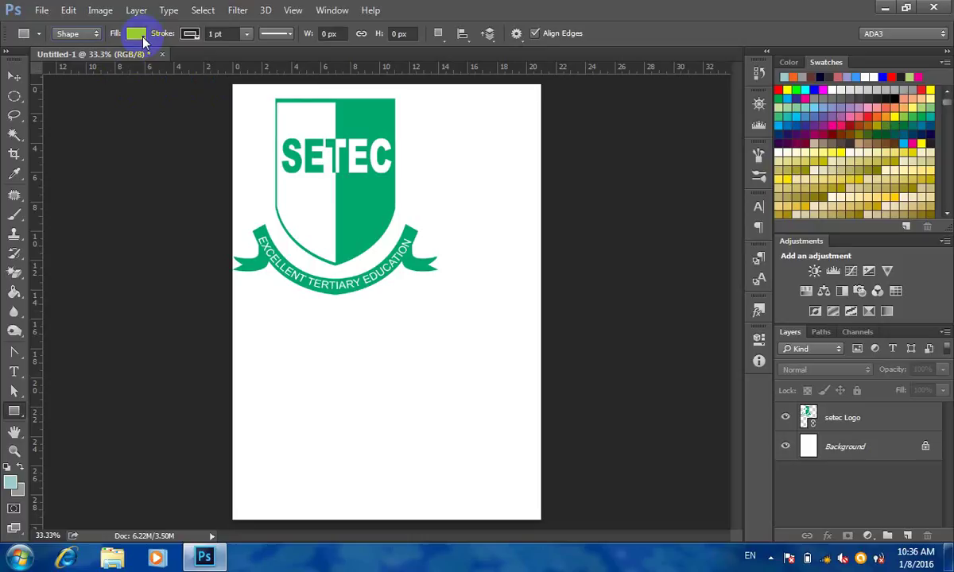
# - Draw a rectangle about 253 × 616 px below the logo, filled with the green 009966 sampled from the shield
pyautogui.click(137, 34)
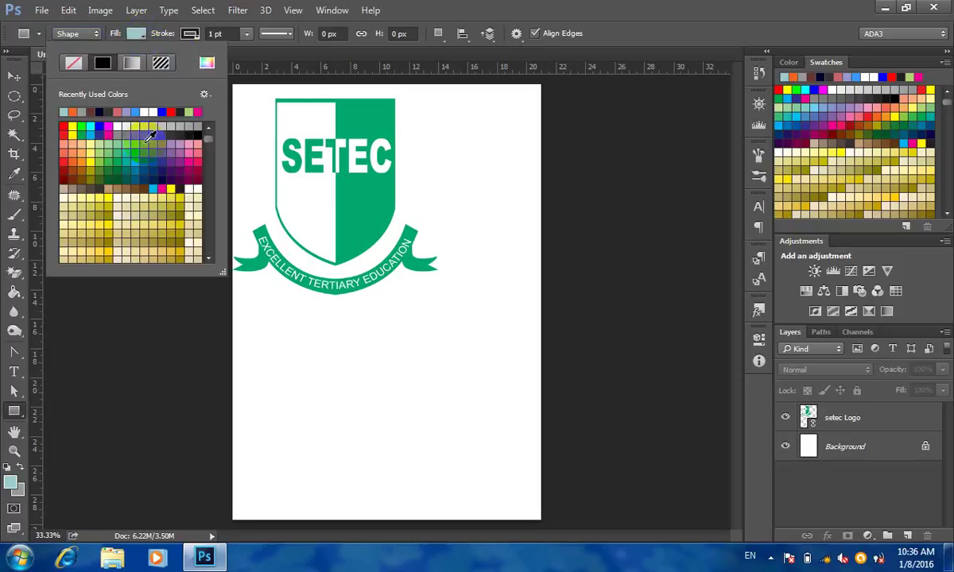
pyautogui.click(206, 64)
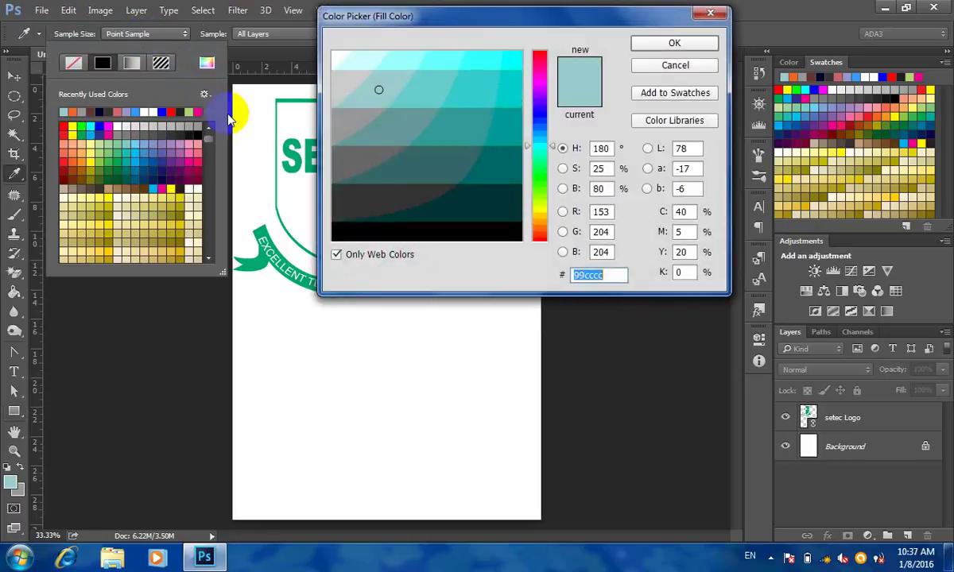
pyautogui.moveTo(373, 18); pyautogui.dragTo(481, 14)
pyautogui.click(352, 193)
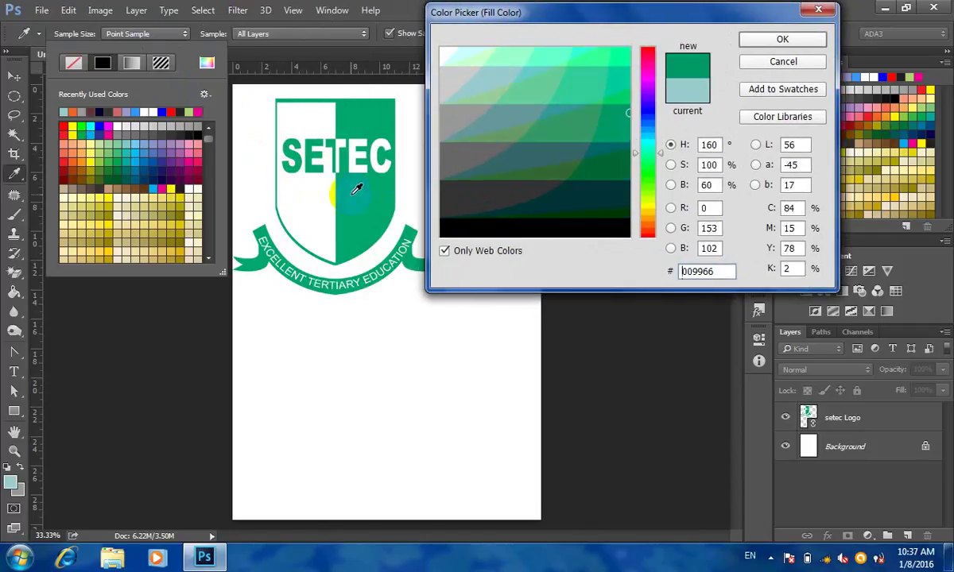
pyautogui.click(744, 46)
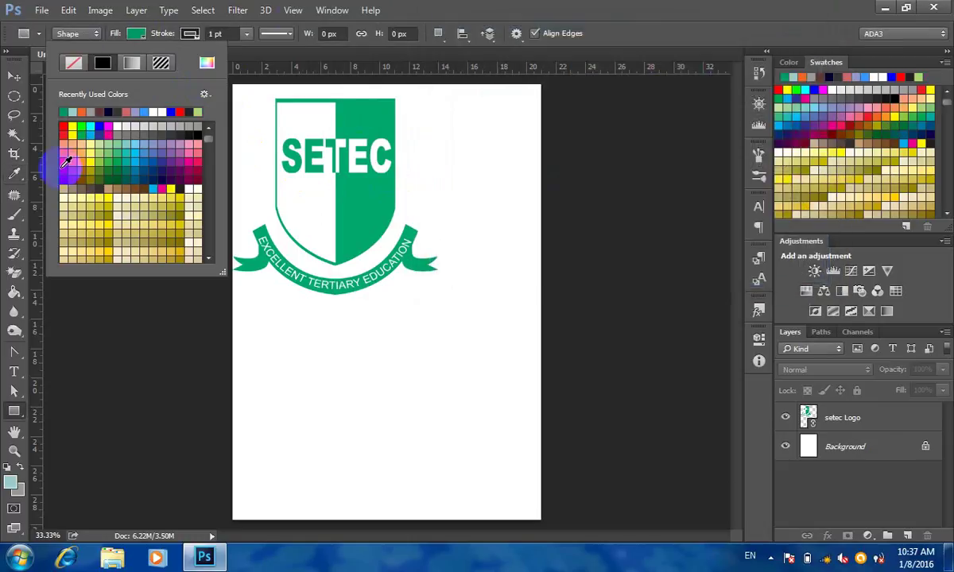
pyautogui.click(472, 86)
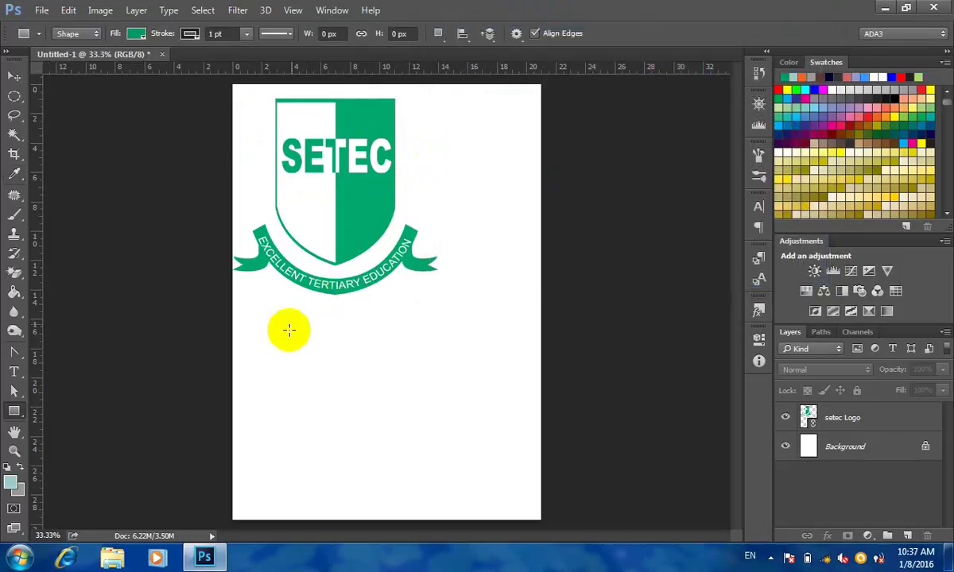
pyautogui.moveTo(279, 335); pyautogui.dragTo(339, 487)
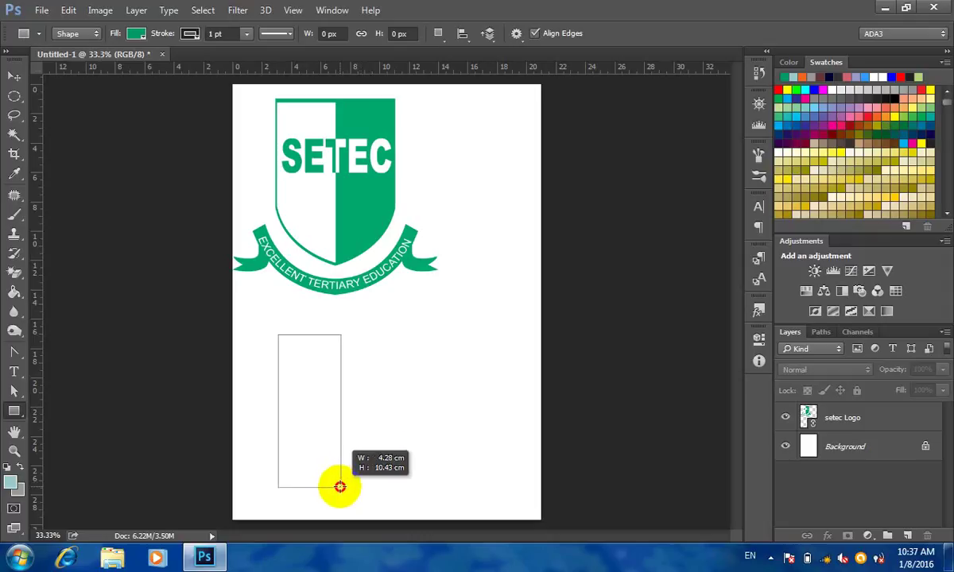
pyautogui.moveTo(340, 486); pyautogui.dragTo(341, 487)
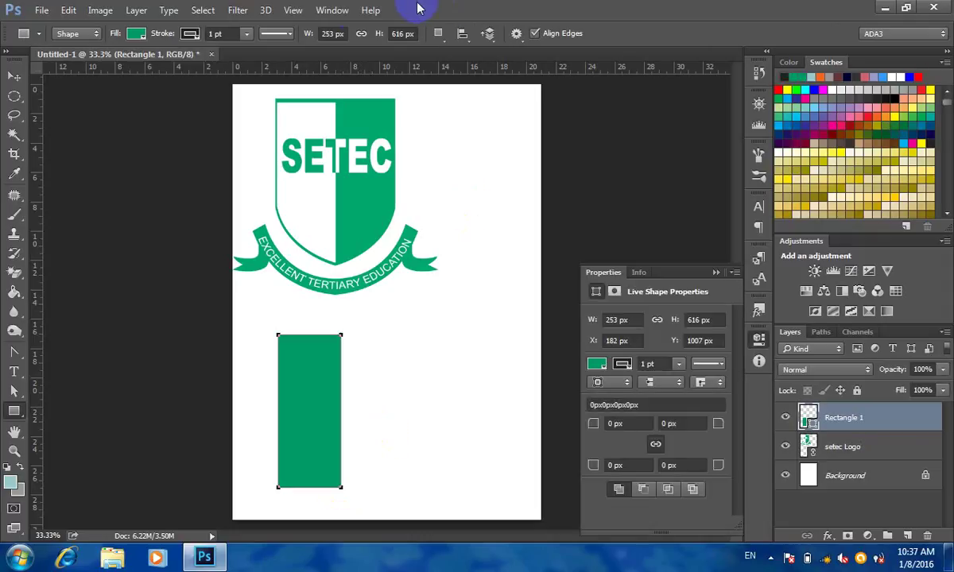
# - Move the green rectangle slightly up and right with Path Selection, to about X 202 px, Y 962 px
pyautogui.click(22, 390)
pyautogui.click(48, 390)
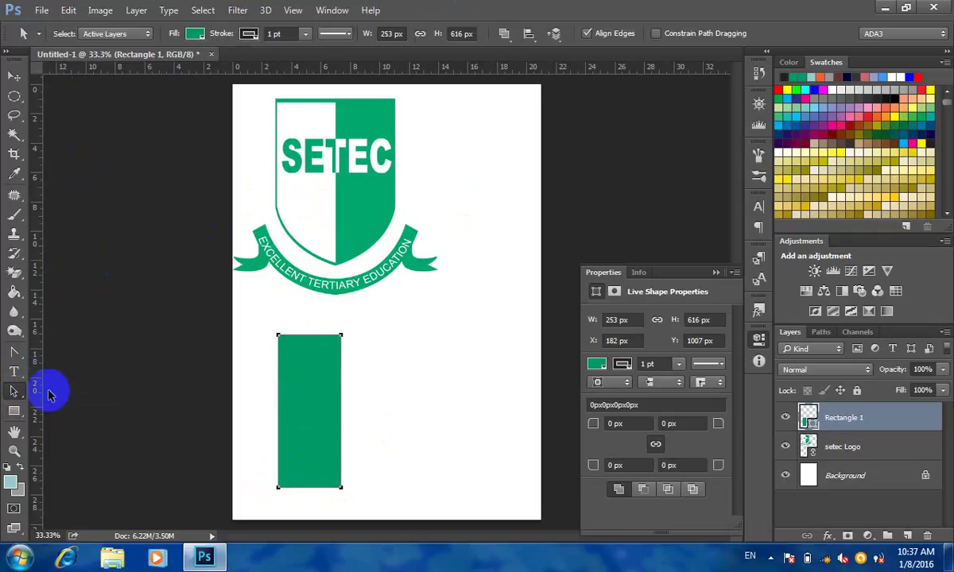
pyautogui.click(307, 378)
pyautogui.moveTo(306, 378); pyautogui.dragTo(312, 367)
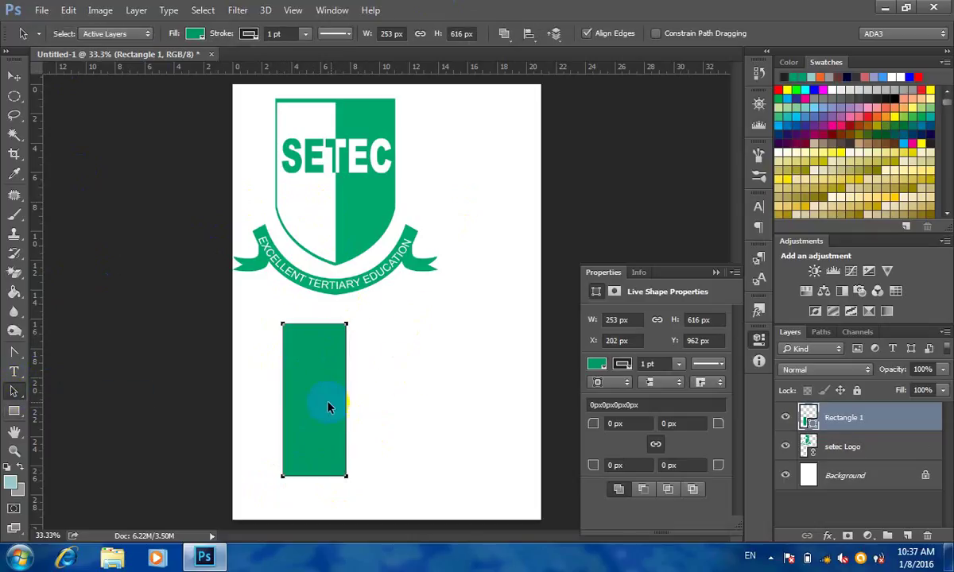
# - Raise the rectangle's bottom-left anchor point straight up with Direct Selection so the bottom edge slopes down to the right
pyautogui.click(18, 389)
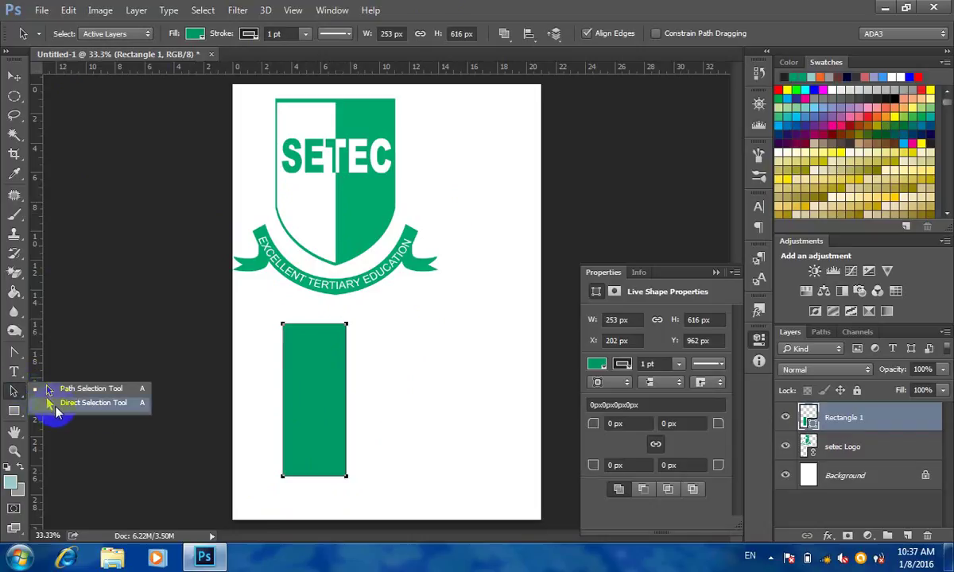
pyautogui.click(54, 408)
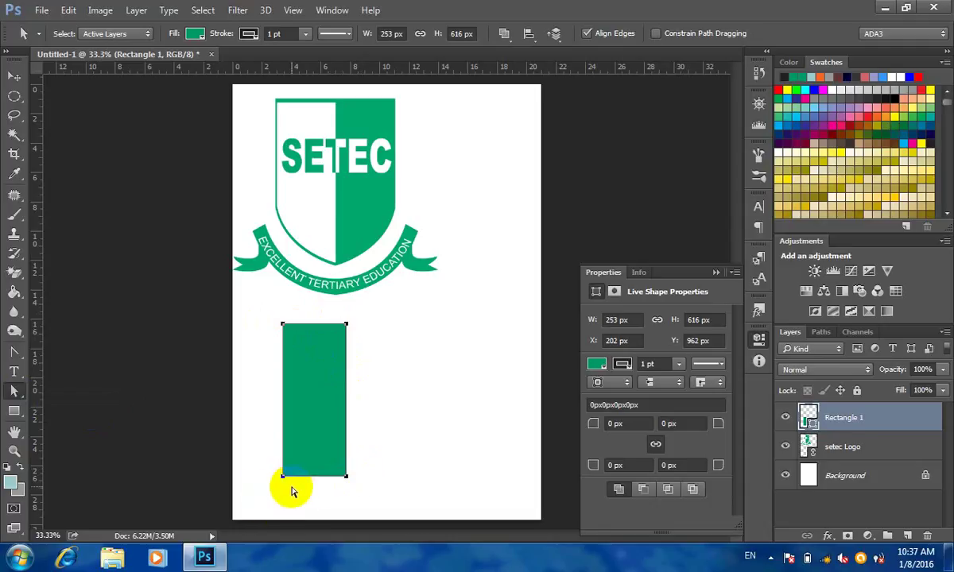
pyautogui.click(114, 498)
pyautogui.click(282, 476)
pyautogui.moveTo(283, 477); pyautogui.dragTo(293, 418)
pyautogui.moveTo(292, 439); pyautogui.dragTo(283, 438)
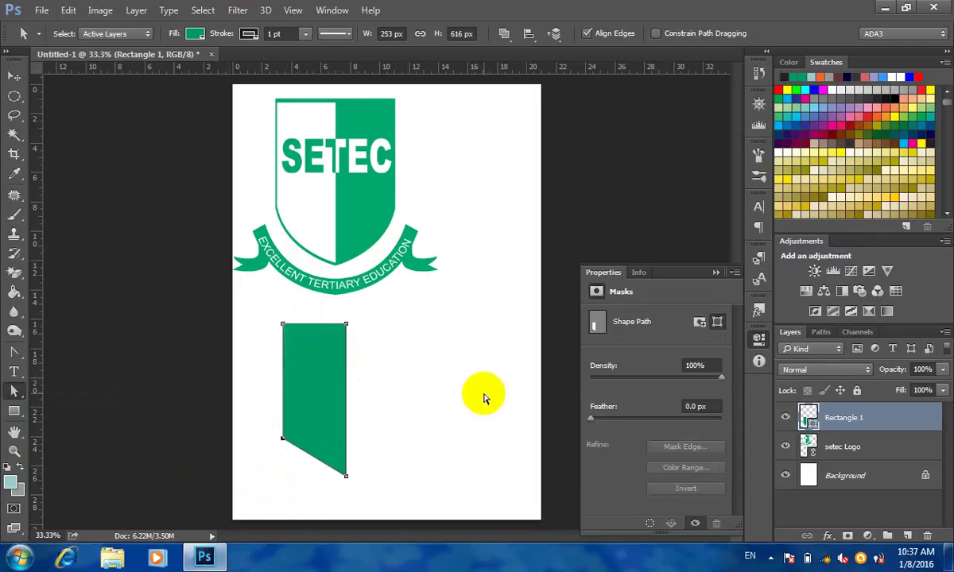
pyautogui.click(283, 439)
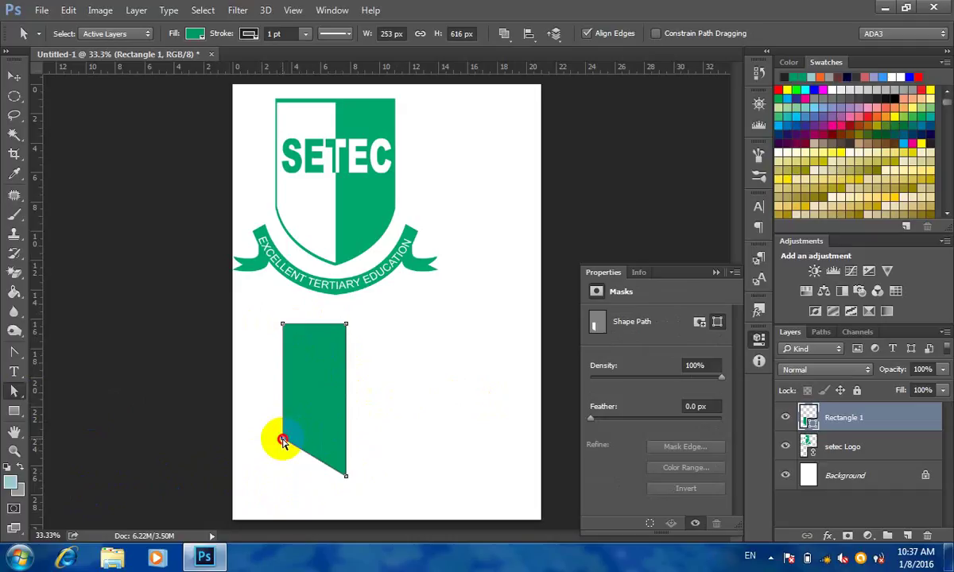
pyautogui.moveTo(283, 441); pyautogui.dragTo(286, 435)
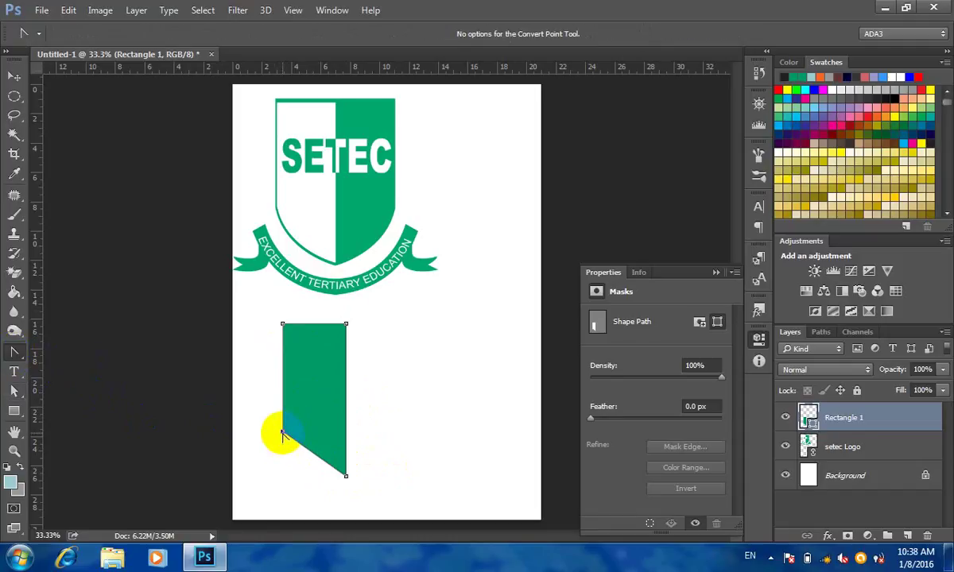
# - Curve the sloped bottom edge outward from its raised left anchor with Convert Point, keeping the left side straight
pyautogui.moveTo(283, 433); pyautogui.dragTo(279, 400)
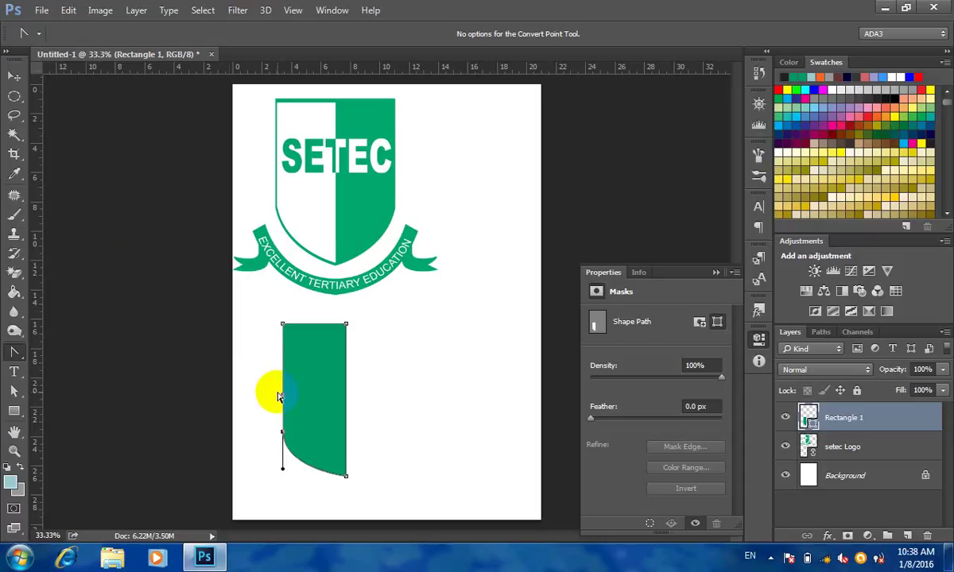
# - Move the green half-shield slightly up and left, and place a duplicate of it flush against its right edge
pyautogui.click(13, 76)
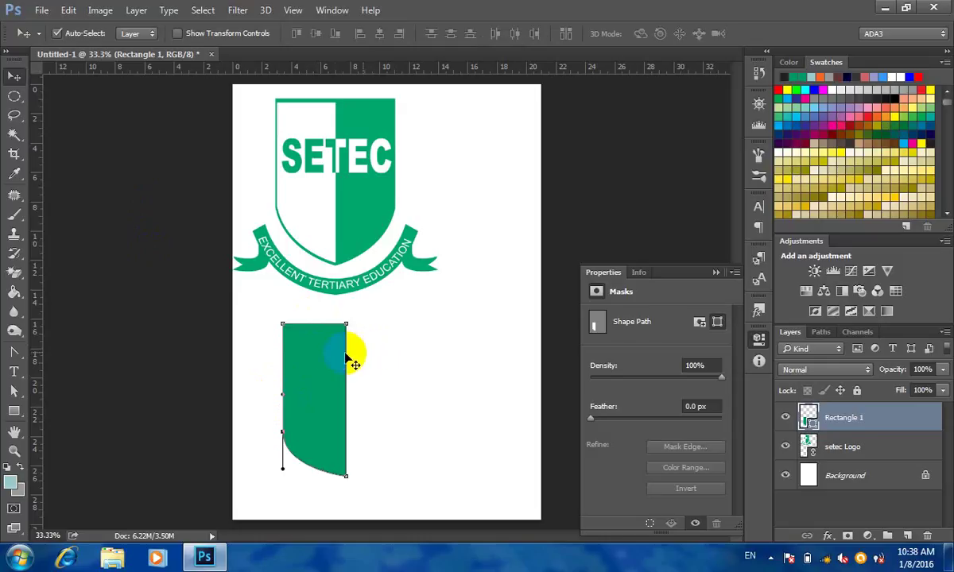
pyautogui.moveTo(331, 355); pyautogui.dragTo(321, 355)
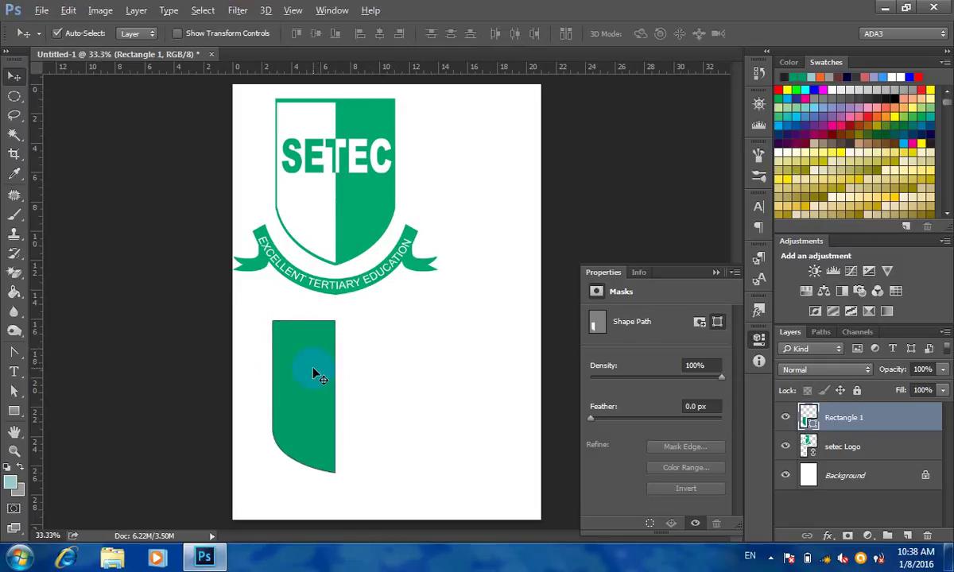
pyautogui.moveTo(314, 373); pyautogui.dragTo(378, 375)
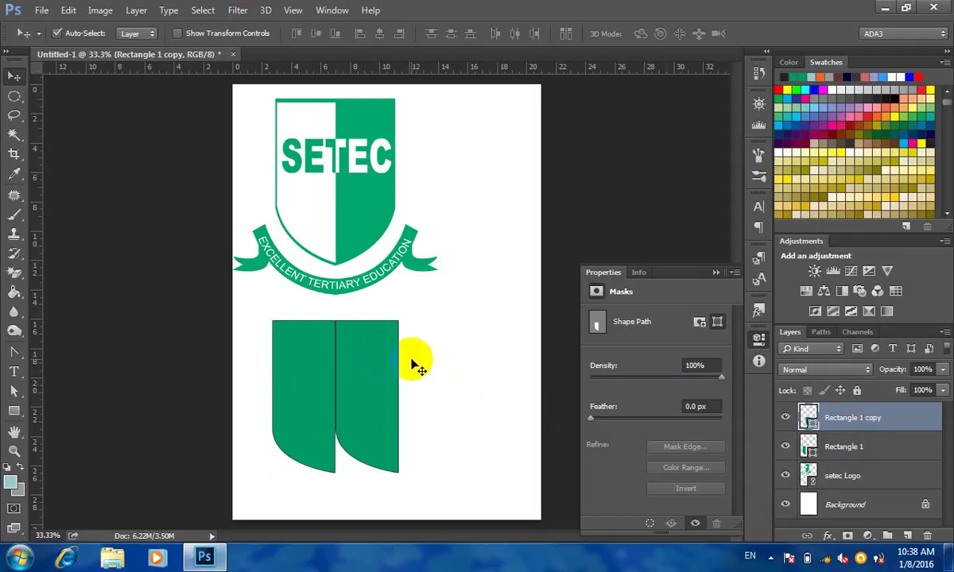
# - Flip the duplicated half horizontally with Transform and apply it so both halves form a symmetrical shield
pyautogui.click(69, 10)
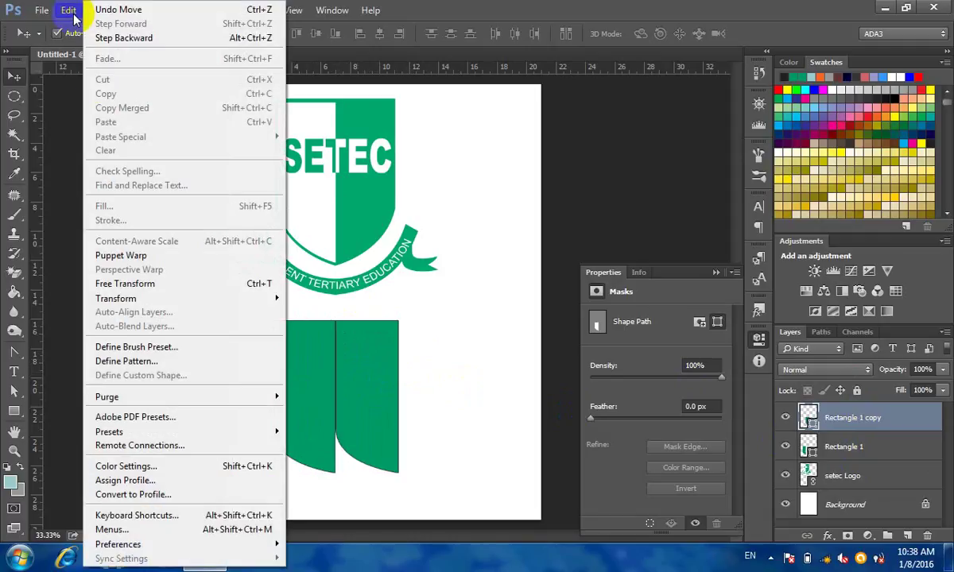
pyautogui.click(193, 287)
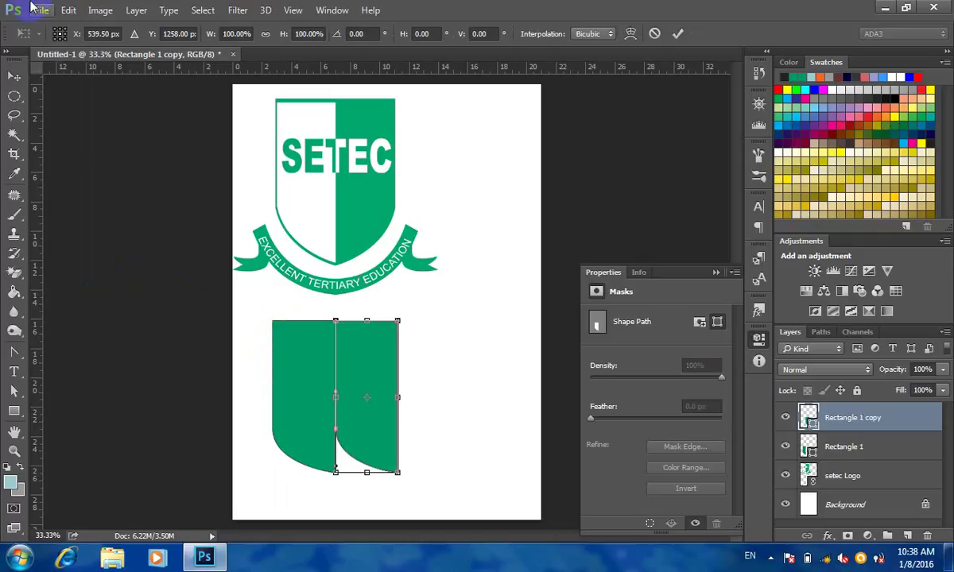
pyautogui.click(69, 10)
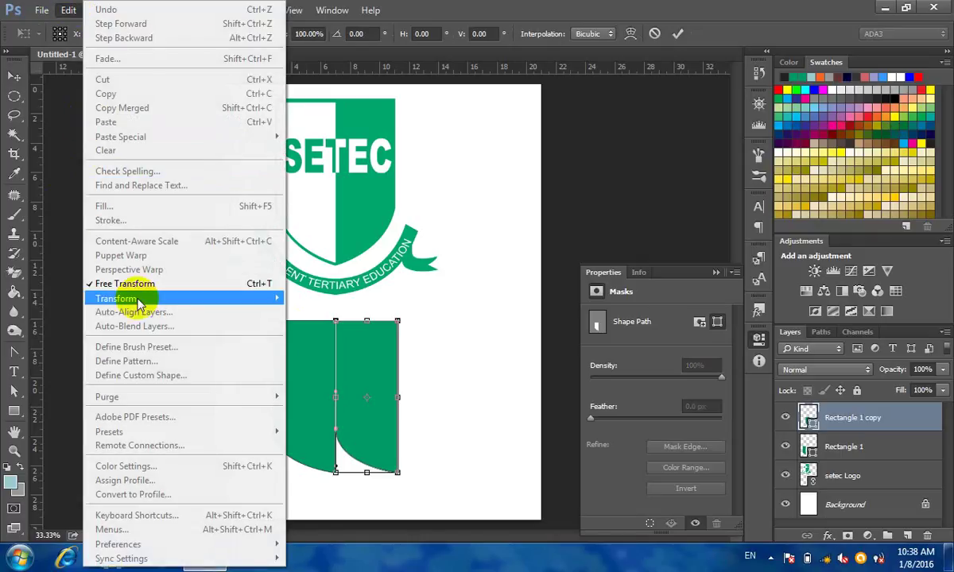
pyautogui.moveTo(140, 300)
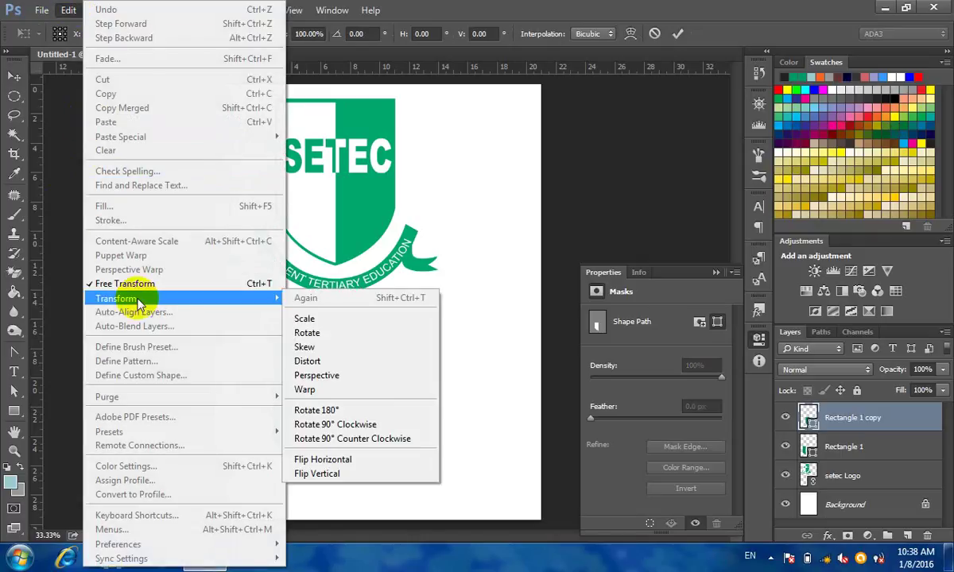
pyautogui.click(402, 462)
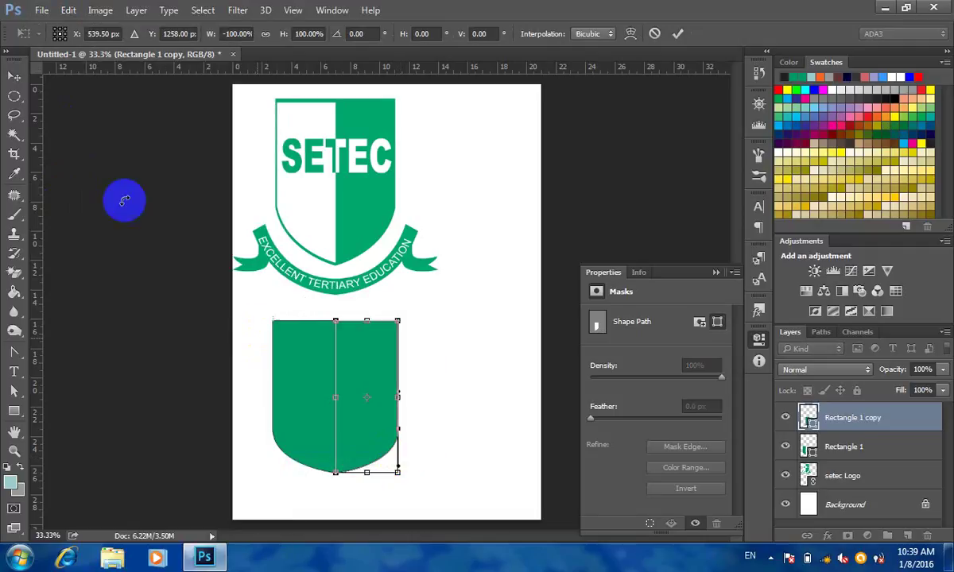
pyautogui.click(13, 78)
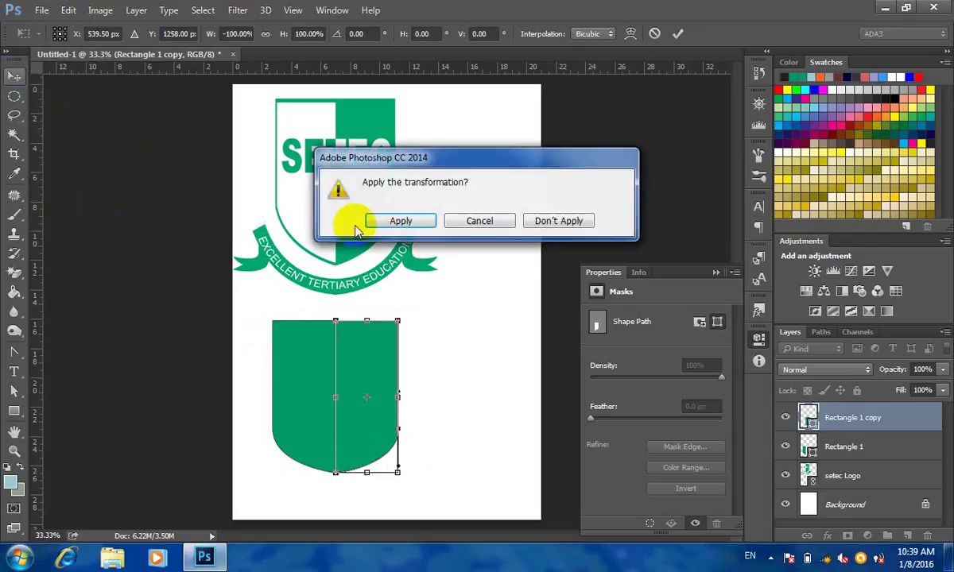
pyautogui.click(410, 223)
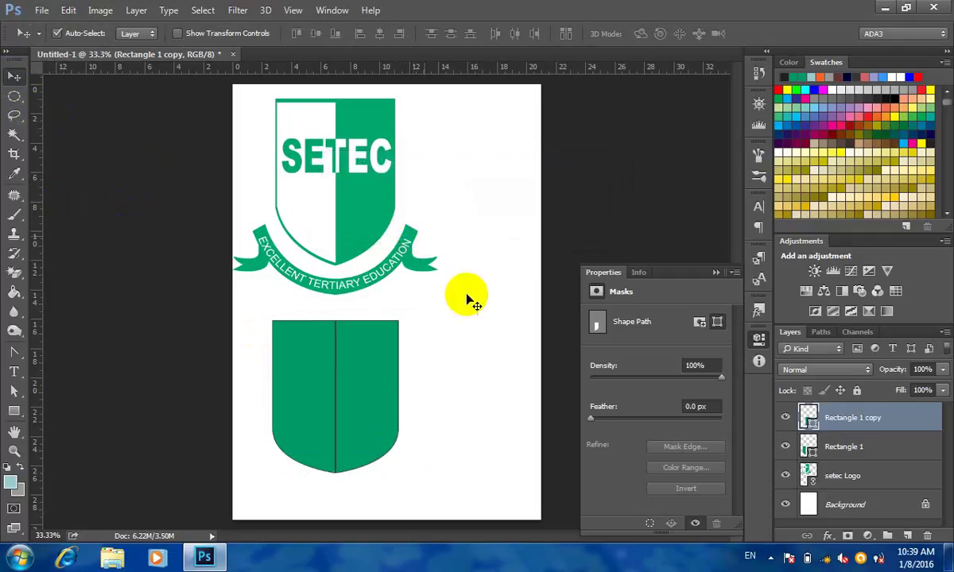
pyautogui.click(463, 337)
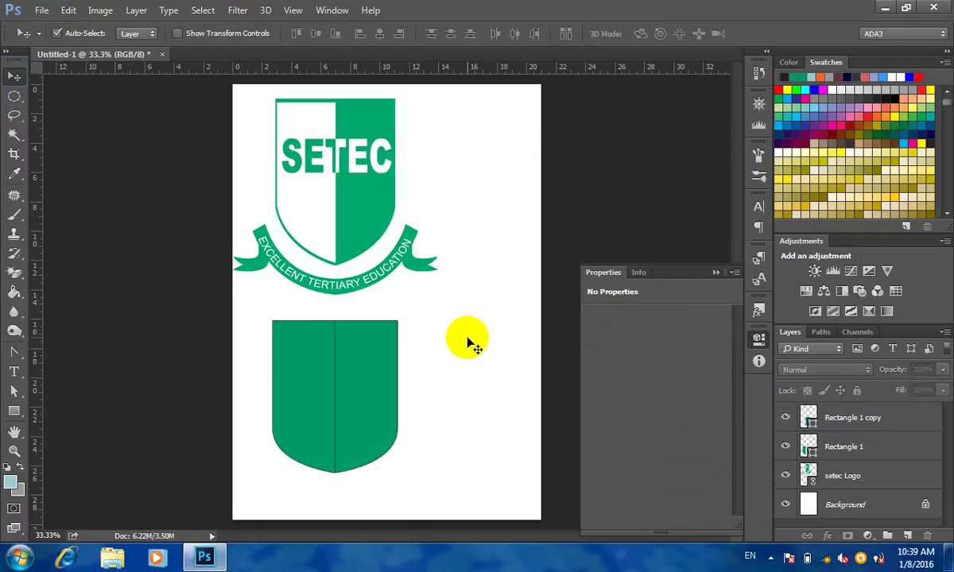
pyautogui.click(13, 391)
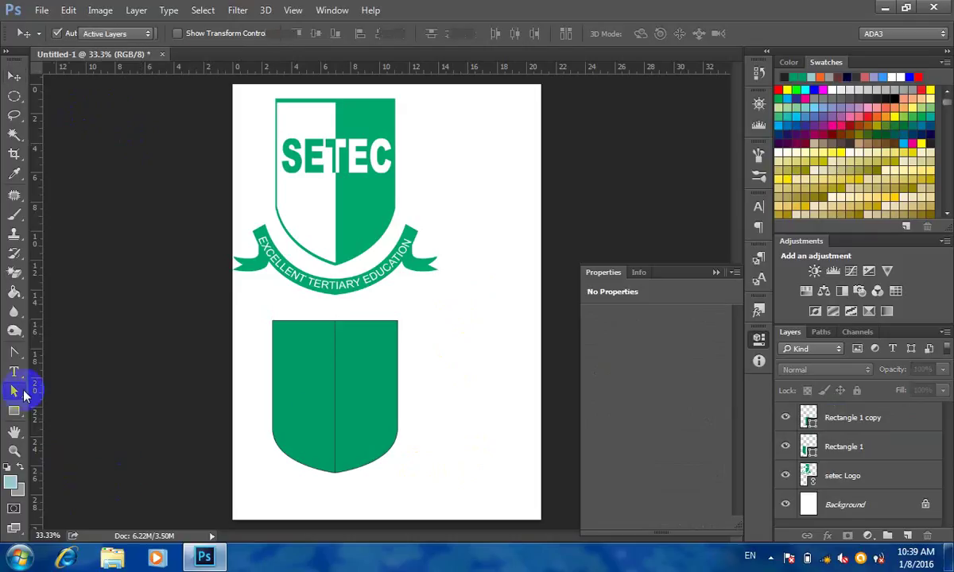
pyautogui.moveTo(464, 369)
pyautogui.mouseDown()
pyautogui.moveTo(309, 433)
pyautogui.moveTo(477, 379)
pyautogui.mouseUp()
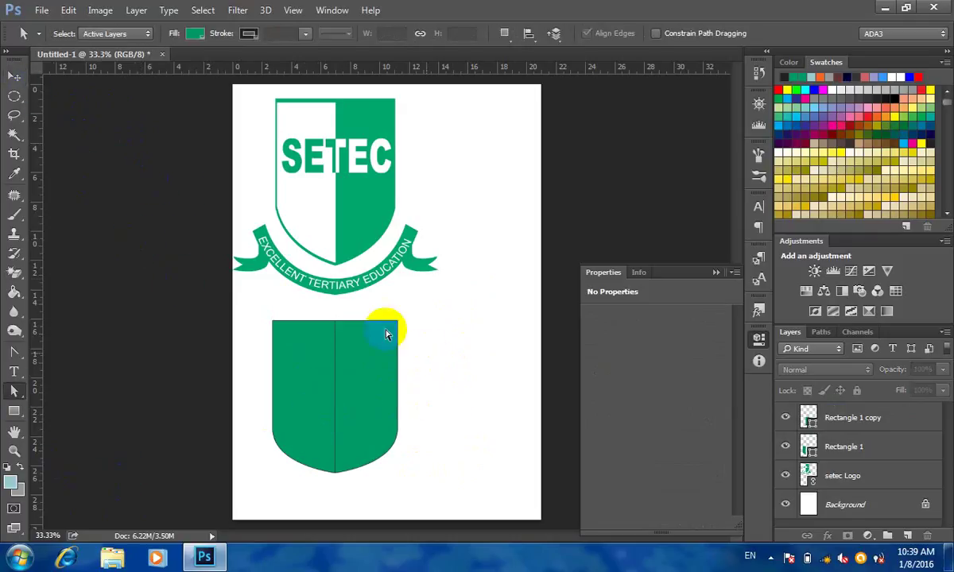
pyautogui.click(14, 76)
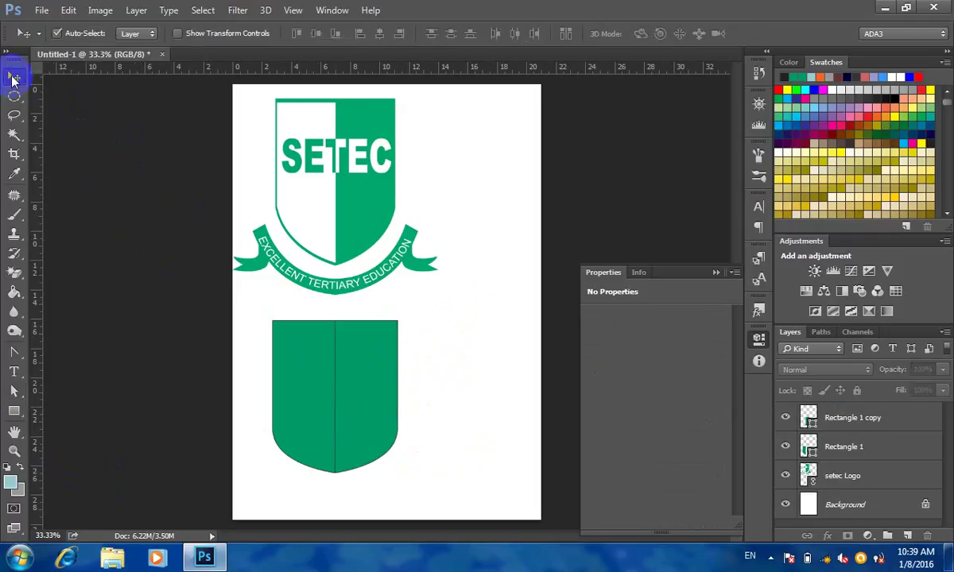
# - Remove the stroke from both shield halves, Rectangle 1 and Rectangle 1 copy, and deselect them
pyautogui.click(795, 447)
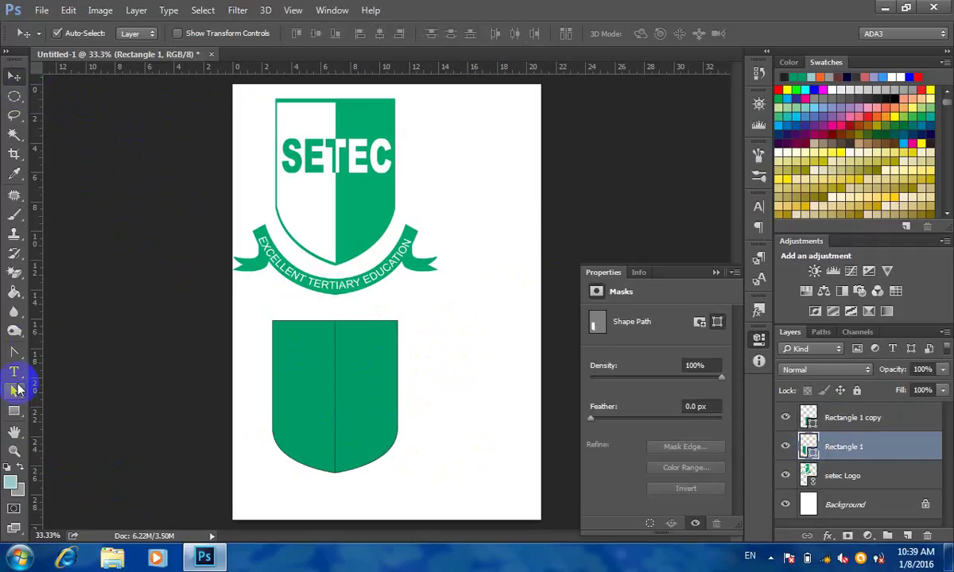
pyautogui.click(15, 390)
pyautogui.click(249, 33)
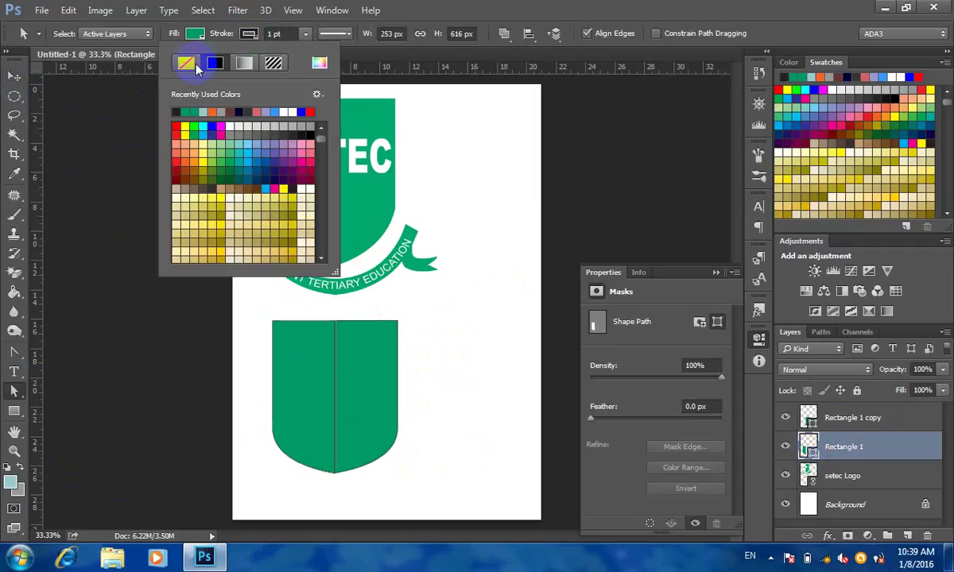
pyautogui.click(187, 65)
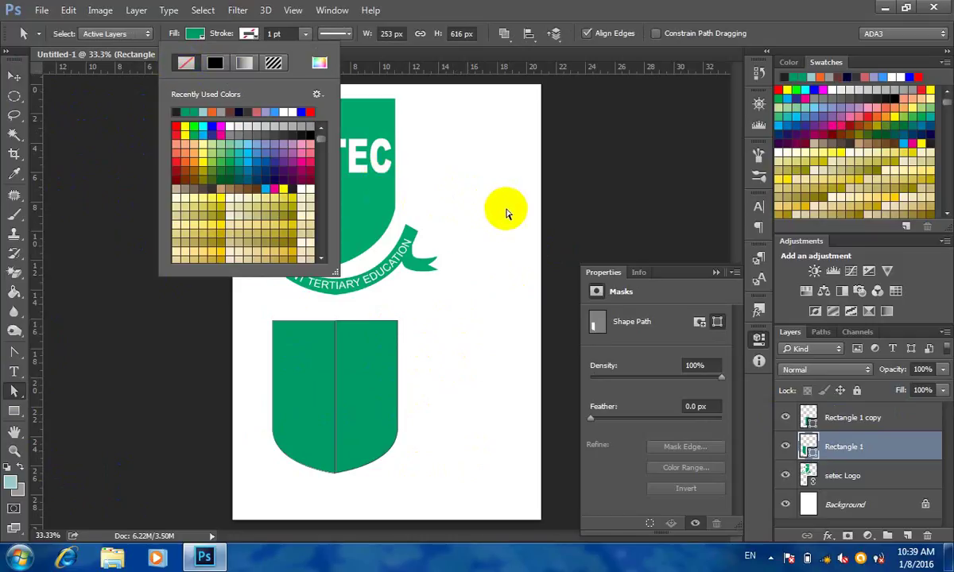
pyautogui.click(805, 418)
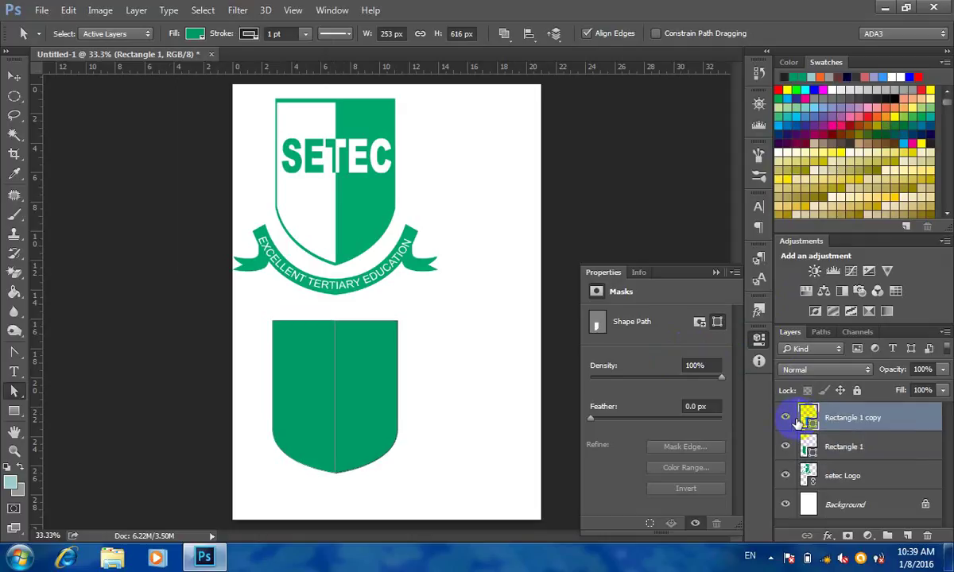
pyautogui.click(250, 35)
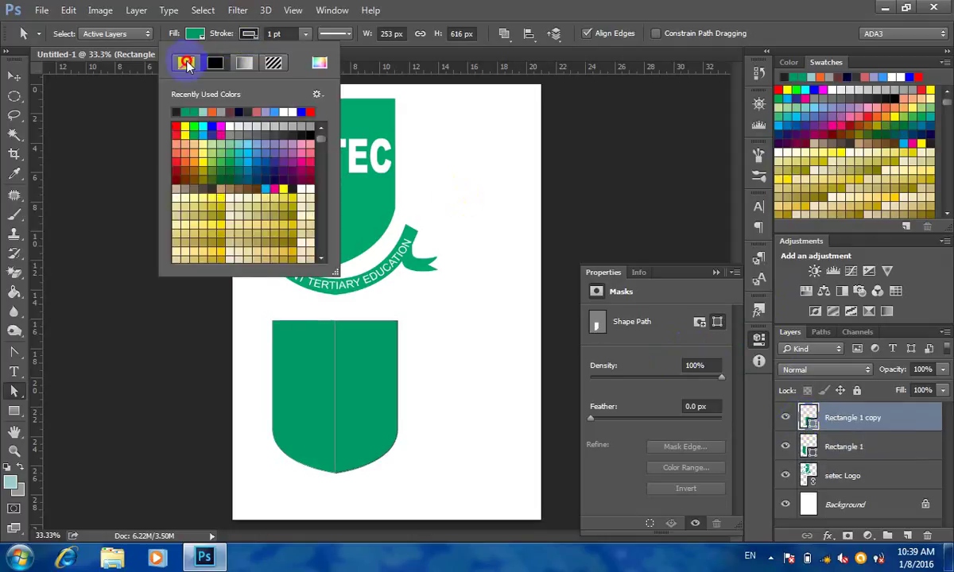
pyautogui.click(185, 62)
pyautogui.click(449, 7)
pyautogui.click(14, 75)
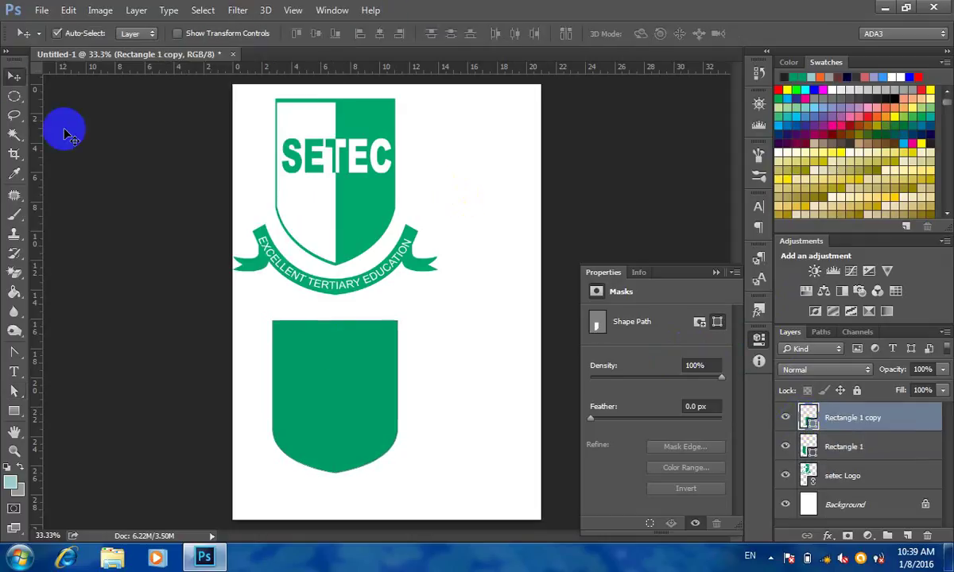
pyautogui.click(472, 366)
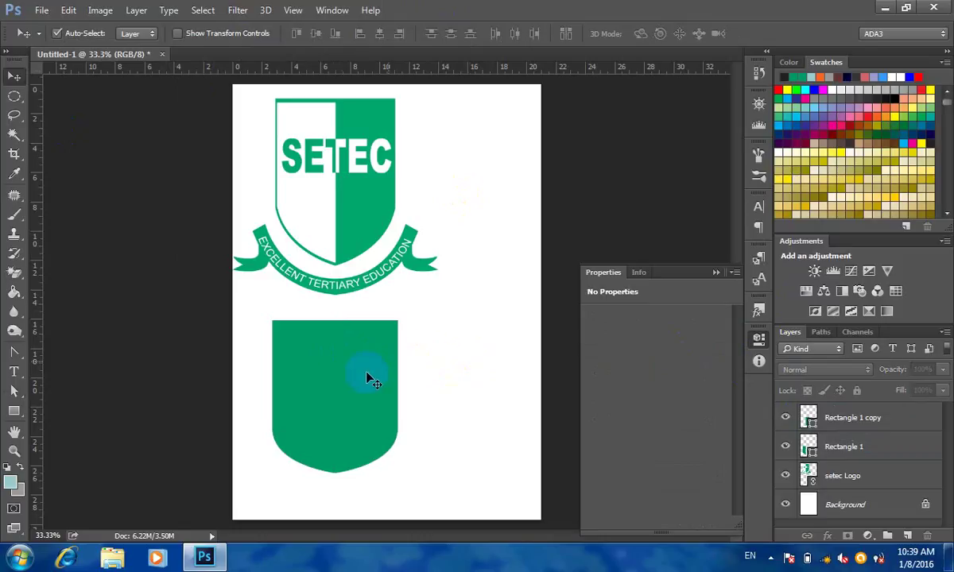
# - Duplicate the left half's layer, Rectangle 1, within the same document as Rectangle 1 copy 2
pyautogui.click(294, 370)
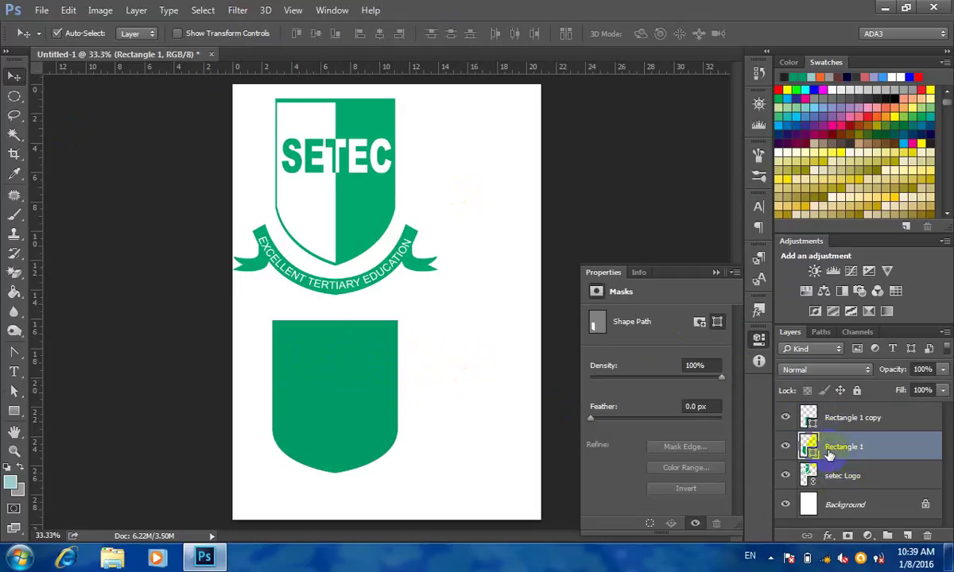
pyautogui.moveTo(829, 454); pyautogui.dragTo(804, 447)
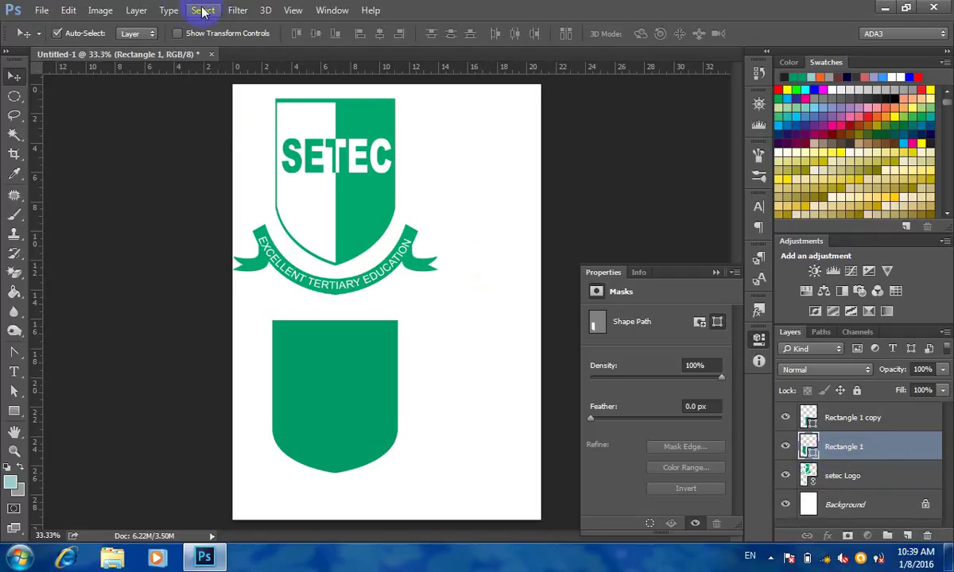
pyautogui.click(142, 12)
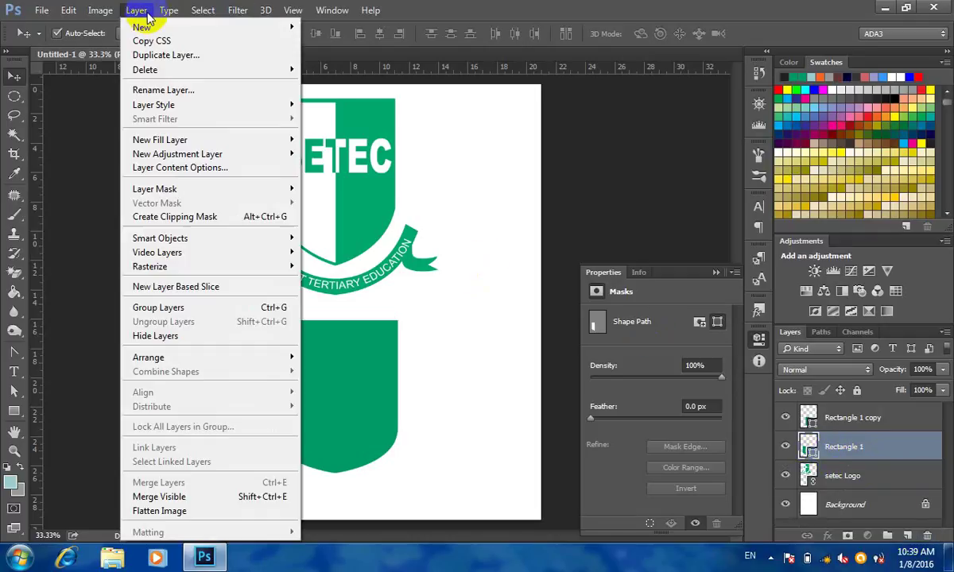
pyautogui.click(151, 55)
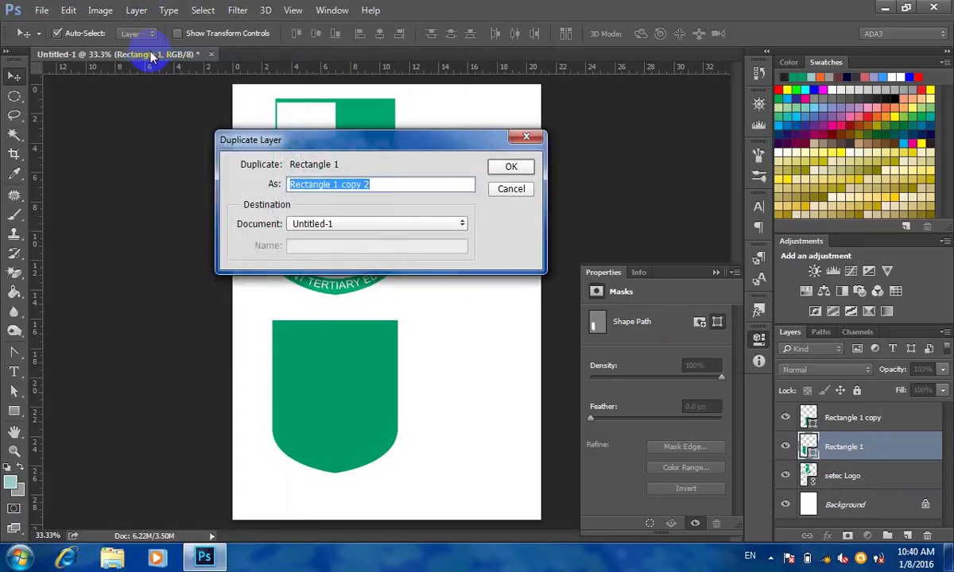
pyautogui.click(512, 168)
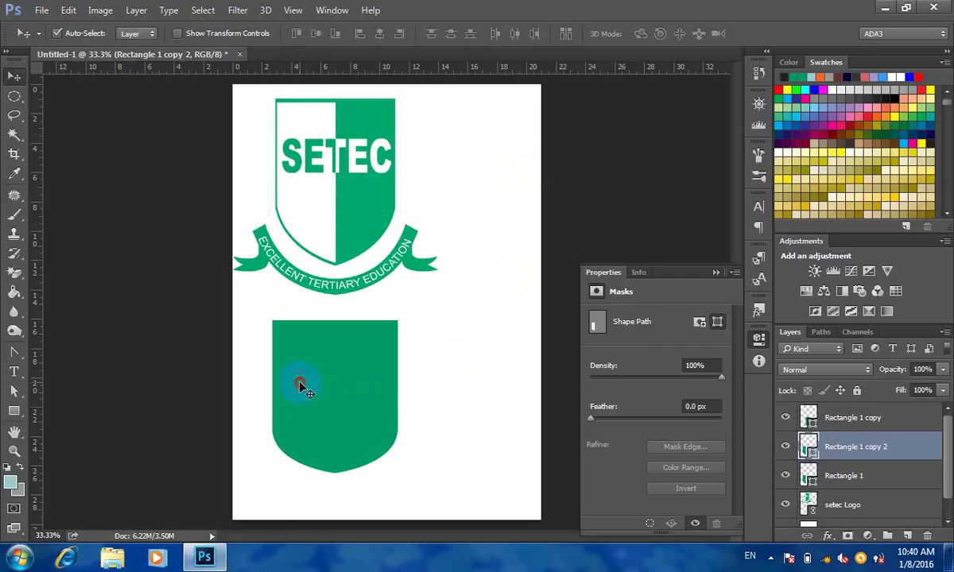
# - Toggle the visibility of the duplicate and original left-half layers to compare how they overlap
pyautogui.click(812, 448)
pyautogui.click(787, 447)
pyautogui.click(787, 446)
pyautogui.click(786, 476)
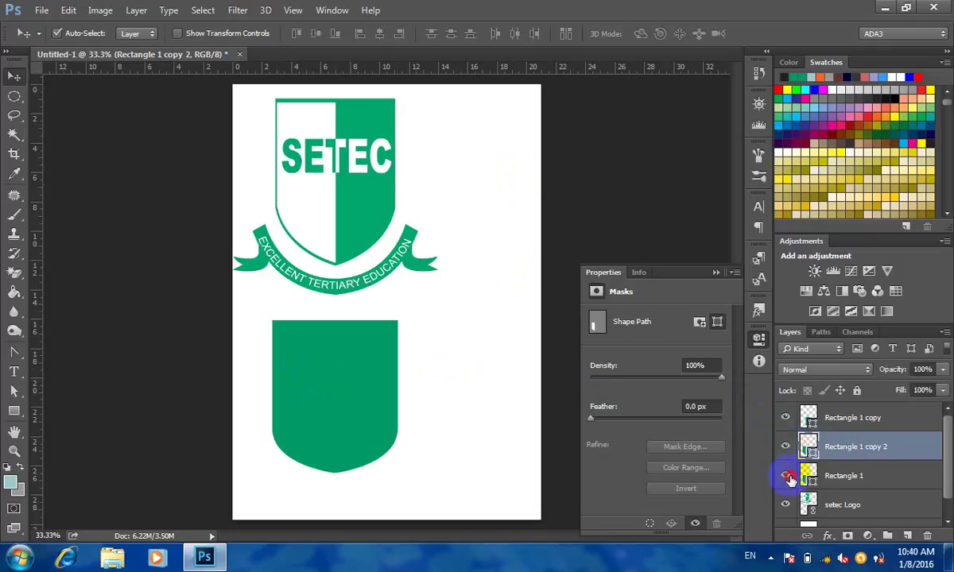
pyautogui.click(787, 447)
pyautogui.click(787, 447)
pyautogui.click(786, 476)
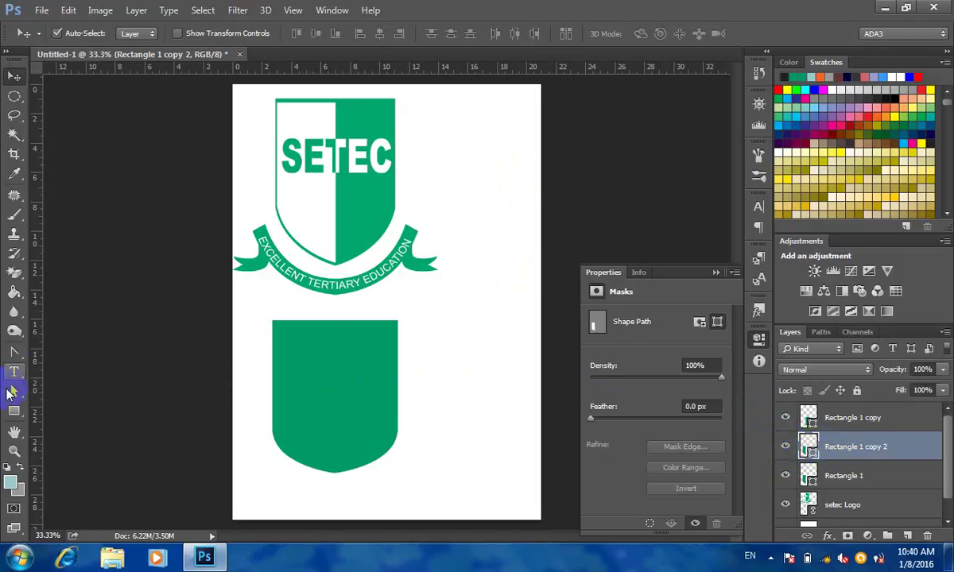
# - Change the fill of the duplicated left half, Rectangle 1 copy 2, to white
pyautogui.click(14, 392)
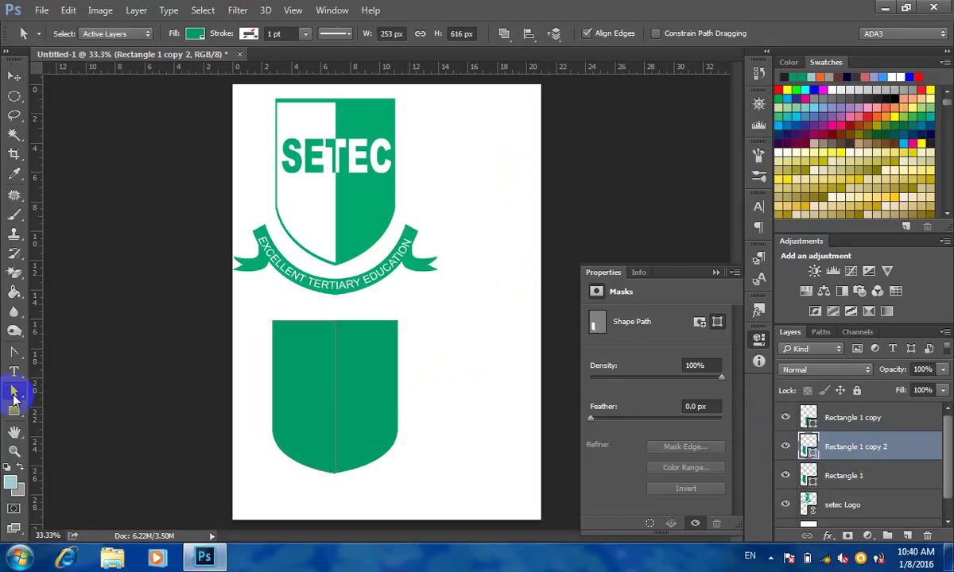
pyautogui.click(262, 380)
pyautogui.click(278, 268)
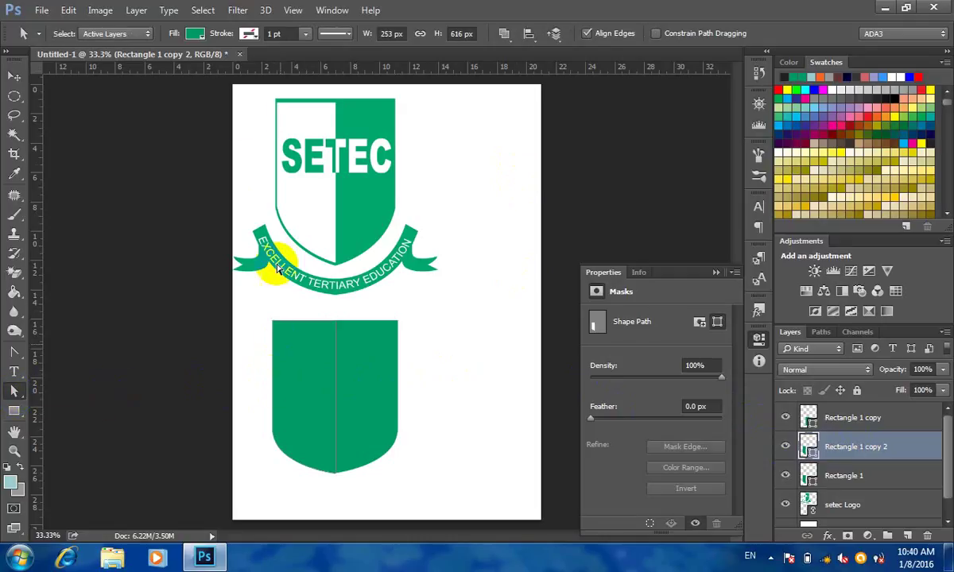
pyautogui.click(194, 33)
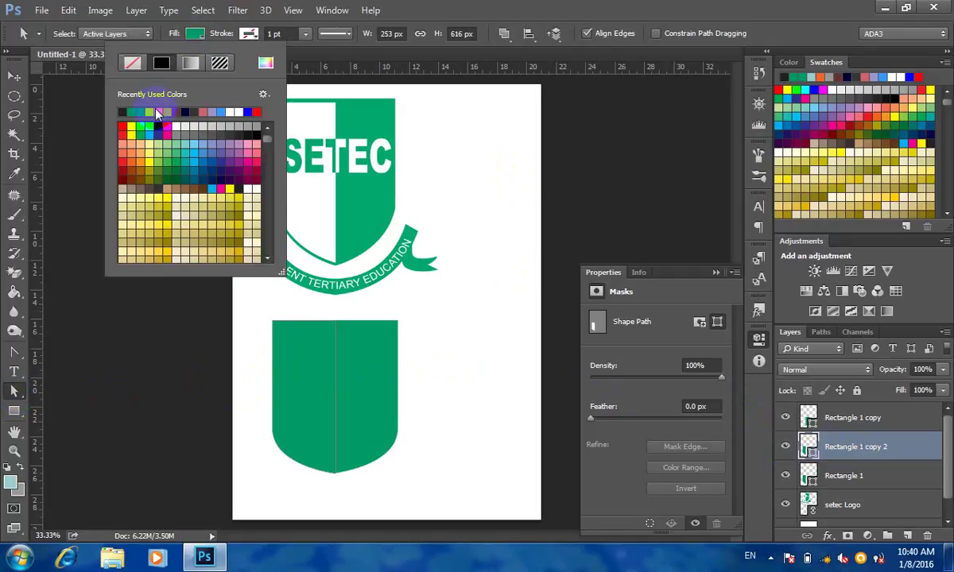
pyautogui.click(230, 112)
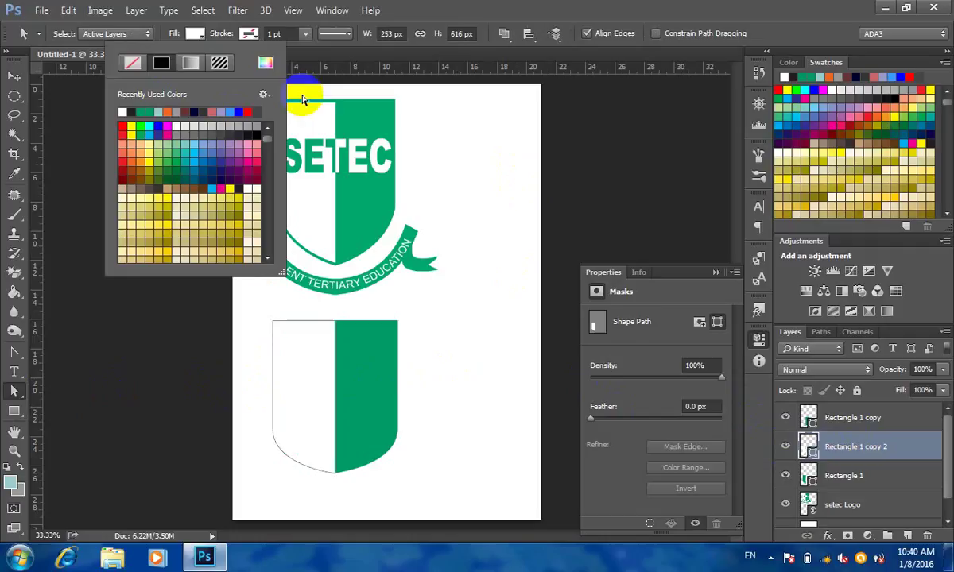
pyautogui.click(473, 7)
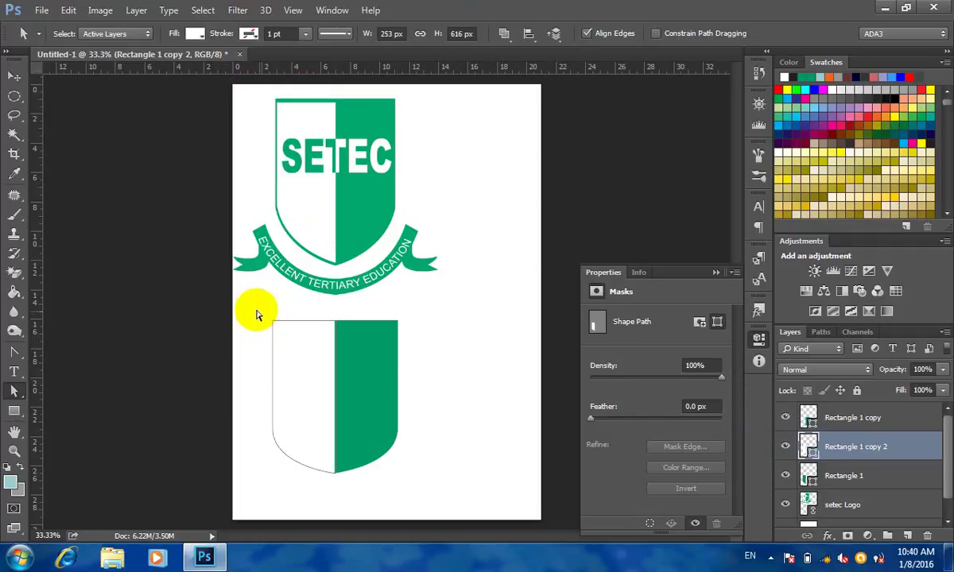
# - Select the white half's two left anchor points and nudge them right to leave a thin green border along the left side
pyautogui.moveTo(255, 311); pyautogui.dragTo(294, 461)
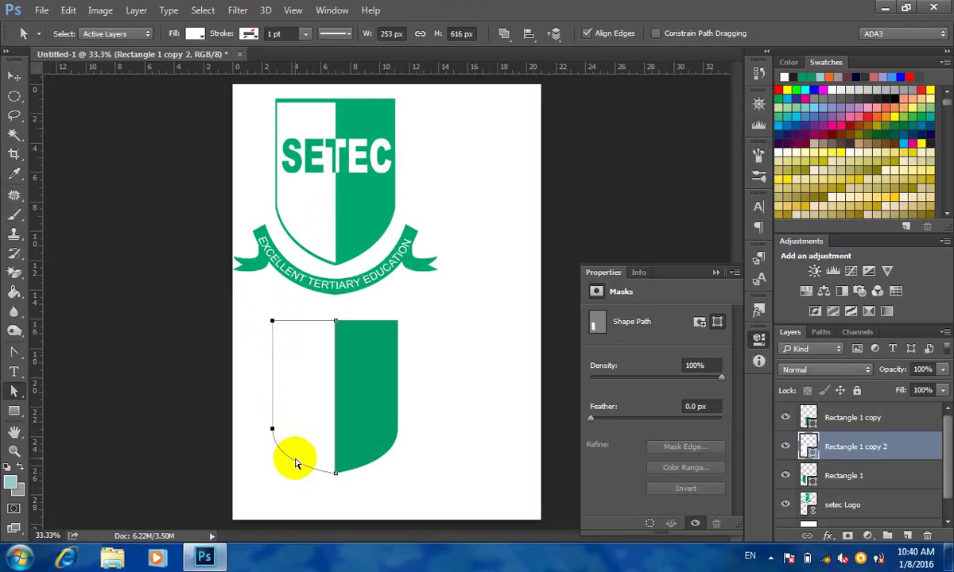
pyautogui.hotkey('shift', 'Right')
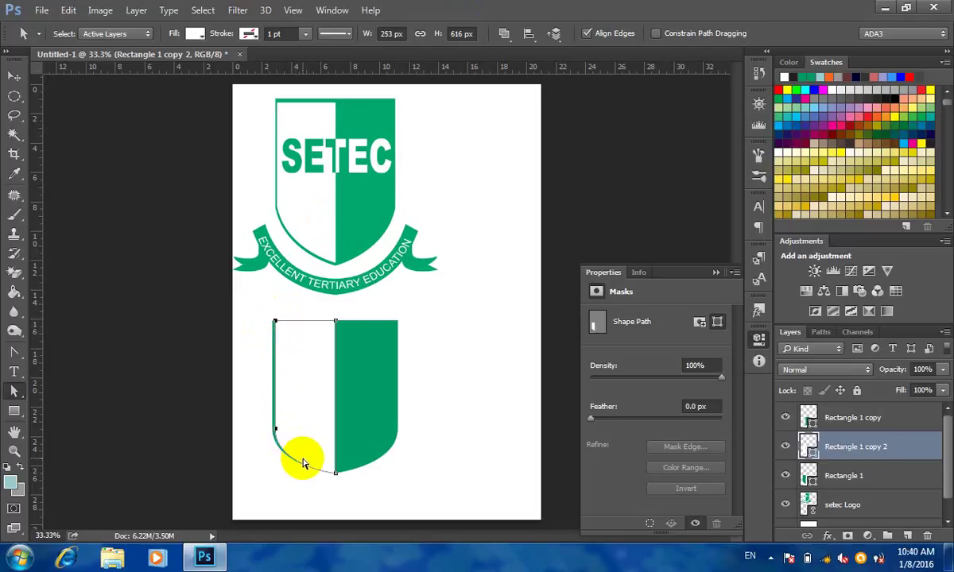
# - Select the white half's two upper anchor points and nudge them down to leave a thin green border along the top
pyautogui.hotkey('shift', 'Left')
pyautogui.moveTo(262, 305); pyautogui.dragTo(346, 343)
pyautogui.hotkey('shift', 'Down')
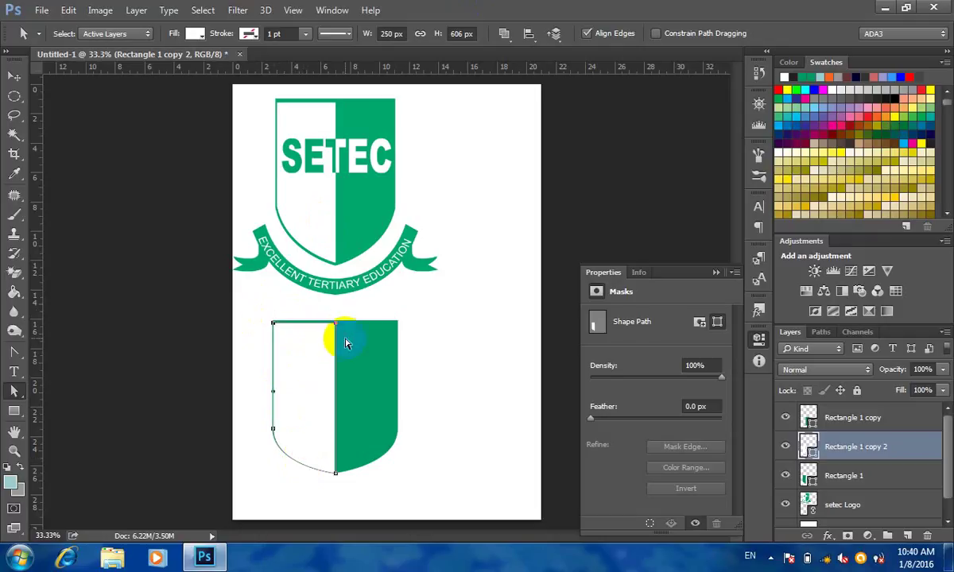
pyautogui.press('Down')
pyautogui.hotkey('shift', 'Down')
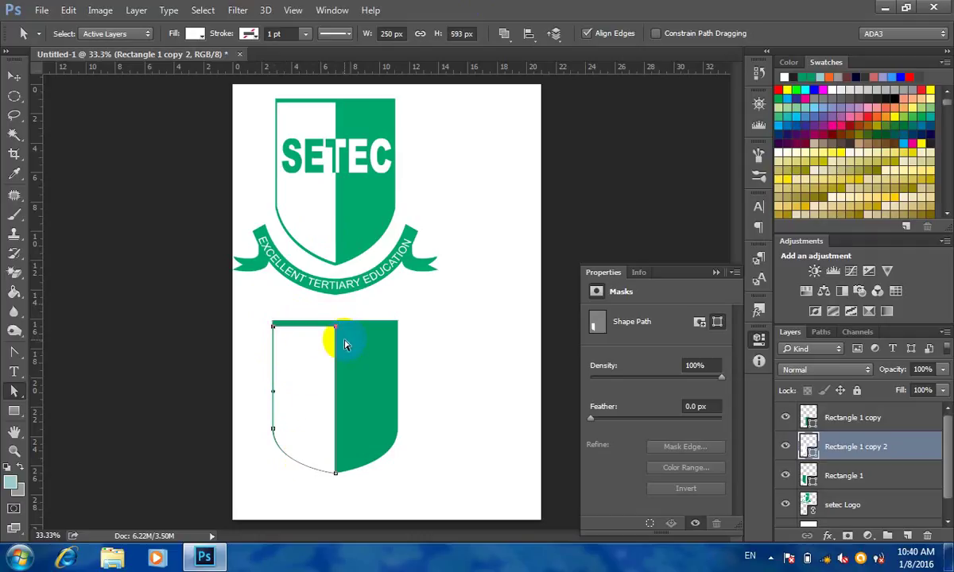
pyautogui.press('Up')
pyautogui.press('Up')
pyautogui.press('Up')
# - Raise the white half's bottom tip and adjust the lower-left anchor and its curve handle to leave a green border along the curved edge
pyautogui.click(326, 468)
pyautogui.hotkey('shift', 'Up')
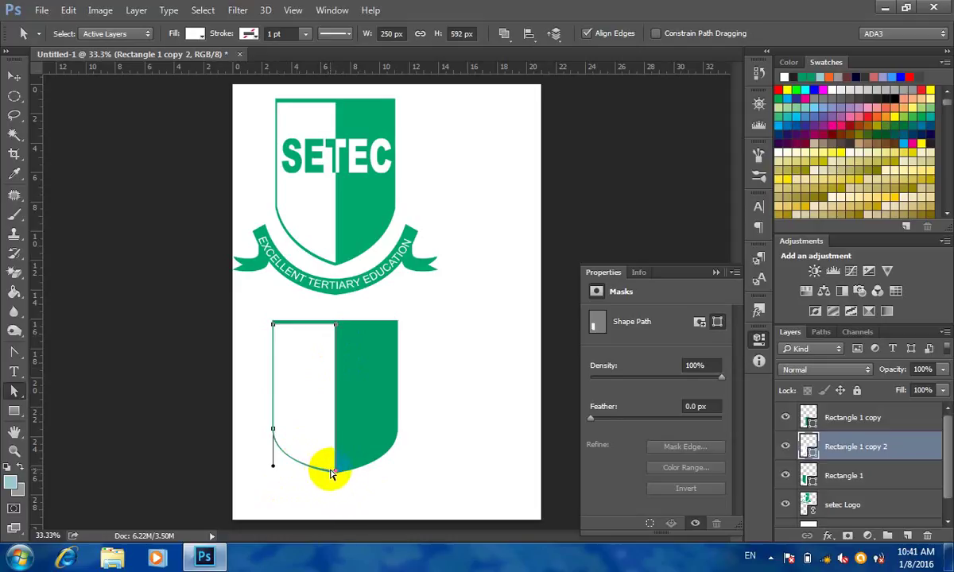
pyautogui.click(273, 468)
pyautogui.moveTo(273, 469); pyautogui.dragTo(273, 462)
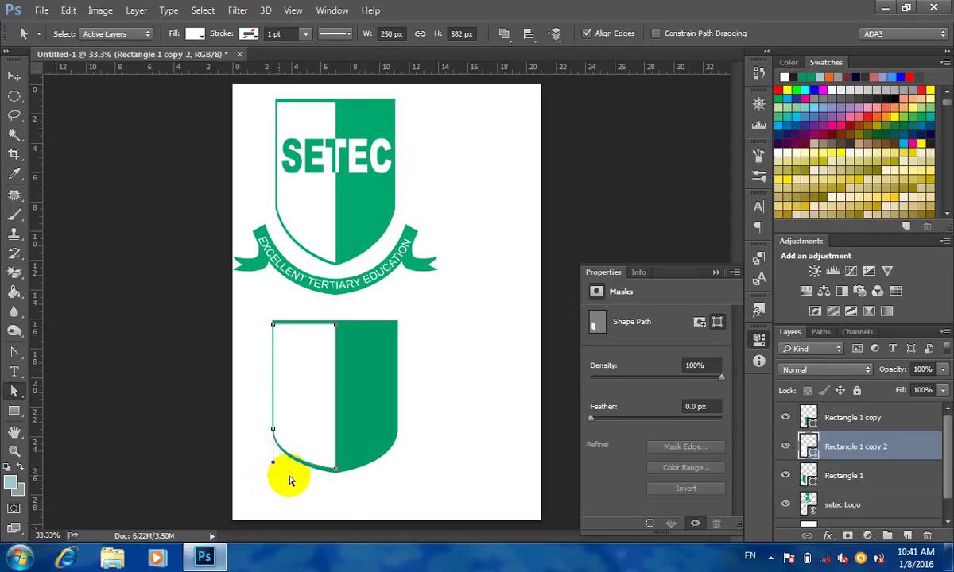
pyautogui.click(274, 431)
pyautogui.moveTo(274, 431); pyautogui.dragTo(274, 429)
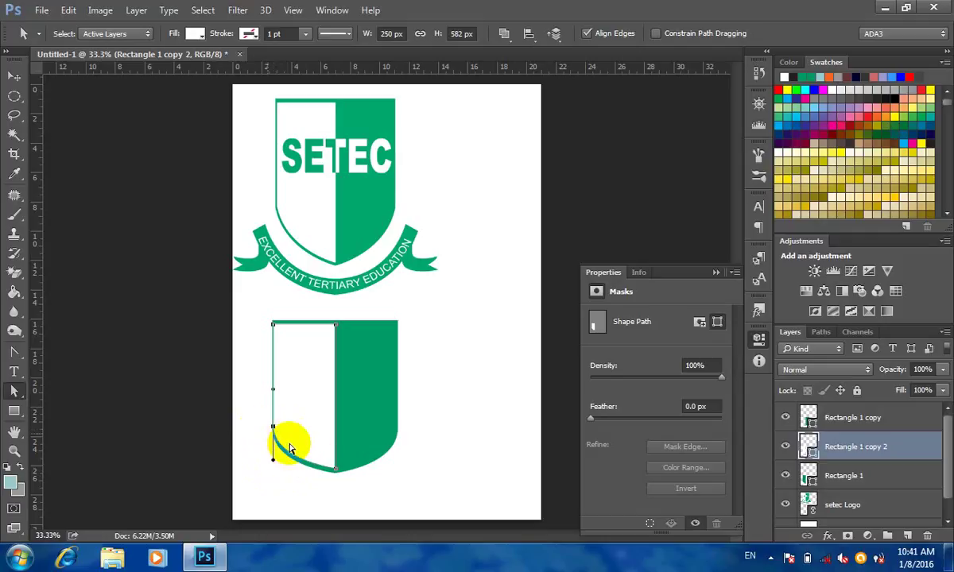
# - Fine-tune the white half's bottom tip to a 591 px height and move its left edge inward to a 244 px width
pyautogui.click(336, 469)
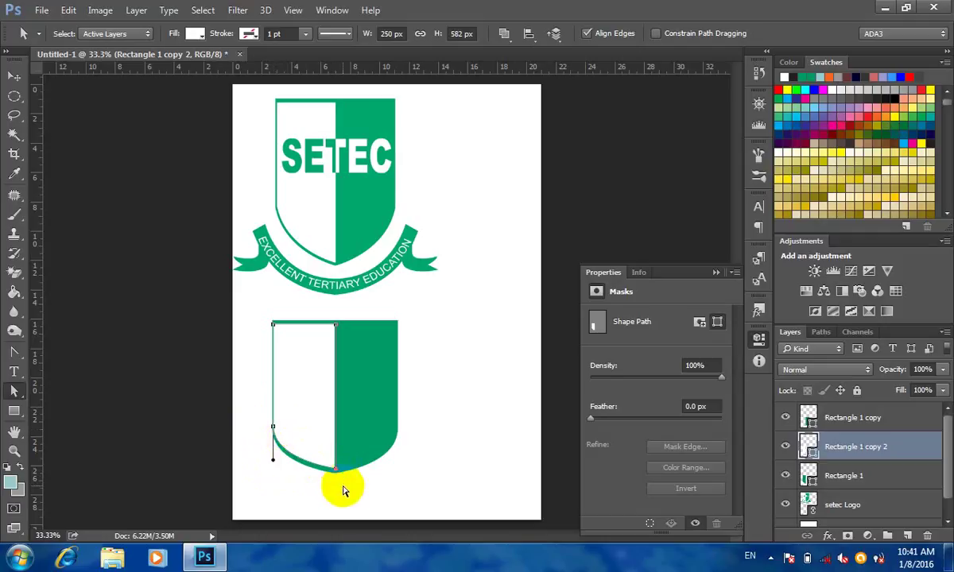
pyautogui.moveTo(342, 487); pyautogui.dragTo(342, 485)
pyautogui.click(431, 439)
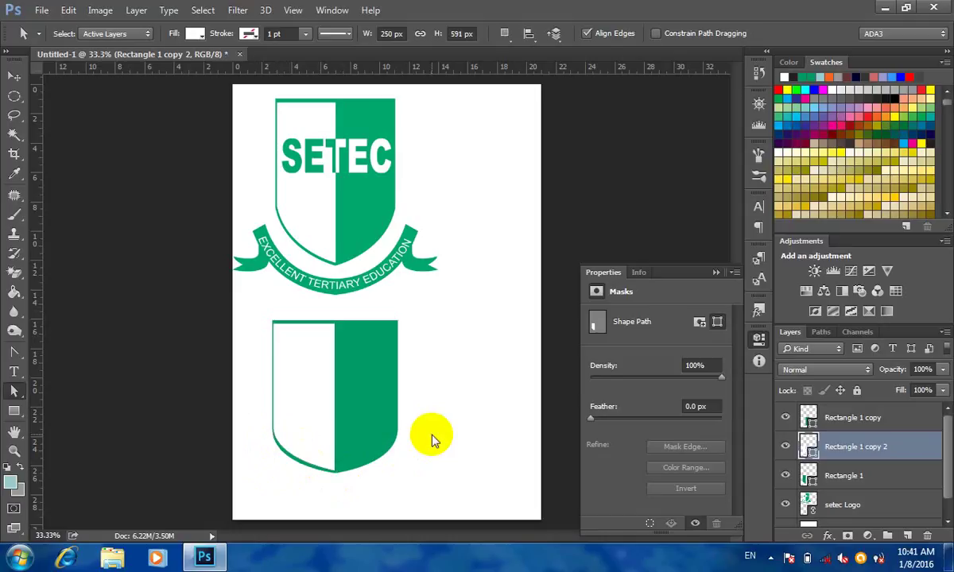
pyautogui.moveTo(254, 318); pyautogui.dragTo(255, 469)
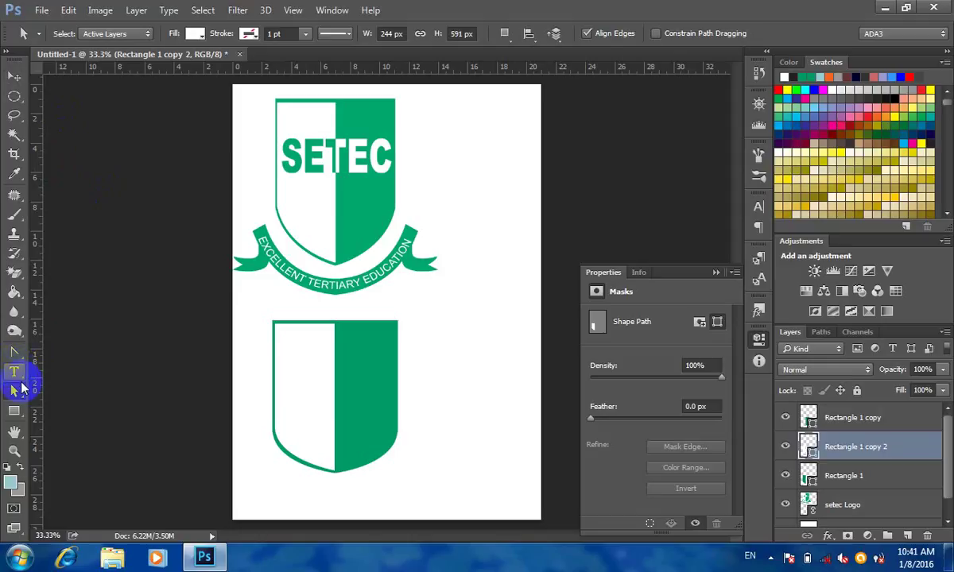
# - Set up the Type tool with the Arial font in the Black style
pyautogui.click(15, 372)
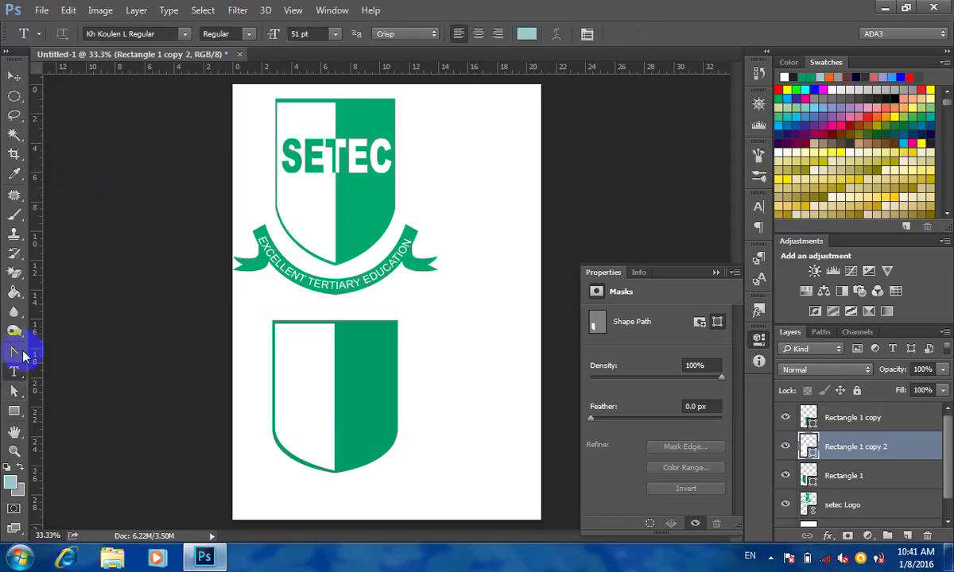
pyautogui.click(160, 34)
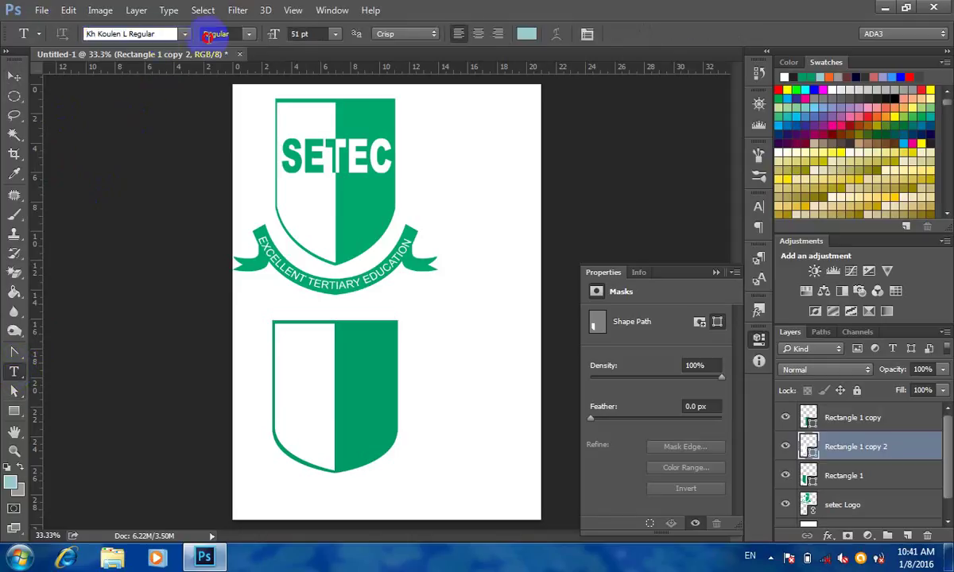
pyautogui.write('arial')
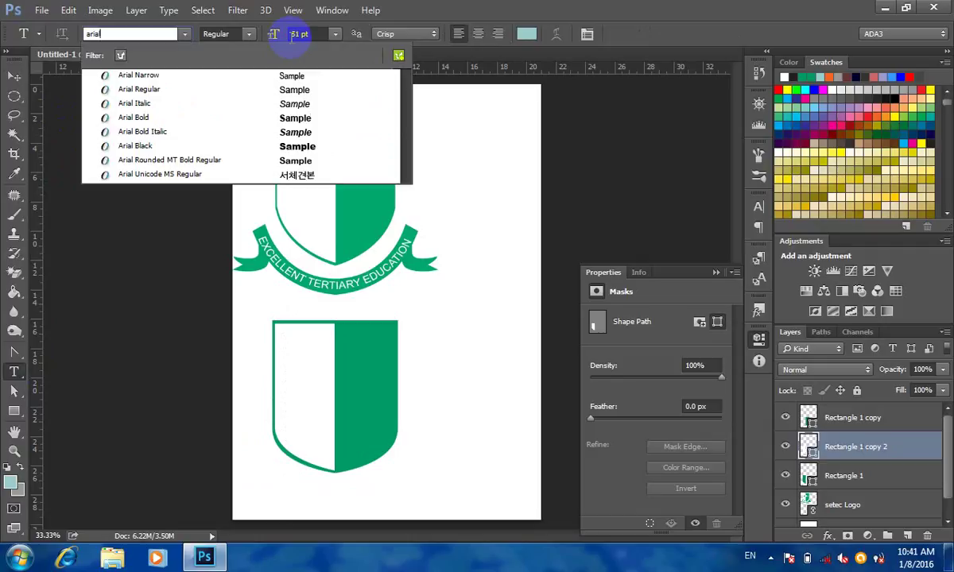
pyautogui.press('Return')
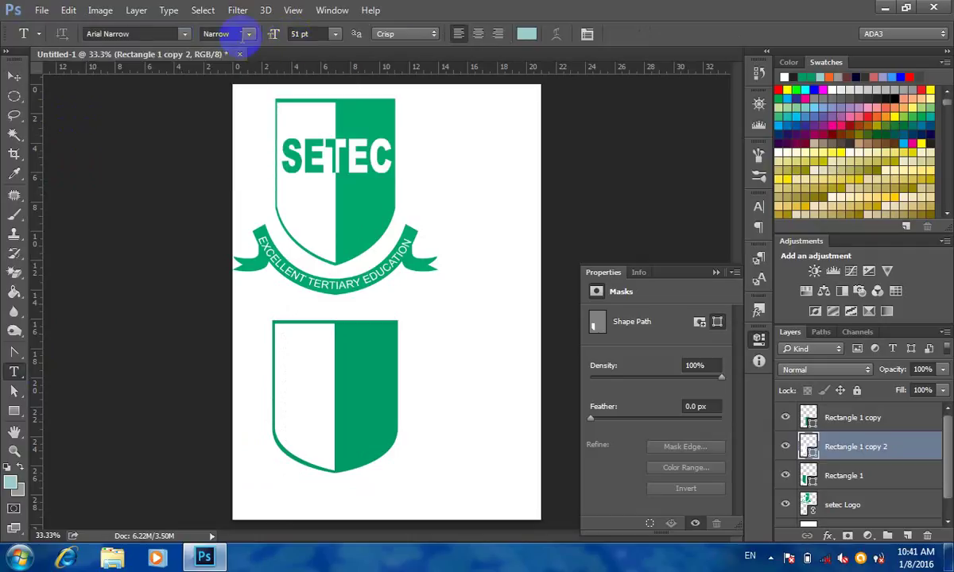
pyautogui.click(253, 35)
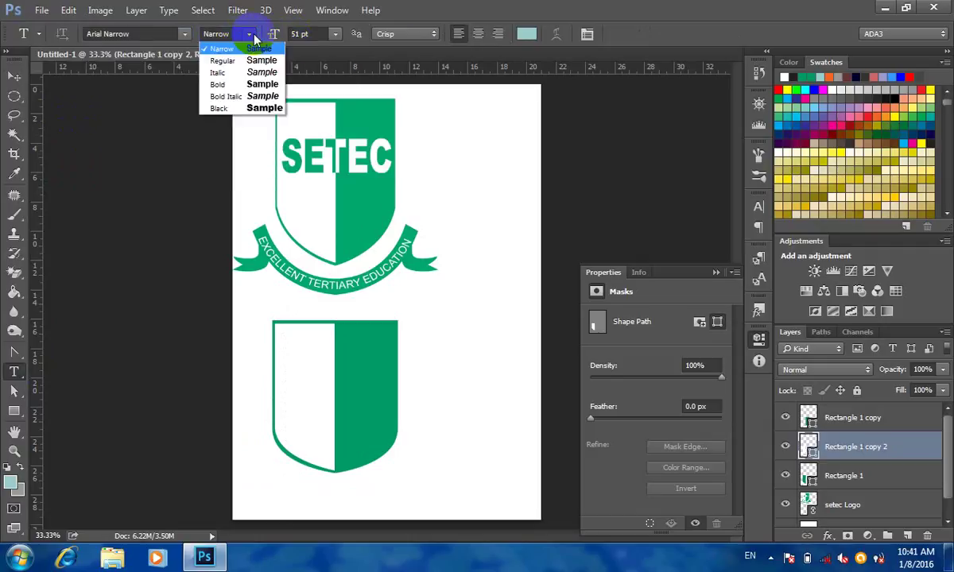
pyautogui.click(243, 111)
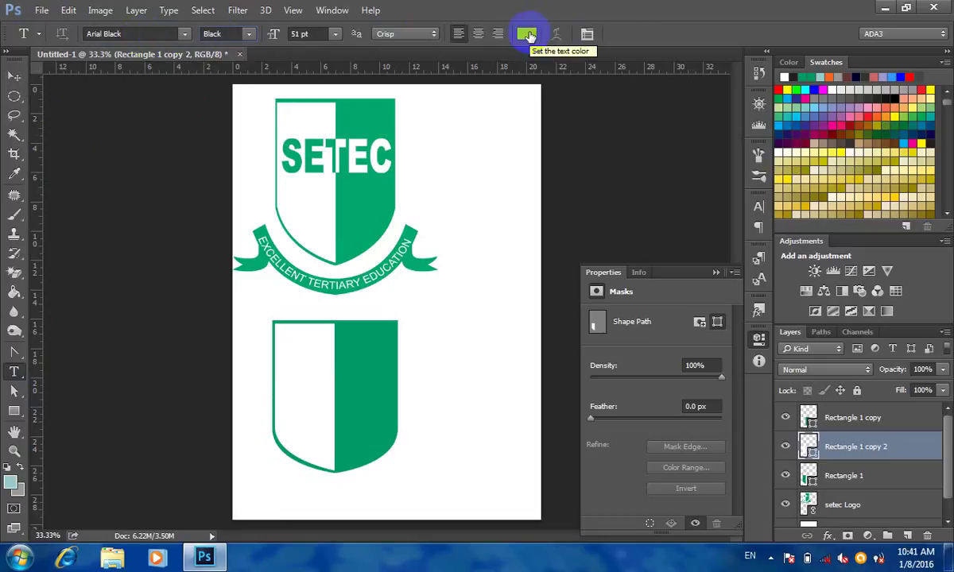
# - Set the text colour to green 009966 by sampling the reference shield's green half
pyautogui.click(528, 35)
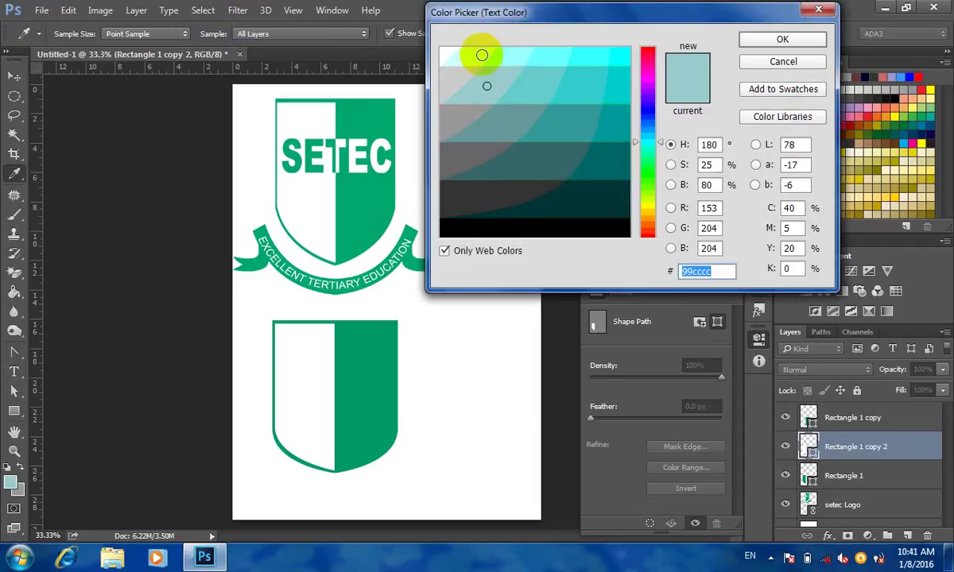
pyautogui.moveTo(484, 54); pyautogui.dragTo(430, 50)
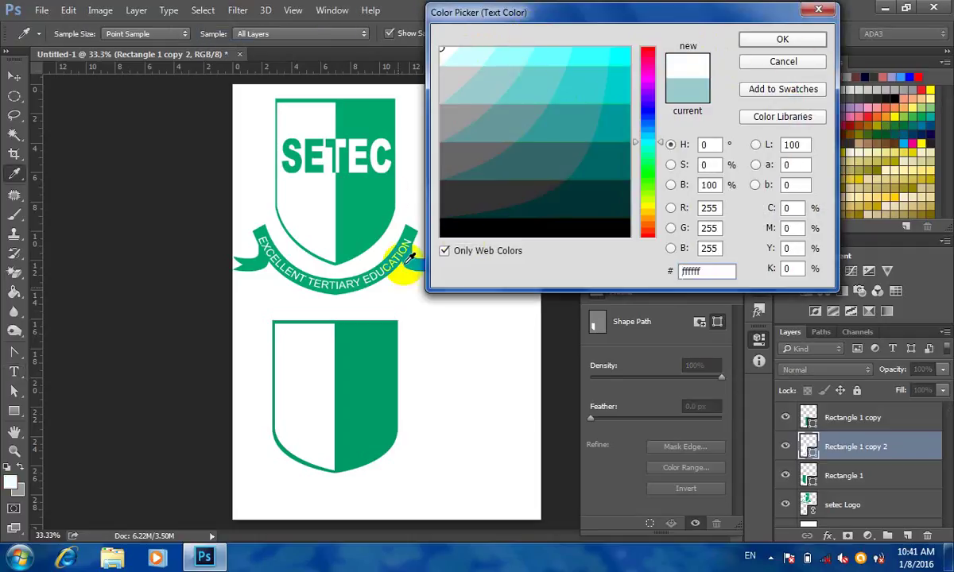
pyautogui.click(378, 187)
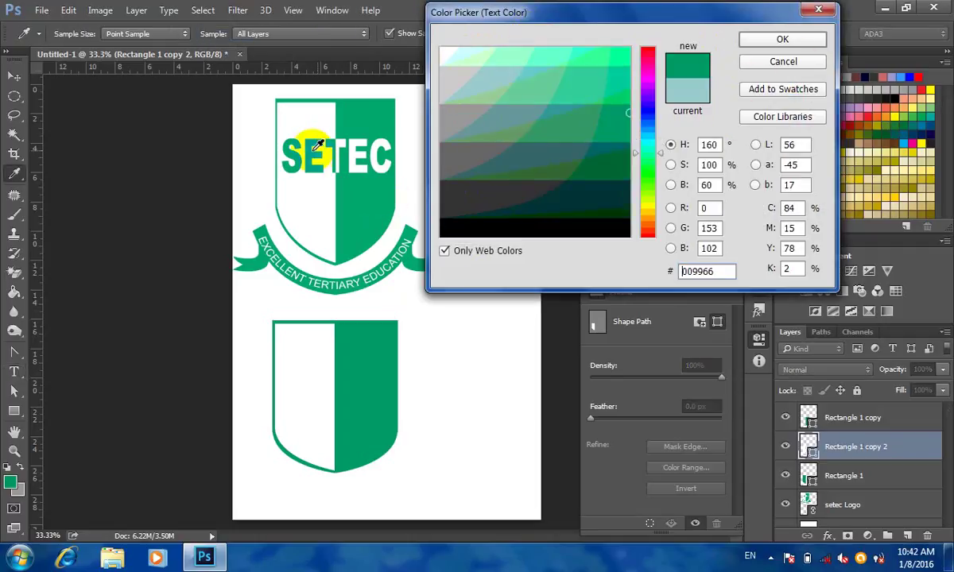
pyautogui.click(780, 39)
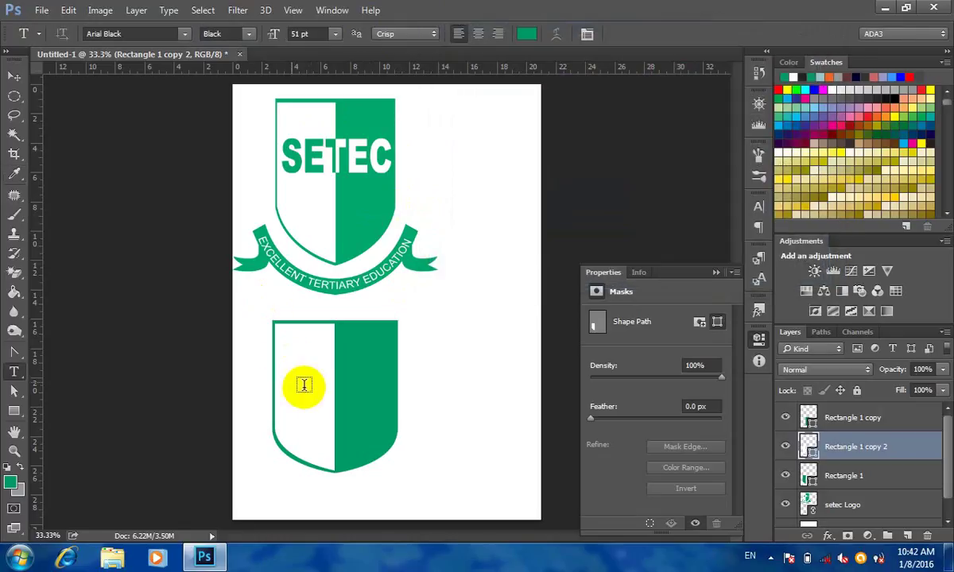
# - Add the text SETEC on the canvas and move it onto the upper part of the new shield
pyautogui.click(432, 356)
pyautogui.write('SE')
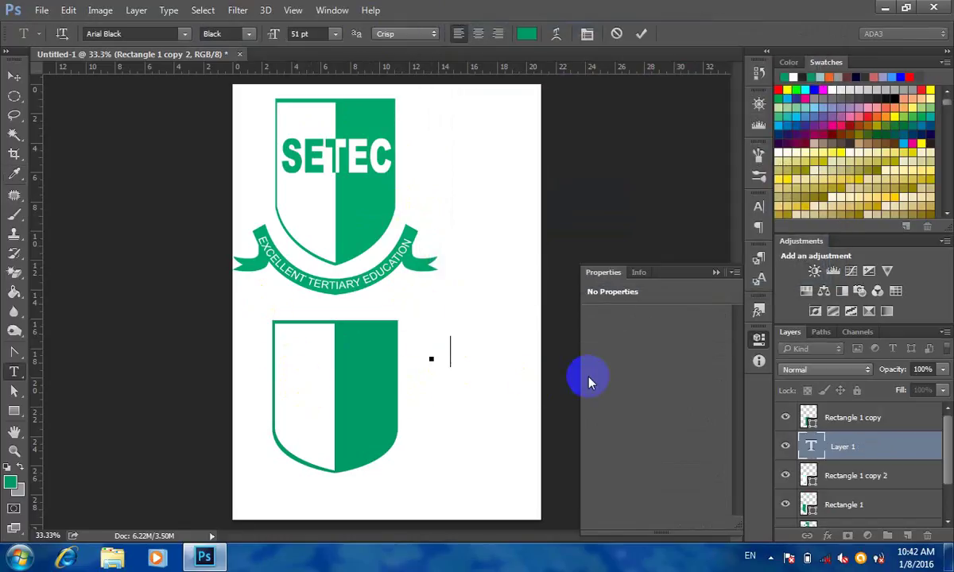
pyautogui.write('TEC')
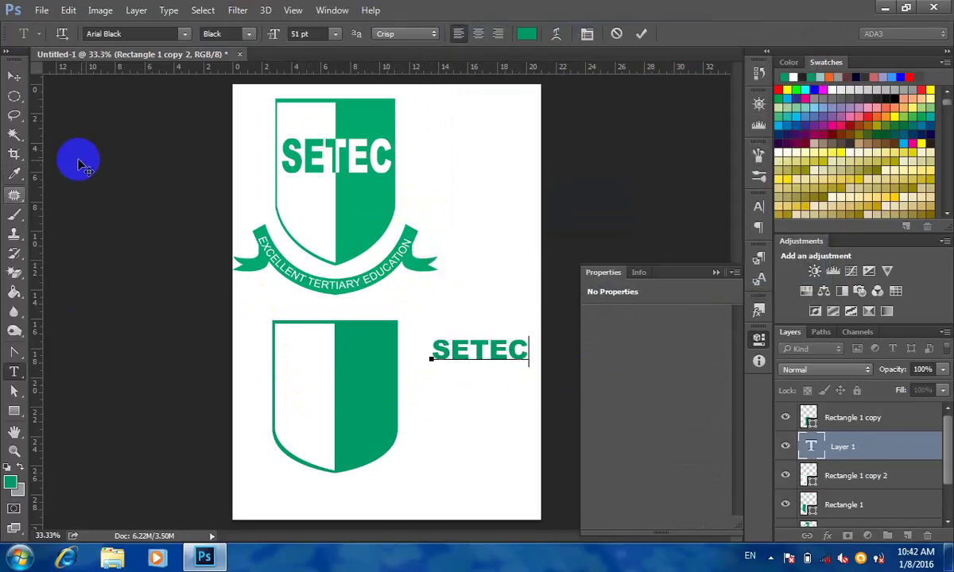
pyautogui.click(18, 74)
pyautogui.moveTo(460, 359); pyautogui.dragTo(304, 355)
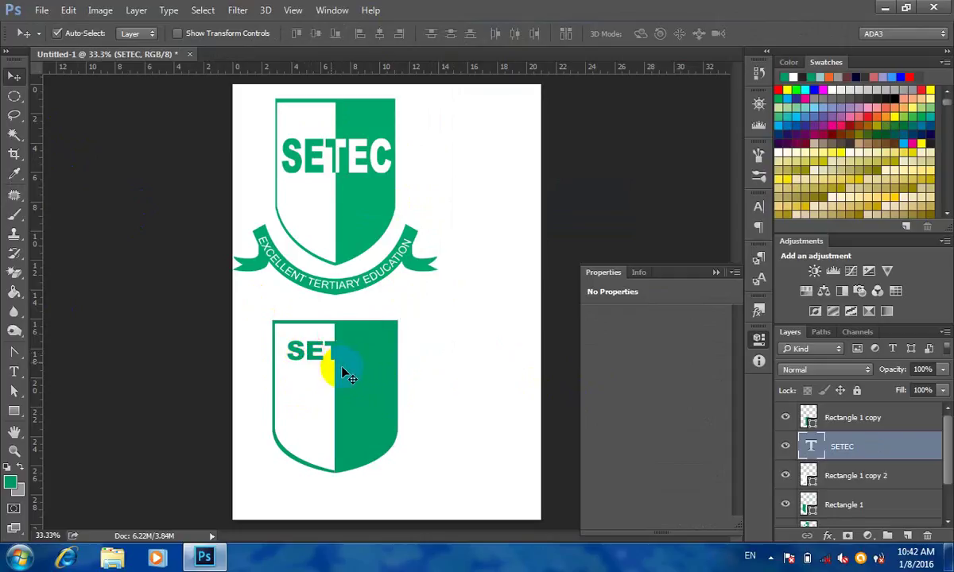
# - Transform the SETEC text to 110.86% width and 160.23% height so that it spans both shield halves
pyautogui.scroll(3, 342, 366)
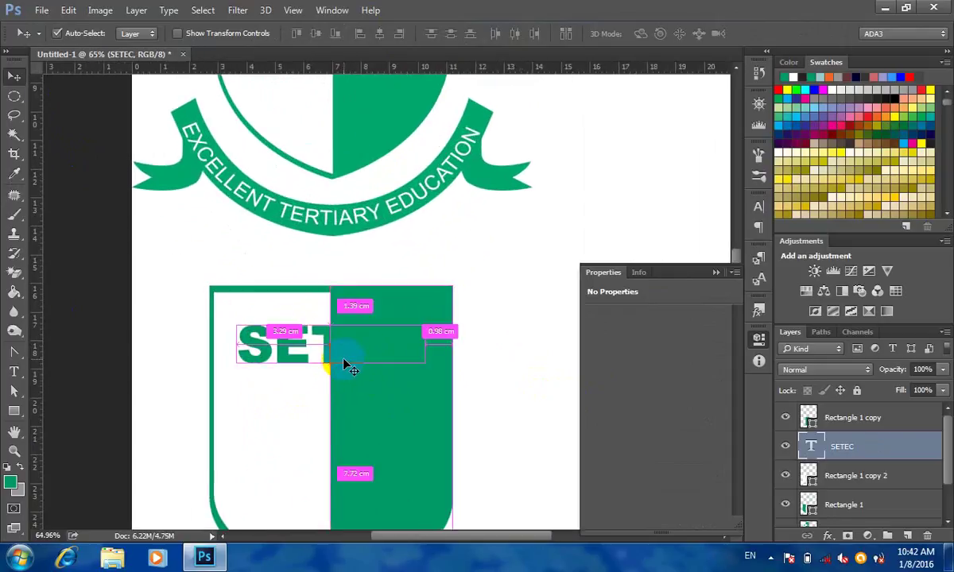
pyautogui.hotkey('ctrl', 't')
pyautogui.scroll(3, 349, 368)
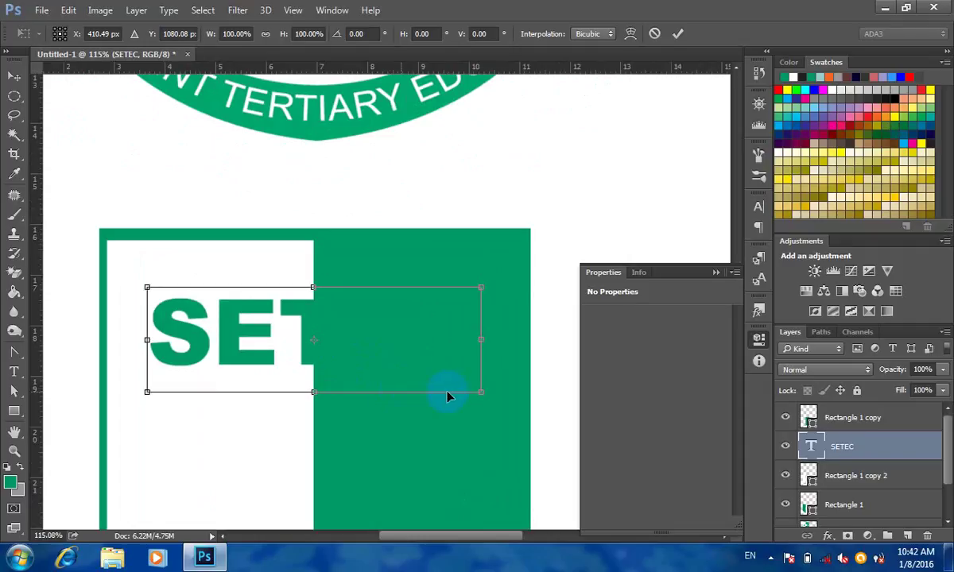
pyautogui.moveTo(482, 391); pyautogui.dragTo(499, 399)
pyautogui.scroll(-6, 498, 399)
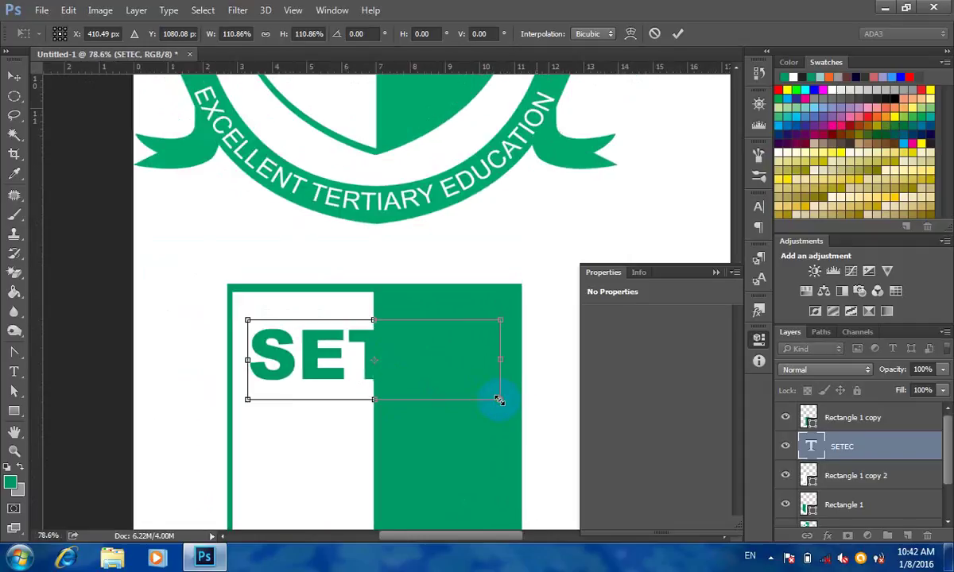
pyautogui.moveTo(462, 295); pyautogui.dragTo(460, 321)
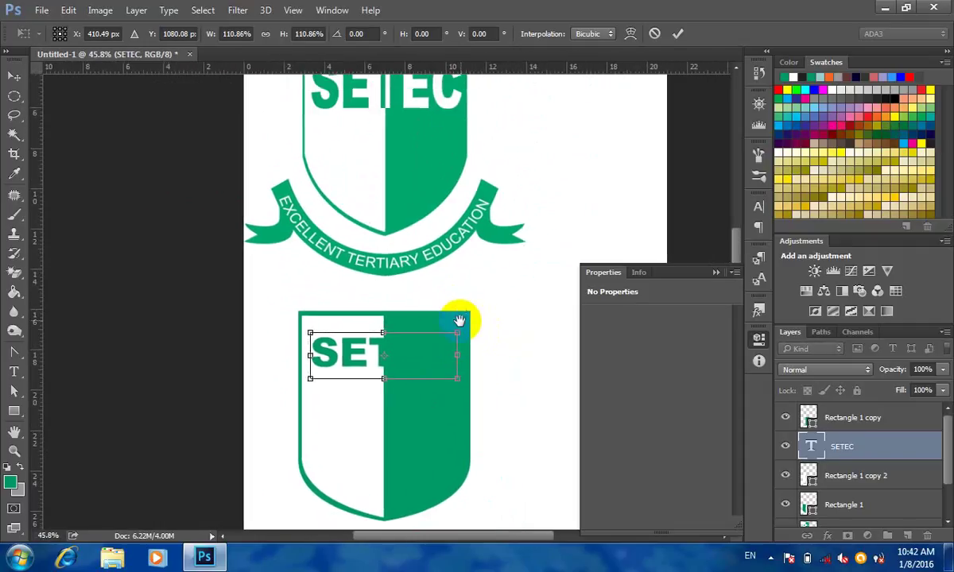
pyautogui.moveTo(382, 378); pyautogui.dragTo(383, 400)
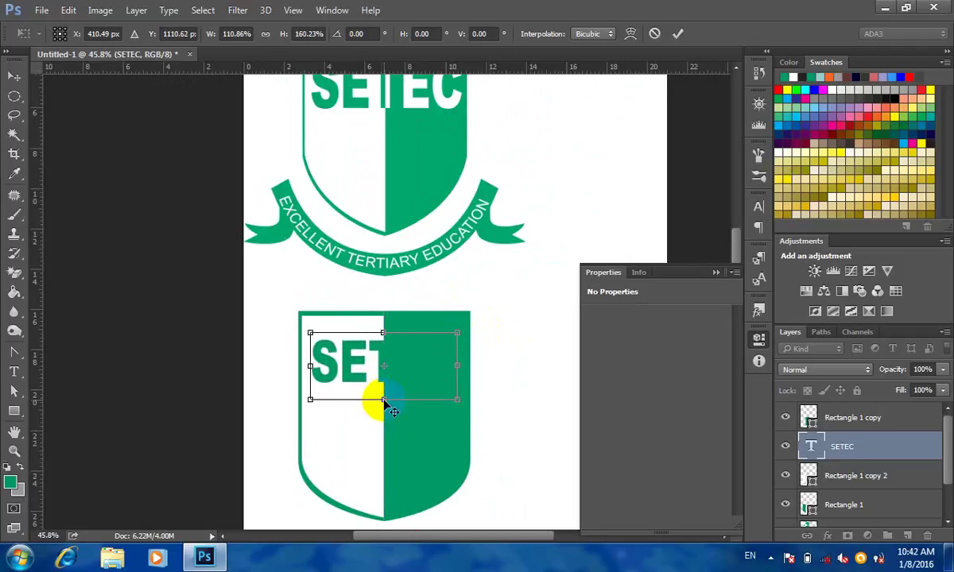
pyautogui.press('Return')
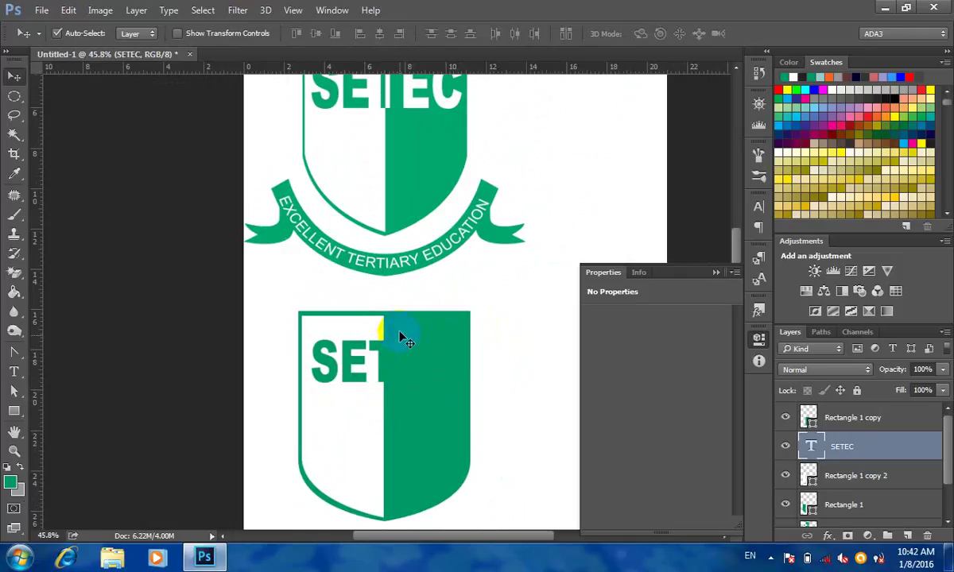
# - Load the SETEC text layer's transparency as a new selection
pyautogui.click(810, 447)
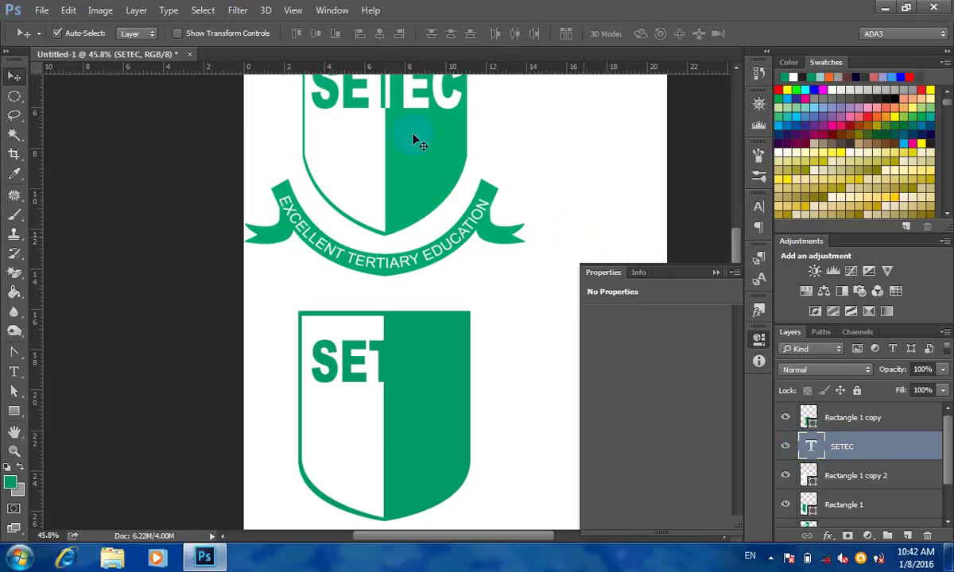
pyautogui.click(205, 9)
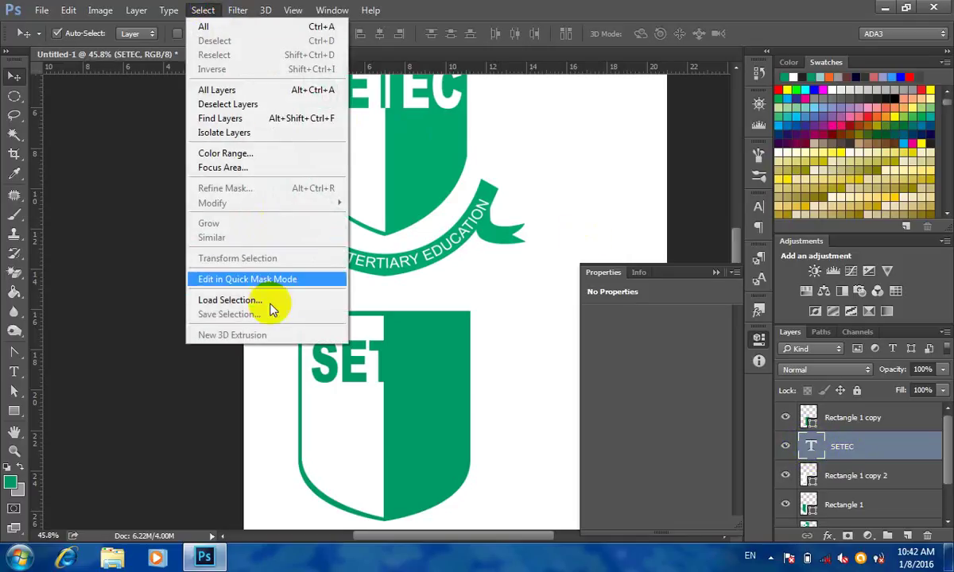
pyautogui.click(271, 303)
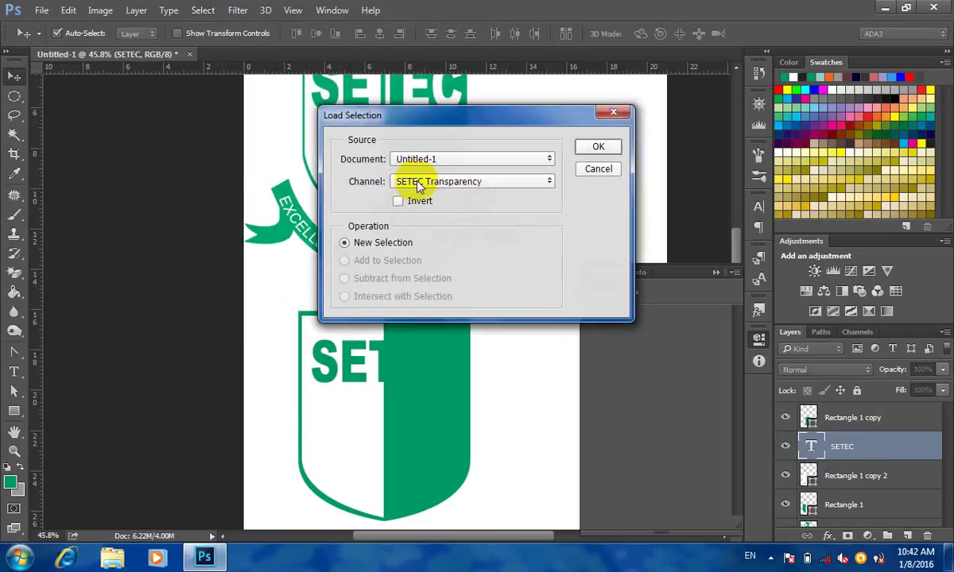
pyautogui.click(596, 148)
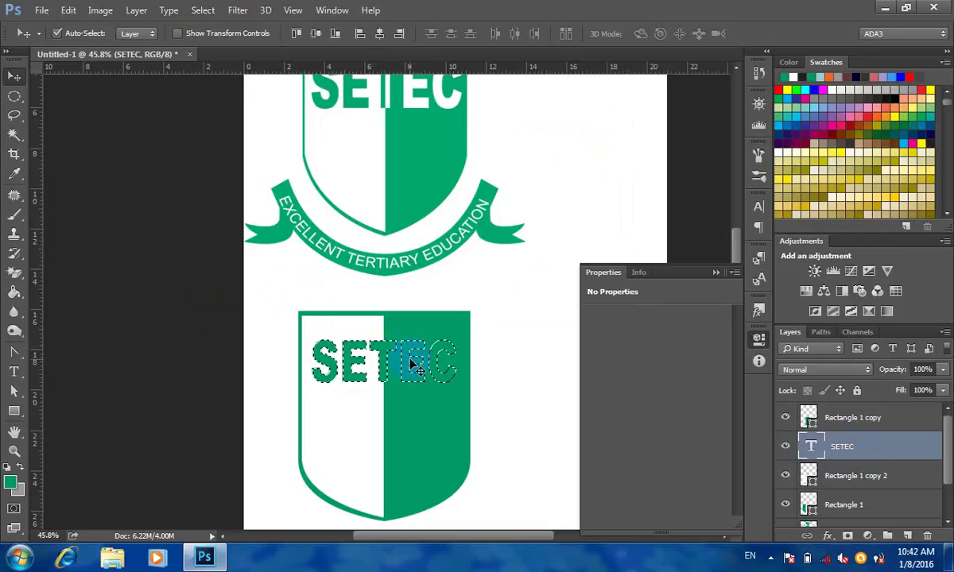
# - Create a new Layer 1 directly above the SETEC text layer with the default settings
pyautogui.click(805, 447)
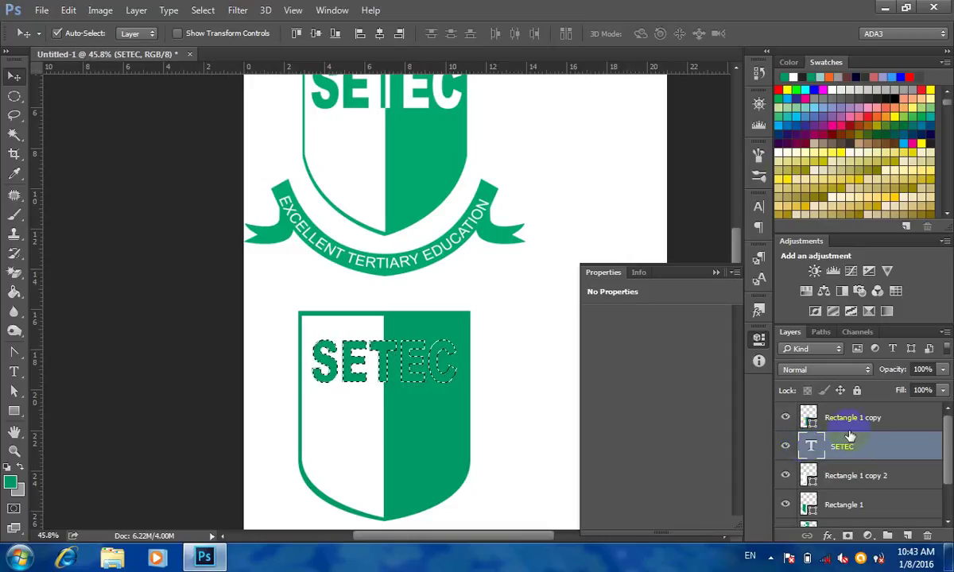
pyautogui.click(138, 10)
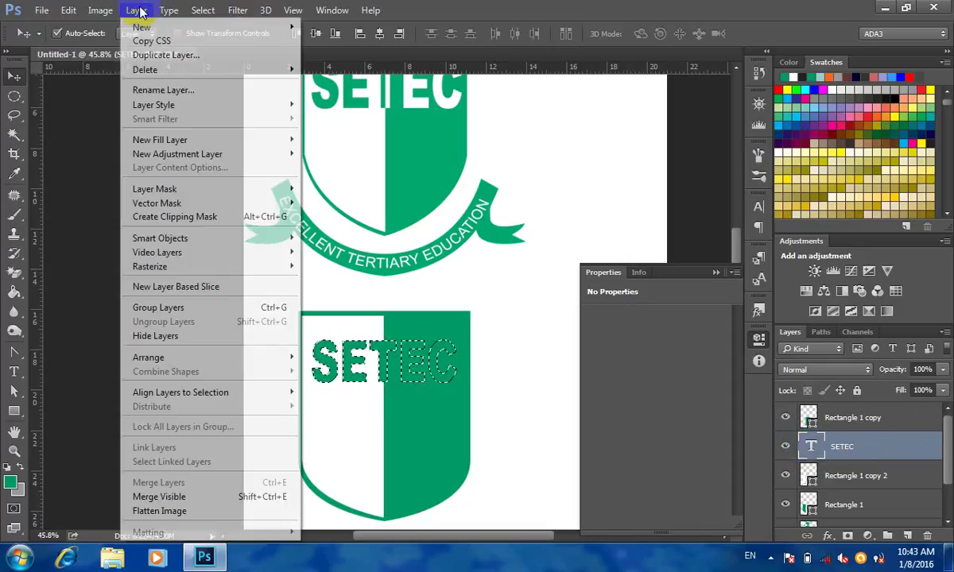
pyautogui.moveTo(140, 26)
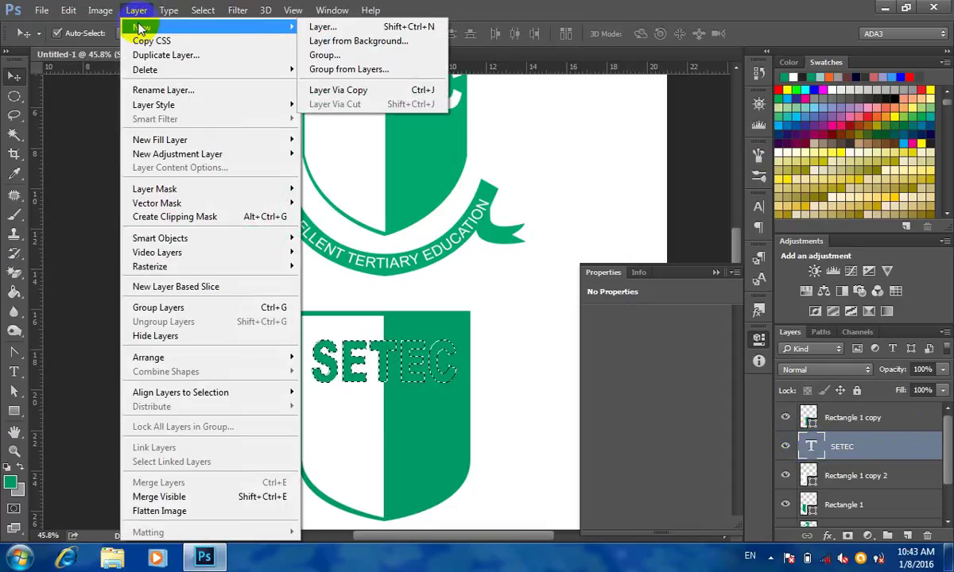
pyautogui.click(332, 30)
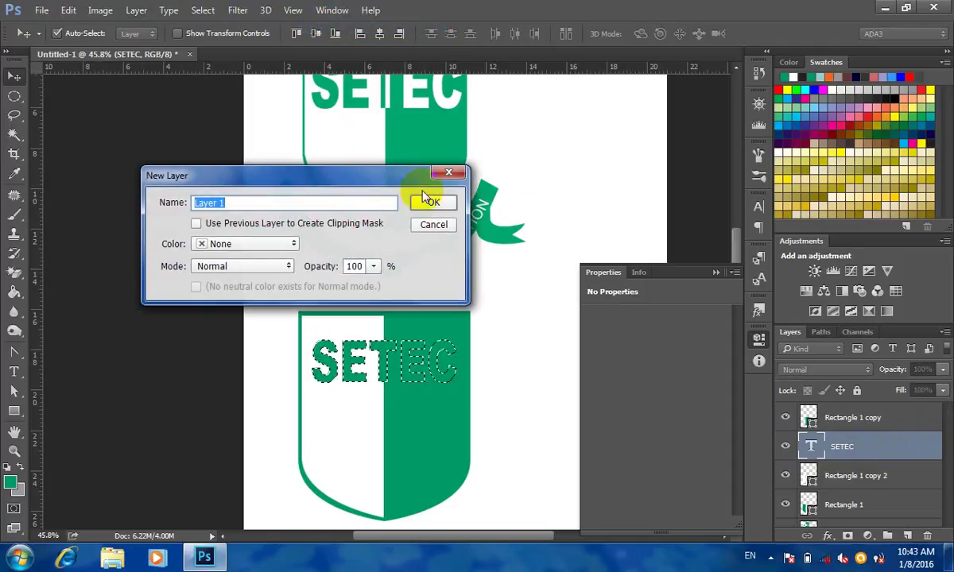
pyautogui.click(432, 202)
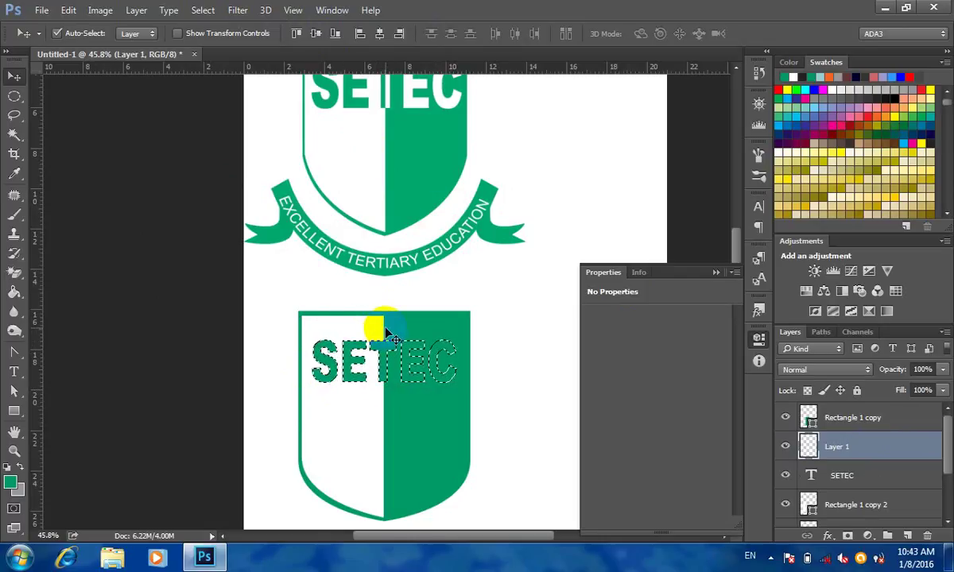
# - Subtract the shield's white half from the SETEC selection with the Rectangular Marquee, leaving only the lettering over the green half selected
pyautogui.click(15, 97)
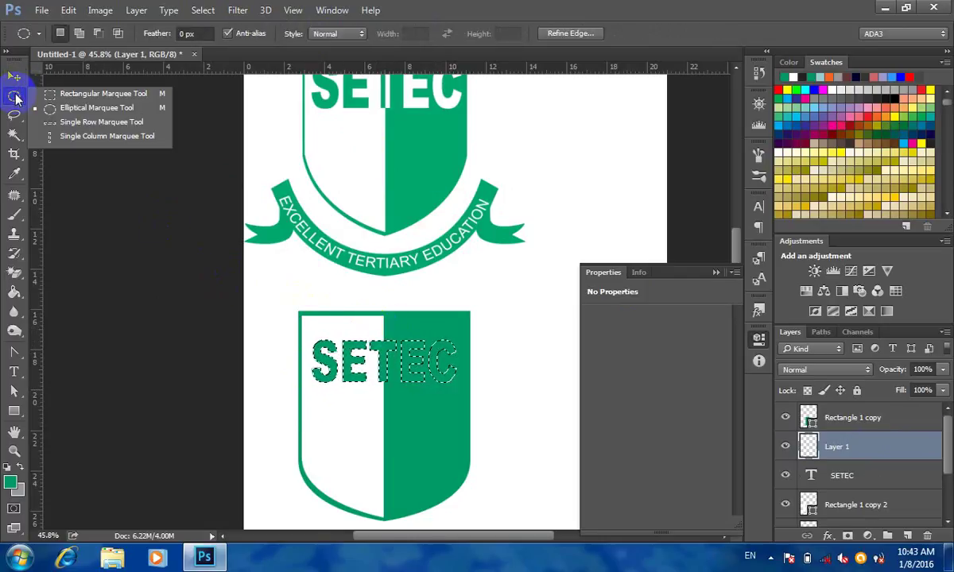
pyautogui.click(139, 96)
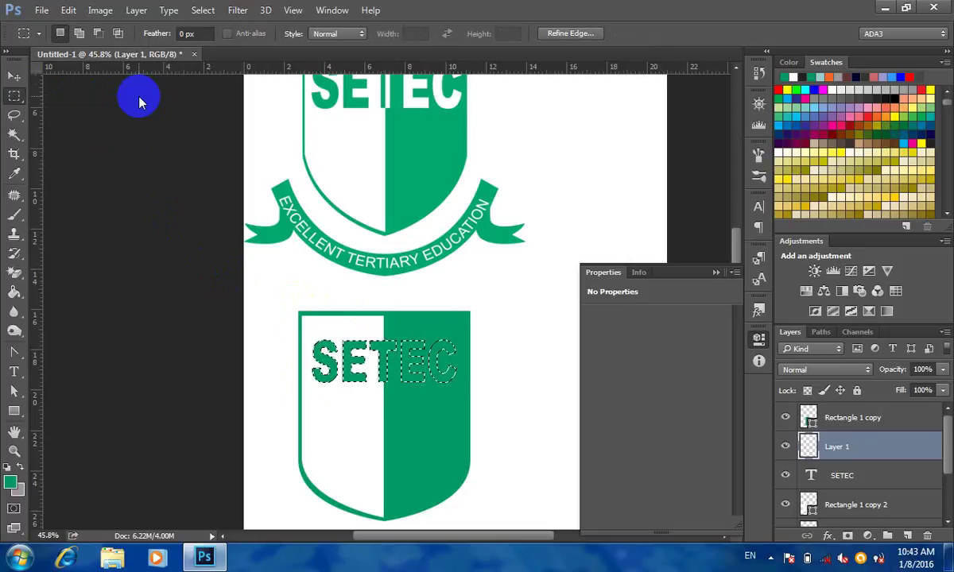
pyautogui.click(99, 34)
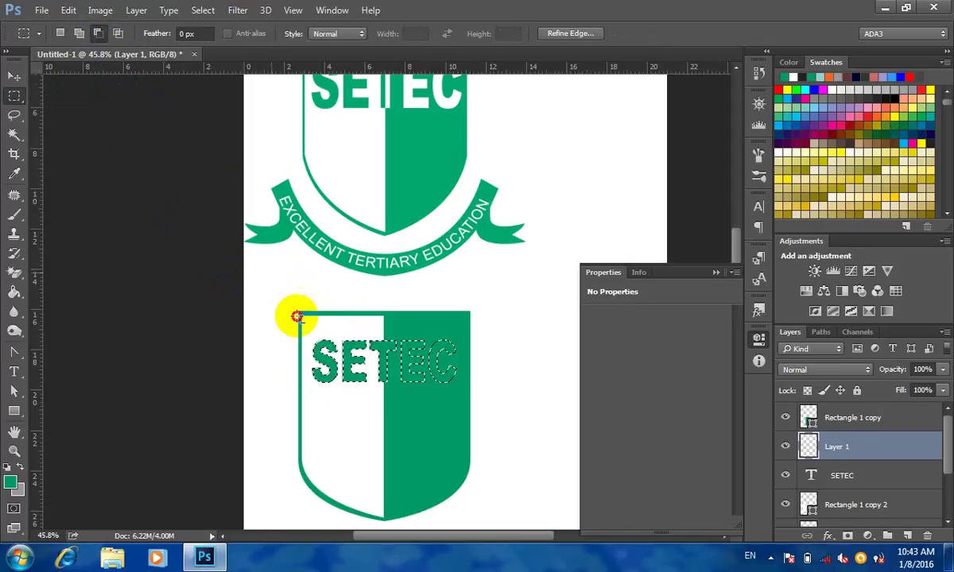
pyautogui.moveTo(271, 273); pyautogui.dragTo(385, 442)
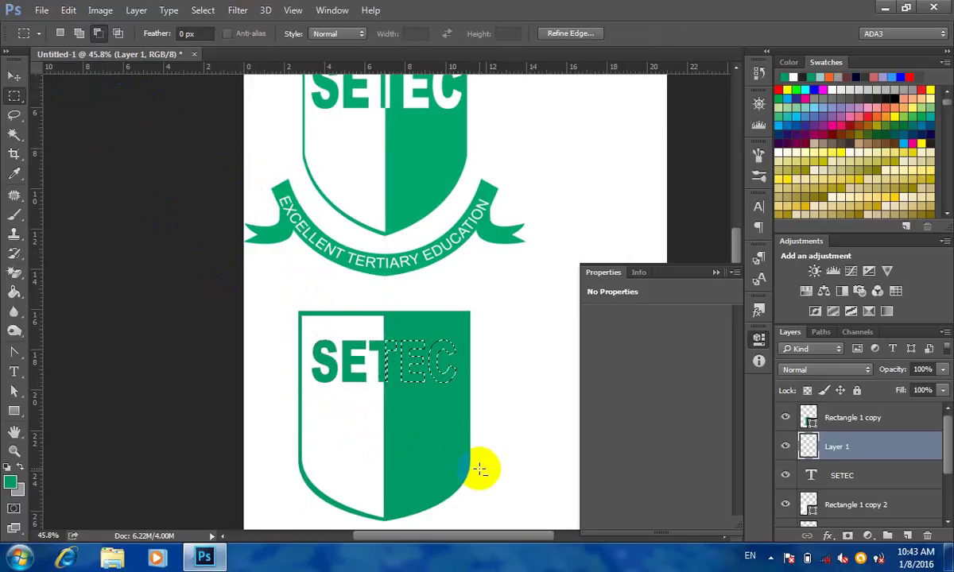
pyautogui.scroll(3, 397, 390)
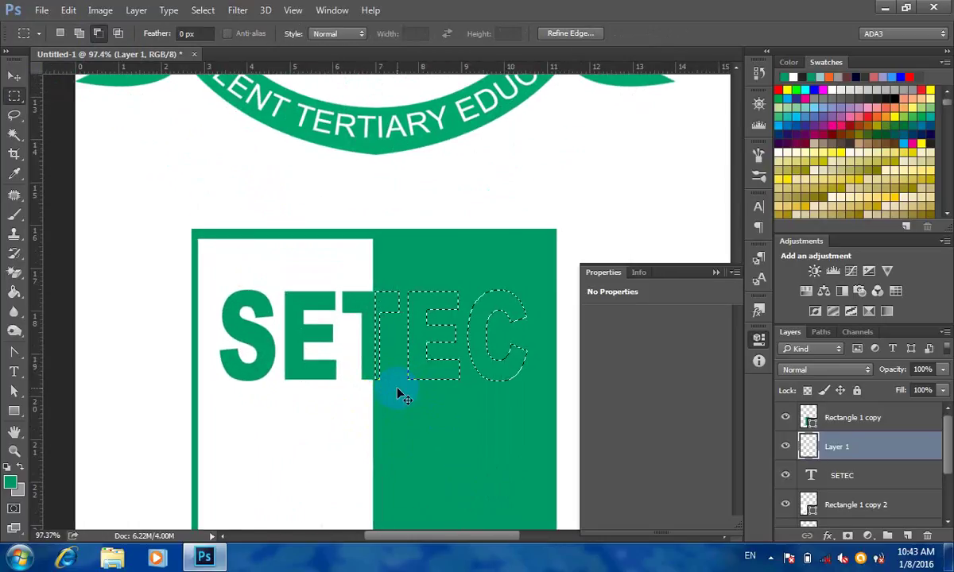
pyautogui.hotkey('ctrl', 'z')
pyautogui.scroll(2, 270, 318)
pyautogui.moveTo(152, 218); pyautogui.dragTo(399, 494)
pyautogui.scroll(-3, 231, 230)
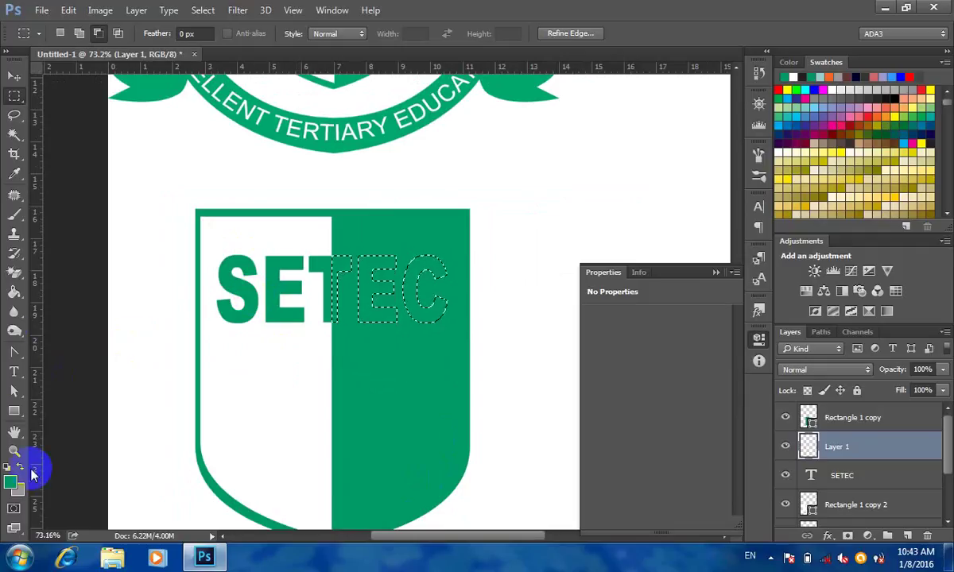
# - Set the foreground colour to white
pyautogui.click(17, 488)
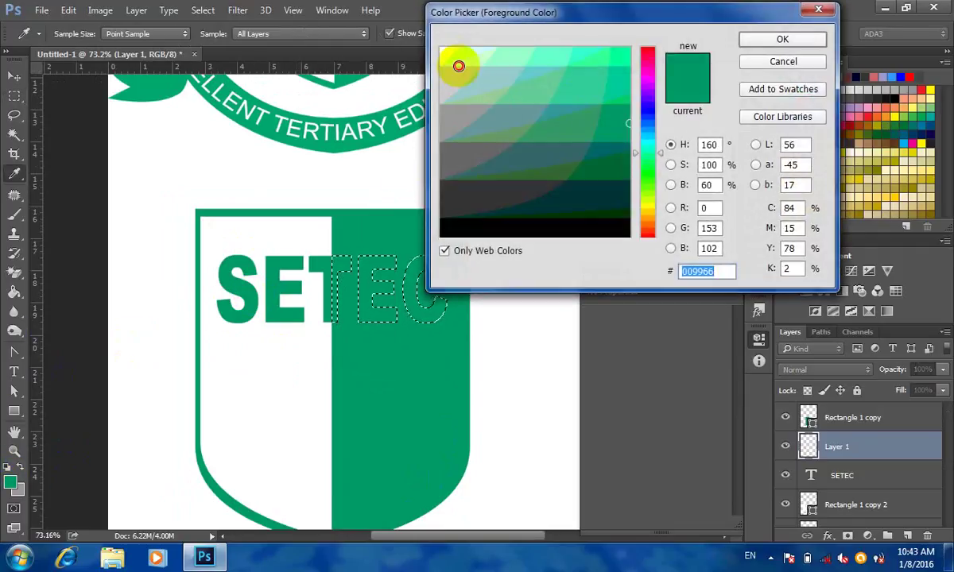
pyautogui.click(450, 61)
pyautogui.click(803, 40)
pyautogui.press('m')
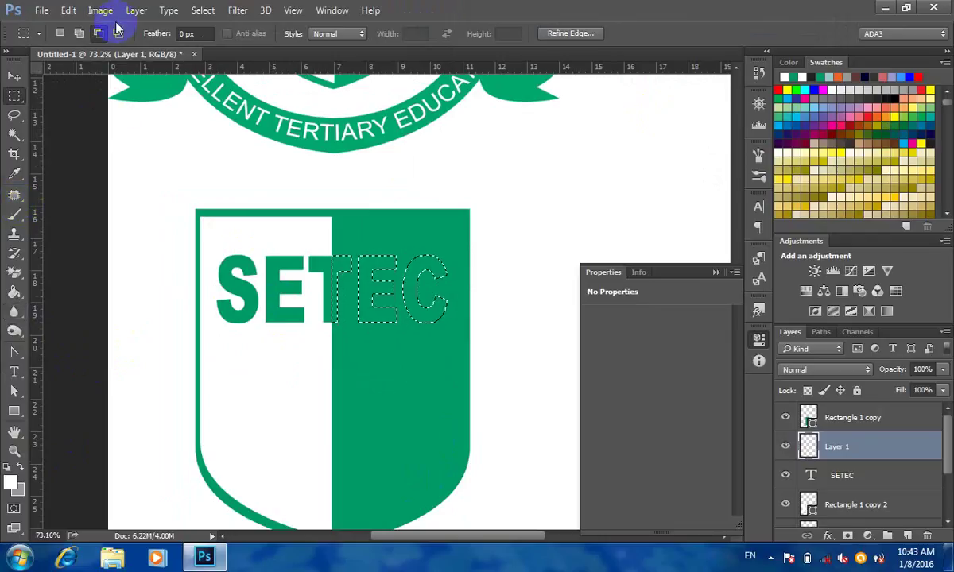
# - Fill the selected lettering on Layer 1 with the Foreground Color at 100% opacity in Normal mode
pyautogui.click(69, 11)
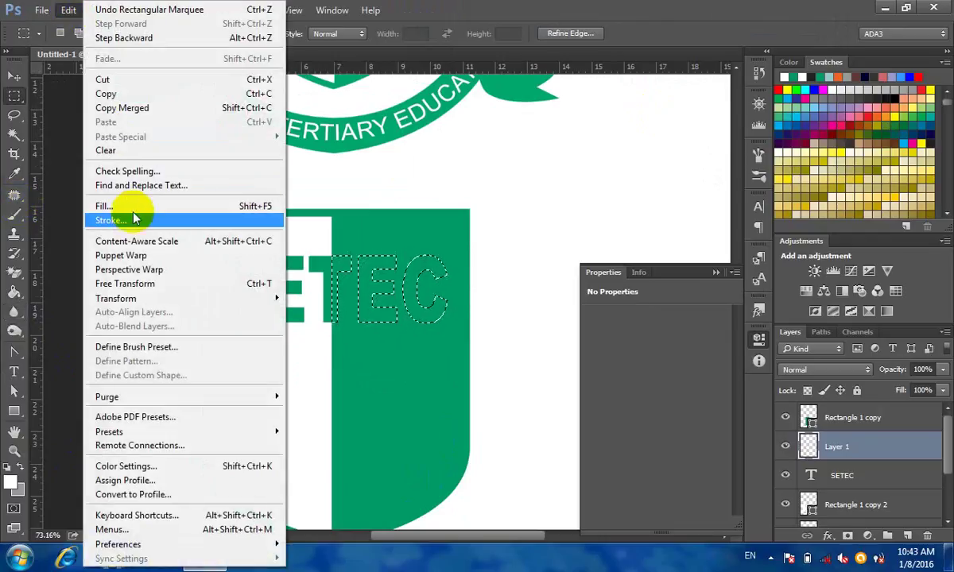
pyautogui.click(135, 208)
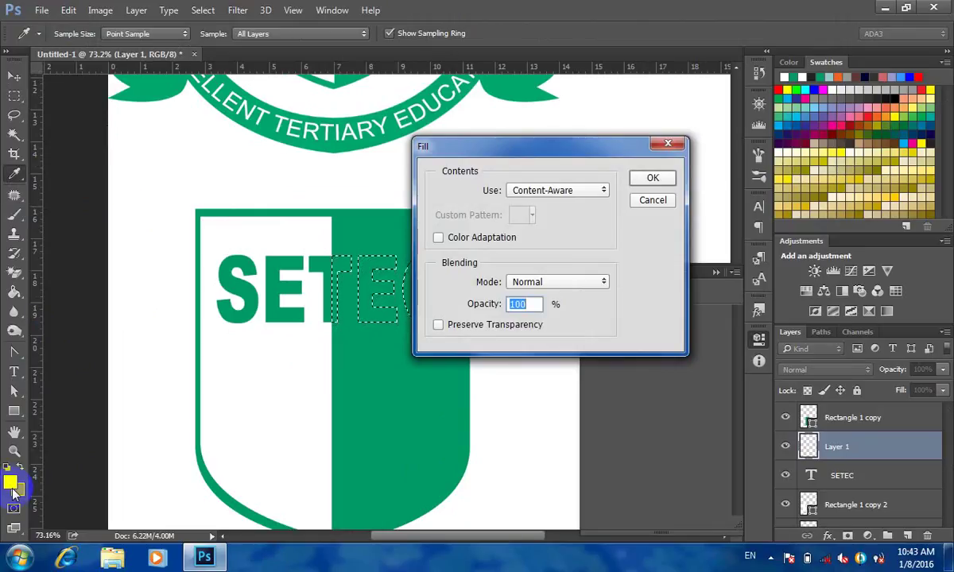
pyautogui.click(545, 191)
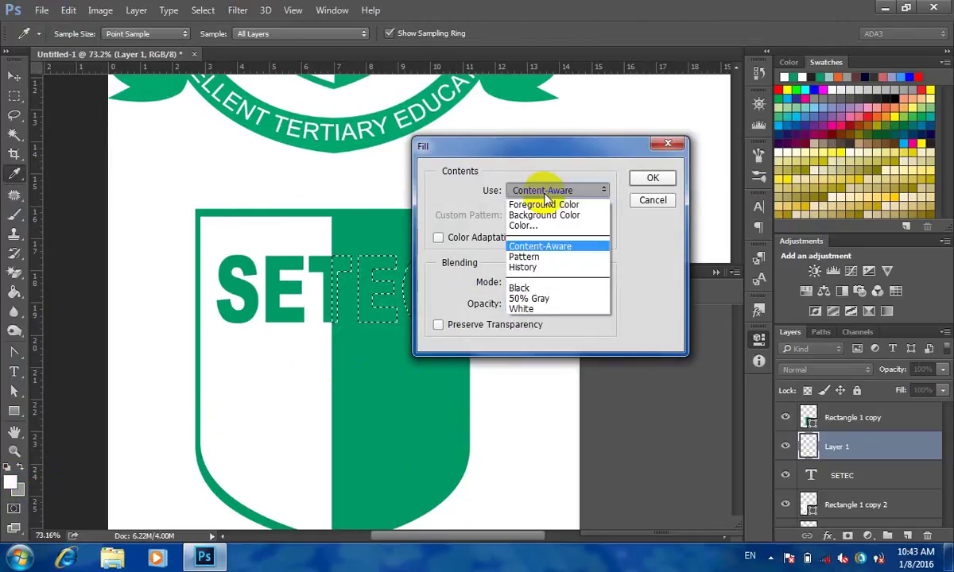
pyautogui.click(547, 205)
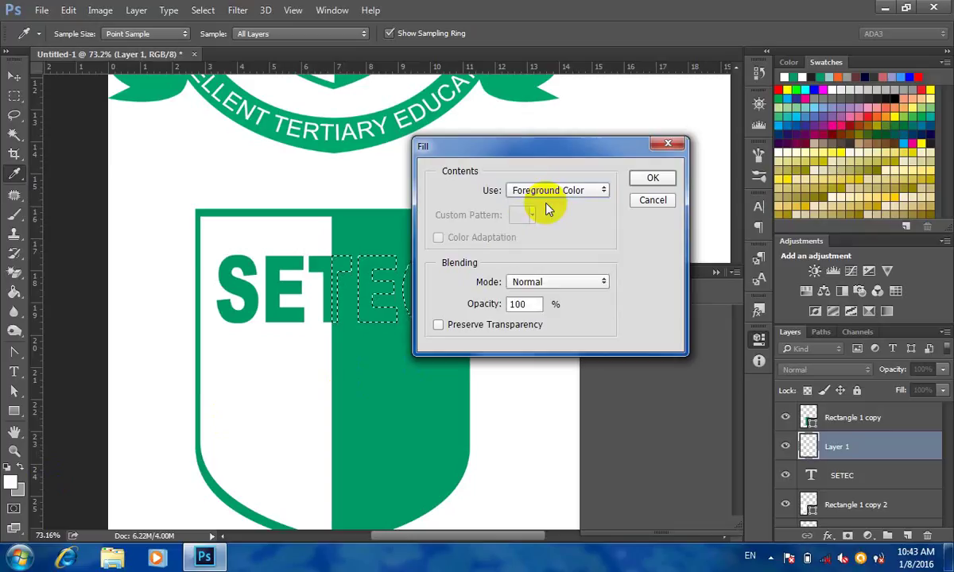
pyautogui.click(653, 177)
pyautogui.press('m')
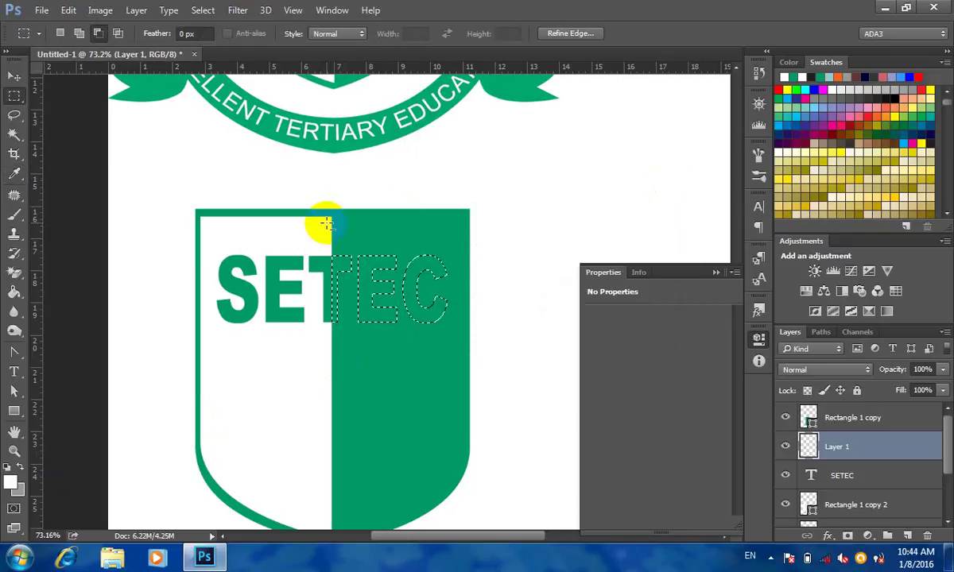
# - Fill the same selection on Layer 1 again using White at 100% opacity
pyautogui.click(87, 13)
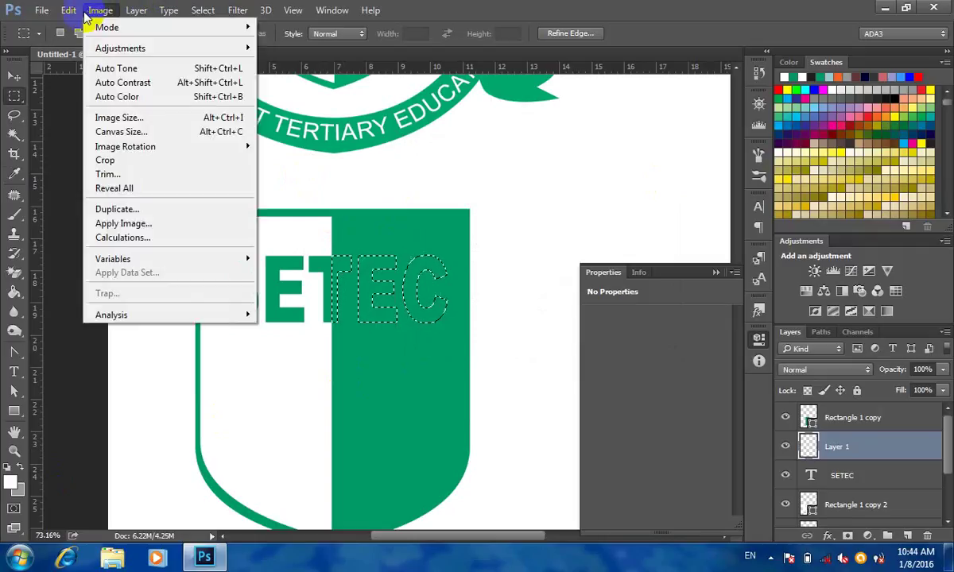
pyautogui.moveTo(70, 8)
pyautogui.click(191, 205)
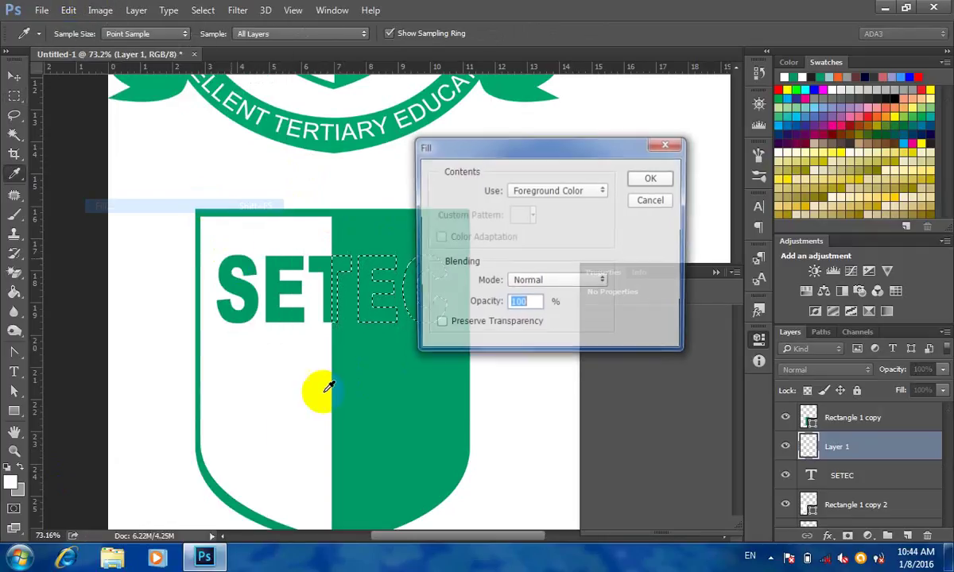
pyautogui.click(603, 192)
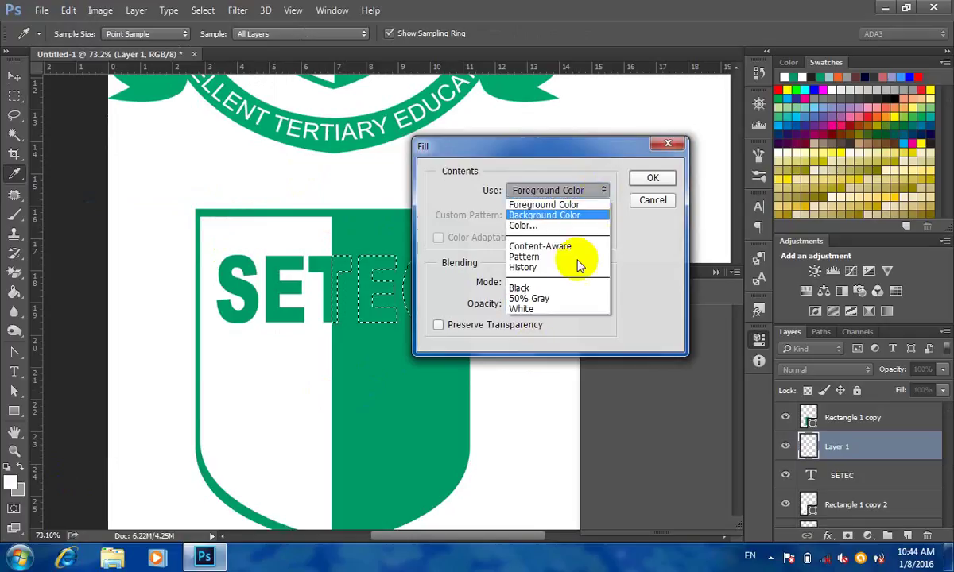
pyautogui.click(560, 309)
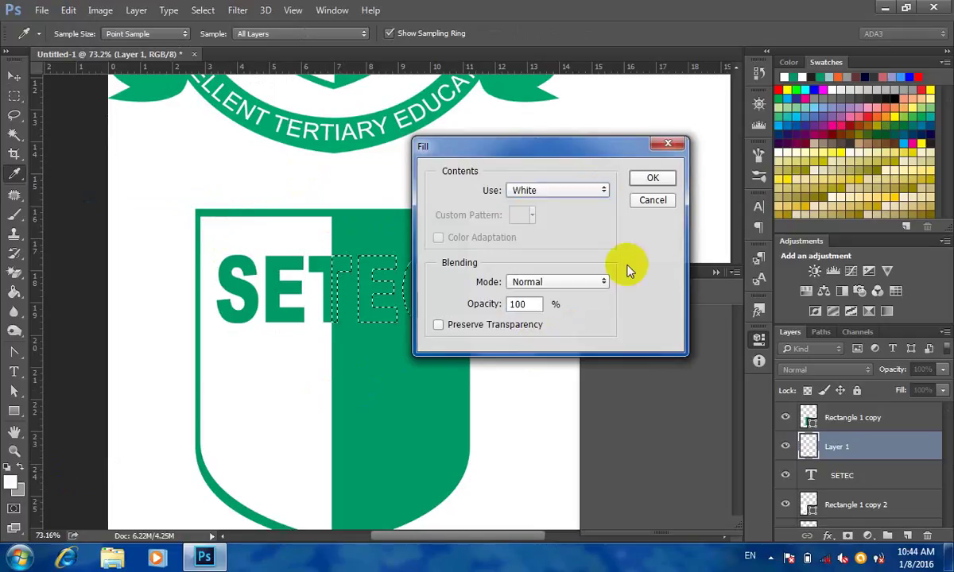
pyautogui.click(648, 181)
pyautogui.press('m')
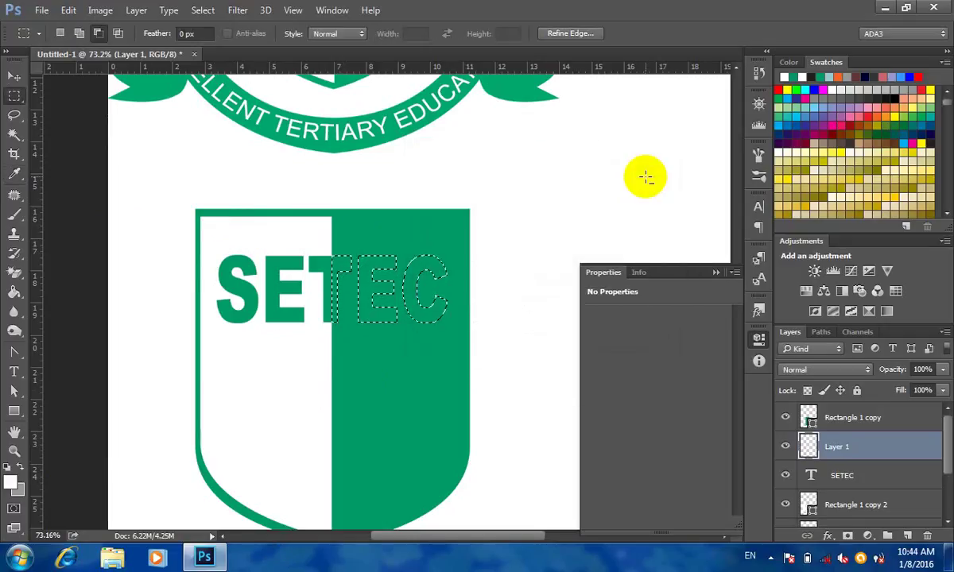
# - Toggle the visibility of Rectangle 1 copy and Layer 1 and examine the layer order around the white fill
pyautogui.click(784, 418)
pyautogui.click(784, 417)
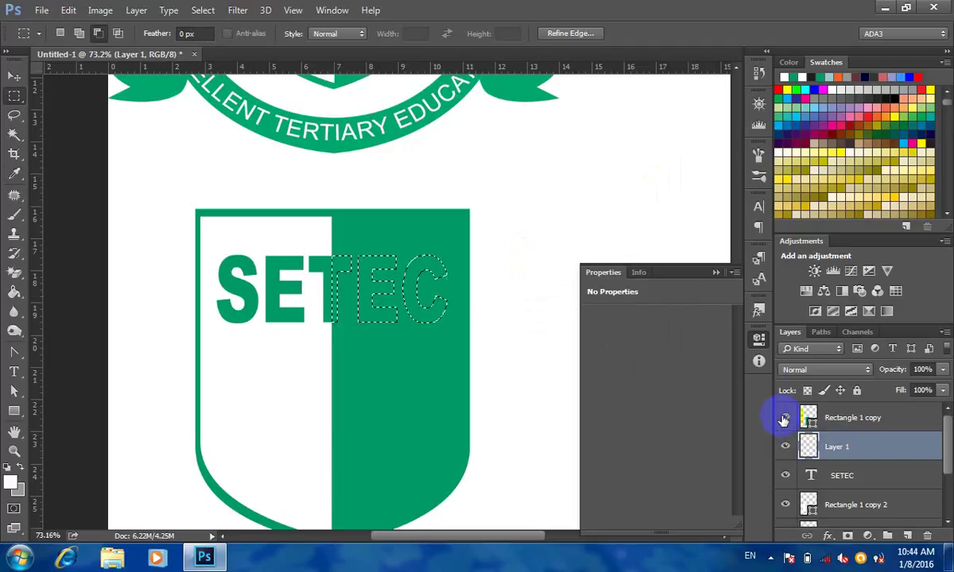
pyautogui.click(15, 75)
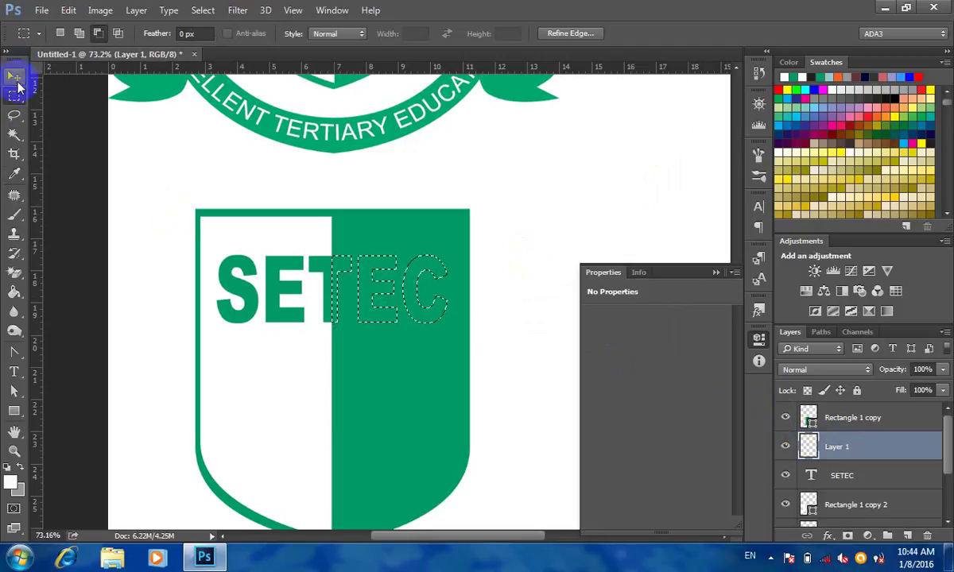
pyautogui.click(13, 292)
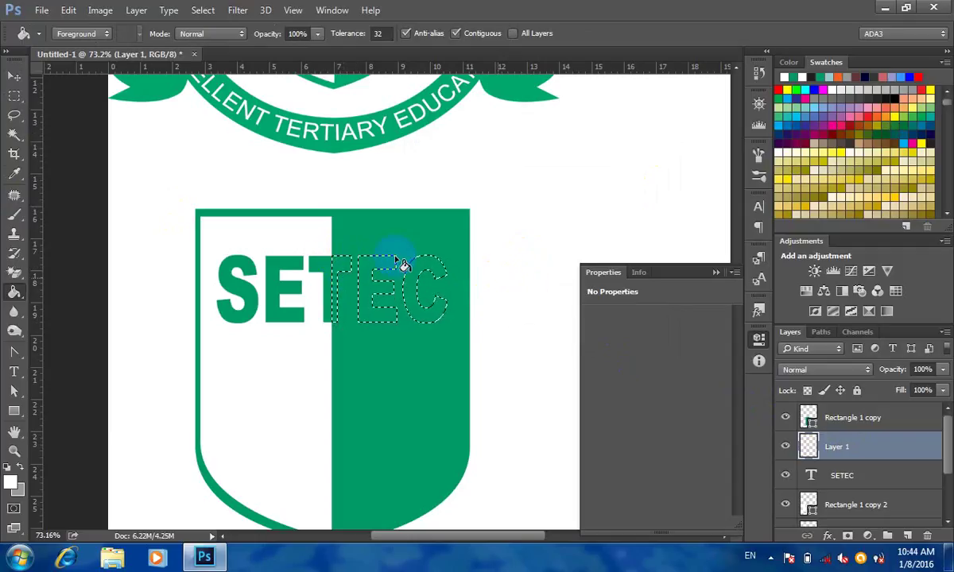
pyautogui.click(301, 245)
pyautogui.click(785, 447)
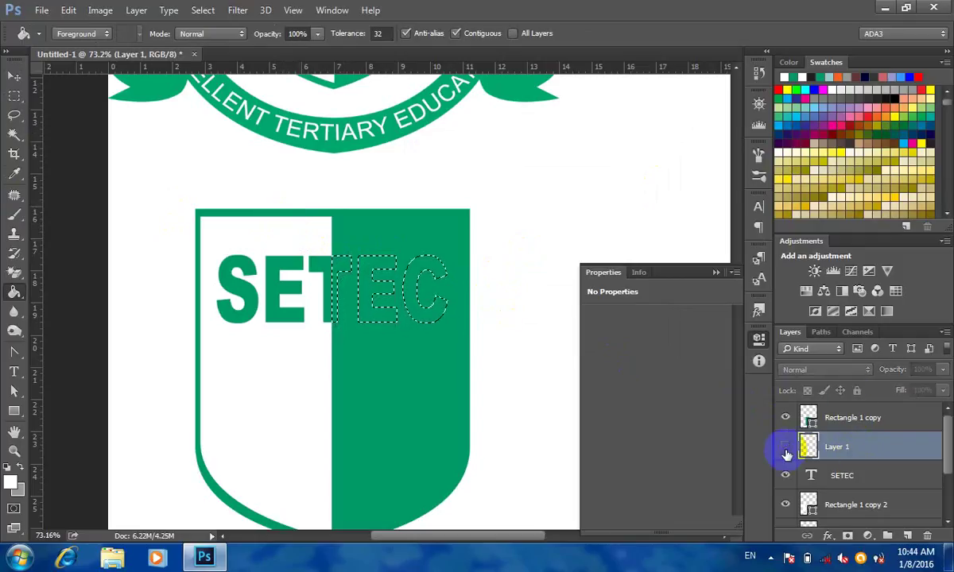
pyautogui.click(785, 447)
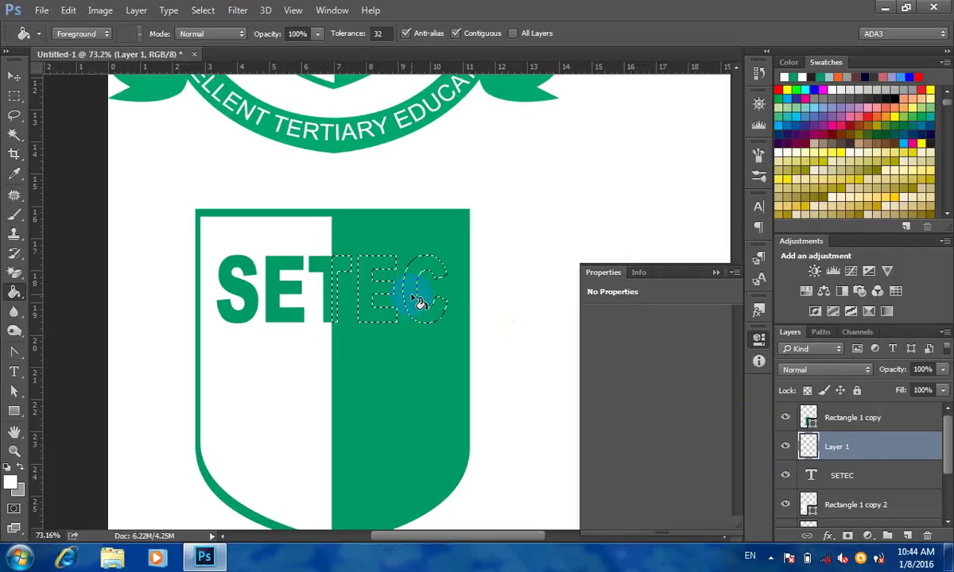
pyautogui.click(13, 76)
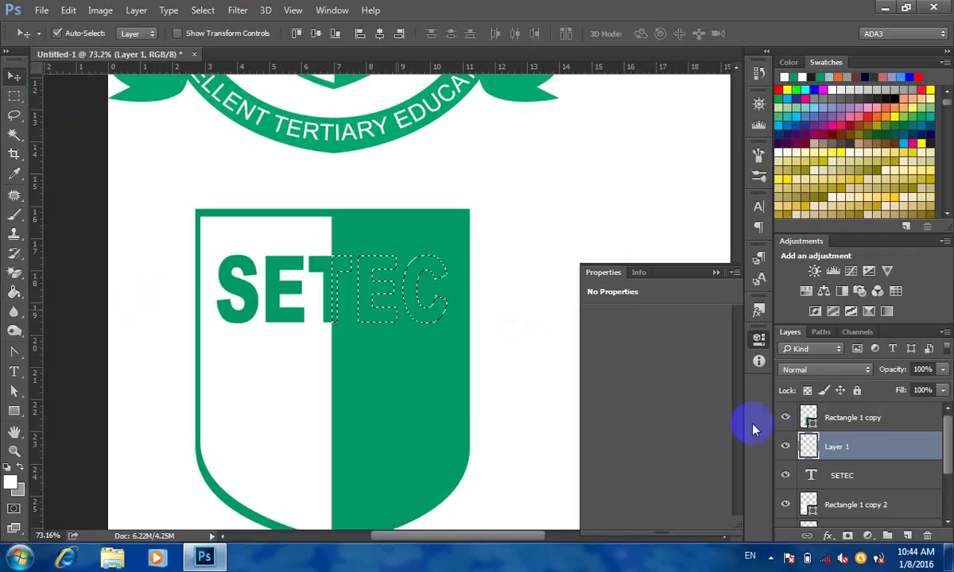
pyautogui.scroll(-1, 819, 477)
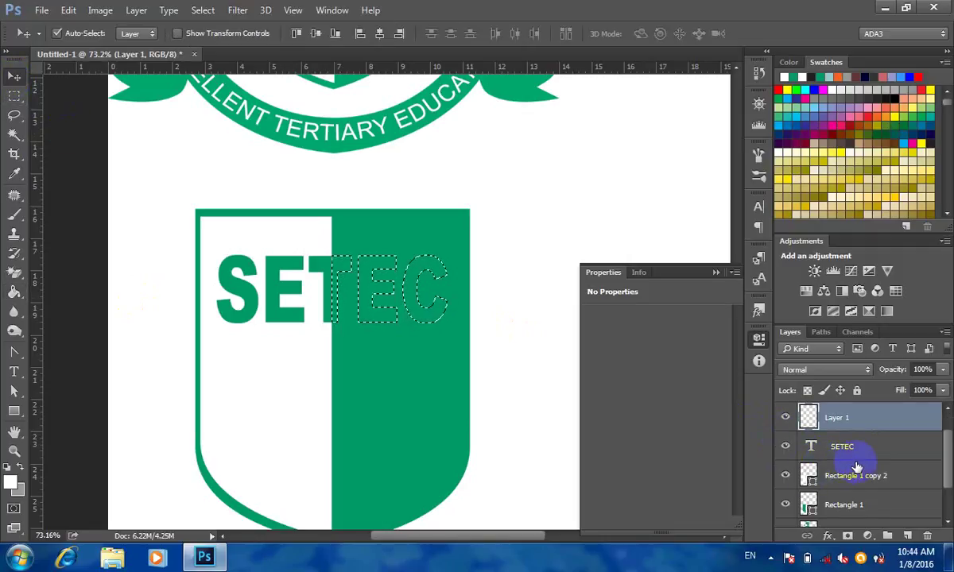
pyautogui.scroll(1, 857, 467)
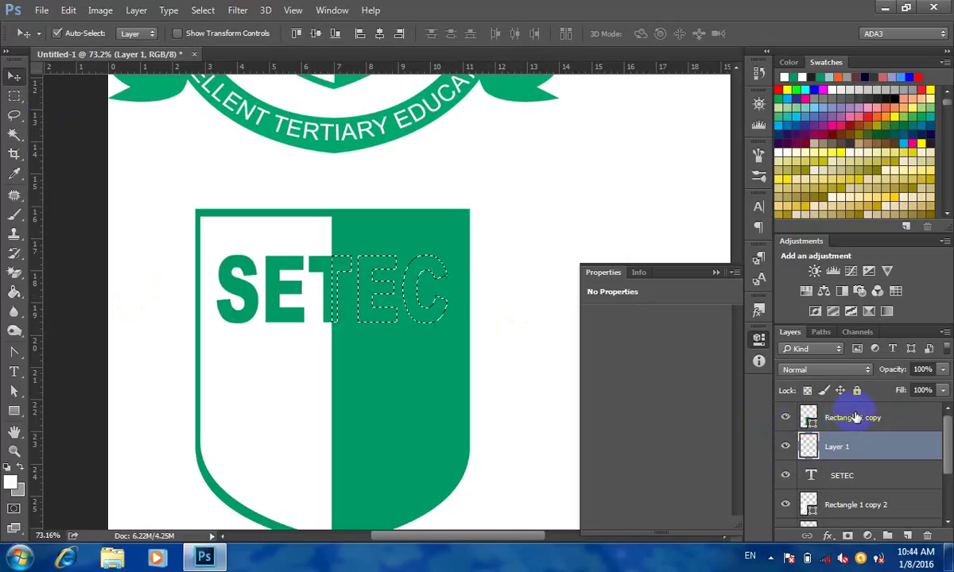
# - Move the Rectangle 1 copy layer below Layer 1 and deselect the lettering
pyautogui.moveTo(855, 417); pyautogui.dragTo(881, 463)
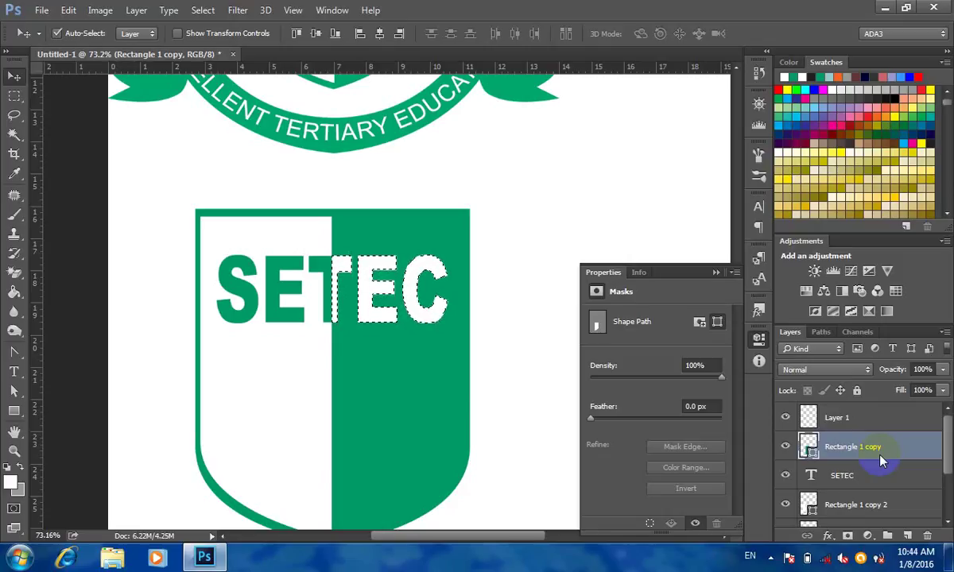
pyautogui.click(203, 9)
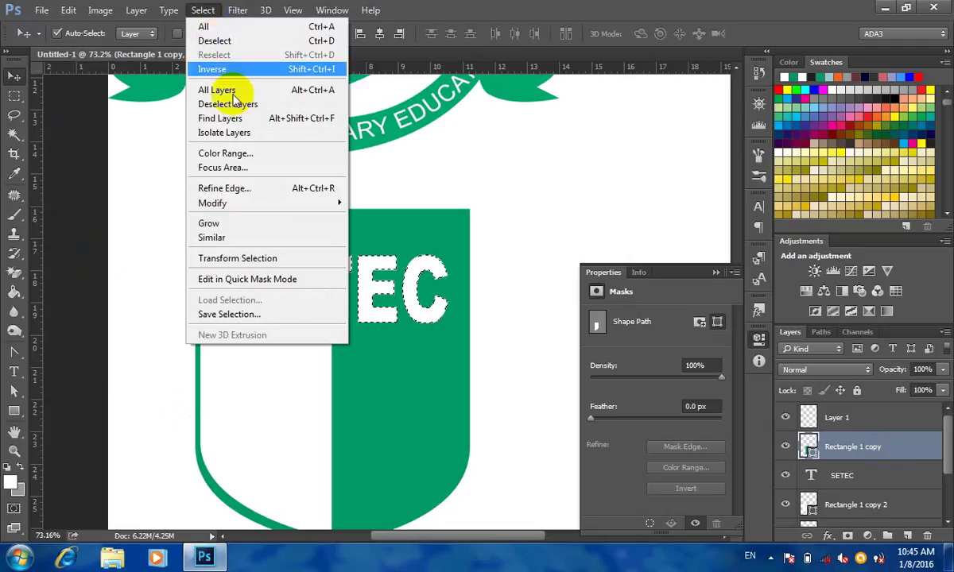
pyautogui.click(248, 43)
pyautogui.scroll(-2, 151, 66)
pyautogui.scroll(-2, 448, 229)
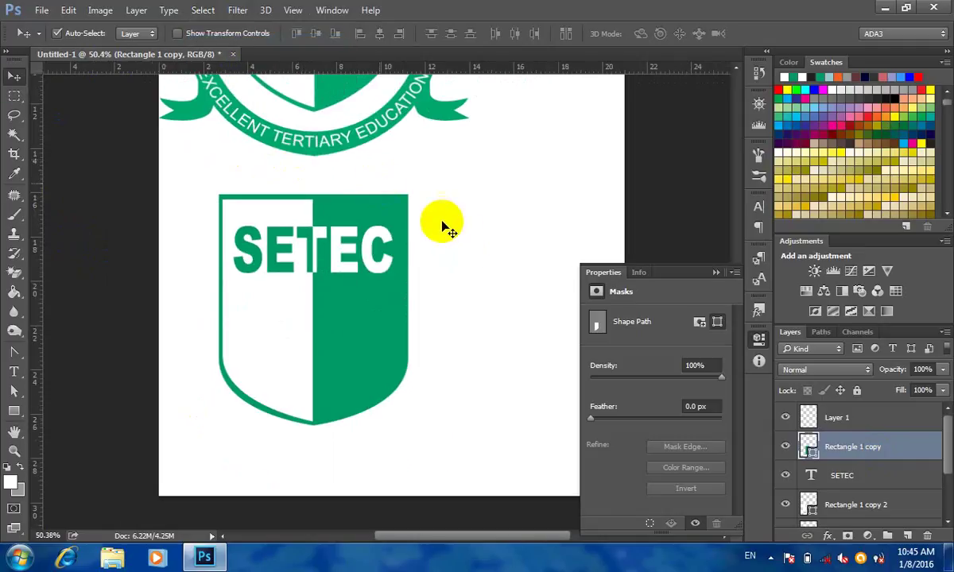
pyautogui.moveTo(383, 213); pyautogui.dragTo(416, 211)
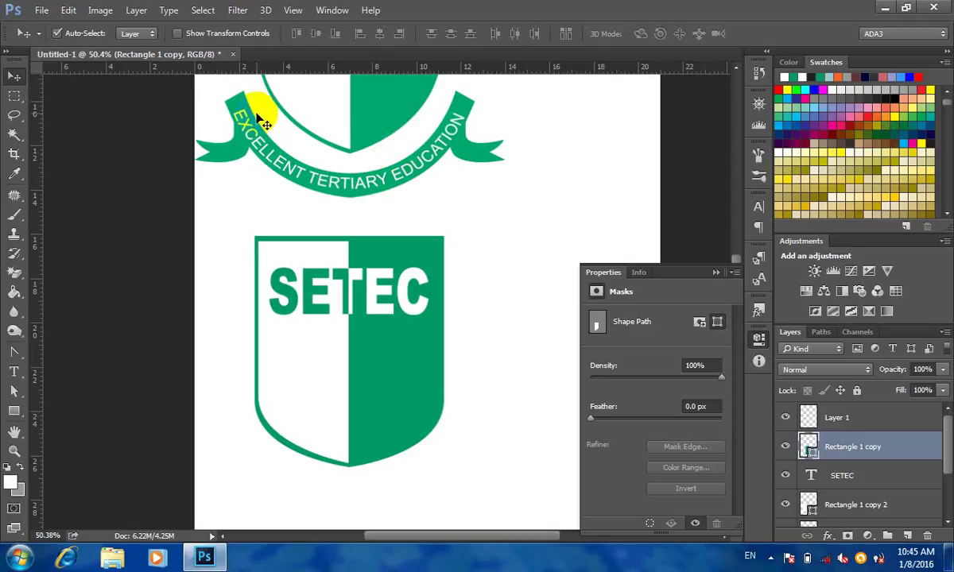
# - Draw a green rectangle about 320 px wide and 90 px high just below the left half of the shield
pyautogui.scroll(-1, 89, 149)
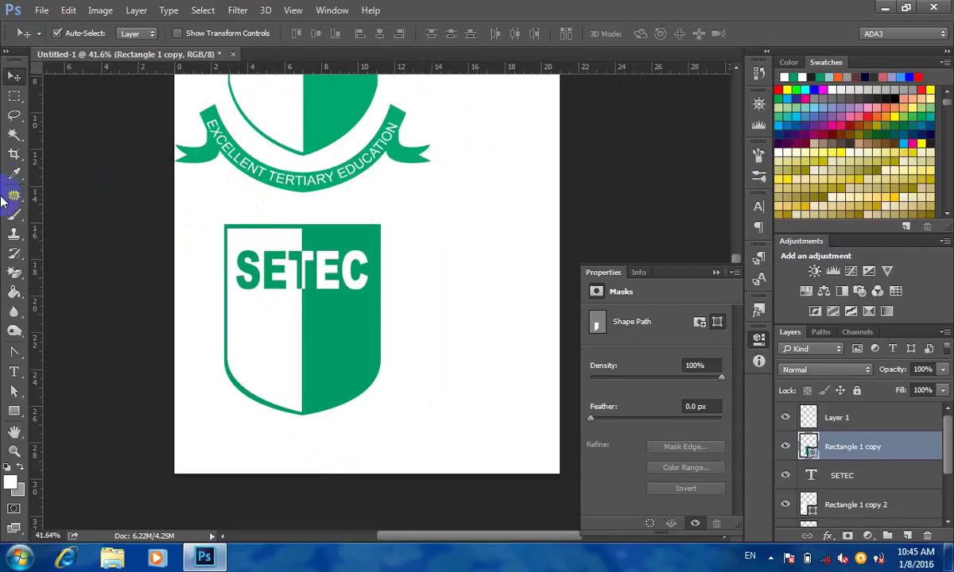
pyautogui.click(14, 408)
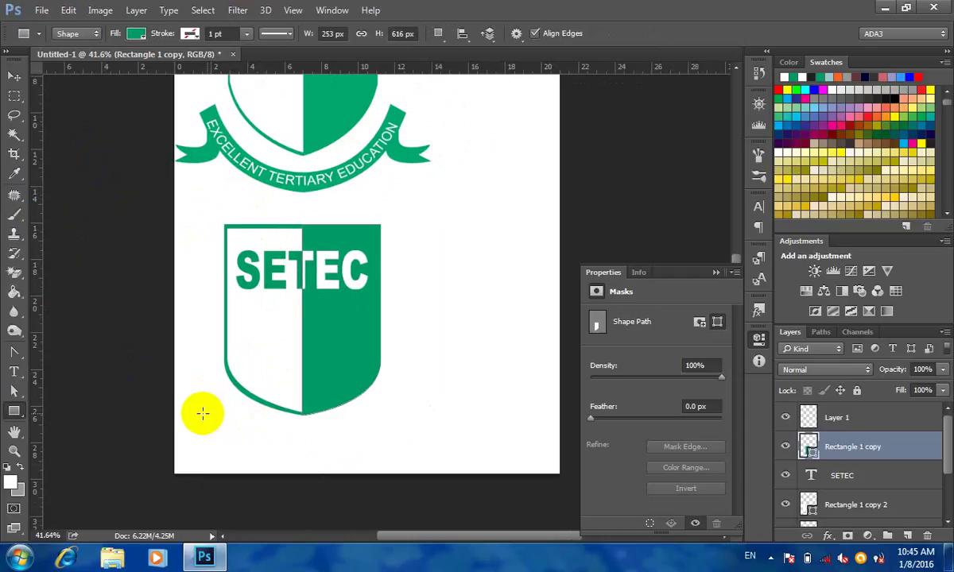
pyautogui.moveTo(201, 414); pyautogui.dragTo(302, 441)
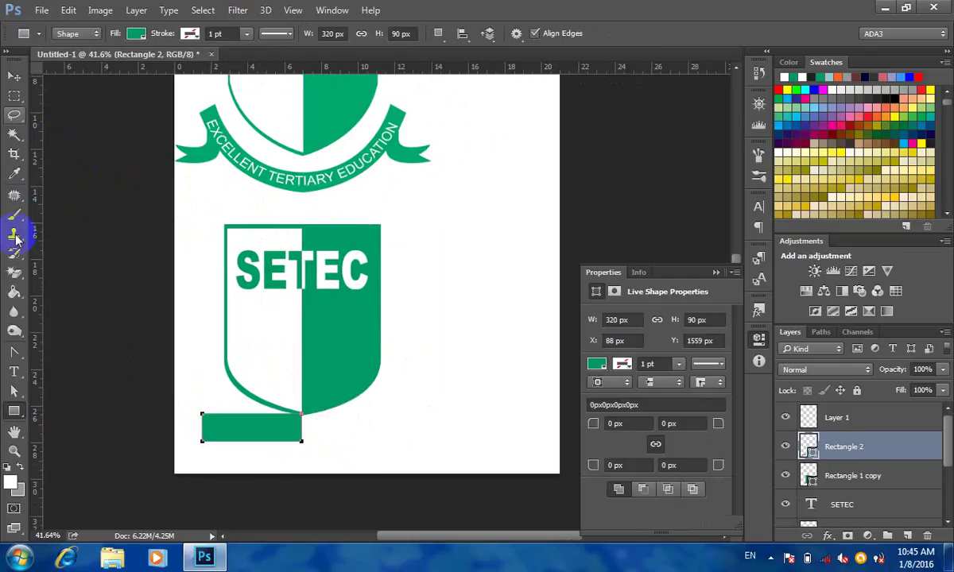
pyautogui.click(14, 390)
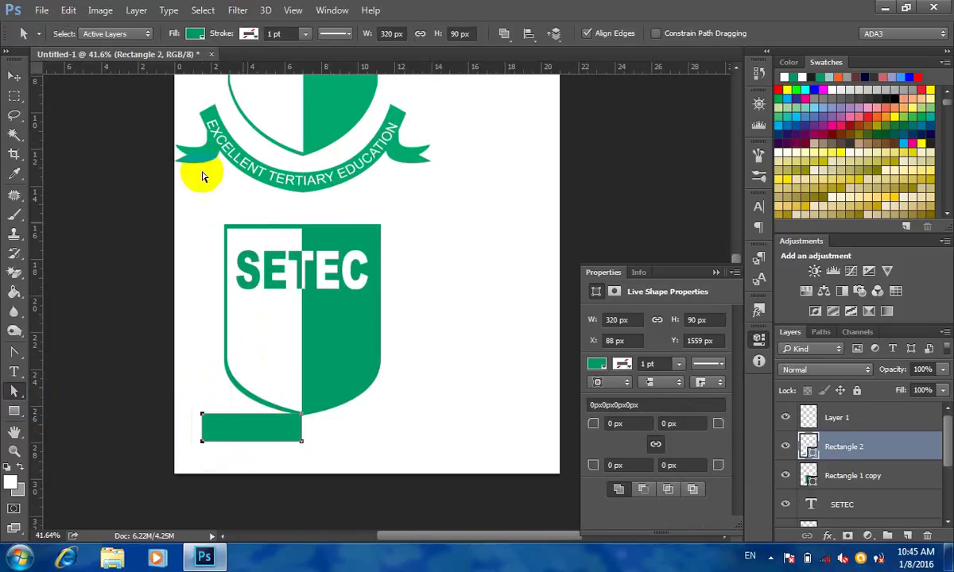
# - Select all the shield layers together with the new rectangle and move them to the right on the canvas
pyautogui.click(14, 75)
pyautogui.moveTo(454, 206); pyautogui.dragTo(198, 454)
pyautogui.moveTo(299, 336); pyautogui.dragTo(354, 328)
# - Scale the placed setec Logo down toward its upper-left corner to about 49% width and height
pyautogui.scroll(-1, 386, 341)
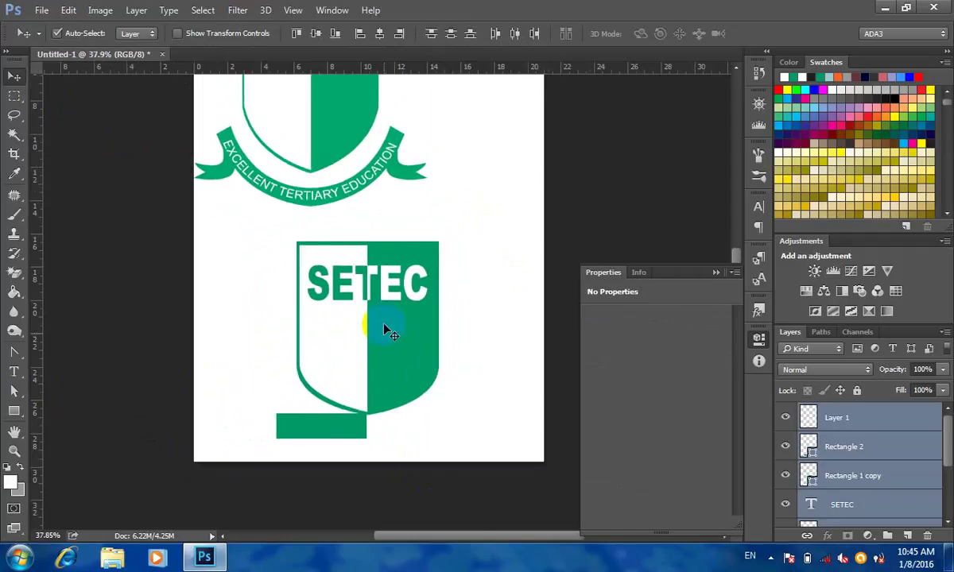
pyautogui.scroll(-1, 390, 334)
pyautogui.scroll(2, 426, 473)
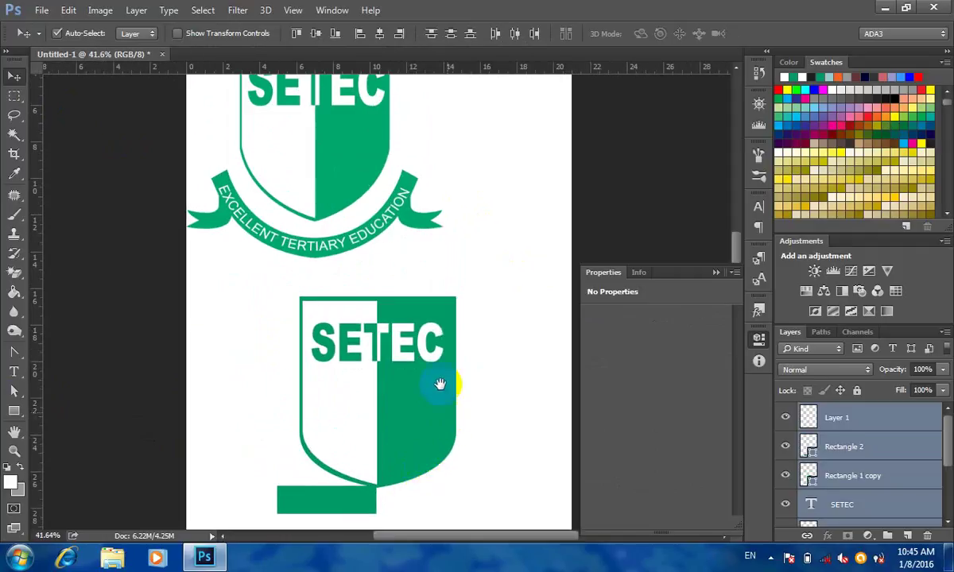
pyautogui.click(387, 236)
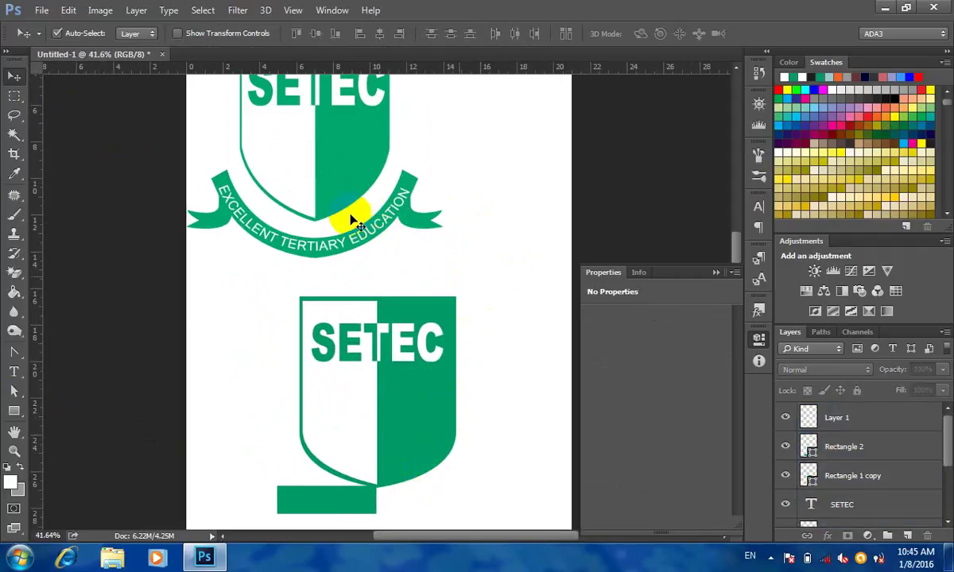
pyautogui.click(321, 167)
pyautogui.hotkey('ctrl', 't')
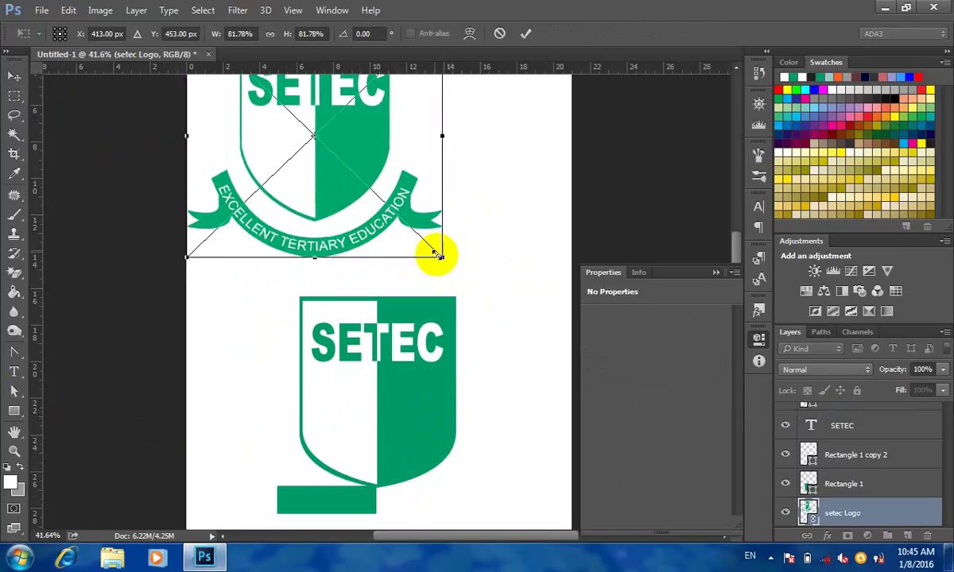
pyautogui.moveTo(445, 260); pyautogui.dragTo(340, 159)
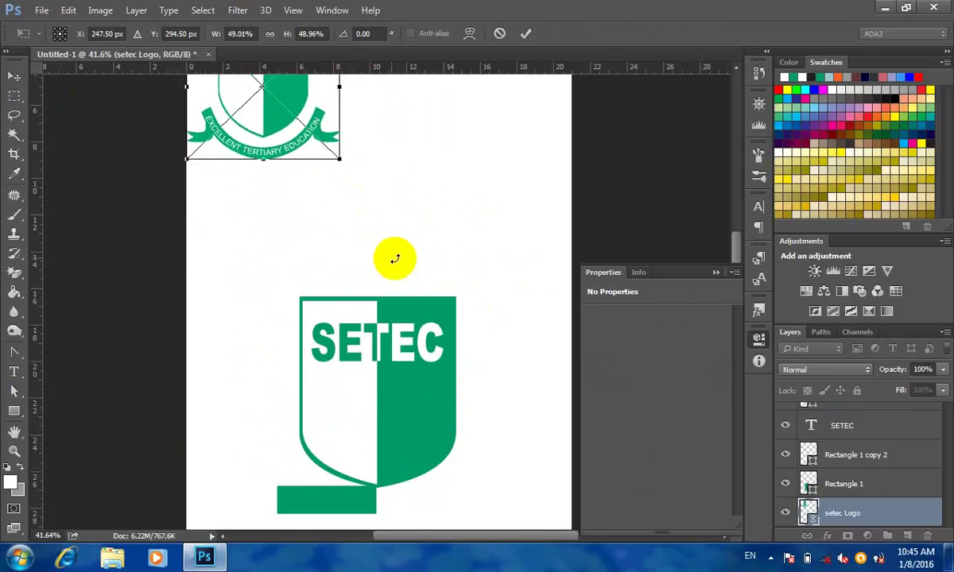
pyautogui.scroll(1, 424, 218)
pyautogui.press('Return')
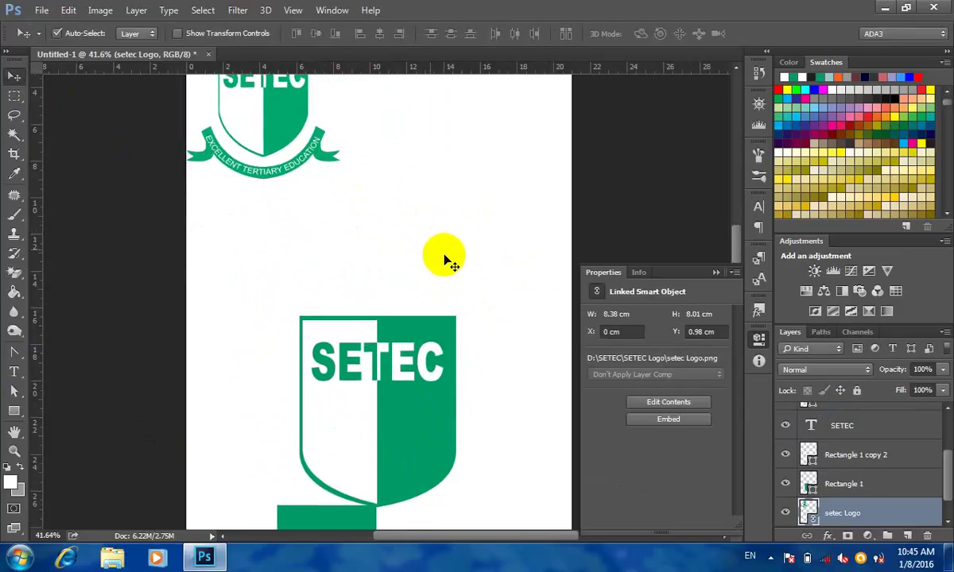
# - Move the shield and rectangle up and to the right, and lower the rectangle slightly to leave a gap under the shield's tip
pyautogui.moveTo(449, 260); pyautogui.dragTo(342, 496)
pyautogui.moveTo(402, 441); pyautogui.dragTo(444, 320)
pyautogui.moveTo(389, 407); pyautogui.dragTo(393, 428)
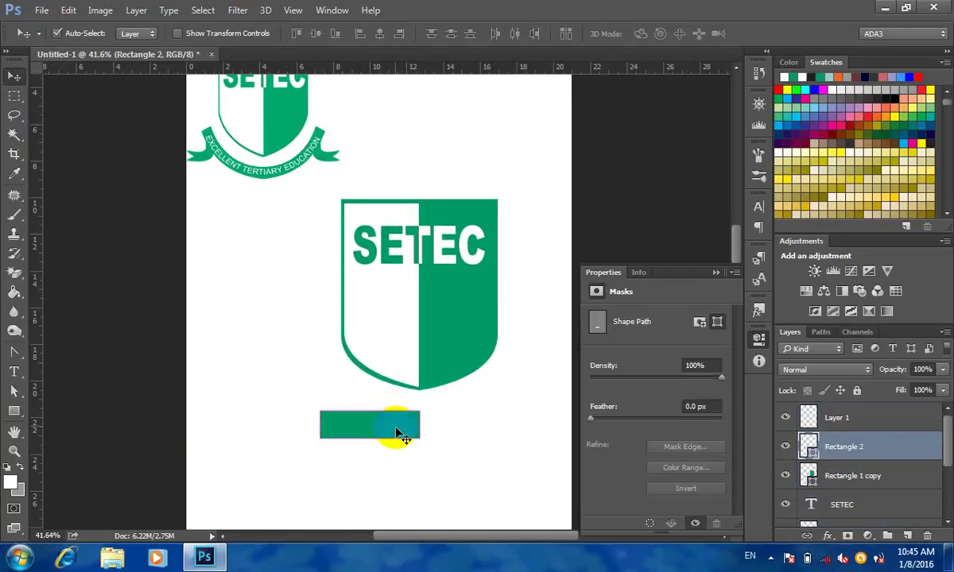
# - Stretch the rectangle below the shield leftward to a width of about 440 px
pyautogui.hotkey('ctrl', 't')
pyautogui.moveTo(319, 418); pyautogui.dragTo(282, 419)
pyautogui.press('Return')
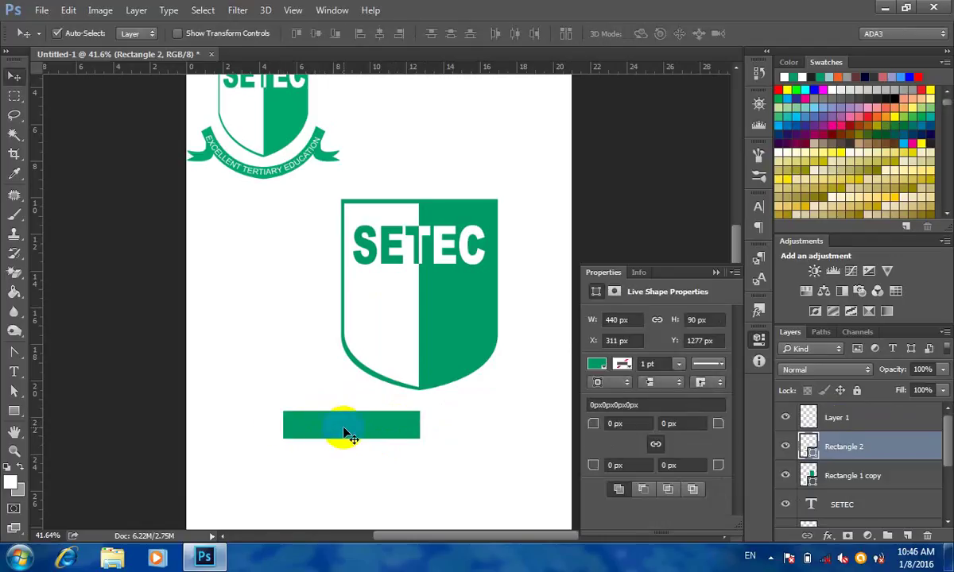
# - Slant the rectangle by raising its left end, and pull its lower-left corner outward to make the shape about 514 by 256 px
pyautogui.click(14, 392)
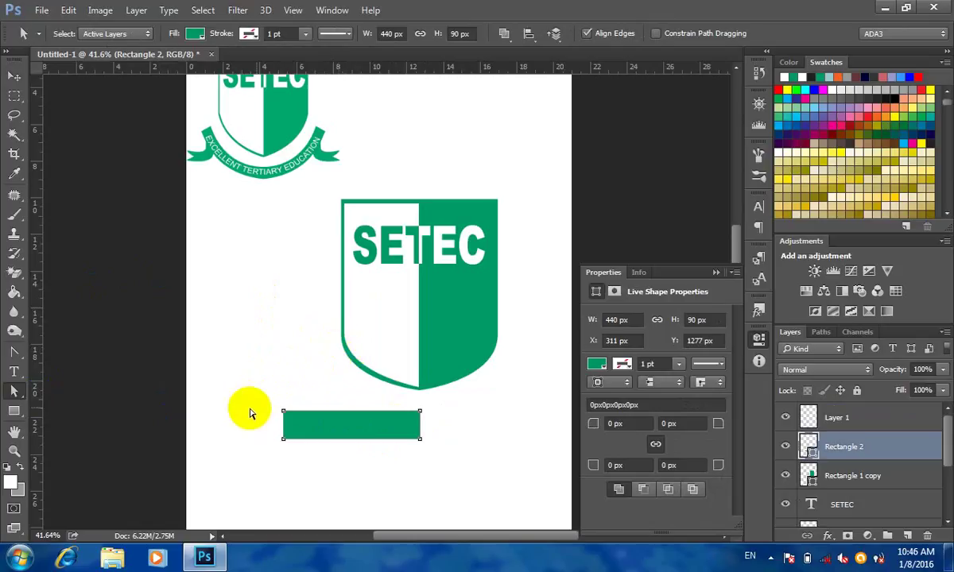
pyautogui.moveTo(255, 396); pyautogui.dragTo(284, 386)
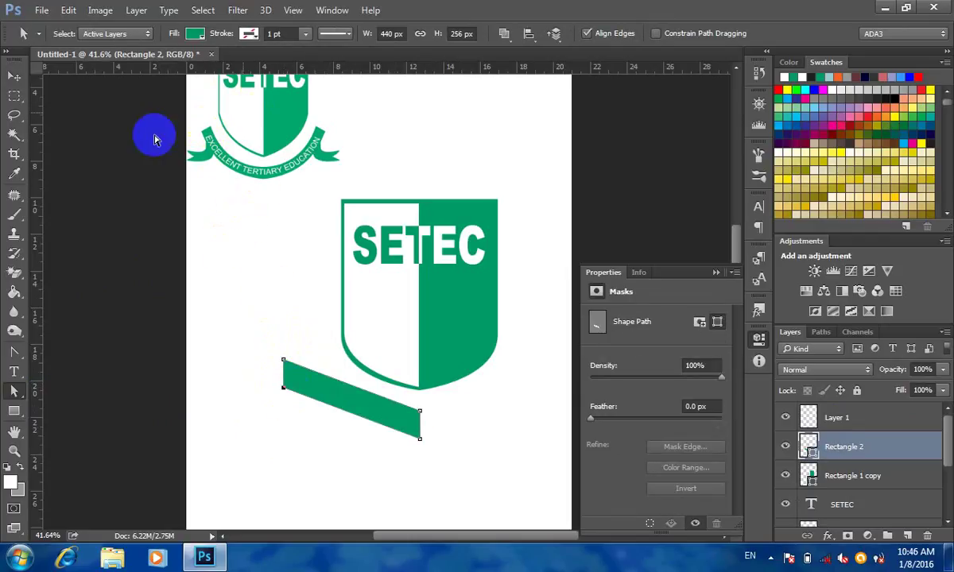
pyautogui.moveTo(284, 389); pyautogui.dragTo(264, 374)
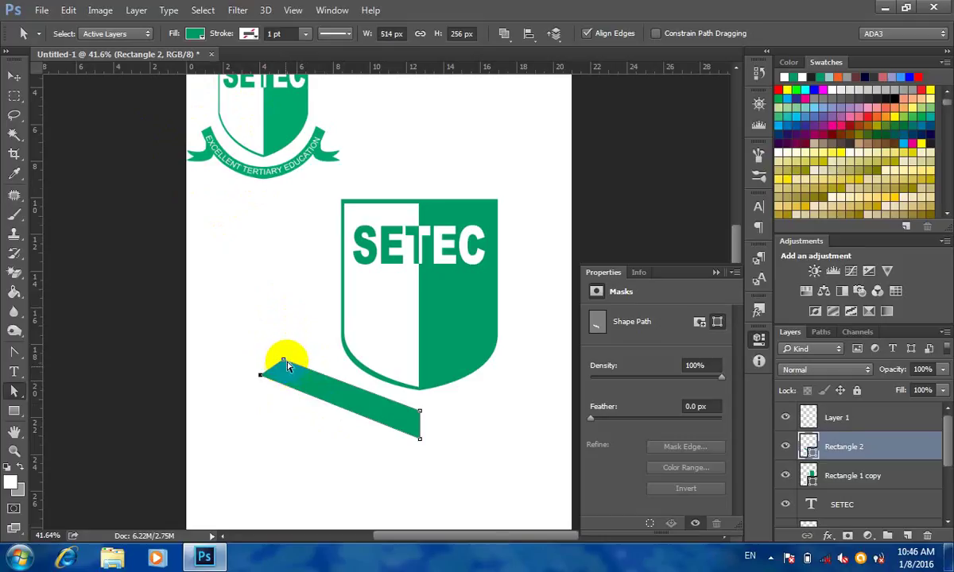
pyautogui.moveTo(287, 361); pyautogui.dragTo(286, 360)
pyautogui.click(350, 439)
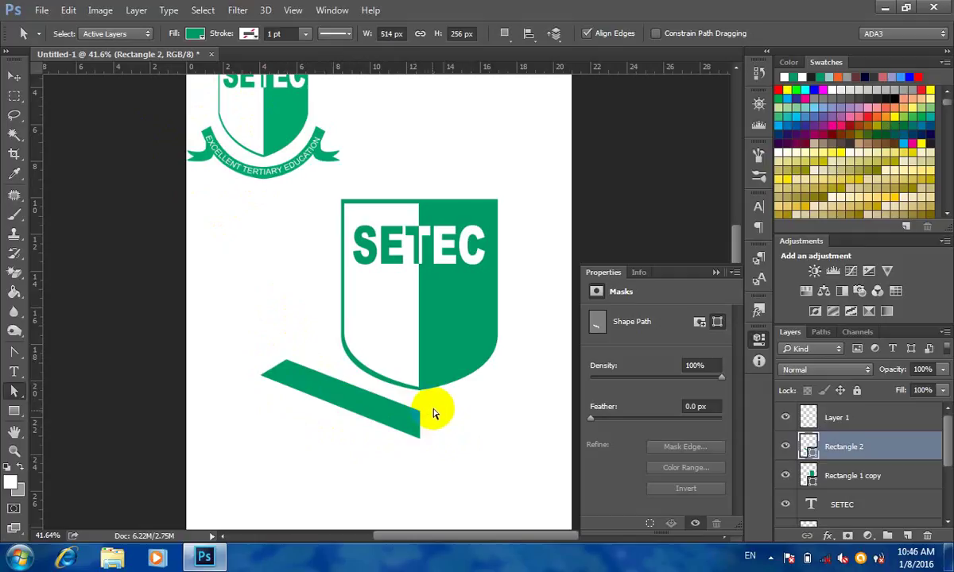
# - Add an anchor point near the middle of both the upper and lower edges of the slanted band
pyautogui.click(339, 388)
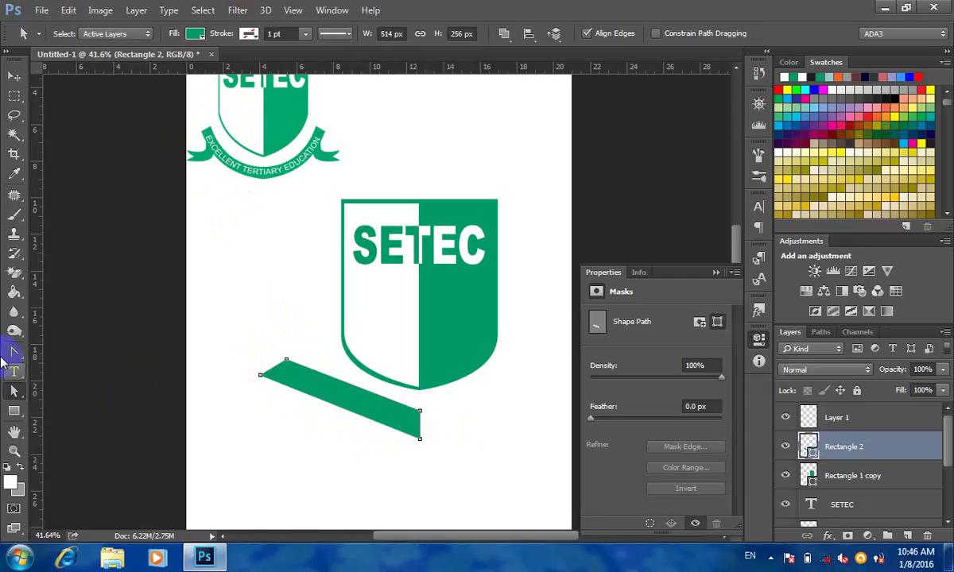
pyautogui.moveTo(14, 352); pyautogui.dragTo(72, 356)
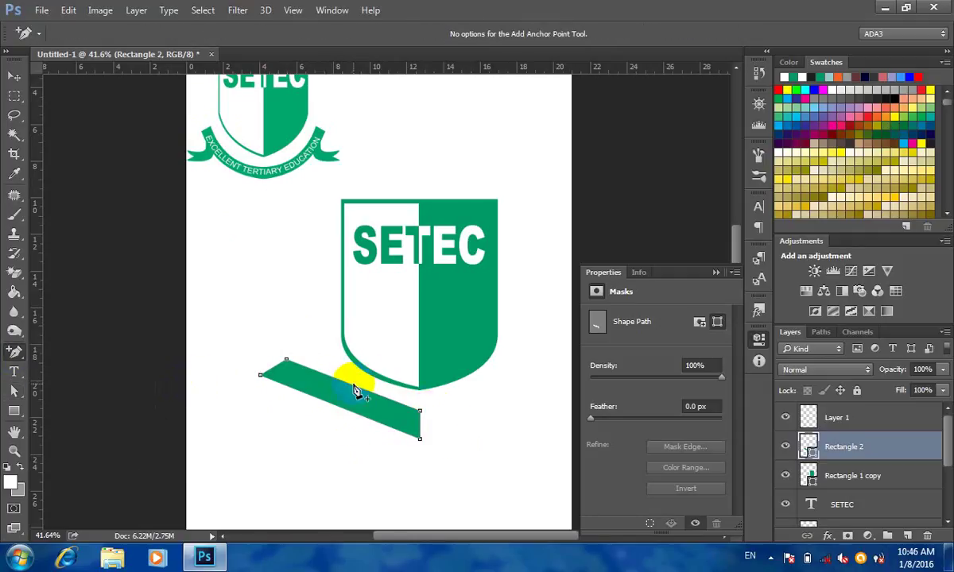
pyautogui.click(354, 387)
pyautogui.click(334, 406)
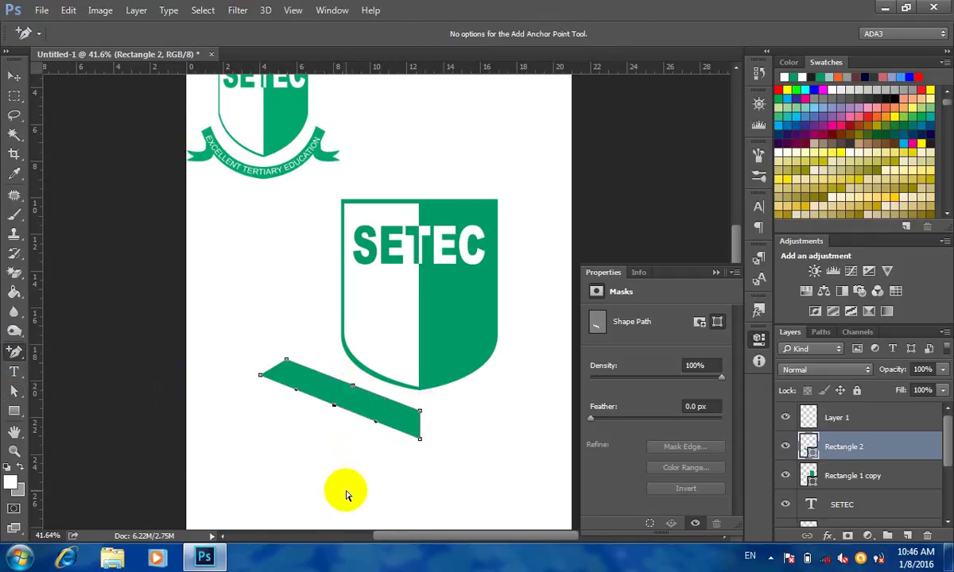
# - Bend the band into a downward curve by moving its two middle anchor points down and to the left
pyautogui.click(19, 389)
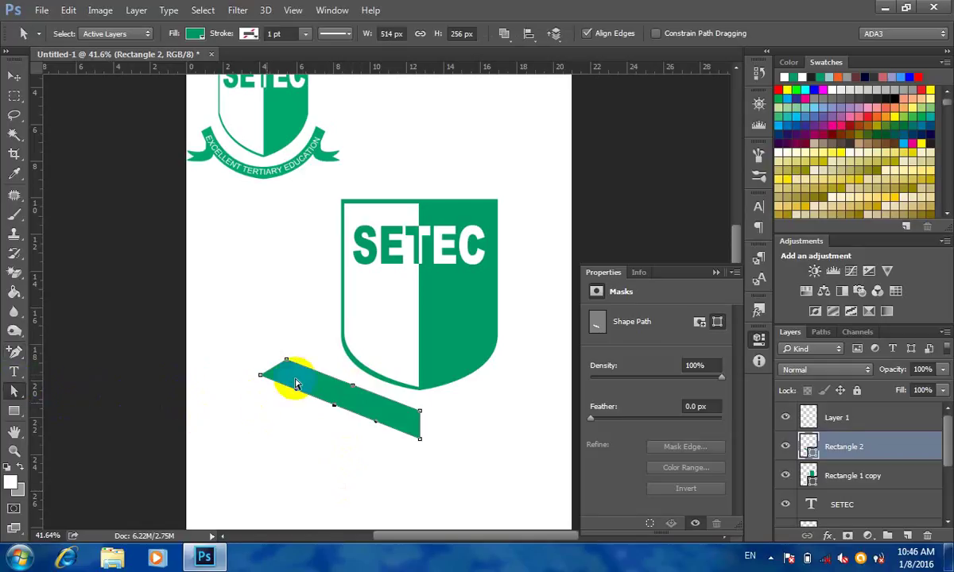
pyautogui.click(341, 388)
pyautogui.moveTo(342, 392); pyautogui.dragTo(335, 443)
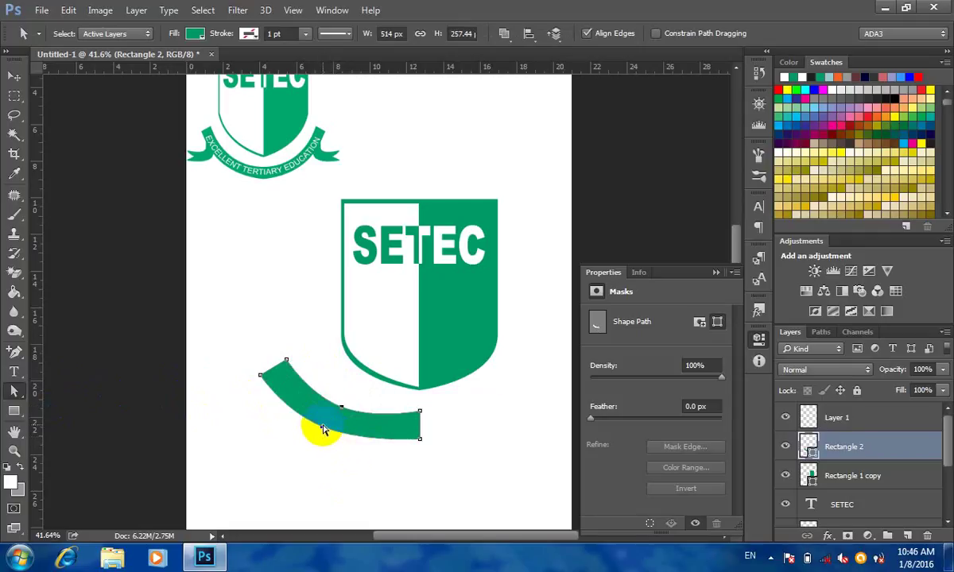
pyautogui.moveTo(322, 430); pyautogui.dragTo(338, 413)
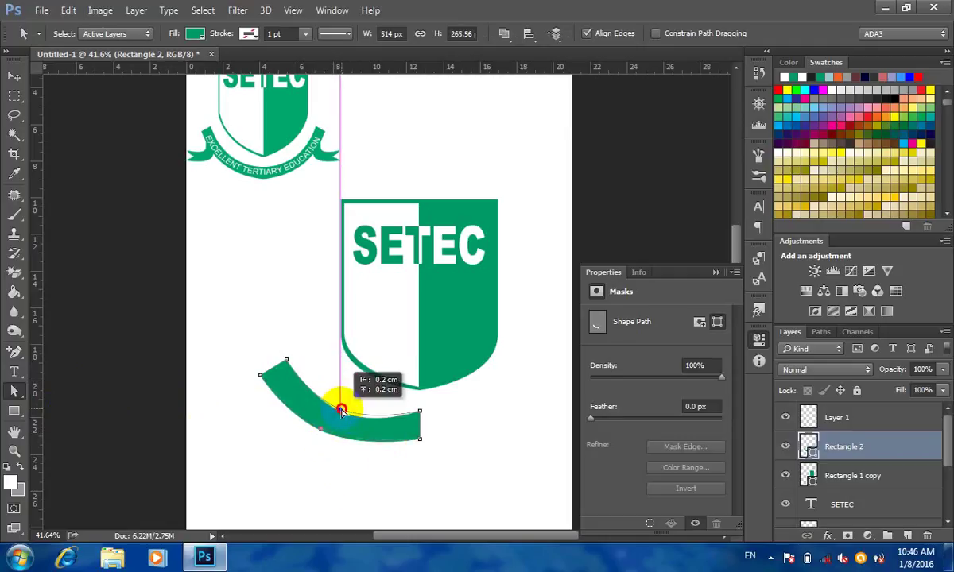
# - Lower the right end of the curved band to a shape height of about 294 px and fine-tune its upper-right and left corner points
pyautogui.click(420, 413)
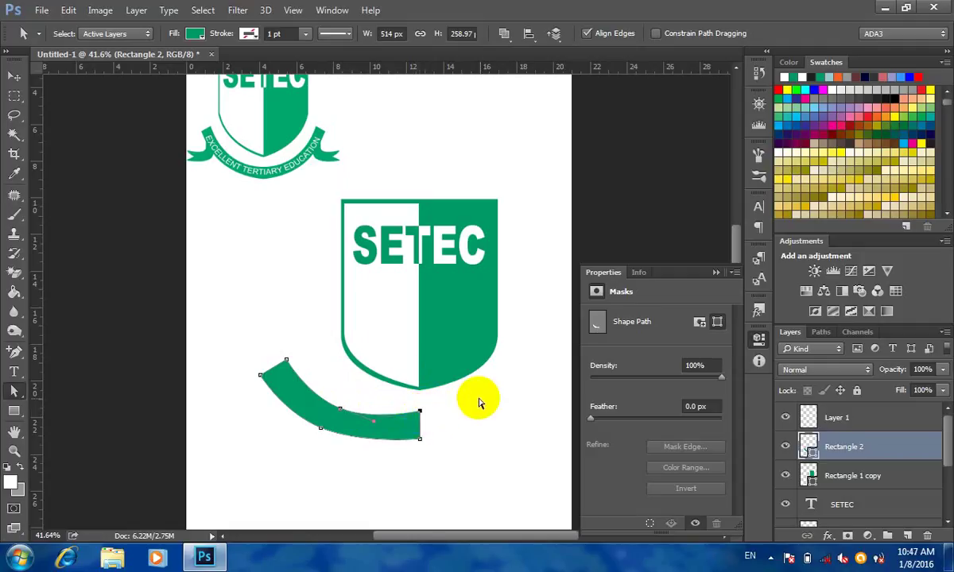
pyautogui.click(420, 438)
pyautogui.moveTo(420, 438); pyautogui.dragTo(421, 450)
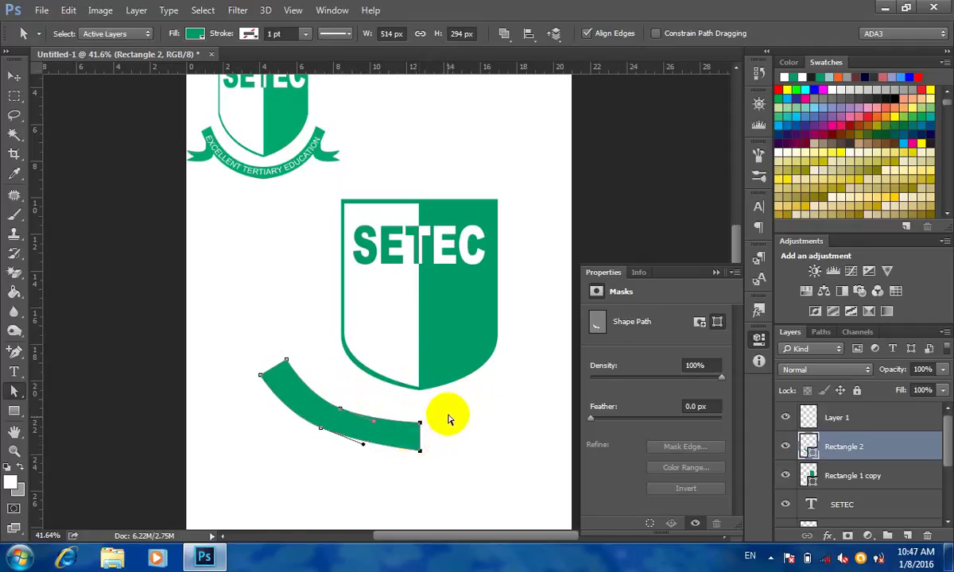
pyautogui.moveTo(447, 415); pyautogui.dragTo(415, 430)
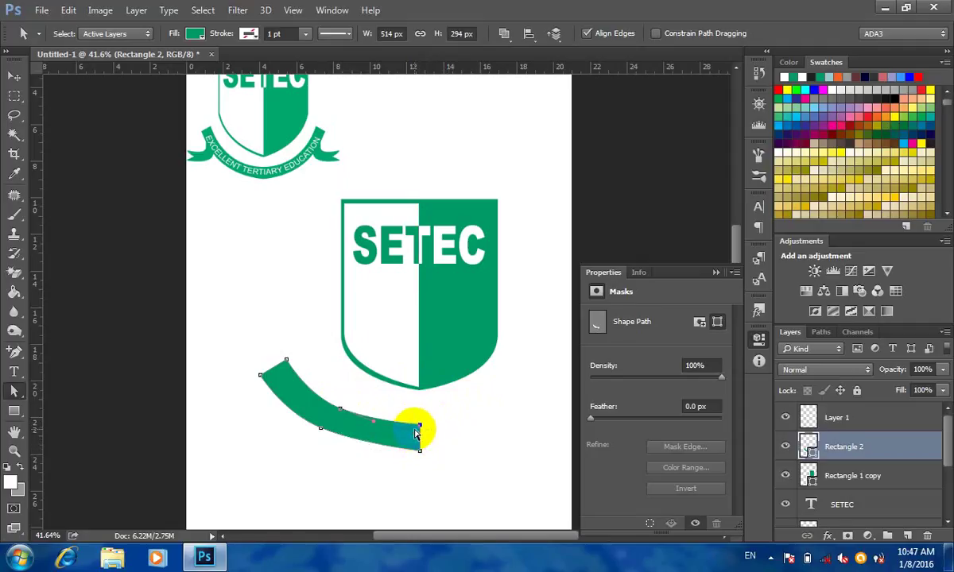
pyautogui.moveTo(247, 364)
pyautogui.mouseDown()
pyautogui.moveTo(269, 412)
pyautogui.moveTo(251, 384)
pyautogui.mouseUp()
# - Move the curved band slightly upward toward the shield and duplicate the Rectangle 2 layer
pyautogui.click(15, 76)
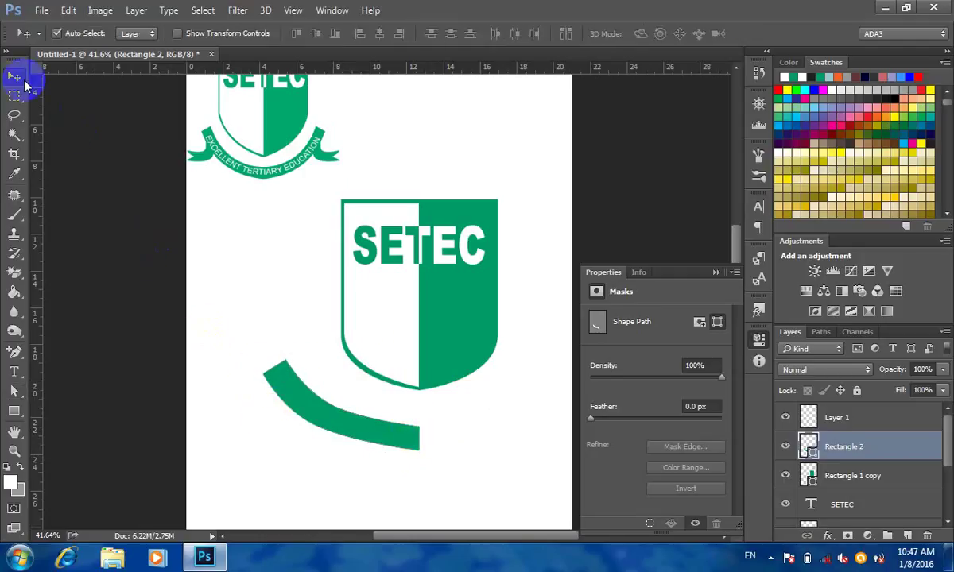
pyautogui.click(485, 417)
pyautogui.moveTo(314, 432); pyautogui.dragTo(326, 418)
pyautogui.moveTo(827, 447); pyautogui.dragTo(909, 534)
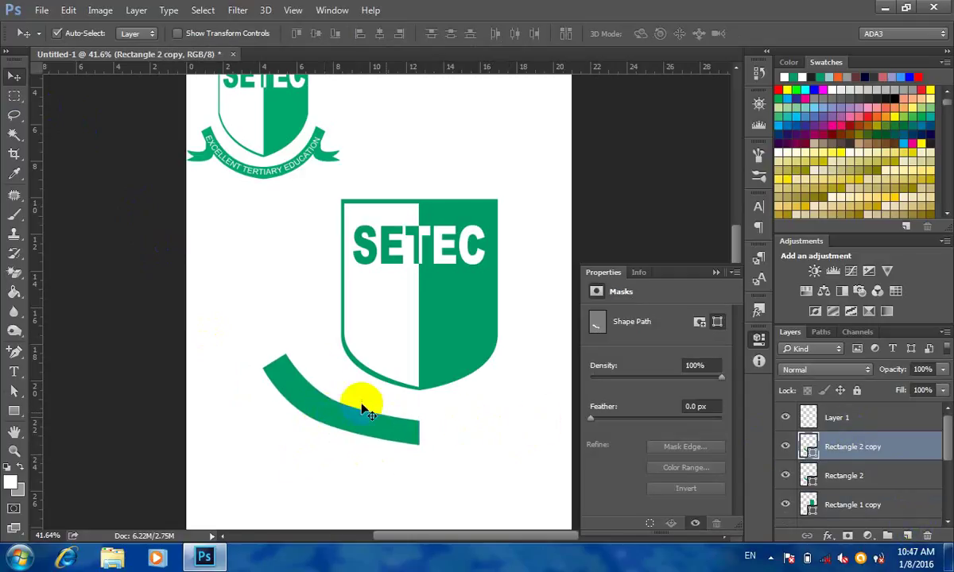
# - Flip the duplicated band horizontally and move it right until it meets the original band under the shield's tip
pyautogui.click(69, 9)
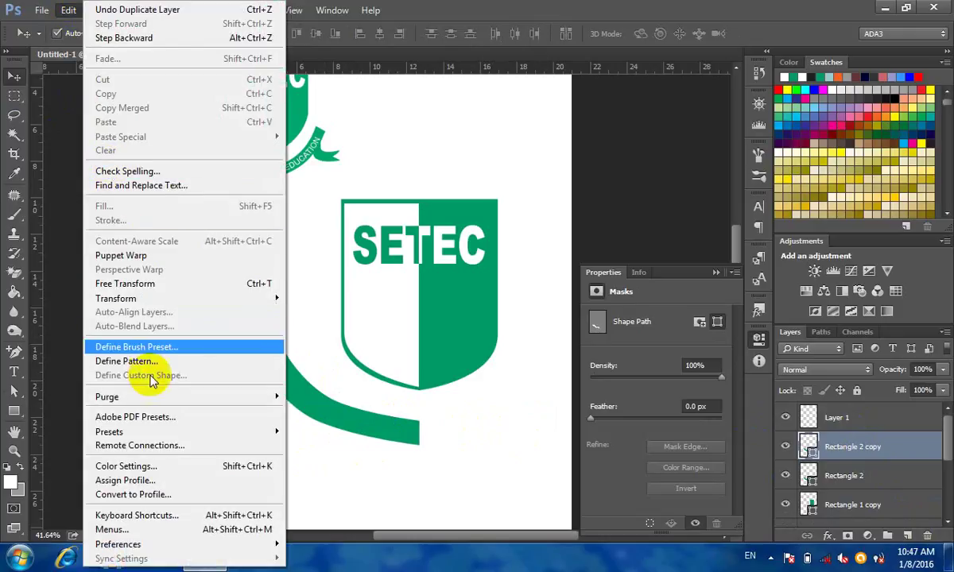
pyautogui.click(155, 296)
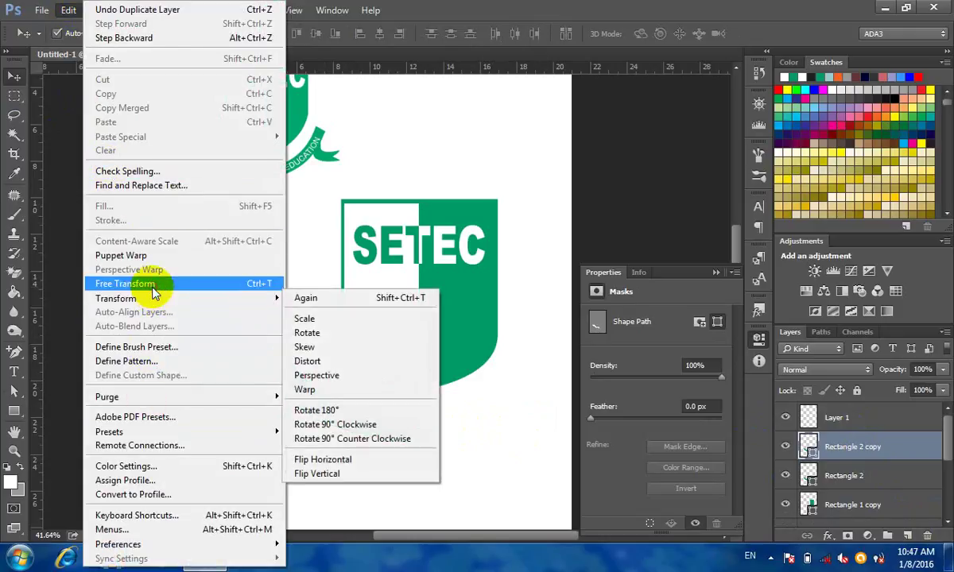
pyautogui.click(150, 284)
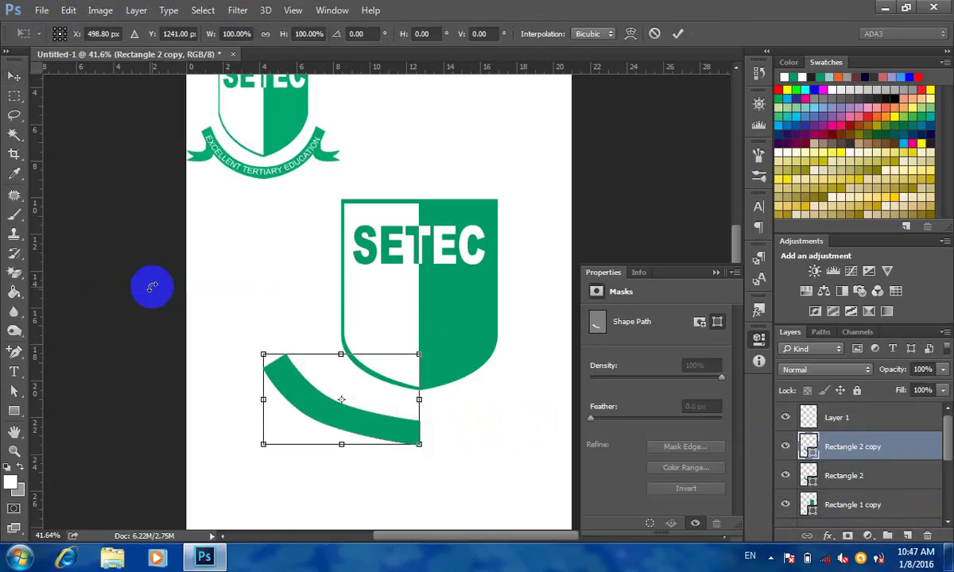
pyautogui.rightClick(303, 379)
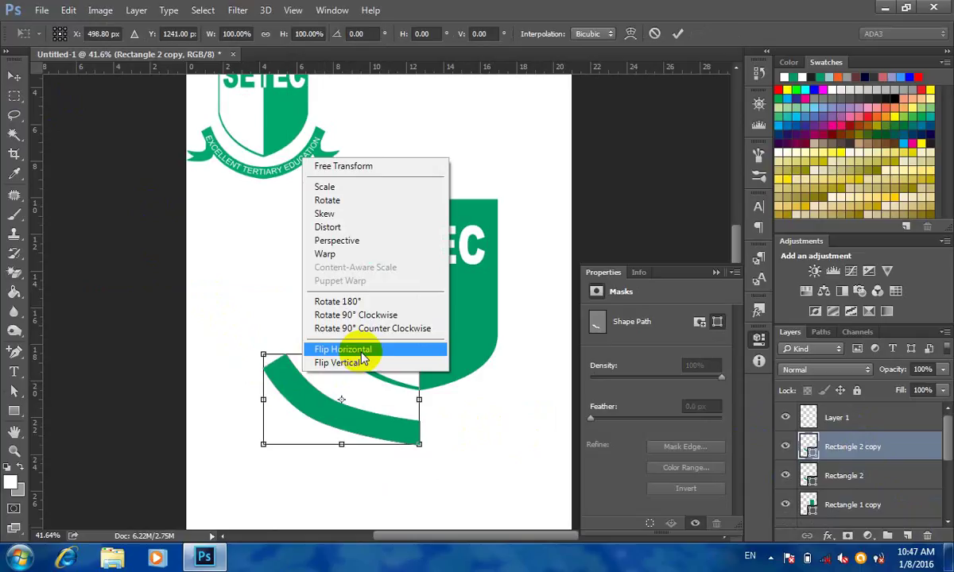
pyautogui.click(361, 353)
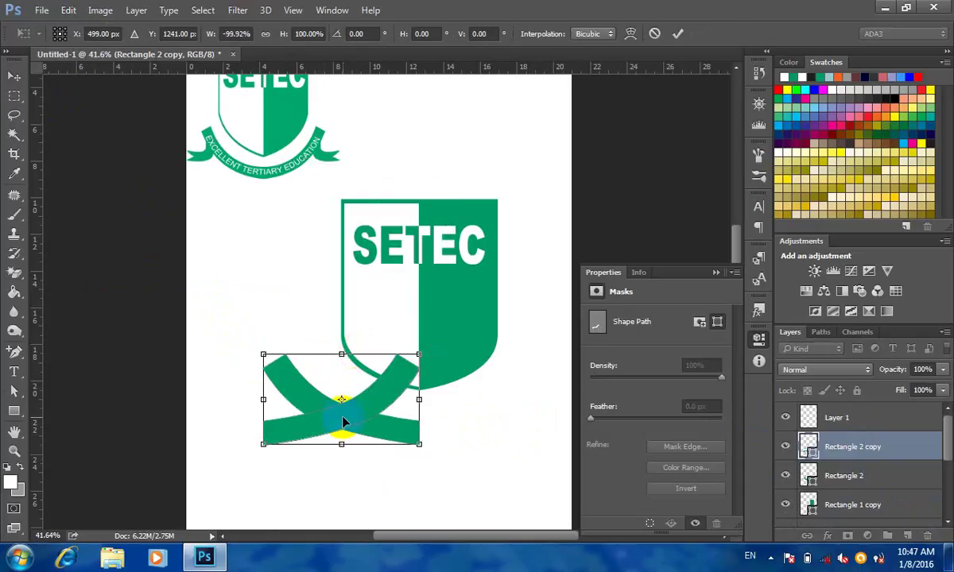
pyautogui.moveTo(341, 420); pyautogui.dragTo(497, 419)
pyautogui.press('Return')
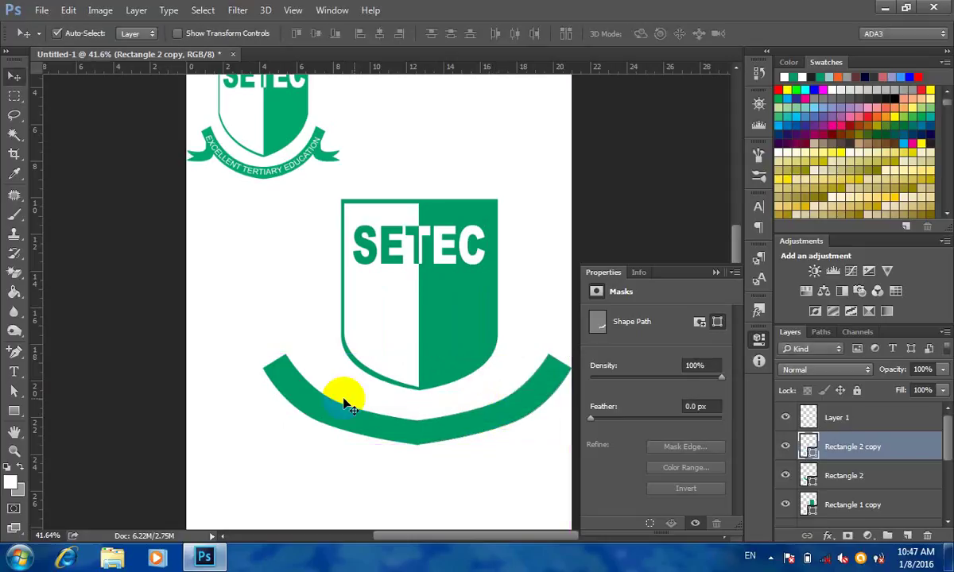
pyautogui.scroll(-2, 380, 442)
pyautogui.scroll(2, 469, 443)
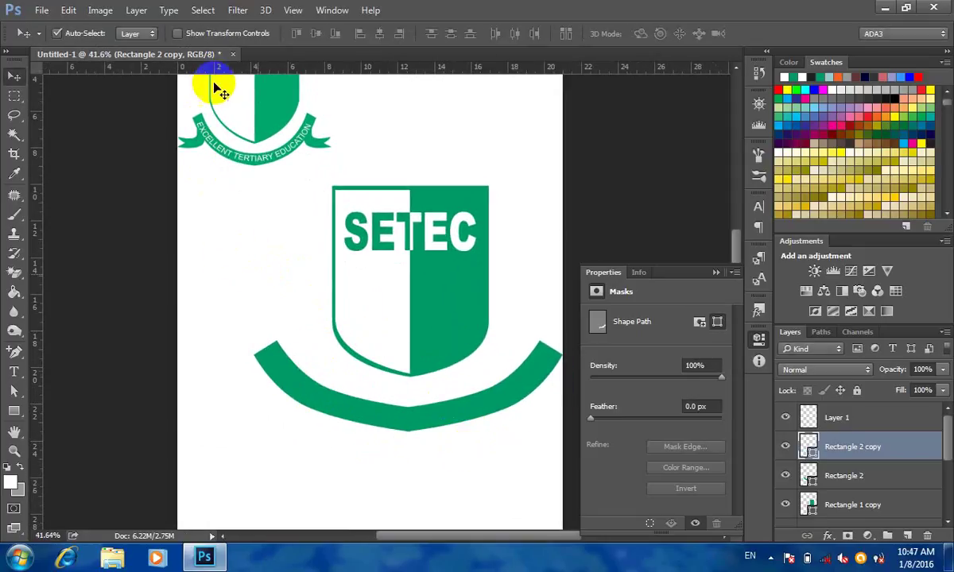
pyautogui.click(191, 151)
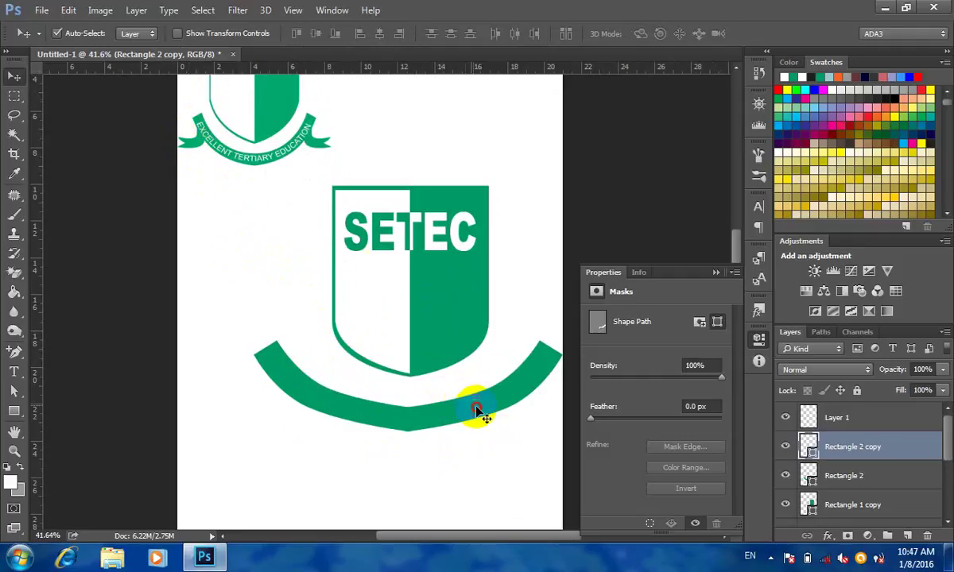
# - Delete the mirrored copy of the curved band
pyautogui.moveTo(478, 411); pyautogui.dragTo(479, 400)
pyautogui.press('Delete')
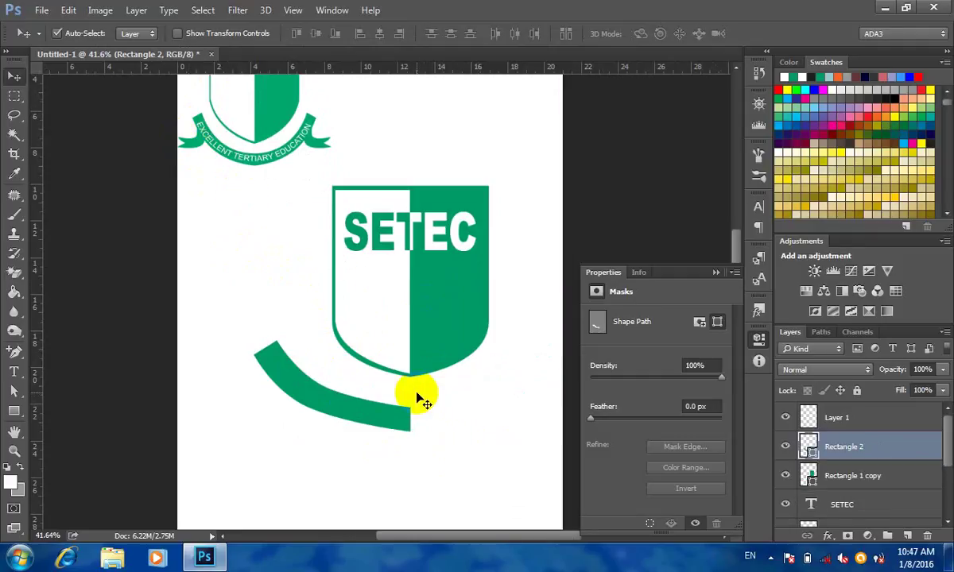
# - Draw a forked ribbon tail about 197 by 171 px at the band's left end with the Pen tool in Shape mode
pyautogui.click(14, 352)
pyautogui.click(70, 350)
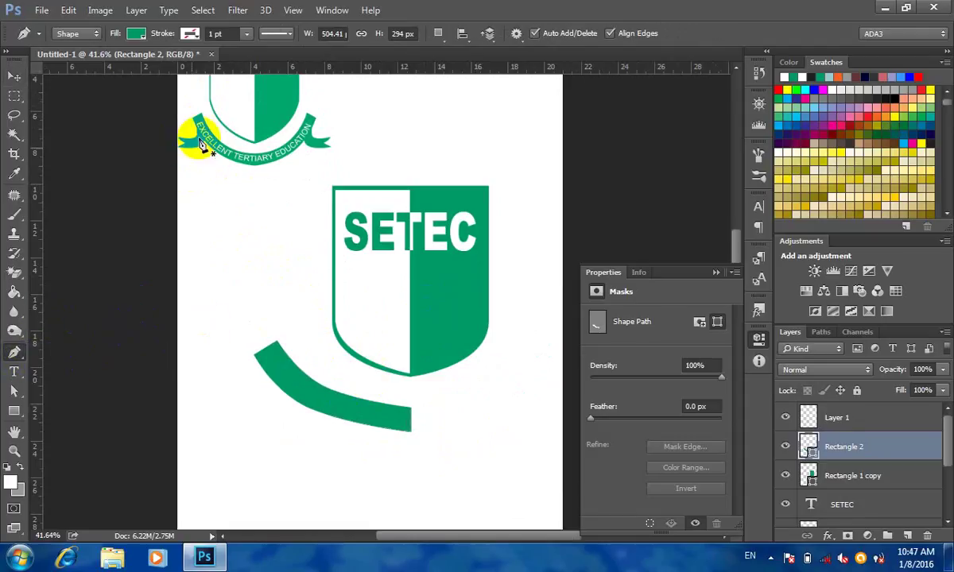
pyautogui.click(271, 367)
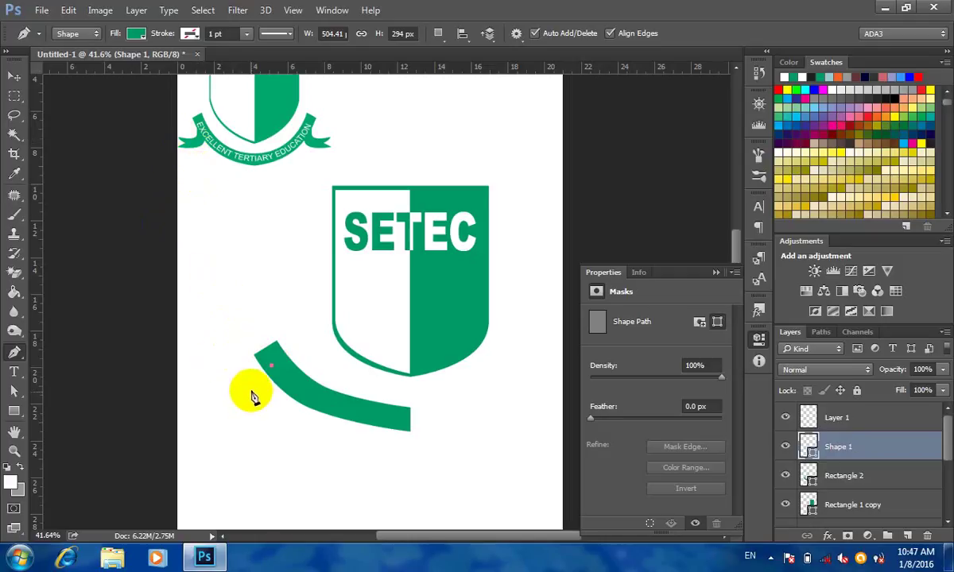
pyautogui.moveTo(251, 391); pyautogui.dragTo(232, 395)
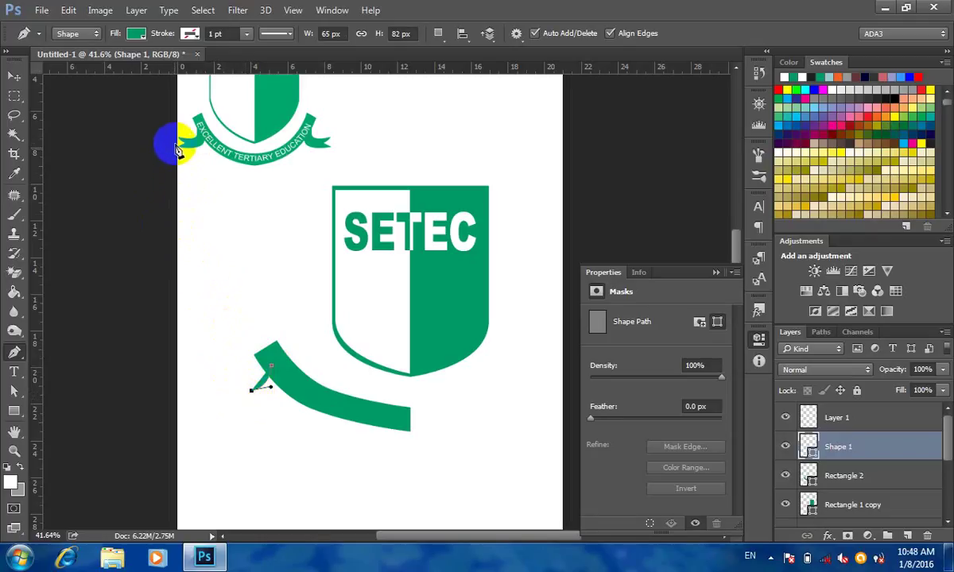
pyautogui.click(222, 403)
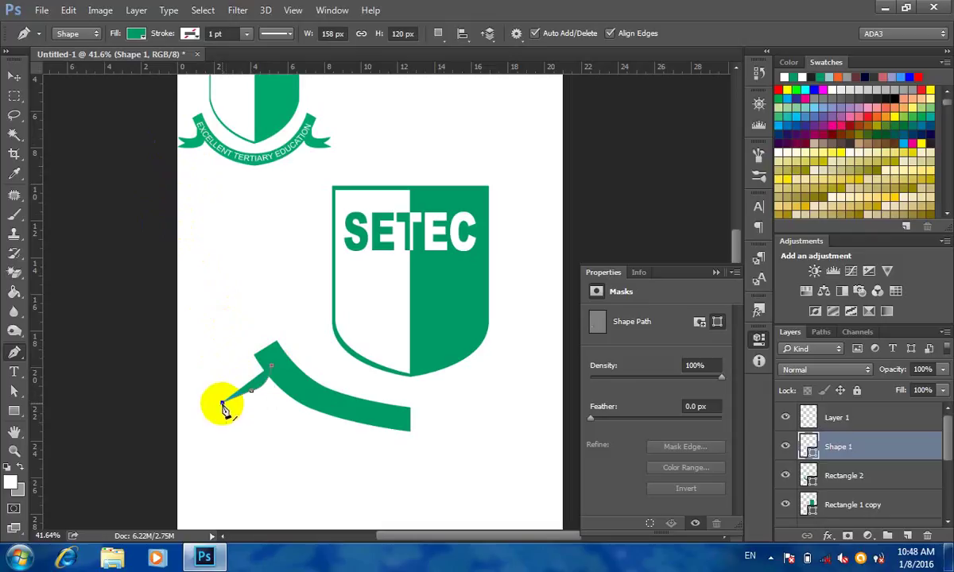
pyautogui.moveTo(223, 408)
pyautogui.mouseDown()
pyautogui.moveTo(248, 407)
pyautogui.moveTo(234, 422)
pyautogui.moveTo(223, 418)
pyautogui.moveTo(228, 427)
pyautogui.mouseUp()
pyautogui.click(225, 419)
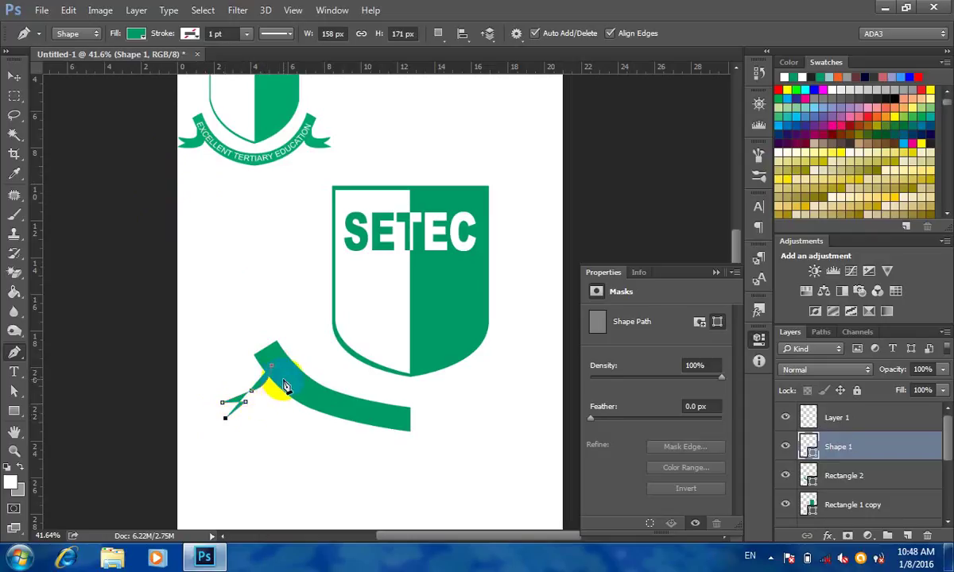
pyautogui.moveTo(277, 390); pyautogui.dragTo(299, 341)
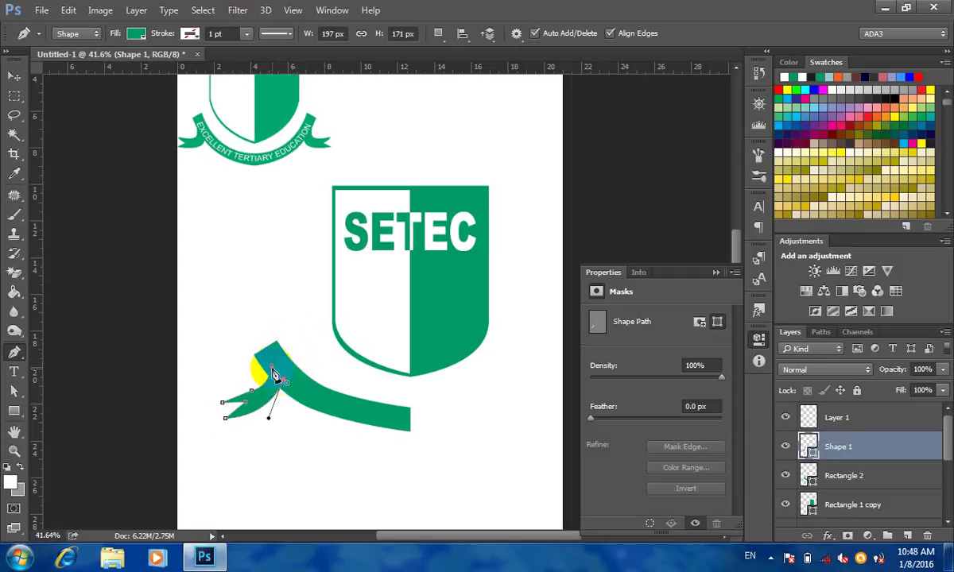
pyautogui.press('Escape')
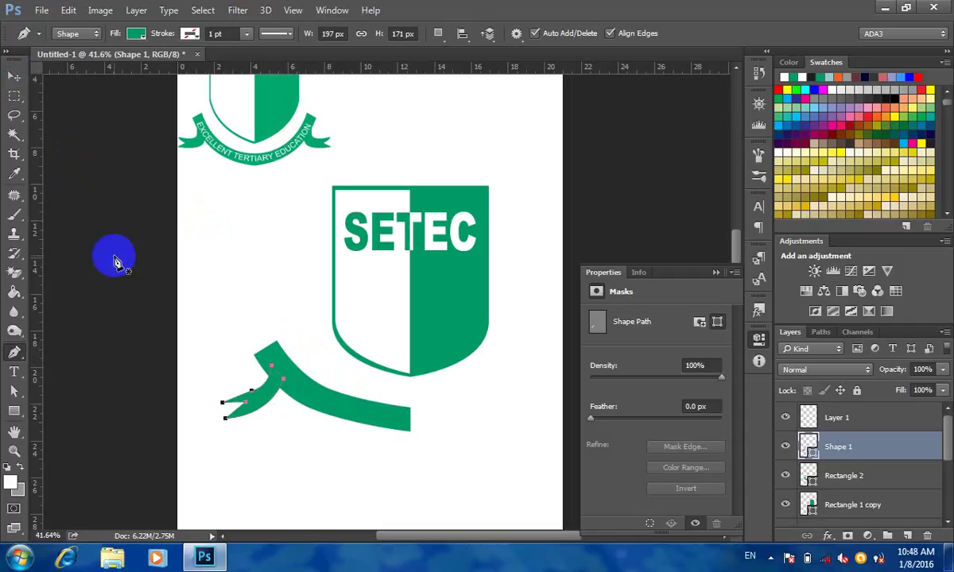
# - Merge the ribbon tail shape and the Rectangle 2 band into one shape layer
pyautogui.click(14, 76)
pyautogui.click(278, 390)
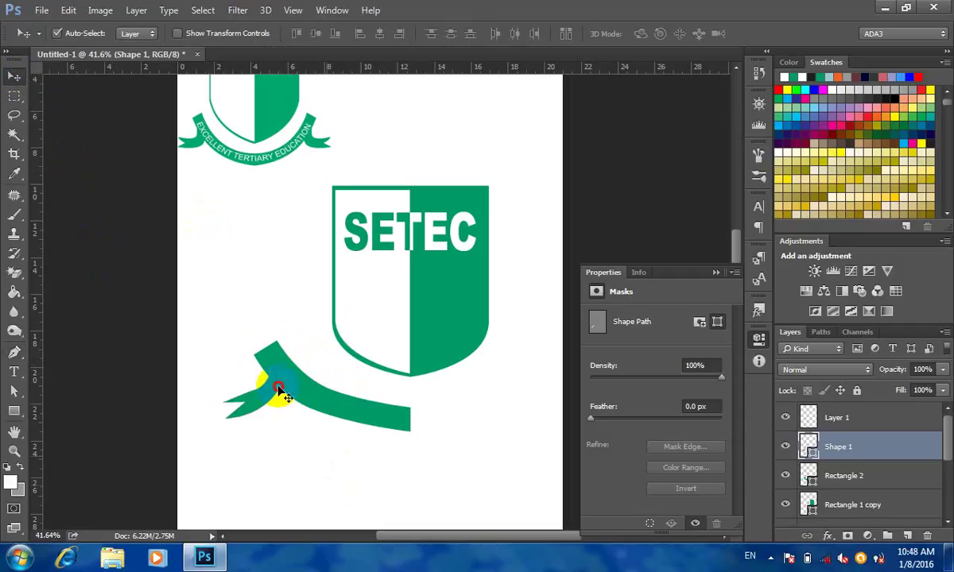
pyautogui.moveTo(278, 390)
pyautogui.mouseDown()
pyautogui.moveTo(256, 363)
pyautogui.moveTo(271, 378)
pyautogui.mouseUp()
pyautogui.moveTo(895, 464)
pyautogui.mouseDown()
pyautogui.moveTo(903, 498)
pyautogui.moveTo(892, 451)
pyautogui.moveTo(885, 475)
pyautogui.mouseUp()
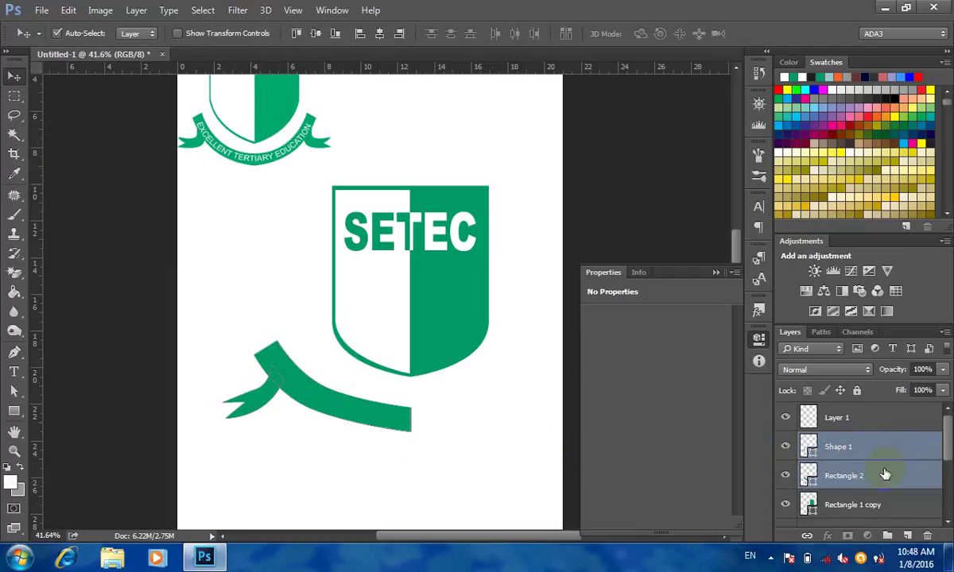
pyautogui.click(837, 448)
pyautogui.rightClick(835, 446)
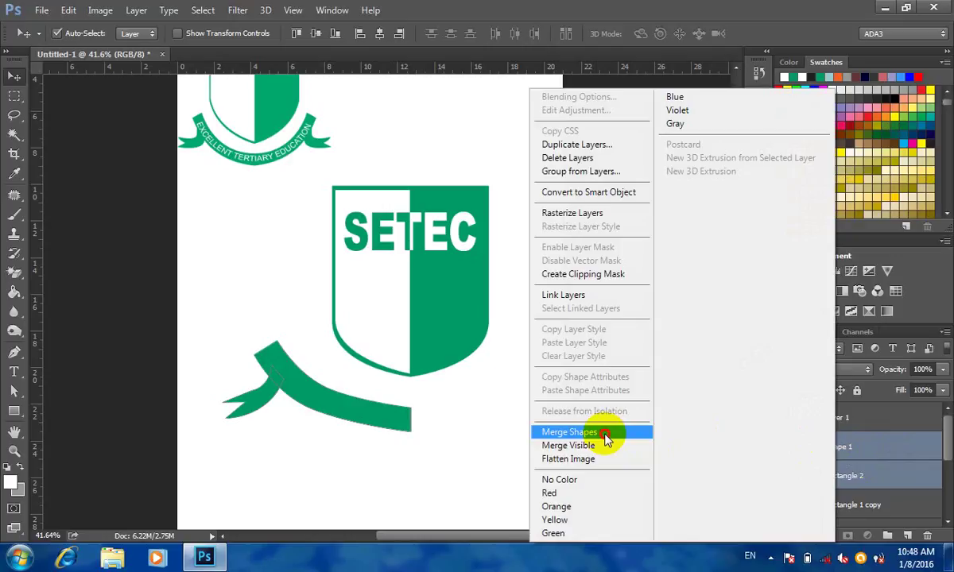
pyautogui.click(569, 431)
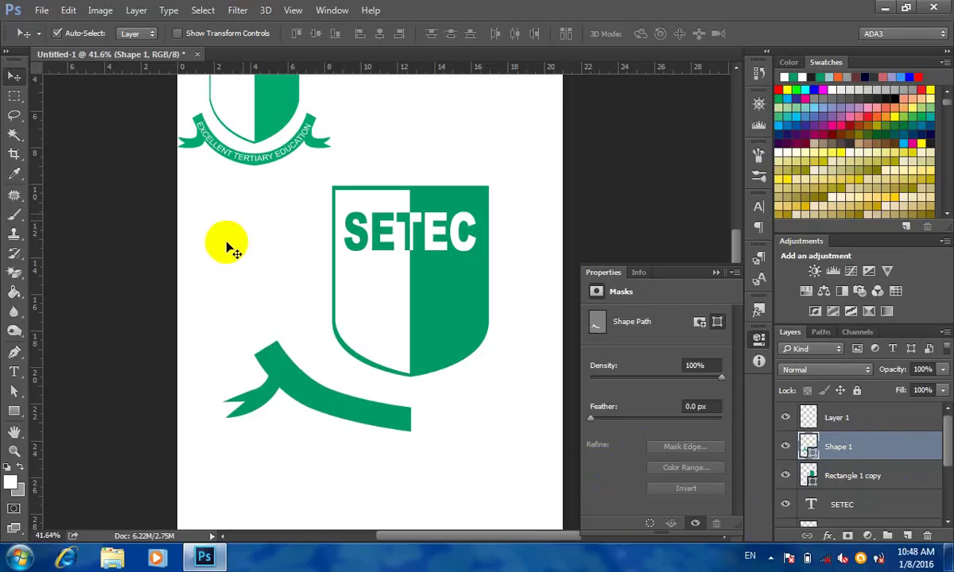
pyautogui.click(14, 391)
pyautogui.click(269, 404)
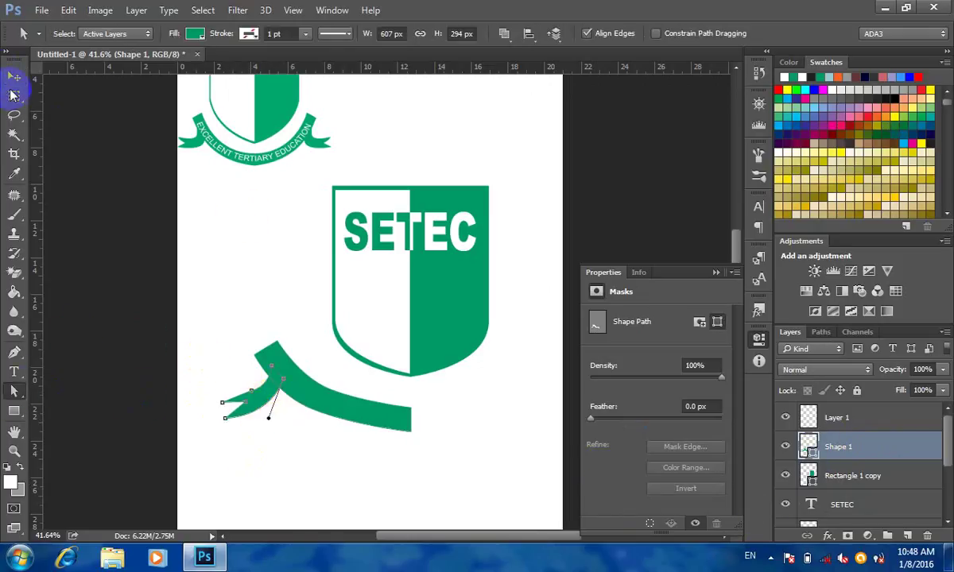
pyautogui.click(14, 78)
pyautogui.click(417, 417)
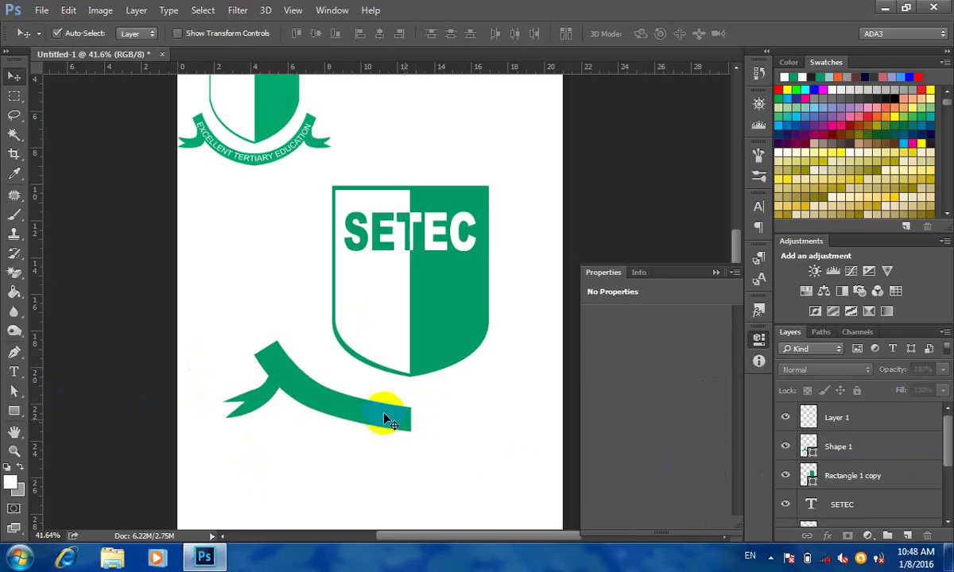
# - Duplicate the merged half ribbon, flip the copy horizontally and move it right until it meets the original under the shield's tip
pyautogui.click(386, 419)
pyautogui.moveTo(873, 453); pyautogui.dragTo(907, 536)
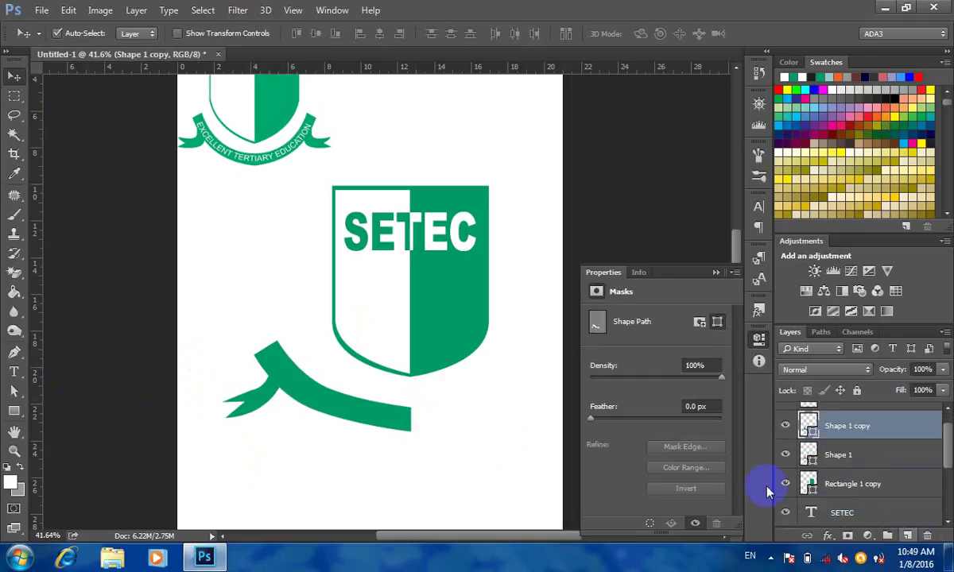
pyautogui.moveTo(330, 380); pyautogui.dragTo(309, 395)
pyautogui.hotkey('ctrl', 't')
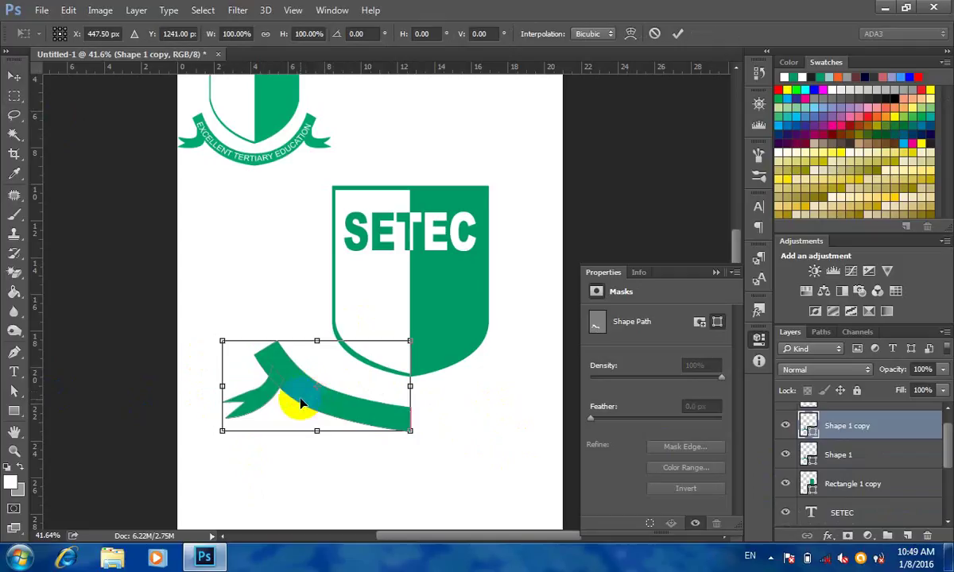
pyautogui.rightClick(306, 395)
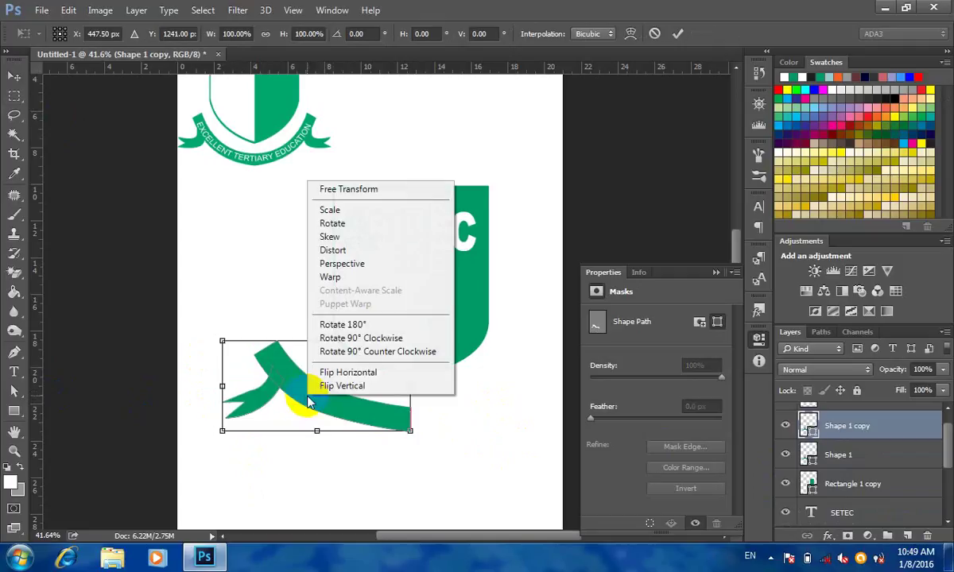
pyautogui.click(346, 375)
pyautogui.moveTo(313, 404); pyautogui.dragTo(493, 396)
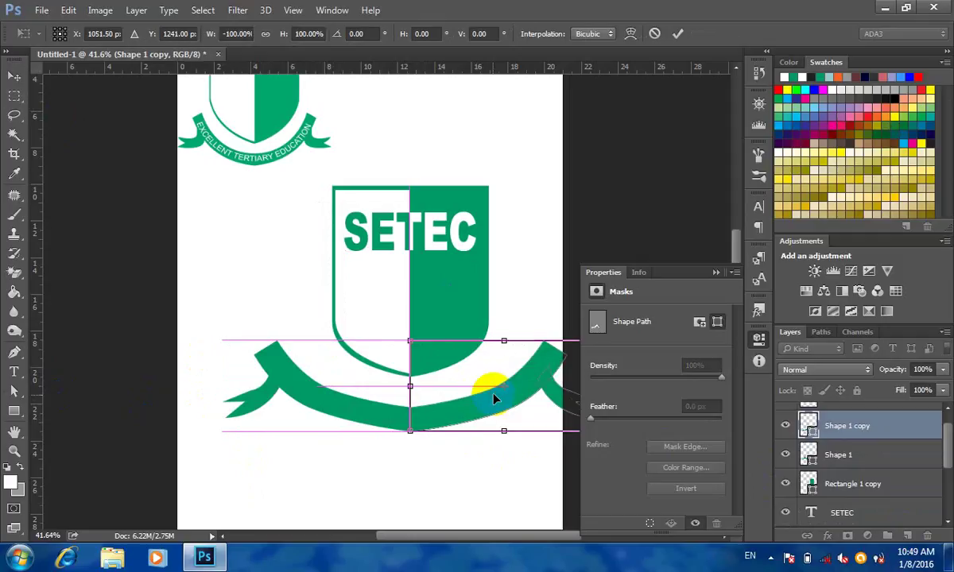
pyautogui.press('Return')
# - Narrow both ribbon halves together to about 847 px wide, keeping them centred under the shield
pyautogui.scroll(-3, 471, 401)
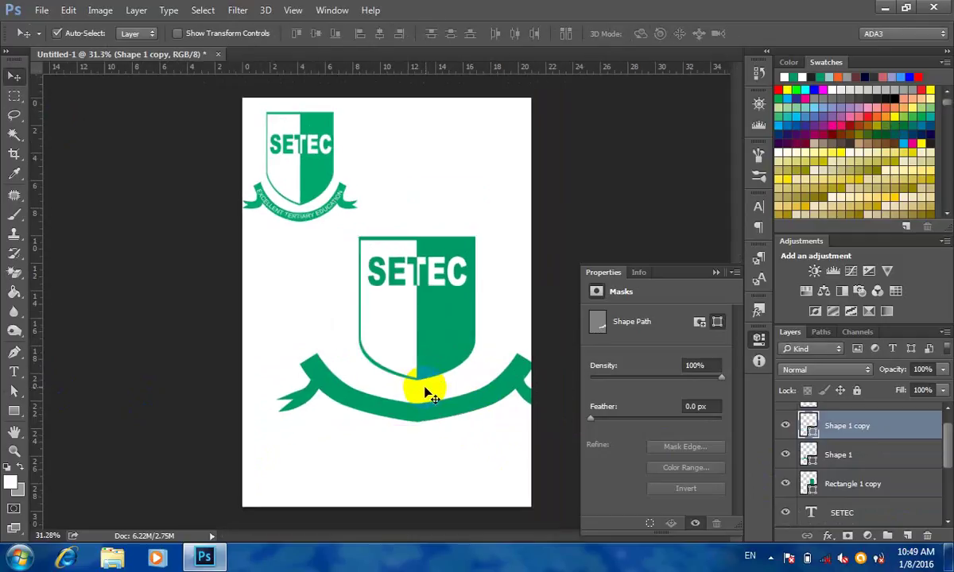
pyautogui.keyDown('shift'); pyautogui.click(389, 413); pyautogui.keyUp('shift')
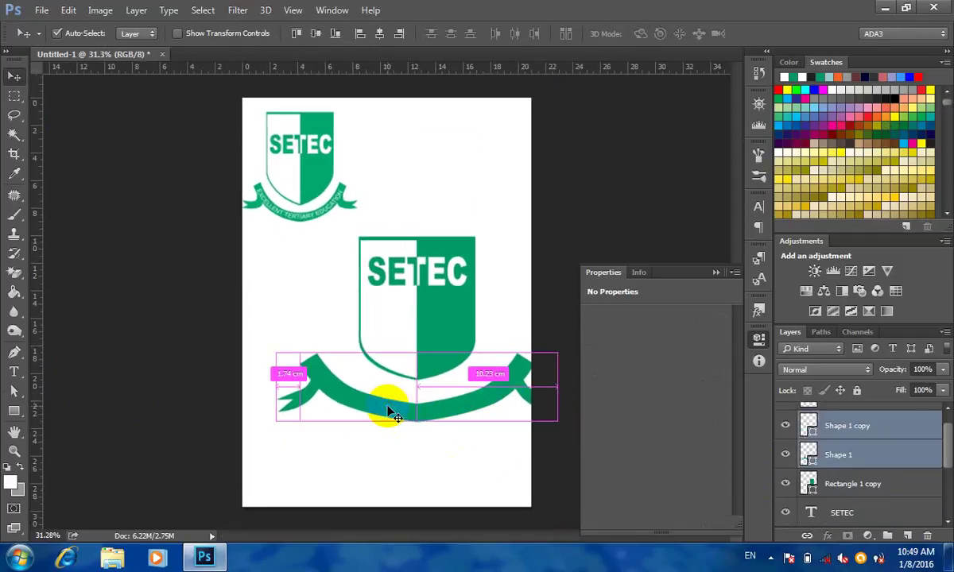
pyautogui.hotkey('ctrl', 't')
pyautogui.moveTo(556, 384); pyautogui.dragTo(515, 375)
pyautogui.press('Return')
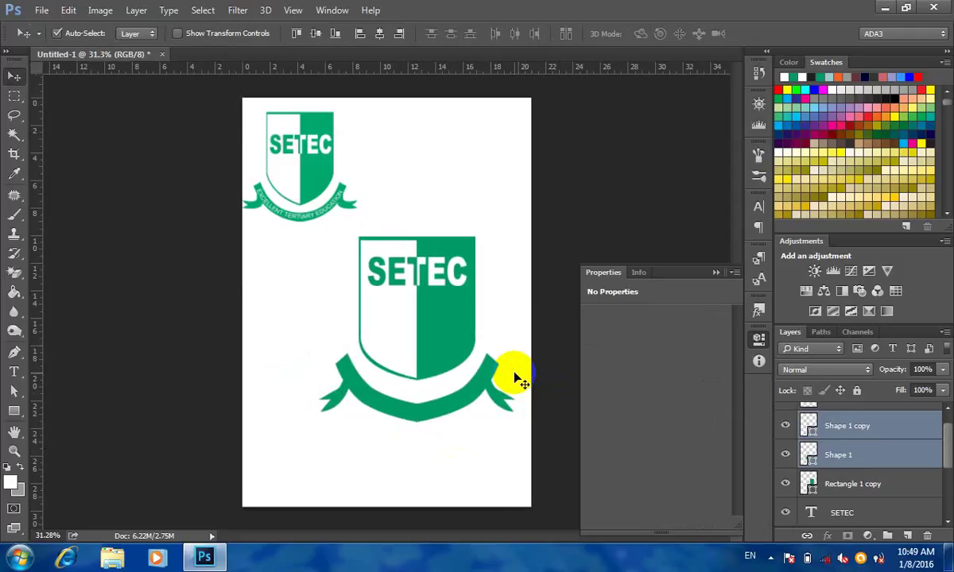
# - Try to draw a Pen tool shape line from the ribbon's upper-left corner to its upper-right corner
pyautogui.scroll(3, 401, 437)
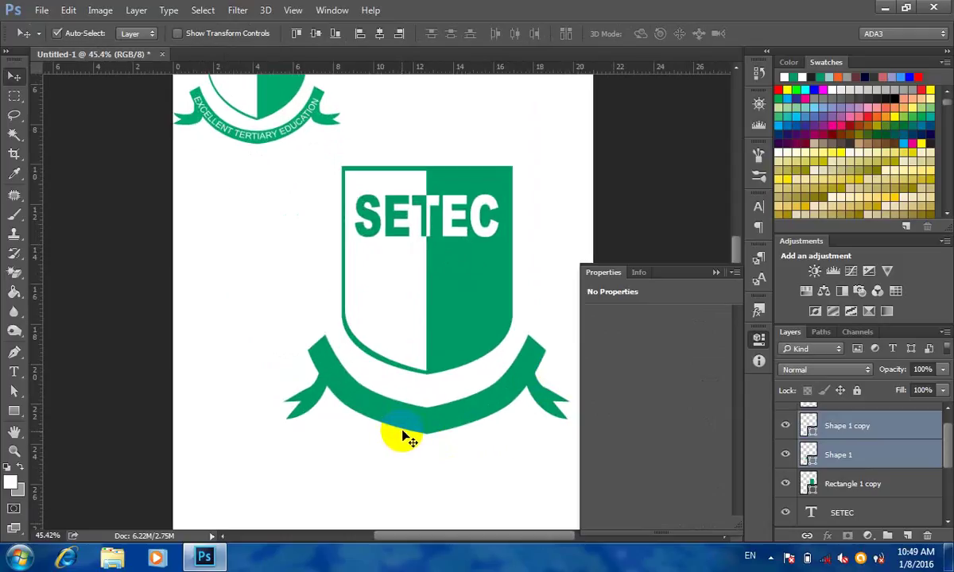
pyautogui.scroll(1, 460, 437)
pyautogui.scroll(1, 441, 343)
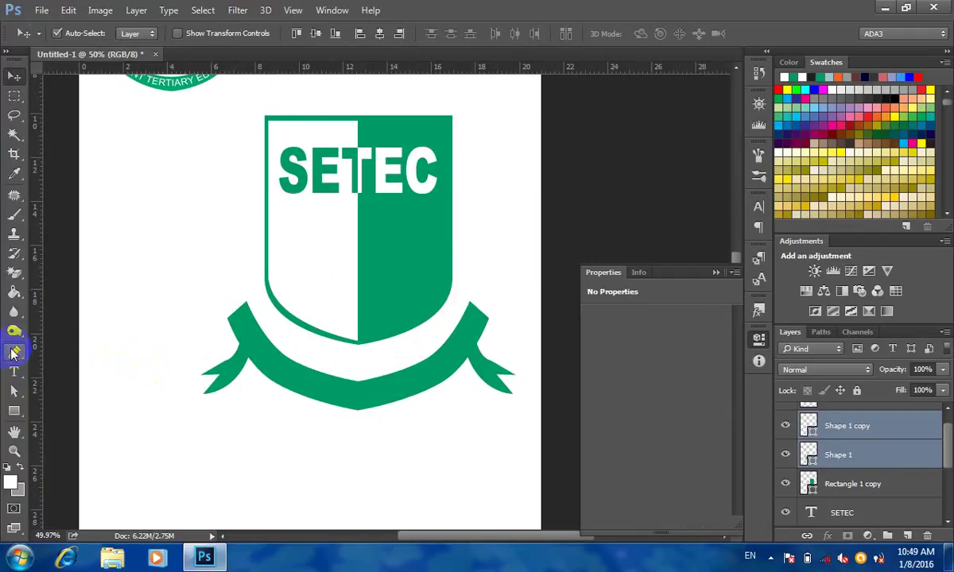
pyautogui.click(13, 348)
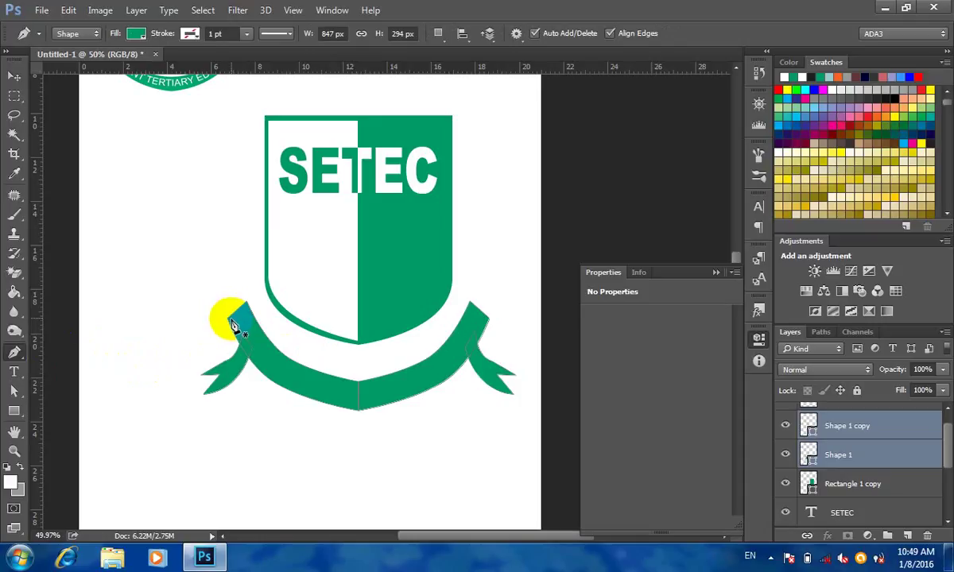
pyautogui.click(229, 322)
pyautogui.click(486, 330)
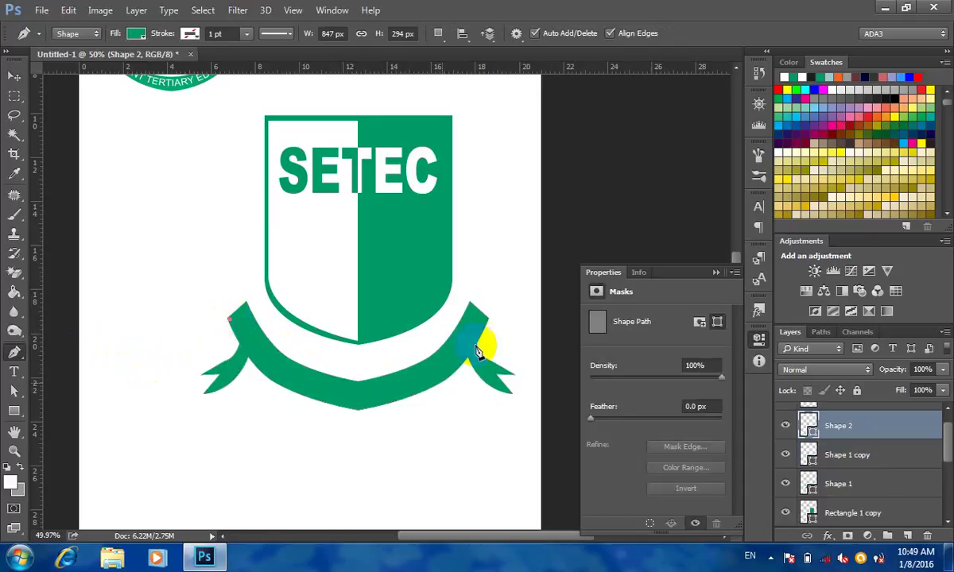
pyautogui.click(485, 319)
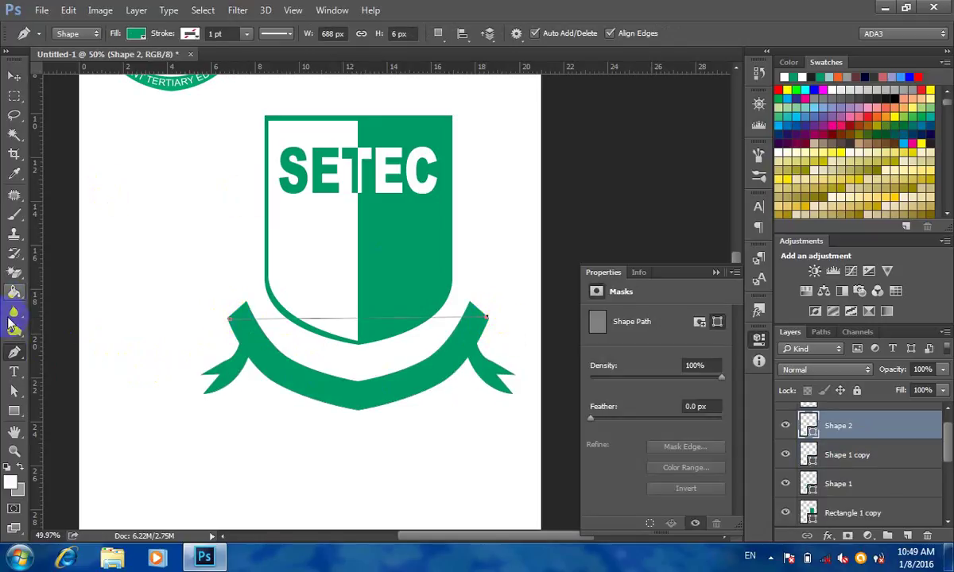
# - Try to bend the line down along the ribbon with an added middle anchor point, then undo the shape
pyautogui.moveTo(23, 348); pyautogui.dragTo(24, 350)
pyautogui.click(80, 372)
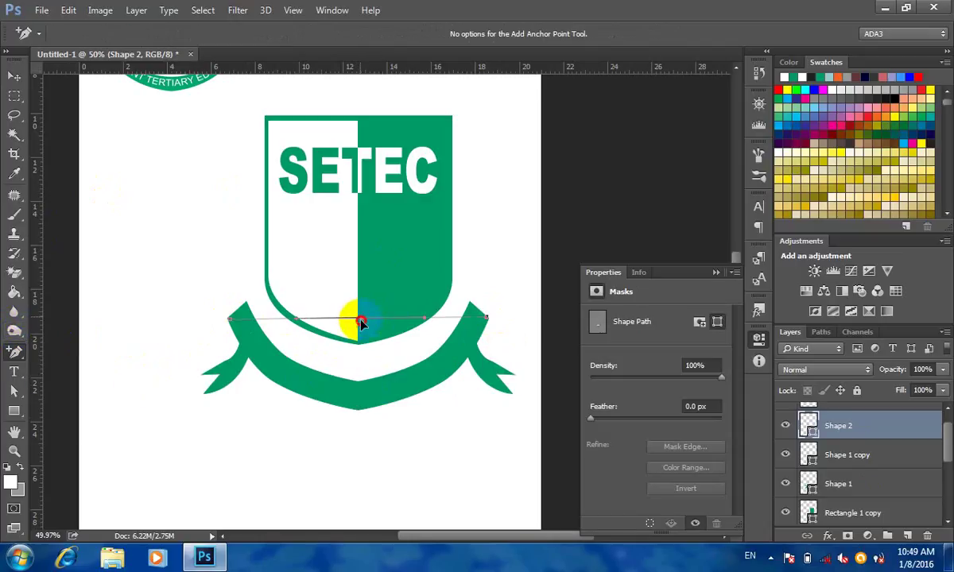
pyautogui.moveTo(357, 318); pyautogui.dragTo(357, 403)
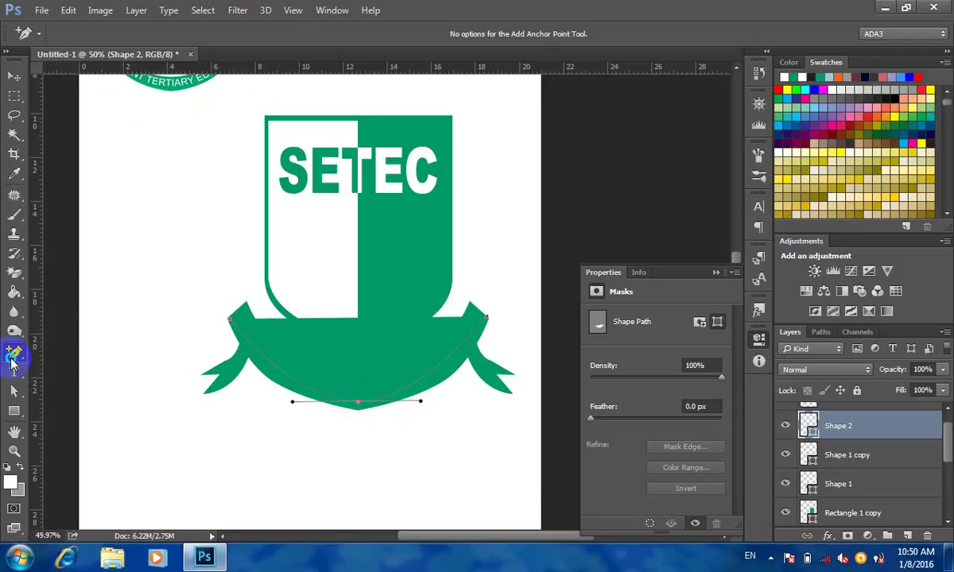
pyautogui.rightClick(14, 353)
pyautogui.click(56, 353)
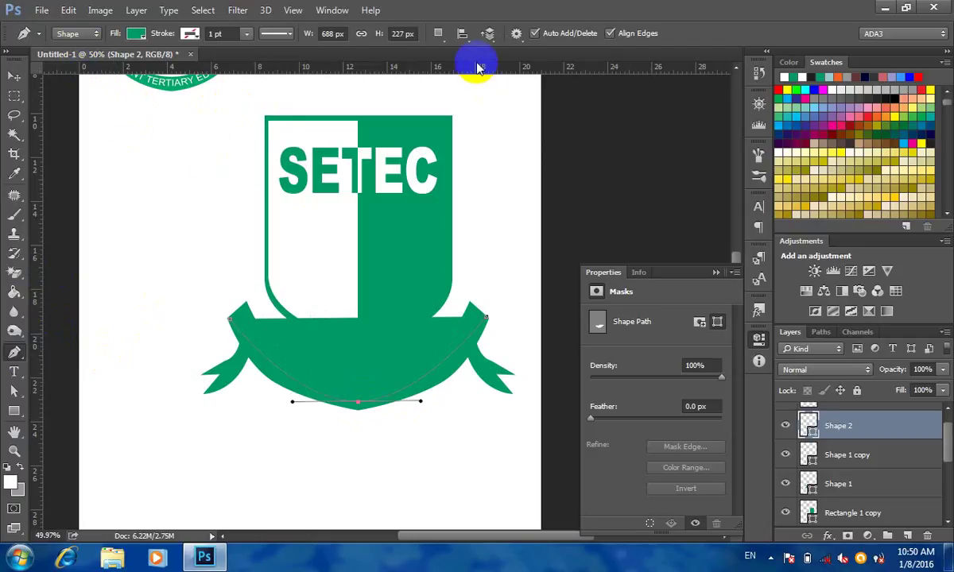
pyautogui.press('Return')
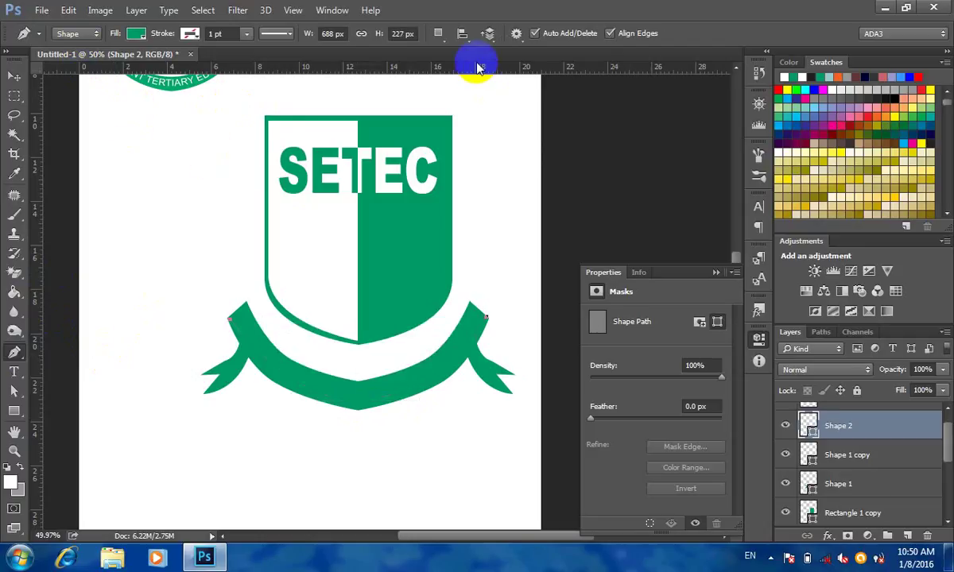
pyautogui.hotkey('ctrl', 'z')
# - Switch the Pen tool to Path mode and deselect all layers so a separate path can be drawn over the ribbon
pyautogui.click(75, 33)
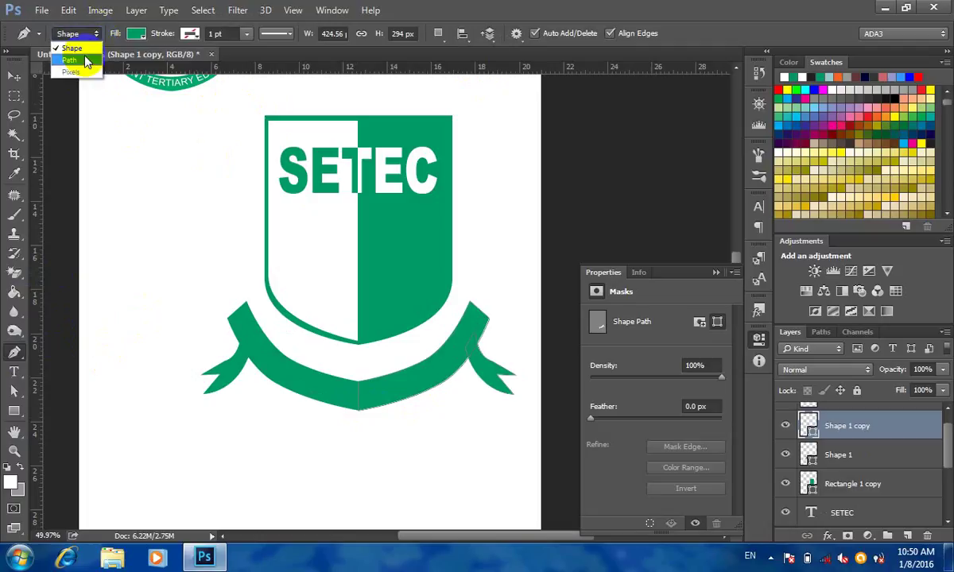
pyautogui.click(87, 60)
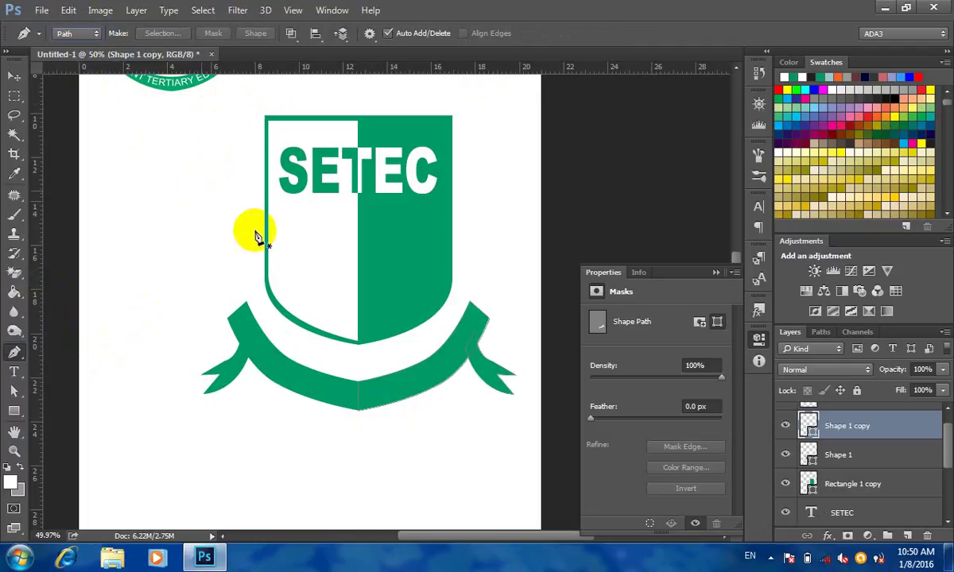
pyautogui.click(230, 319)
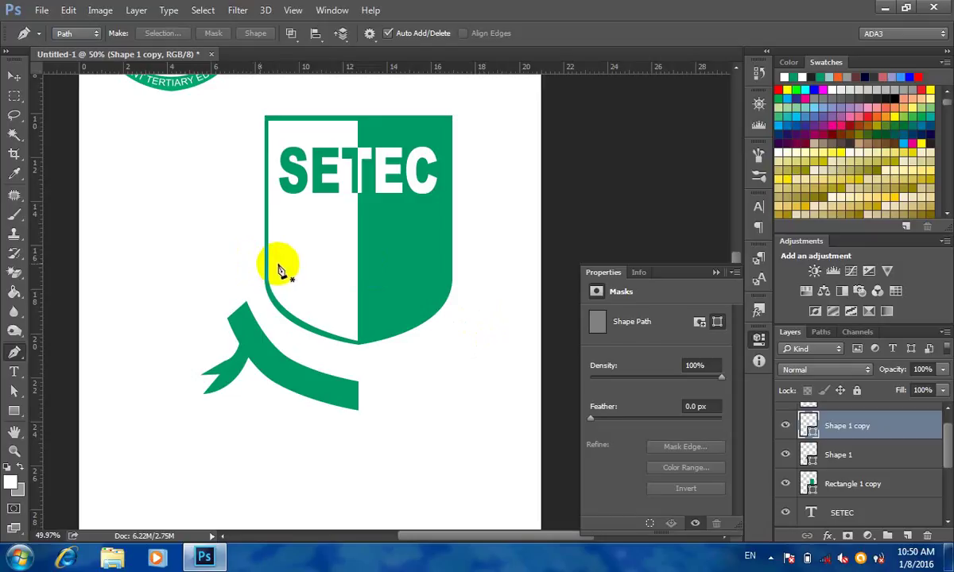
pyautogui.hotkey('ctrl', 'z')
pyautogui.click(14, 75)
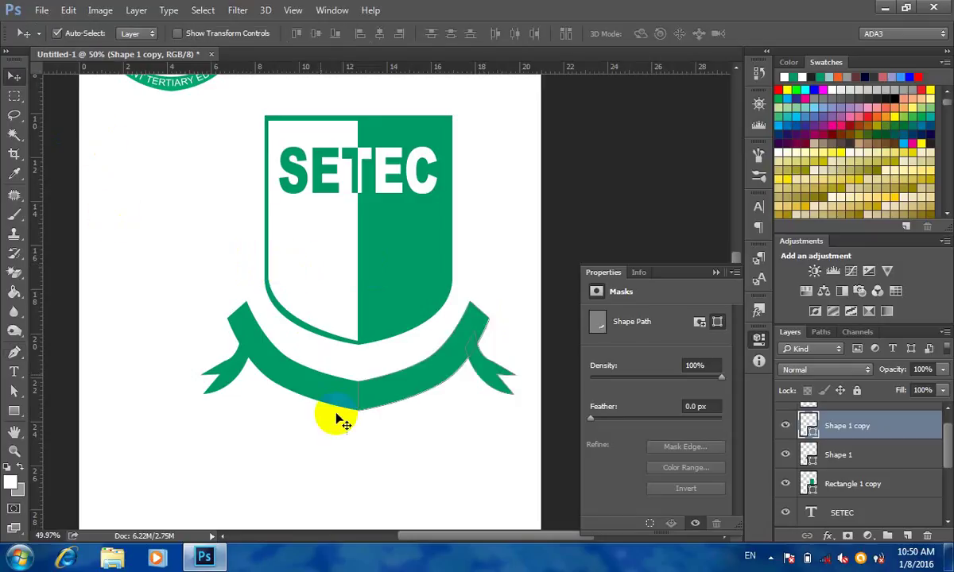
pyautogui.click(332, 415)
pyautogui.click(13, 352)
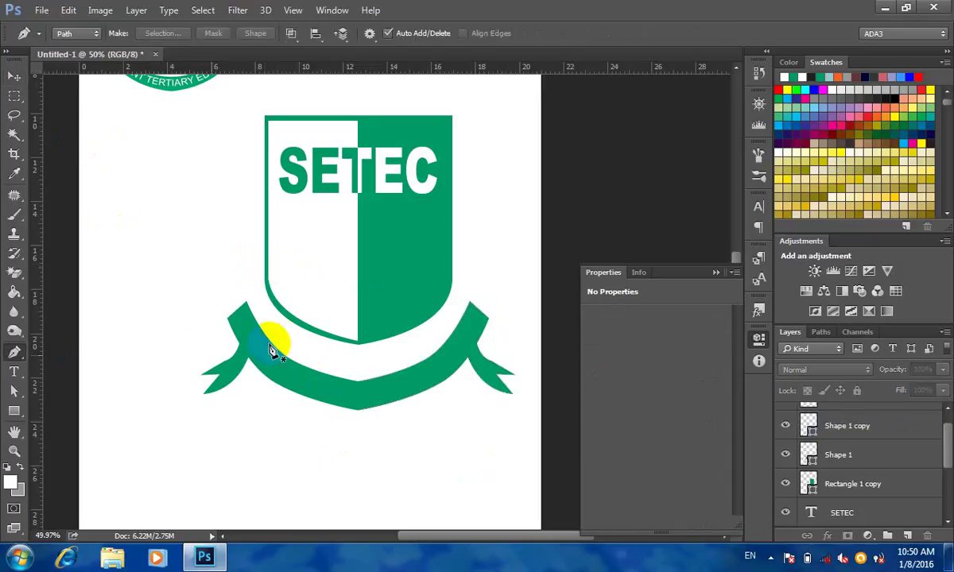
# - Draw a straight two-point path across the ribbon's width and lower it onto the ribbon's upper outer corners
pyautogui.click(230, 303)
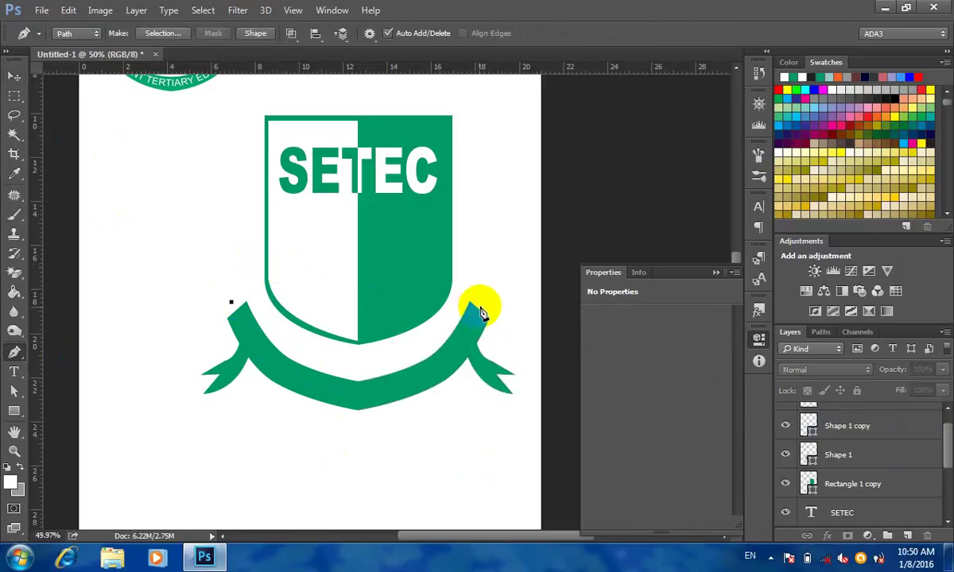
pyautogui.click(480, 303)
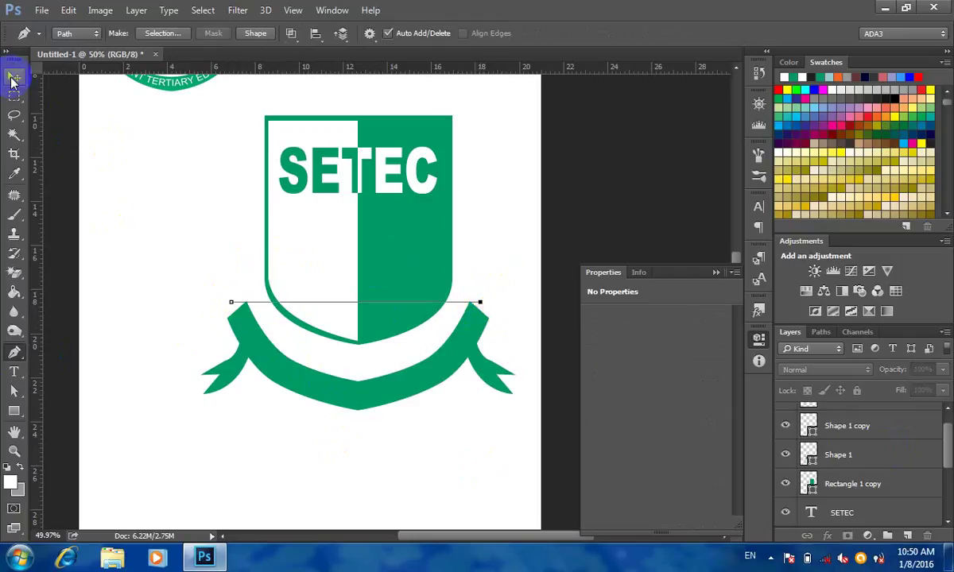
pyautogui.click(14, 391)
pyautogui.click(14, 391)
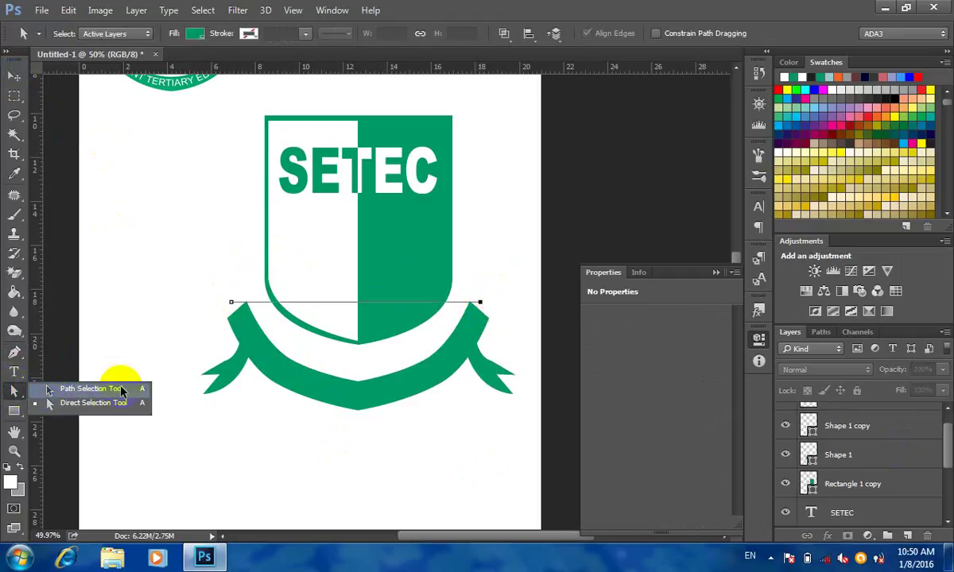
pyautogui.click(112, 389)
pyautogui.click(316, 310)
pyautogui.moveTo(322, 308); pyautogui.dragTo(323, 321)
# - Add a middle anchor point to the path, bend it down to the ribbon's lower edge, and lengthen the anchor's right handle
pyautogui.click(15, 352)
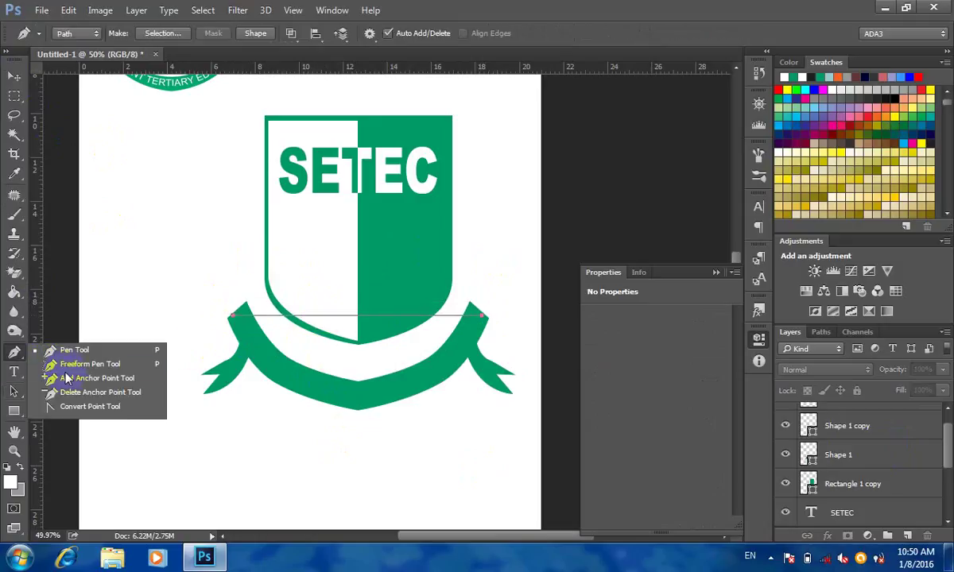
pyautogui.click(80, 378)
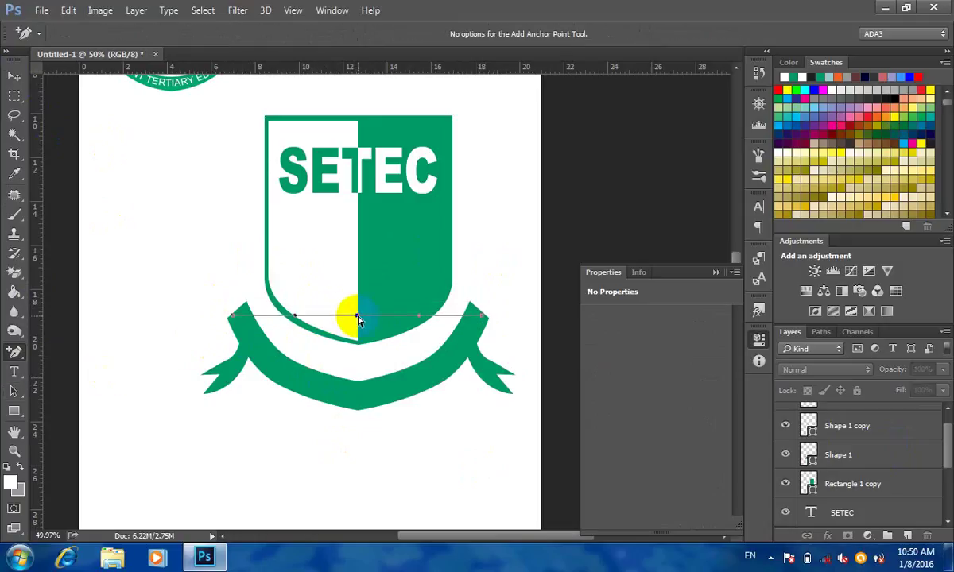
pyautogui.moveTo(358, 316); pyautogui.dragTo(358, 403)
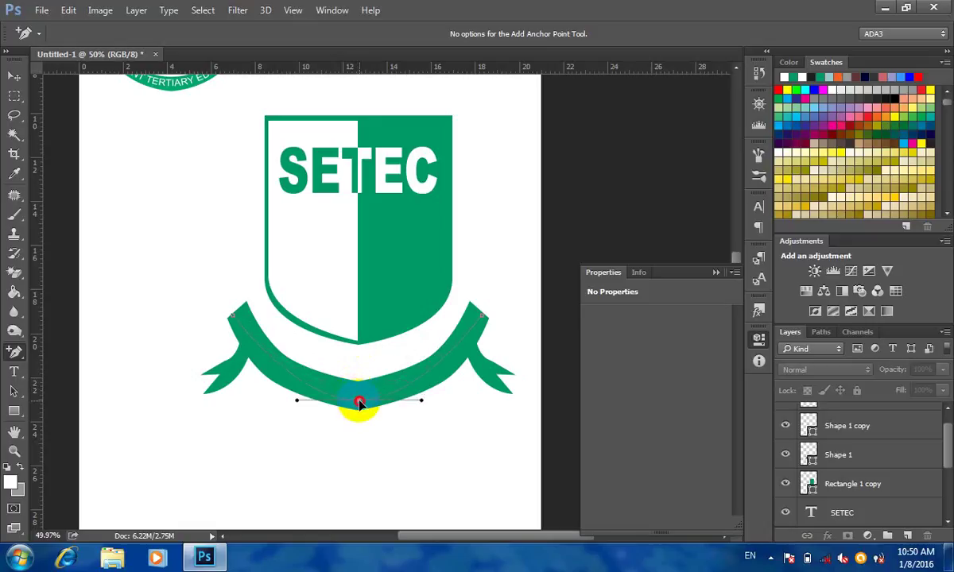
pyautogui.moveTo(423, 400); pyautogui.dragTo(440, 396)
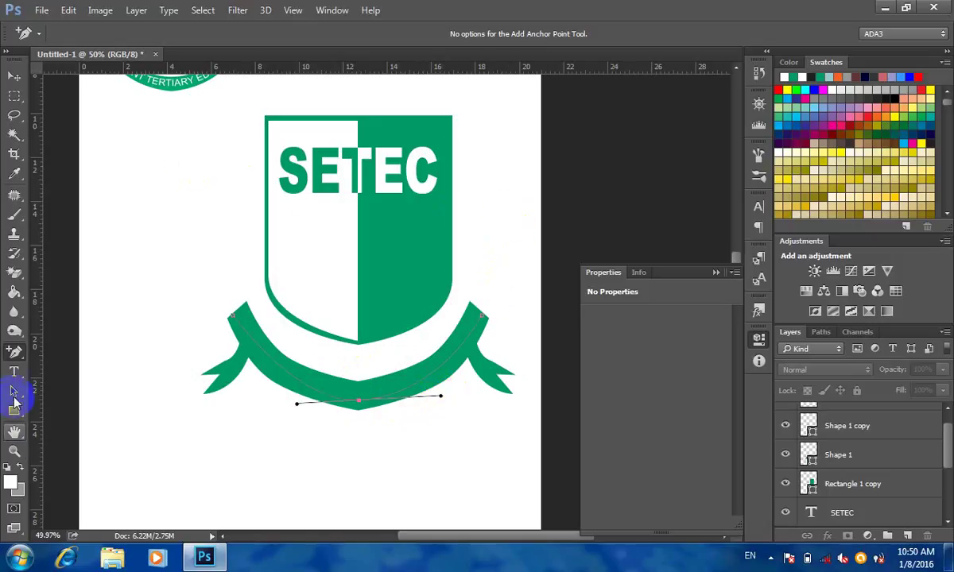
# - Start white text on the curved path at the ribbon's left end, with the font size set to 36 pt
pyautogui.click(14, 371)
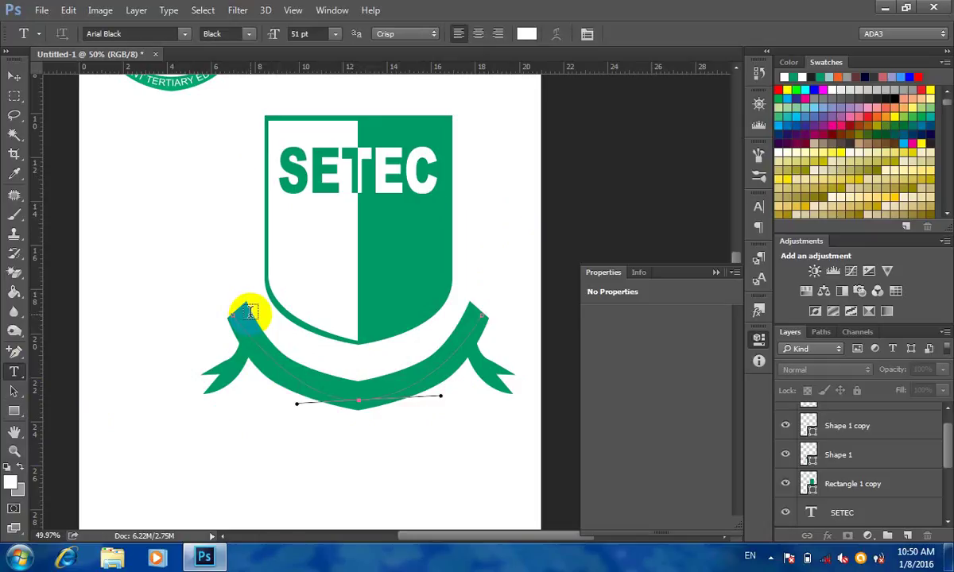
pyautogui.click(426, 384)
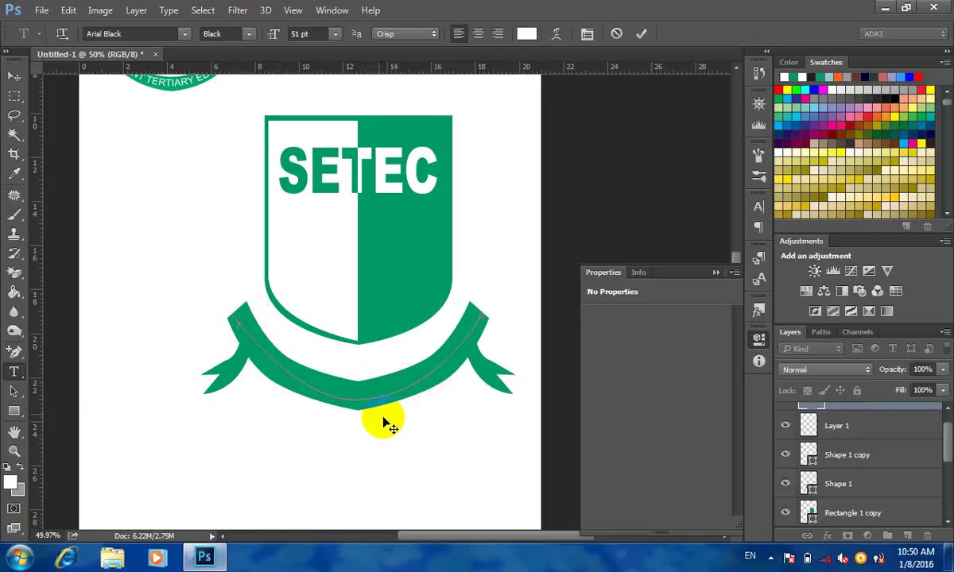
pyautogui.scroll(-2, 386, 423)
pyautogui.click(332, 36)
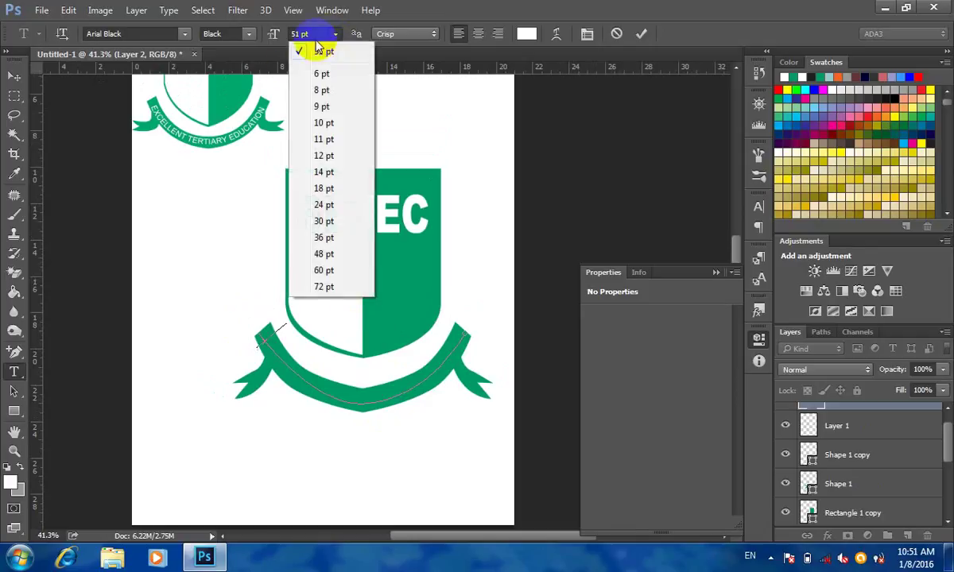
pyautogui.click(323, 237)
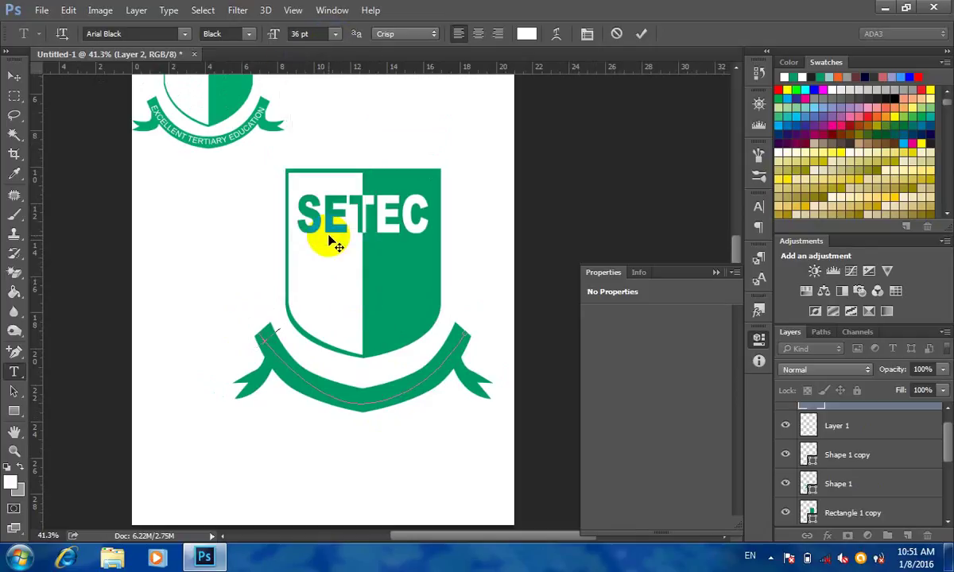
# - Set the path text's font to Cambria Regular
pyautogui.click(129, 33)
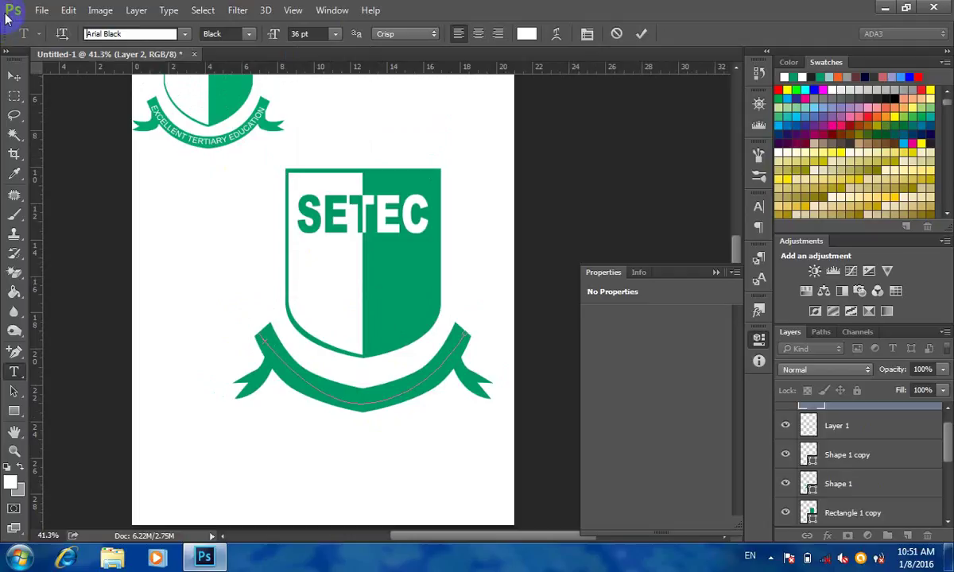
pyautogui.click(131, 34)
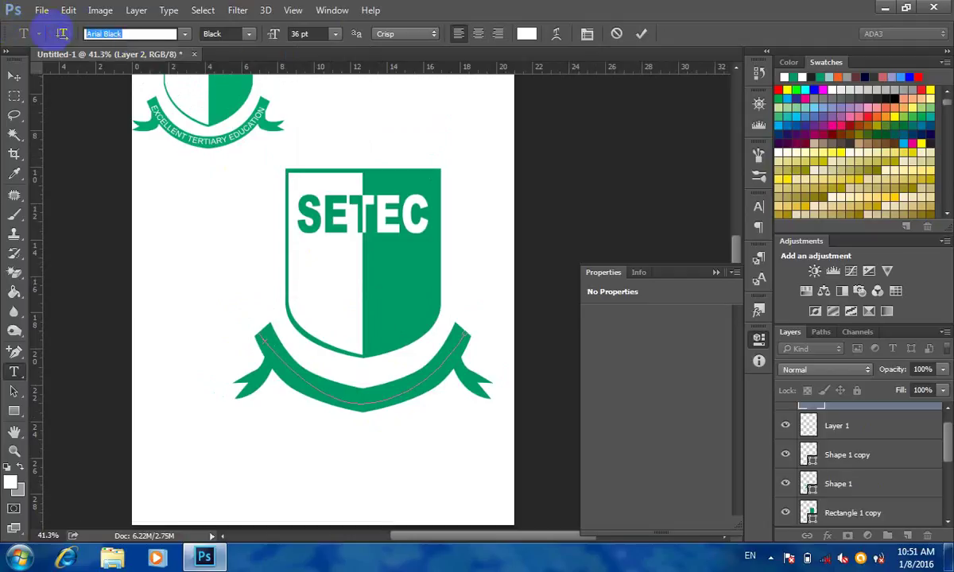
pyautogui.write('cam')
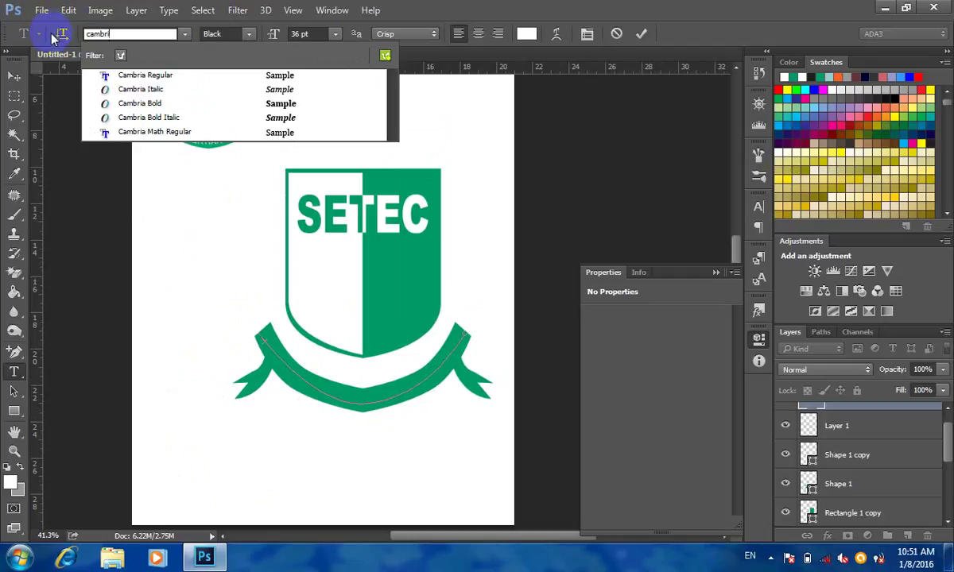
pyautogui.write('bri')
pyautogui.click(119, 76)
# - Try a font size of 32 pt for the path text, then settle on 24 pt
pyautogui.click(299, 33)
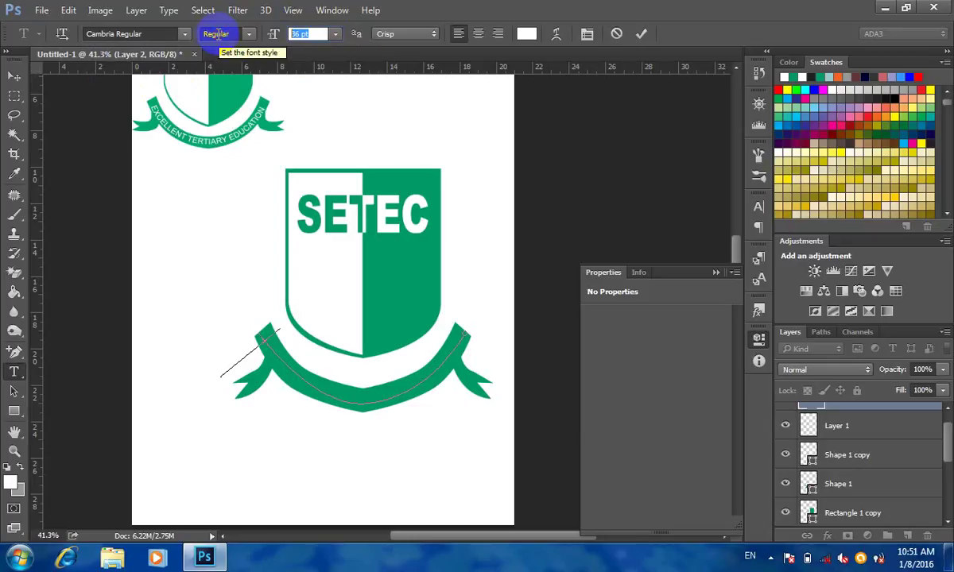
pyautogui.write('2')
pyautogui.press('Return')
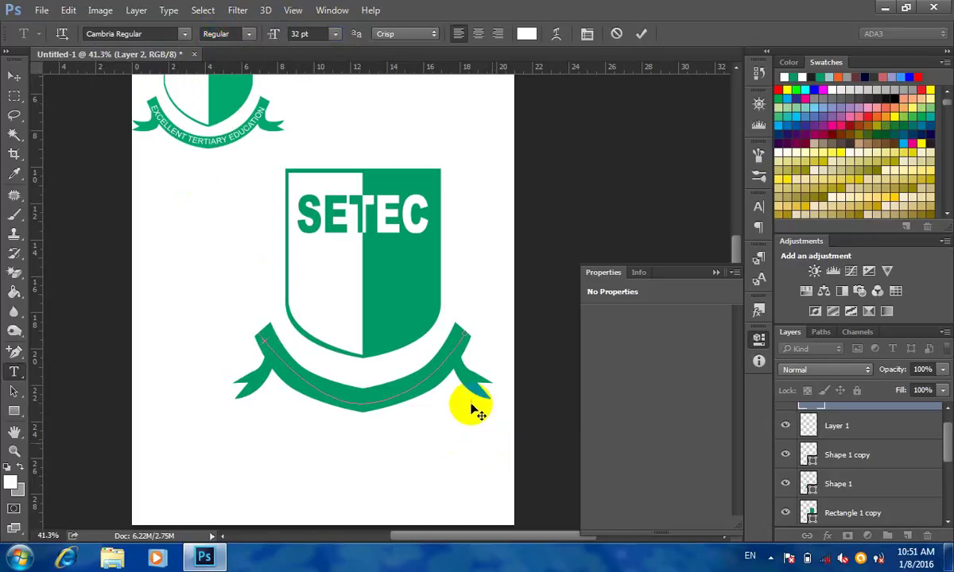
pyautogui.click(335, 33)
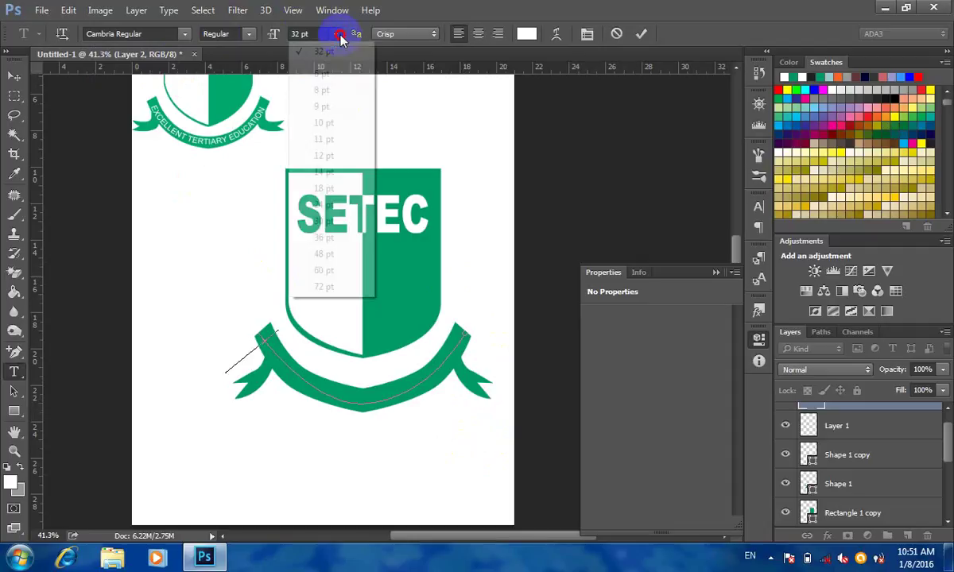
pyautogui.click(338, 205)
# - Enter "EXCELLENT TERTIARY EDUCATION" along the ribbon path, removing the mistyped first letters, and commit the text
pyautogui.write('ED')
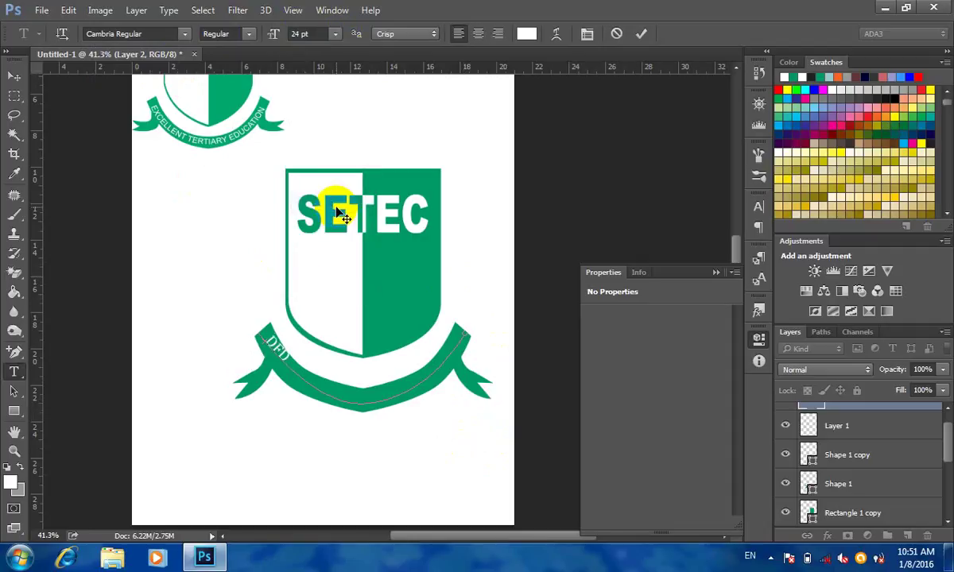
pyautogui.press('BackSpace')
pyautogui.press('BackSpace')
pyautogui.press('BackSpace')
pyautogui.write('EXCELLEN')
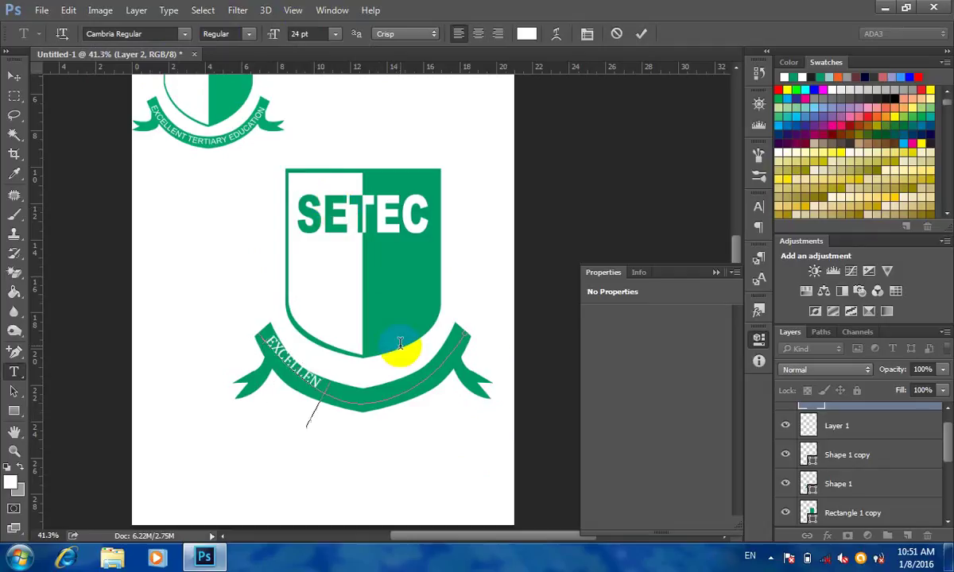
pyautogui.write('T TERTI')
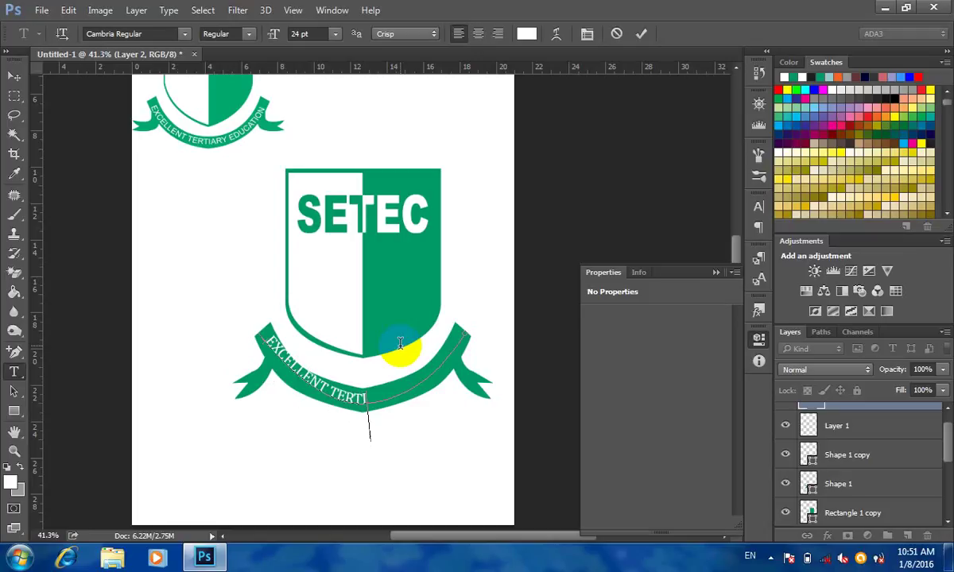
pyautogui.write('ARY EDUCATION')
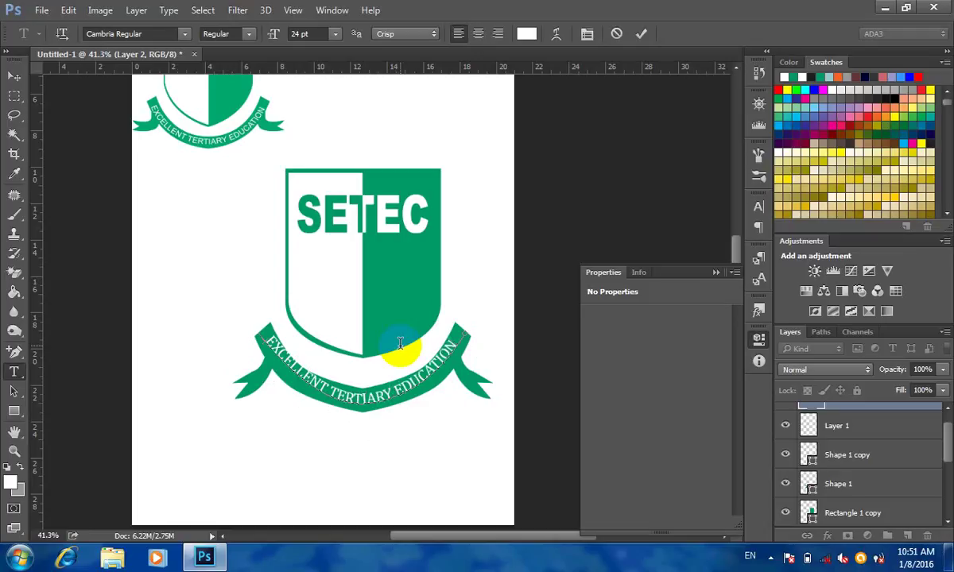
pyautogui.click(14, 76)
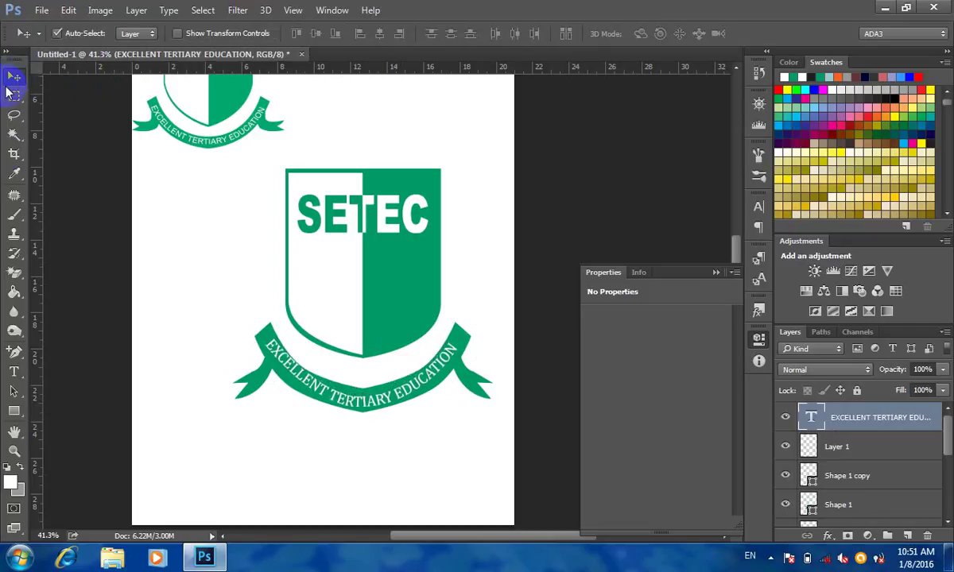
# - Move both endpoints of the text path slightly outward and extend the middle anchor's right handle to spread the lettering evenly
pyautogui.click(12, 392)
pyautogui.rightClick(12, 392)
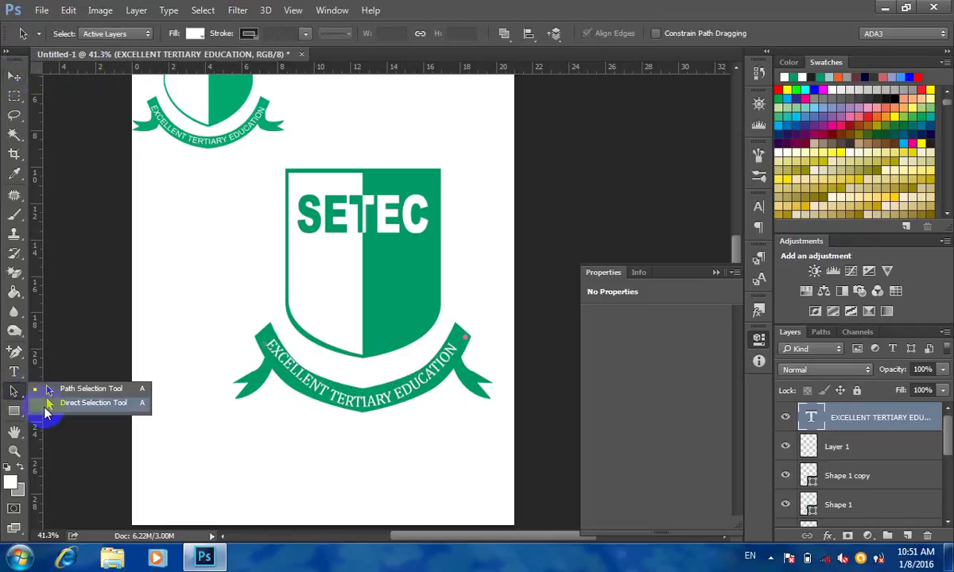
pyautogui.click(51, 400)
pyautogui.click(267, 345)
pyautogui.moveTo(267, 346); pyautogui.dragTo(368, 344)
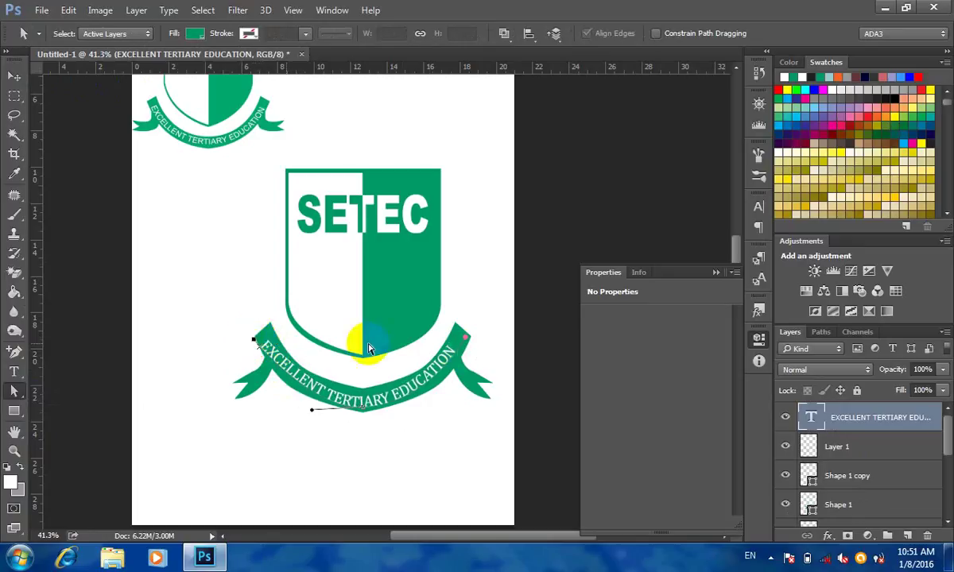
pyautogui.click(474, 338)
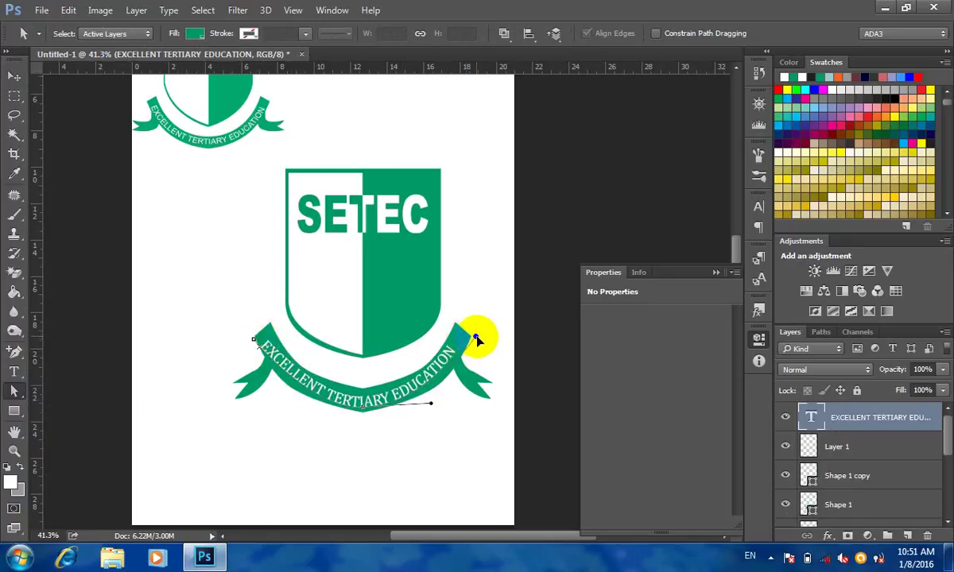
pyautogui.moveTo(431, 404); pyautogui.dragTo(441, 398)
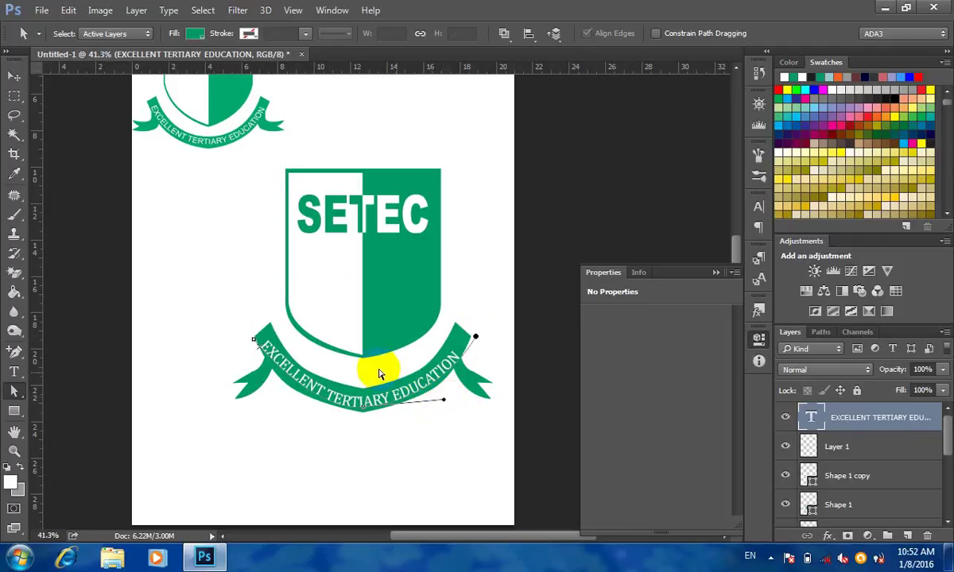
pyautogui.scroll(-2, 283, 266)
pyautogui.scroll(2, 111, 156)
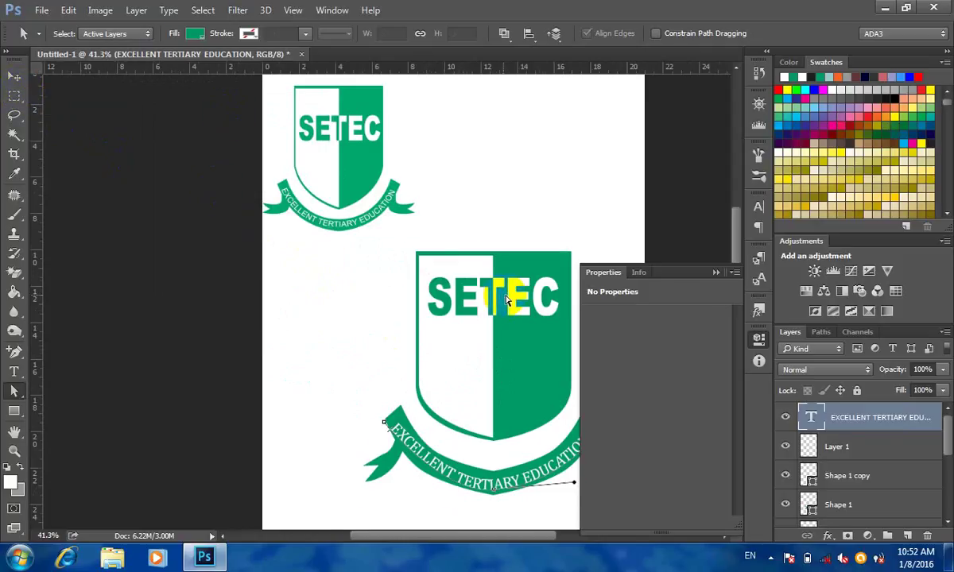
pyautogui.scroll(2, 493, 300)
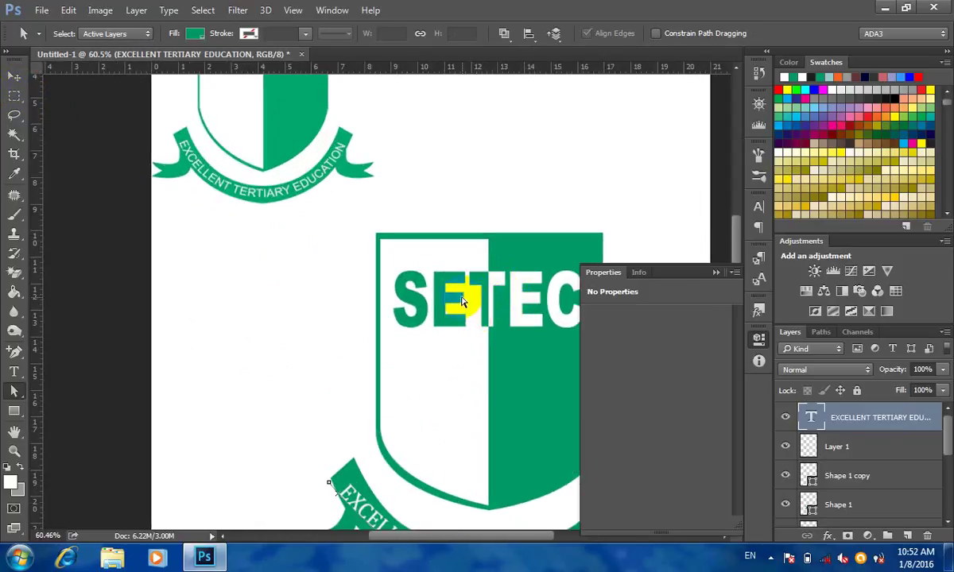
pyautogui.scroll(-4, 457, 301)
pyautogui.hscroll(2, 458, 301)
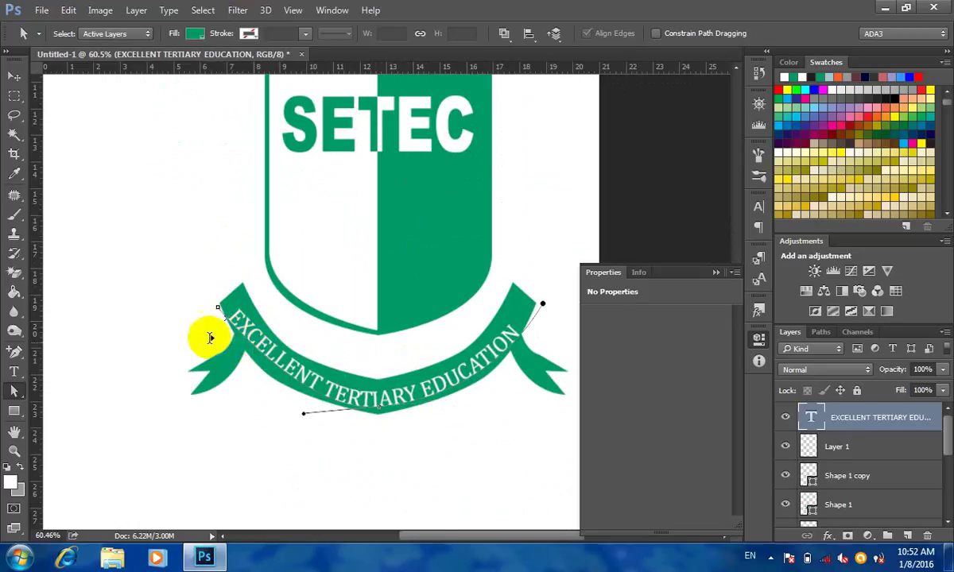
pyautogui.click(13, 371)
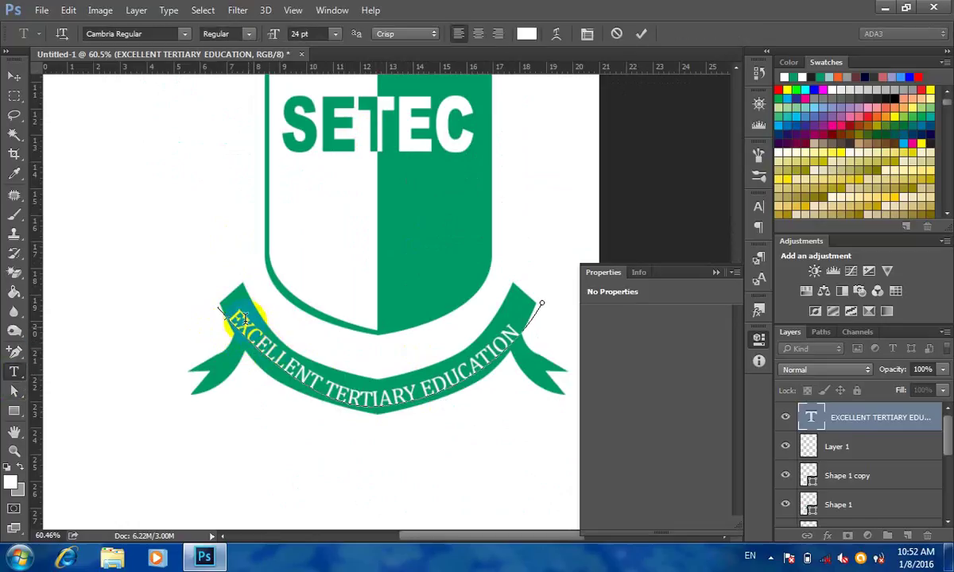
pyautogui.moveTo(223, 309); pyautogui.dragTo(313, 329)
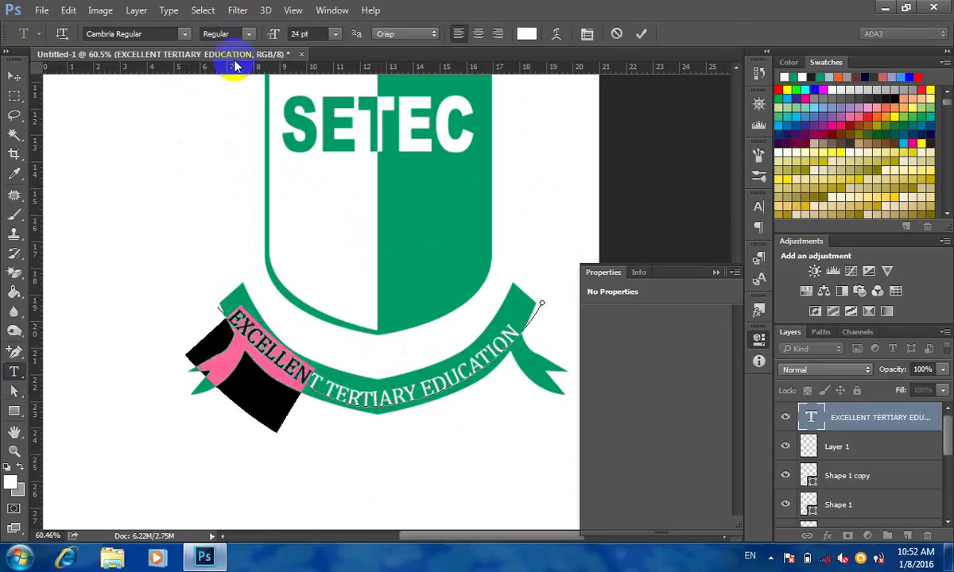
pyautogui.click(306, 33)
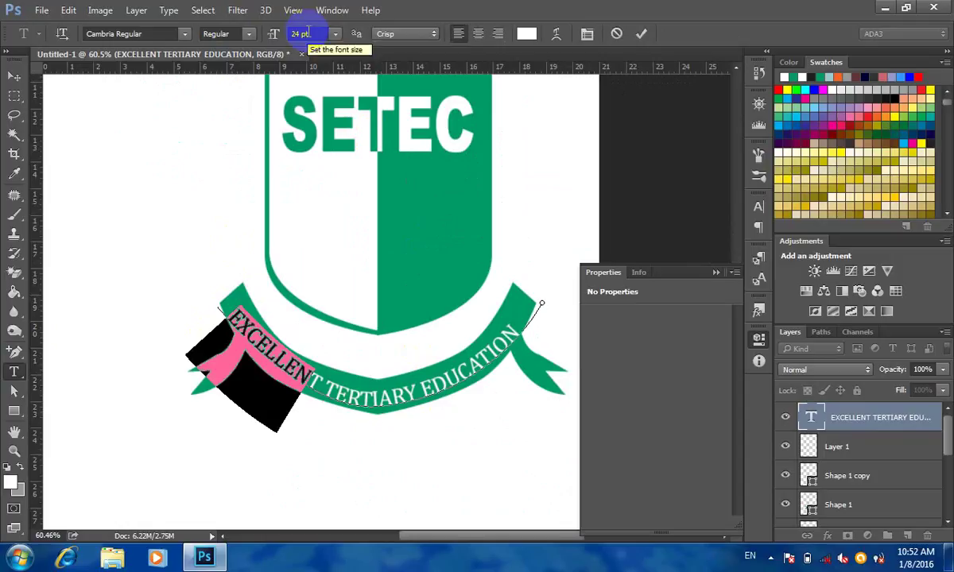
pyautogui.click(554, 34)
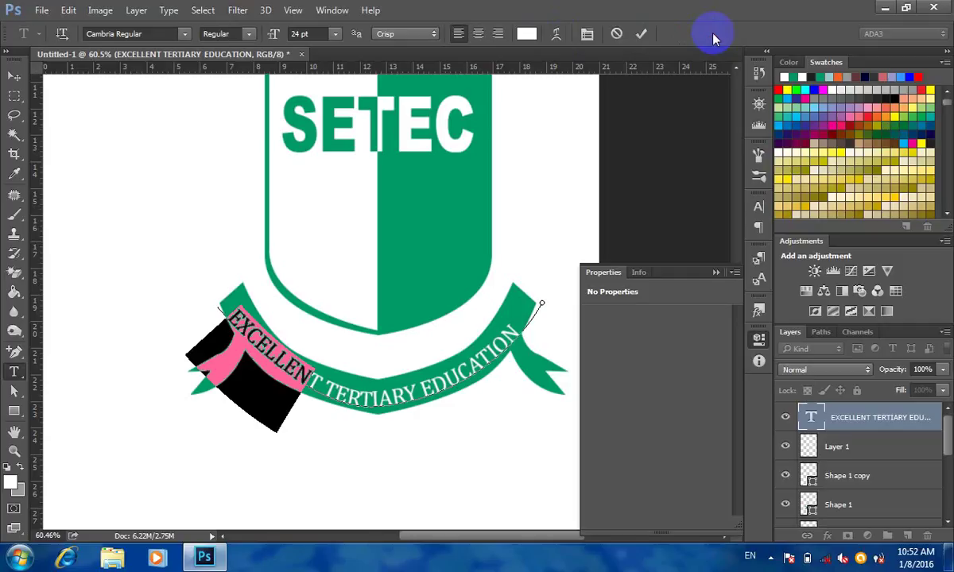
pyautogui.click(12, 77)
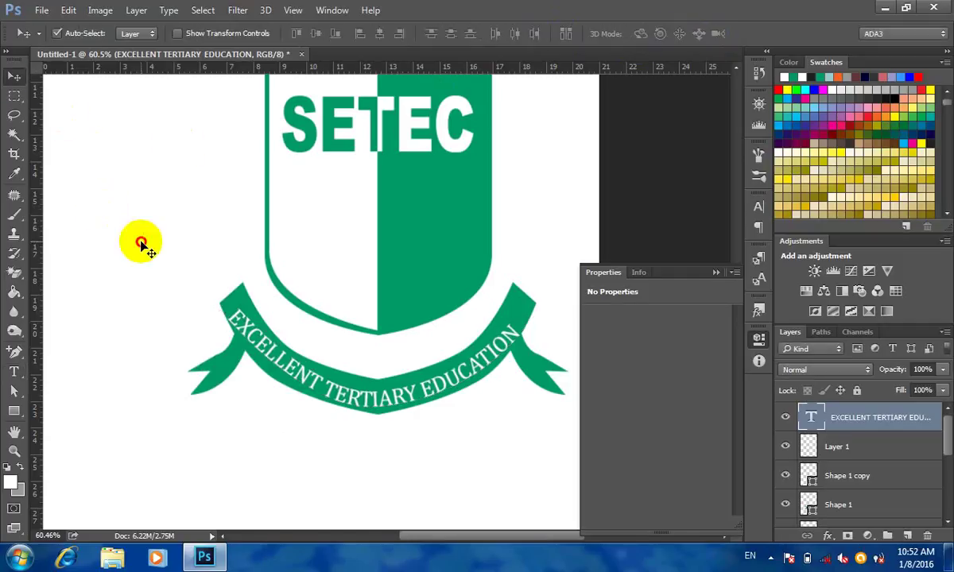
# - Add a line of random sample letters above the ribbon and colour it red (#cc3333)
pyautogui.click(14, 370)
pyautogui.click(128, 212)
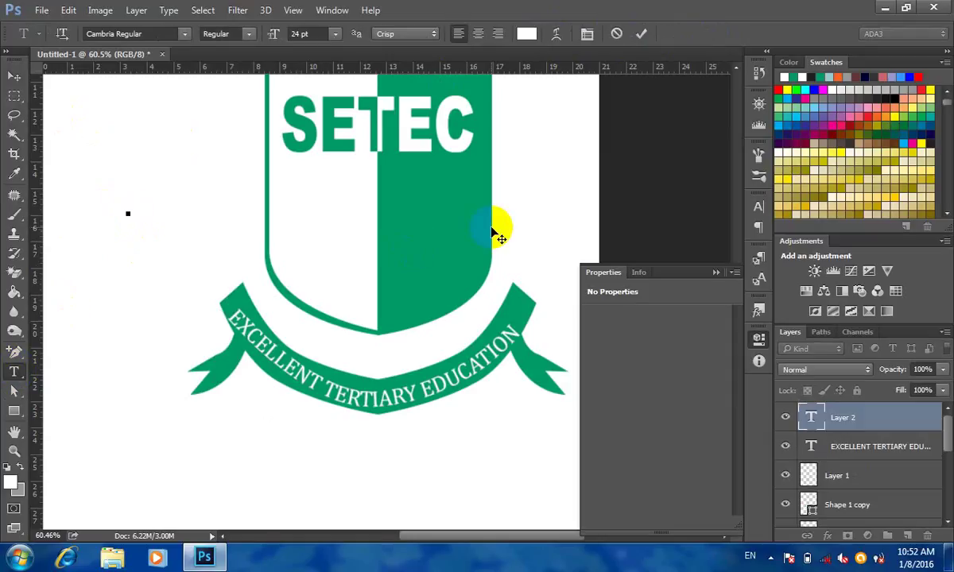
pyautogui.write('ASDFLASDFLASDFLASDFLASDFLASD')
pyautogui.write('F')
pyautogui.hotkey('ctrl', 'a')
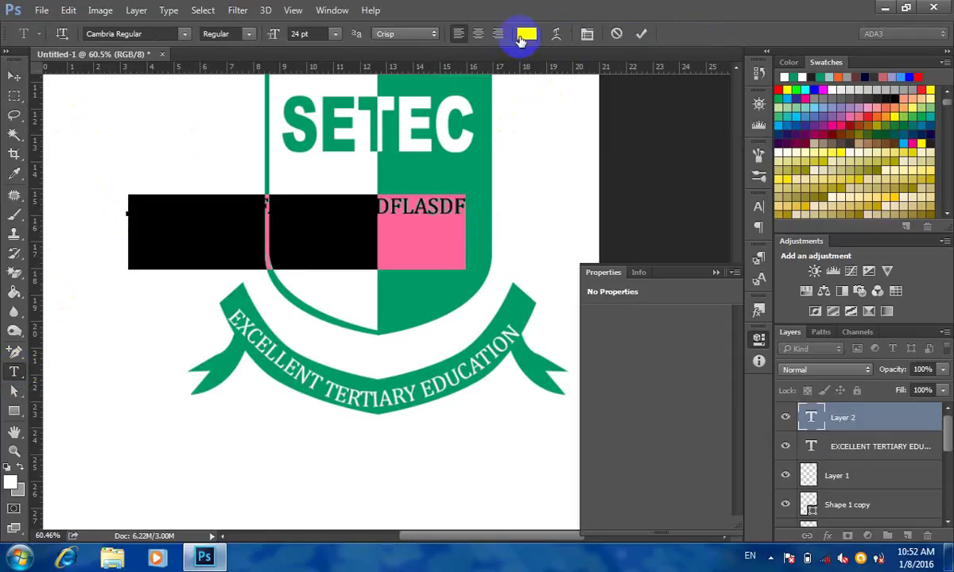
pyautogui.click(526, 34)
pyautogui.click(583, 83)
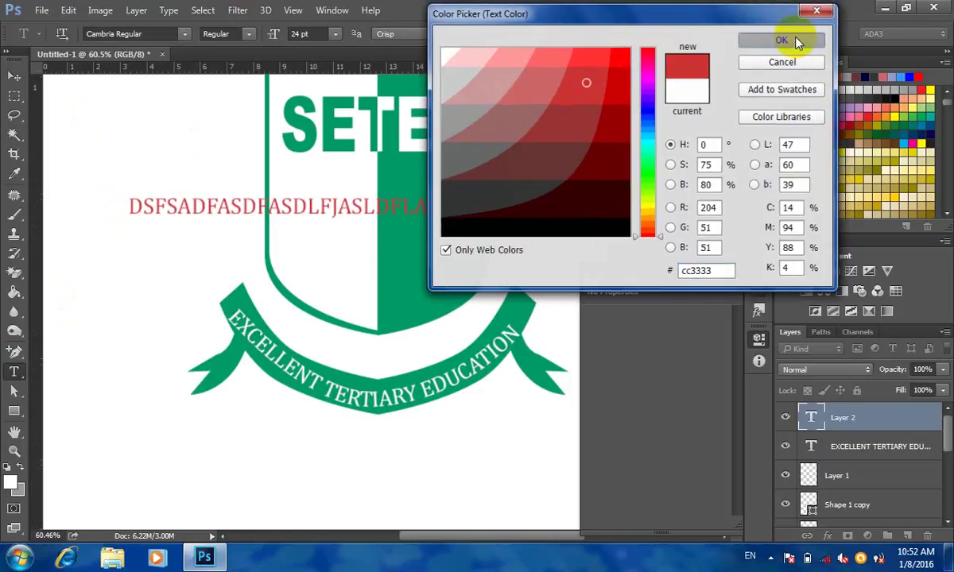
pyautogui.click(787, 39)
# - Warp the red sample text with a horizontal Arc style and a bend of -51%, and commit it
pyautogui.click(587, 34)
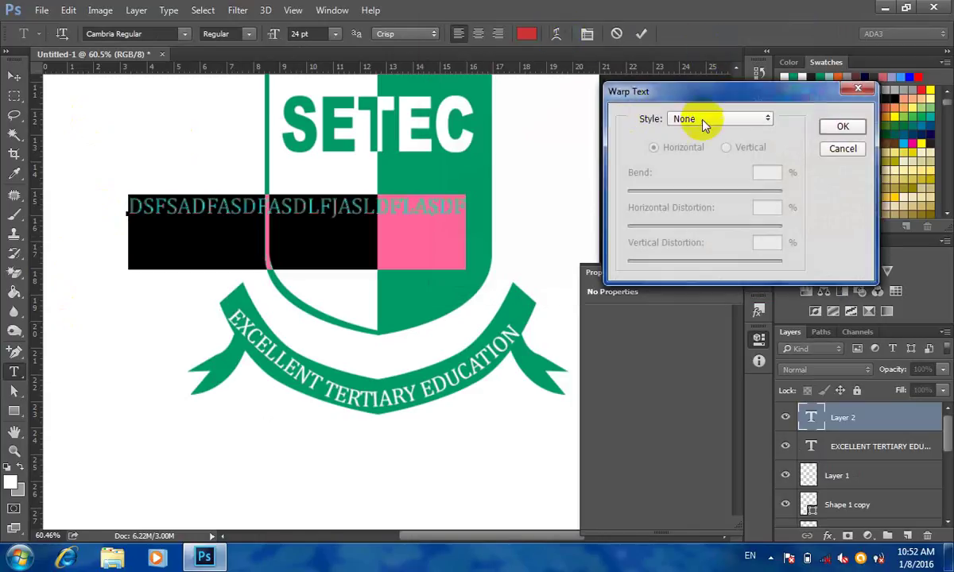
pyautogui.click(705, 121)
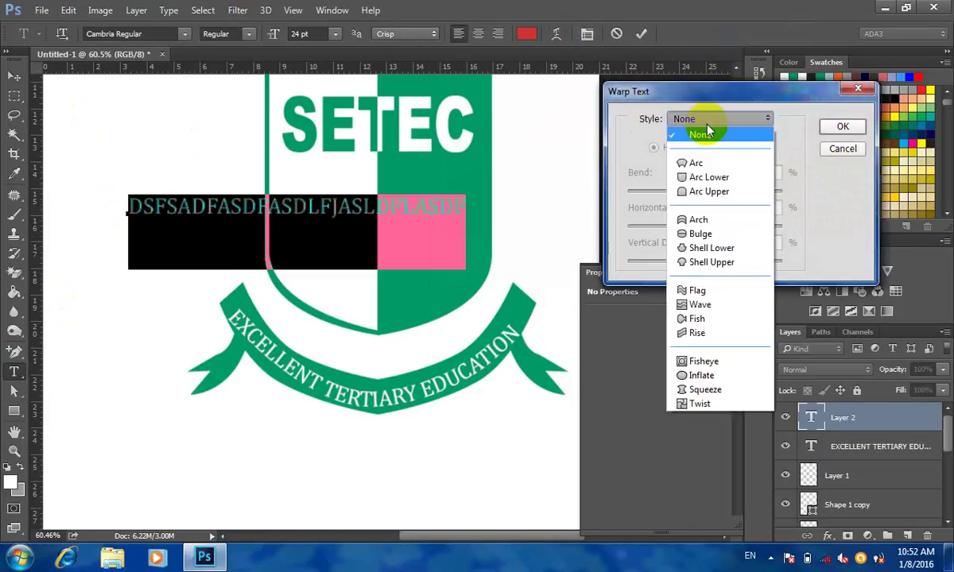
pyautogui.click(716, 164)
pyautogui.moveTo(744, 194); pyautogui.dragTo(668, 194)
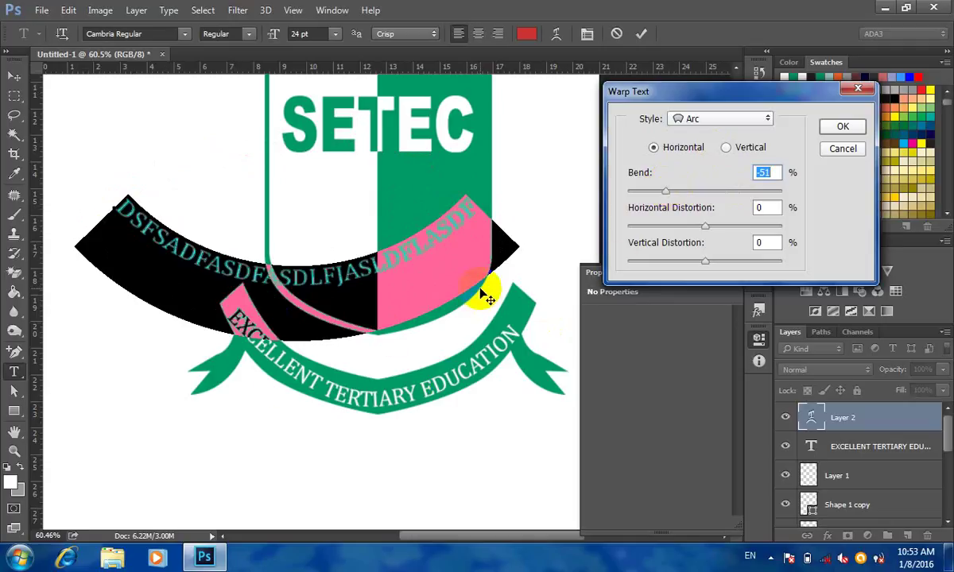
pyautogui.click(845, 133)
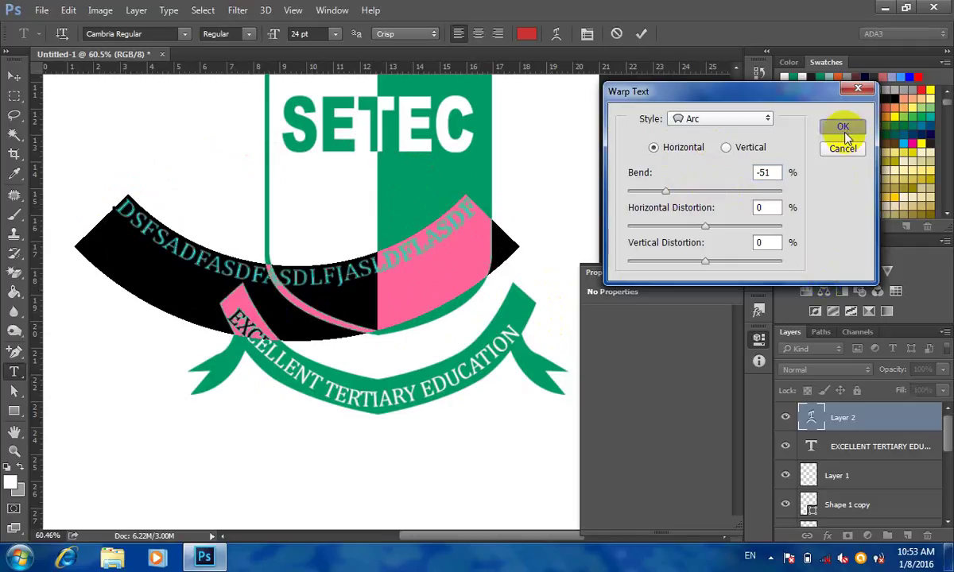
pyautogui.click(15, 77)
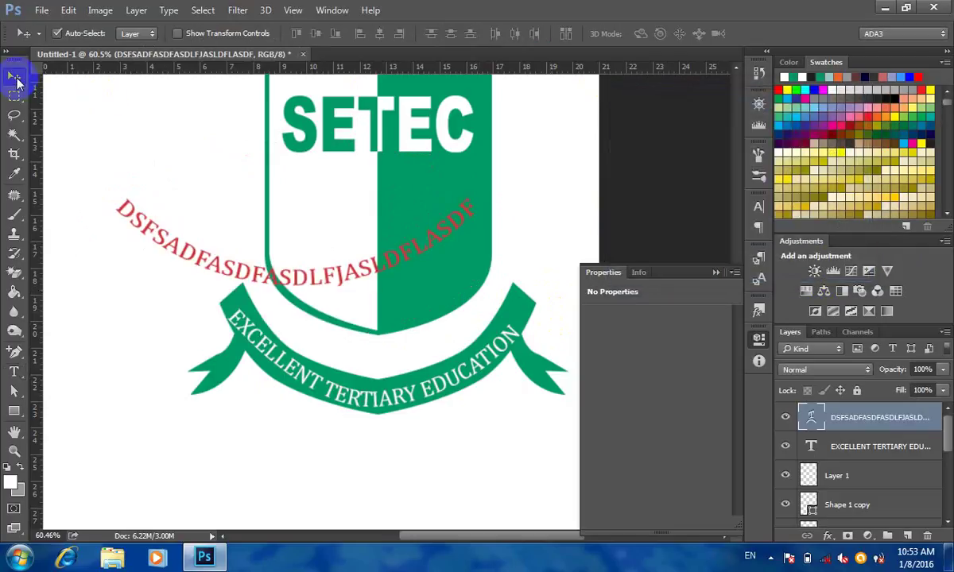
# - Move the warped red text over the ribbon's motto for comparison, and delete it
pyautogui.moveTo(198, 249); pyautogui.dragTo(280, 359)
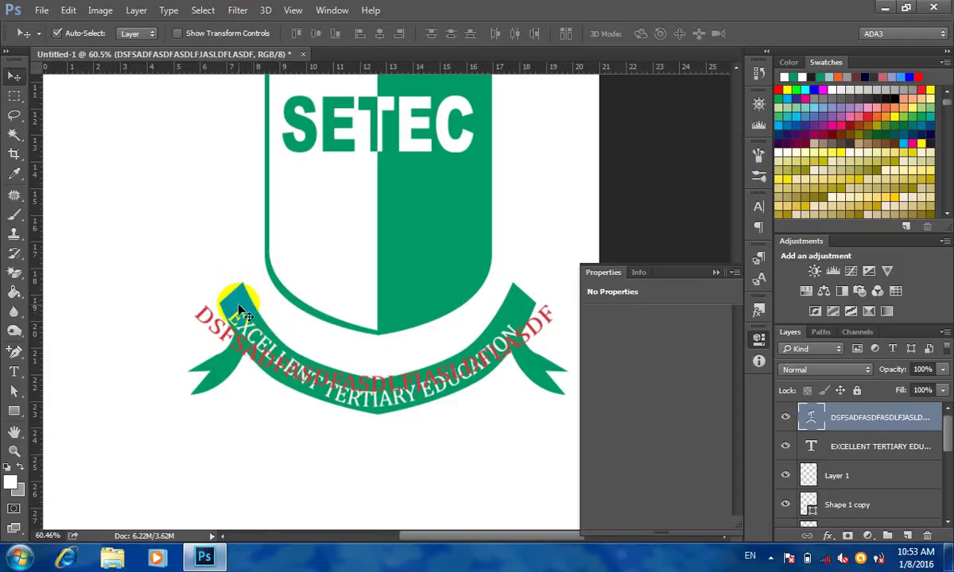
pyautogui.press('Delete')
# - Select all layers of the recreated SETEC logo and delete them, keeping the original reference logo
pyautogui.scroll(-2, 315, 309)
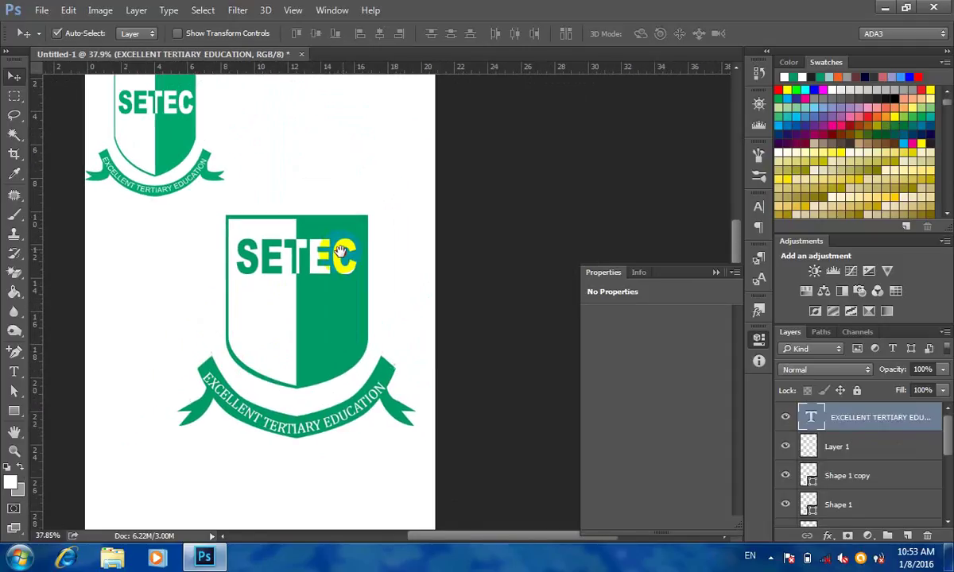
pyautogui.moveTo(340, 251); pyautogui.dragTo(350, 260)
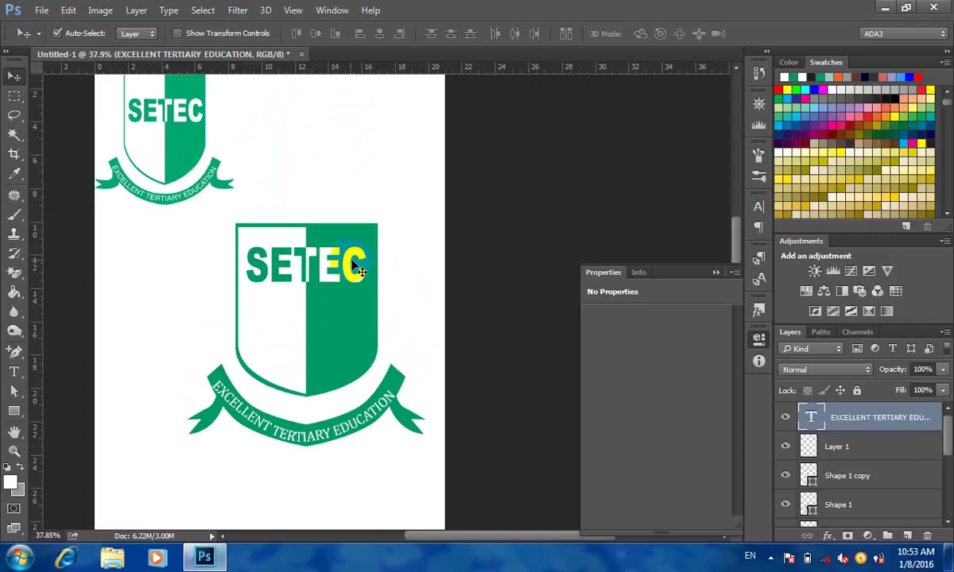
pyautogui.moveTo(427, 266); pyautogui.dragTo(267, 439)
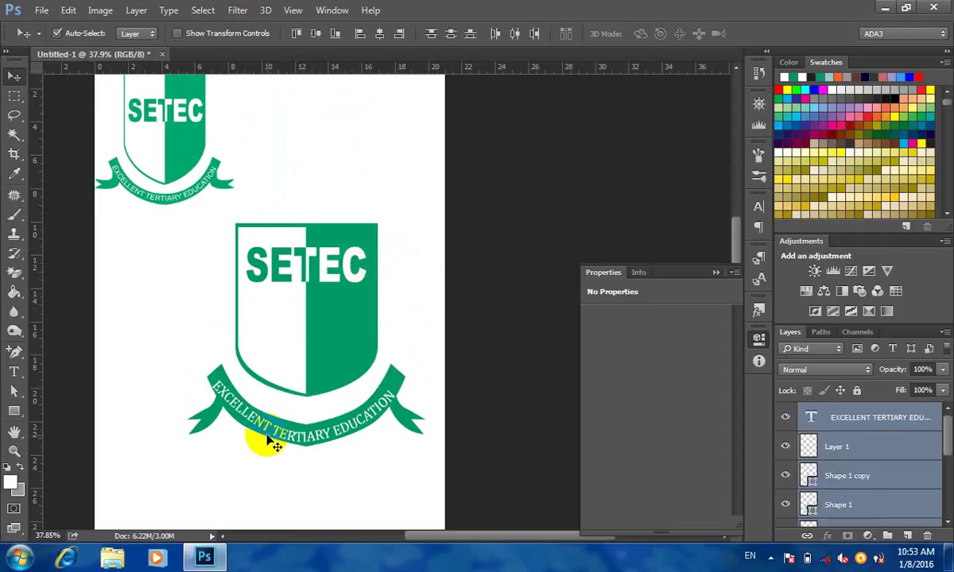
pyautogui.press('Delete')
pyautogui.click(716, 272)
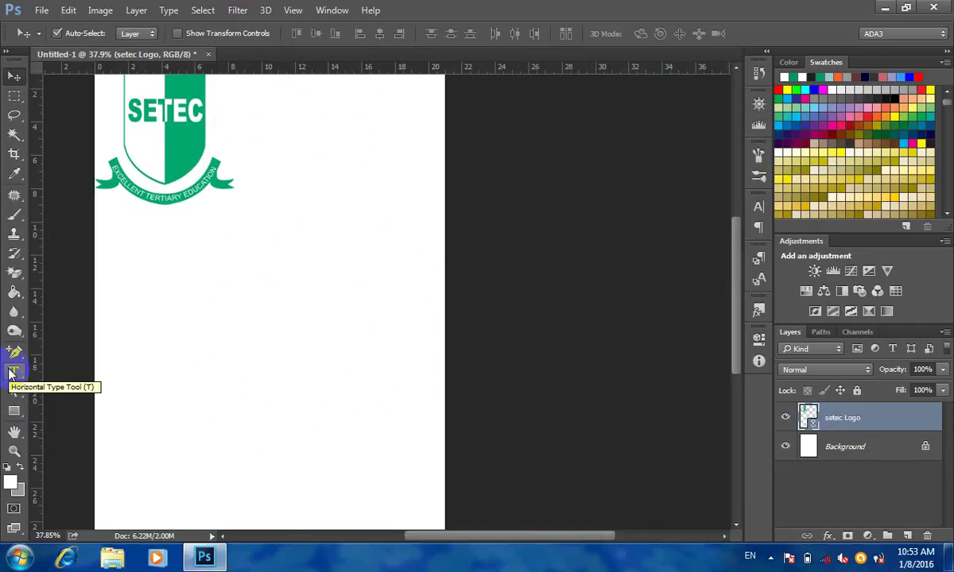
# - Review the path operations available for the Rectangle tool, from New Layer to Exclude Overlapping Shapes
pyautogui.click(13, 412)
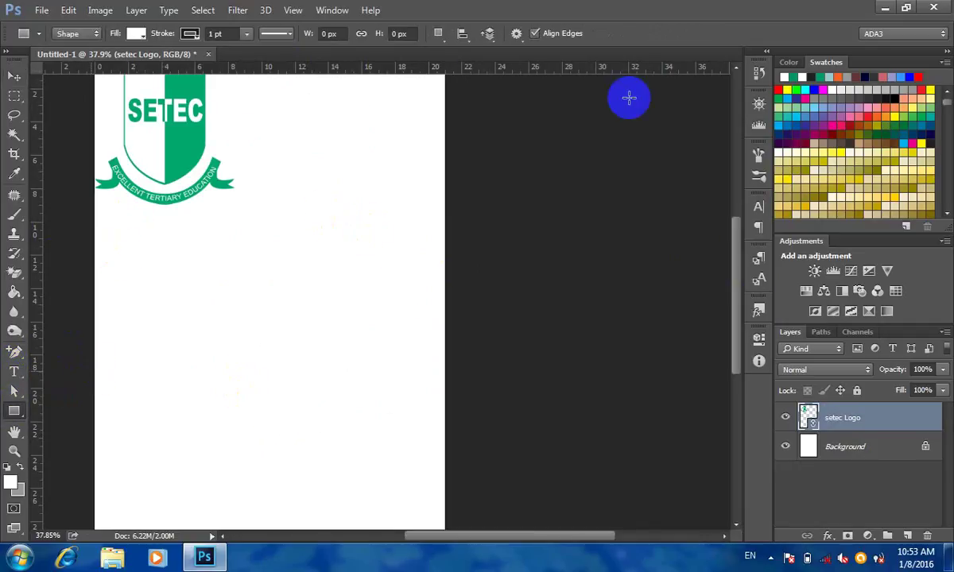
pyautogui.click(438, 33)
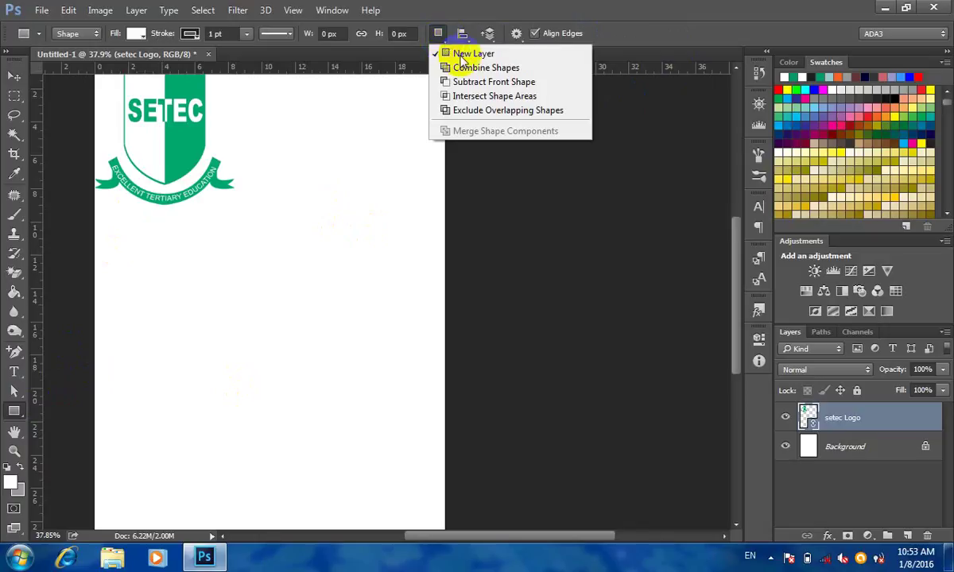
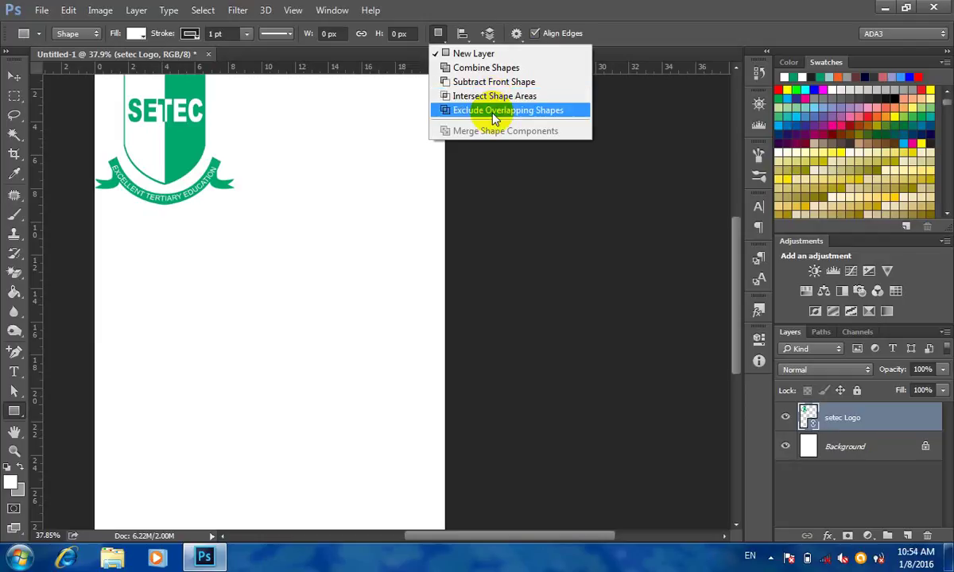
pyautogui.click(636, 8)
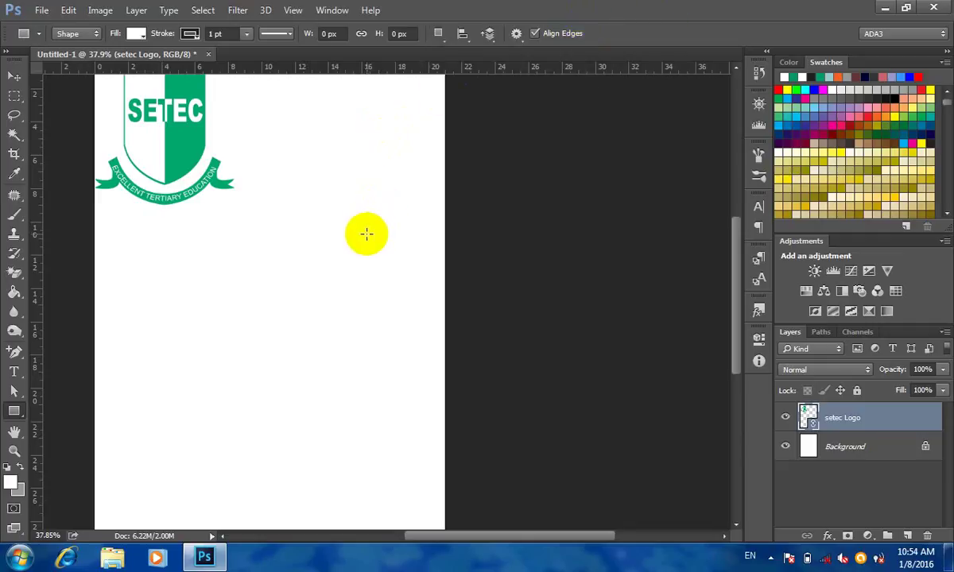
# - Draw a circle about 651 px in diameter with the Ellipse tool on the empty page below the reference logo
pyautogui.moveTo(375, 251); pyautogui.dragTo(445, 179)
pyautogui.scroll(1, 446, 179)
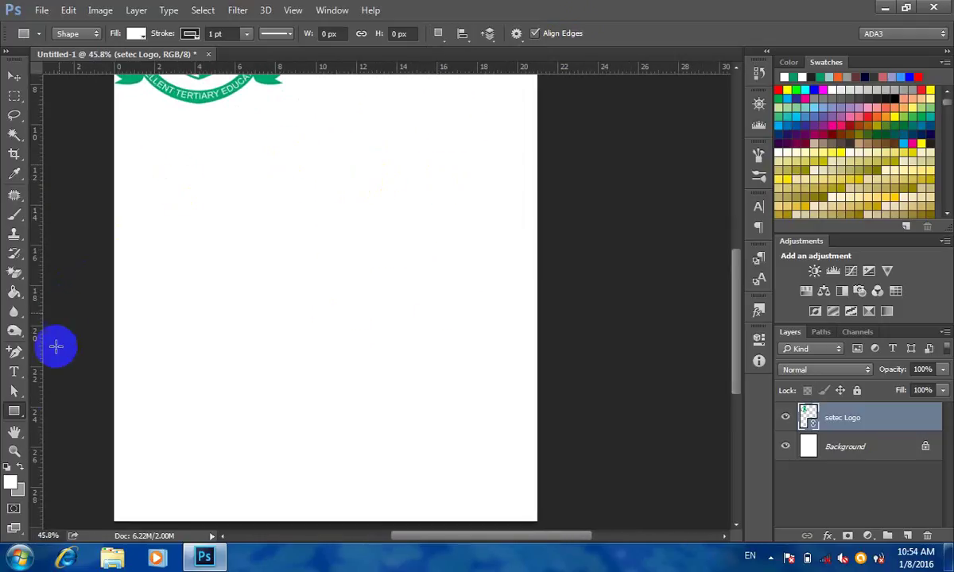
pyautogui.moveTo(23, 412); pyautogui.dragTo(72, 413)
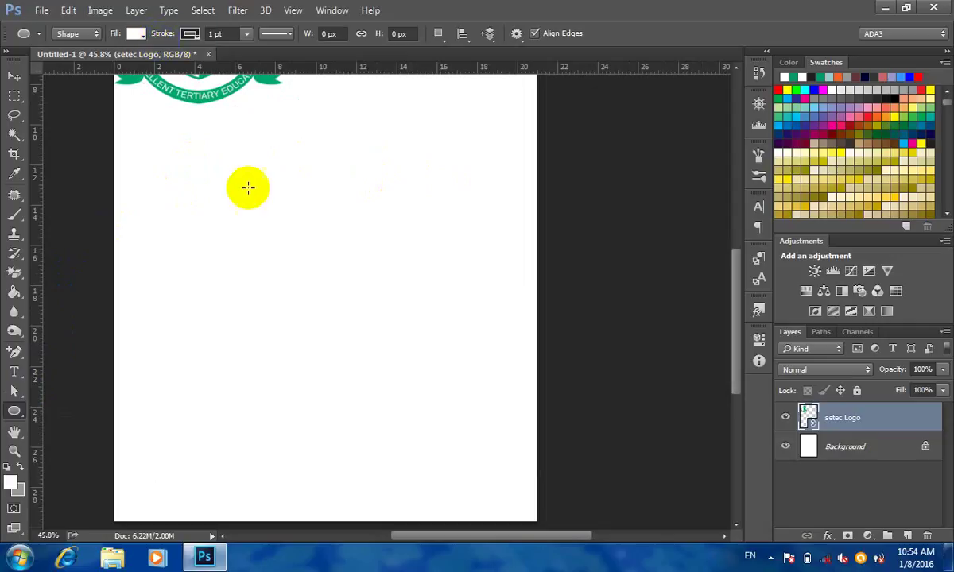
pyautogui.moveTo(192, 168); pyautogui.dragTo(428, 399)
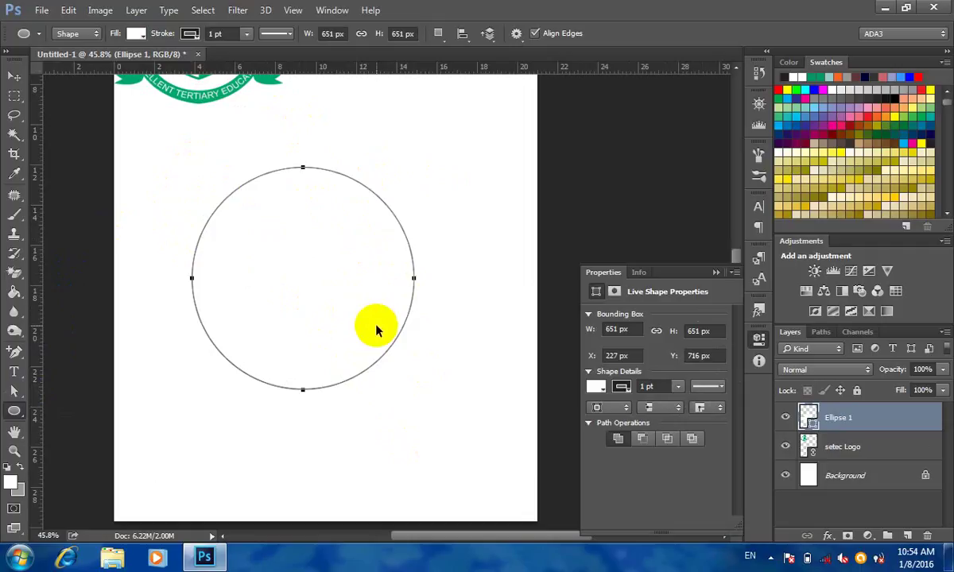
# - Scale the circle down to about 548 px and place horizontal guides at its top and bottom edges
pyautogui.hotkey('ctrl', 't')
pyautogui.moveTo(413, 388); pyautogui.dragTo(373, 353)
pyautogui.press('Return')
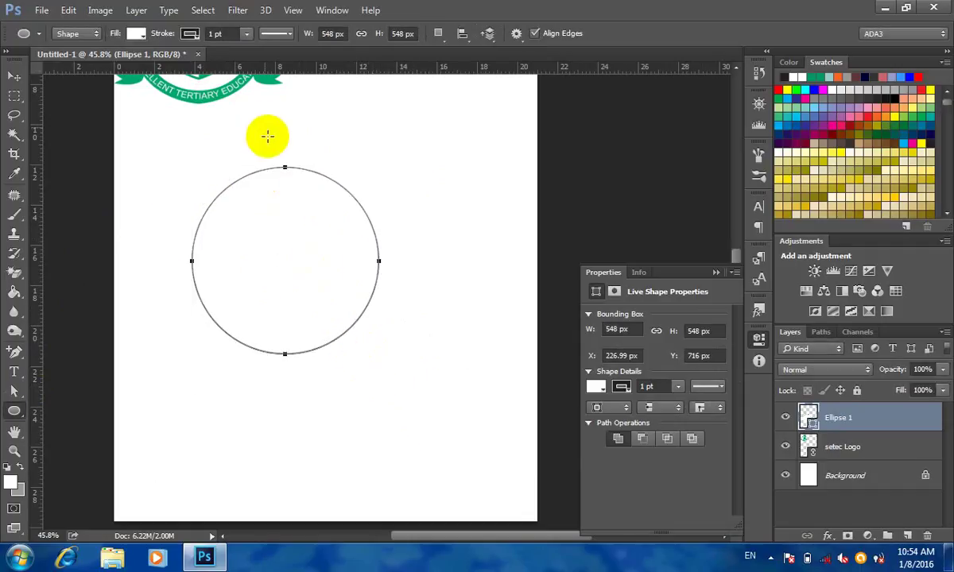
pyautogui.moveTo(313, 77); pyautogui.dragTo(347, 76)
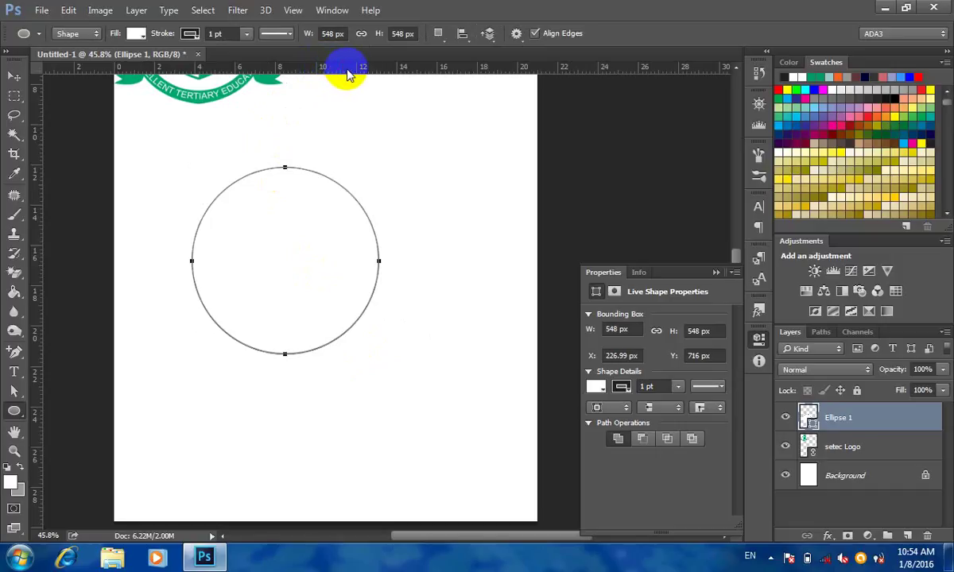
pyautogui.moveTo(347, 74); pyautogui.dragTo(363, 355)
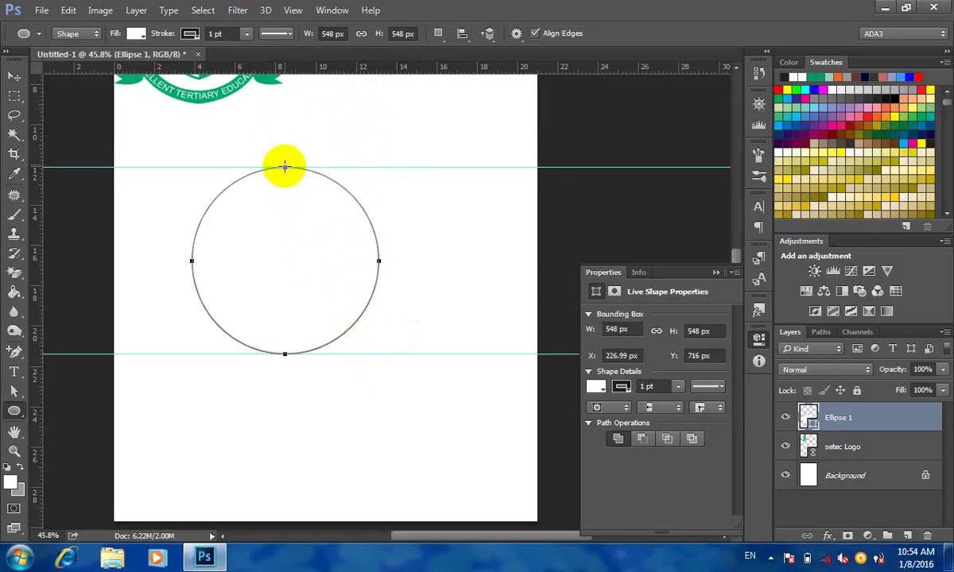
# - Try drawing a second overlapping circle of about 550 px on its own layer, and undo it
pyautogui.moveTo(284, 167); pyautogui.dragTo(473, 381)
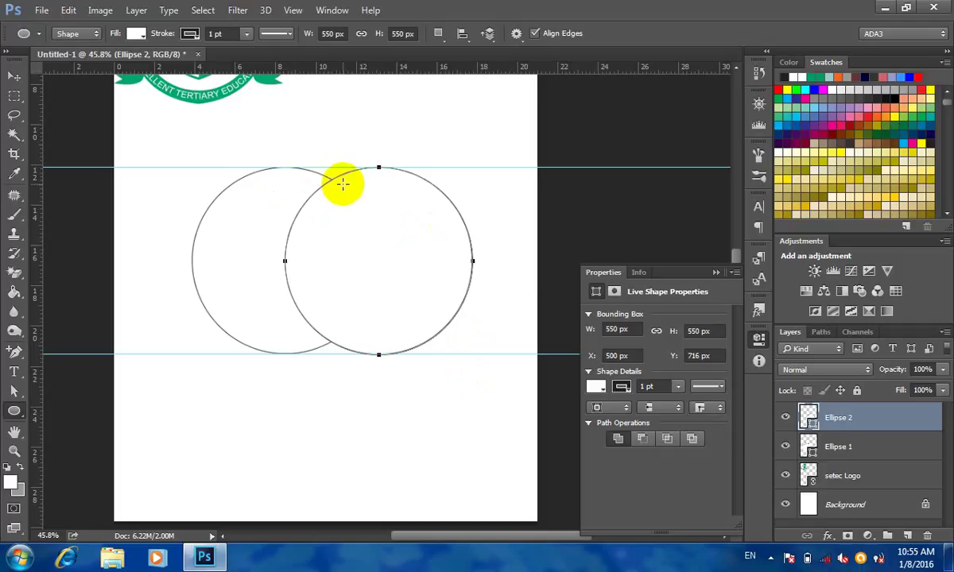
pyautogui.hotkey('ctrl', 'z')
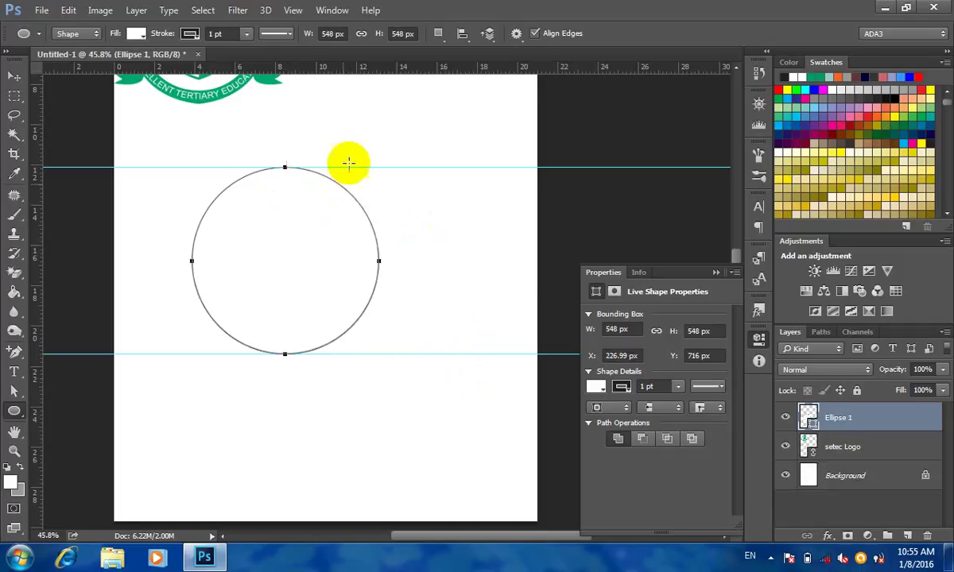
# - Use Combine Shapes to add a second 548 px circle between the guides, overlapping the first on the same layer
pyautogui.click(438, 33)
pyautogui.click(469, 68)
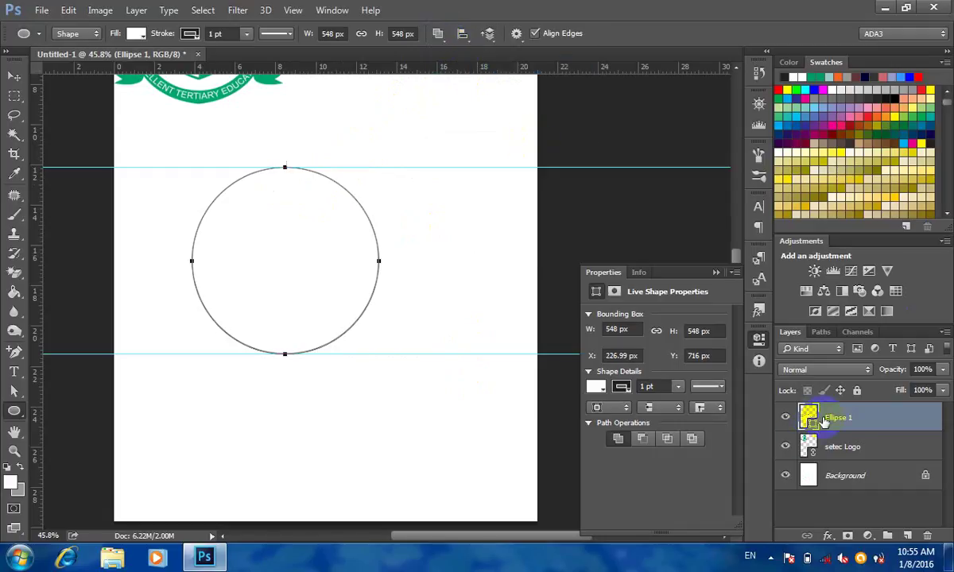
pyautogui.moveTo(285, 167); pyautogui.dragTo(473, 434)
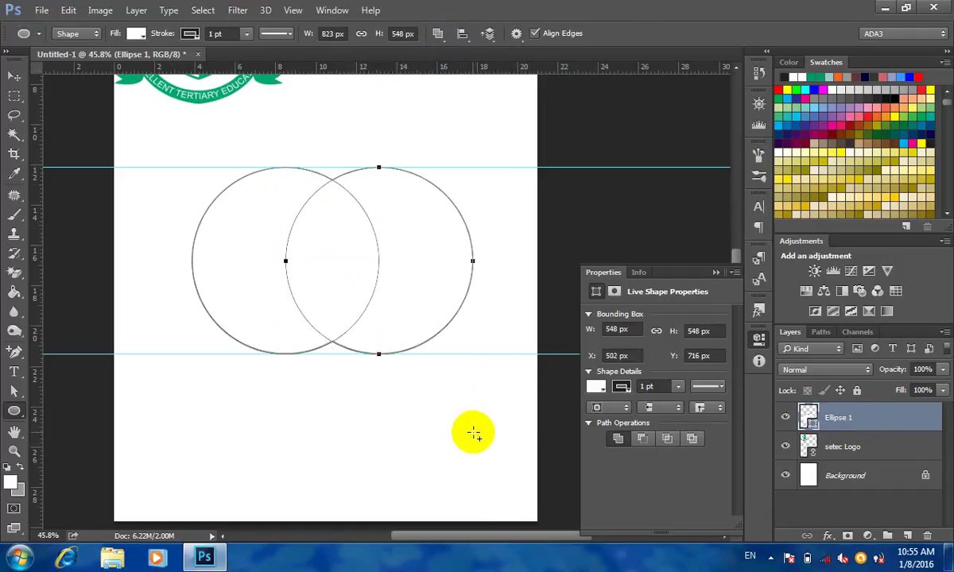
pyautogui.click(14, 77)
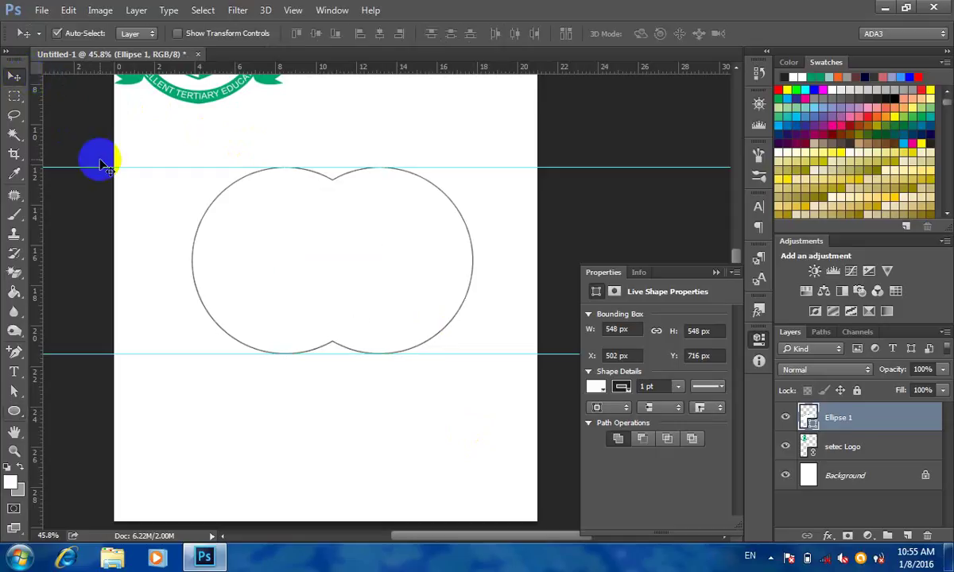
# - Move the lowest anchors of both circles straight down together until the combined shape is 705 px high
pyautogui.click(14, 391)
pyautogui.click(310, 327)
pyautogui.moveTo(310, 327); pyautogui.dragTo(239, 321)
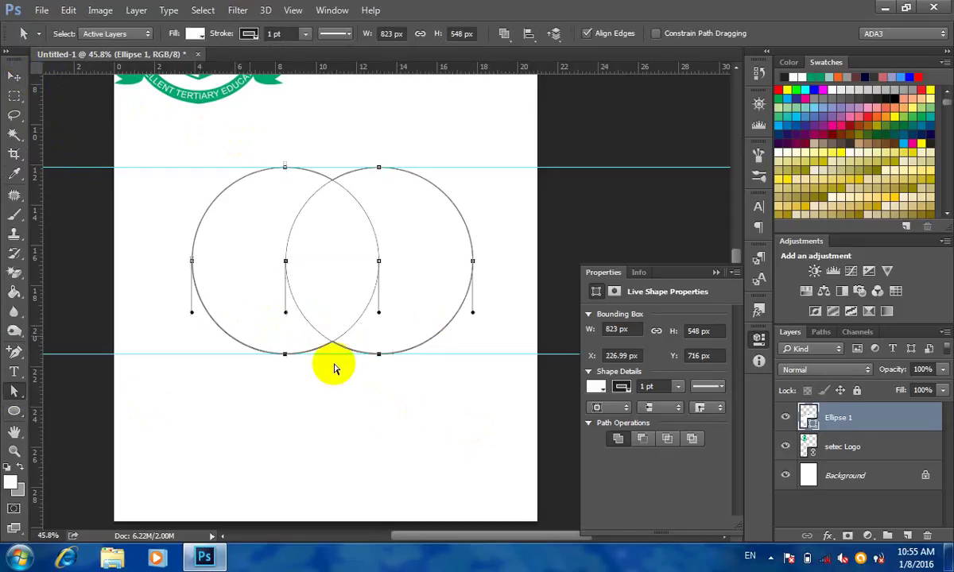
pyautogui.moveTo(380, 355); pyautogui.dragTo(379, 407)
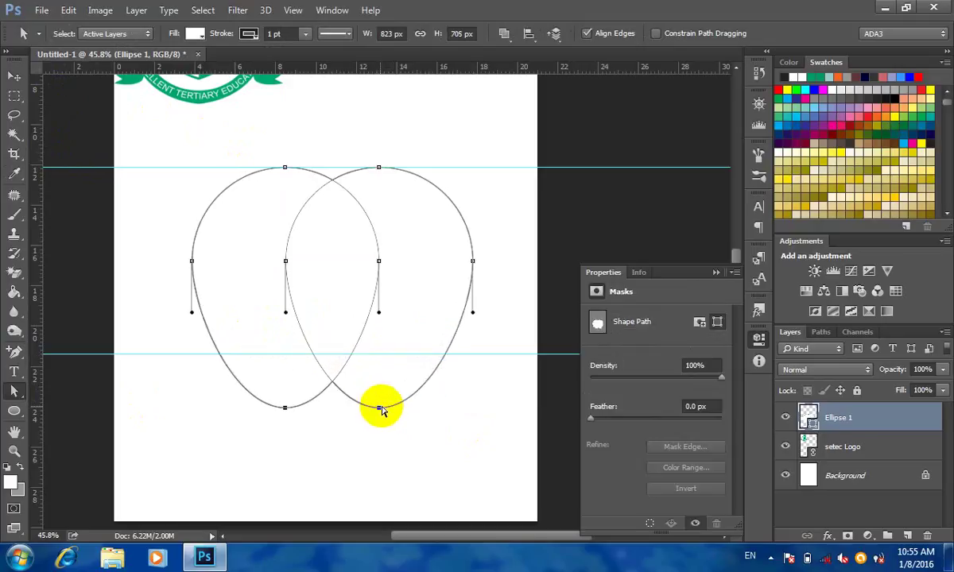
pyautogui.click(14, 77)
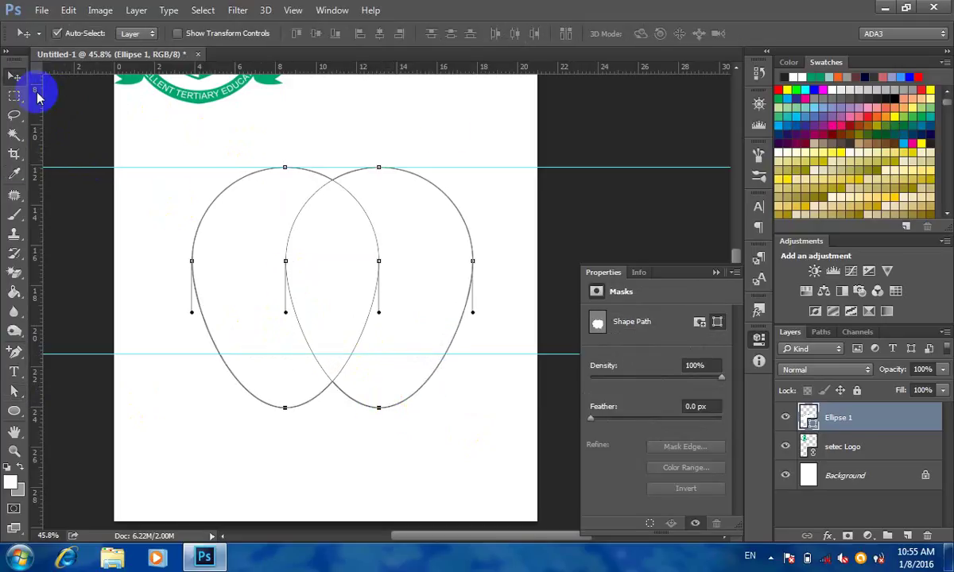
pyautogui.click(457, 119)
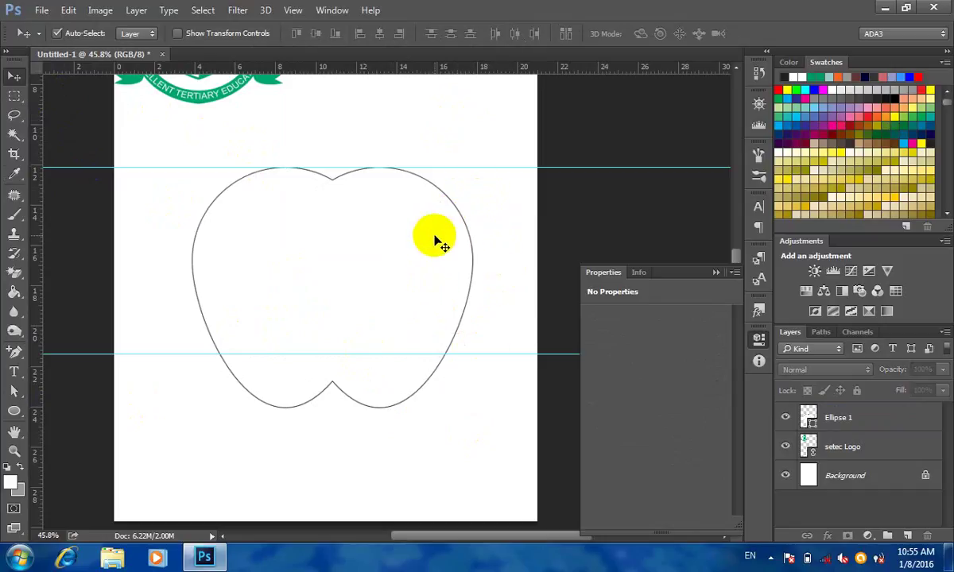
# - Use Subtract Front Shape on the Ellipse 1 layer to cut a bite from the upper right edge with a circle about 295 px wide
pyautogui.click(815, 413)
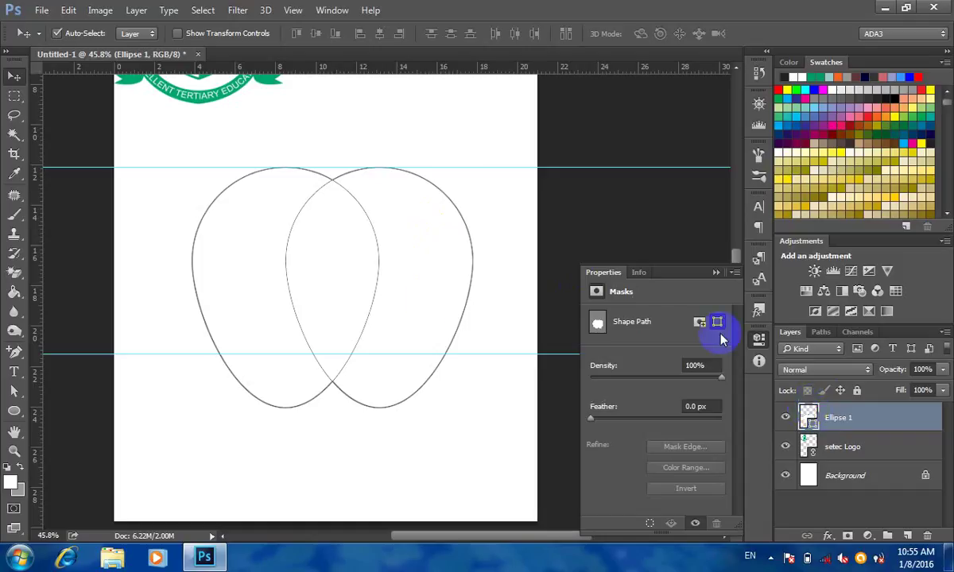
pyautogui.click(14, 411)
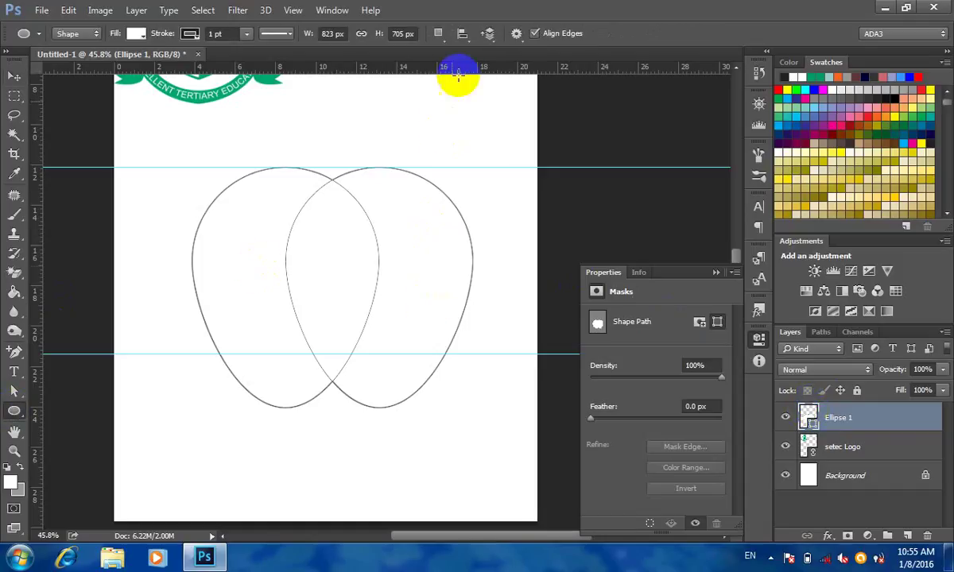
pyautogui.click(442, 44)
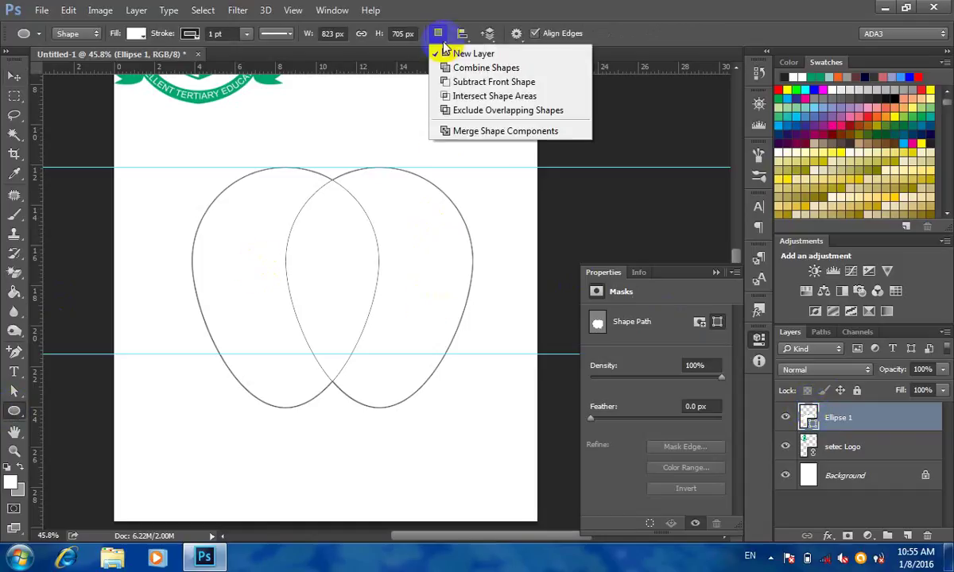
pyautogui.click(504, 82)
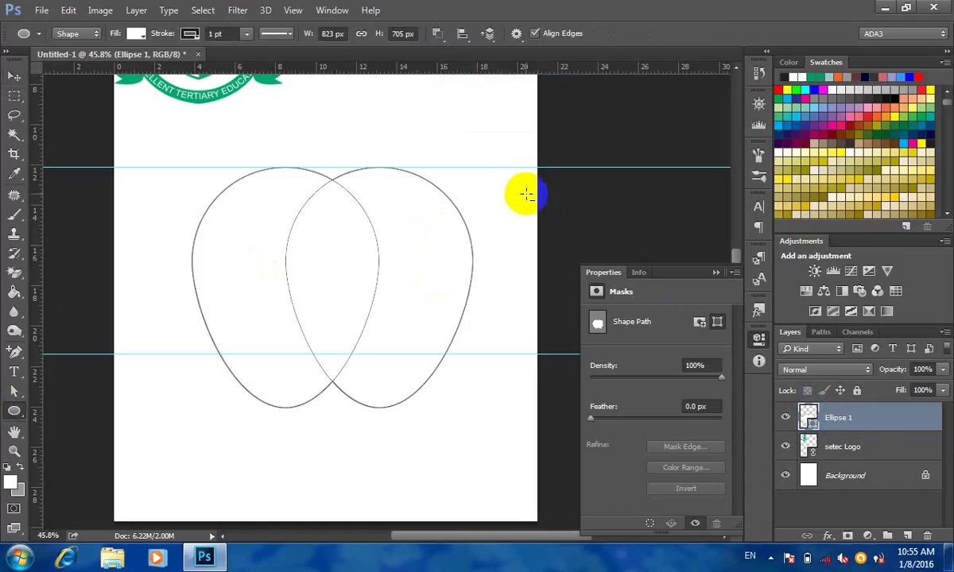
pyautogui.moveTo(525, 189); pyautogui.dragTo(428, 338)
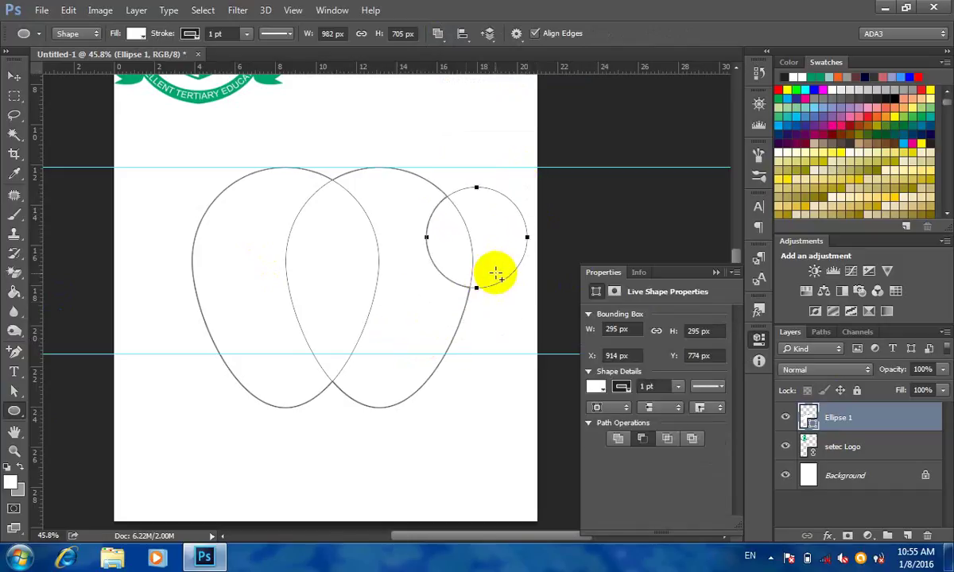
pyautogui.click(15, 77)
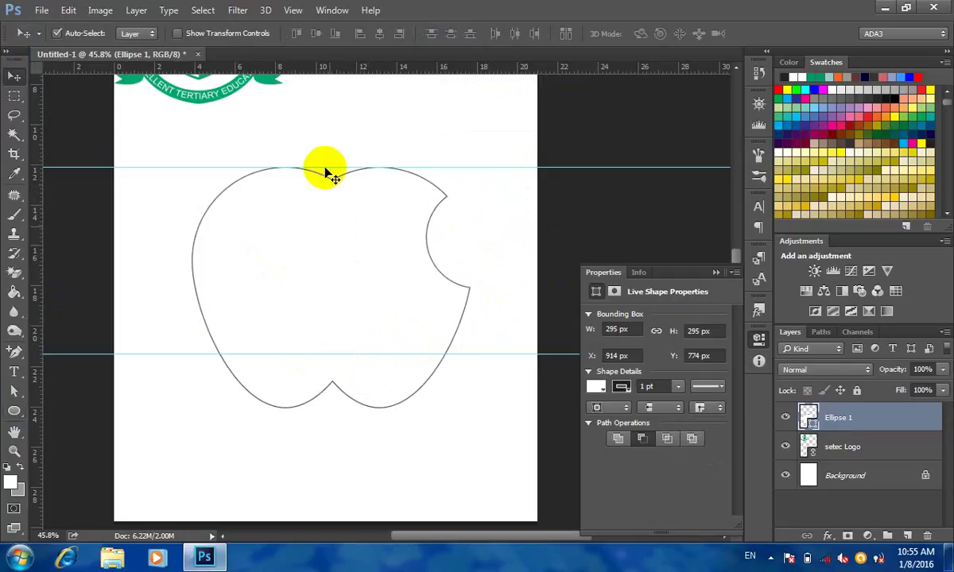
# - Draw an upright ellipse about 106 by 208 px on its own layer for the leaf and center it above the apple's top notch
pyautogui.click(14, 409)
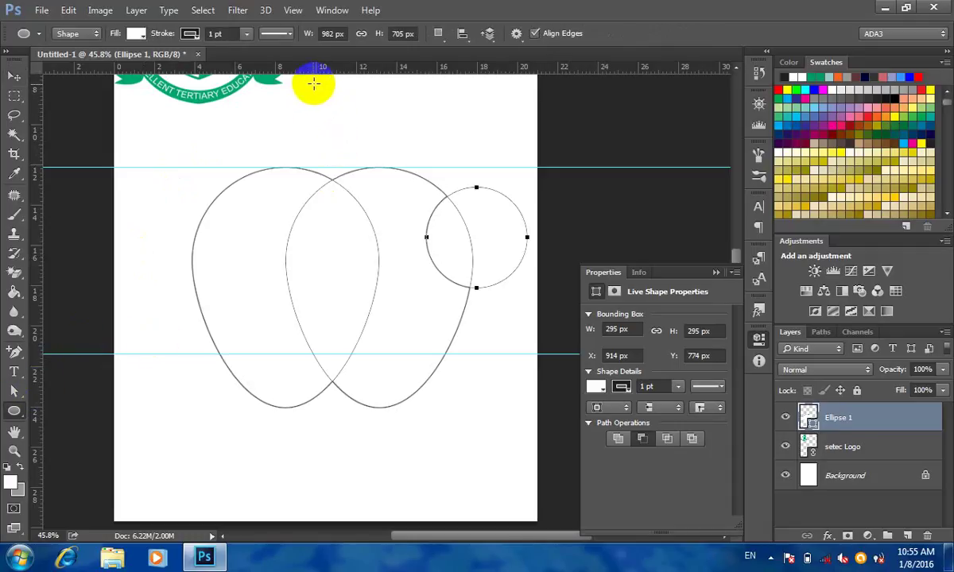
pyautogui.moveTo(311, 97)
pyautogui.mouseDown()
pyautogui.moveTo(351, 147)
pyautogui.moveTo(347, 167)
pyautogui.mouseUp()
pyautogui.click(15, 76)
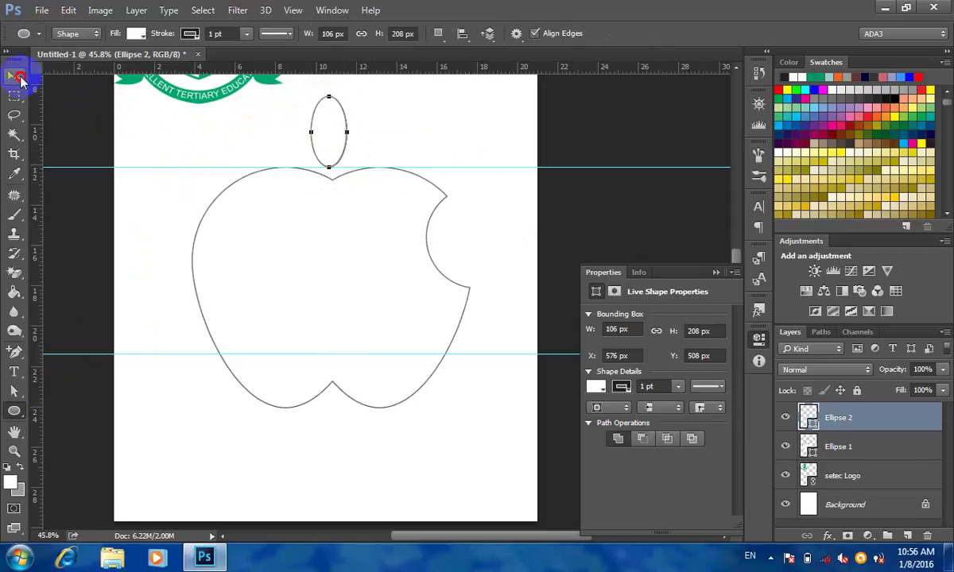
pyautogui.moveTo(325, 127); pyautogui.dragTo(332, 123)
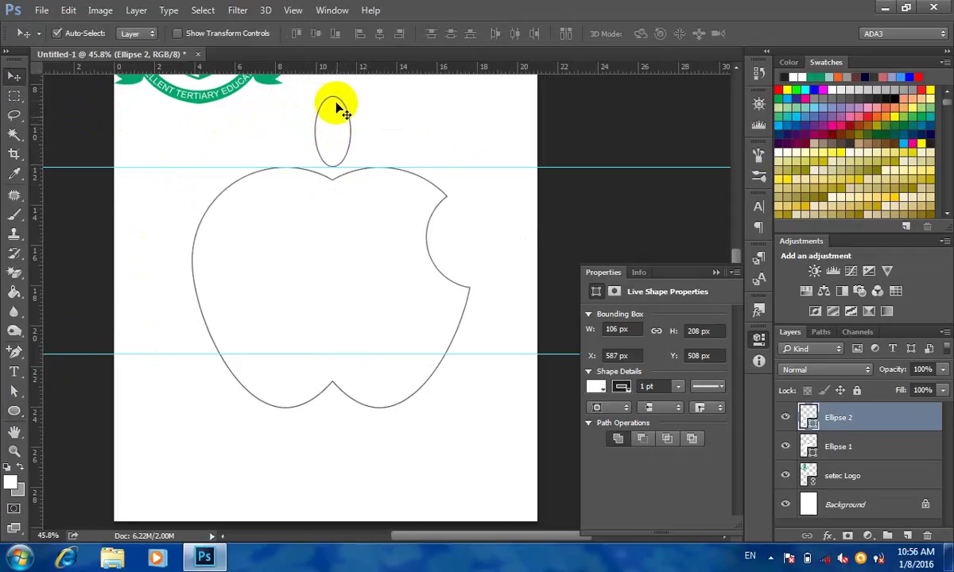
# - Activate the Convert Point tool for the anchor points of the leaf ellipse above the apple
pyautogui.click(14, 351)
pyautogui.click(80, 407)
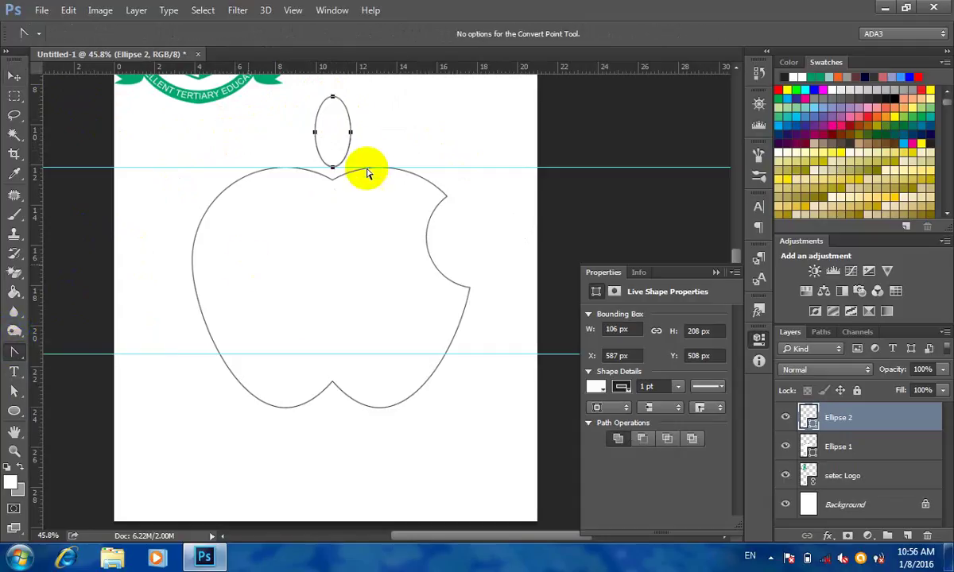
# - Convert the top and bottom anchor points of the small ellipse above the apple to sharp corners, forming a leaf
pyautogui.click(332, 97)
pyautogui.click(333, 166)
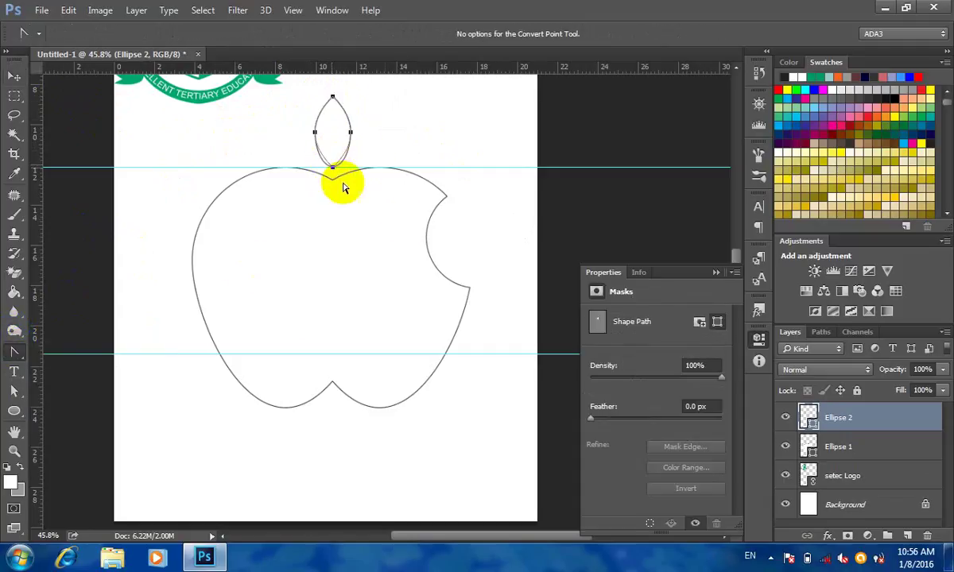
pyautogui.click(14, 76)
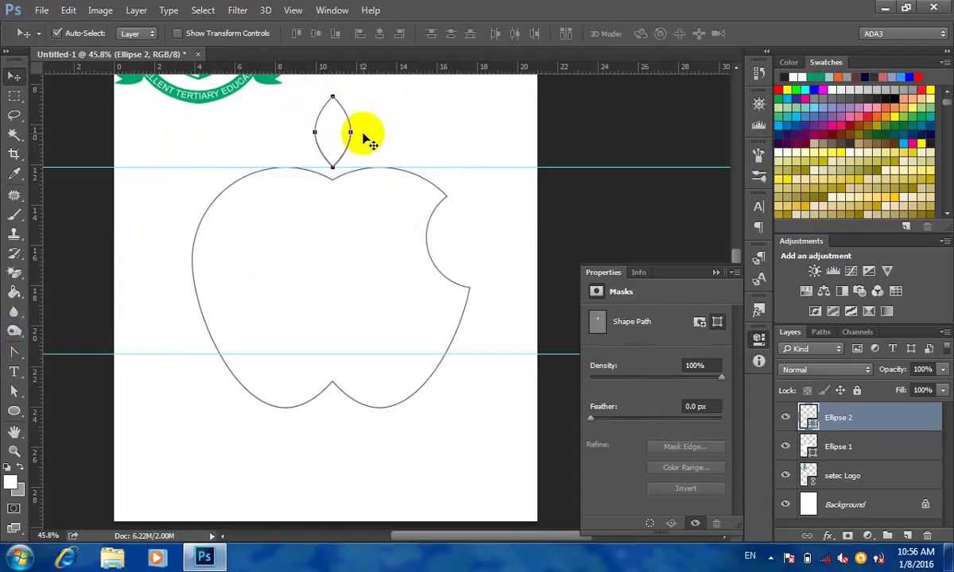
pyautogui.click(417, 119)
pyautogui.click(330, 133)
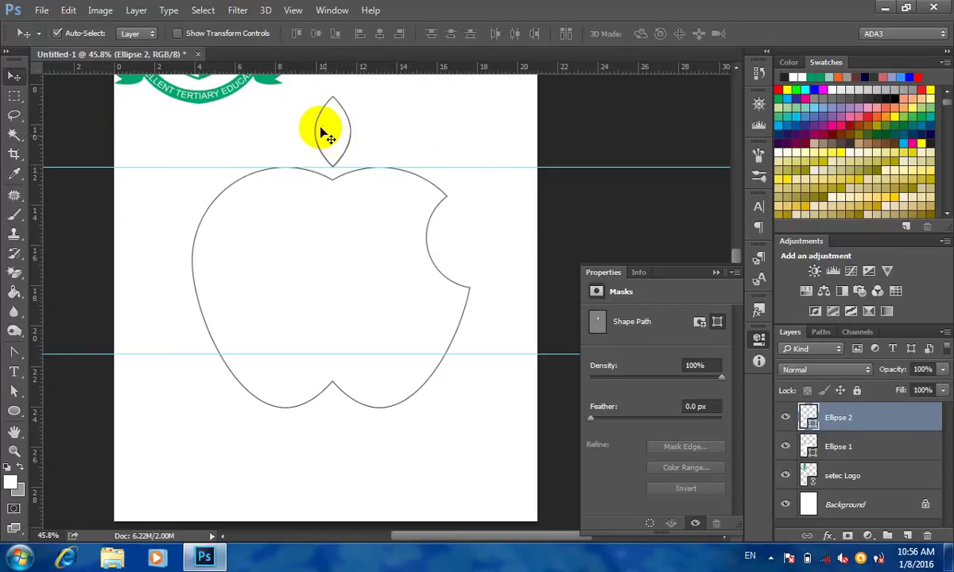
pyautogui.hotkey('ctrl', 't')
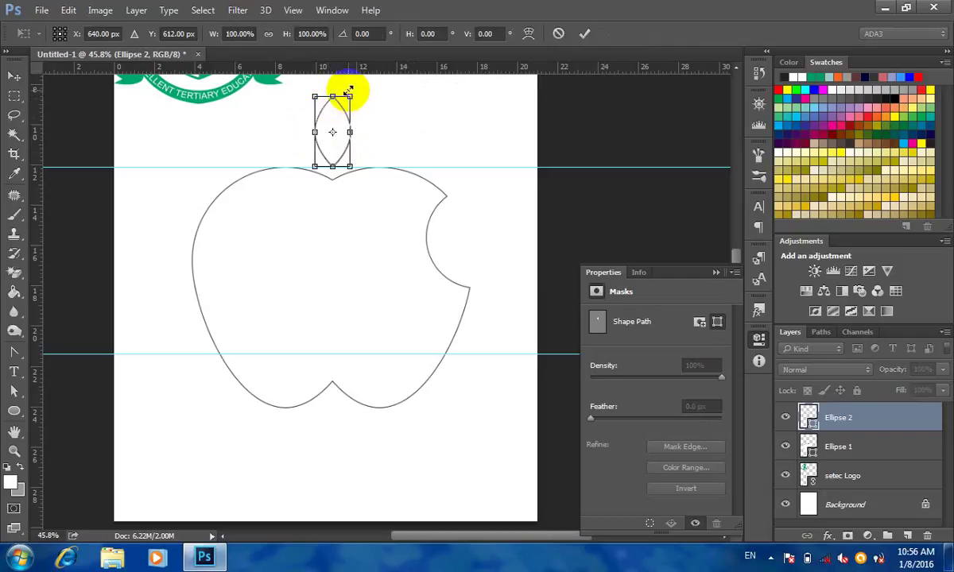
pyautogui.moveTo(369, 98); pyautogui.dragTo(378, 144)
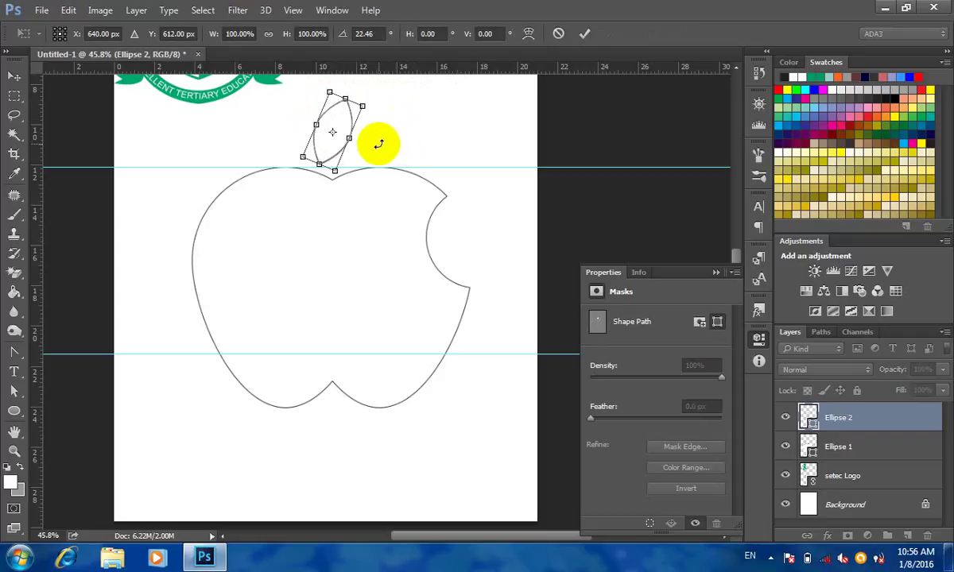
pyautogui.press('Escape')
# - Rotate the leaf about 29.6° clockwise around a pivot placed at its bottom tip
pyautogui.hotkey('ctrl', 't')
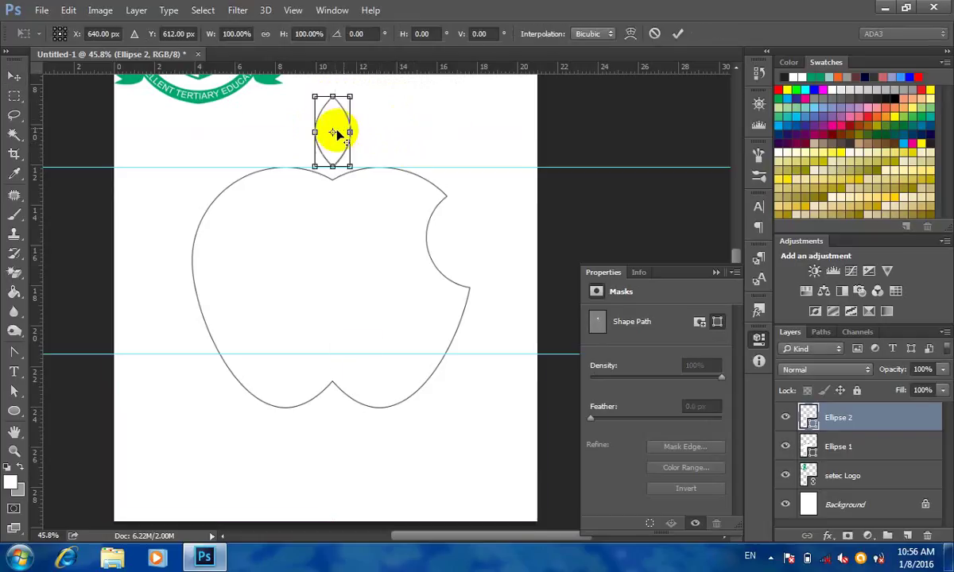
pyautogui.moveTo(333, 138); pyautogui.dragTo(335, 165)
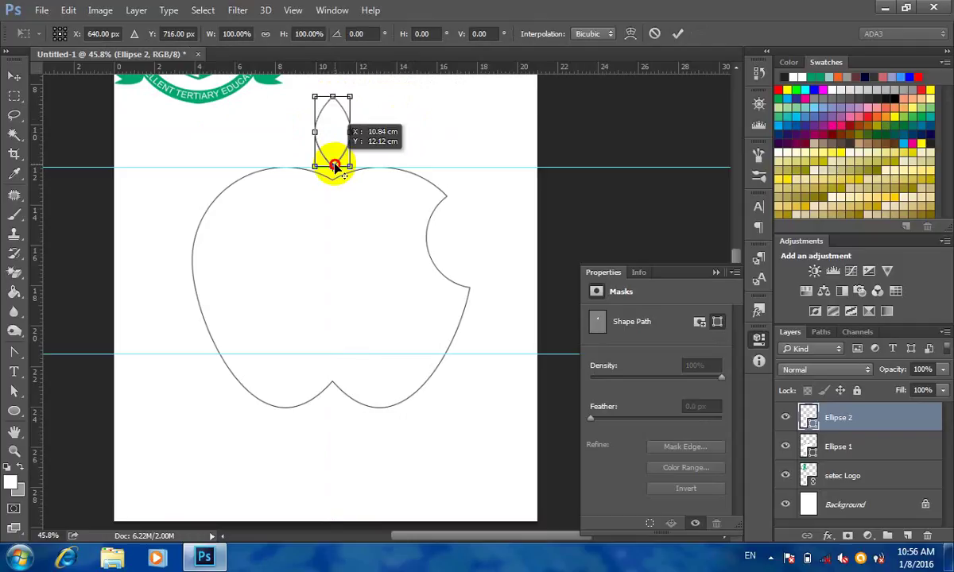
pyautogui.moveTo(398, 103); pyautogui.dragTo(466, 138)
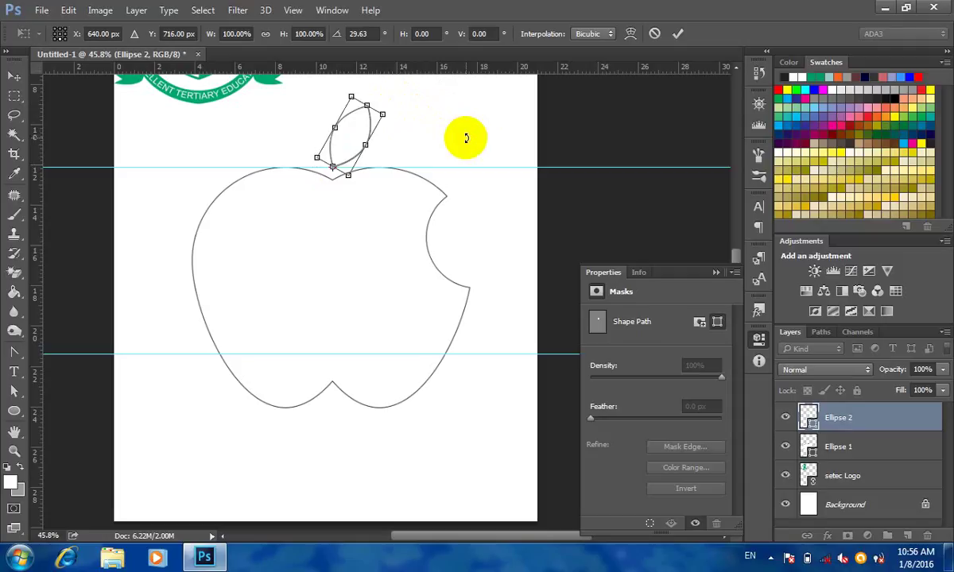
pyautogui.press('Return')
# - Move the SETEC logo to the right, to about X 1.89 cm and Y 1.04 cm
pyautogui.scroll(-3, 282, 193)
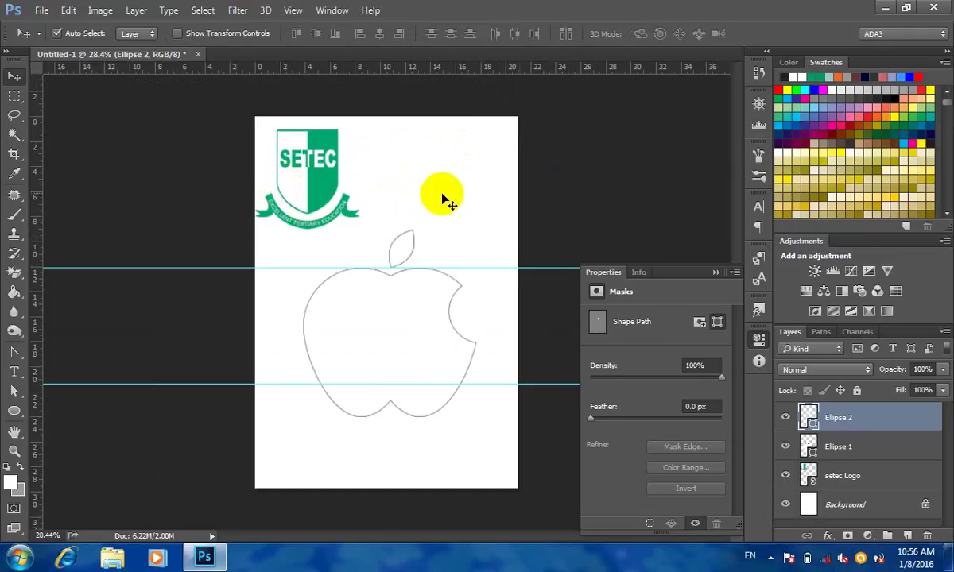
pyautogui.scroll(4, 425, 285)
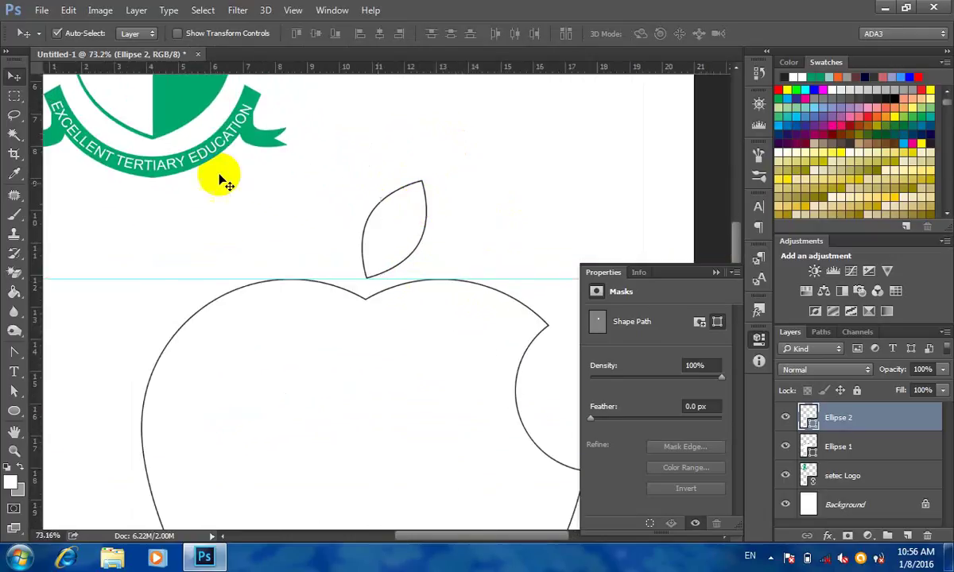
pyautogui.scroll(-2, 374, 203)
pyautogui.scroll(2, 350, 151)
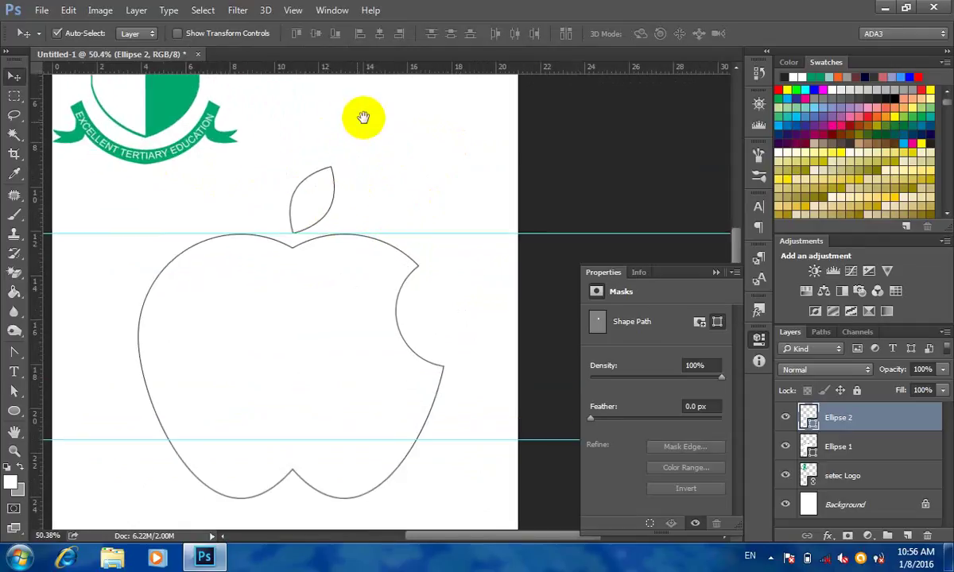
pyautogui.moveTo(367, 117); pyautogui.dragTo(347, 249)
pyautogui.moveTo(153, 163); pyautogui.dragTo(204, 179)
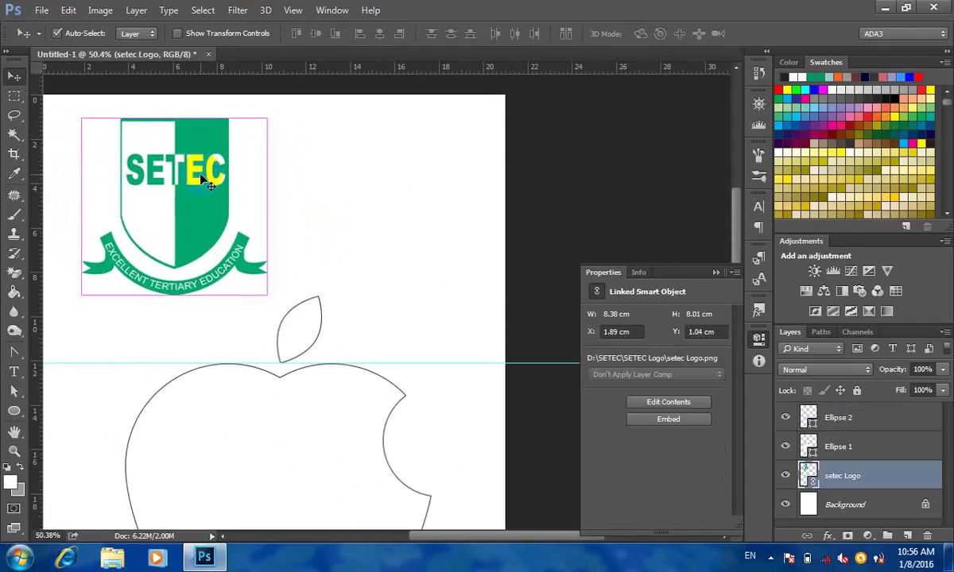
# - Try to rotate the SETEC logo about 22.9° clockwise around a pivot moved to its bottom centre
pyautogui.hotkey('ctrl', 't')
pyautogui.moveTo(280, 108); pyautogui.dragTo(291, 110)
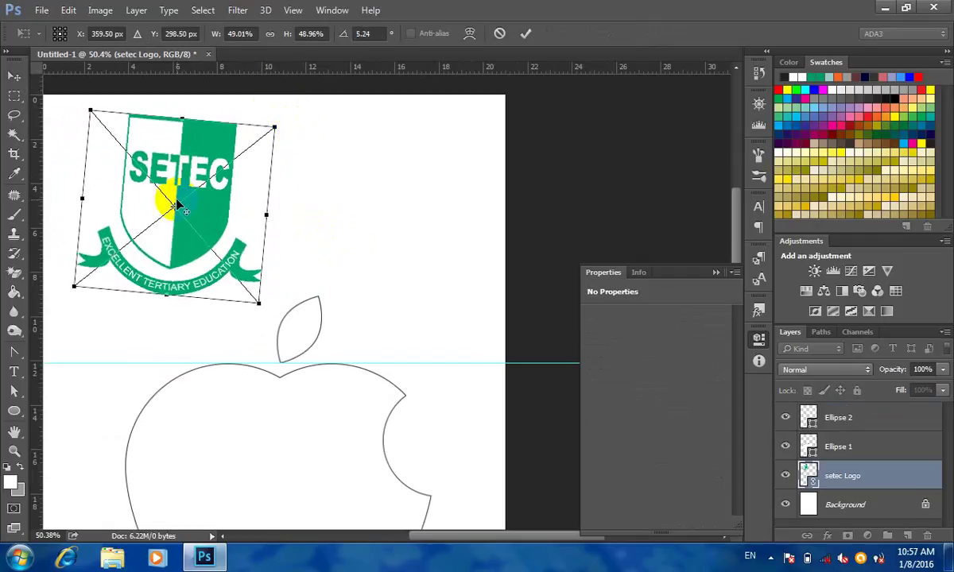
pyautogui.hotkey('ctrl', 'z')
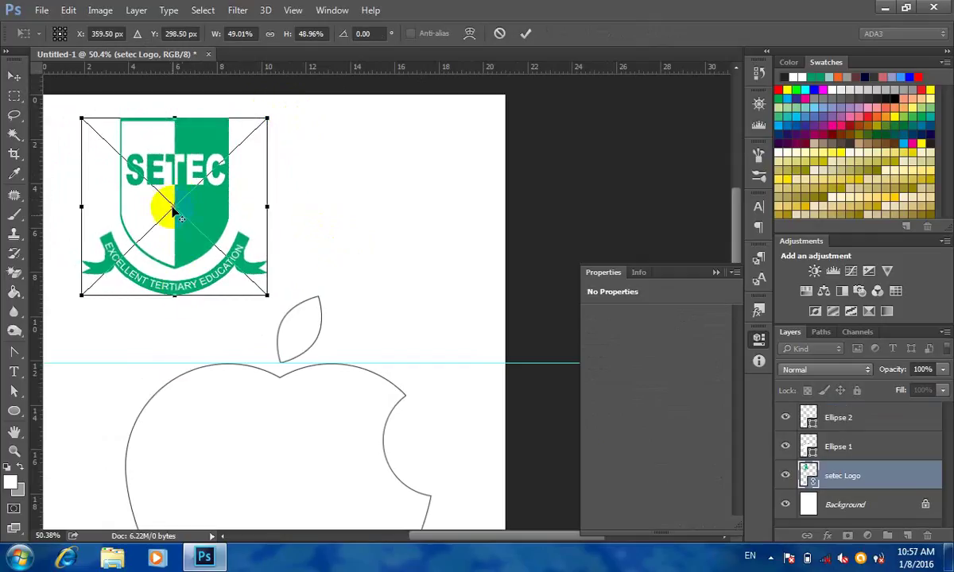
pyautogui.moveTo(173, 209); pyautogui.dragTo(179, 299)
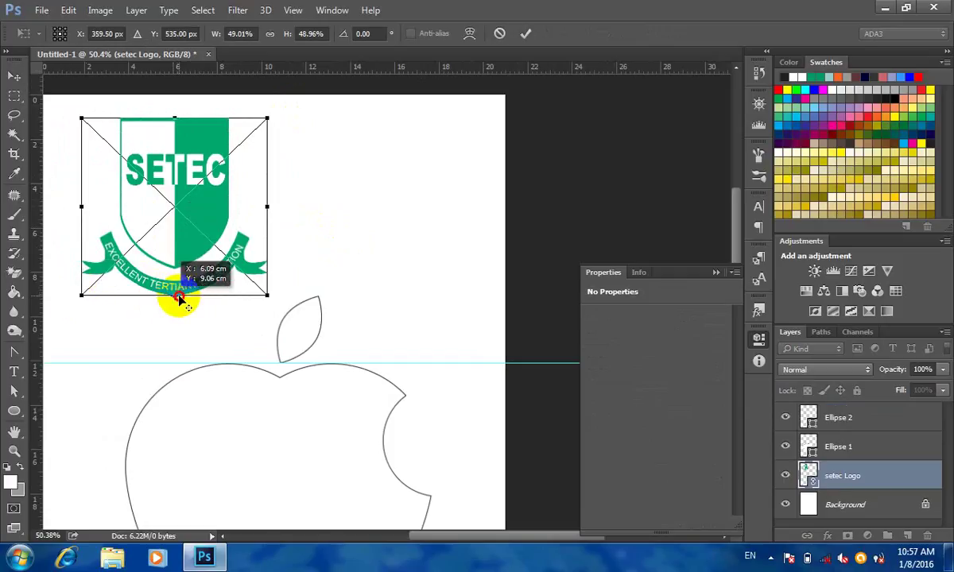
pyautogui.moveTo(354, 121); pyautogui.dragTo(509, 168)
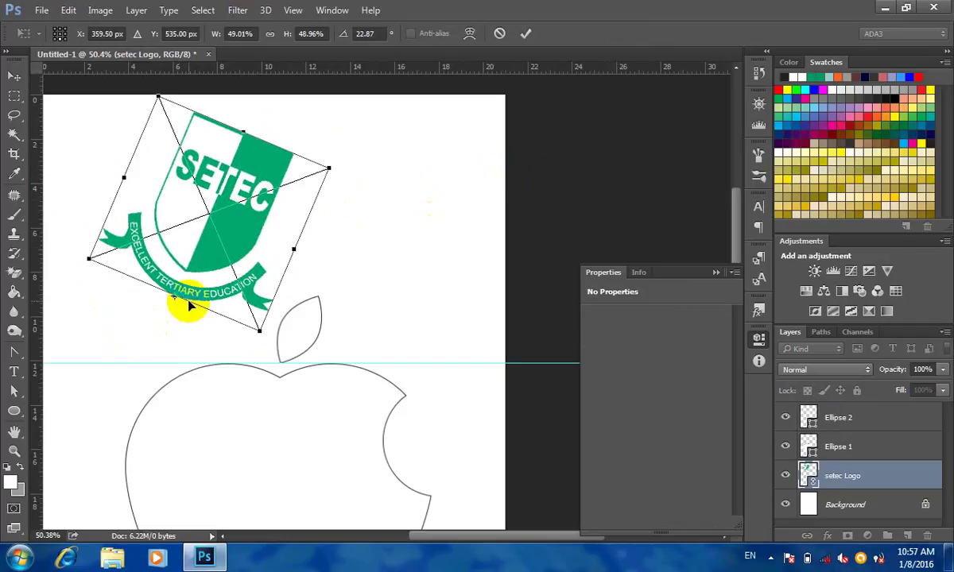
pyautogui.press('Escape')
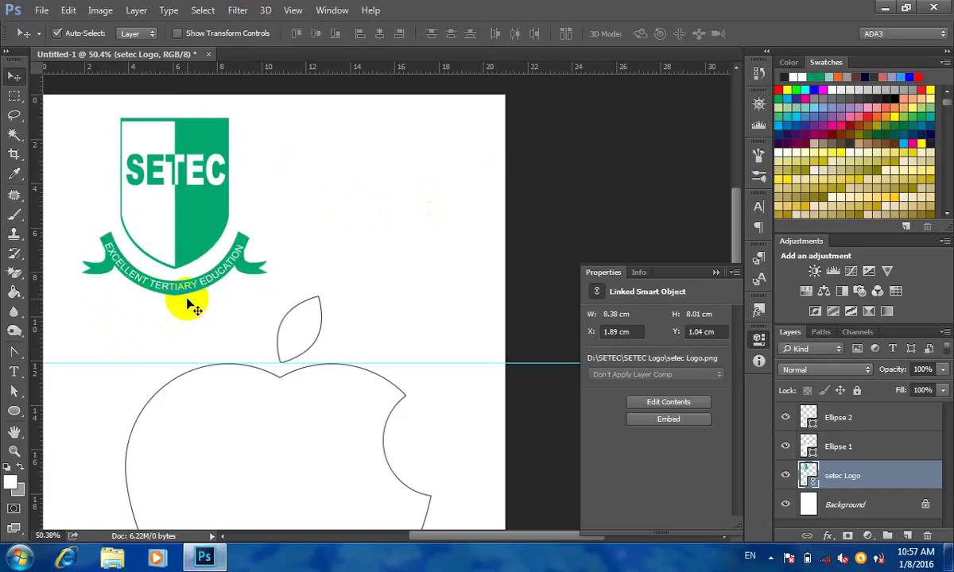
pyautogui.scroll(-1, 310, 176)
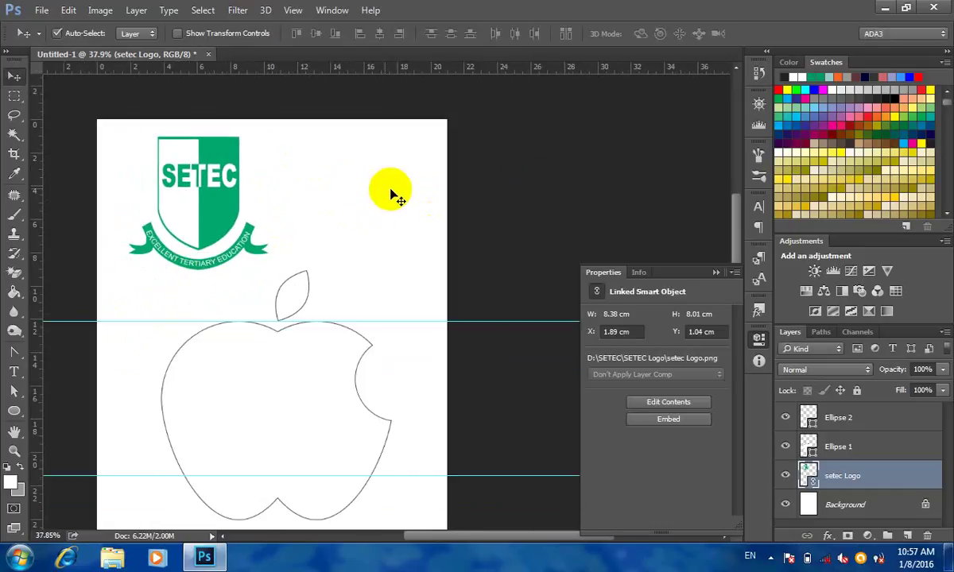
pyautogui.moveTo(411, 188); pyautogui.dragTo(213, 395)
pyautogui.press('Delete')
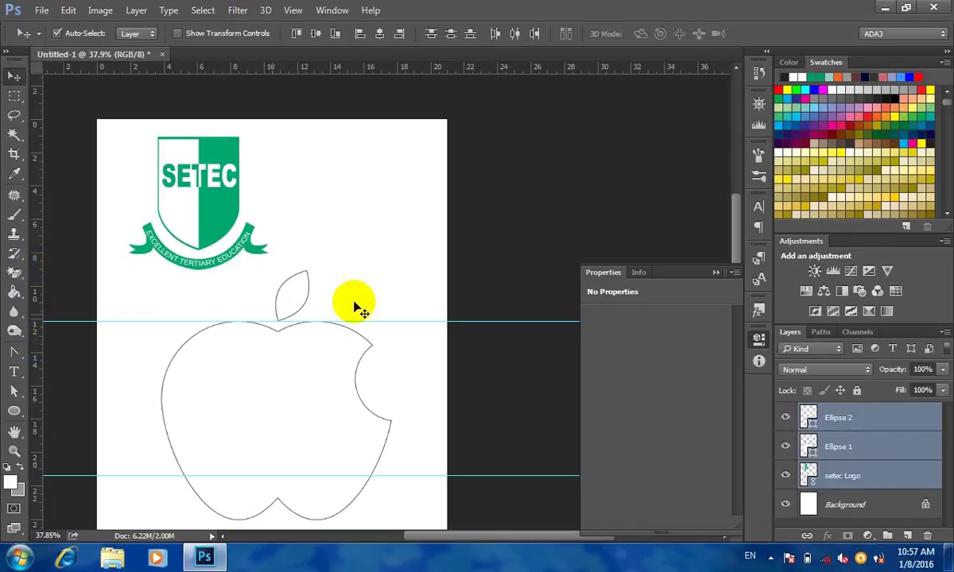
# - Draw a circle about 258 px in diameter on the blank area to the right of the SETEC logo
pyautogui.scroll(2, 382, 199)
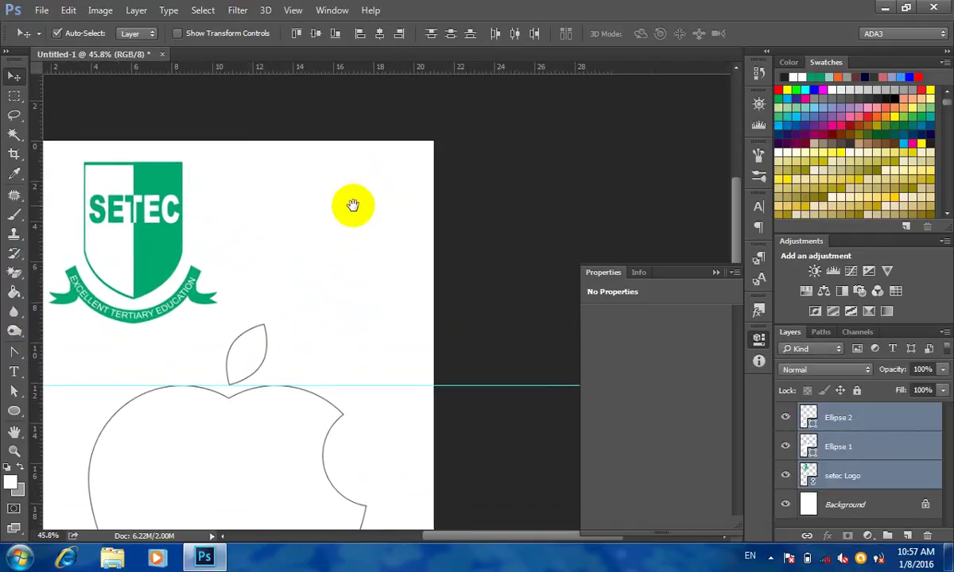
pyautogui.moveTo(355, 187); pyautogui.dragTo(329, 257)
pyautogui.click(14, 411)
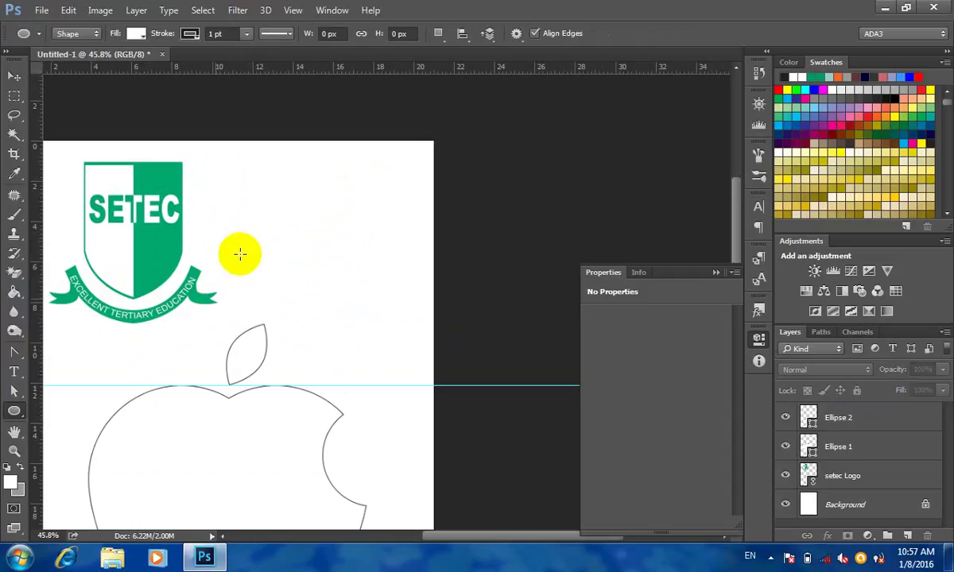
pyautogui.moveTo(271, 178); pyautogui.dragTo(359, 359)
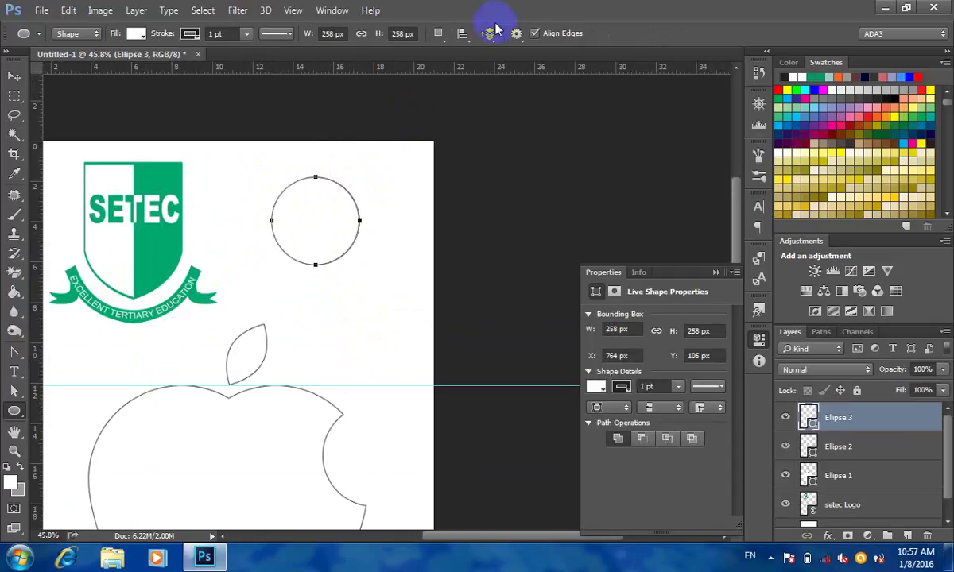
# - Intersect the circle with a second overlapping circle about 266 px in diameter, and move the resulting leaf shape above the apple's leaf
pyautogui.click(438, 32)
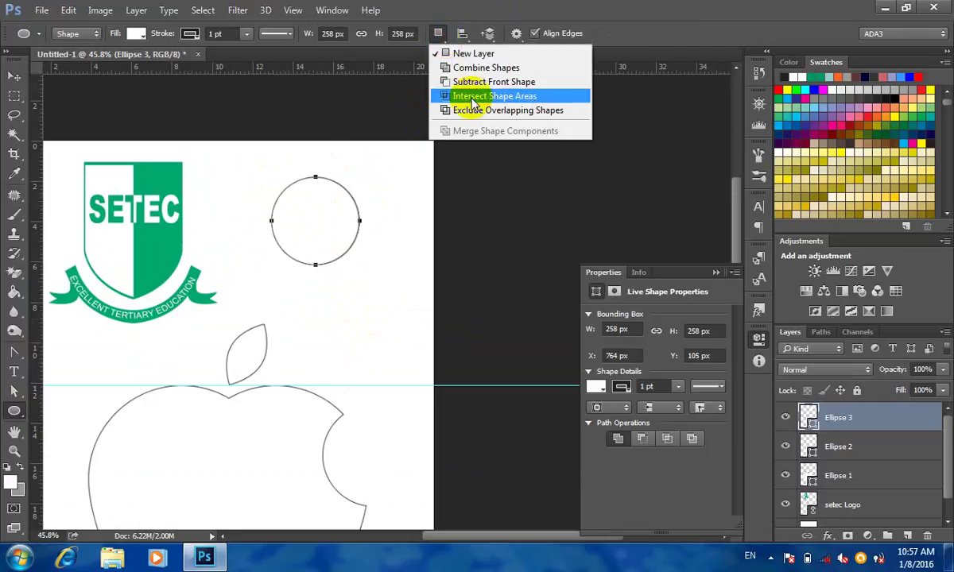
pyautogui.click(472, 97)
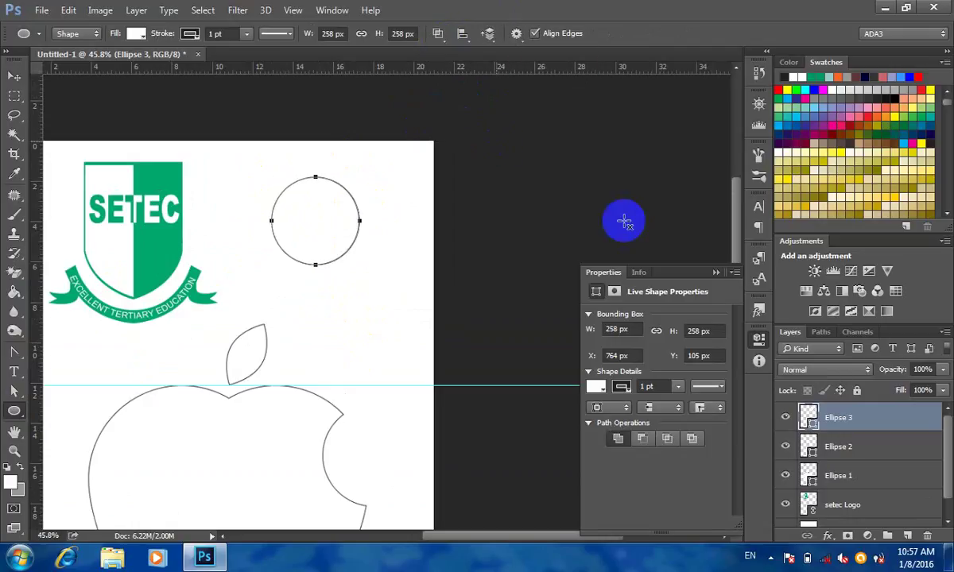
pyautogui.click(850, 448)
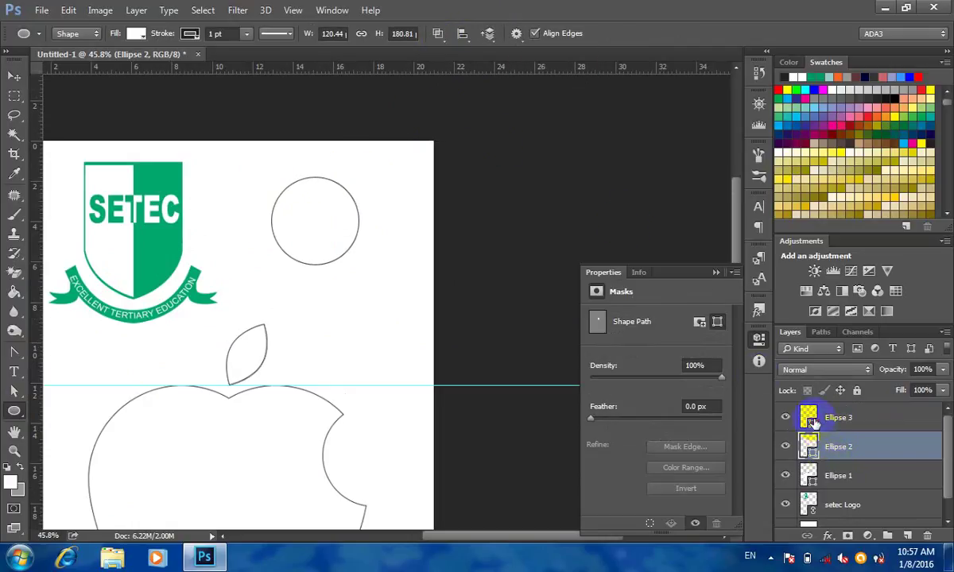
pyautogui.click(812, 424)
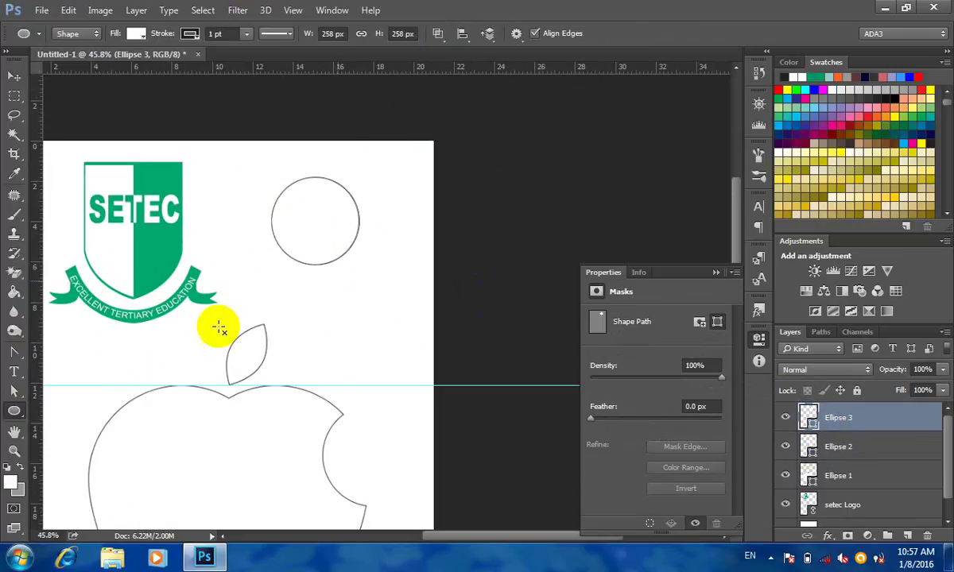
pyautogui.click(438, 36)
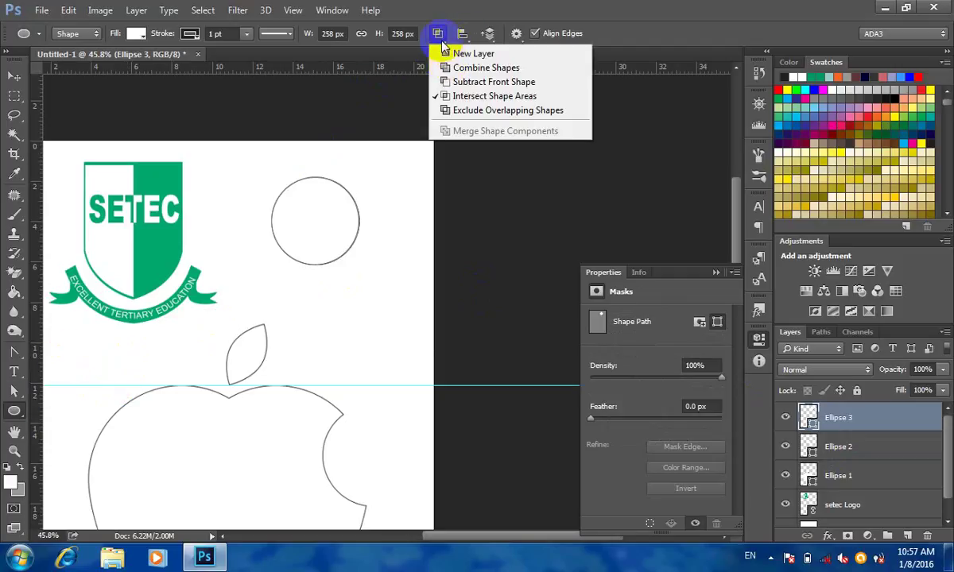
pyautogui.click(455, 95)
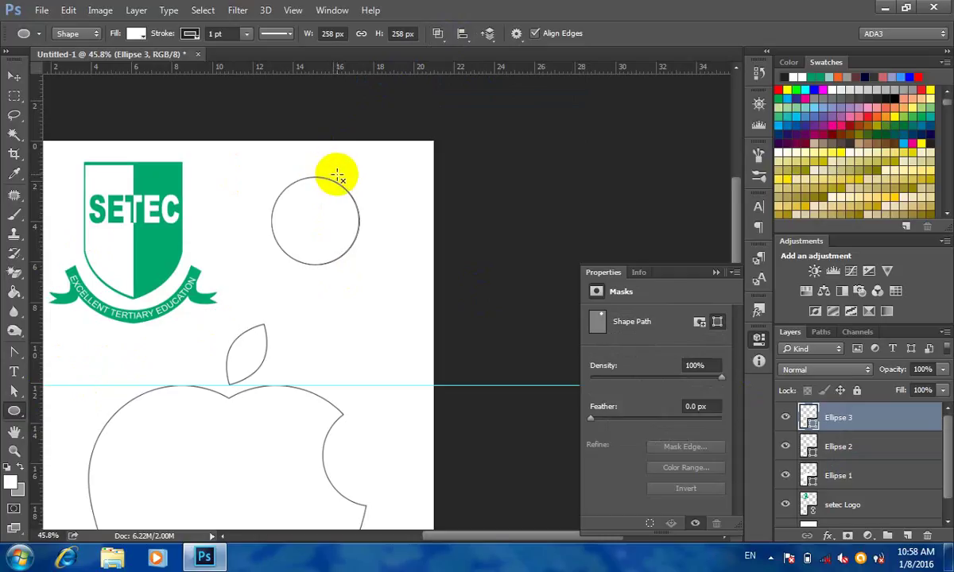
pyautogui.moveTo(331, 174); pyautogui.dragTo(422, 321)
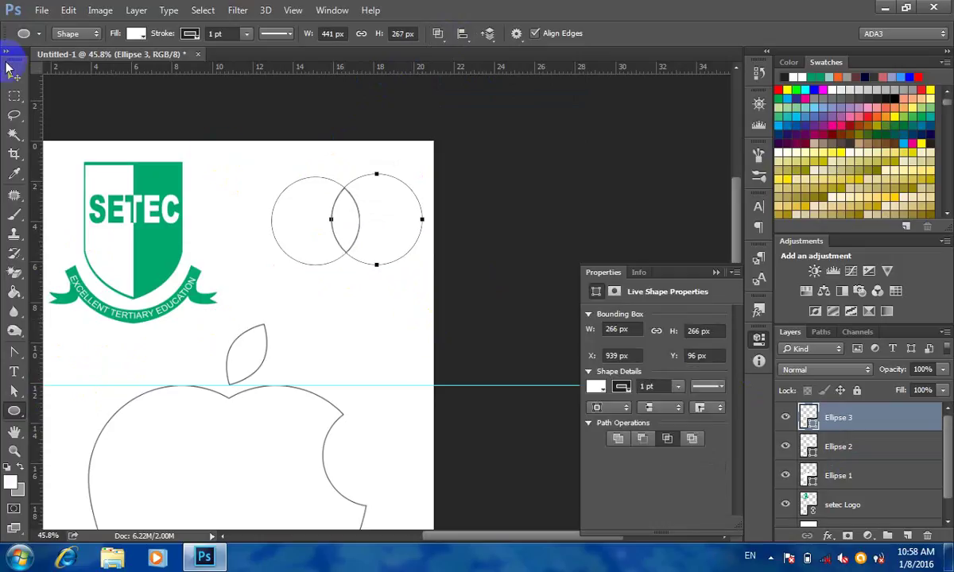
pyautogui.click(14, 76)
pyautogui.moveTo(345, 208); pyautogui.dragTo(238, 274)
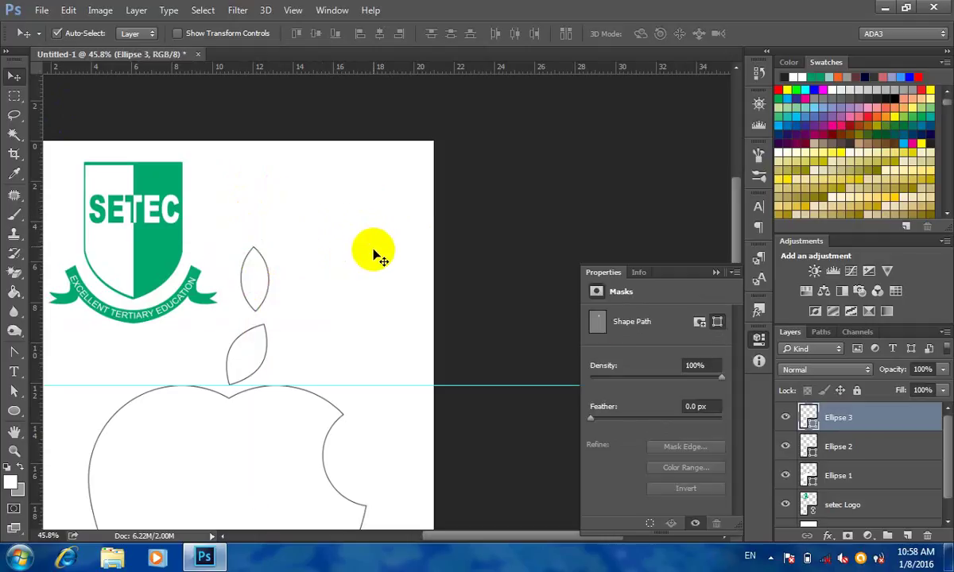
# - Delete the apple and both leaf shapes, keeping the SETEC logo
pyautogui.scroll(-4, 373, 262)
pyautogui.scroll(2, 373, 266)
pyautogui.moveTo(461, 158); pyautogui.dragTo(405, 319)
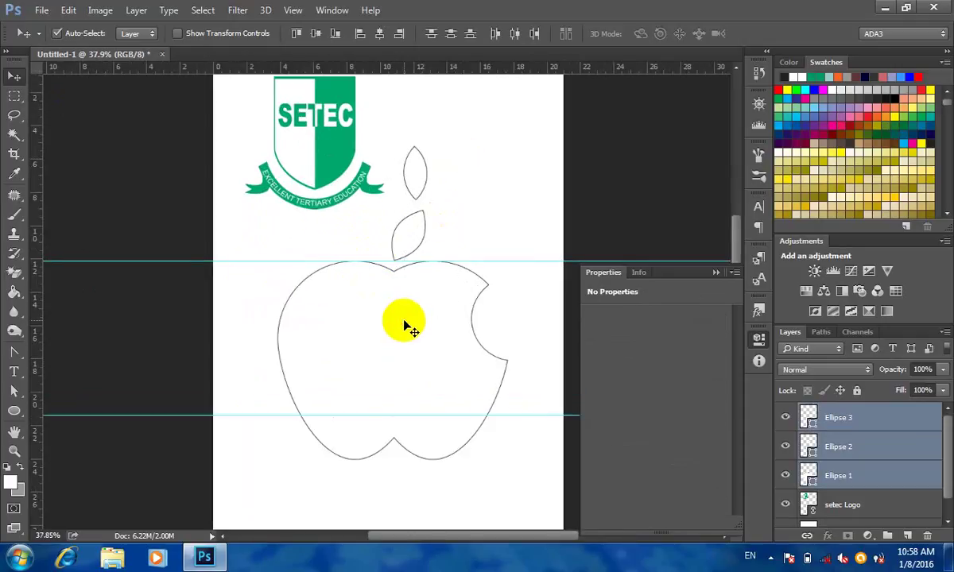
pyautogui.press('Delete')
# - Draw a circle about 784 px in diameter starting at the upper guide below the logo, and fill it with magenta
pyautogui.moveTo(466, 282); pyautogui.dragTo(297, 256)
pyautogui.click(13, 413)
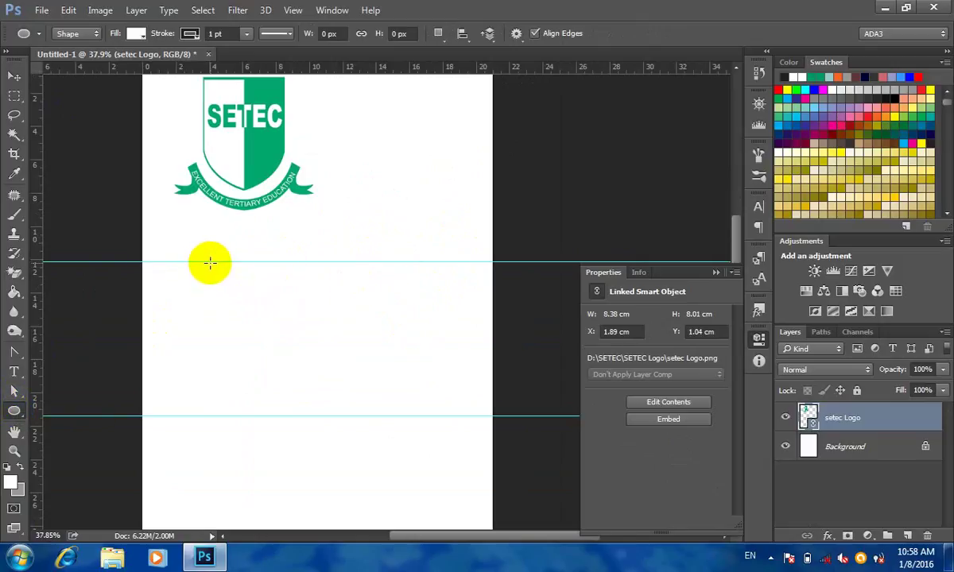
pyautogui.moveTo(210, 261); pyautogui.dragTo(430, 508)
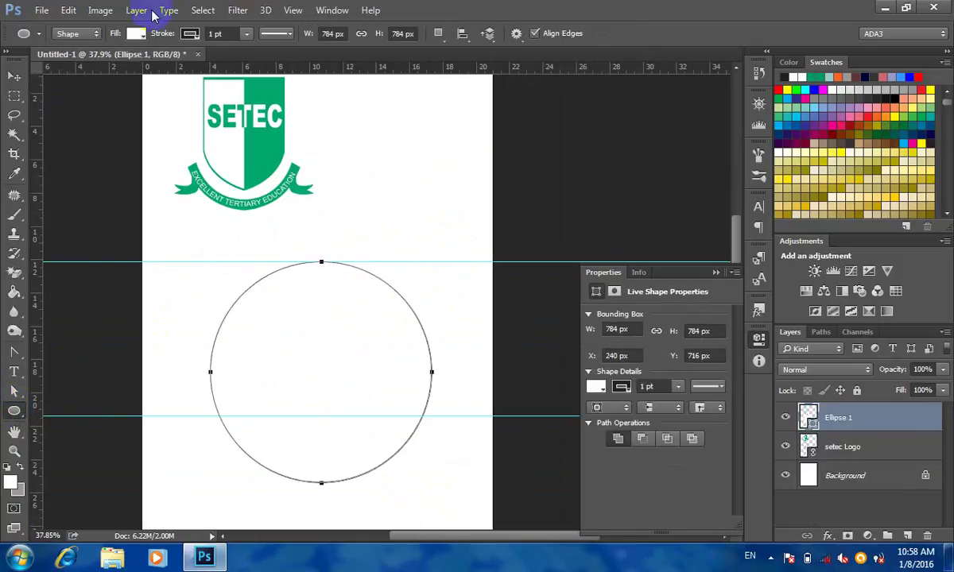
pyautogui.click(132, 35)
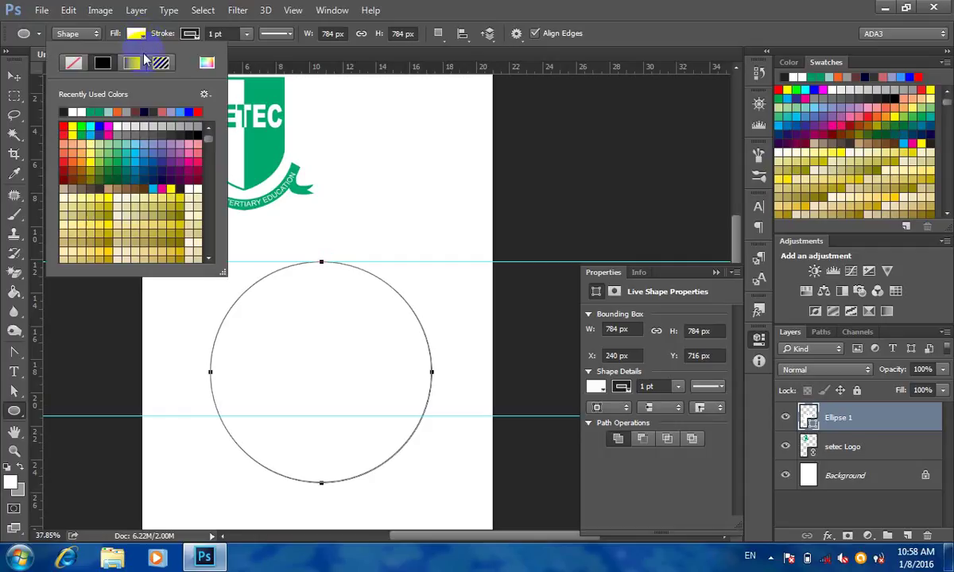
pyautogui.click(196, 140)
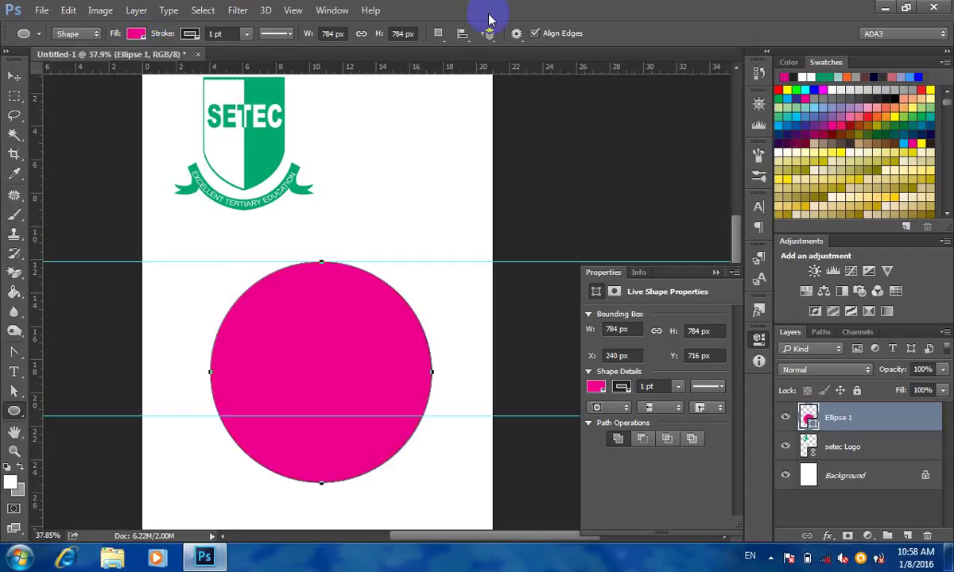
# - Add one vertical and one horizontal guide crossing at the centre of the magenta circle
pyautogui.click(446, 19)
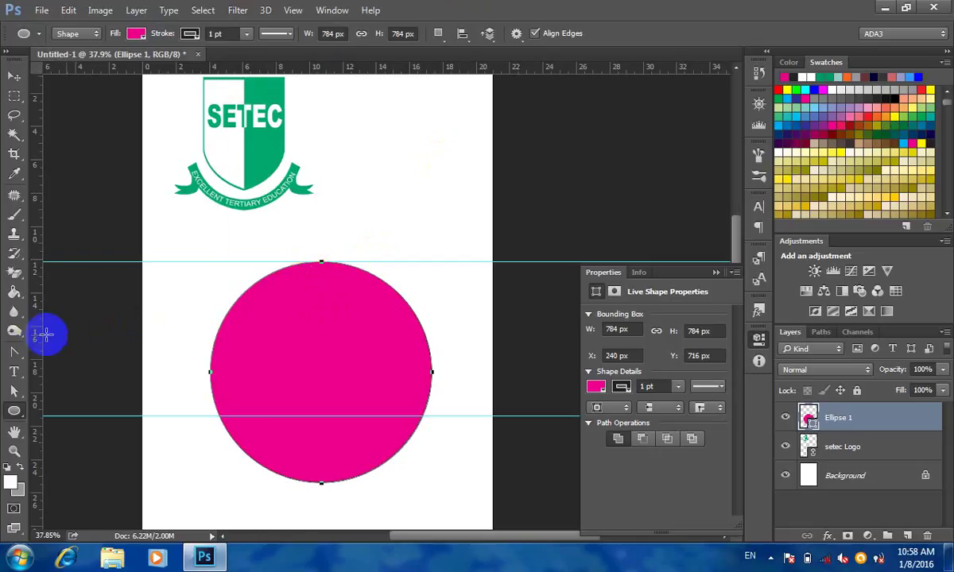
pyautogui.moveTo(35, 338); pyautogui.dragTo(320, 353)
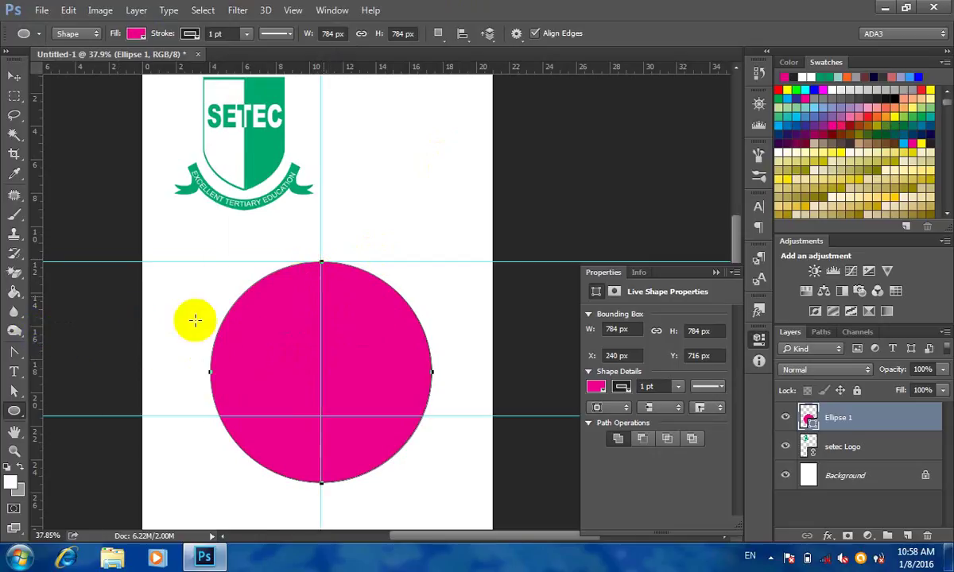
pyautogui.moveTo(40, 352); pyautogui.dragTo(320, 364)
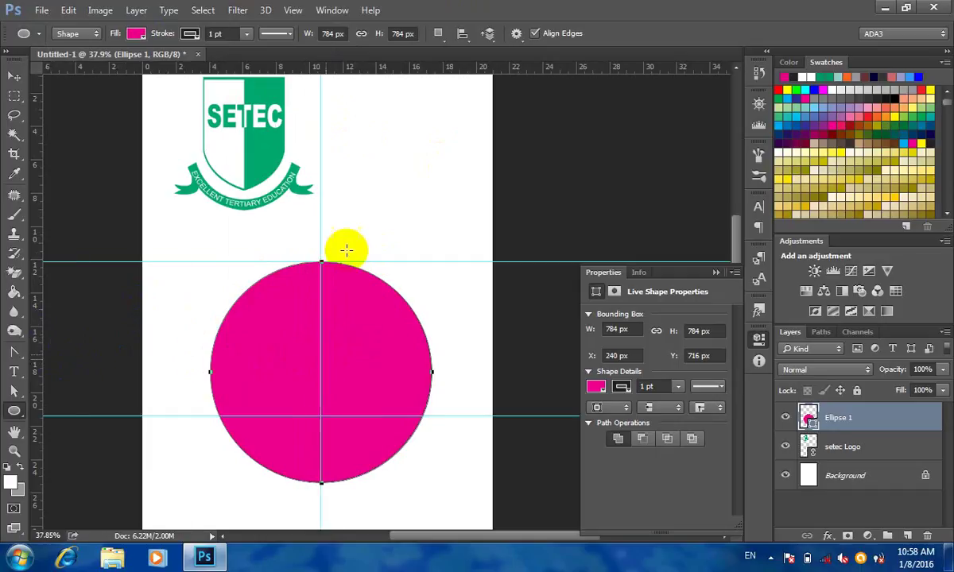
pyautogui.moveTo(318, 67); pyautogui.dragTo(341, 371)
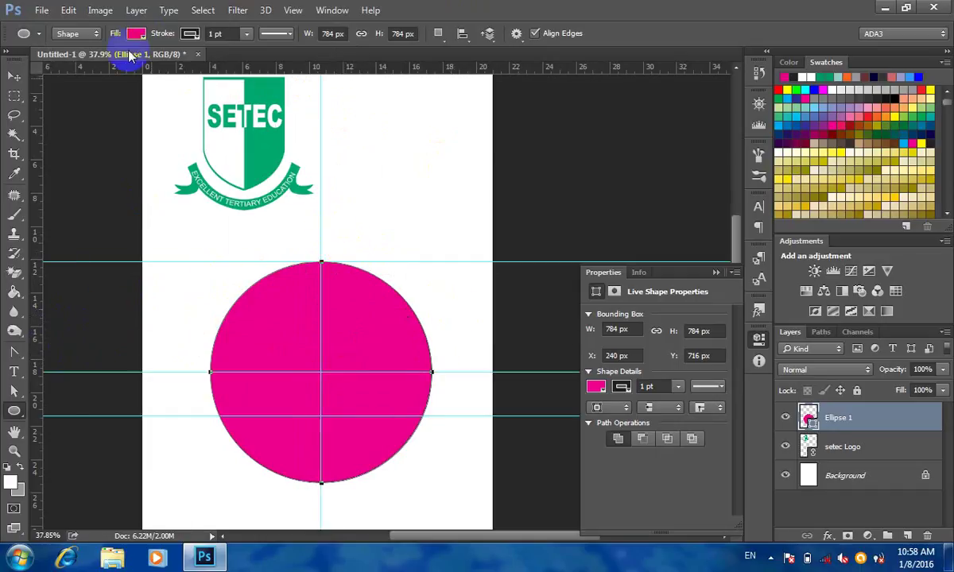
# - Cut a concentric circle about 642 px in diameter out of the magenta circle with Exclude Overlapping Shapes, starting from the guides' intersection
pyautogui.click(438, 35)
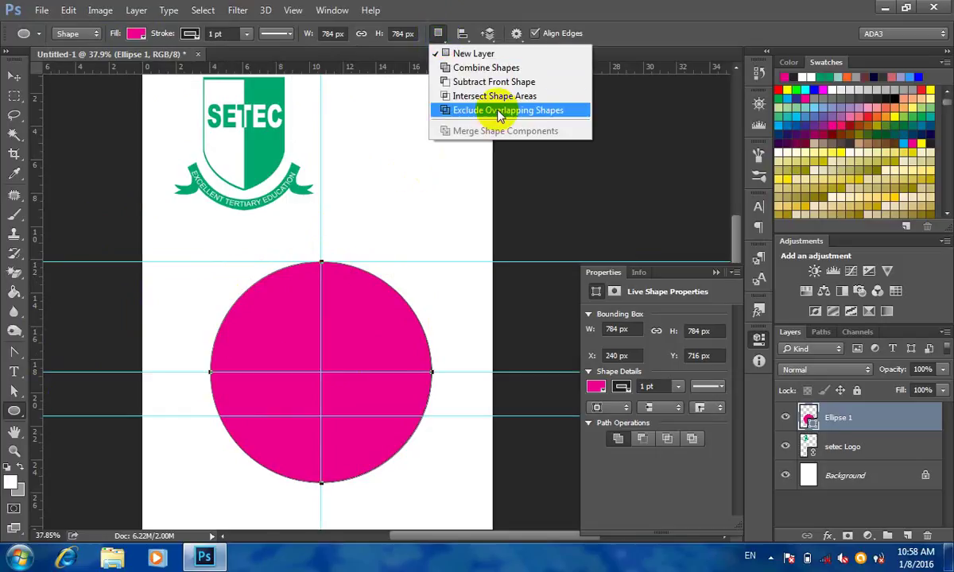
pyautogui.click(500, 112)
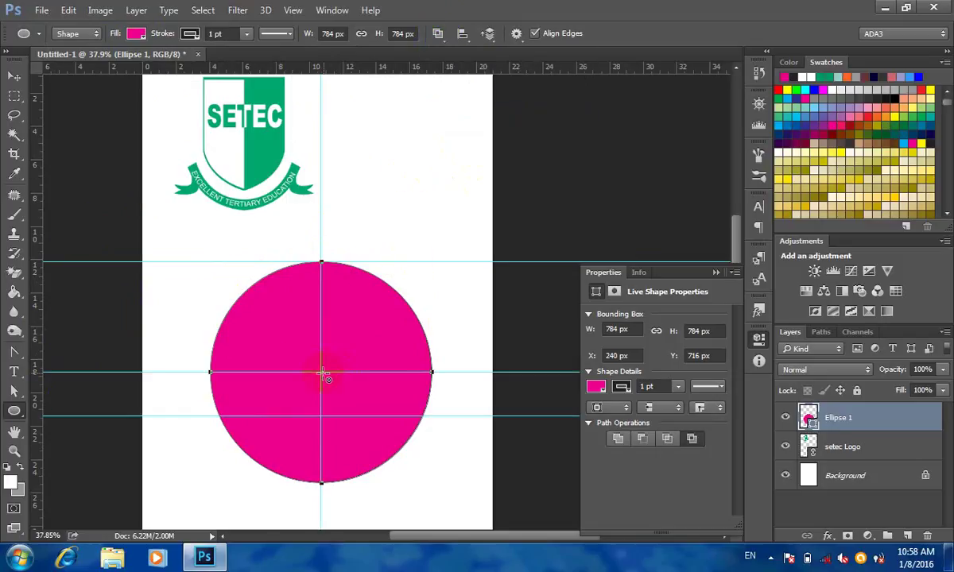
pyautogui.moveTo(321, 372); pyautogui.dragTo(422, 282)
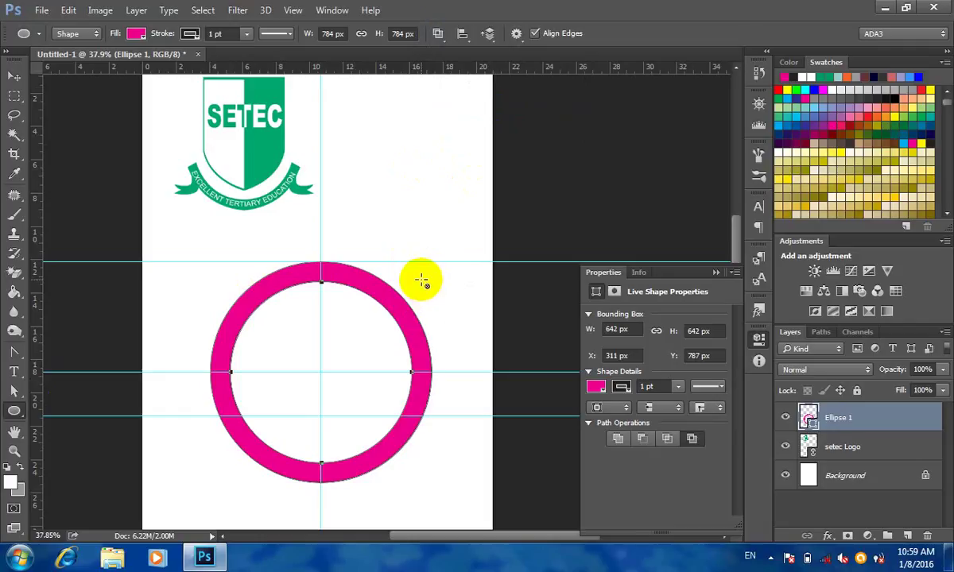
# - Remove all guides from the canvas and reposition the magenta ring just below the SETEC logo
pyautogui.click(13, 77)
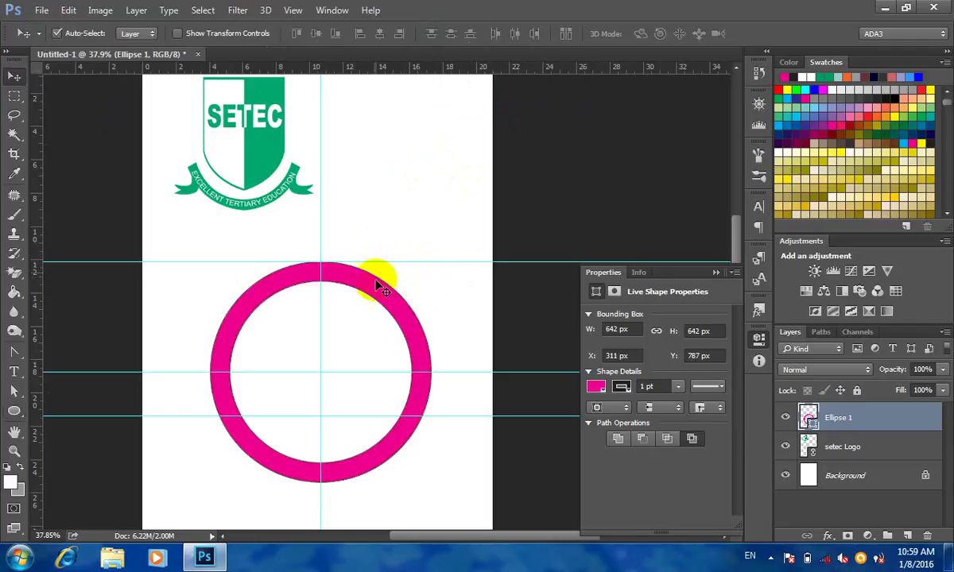
pyautogui.moveTo(370, 268); pyautogui.dragTo(347, 143)
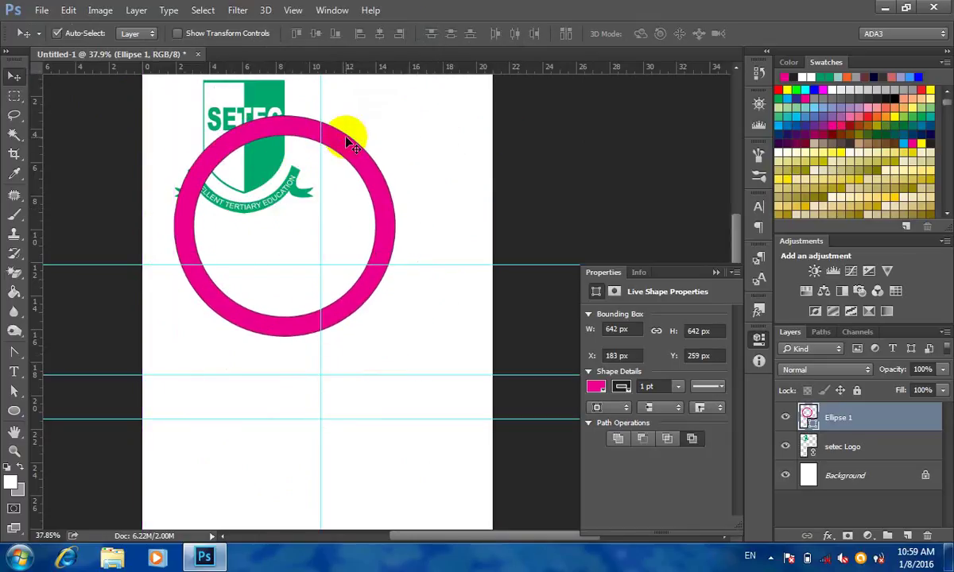
pyautogui.moveTo(383, 263); pyautogui.dragTo(372, 49)
pyautogui.moveTo(437, 375); pyautogui.dragTo(398, 6)
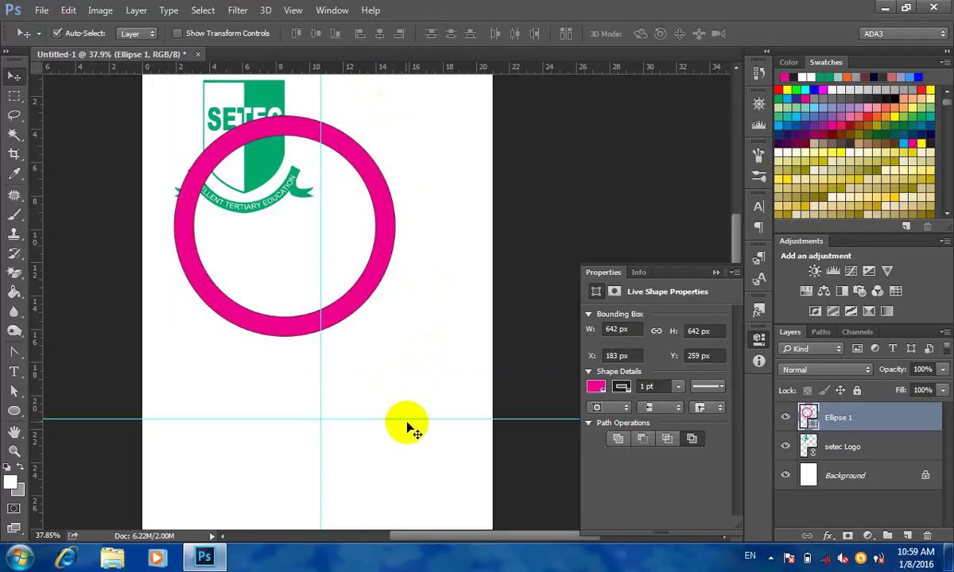
pyautogui.moveTo(410, 419); pyautogui.dragTo(370, 24)
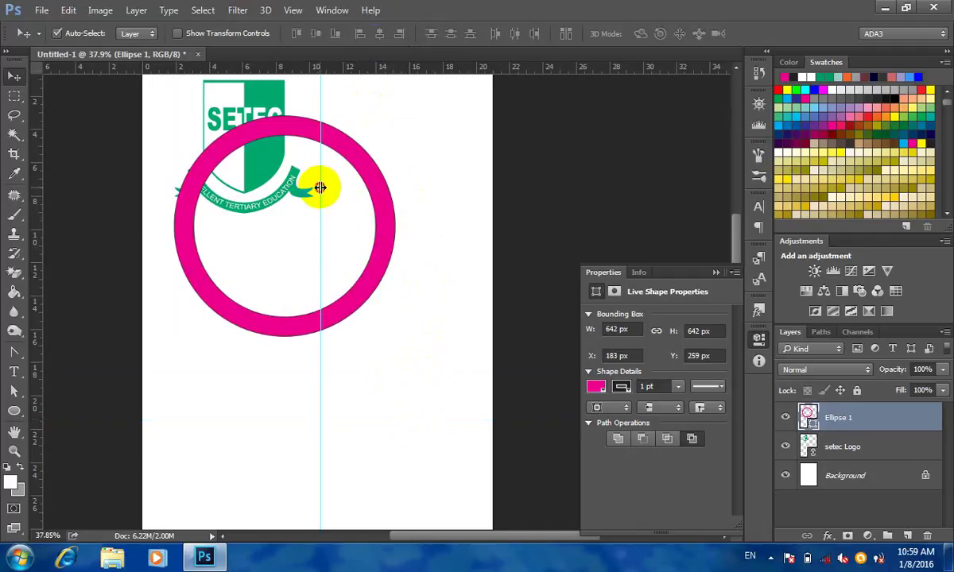
pyautogui.moveTo(319, 187); pyautogui.dragTo(5, 132)
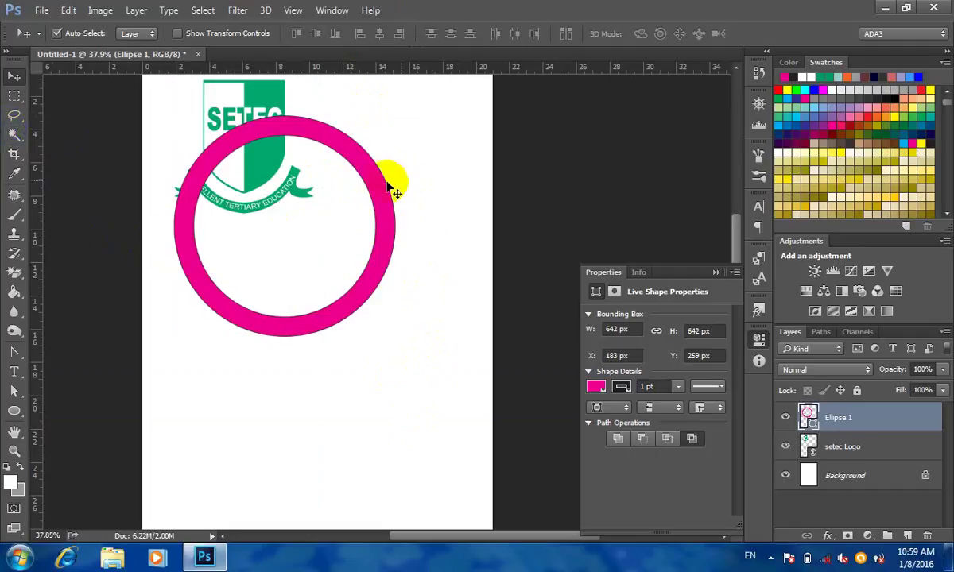
pyautogui.moveTo(384, 198); pyautogui.dragTo(427, 271)
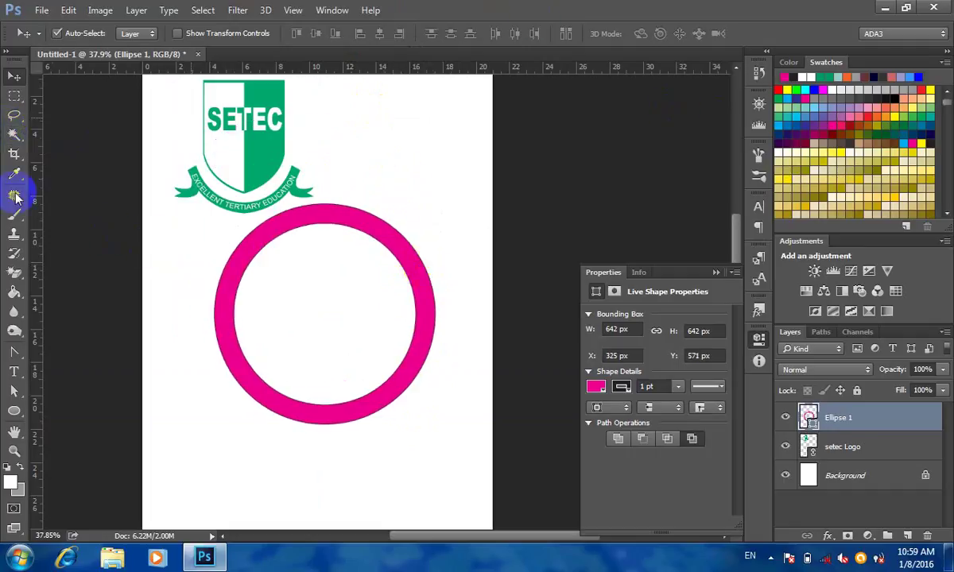
pyautogui.click(24, 409)
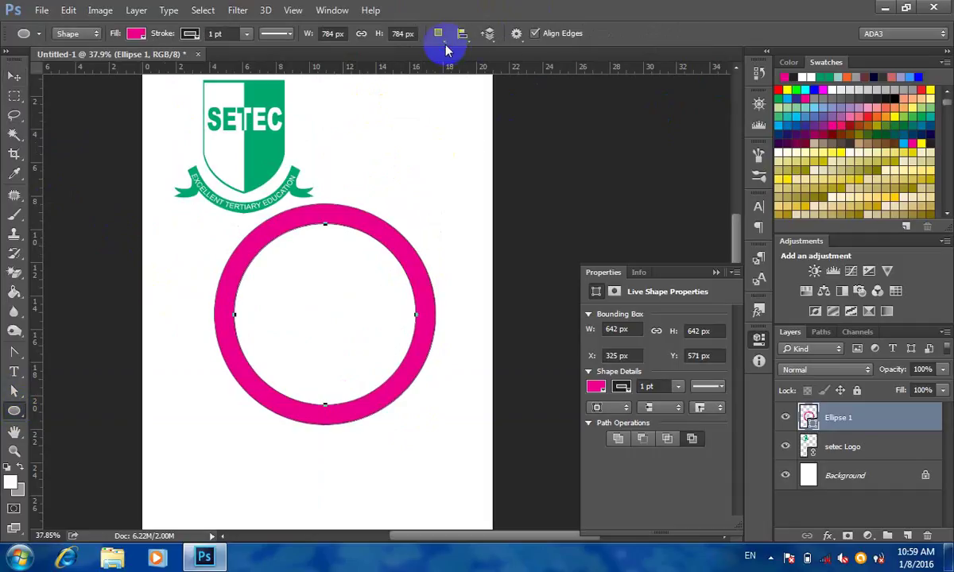
pyautogui.click(439, 36)
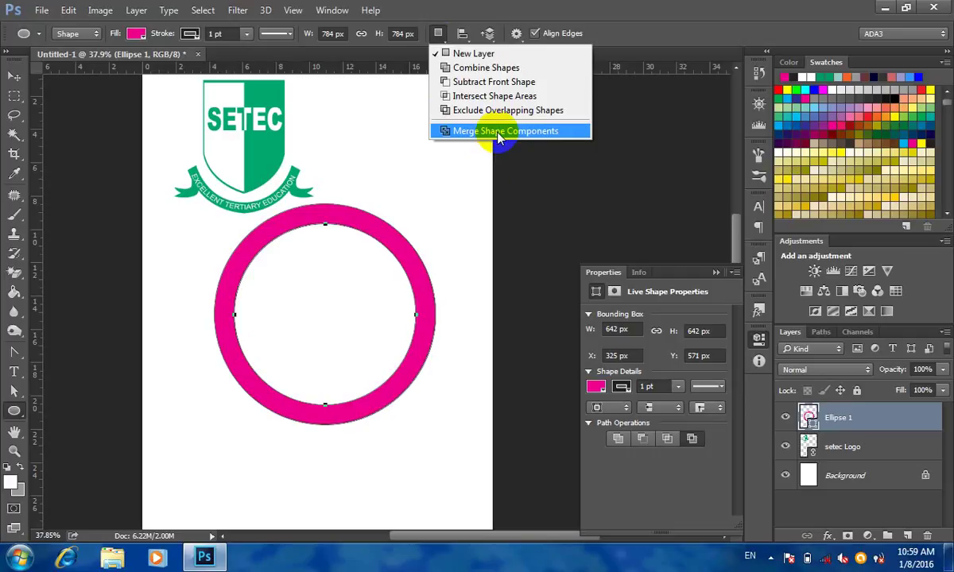
pyautogui.click(645, 22)
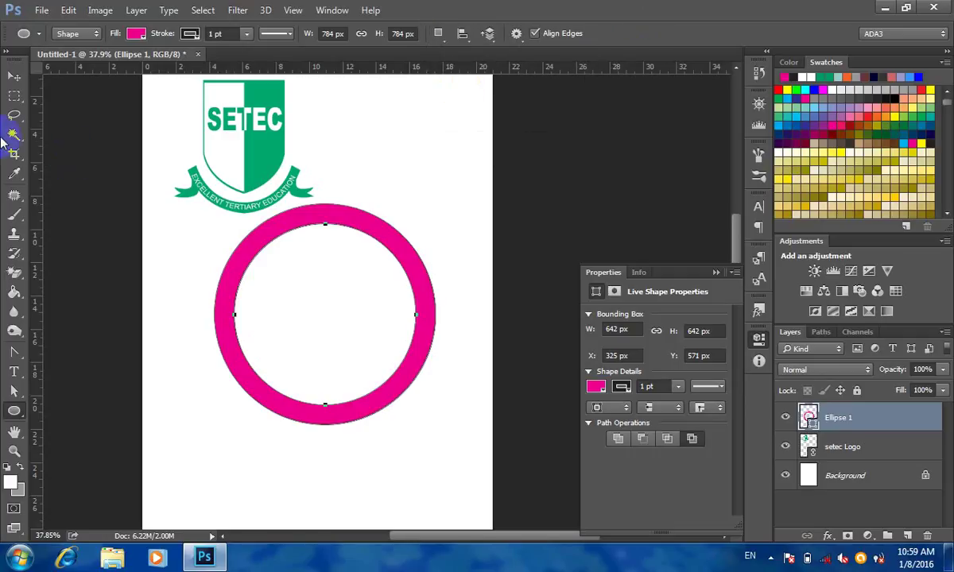
# - Delete the magenta ring and the SETEC logo together, leaving only the Background layer
pyautogui.click(14, 76)
pyautogui.moveTo(346, 104); pyautogui.dragTo(238, 309)
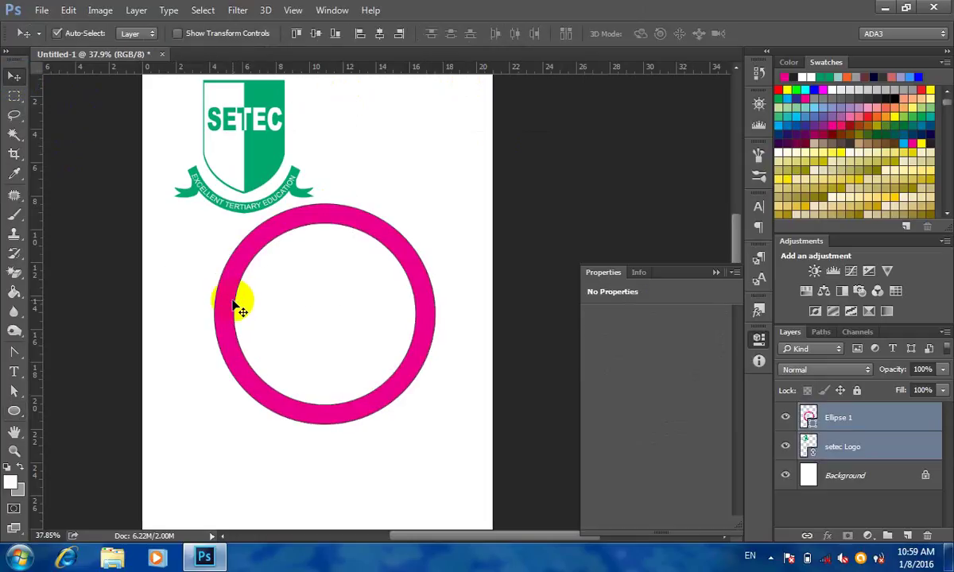
pyautogui.press('Delete')
pyautogui.click(14, 411)
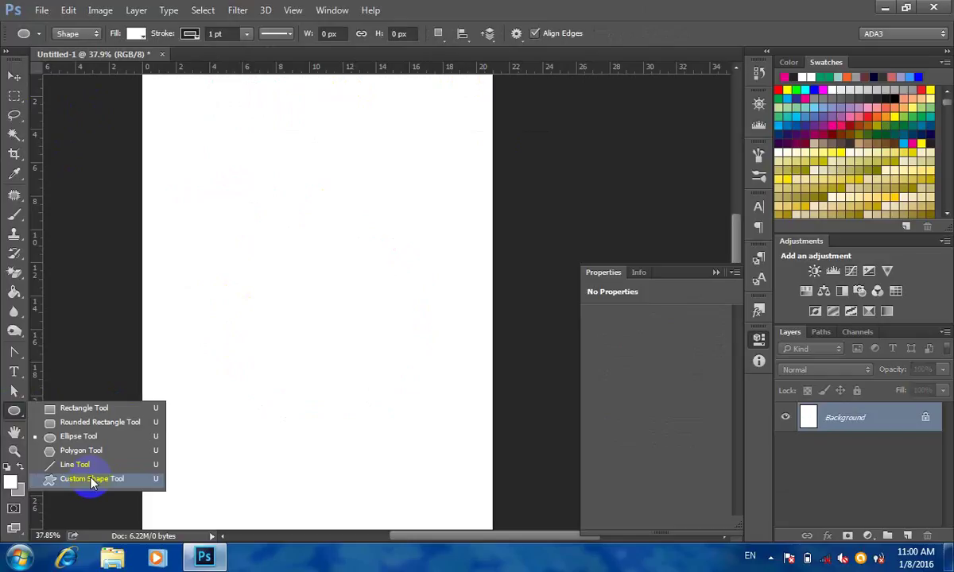
pyautogui.click(512, 6)
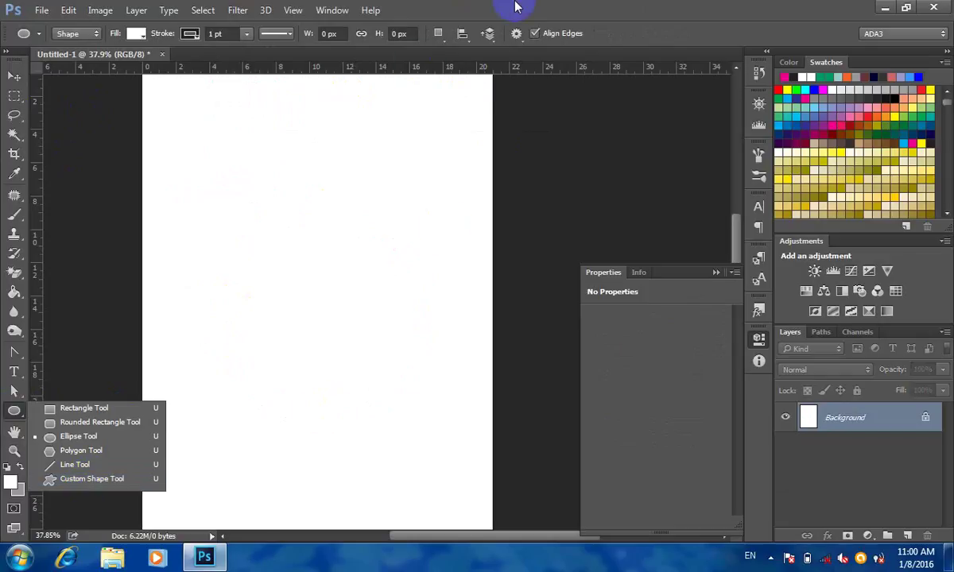
# - Place Exercis1.jpg as a linked image from D:\IM\IM 1-Graphic Design Slide\Illustrator Practices\Logo\Logo
pyautogui.click(41, 10)
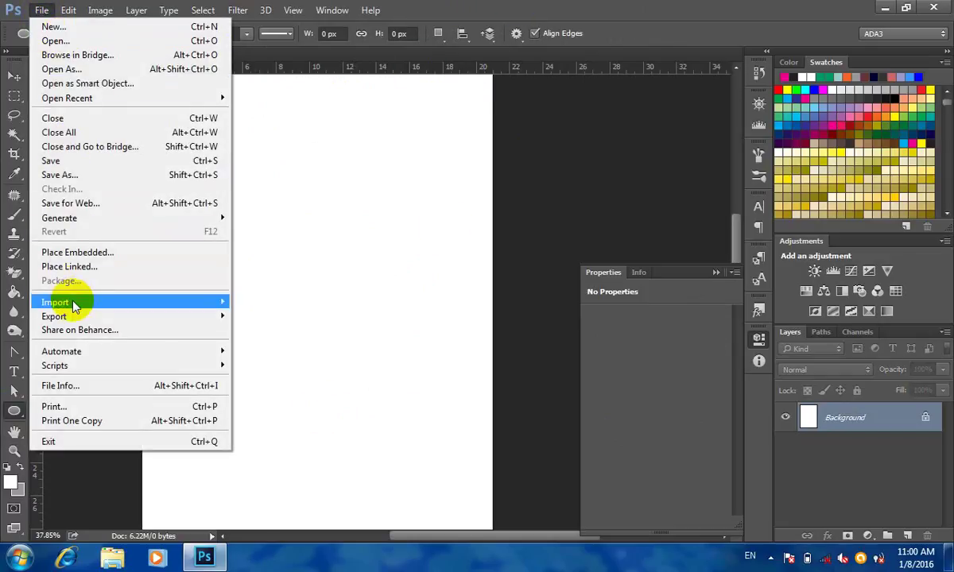
pyautogui.click(89, 266)
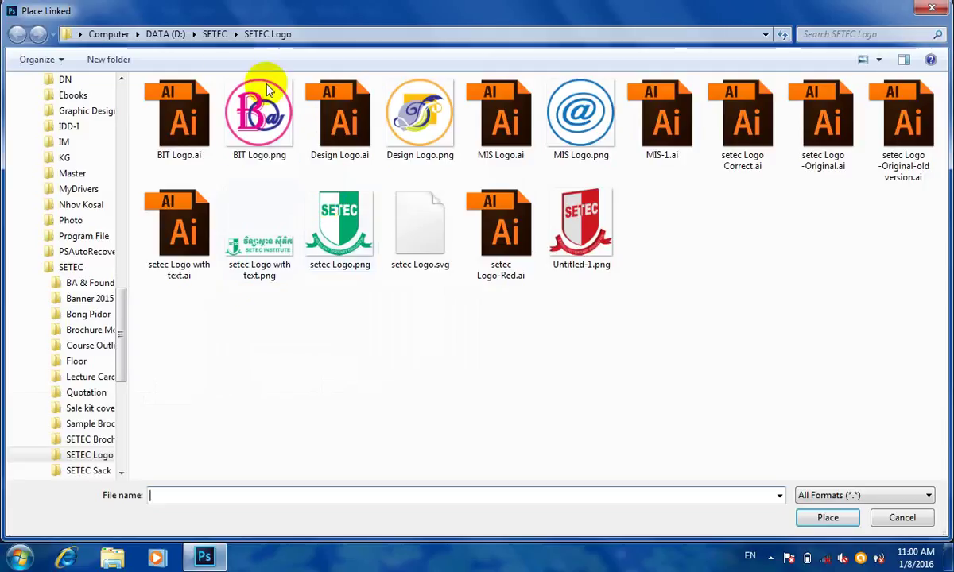
pyautogui.click(165, 35)
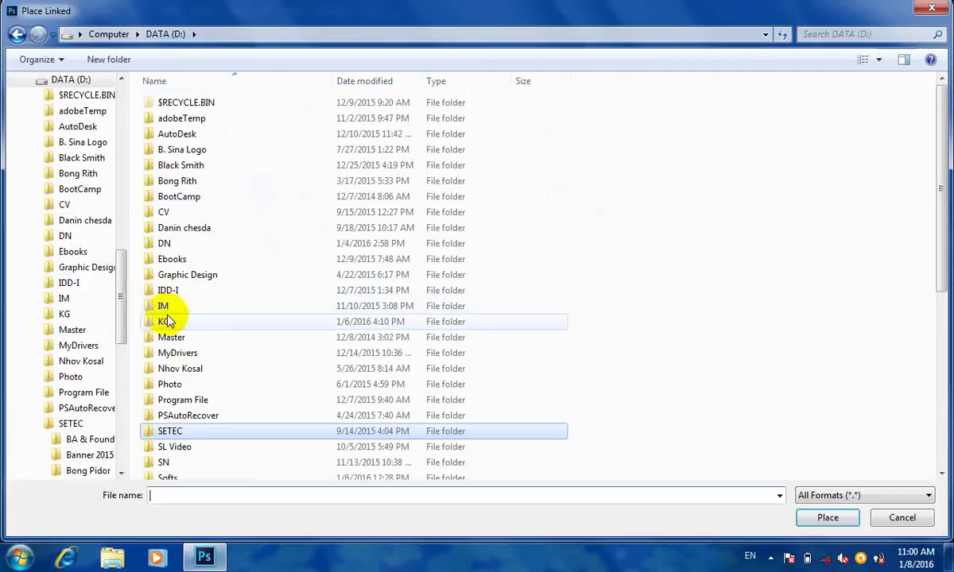
pyautogui.doubleClick(165, 307)
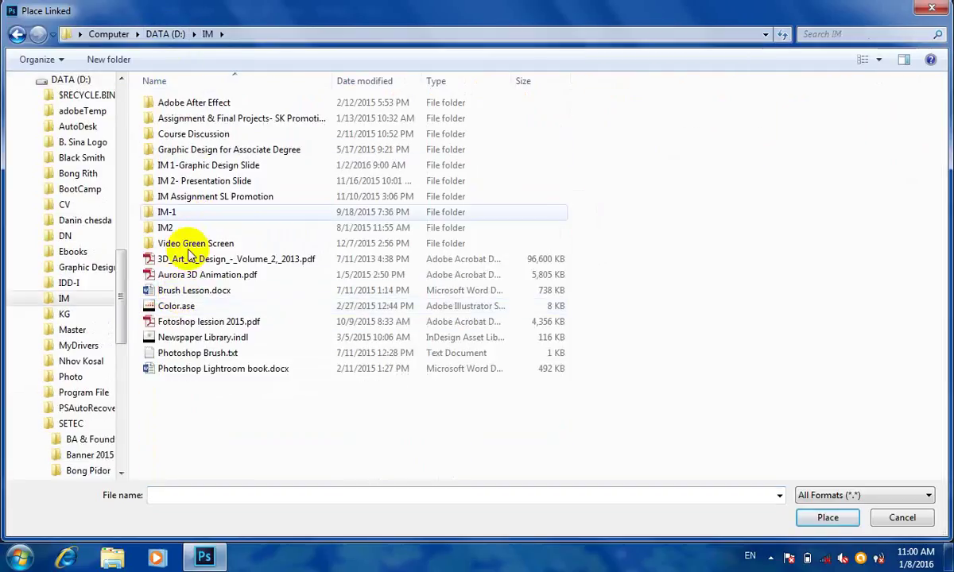
pyautogui.doubleClick(175, 164)
pyautogui.doubleClick(187, 121)
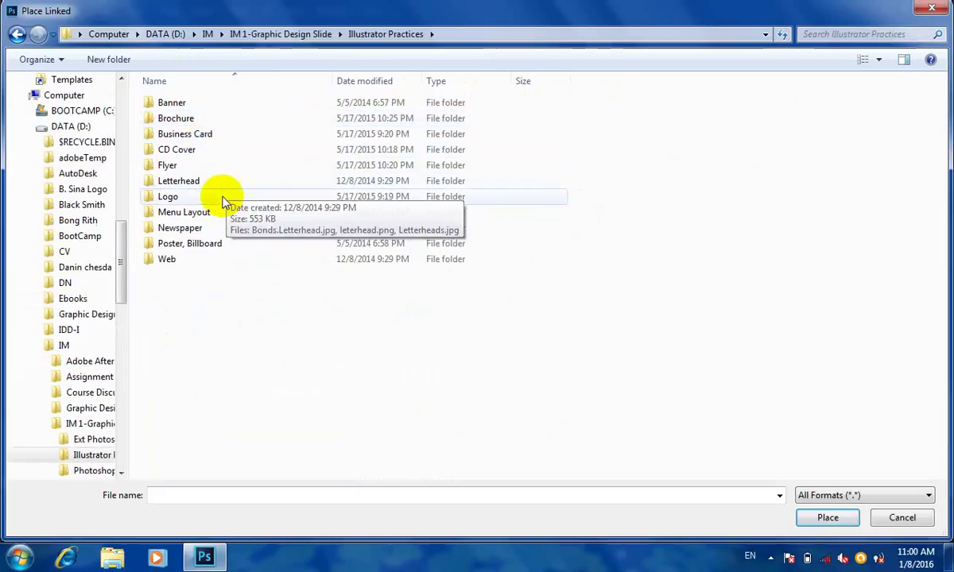
pyautogui.doubleClick(186, 197)
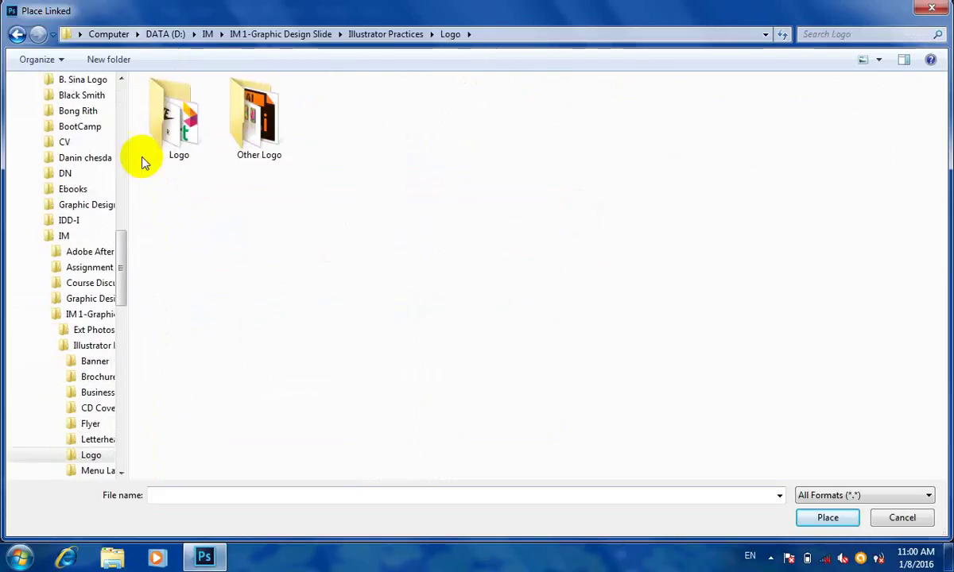
pyautogui.doubleClick(161, 125)
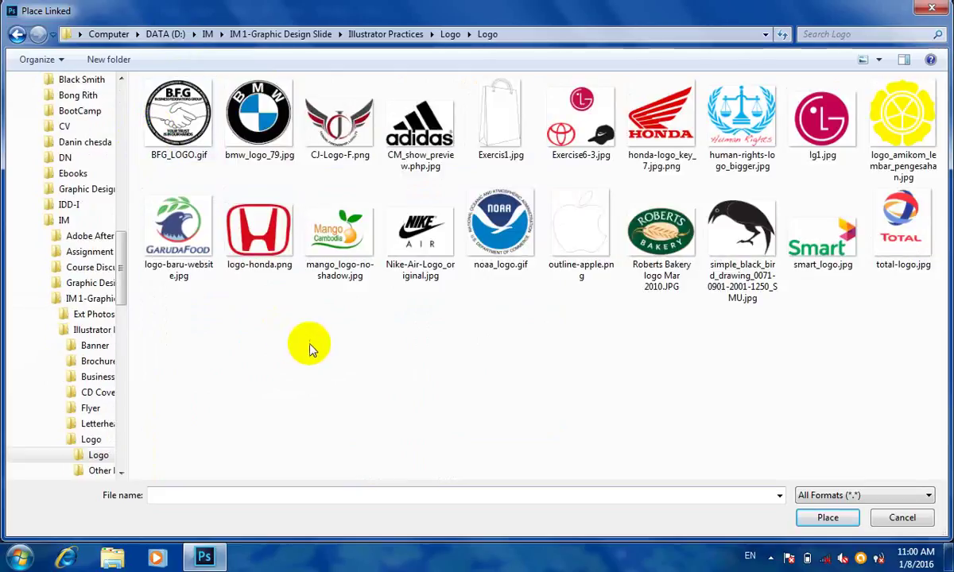
pyautogui.click(494, 121)
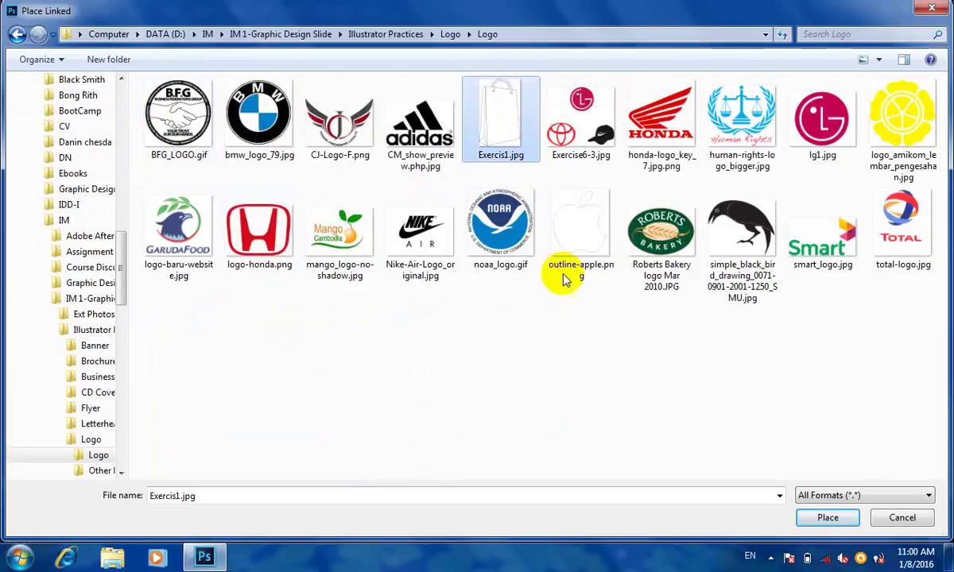
pyautogui.click(829, 518)
# - Move the shopping bag image to the page's upper-left area and scale it down to about 7.67 × 12.41 cm
pyautogui.moveTo(385, 219); pyautogui.dragTo(266, 153)
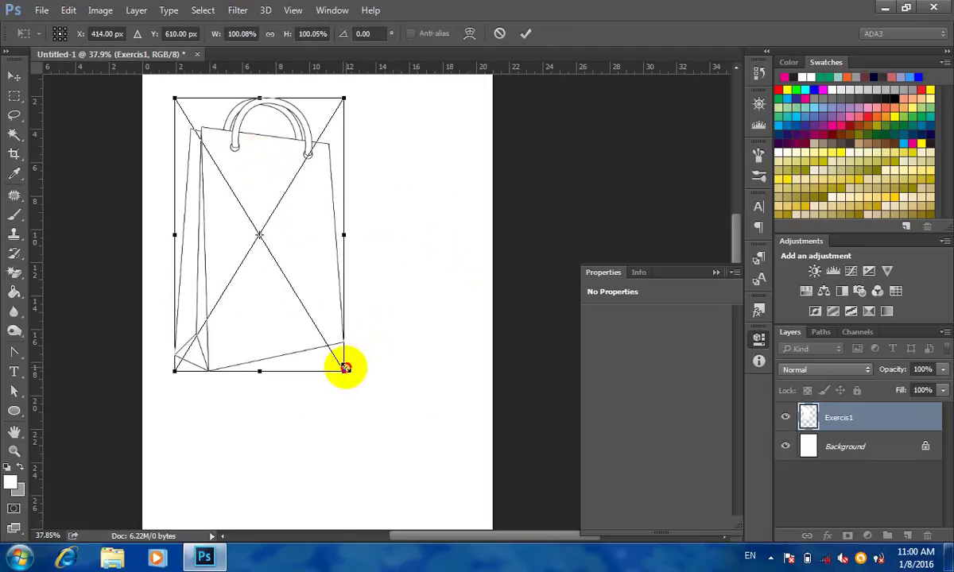
pyautogui.moveTo(345, 369); pyautogui.dragTo(298, 301)
pyautogui.press('u')
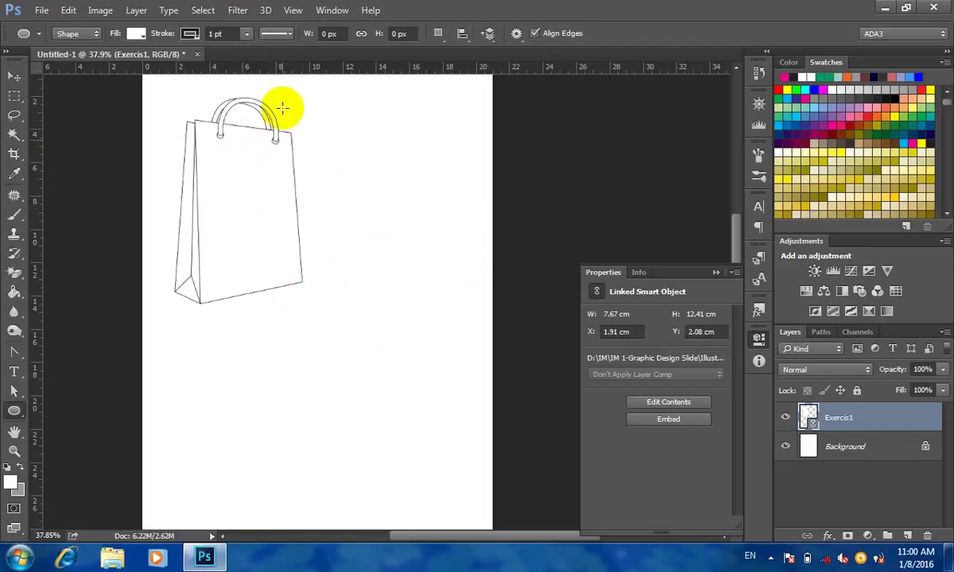
# - Add a horizontal guide low on the page and draw a rectangle about 347 × 551 px standing on it, right of the bag
pyautogui.moveTo(303, 68); pyautogui.dragTo(349, 456)
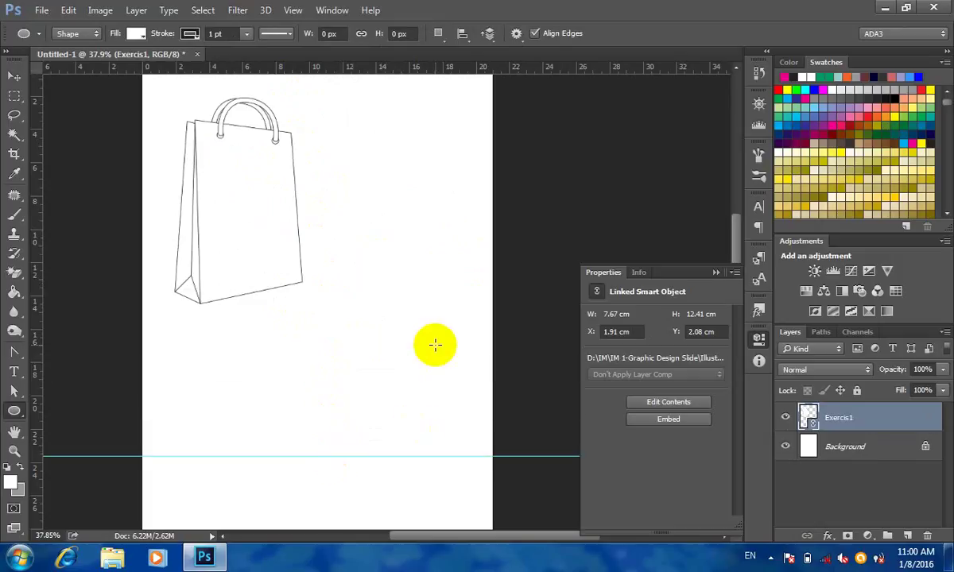
pyautogui.rightClick(15, 411)
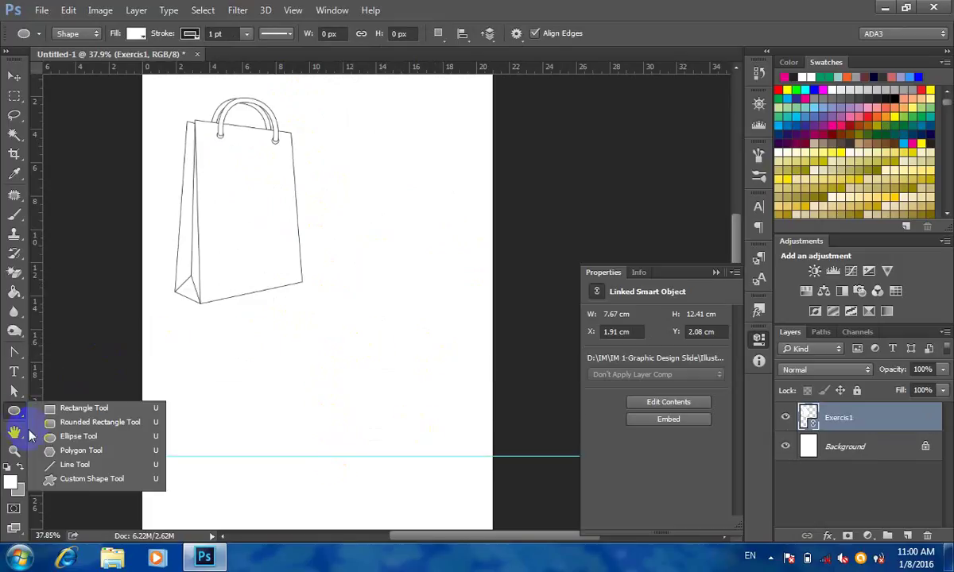
pyautogui.click(79, 409)
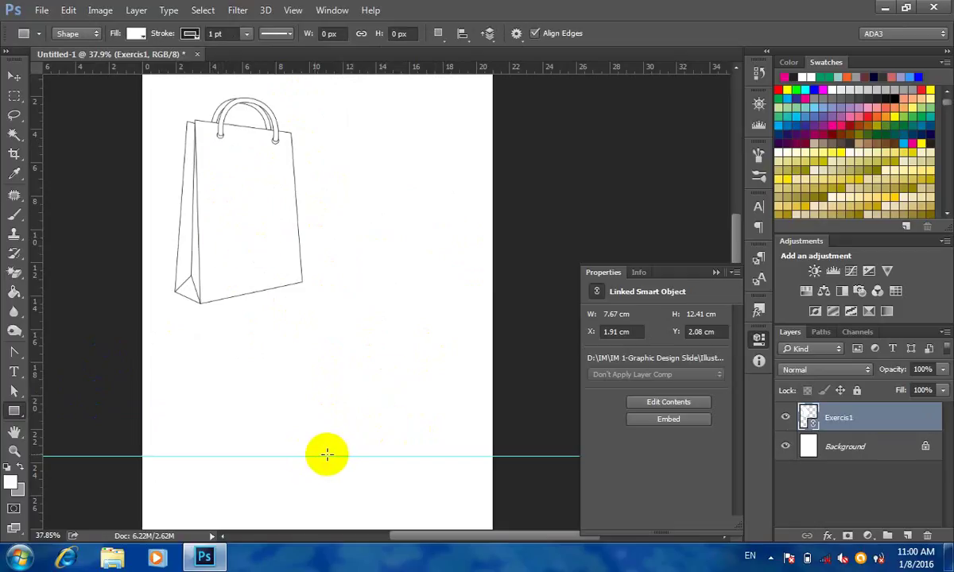
pyautogui.moveTo(338, 455); pyautogui.dragTo(435, 302)
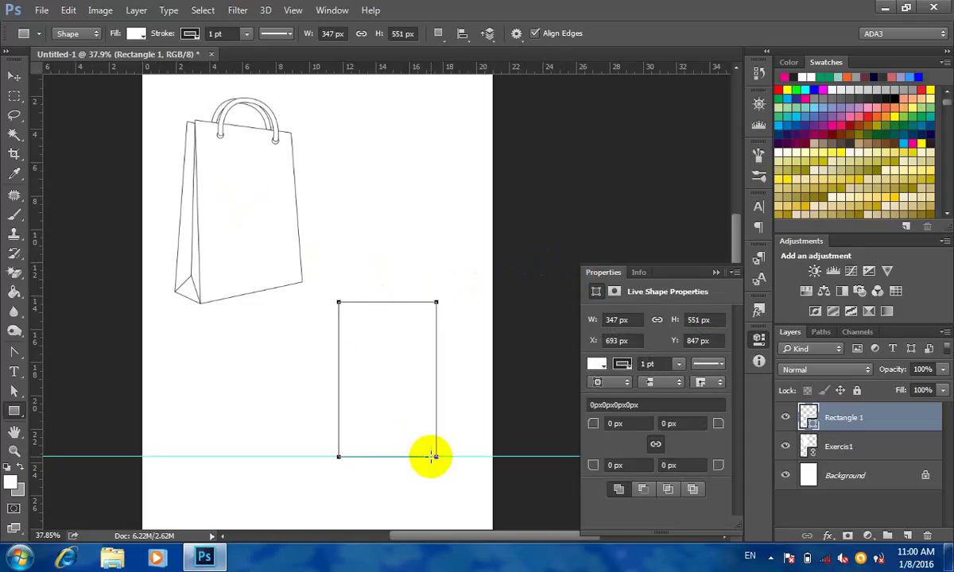
# - Raise the rectangle's lower-right corner so its bottom edge slopes upward like the bag's front, keeping the top edge level
pyautogui.click(15, 390)
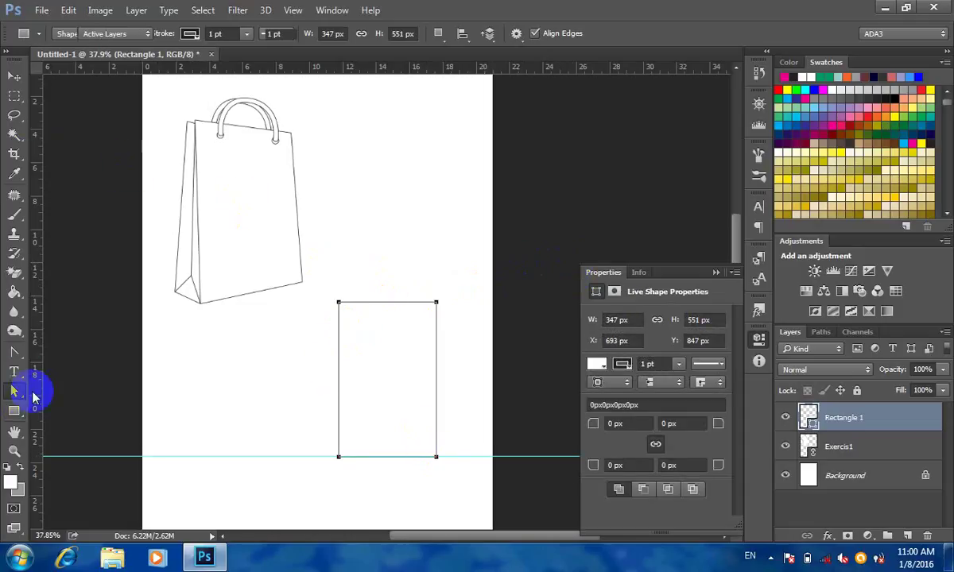
pyautogui.moveTo(462, 280); pyautogui.dragTo(436, 432)
pyautogui.moveTo(464, 243); pyautogui.dragTo(423, 312)
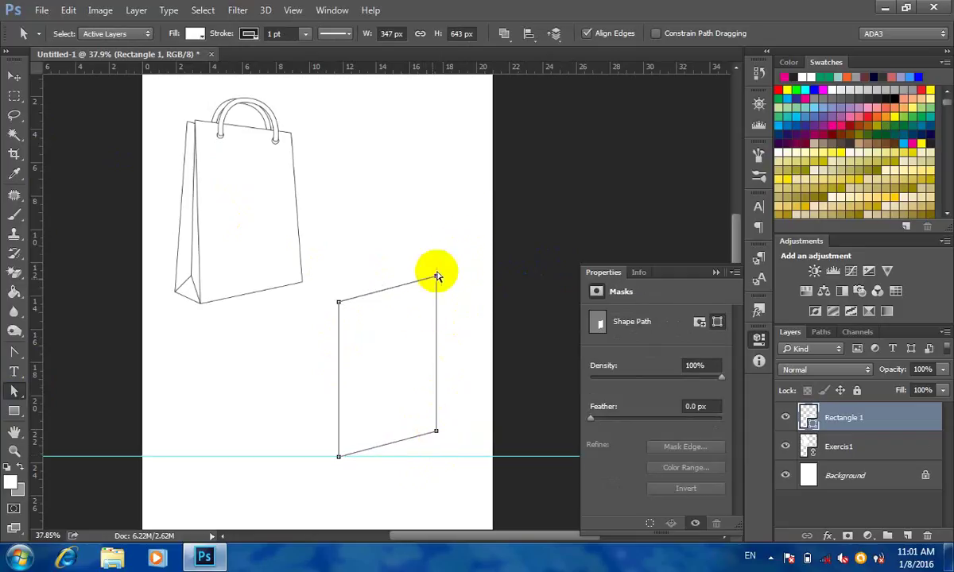
pyautogui.moveTo(437, 278); pyautogui.dragTo(437, 299)
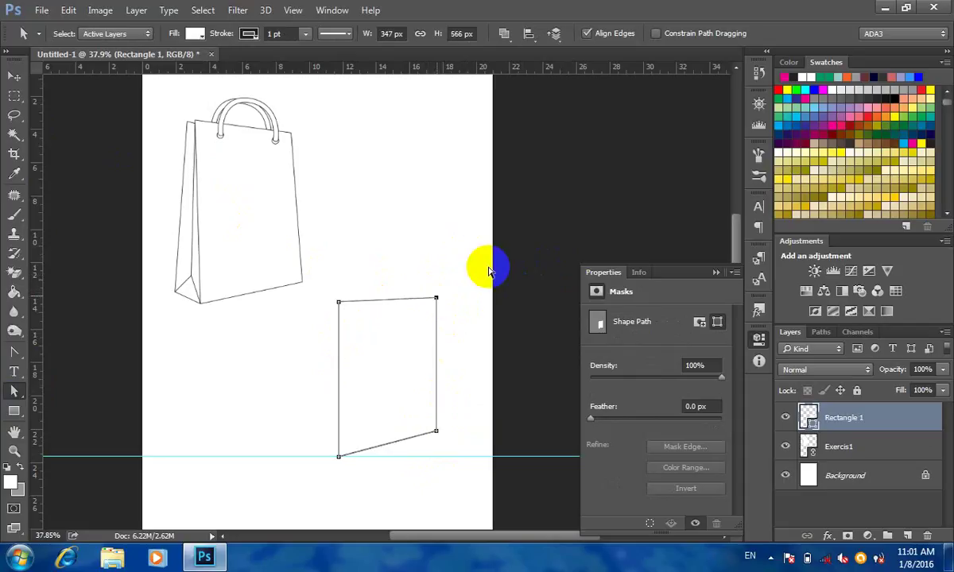
pyautogui.click(436, 302)
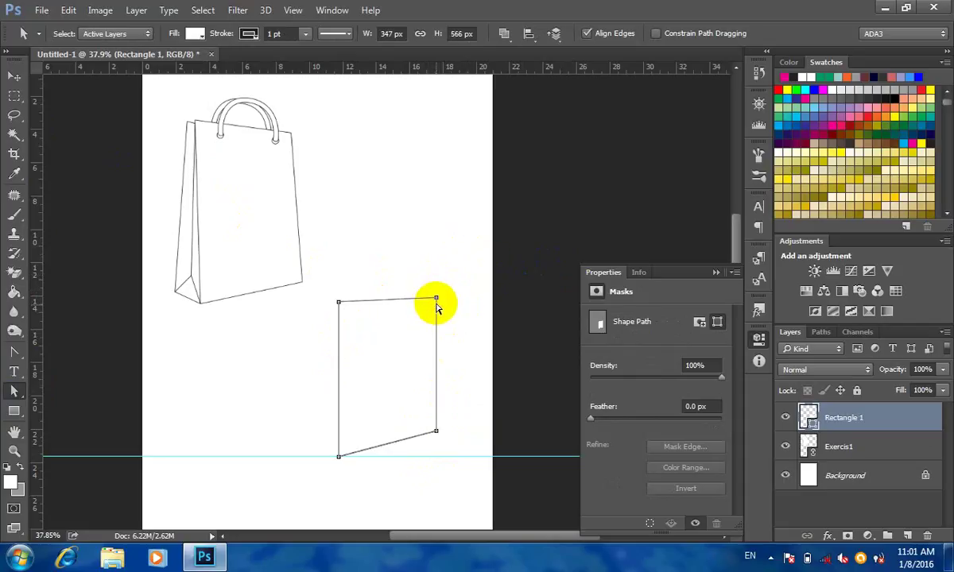
pyautogui.moveTo(435, 301); pyautogui.dragTo(436, 303)
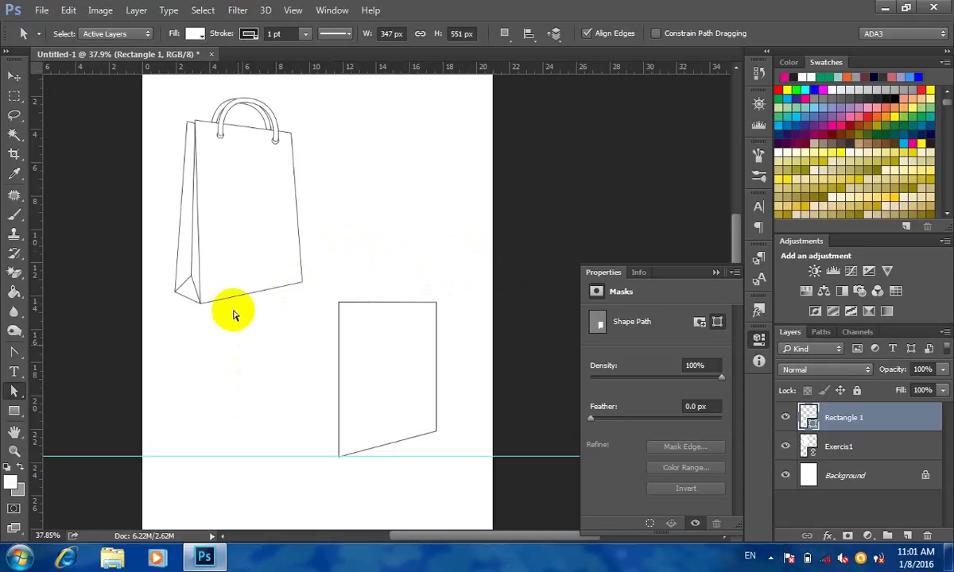
# - Duplicate the front panel slightly to its left and place the copy's layer beneath the original
pyautogui.click(13, 76)
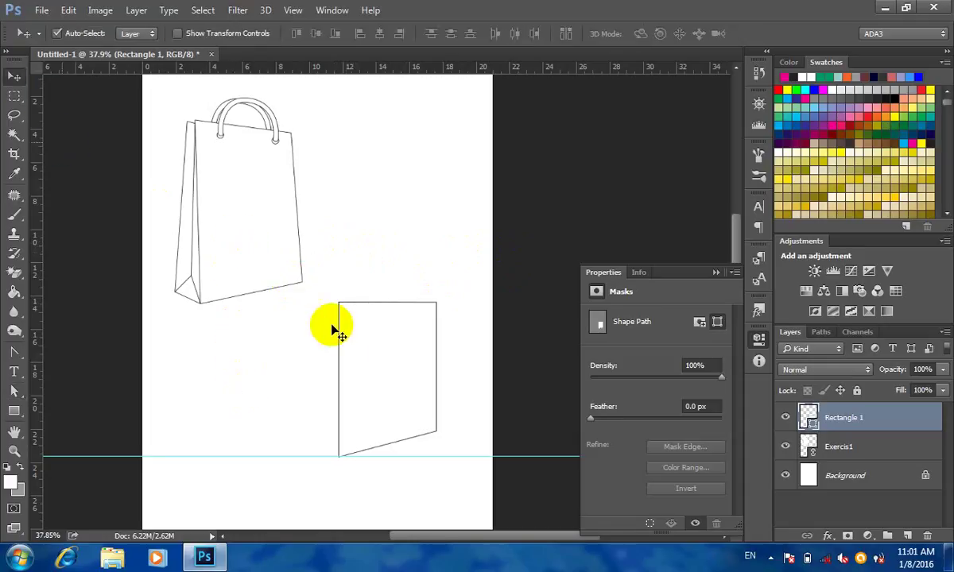
pyautogui.click(339, 356)
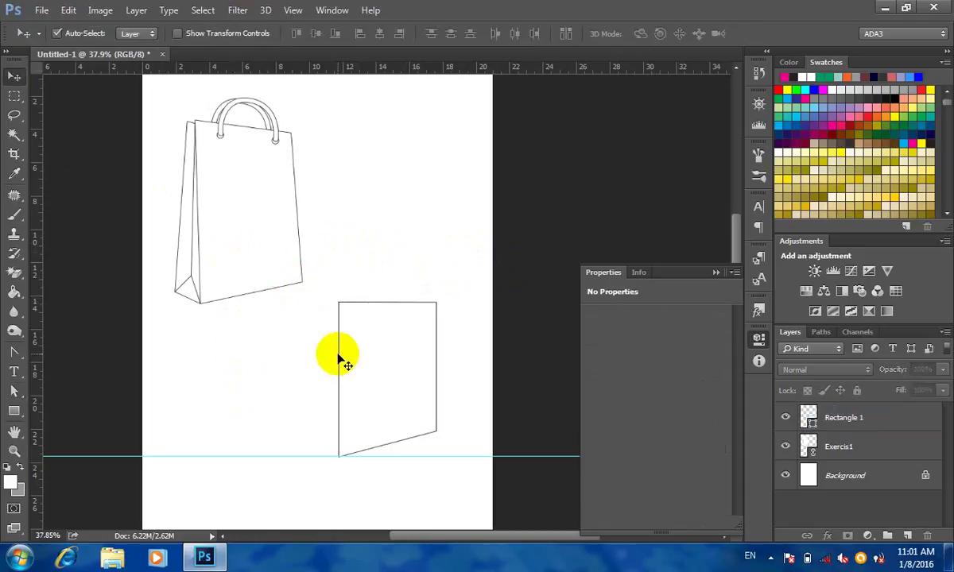
pyautogui.click(339, 356)
pyautogui.moveTo(394, 363); pyautogui.dragTo(339, 367)
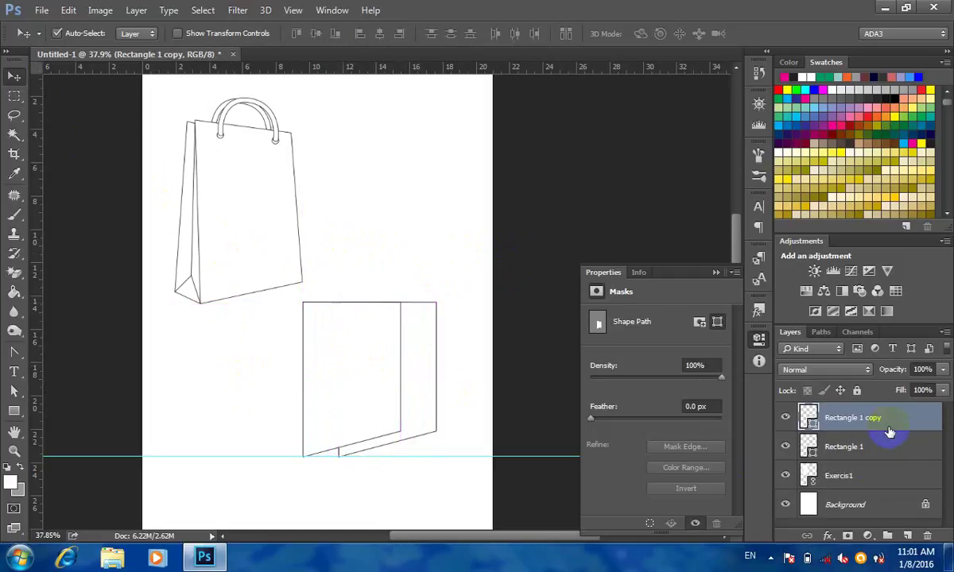
pyautogui.moveTo(889, 432); pyautogui.dragTo(825, 453)
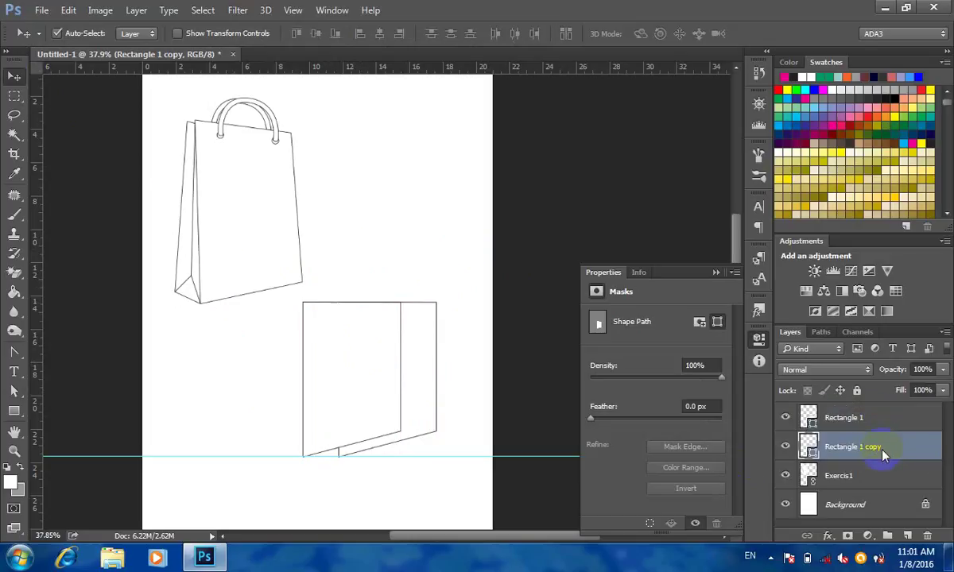
# - Reshape the copied panel by lowering its top-right corner and shifting its top-left corner inward to form a slanted side
pyautogui.click(14, 390)
pyautogui.moveTo(427, 284); pyautogui.dragTo(389, 314)
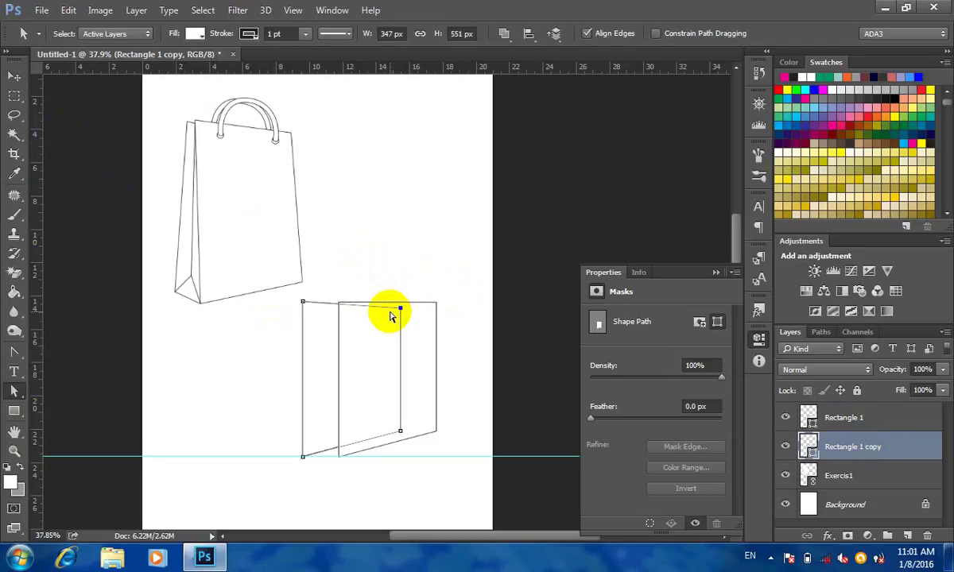
pyautogui.click(310, 303)
pyautogui.moveTo(311, 303); pyautogui.dragTo(324, 303)
pyautogui.click(412, 278)
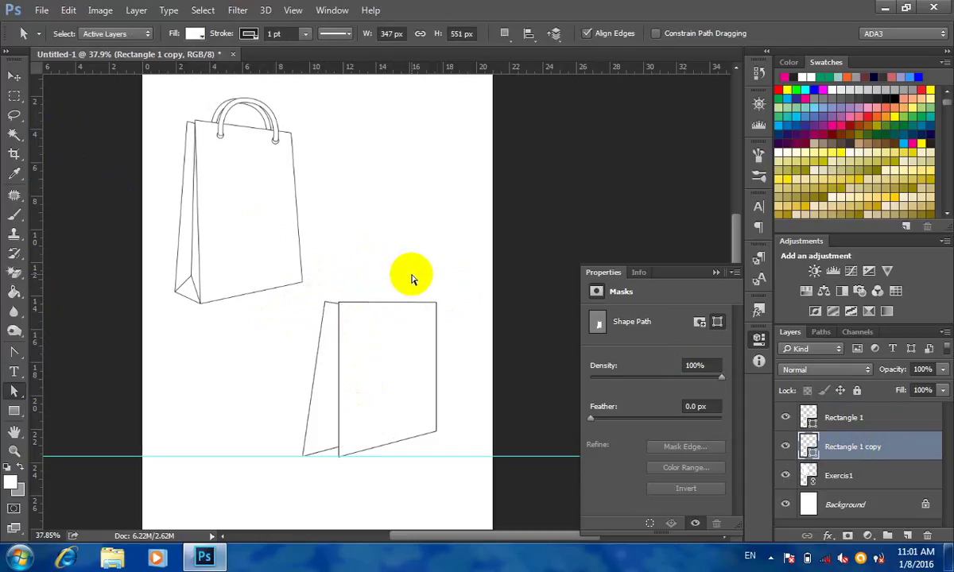
pyautogui.click(334, 321)
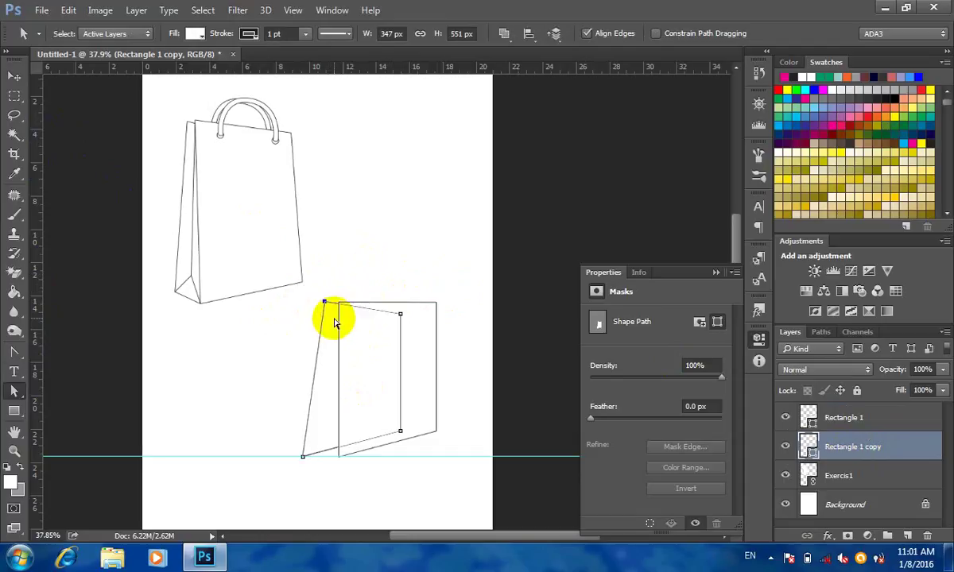
pyautogui.click(366, 277)
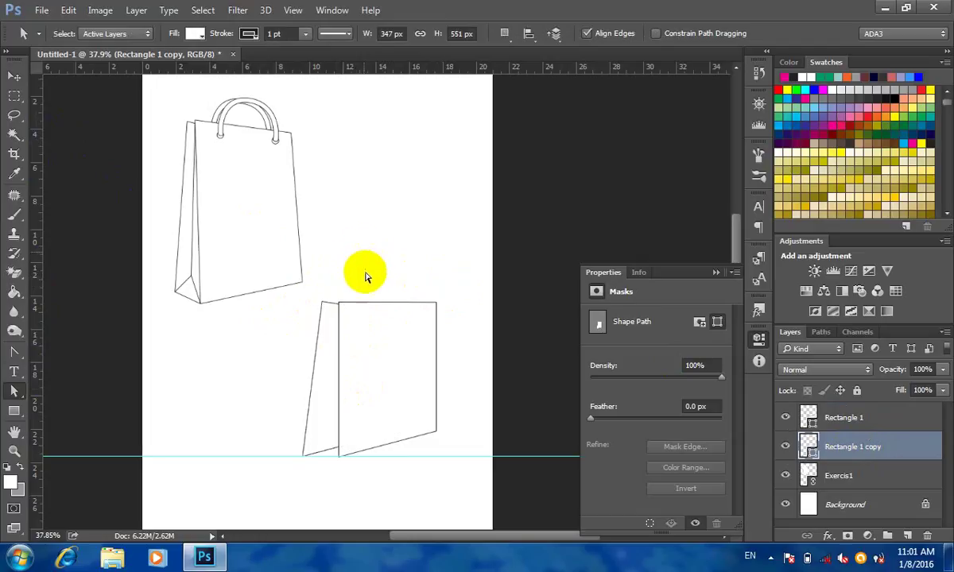
# - Add a horizontal guide at the front panel's lower-right corner and move the side panel's bottom-left corner inward onto it
pyautogui.click(303, 459)
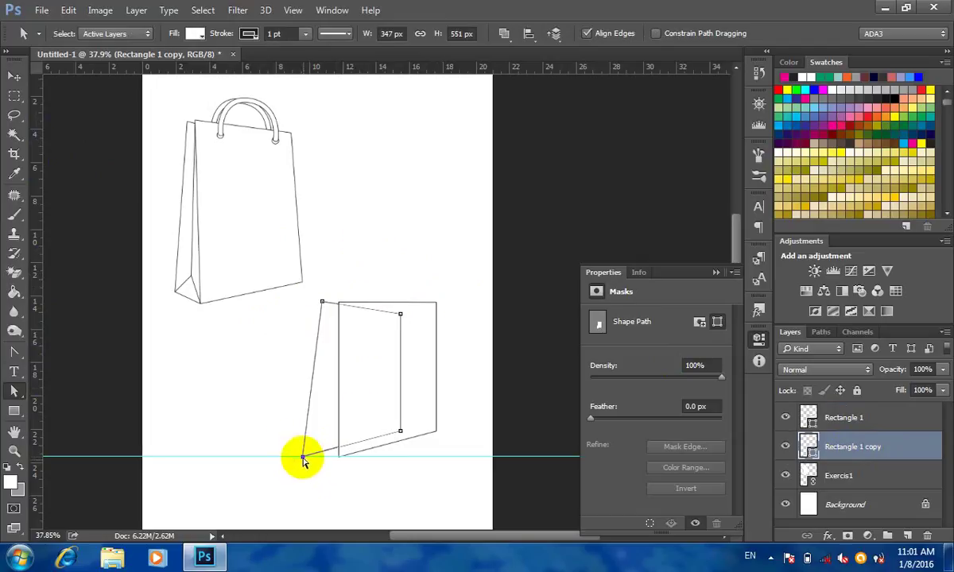
pyautogui.moveTo(303, 459); pyautogui.dragTo(303, 442)
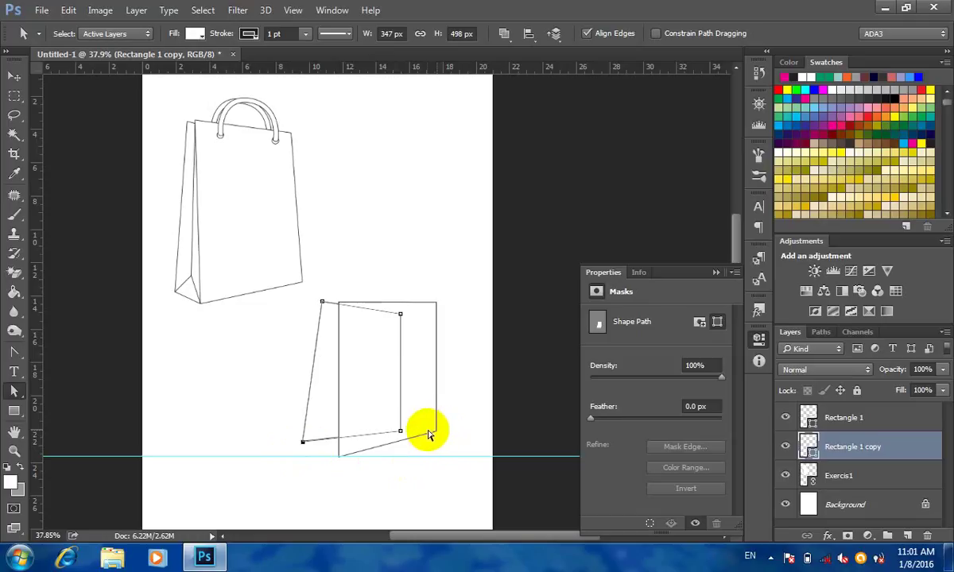
pyautogui.moveTo(303, 444); pyautogui.dragTo(306, 440)
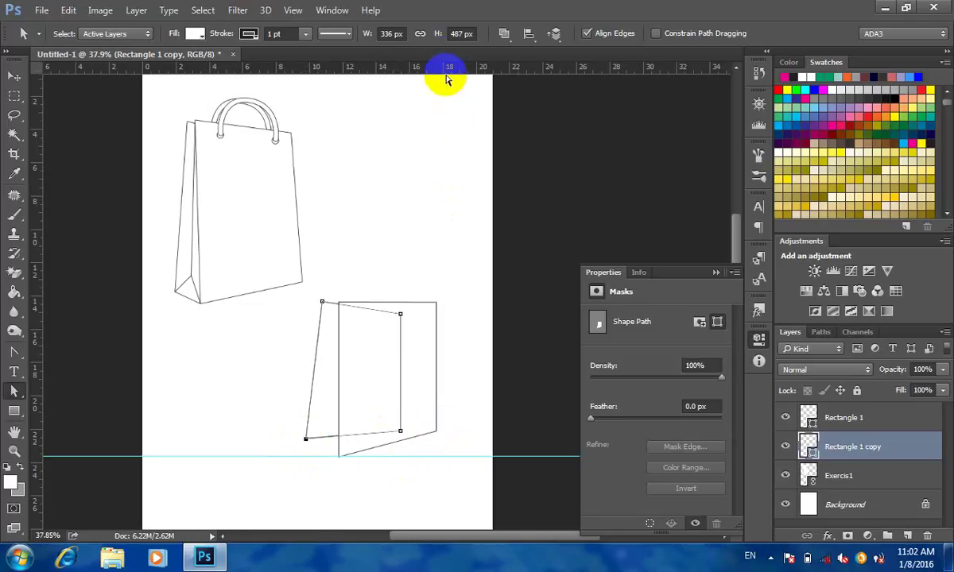
pyautogui.moveTo(445, 74); pyautogui.dragTo(443, 434)
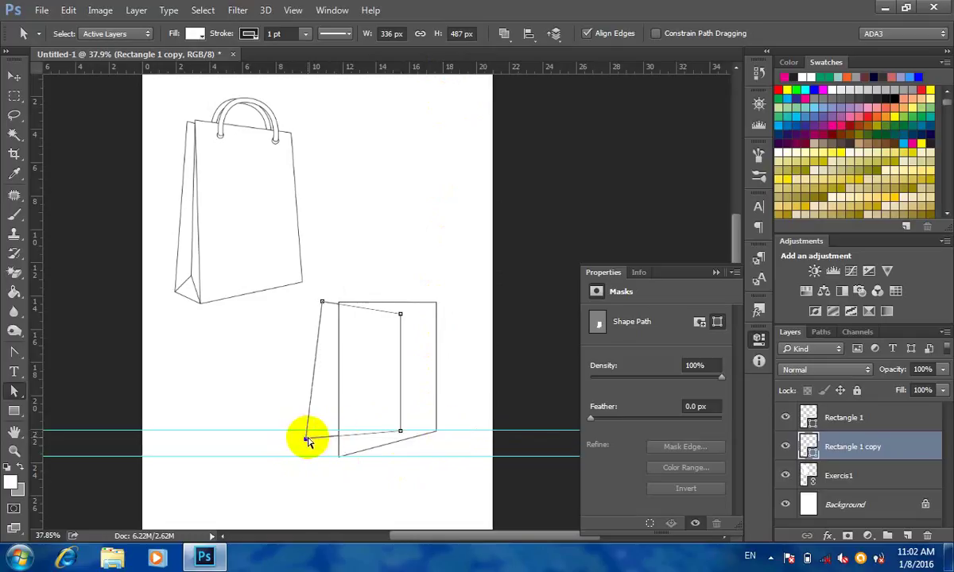
pyautogui.moveTo(307, 439); pyautogui.dragTo(306, 431)
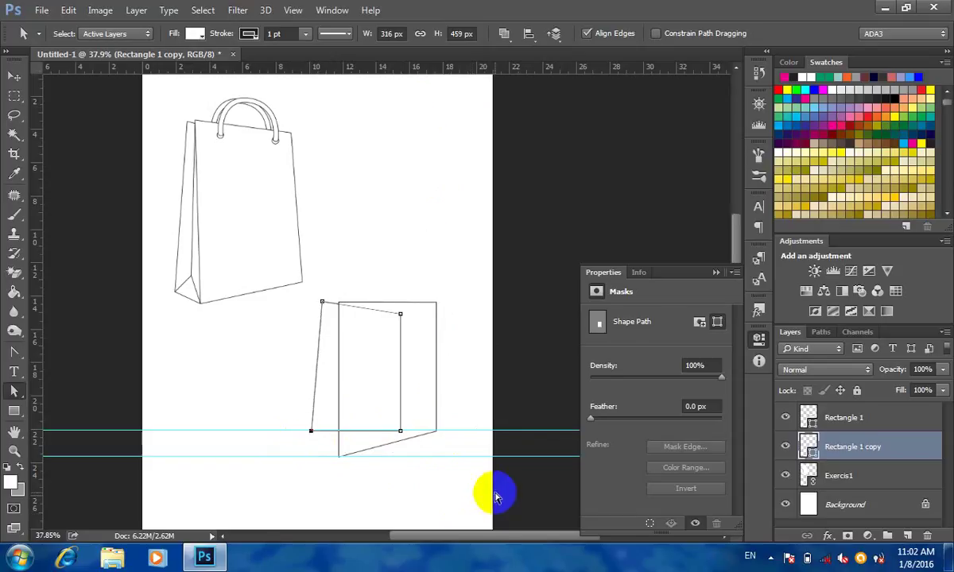
# - Draw a rectangle about 101 × 94 px between the guides below the side panel and delete its bottom-left anchor point
pyautogui.click(14, 411)
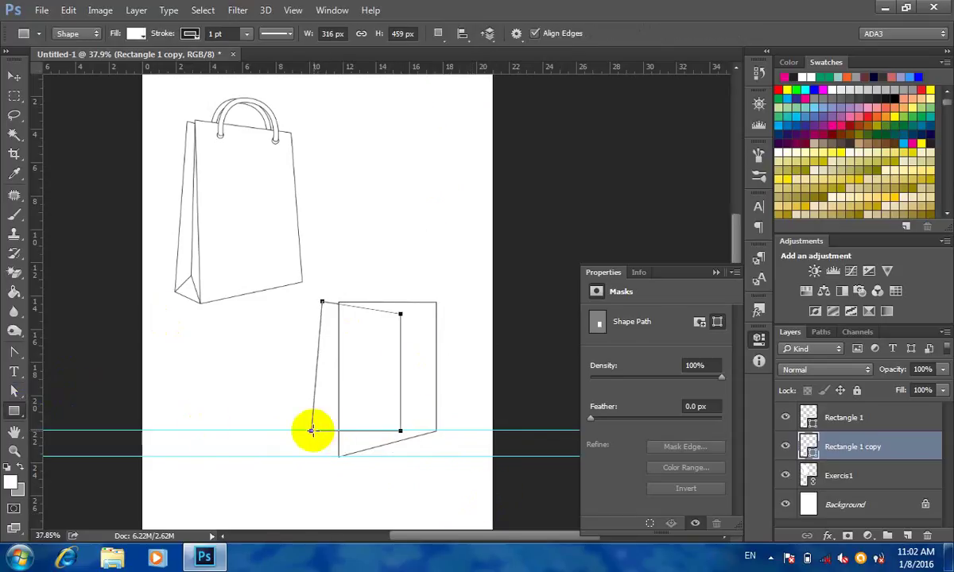
pyautogui.moveTo(311, 431); pyautogui.dragTo(339, 457)
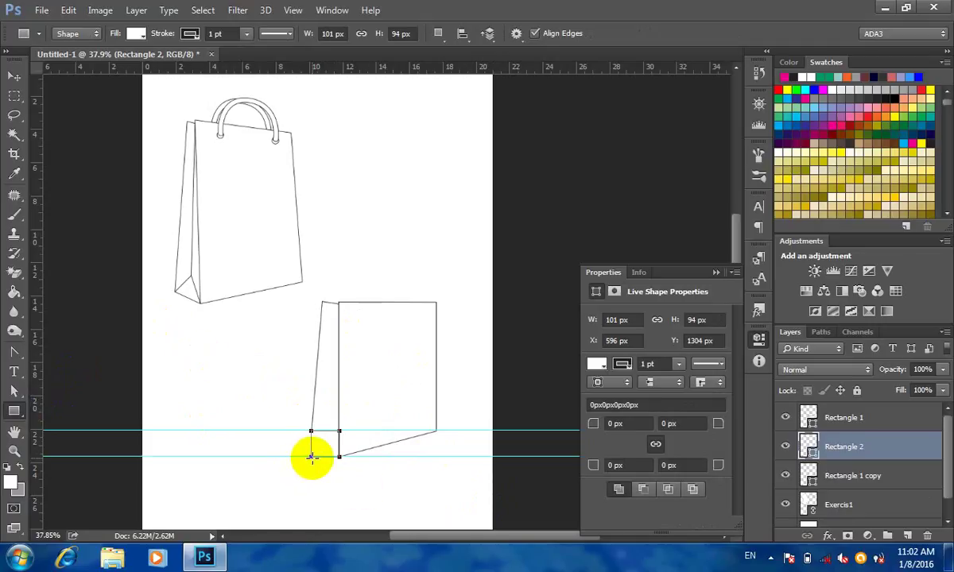
pyautogui.click(14, 353)
pyautogui.click(88, 391)
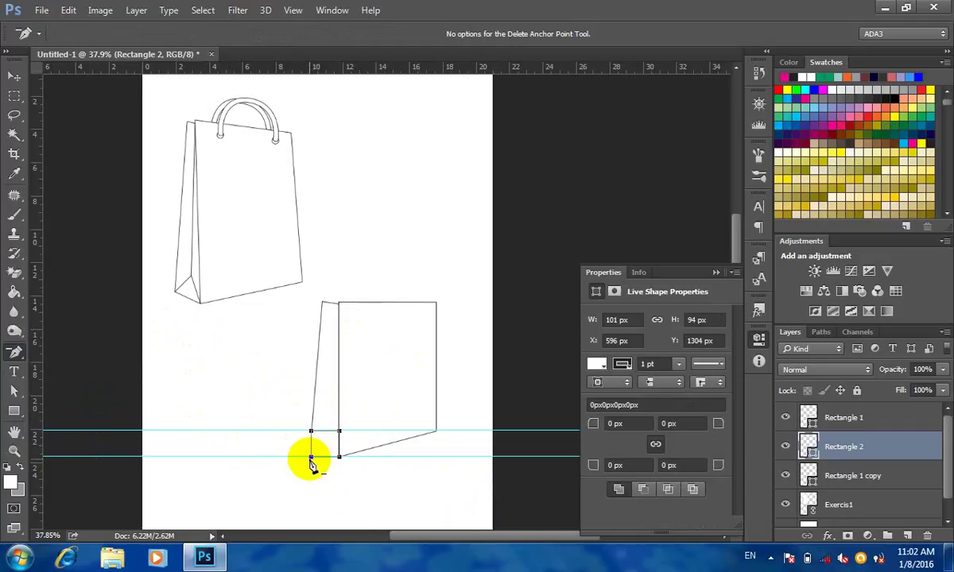
pyautogui.click(311, 457)
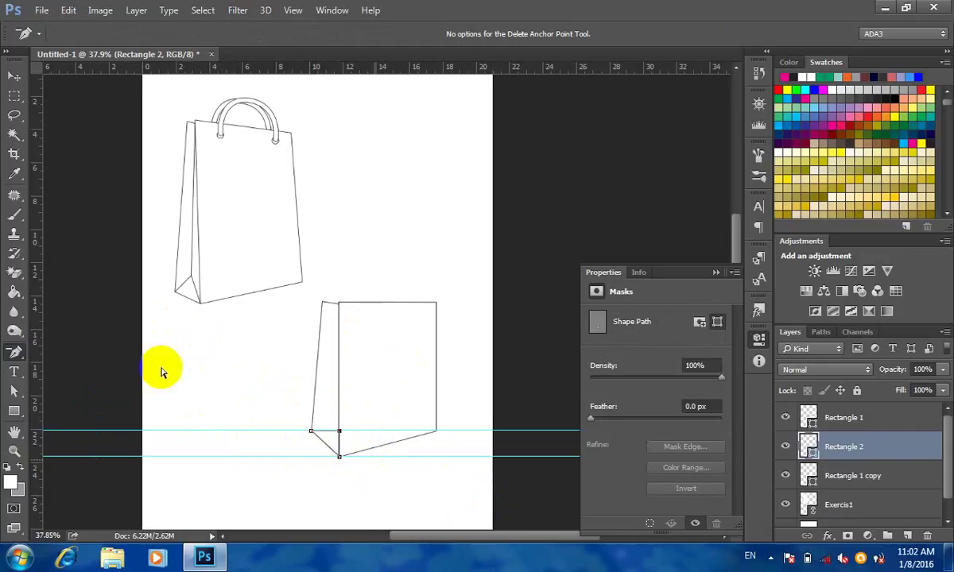
# - Move the triangle's top-right corner inward and slightly above the upper guide to form the bag's bottom fold
pyautogui.click(13, 391)
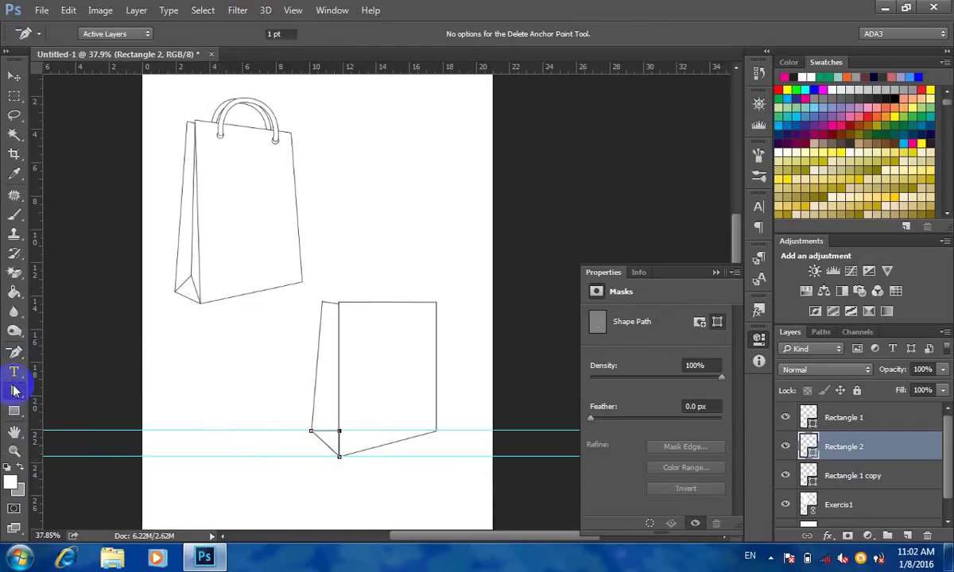
pyautogui.click(333, 432)
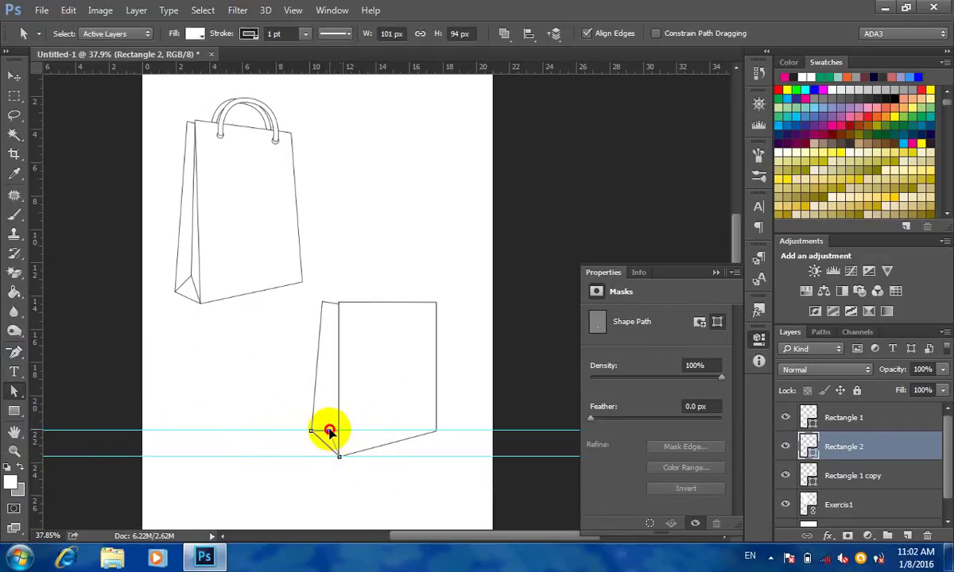
pyautogui.moveTo(330, 431); pyautogui.dragTo(360, 425)
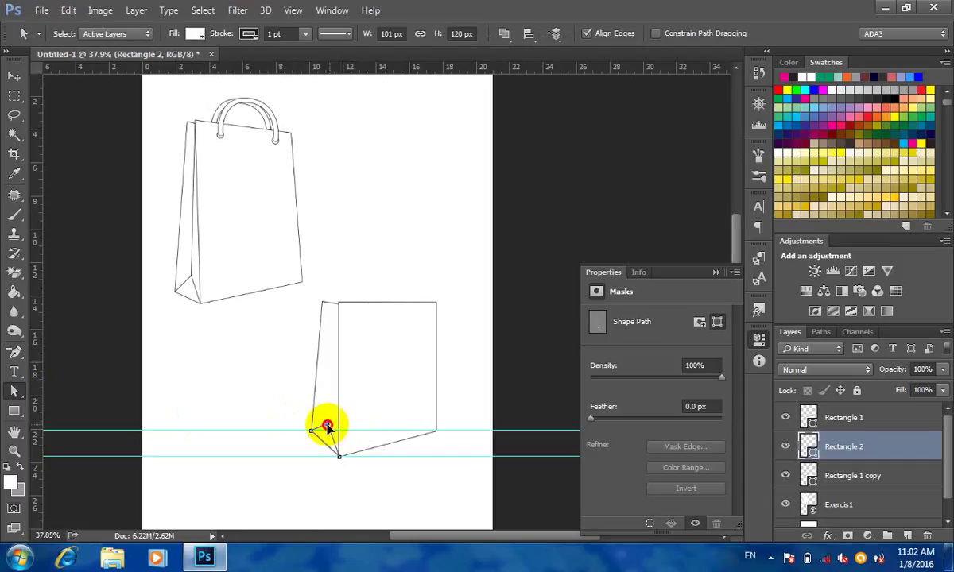
pyautogui.moveTo(327, 428); pyautogui.dragTo(327, 425)
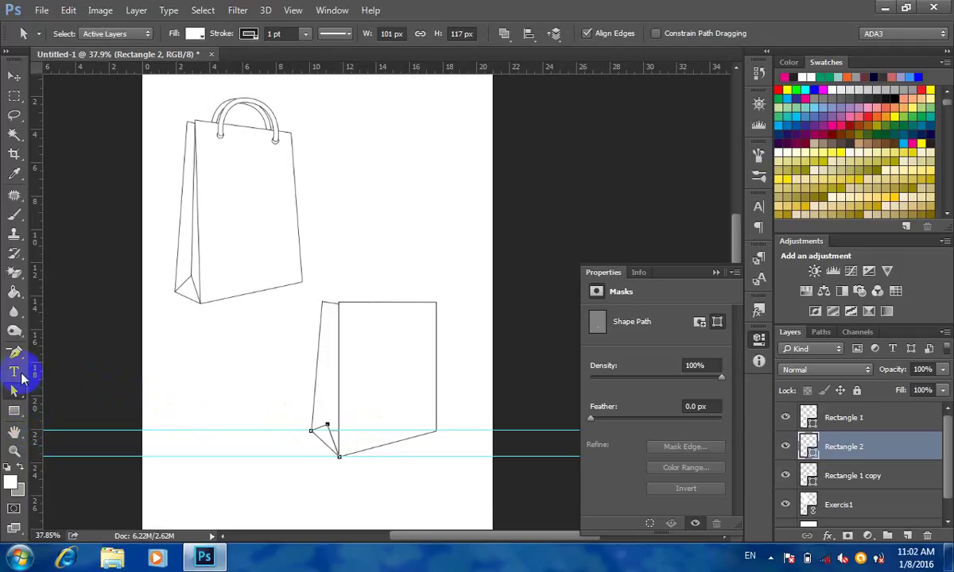
# - Draw a 3 px weight line from the bottom fold's peak up to the front panel's top-left corner, then deselect it
pyautogui.click(14, 410)
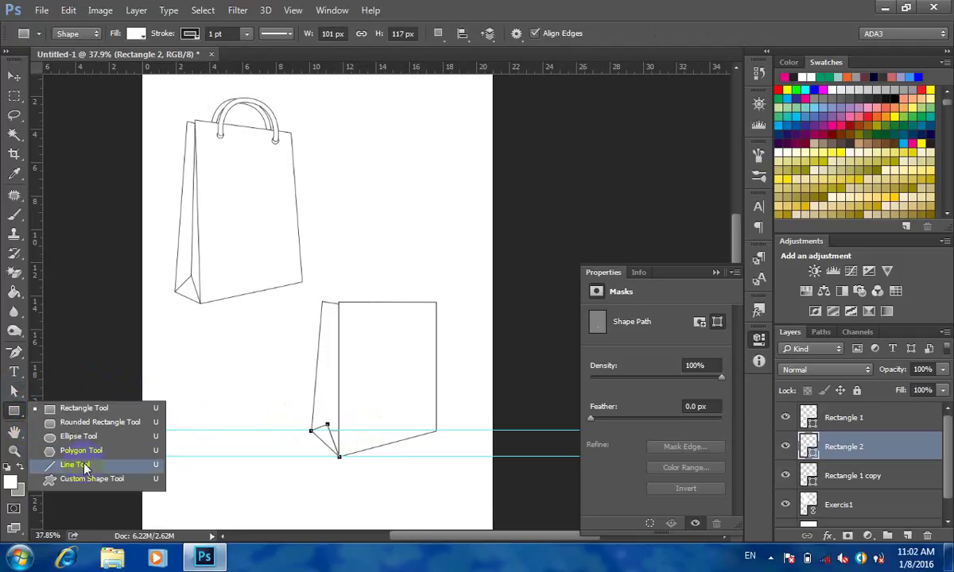
pyautogui.click(79, 464)
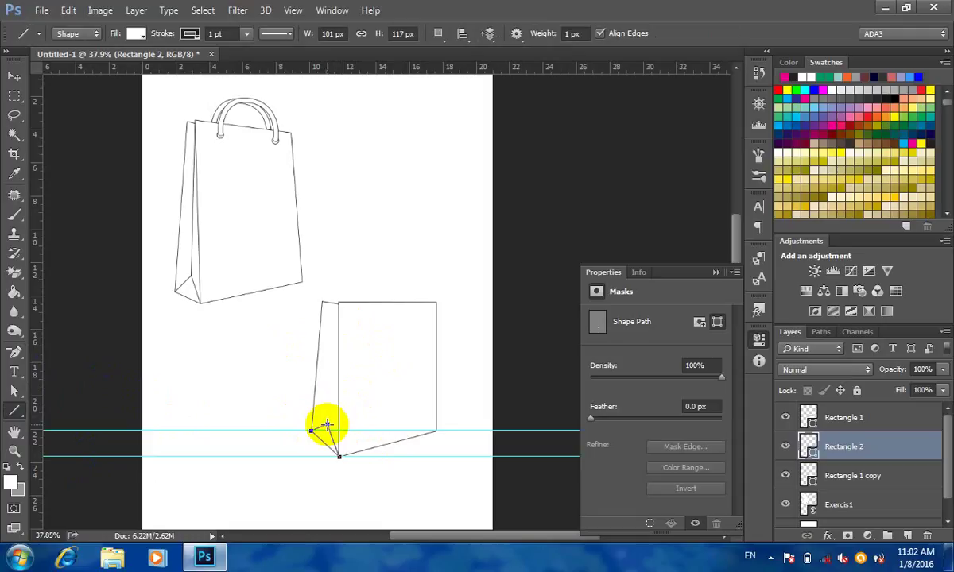
pyautogui.moveTo(326, 425); pyautogui.dragTo(327, 426)
pyautogui.click(573, 33)
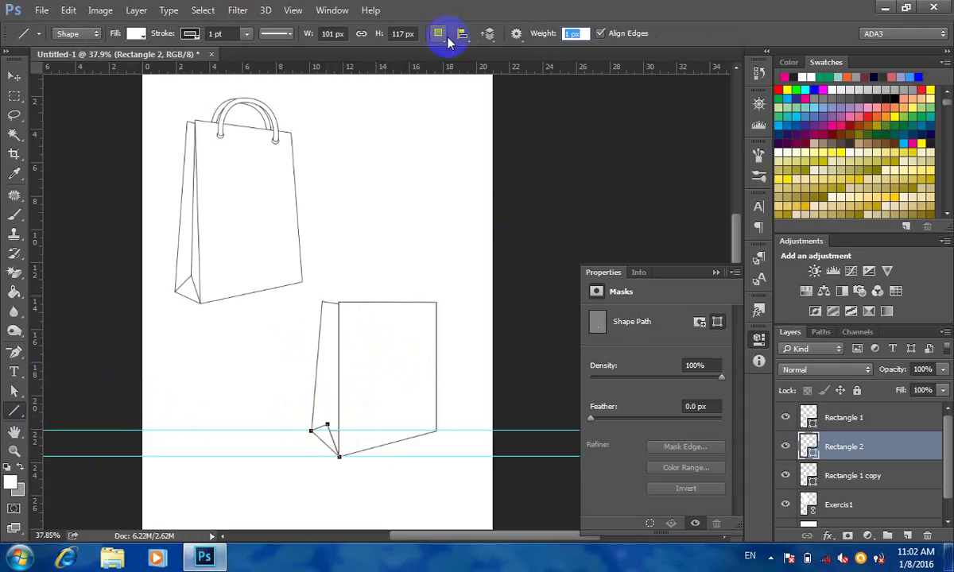
pyautogui.write('3')
pyautogui.press('Return')
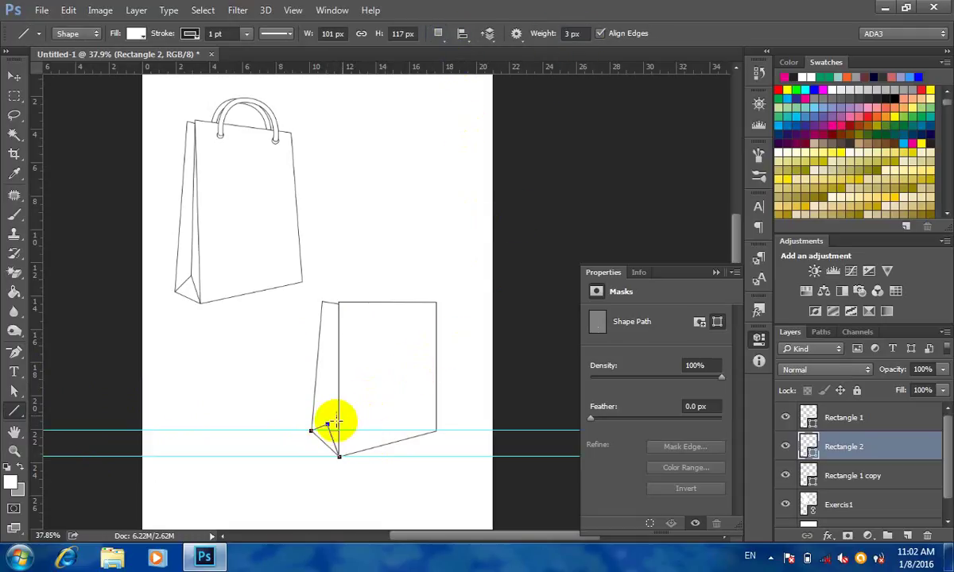
pyautogui.moveTo(326, 426); pyautogui.dragTo(350, 292)
pyautogui.click(14, 77)
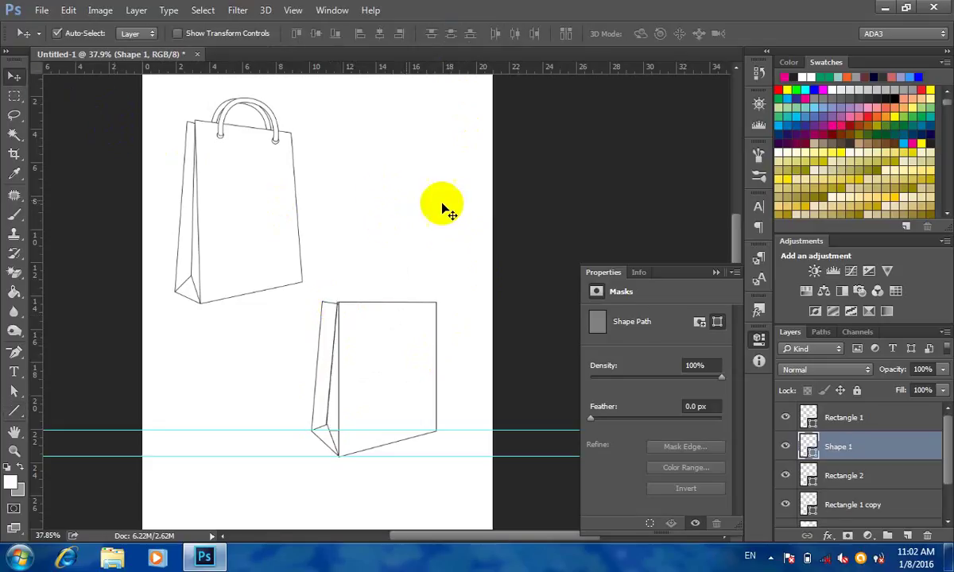
pyautogui.click(442, 206)
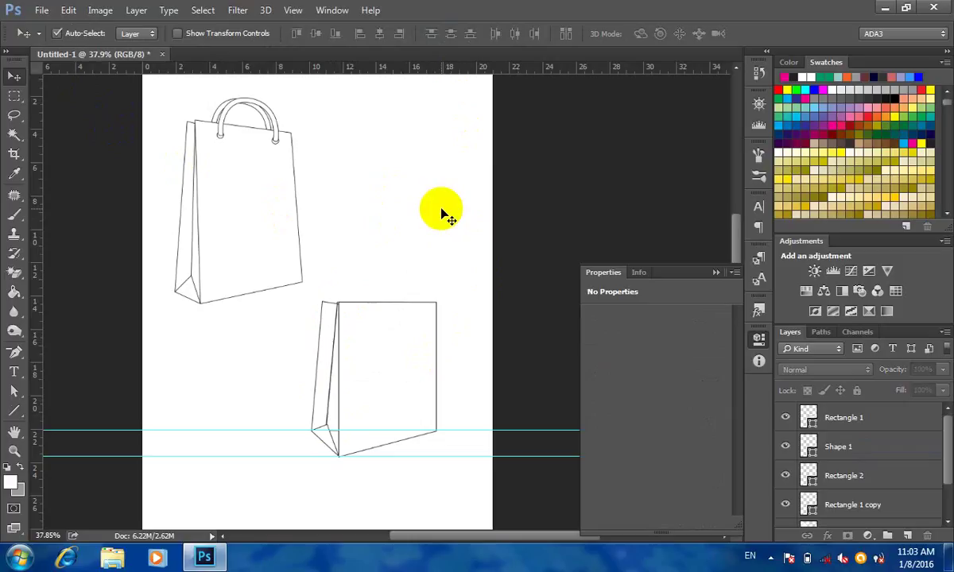
pyautogui.press('a')
pyautogui.moveTo(315, 288); pyautogui.dragTo(327, 316)
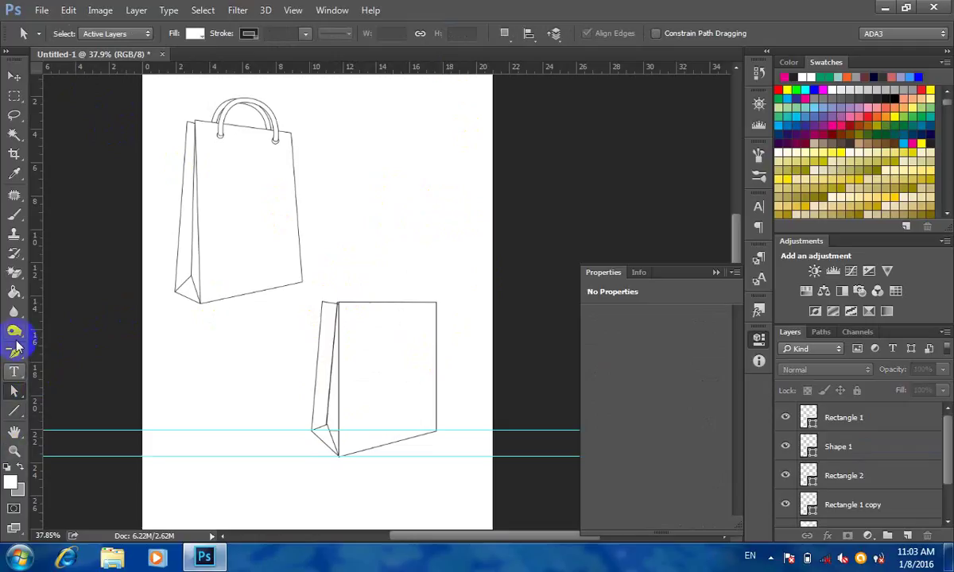
pyautogui.click(14, 411)
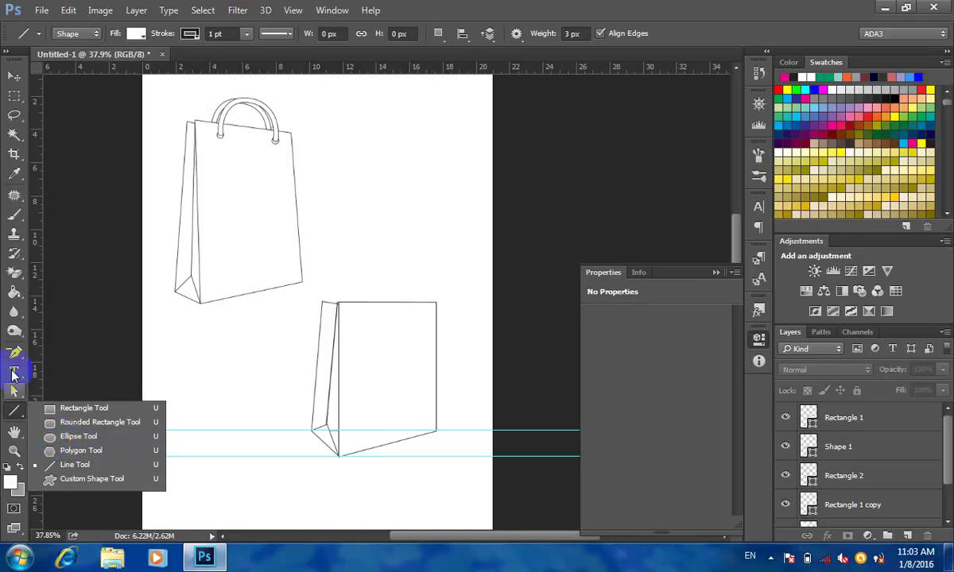
pyautogui.moveTo(14, 353); pyautogui.dragTo(50, 358)
pyautogui.click(49, 354)
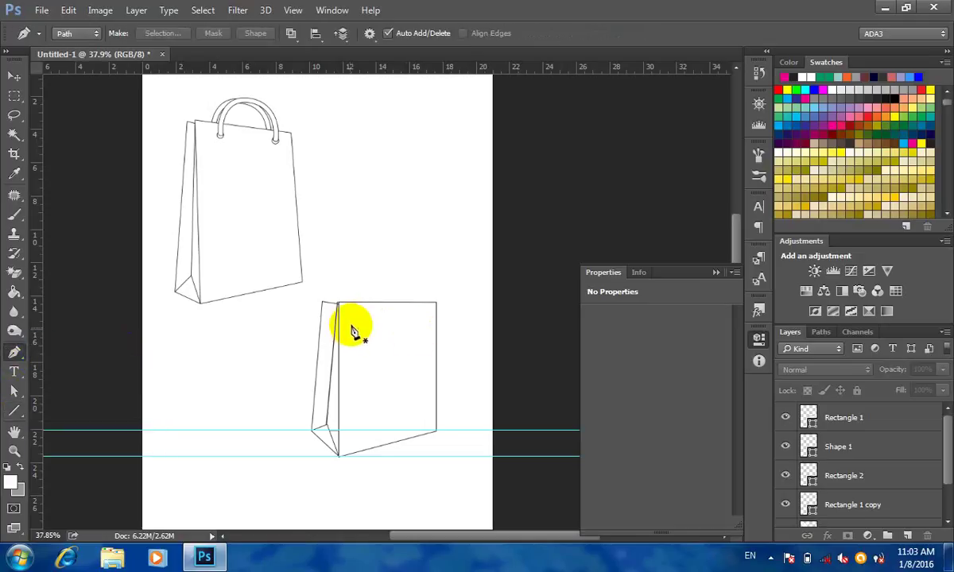
pyautogui.click(353, 319)
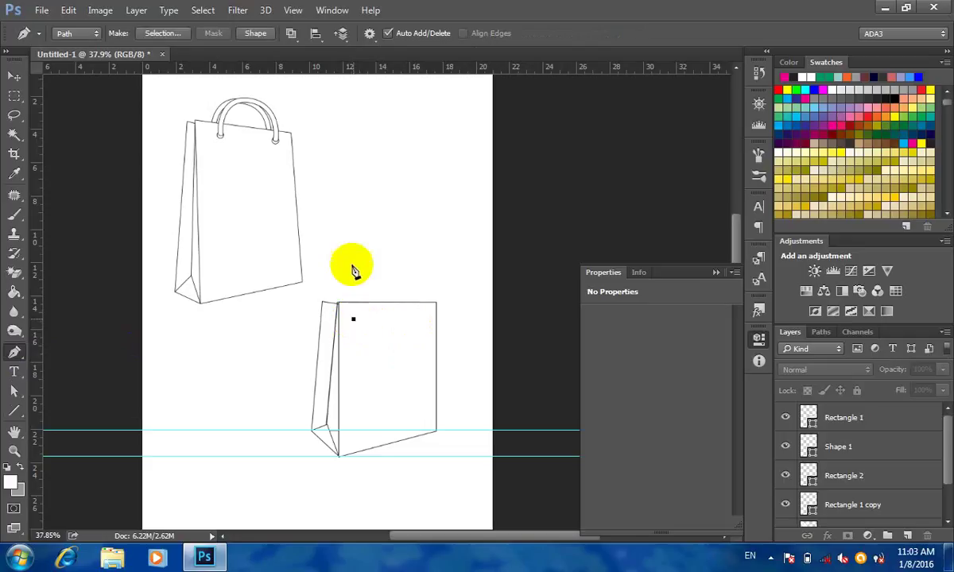
pyautogui.click(392, 221)
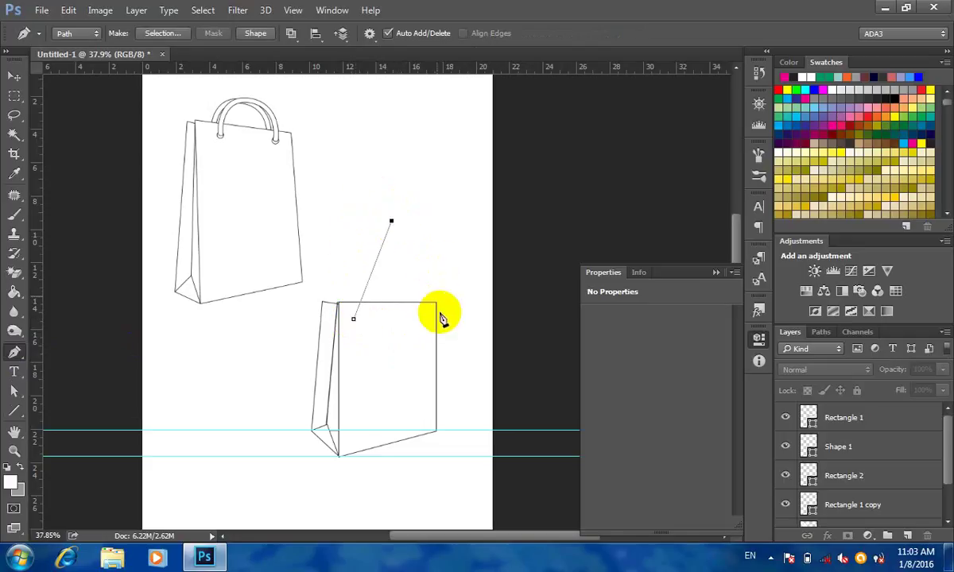
pyautogui.click(430, 319)
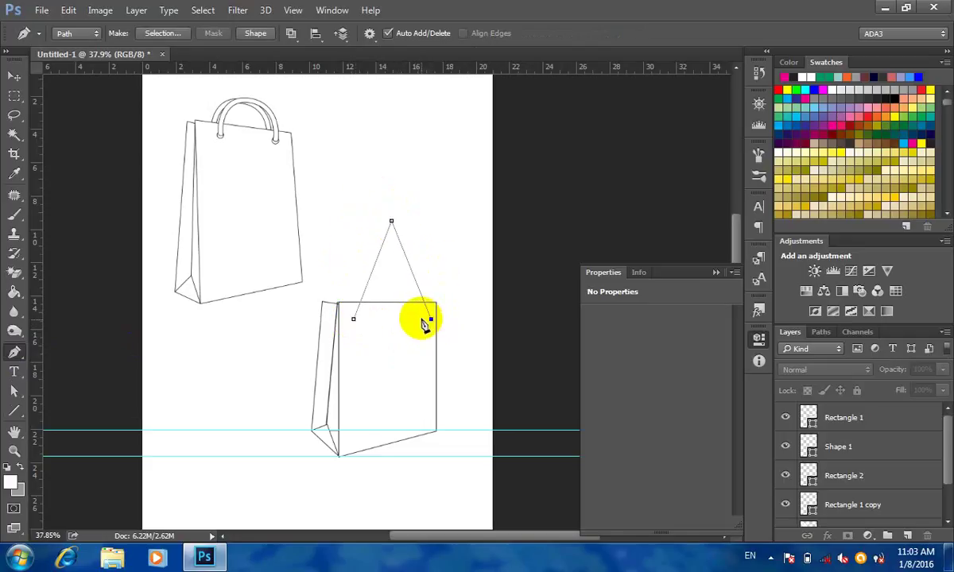
pyautogui.press('Return')
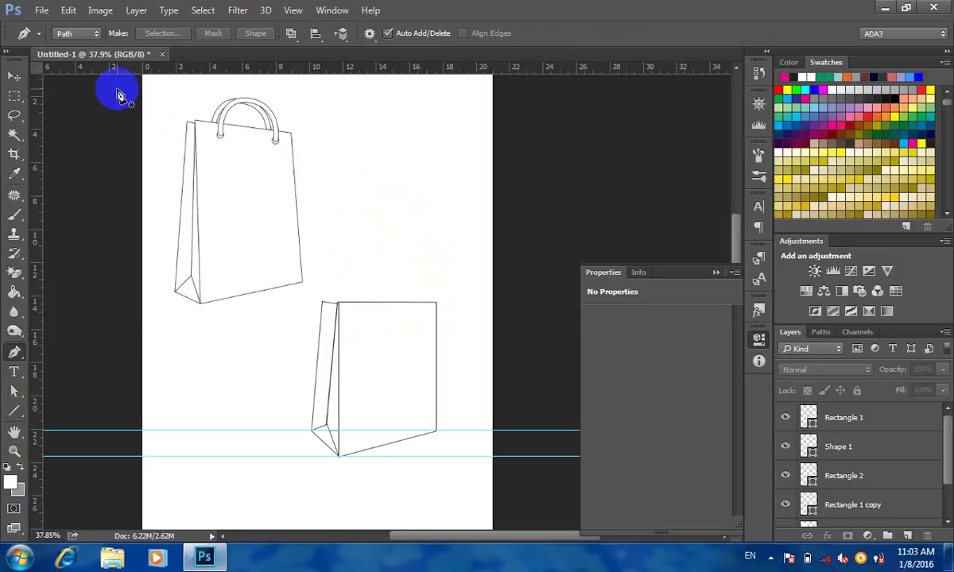
# - With the Pen tool in Shape mode, draw a closed inverted-V handle outline about 298 × 304 px over the front panel's top edge
pyautogui.click(77, 33)
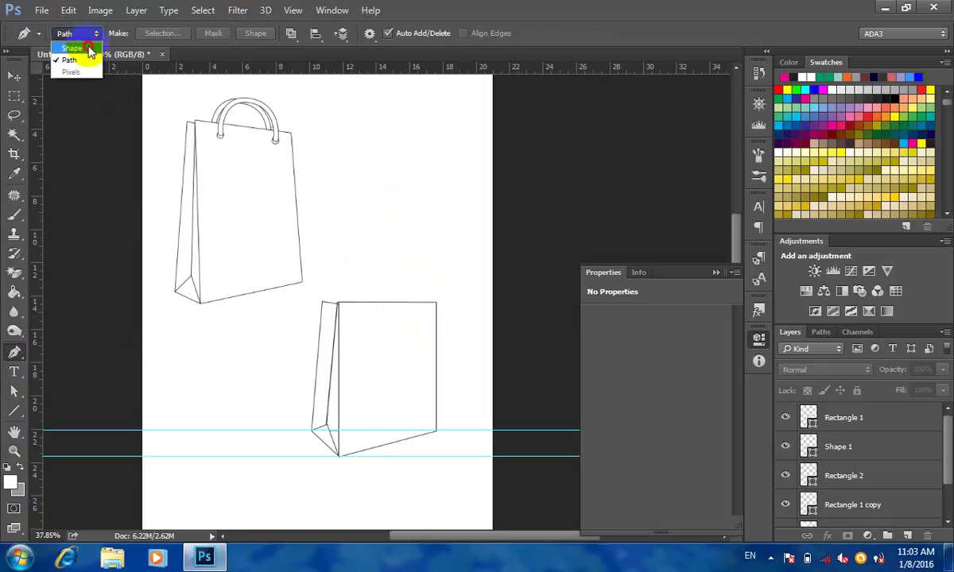
pyautogui.click(79, 45)
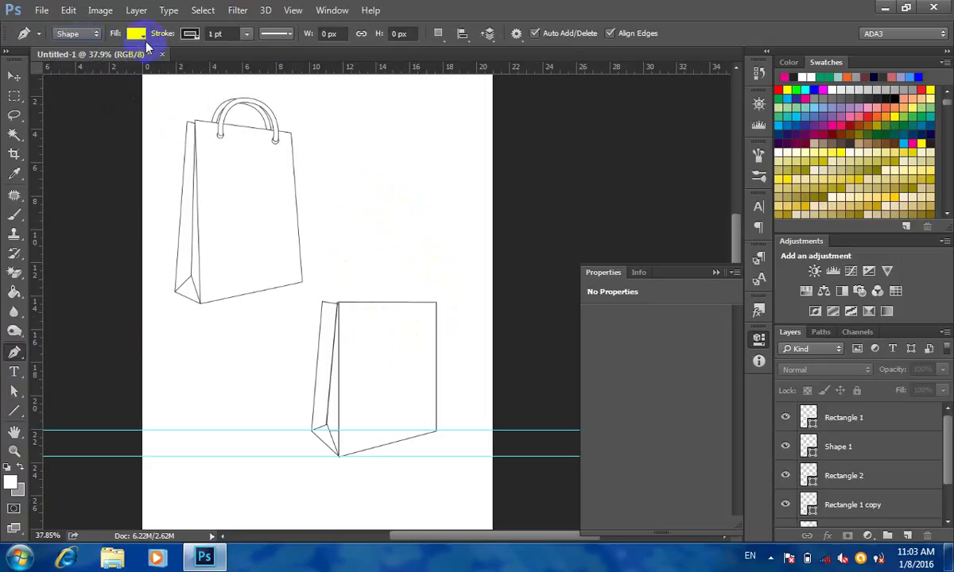
pyautogui.click(348, 327)
pyautogui.click(384, 244)
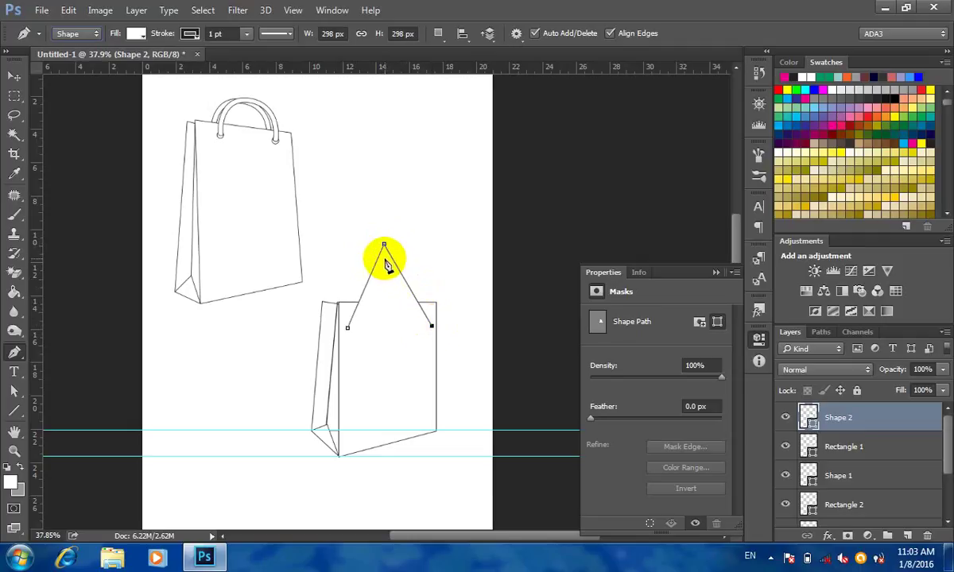
pyautogui.click(385, 259)
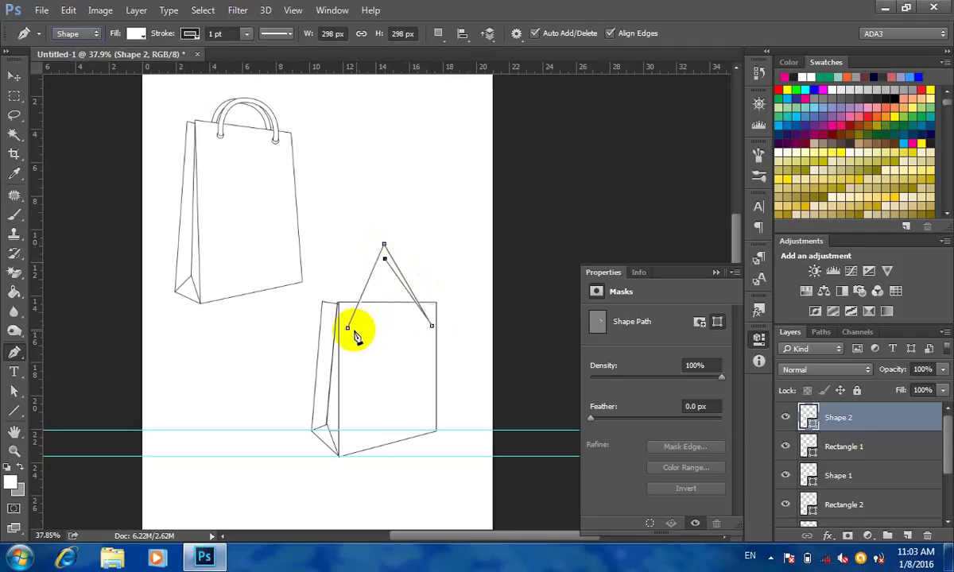
pyautogui.click(354, 328)
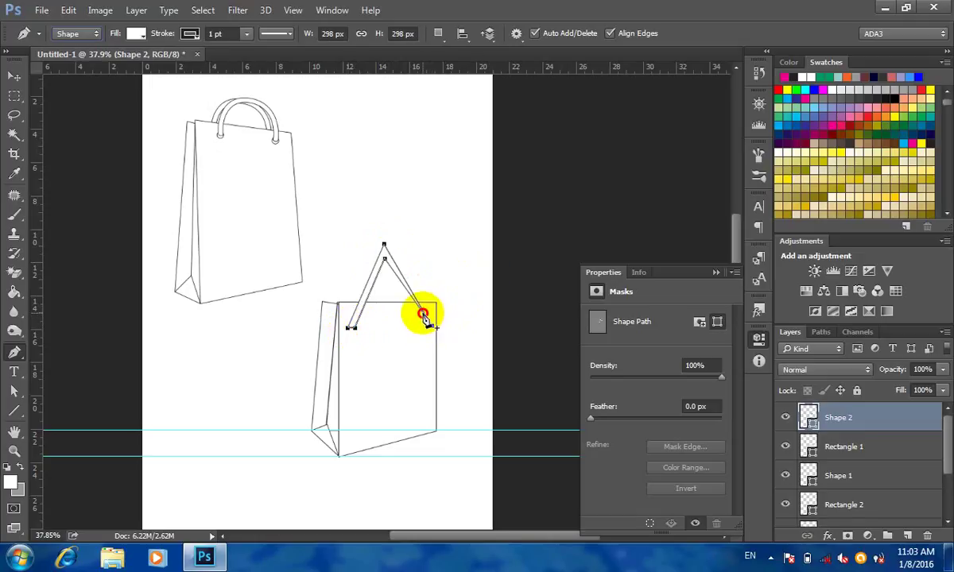
pyautogui.moveTo(422, 313); pyautogui.dragTo(429, 333)
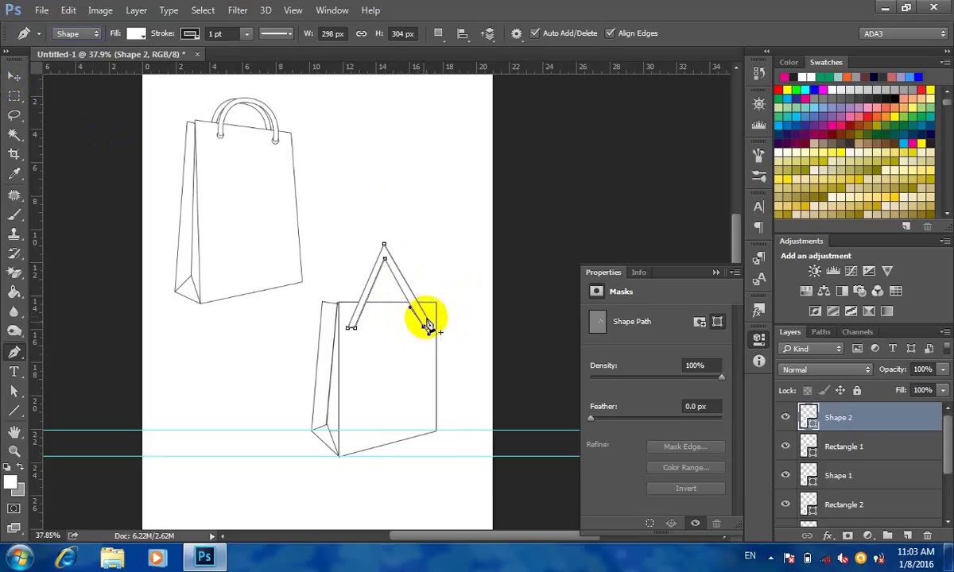
# - Convert the outer and inner peak points of the inverted V into smooth points to form a curved handle arch
pyautogui.click(14, 77)
pyautogui.scroll(5, 422, 342)
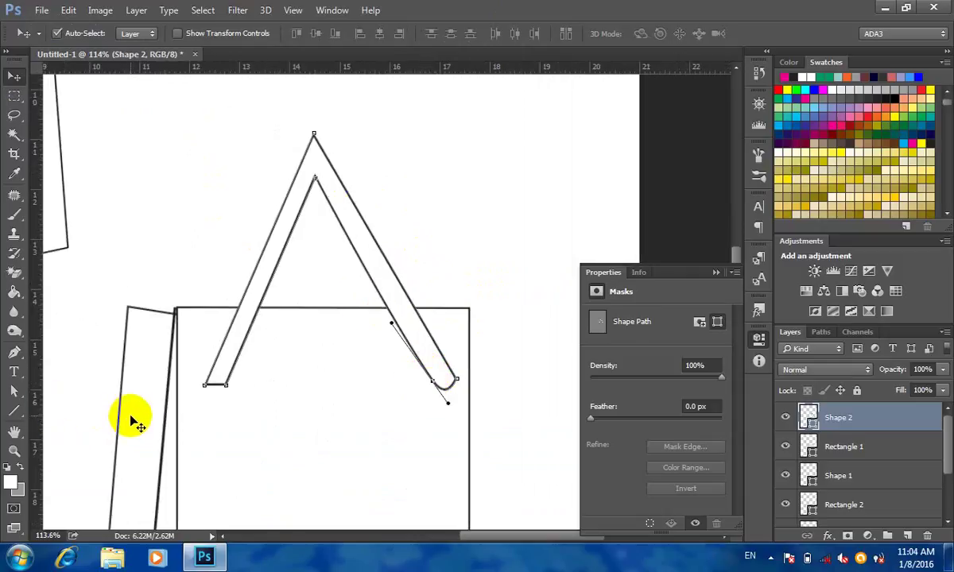
pyautogui.click(14, 392)
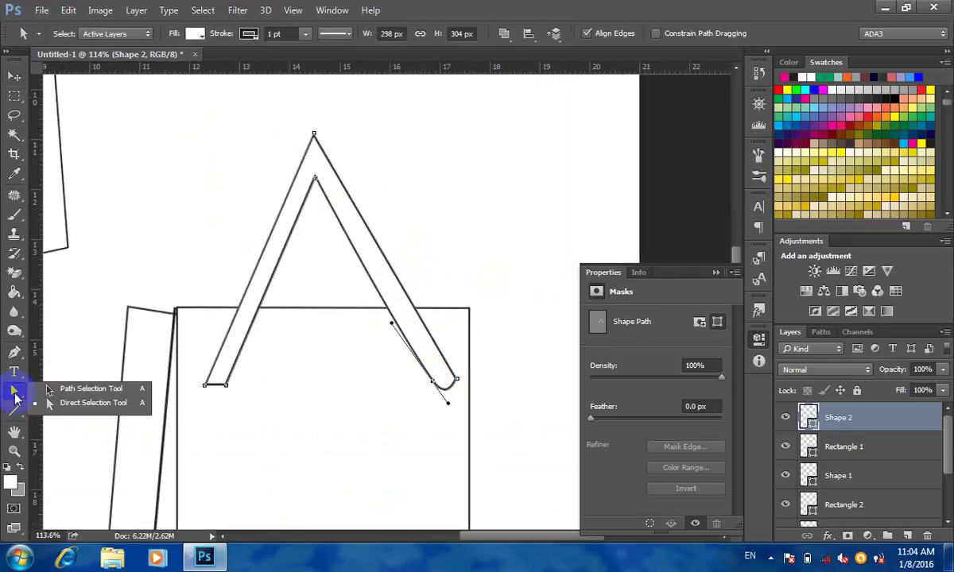
pyautogui.moveTo(14, 352); pyautogui.dragTo(64, 411)
pyautogui.click(312, 137)
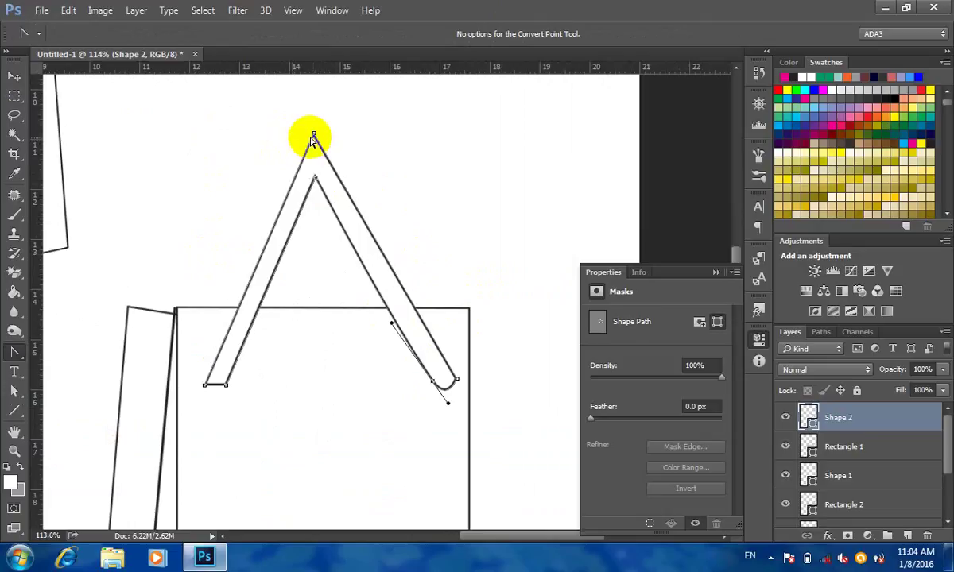
pyautogui.moveTo(315, 136); pyautogui.dragTo(438, 130)
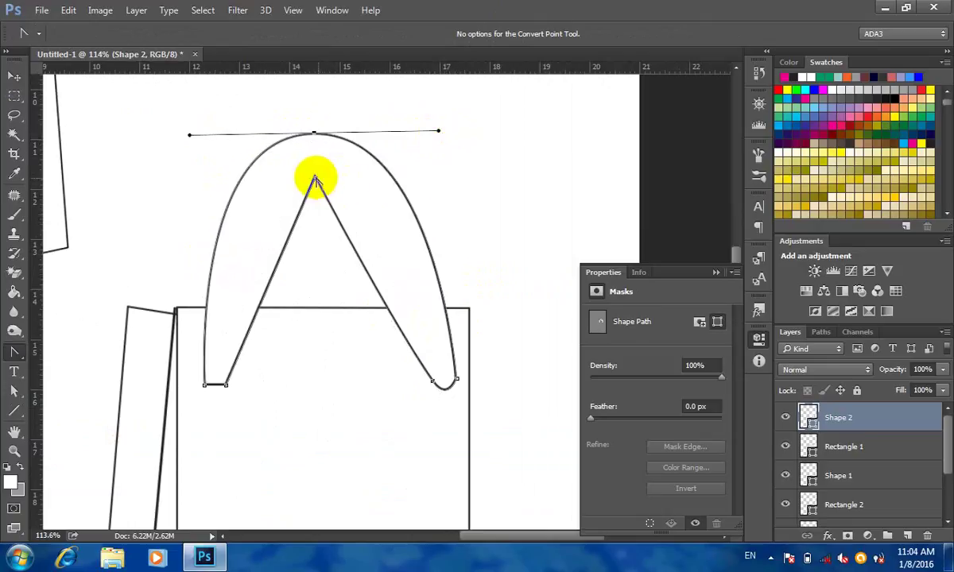
pyautogui.moveTo(315, 180); pyautogui.dragTo(223, 186)
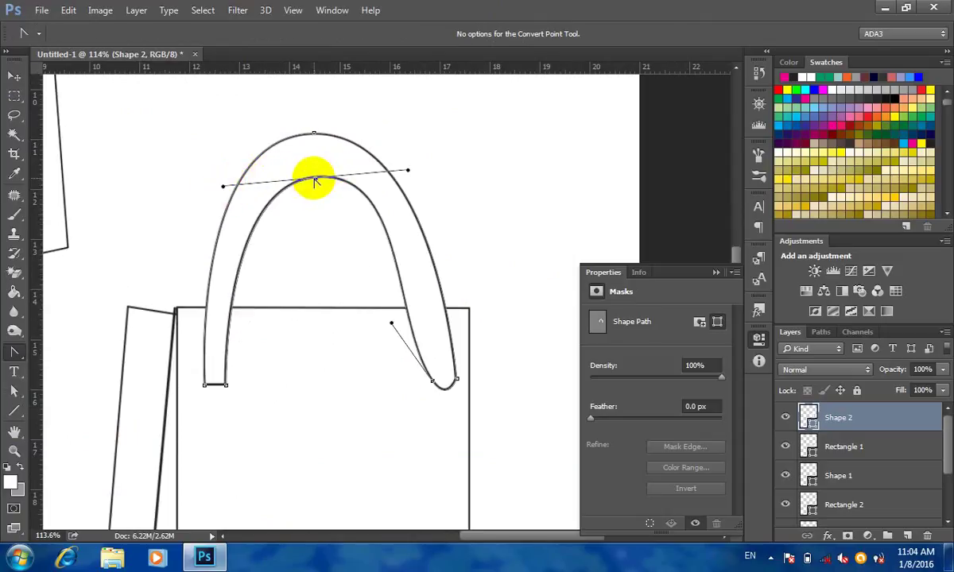
# - Move the inner arch's peak up toward the outer one and convert the right leg's inner end point into a corner
pyautogui.moveTo(315, 182); pyautogui.dragTo(314, 153)
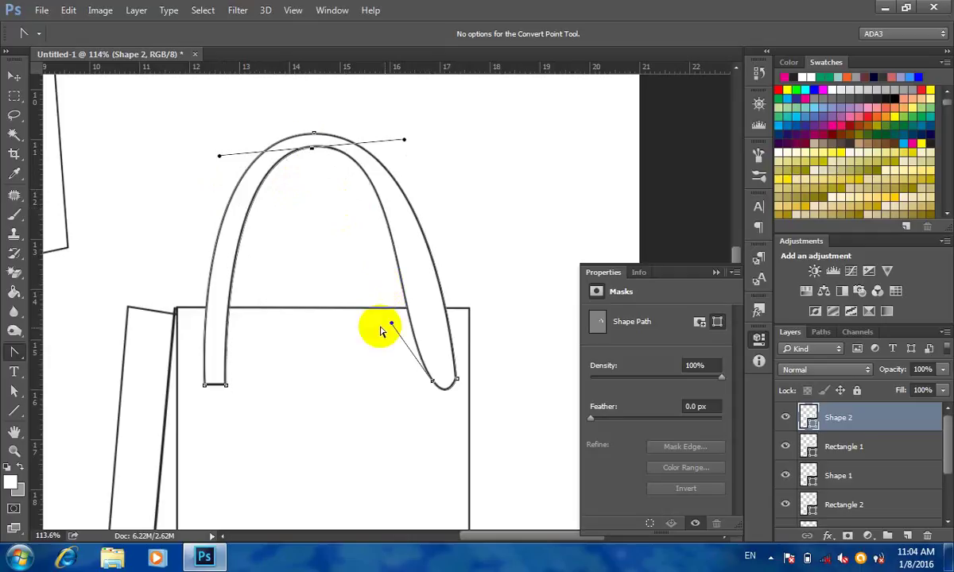
pyautogui.click(431, 381)
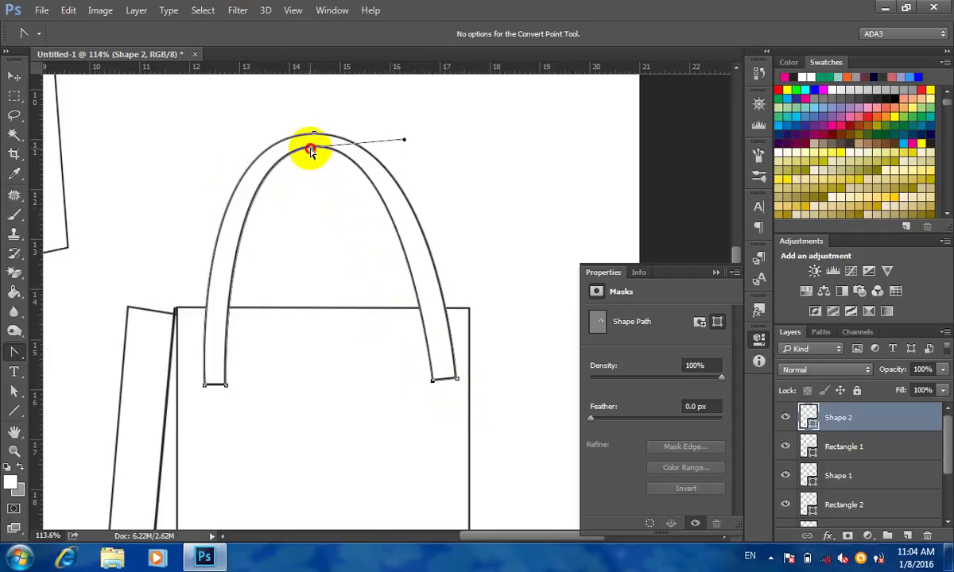
pyautogui.moveTo(311, 151); pyautogui.dragTo(312, 155)
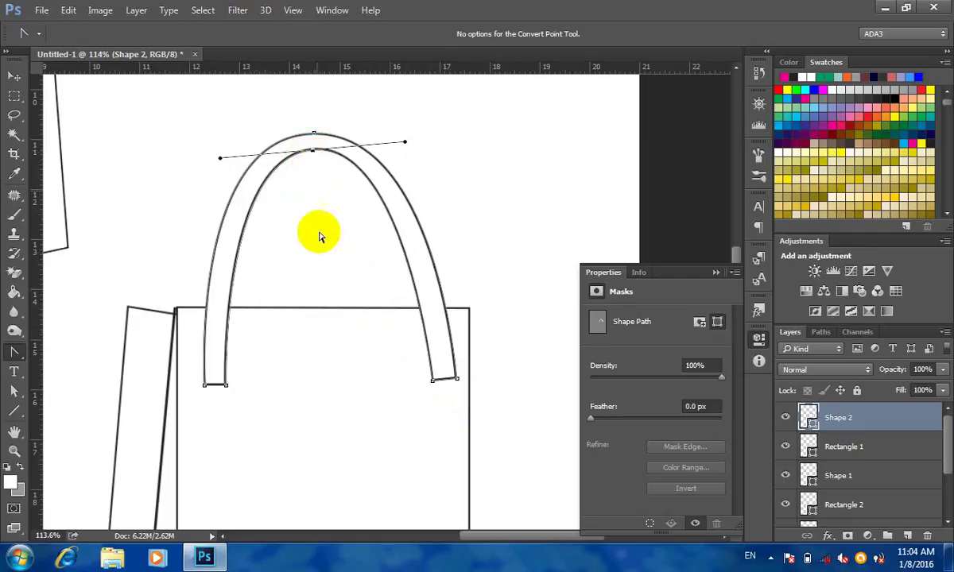
pyautogui.scroll(-5, 393, 326)
pyautogui.scroll(3, 401, 342)
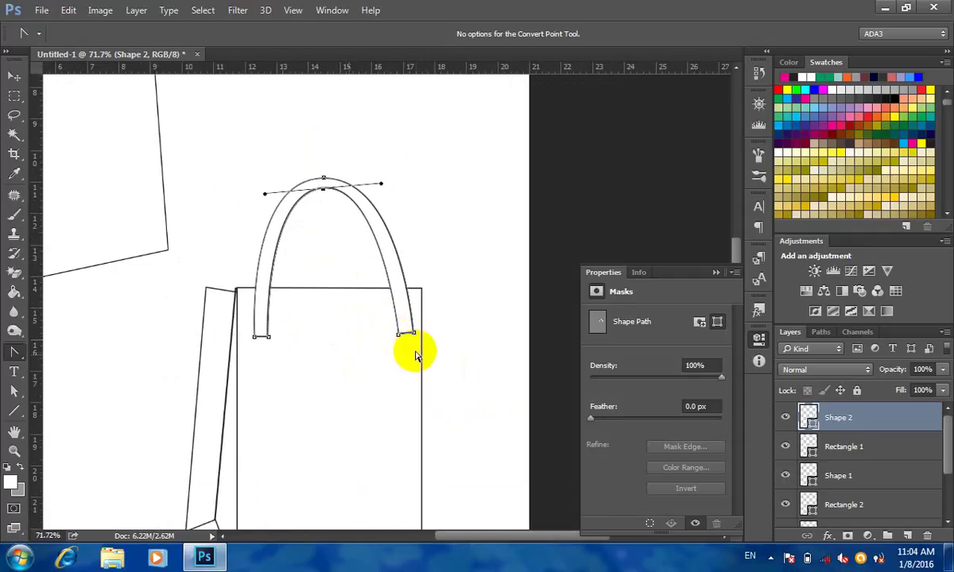
# - Shift the handle's right end slightly inward and narrow both legs by moving their inner end points toward the outer edges
pyautogui.moveTo(437, 323); pyautogui.dragTo(398, 337)
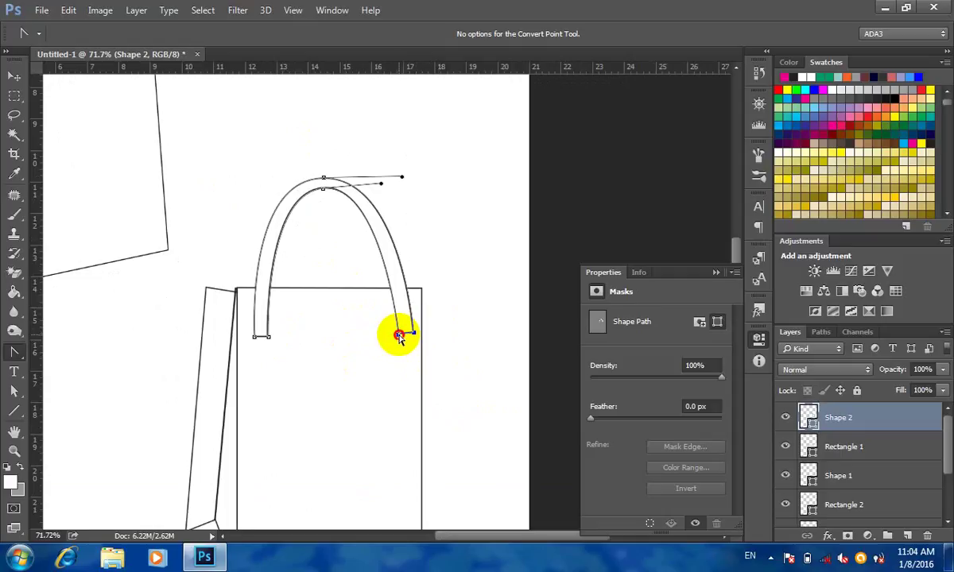
pyautogui.moveTo(396, 337); pyautogui.dragTo(399, 334)
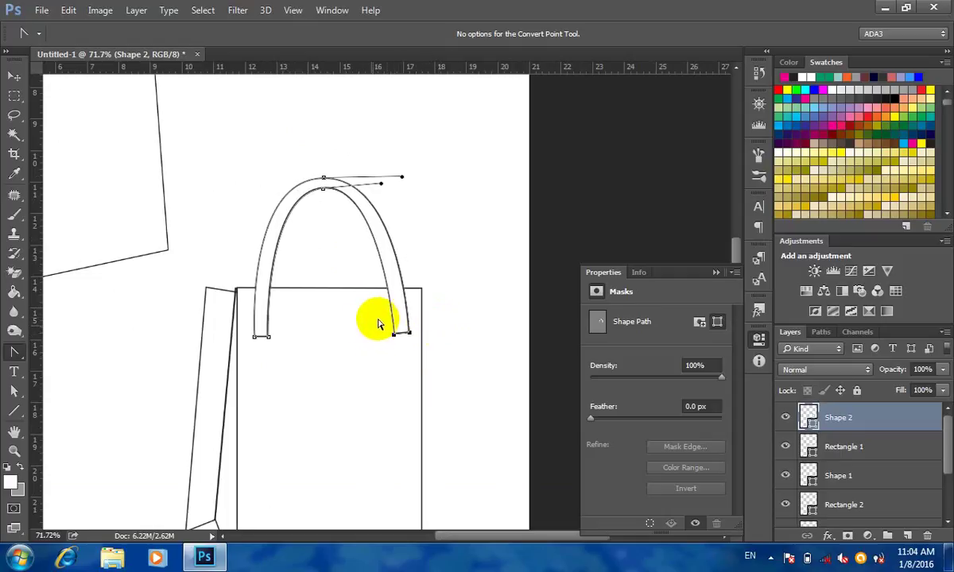
pyautogui.click(397, 350)
pyautogui.click(396, 335)
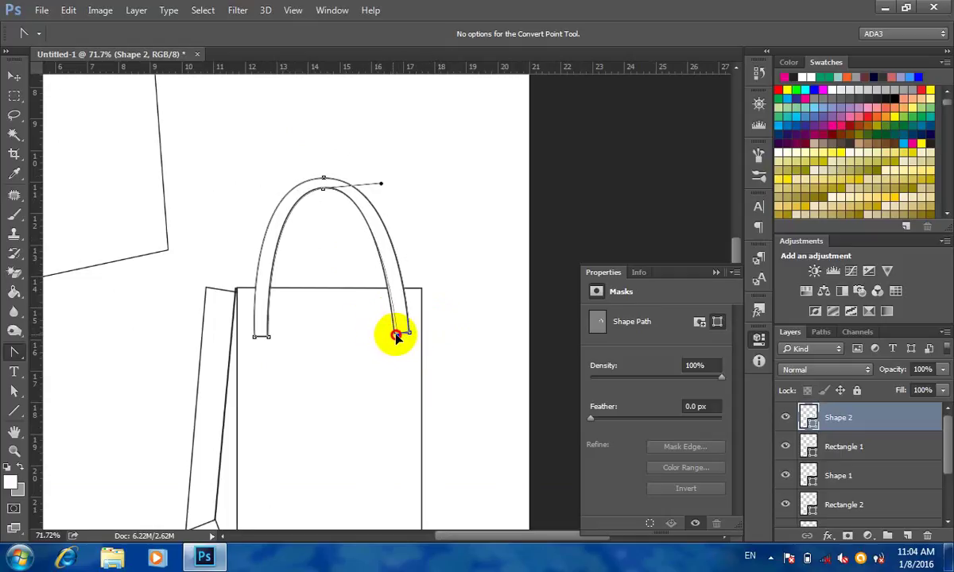
pyautogui.click(266, 336)
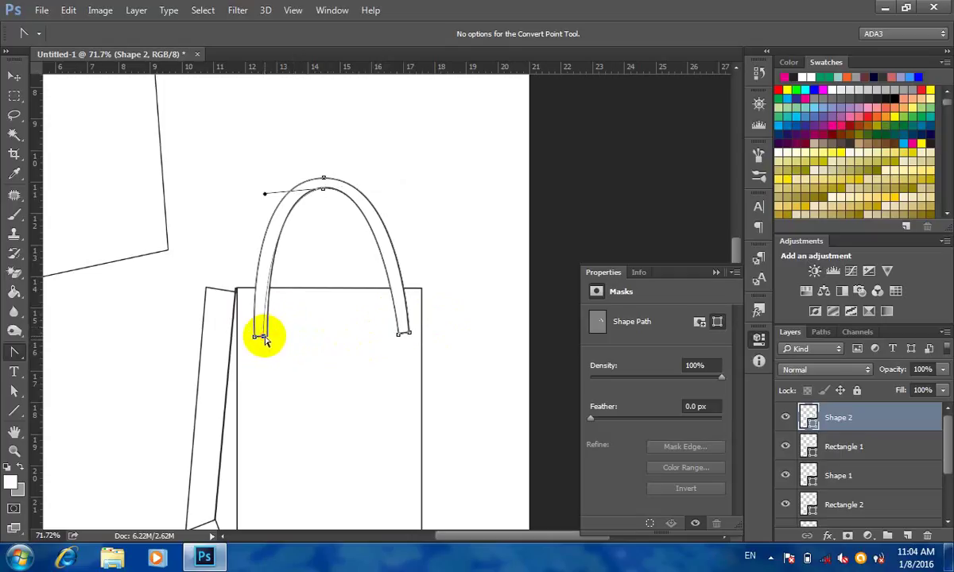
# - Raise the inner arch's peak closer to the outer curve and extend its direction handles to even out the band
pyautogui.scroll(3, 320, 191)
pyautogui.click(325, 191)
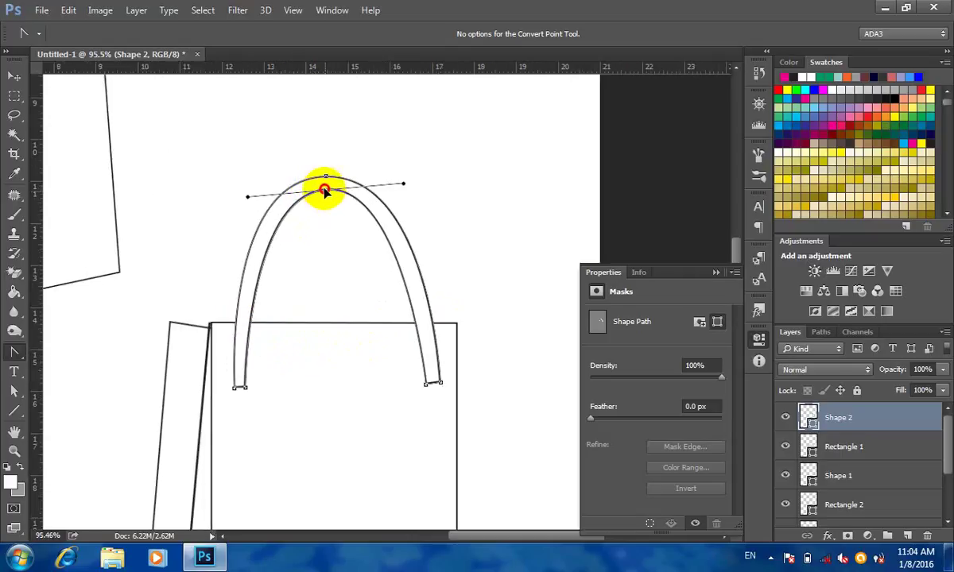
pyautogui.scroll(-2, 426, 204)
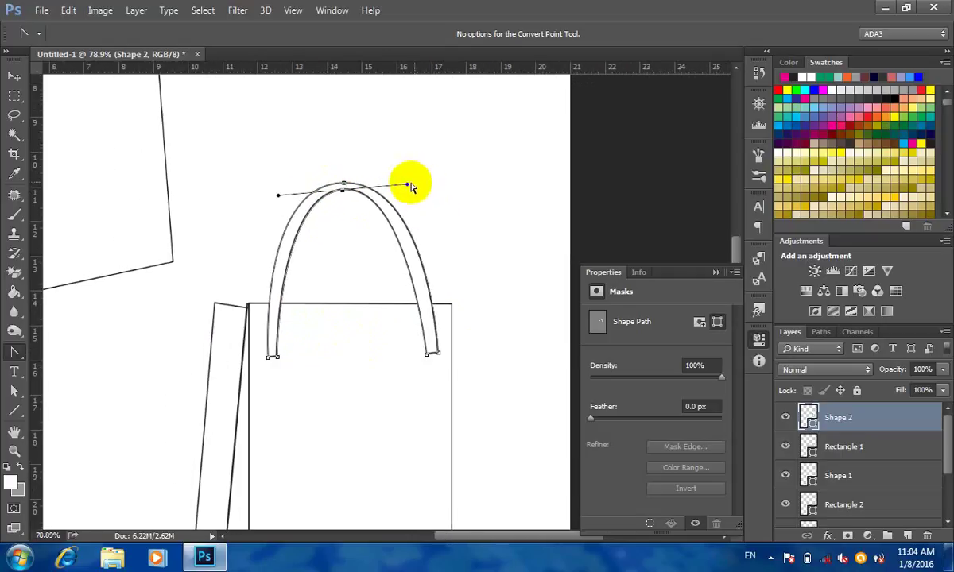
pyautogui.moveTo(408, 187); pyautogui.dragTo(419, 193)
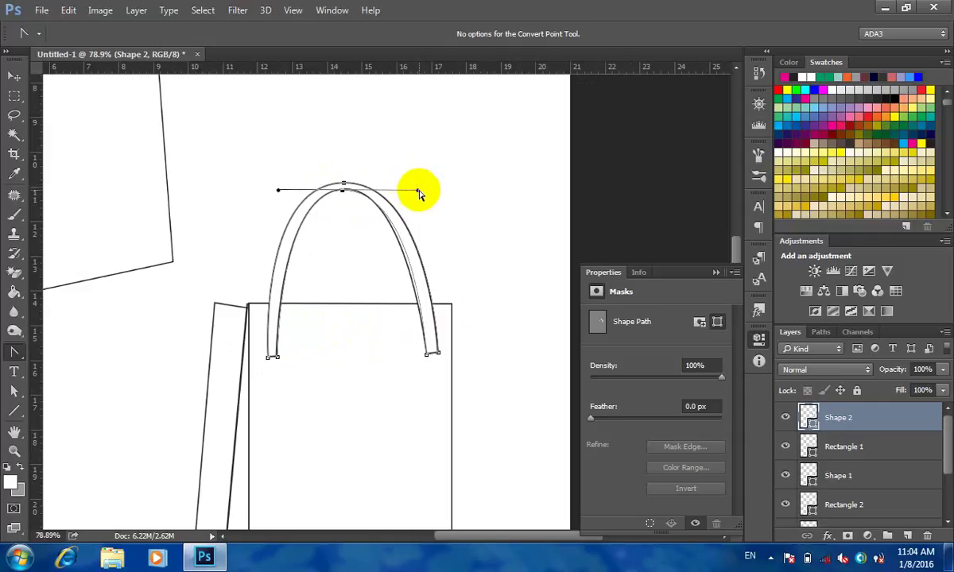
pyautogui.moveTo(278, 191); pyautogui.dragTo(274, 194)
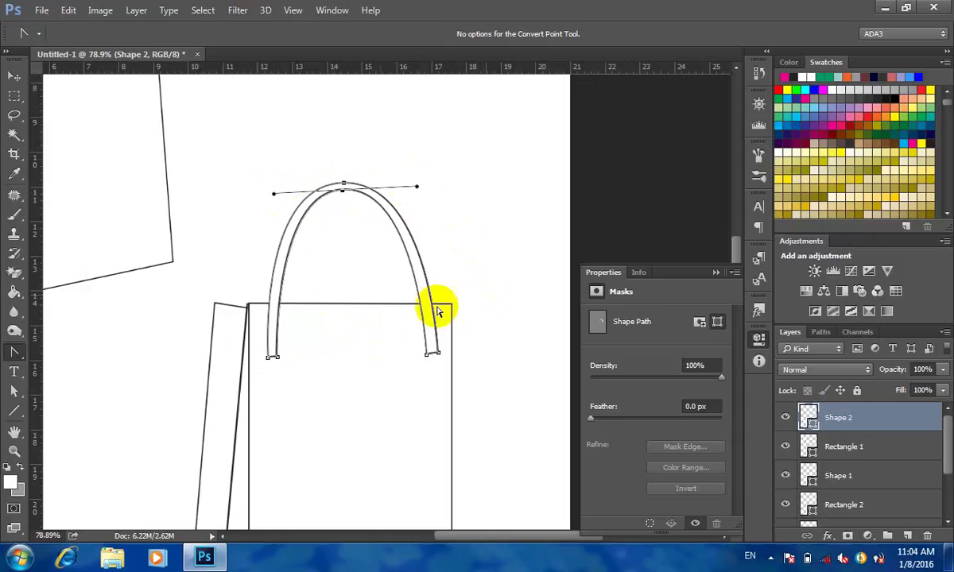
# - Move the left leg's inner end point slightly inward to widen that end, and deselect the handle path
pyautogui.scroll(1, 255, 364)
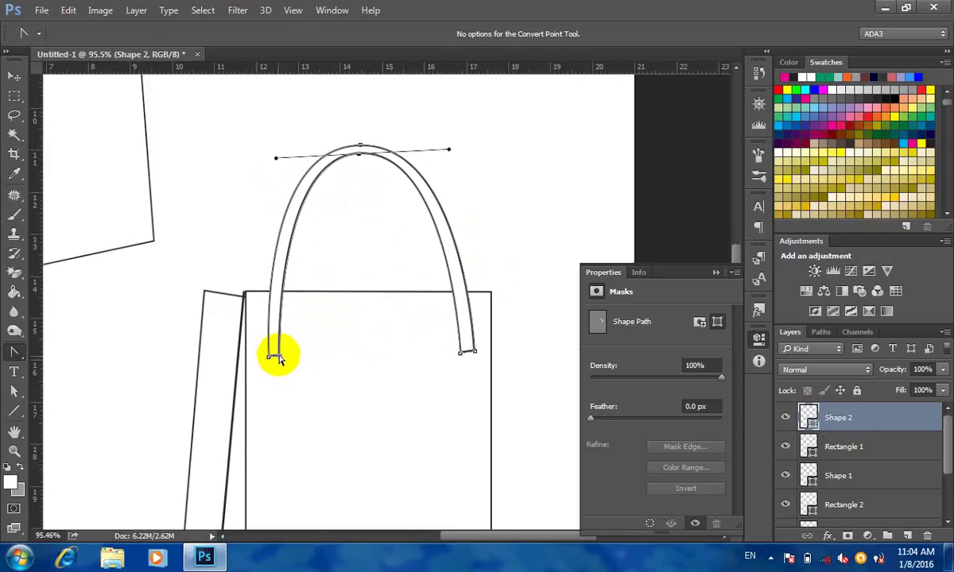
pyautogui.click(278, 358)
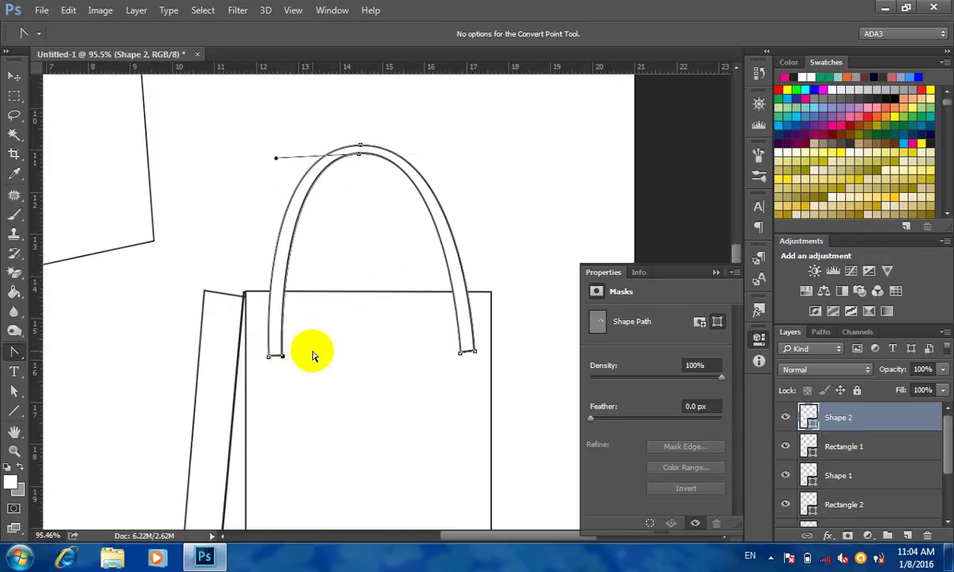
pyautogui.click(314, 356)
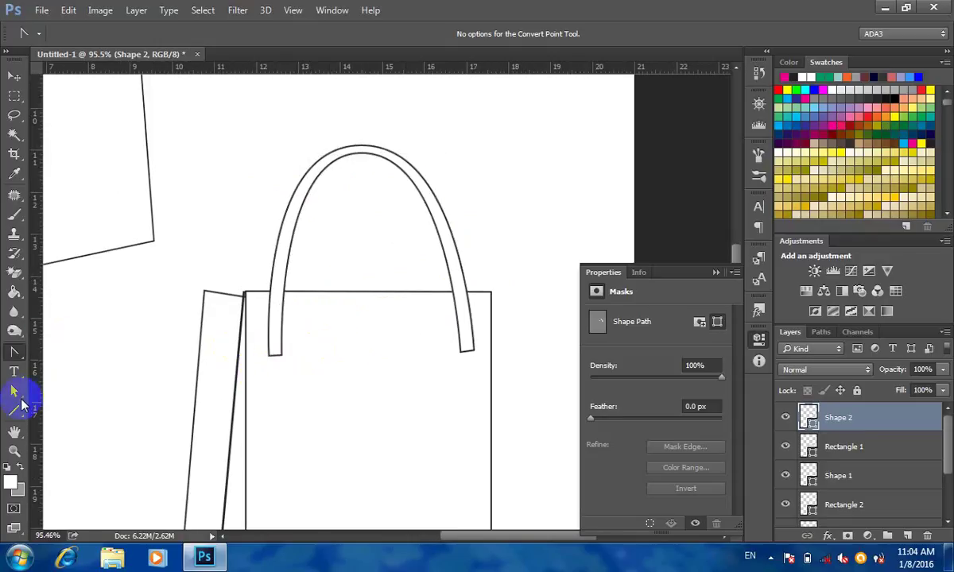
# - Draw a circle about 34 px wide over the lower end of the handle's left leg and place it behind the handle
pyautogui.click(14, 411)
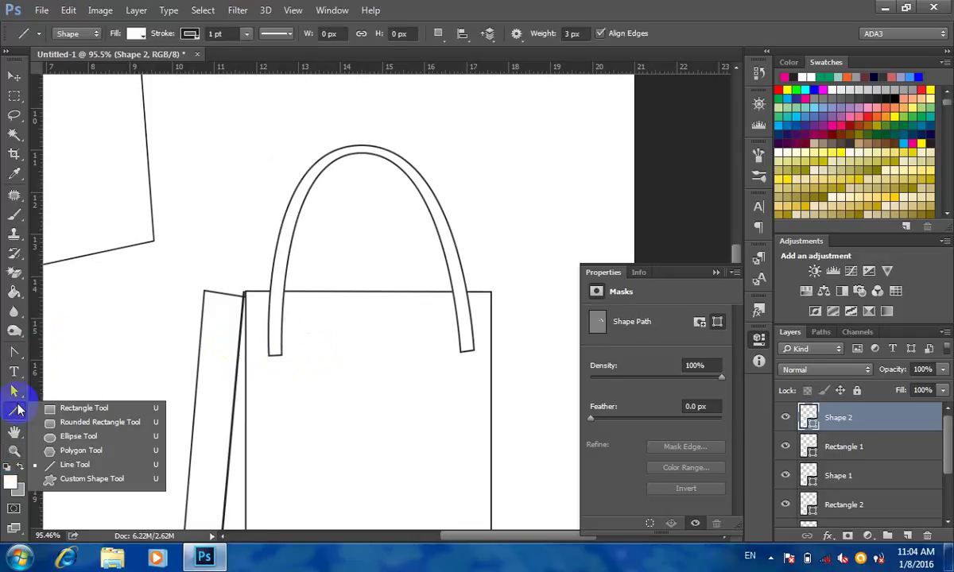
pyautogui.click(68, 437)
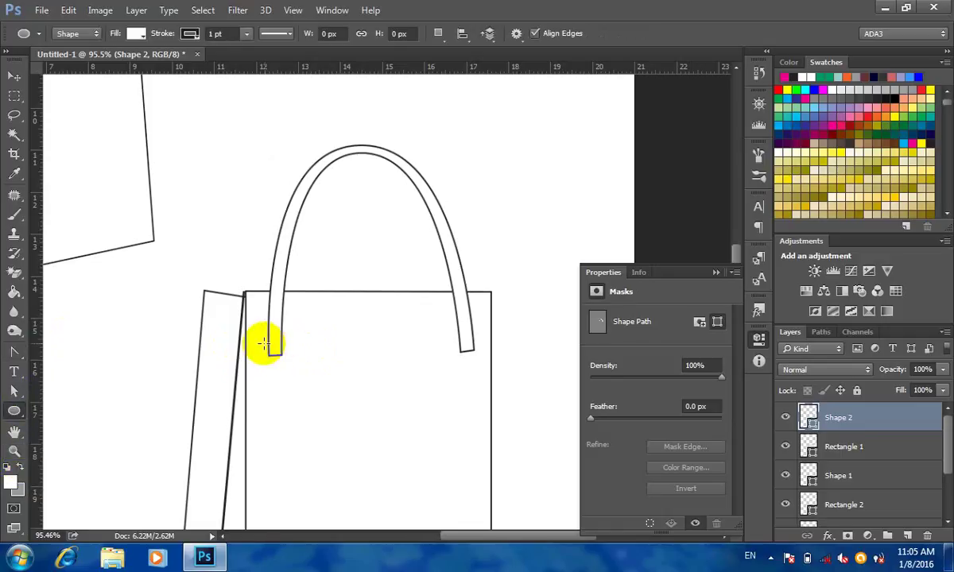
pyautogui.moveTo(268, 347); pyautogui.dragTo(285, 366)
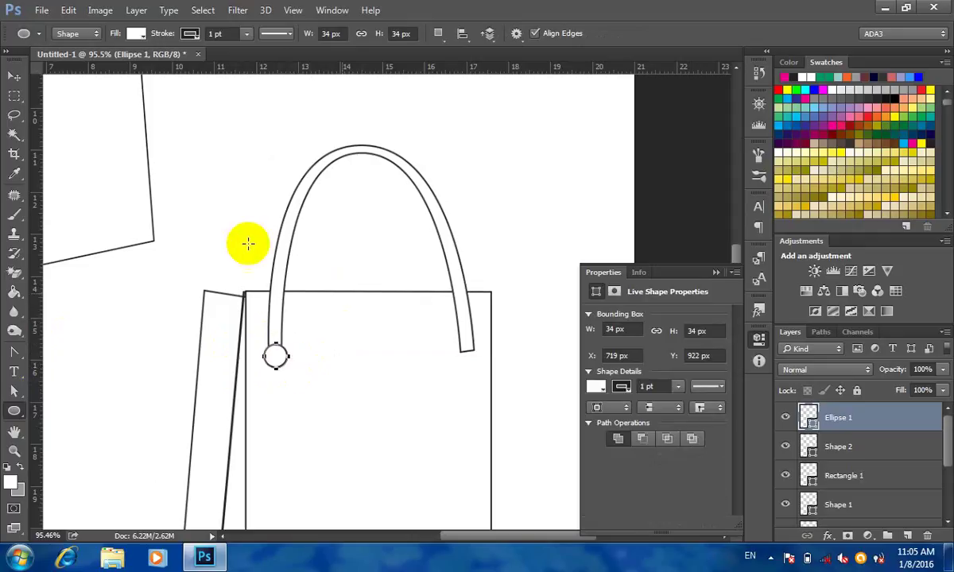
pyautogui.moveTo(849, 422); pyautogui.dragTo(857, 452)
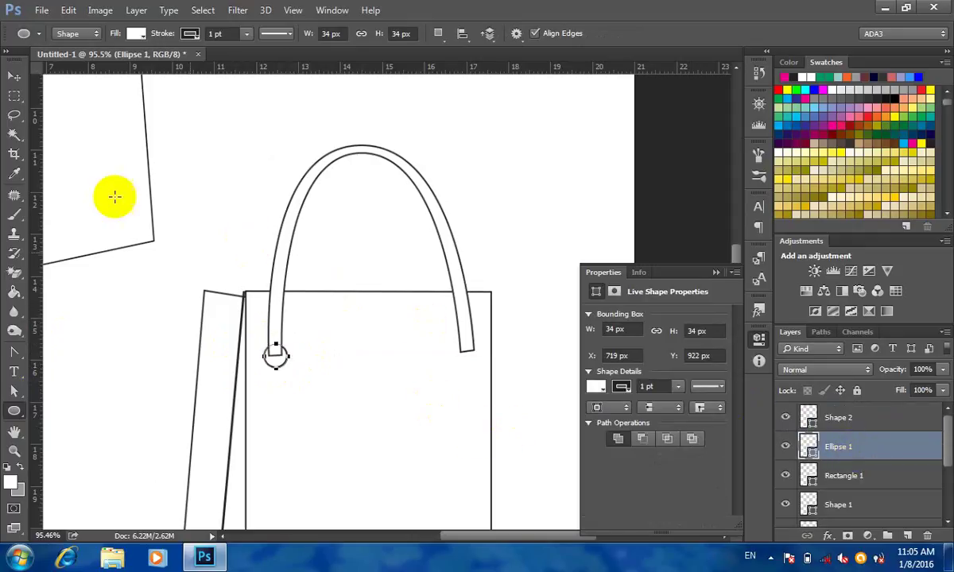
pyautogui.scroll(-2, 115, 198)
pyautogui.click(15, 76)
pyautogui.click(367, 120)
pyautogui.scroll(-2, 400, 193)
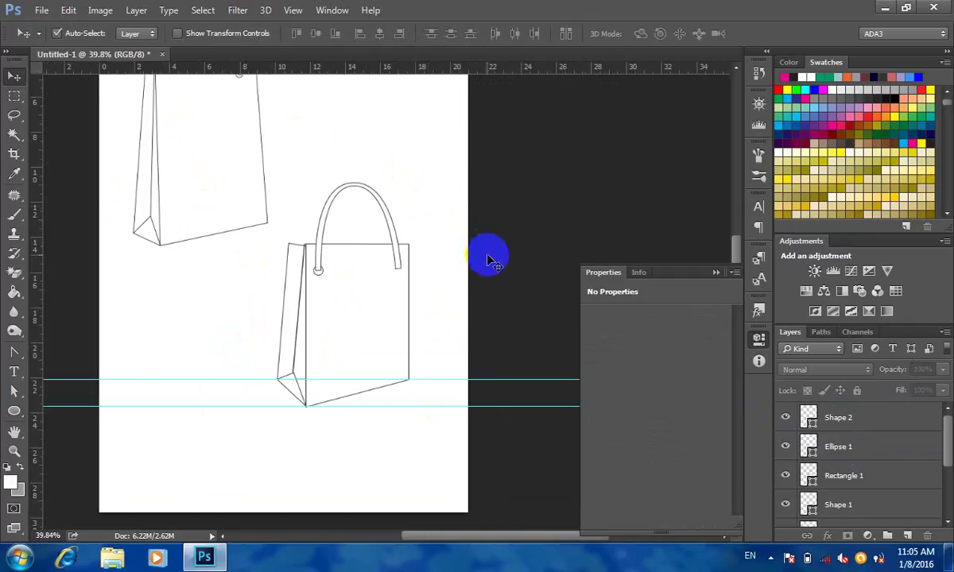
# - Add an anchor point to the bottom edge of the handle's left leg and pull it down to round the end
pyautogui.scroll(9, 318, 271)
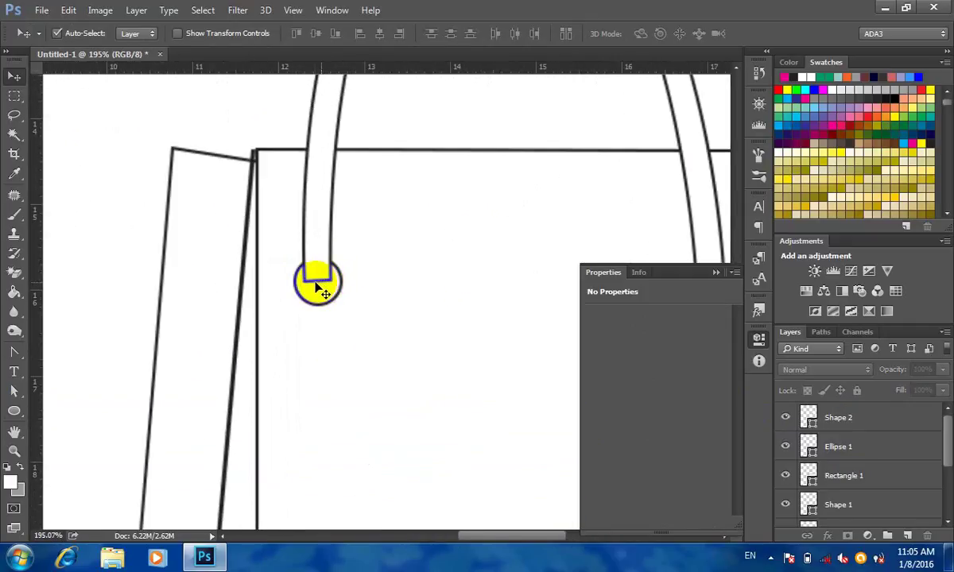
pyautogui.click(322, 286)
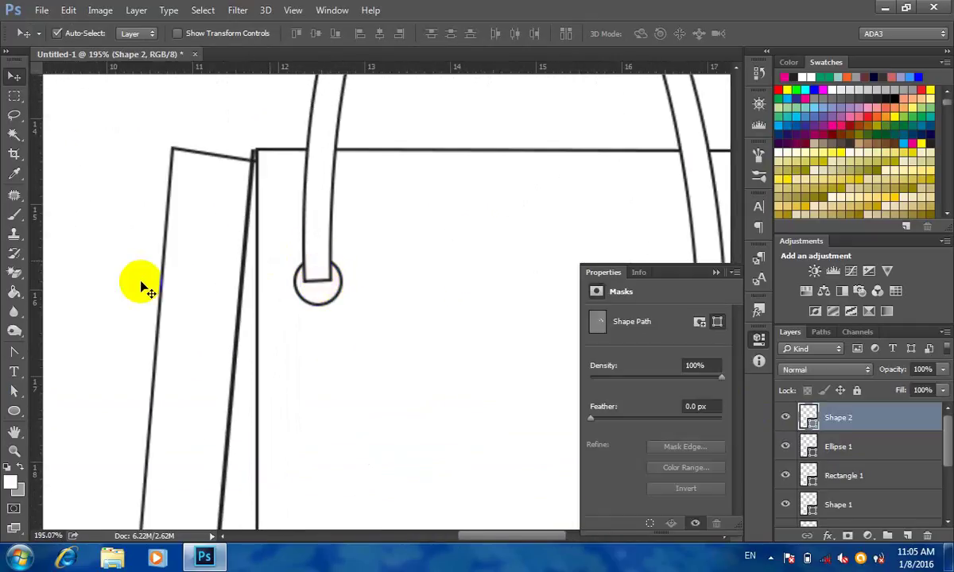
pyautogui.moveTo(15, 361); pyautogui.dragTo(88, 378)
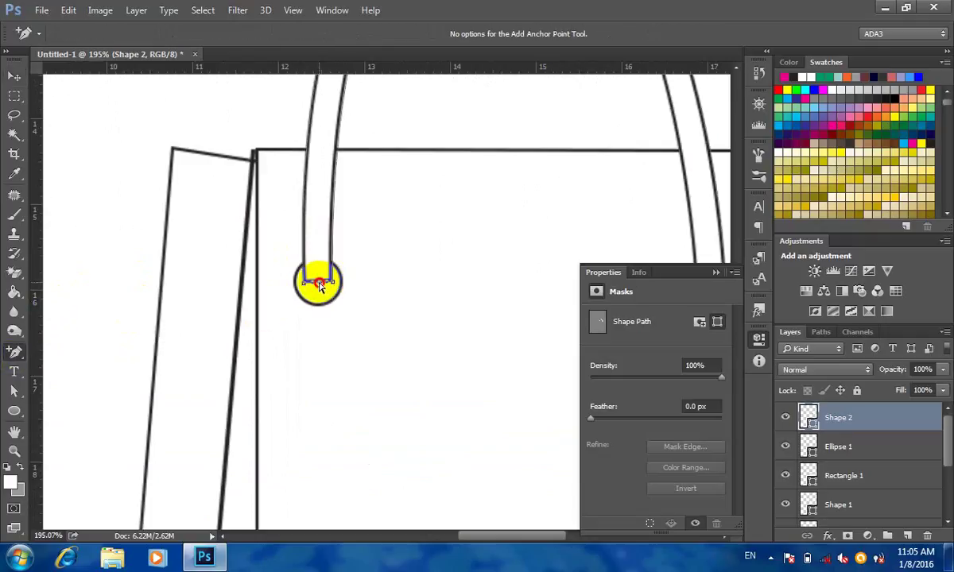
pyautogui.click(318, 287)
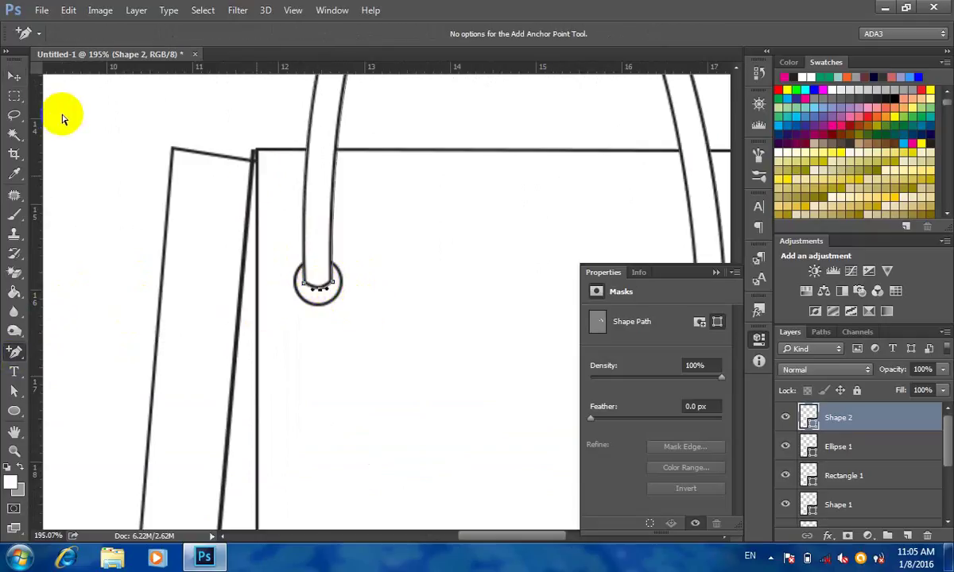
pyautogui.click(14, 76)
pyautogui.click(117, 139)
pyautogui.scroll(-6, 171, 179)
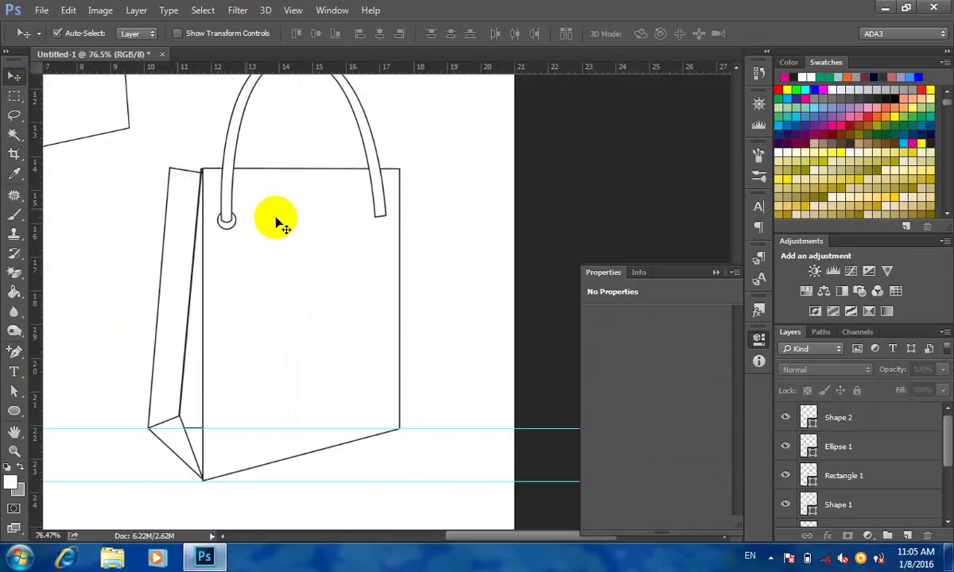
# - Nudge the left ring to centre it on the handle end and copy it to the right leg's end
pyautogui.scroll(4, 267, 229)
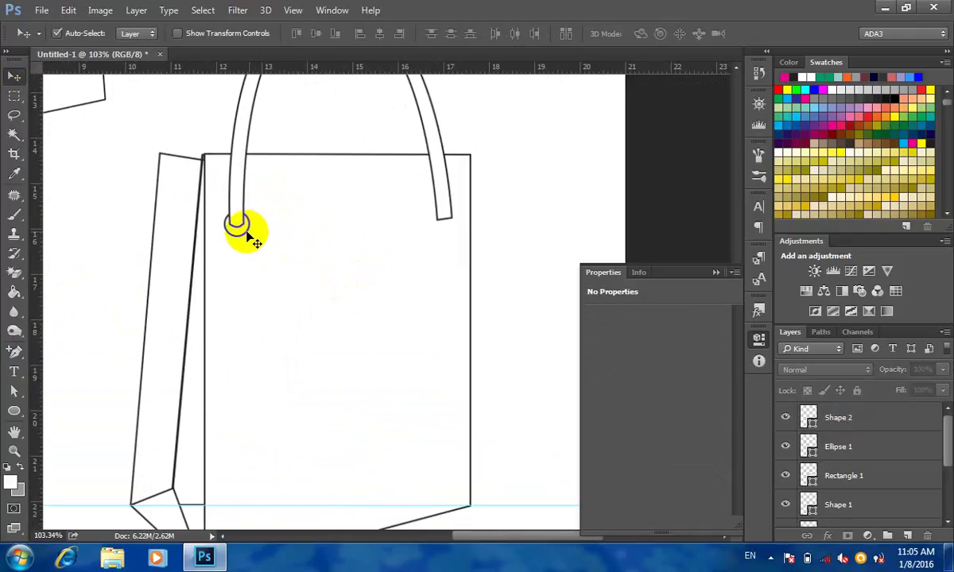
pyautogui.click(243, 233)
pyautogui.moveTo(251, 241)
pyautogui.mouseDown()
pyautogui.moveTo(237, 230)
pyautogui.moveTo(246, 240)
pyautogui.mouseUp()
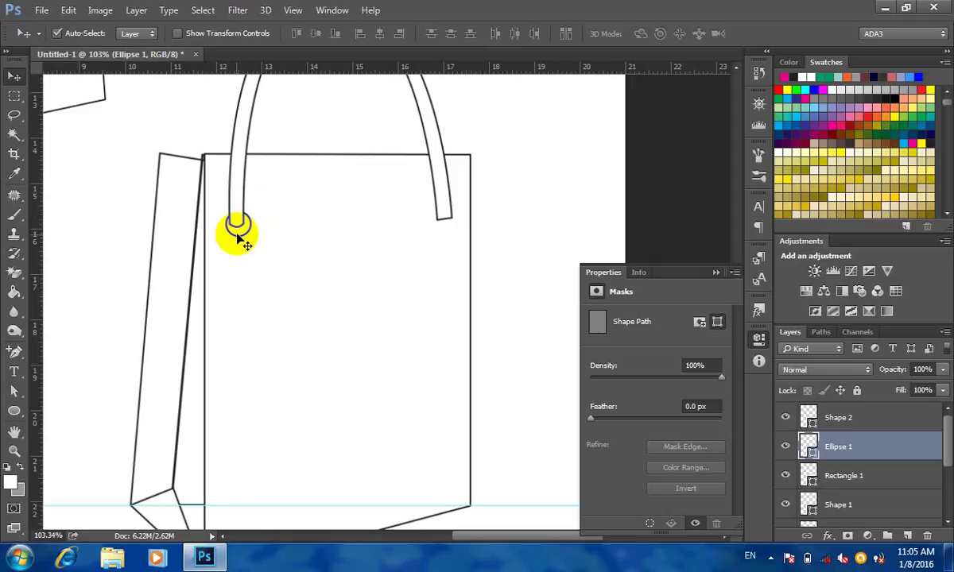
pyautogui.moveTo(238, 234); pyautogui.dragTo(442, 229)
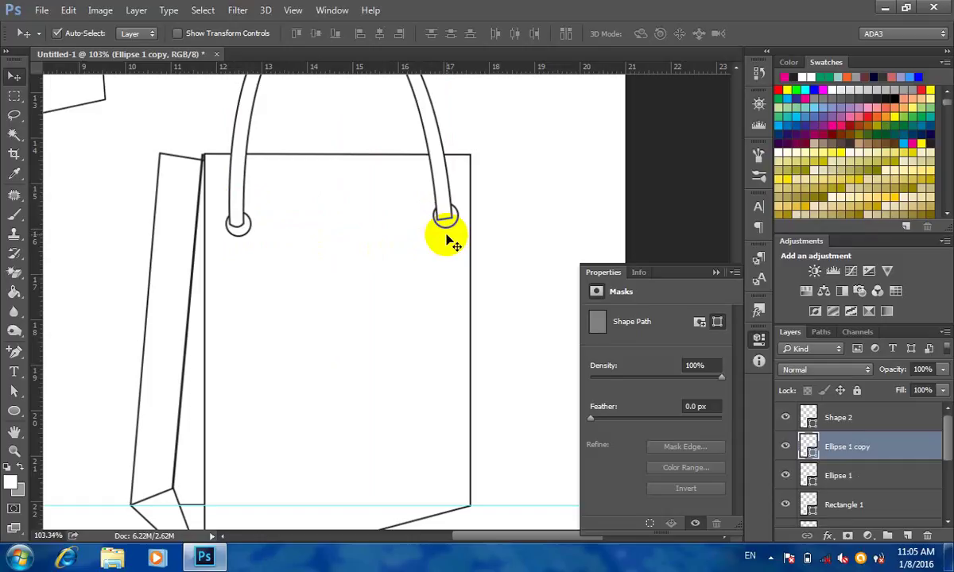
# - Round the bottom edge of the handle's right leg with an added anchor point pulled downward, and deselect the handle
pyautogui.scroll(3, 453, 208)
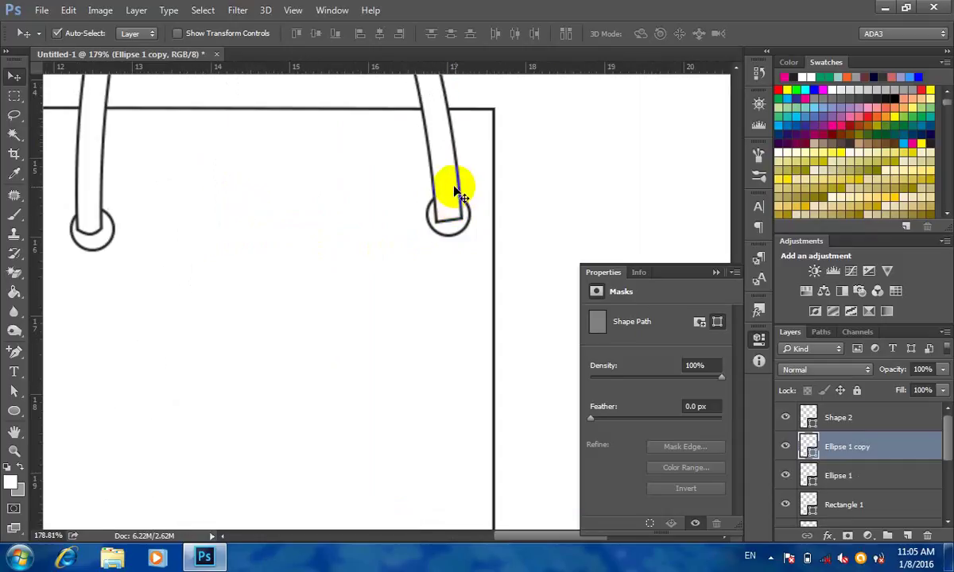
pyautogui.click(471, 242)
pyautogui.scroll(2, 469, 244)
pyautogui.press('p')
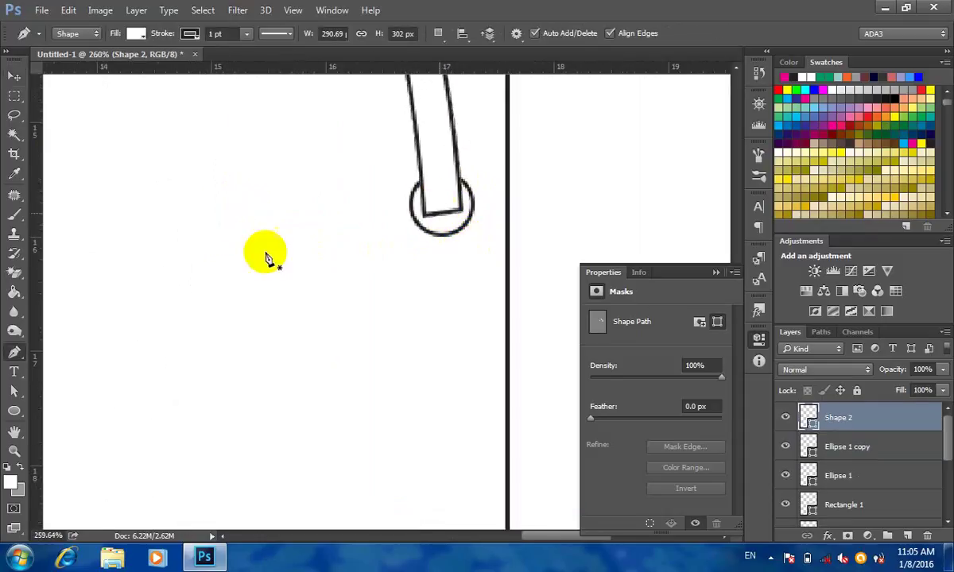
pyautogui.rightClick(14, 352)
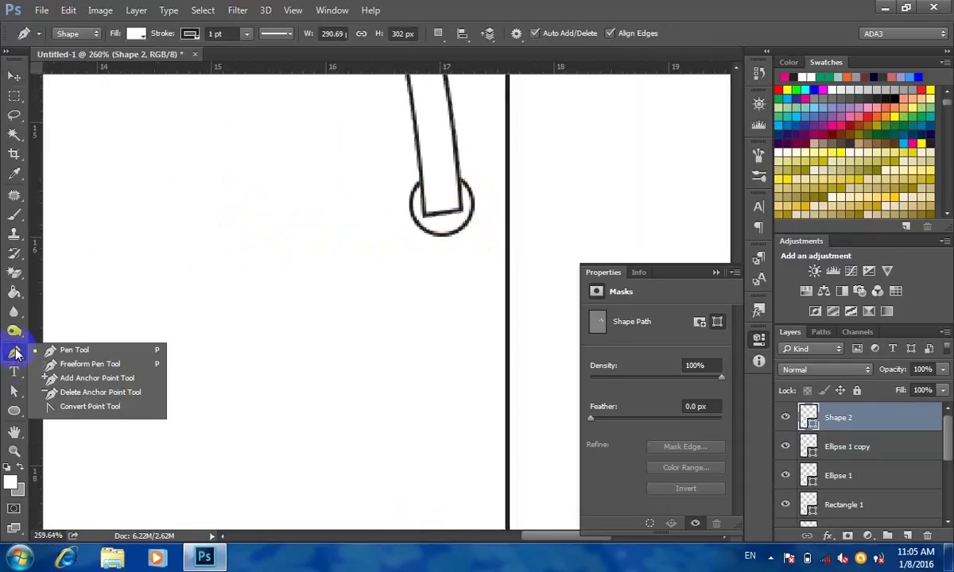
pyautogui.click(82, 379)
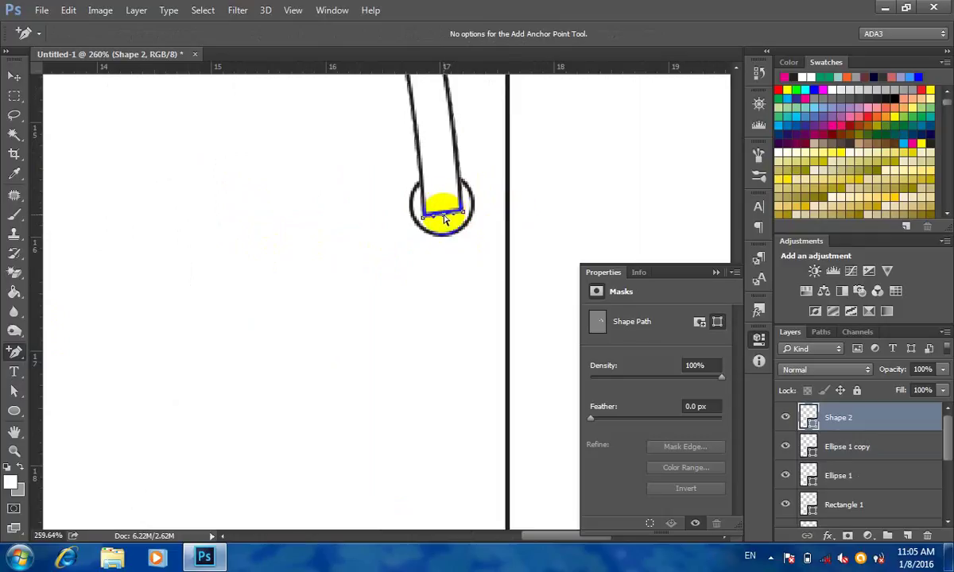
pyautogui.moveTo(444, 215); pyautogui.dragTo(447, 221)
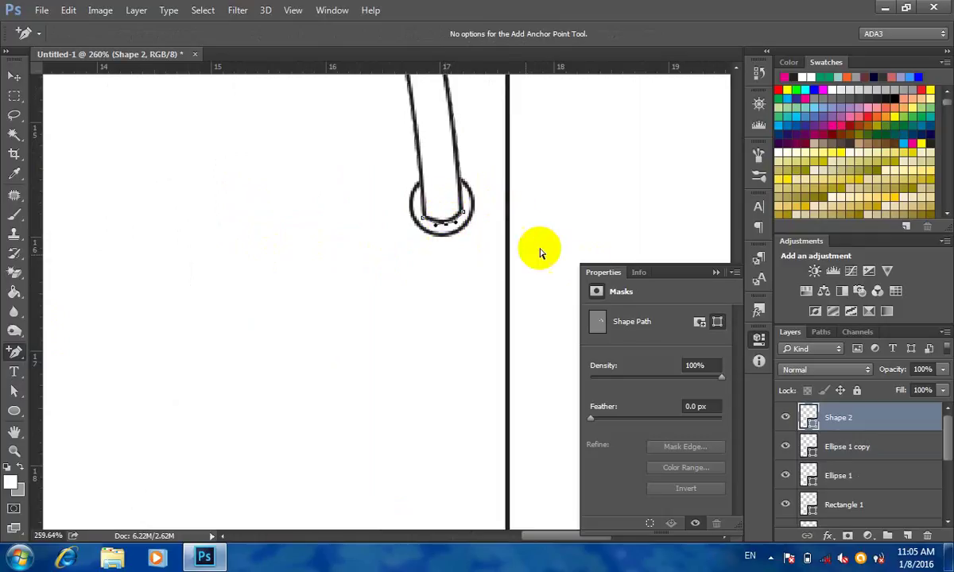
pyautogui.click(14, 77)
pyautogui.hotkey('ctrl', '0')
pyautogui.scroll(-4, 376, 267)
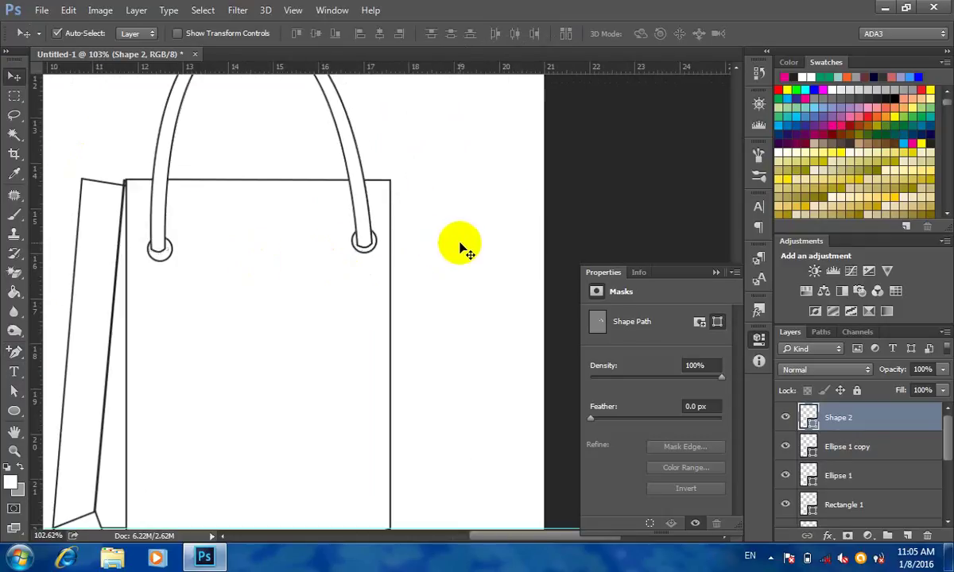
pyautogui.click(480, 284)
pyautogui.scroll(-1, 478, 285)
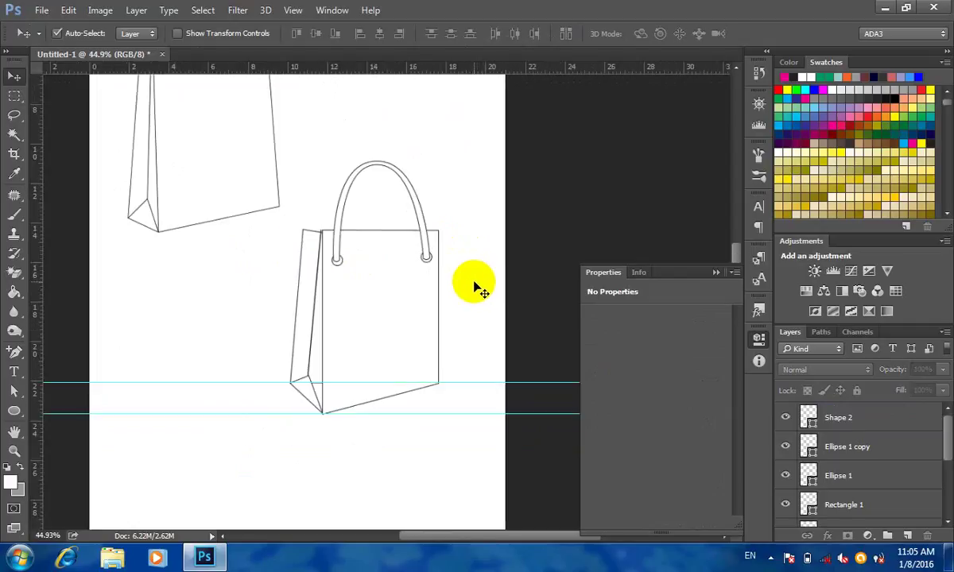
# - Duplicate the handle slightly up and to the left, and send the copy to the back, behind the bag
pyautogui.click(412, 194)
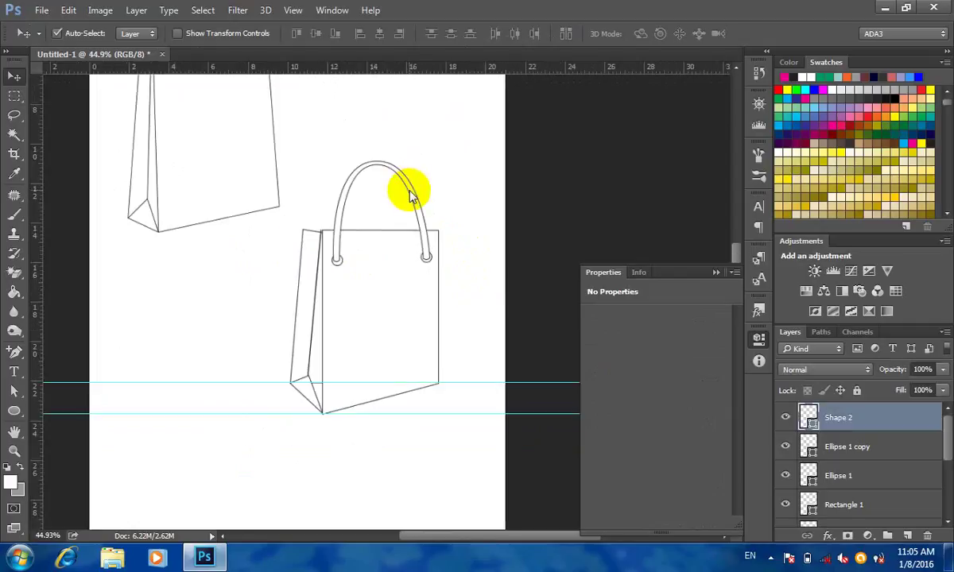
pyautogui.moveTo(412, 194); pyautogui.dragTo(385, 189)
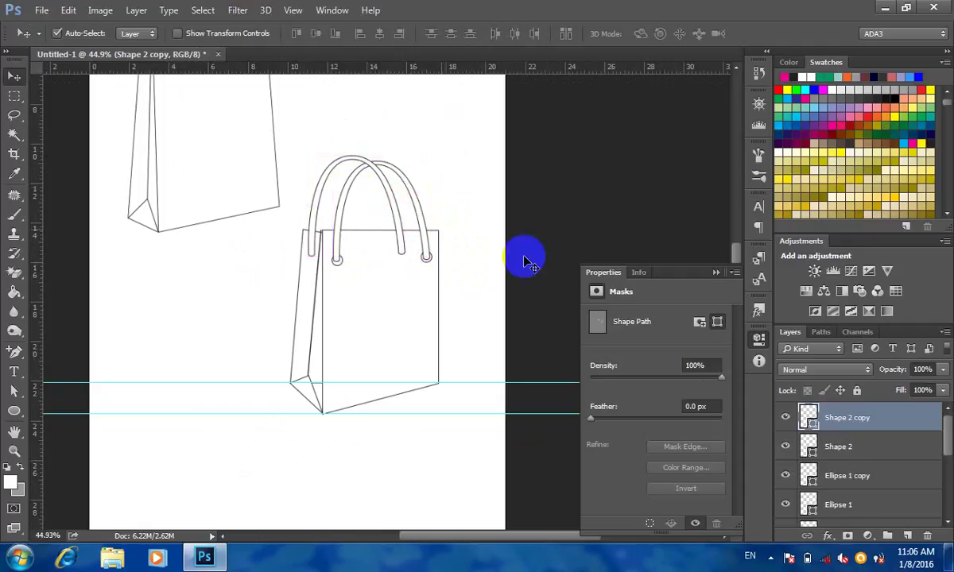
pyautogui.moveTo(840, 415); pyautogui.dragTo(816, 480)
pyautogui.click(136, 10)
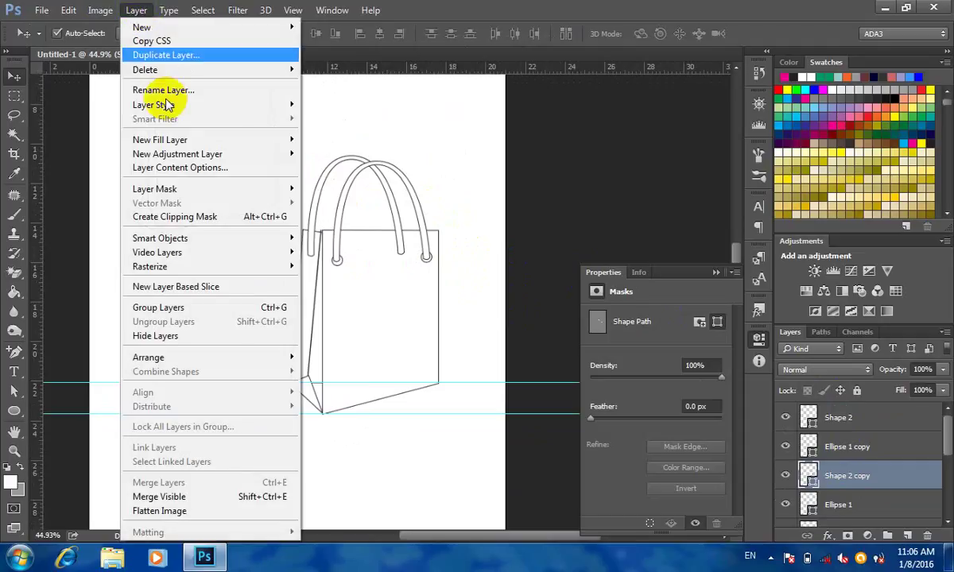
pyautogui.moveTo(263, 359)
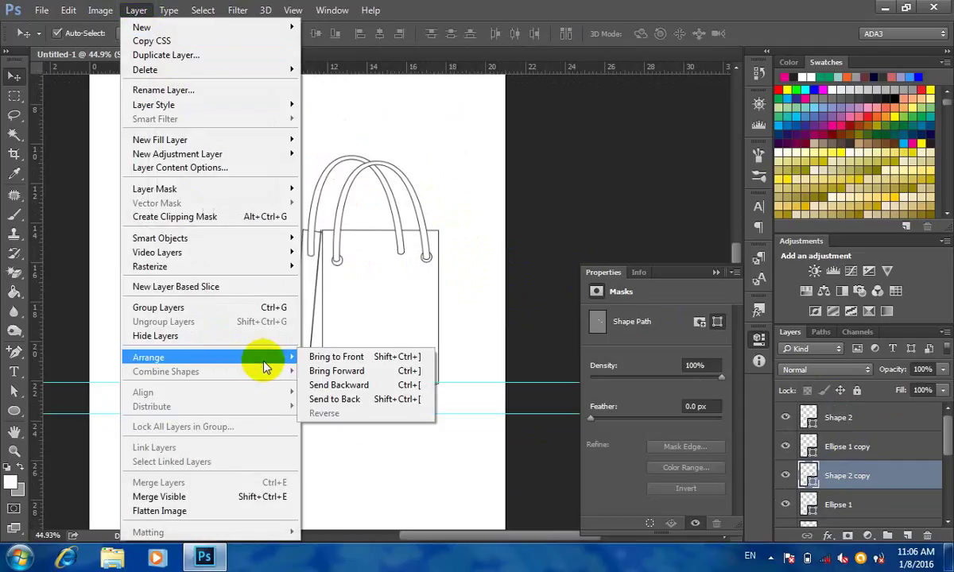
pyautogui.click(350, 399)
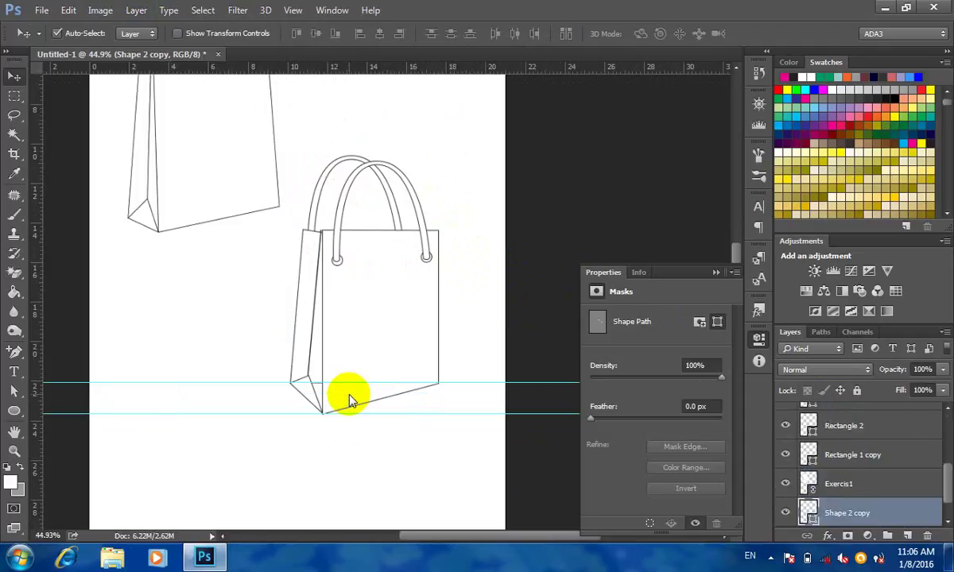
# - Move the rear handle copy to the right, closer to the front handle
pyautogui.moveTo(320, 191); pyautogui.dragTo(341, 196)
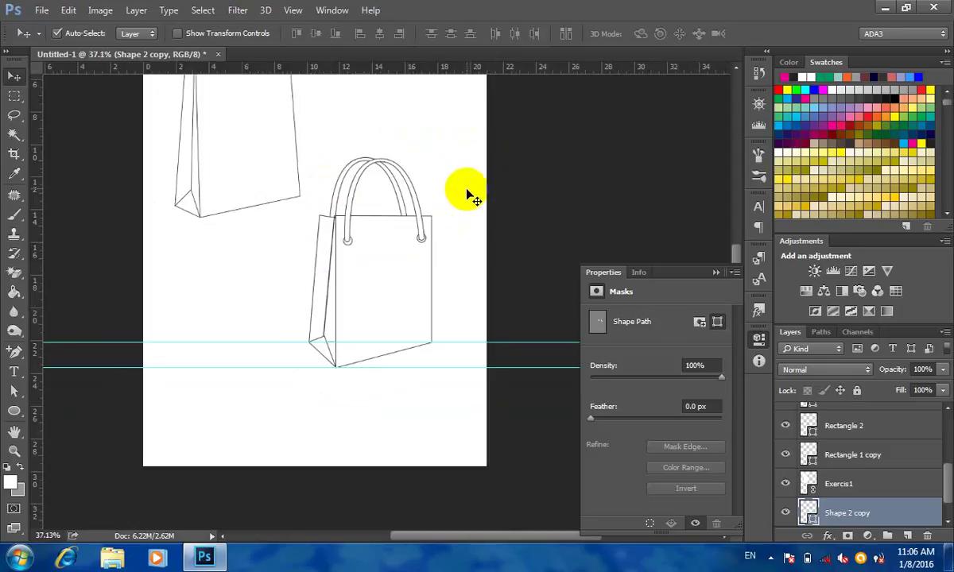
pyautogui.scroll(1, 469, 196)
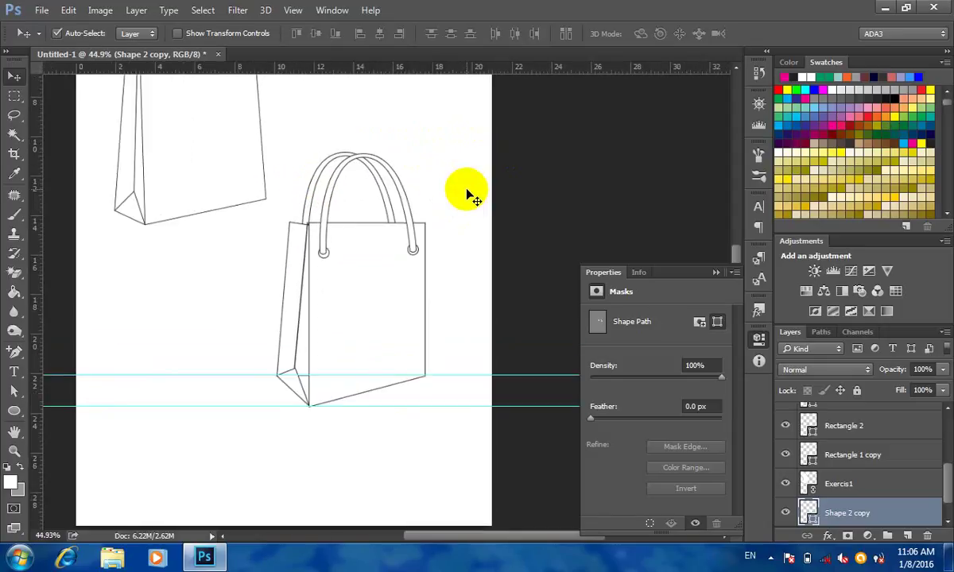
pyautogui.scroll(-4, 426, 202)
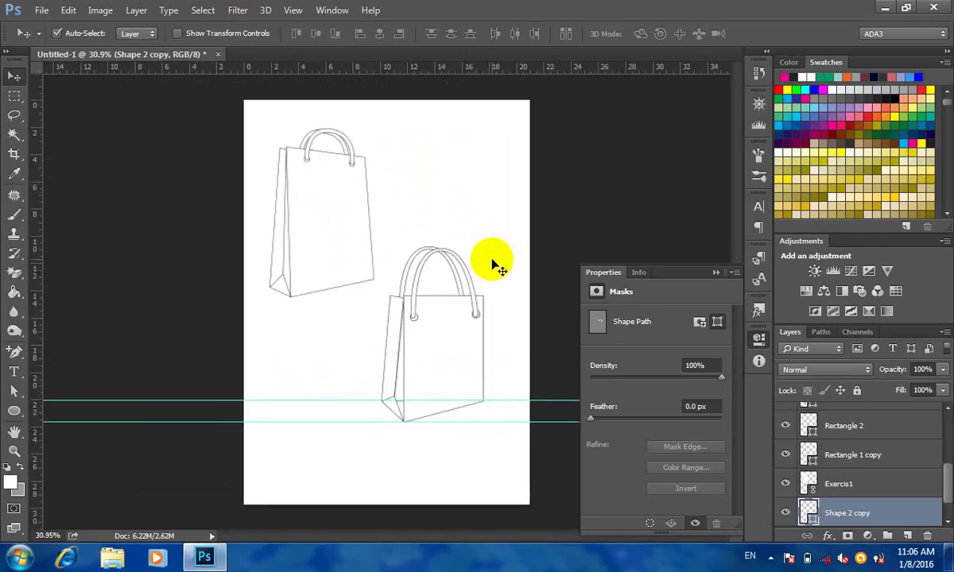
pyautogui.scroll(3, 477, 307)
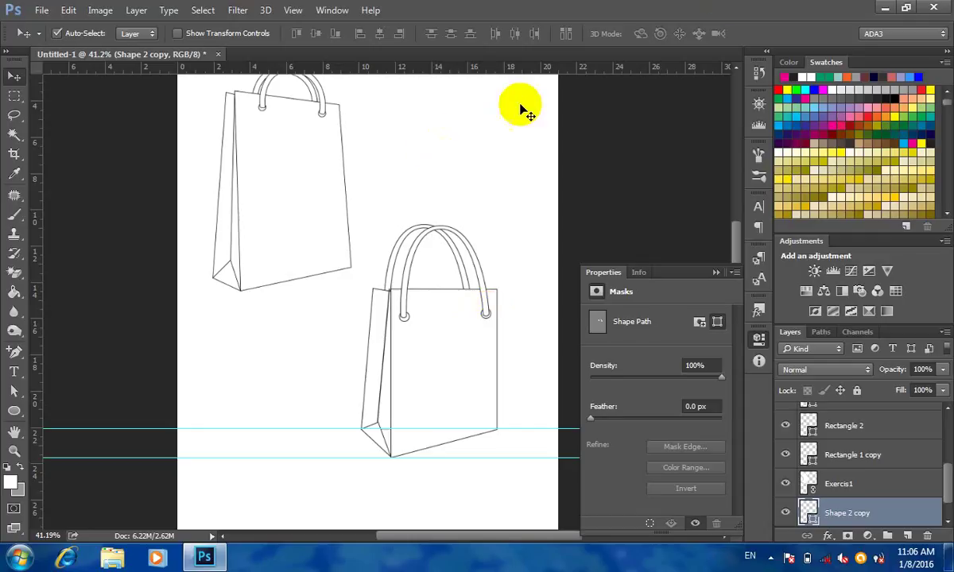
# - Delete all shapes of both bags from the canvas and remove the two horizontal guides
pyautogui.scroll(-2, 239, 266)
pyautogui.moveTo(511, 181); pyautogui.dragTo(270, 426)
pyautogui.press('Delete')
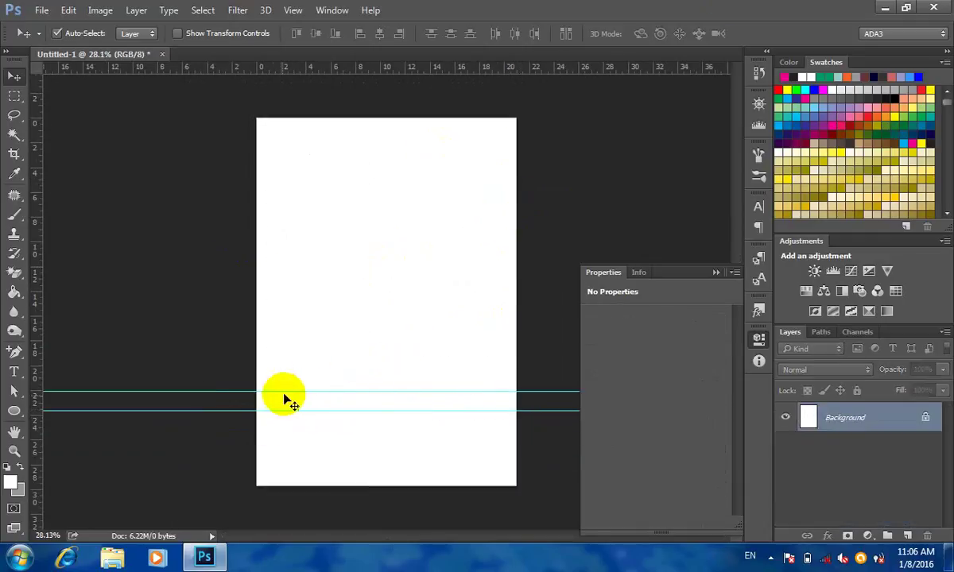
pyautogui.moveTo(289, 389); pyautogui.dragTo(290, 63)
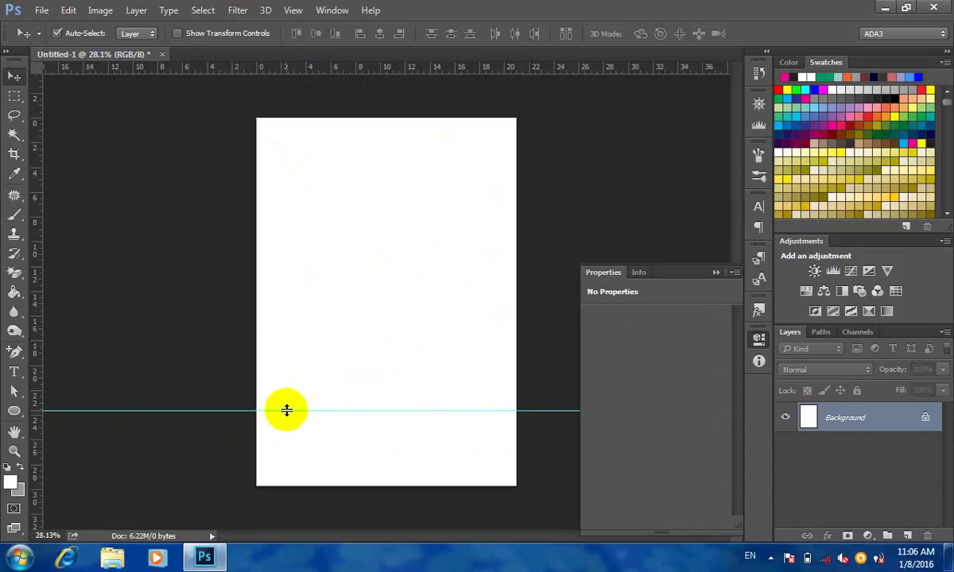
pyautogui.moveTo(288, 409); pyautogui.dragTo(288, 8)
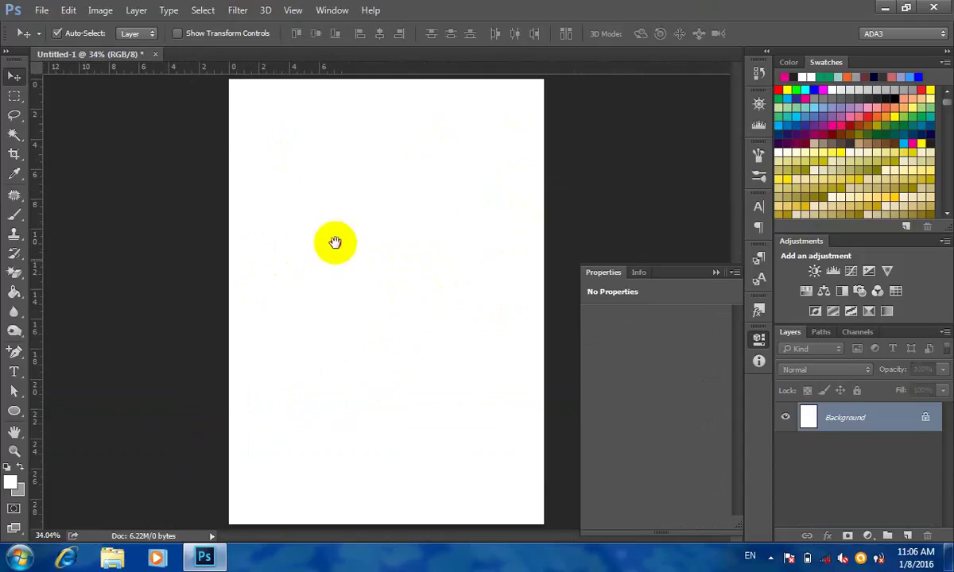
# - Reset the Custom Shape tool's shape library to the default shapes, replacing the current set without saving it
pyautogui.scroll(3, 333, 242)
pyautogui.hscroll(3, 312, 210)
pyautogui.scroll(-2, 349, 241)
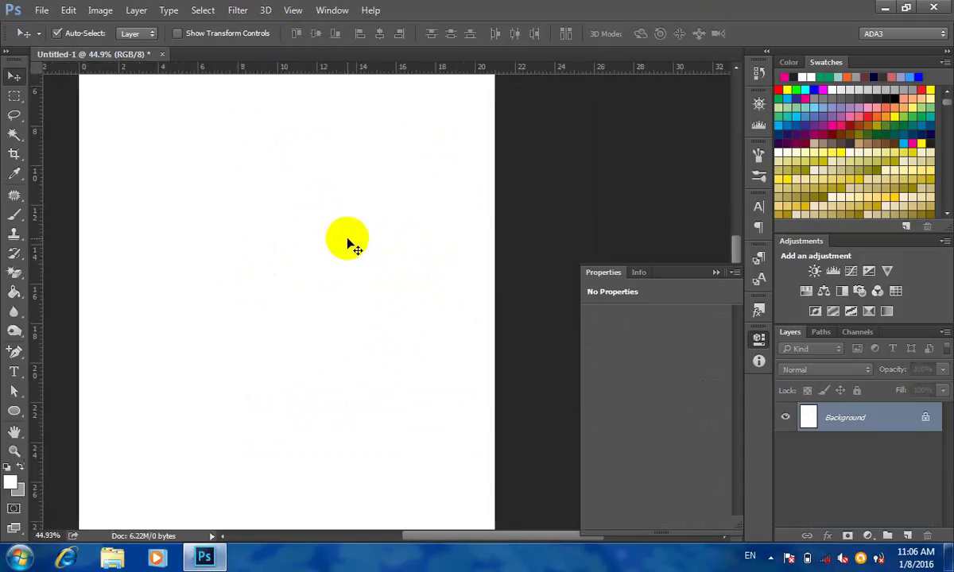
pyautogui.moveTo(14, 412); pyautogui.dragTo(76, 486)
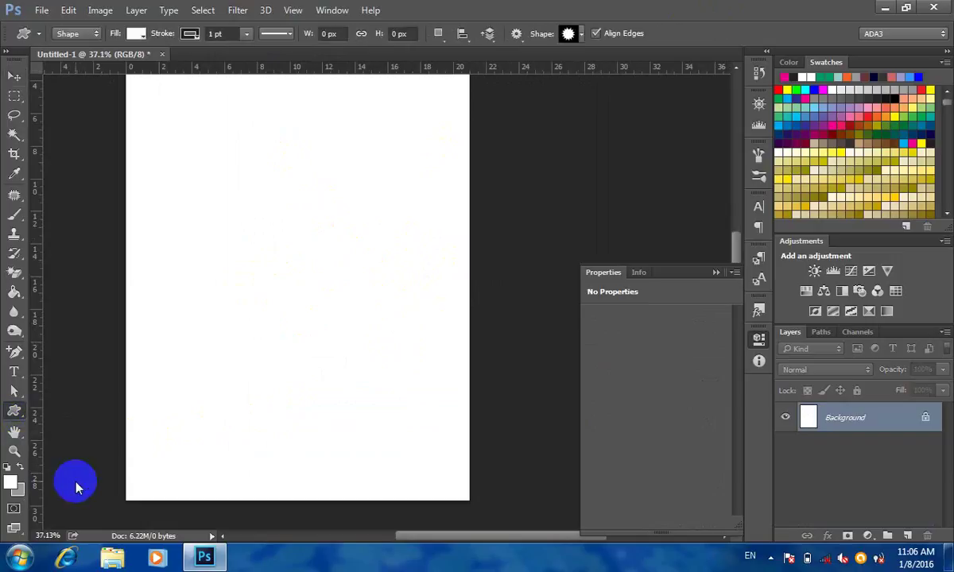
pyautogui.click(580, 34)
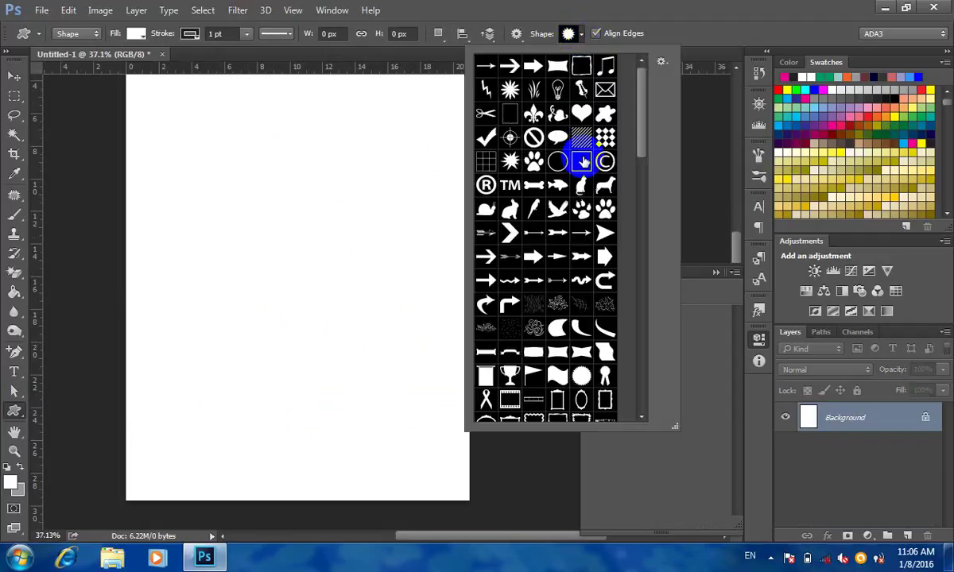
pyautogui.click(663, 61)
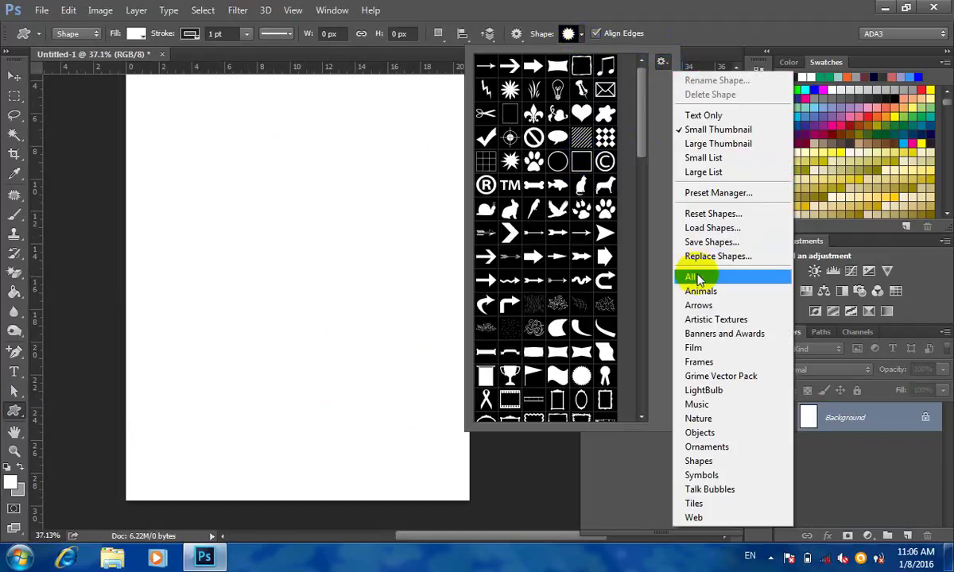
pyautogui.click(712, 216)
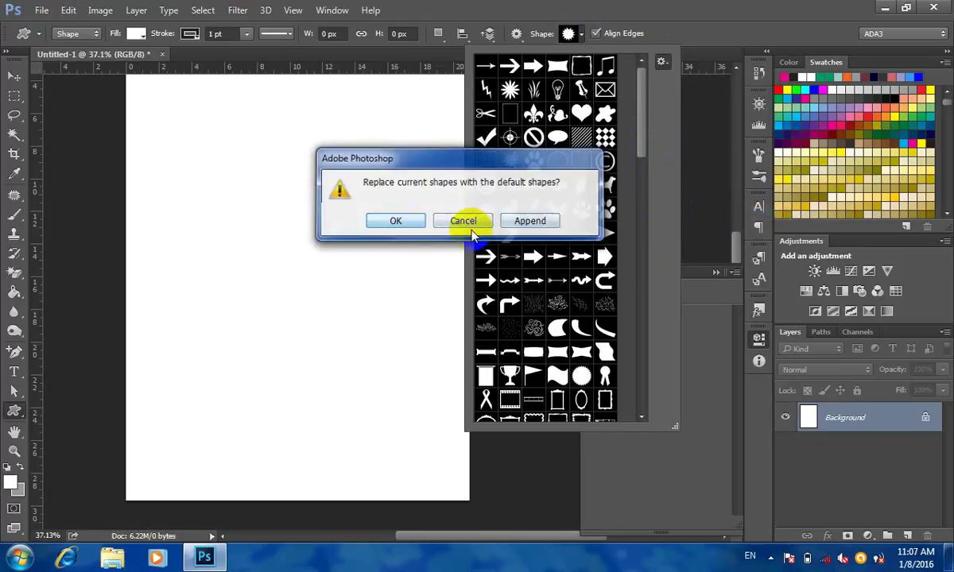
pyautogui.click(404, 221)
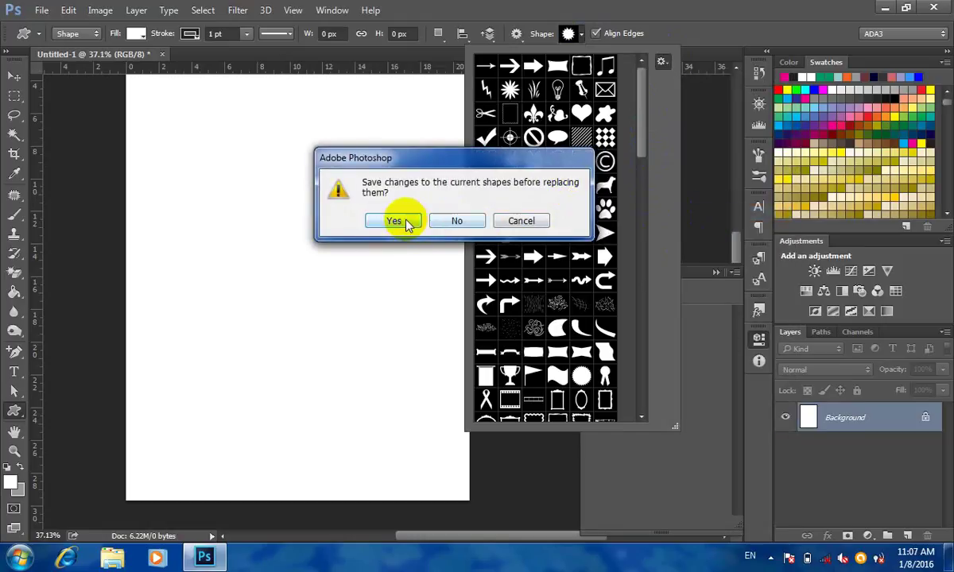
pyautogui.click(459, 219)
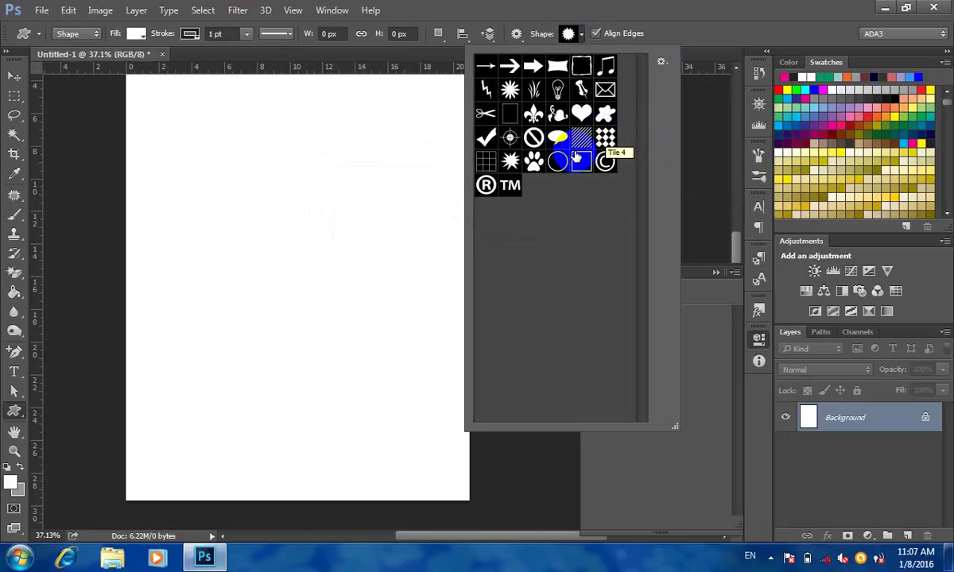
pyautogui.click(469, 16)
# - Append the All shape collection to the default set of the Custom Shape tool
pyautogui.click(8, 413)
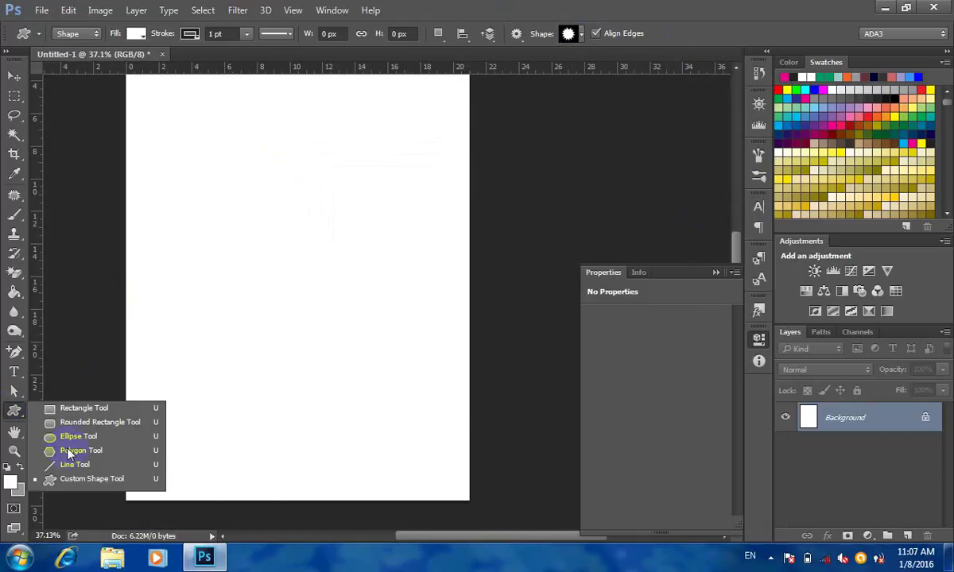
pyautogui.click(85, 477)
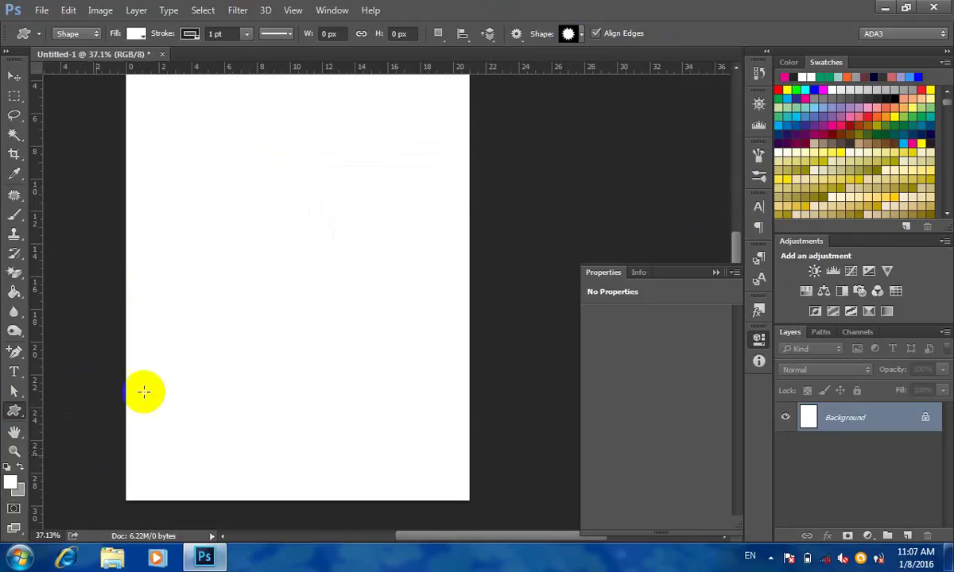
pyautogui.click(580, 37)
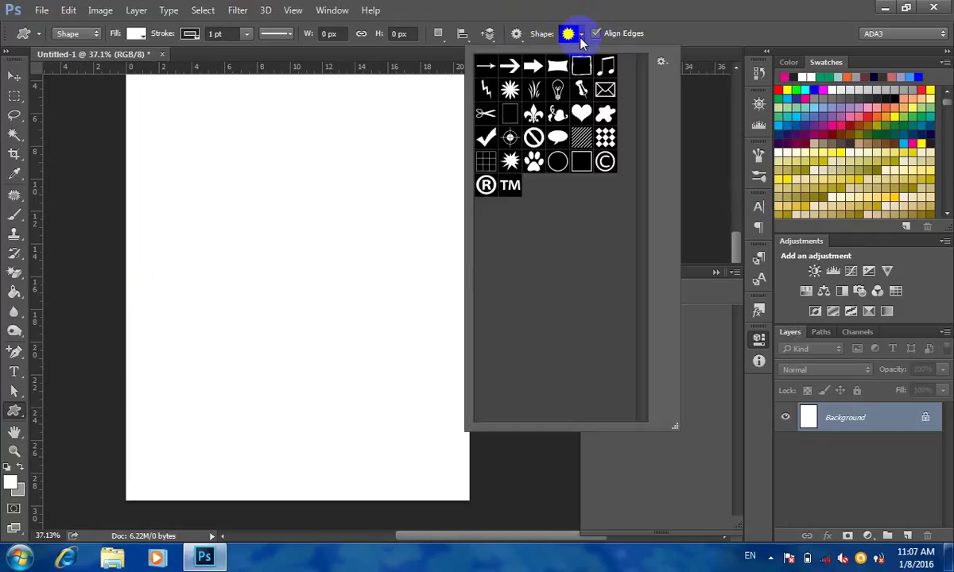
pyautogui.click(664, 63)
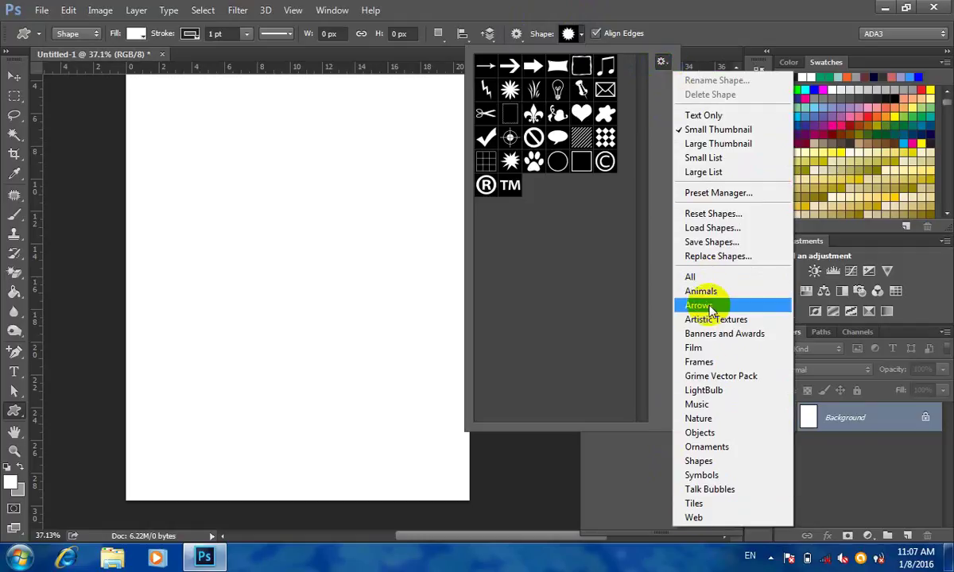
pyautogui.click(708, 279)
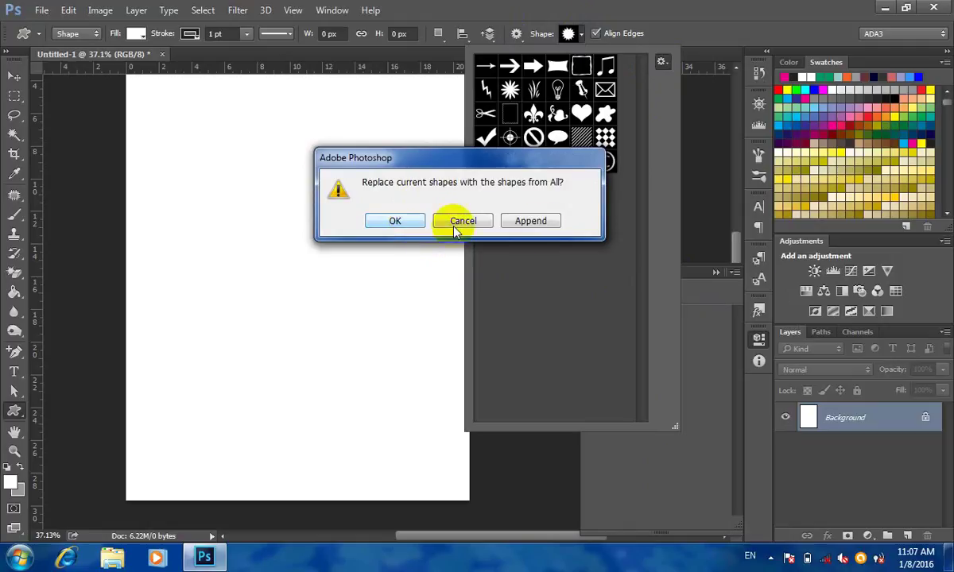
pyautogui.click(539, 223)
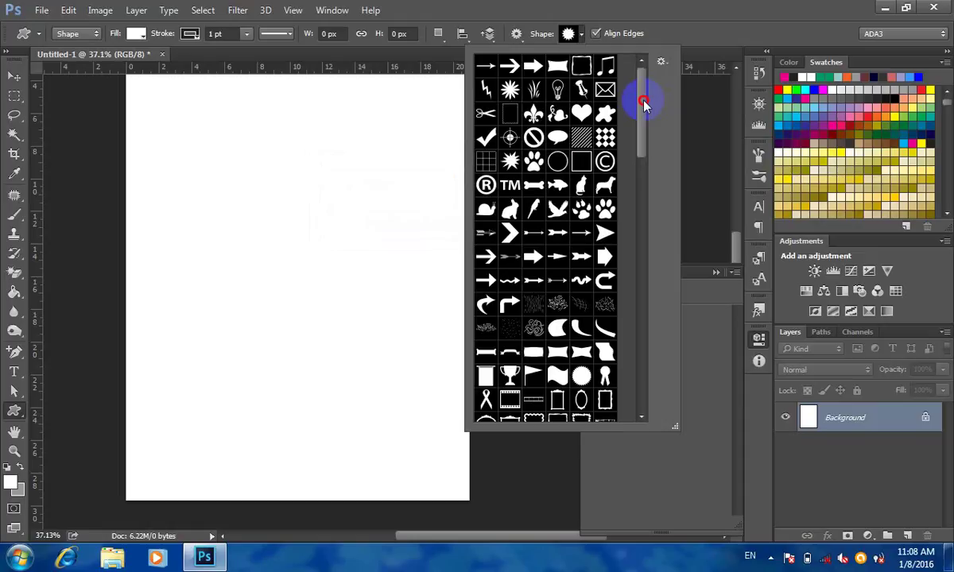
# - Look through the full list of preset shapes and enlarge the shape picker vertically
pyautogui.moveTo(644, 103); pyautogui.dragTo(608, 419)
pyautogui.moveTo(672, 427); pyautogui.dragTo(673, 488)
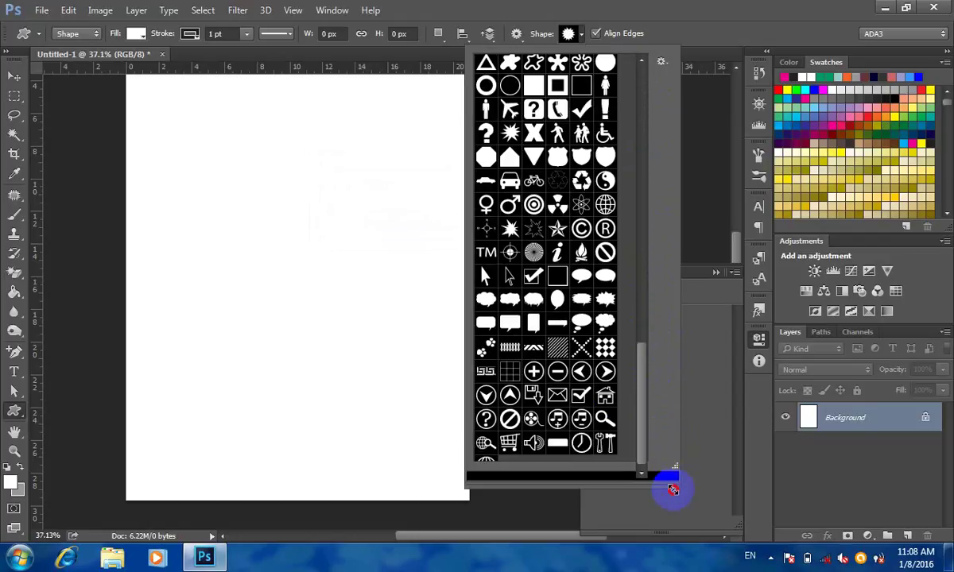
pyautogui.moveTo(643, 349); pyautogui.dragTo(622, 132)
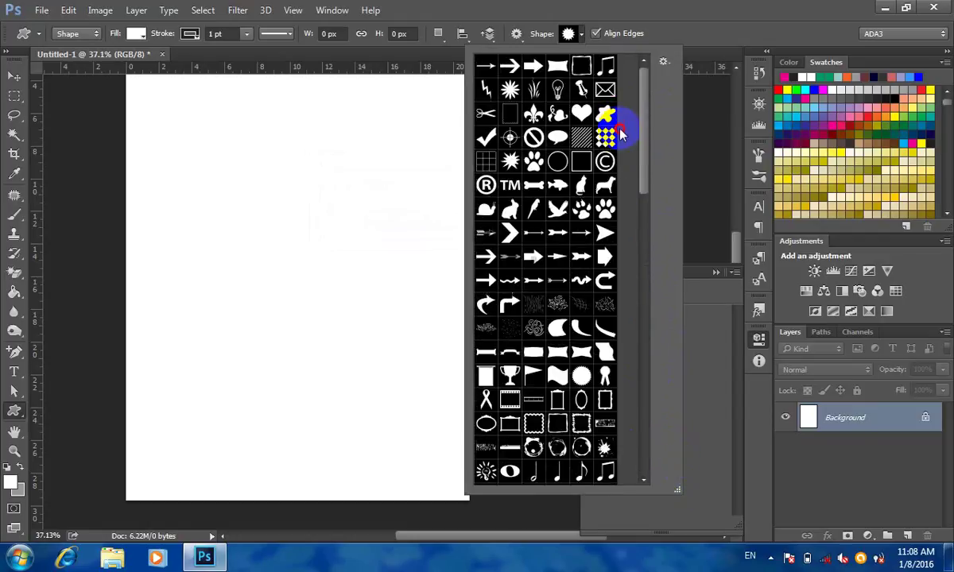
pyautogui.click(589, 39)
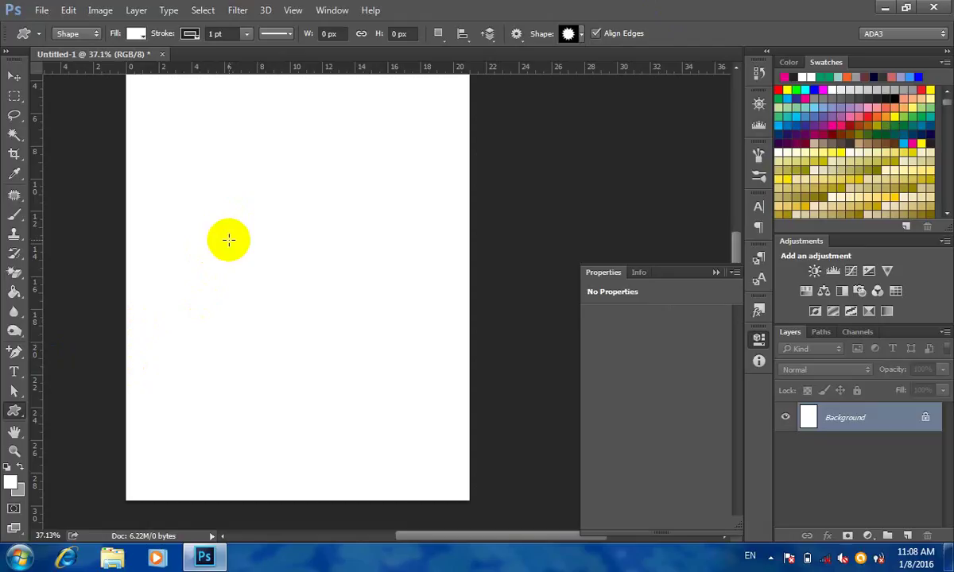
# - Set the foreground colour to pure red and fill the Background layer with it
pyautogui.scroll(-3, 229, 240)
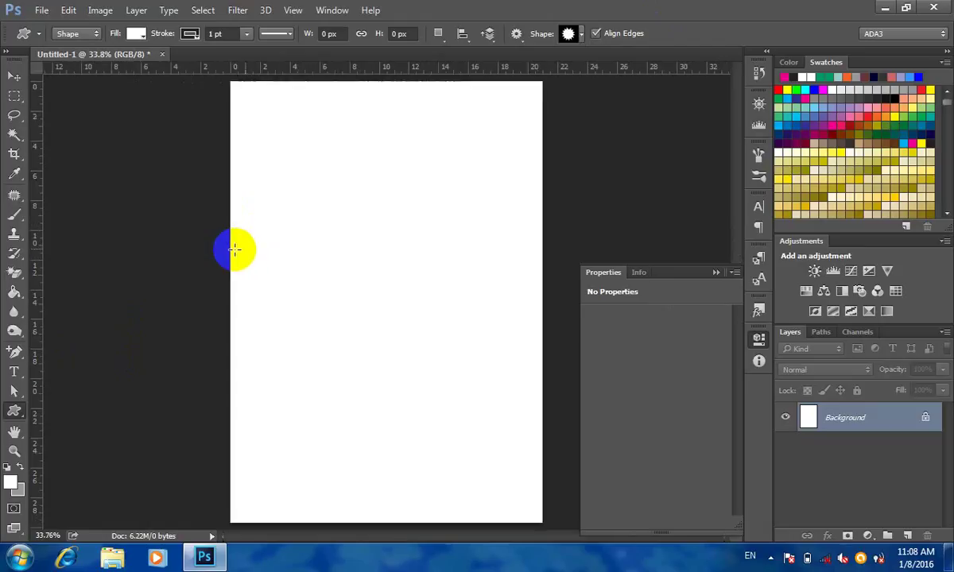
pyautogui.scroll(1, 464, 282)
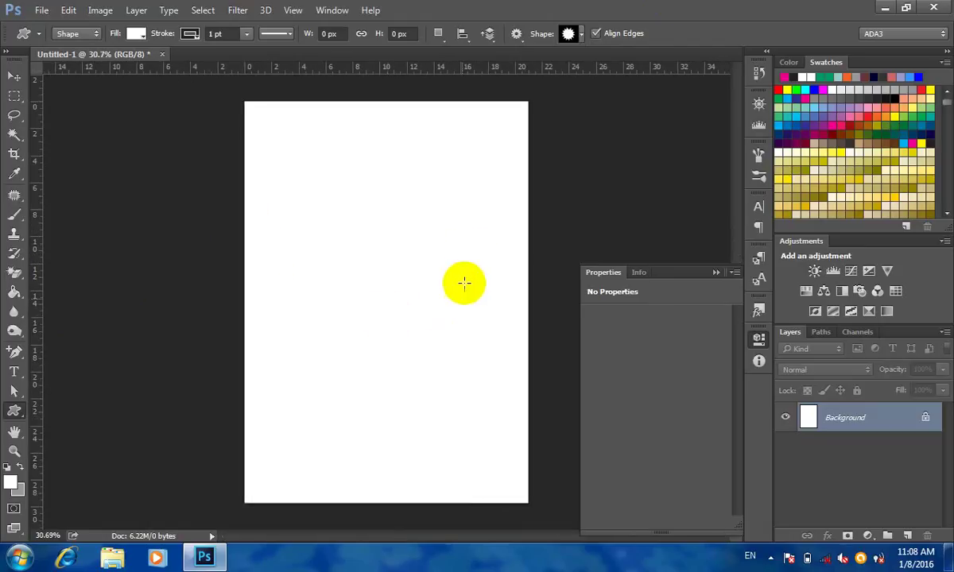
pyautogui.click(779, 88)
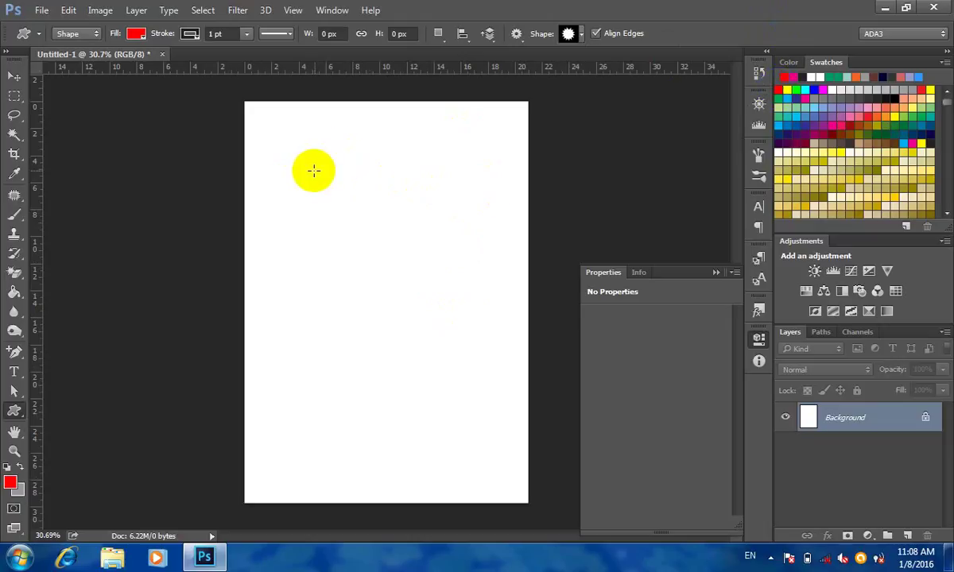
pyautogui.hotkey('alt', 'BackSpace')
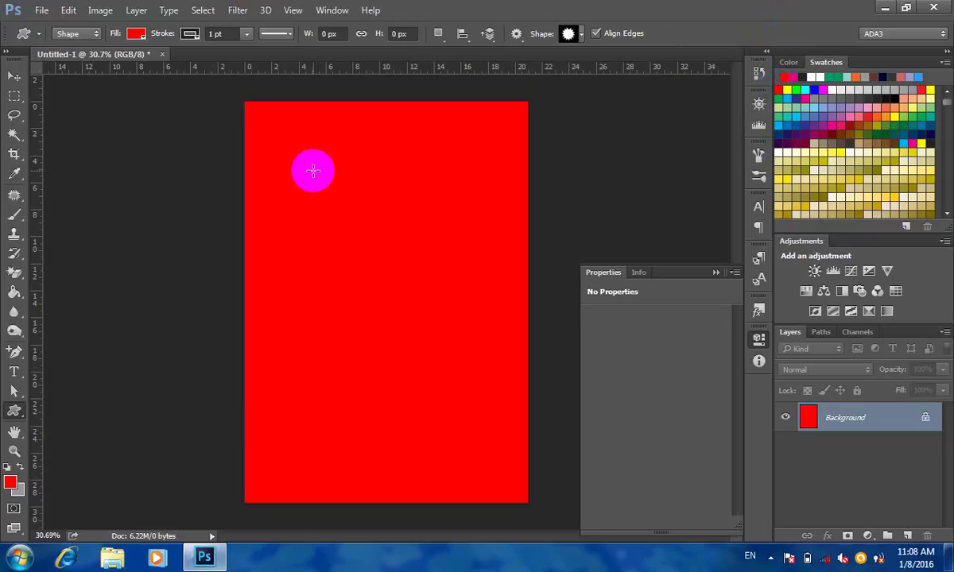
# - Draw an ellipse about 918 by 777 px over the page's lower-left corner and change its fill to white
pyautogui.hotkey('ctrl', '-')
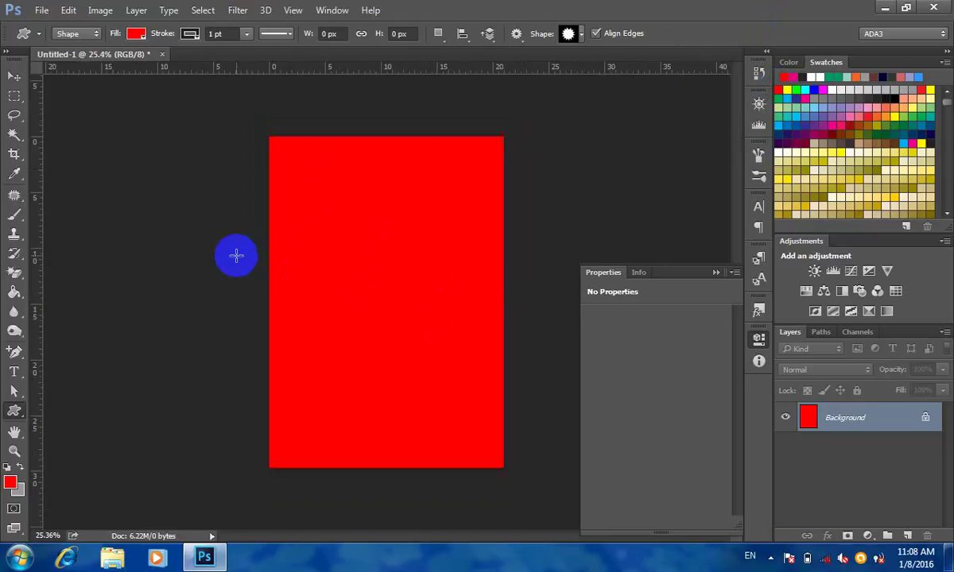
pyautogui.hotkey('ctrl', '+')
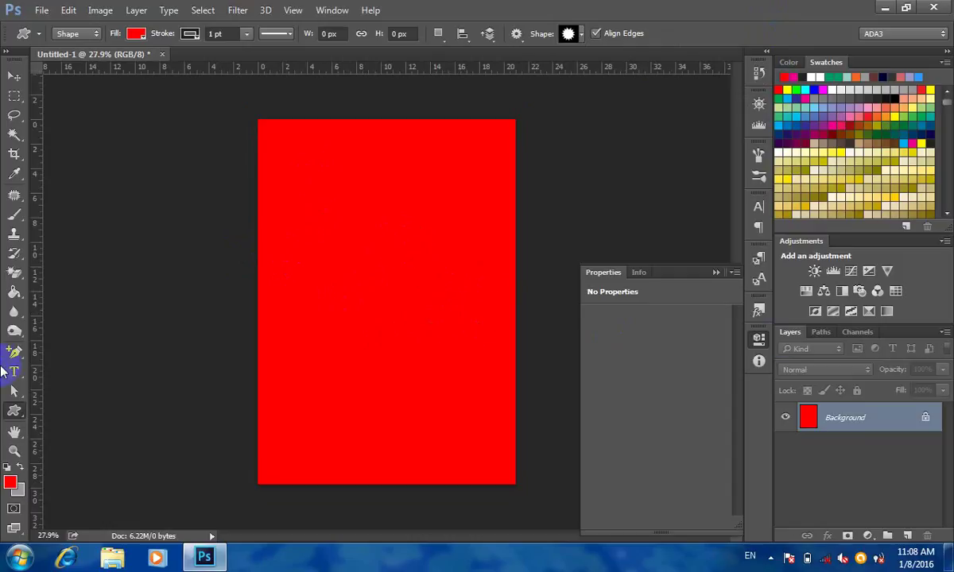
pyautogui.click(14, 410)
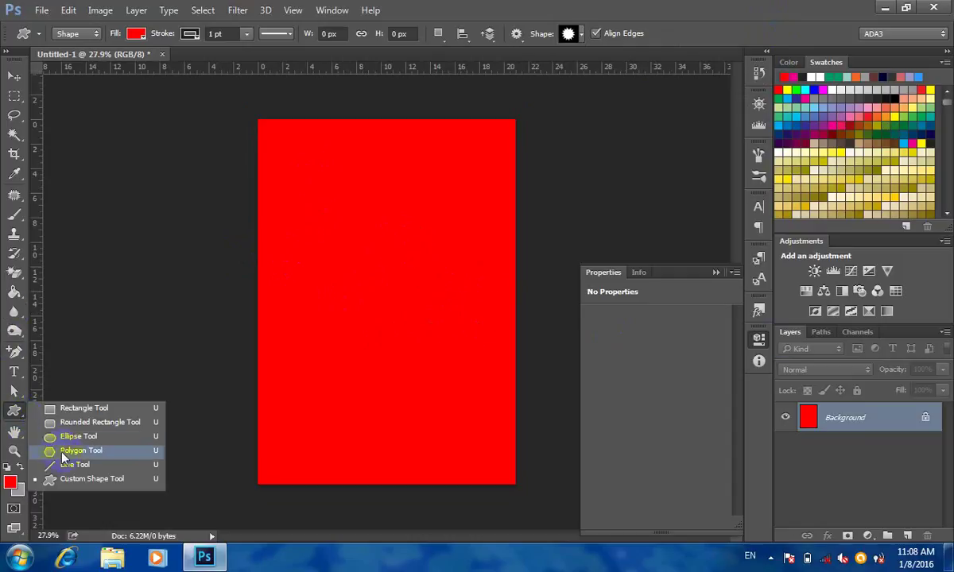
pyautogui.click(53, 437)
pyautogui.moveTo(177, 357); pyautogui.dragTo(368, 519)
pyautogui.click(134, 33)
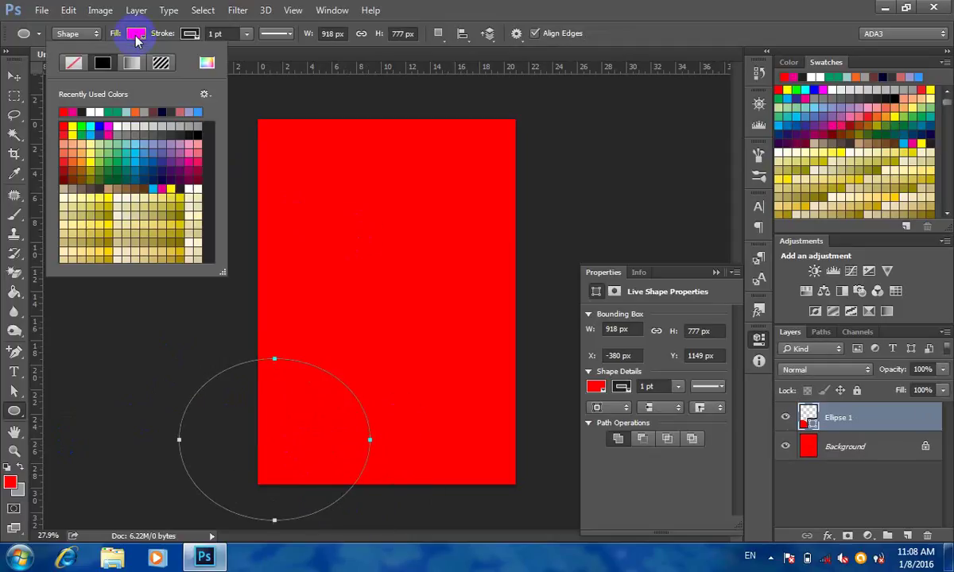
pyautogui.click(95, 112)
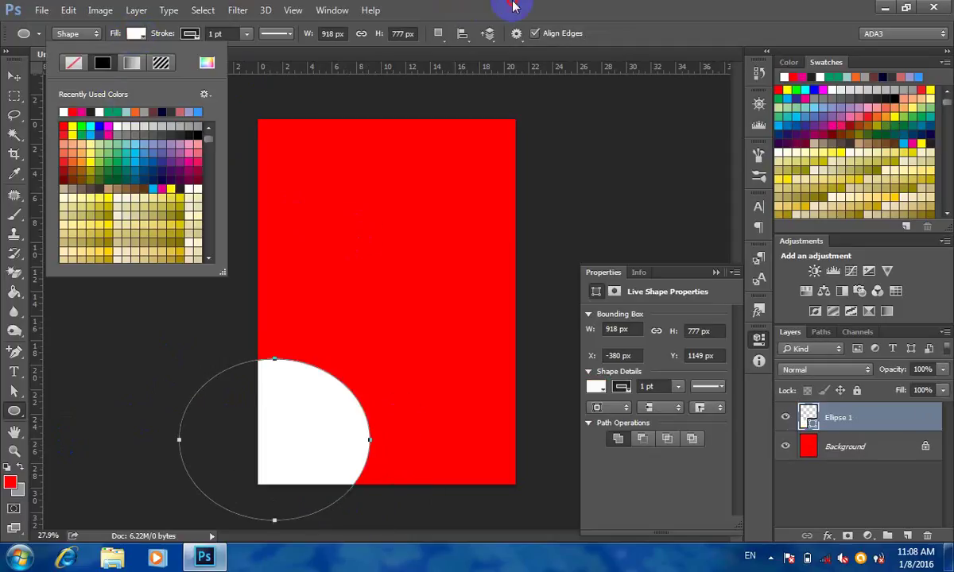
pyautogui.click(480, 12)
# - Draw two more overlapping white ellipses along the page's lower edge, the middle one about 958 by 968 px, and deselect them
pyautogui.moveTo(427, 319); pyautogui.dragTo(641, 513)
pyautogui.moveTo(337, 333); pyautogui.dragTo(539, 530)
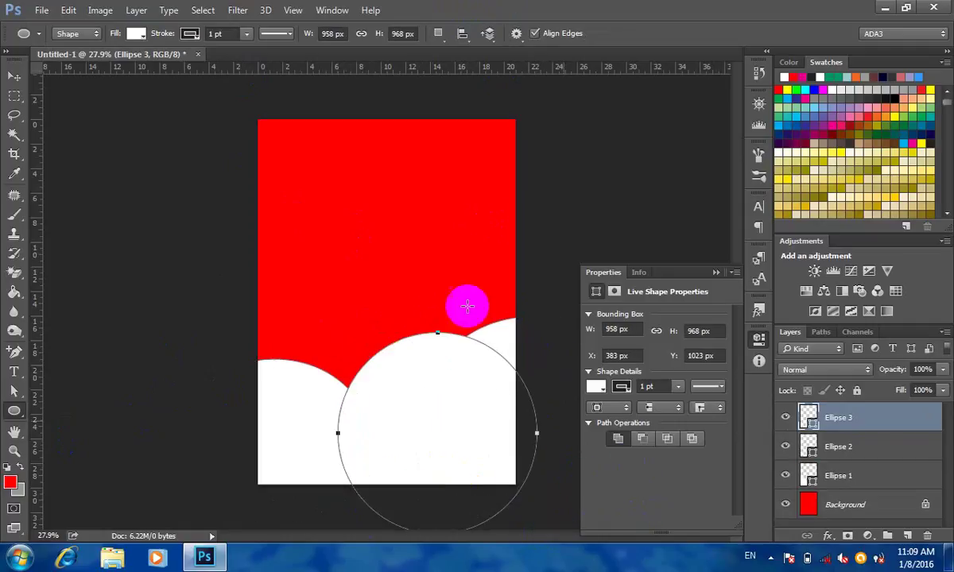
pyautogui.click(14, 76)
pyautogui.click(137, 262)
# - Select all three white ellipses and remove their stroke so they read as one snowy hill outline
pyautogui.scroll(-1, 203, 282)
pyautogui.click(396, 383)
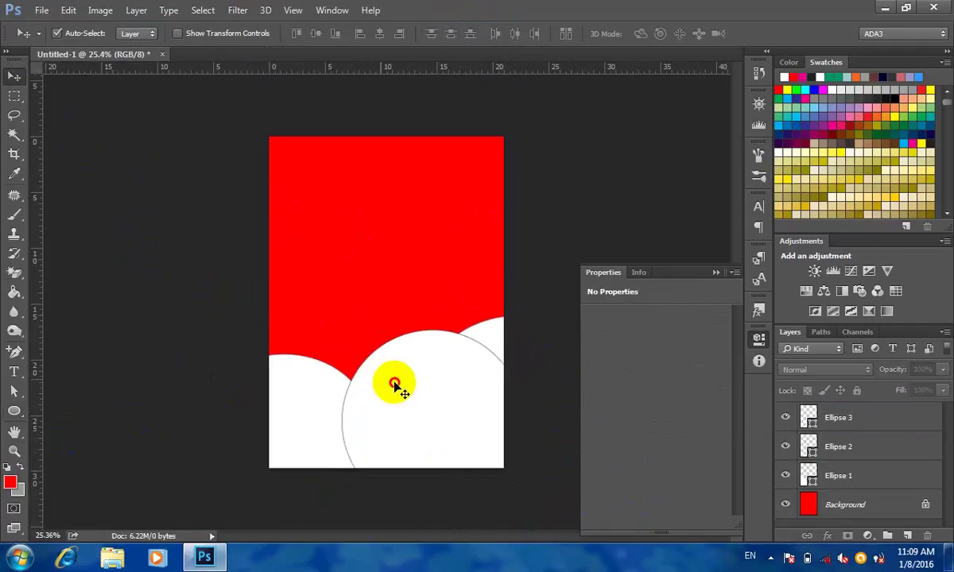
pyautogui.moveTo(539, 369); pyautogui.dragTo(281, 438)
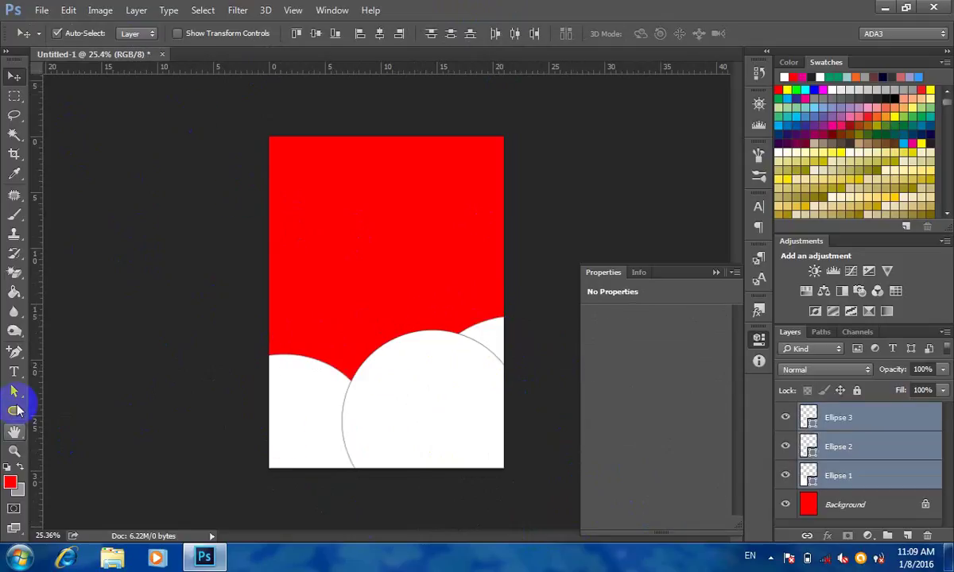
pyautogui.click(14, 391)
pyautogui.click(249, 33)
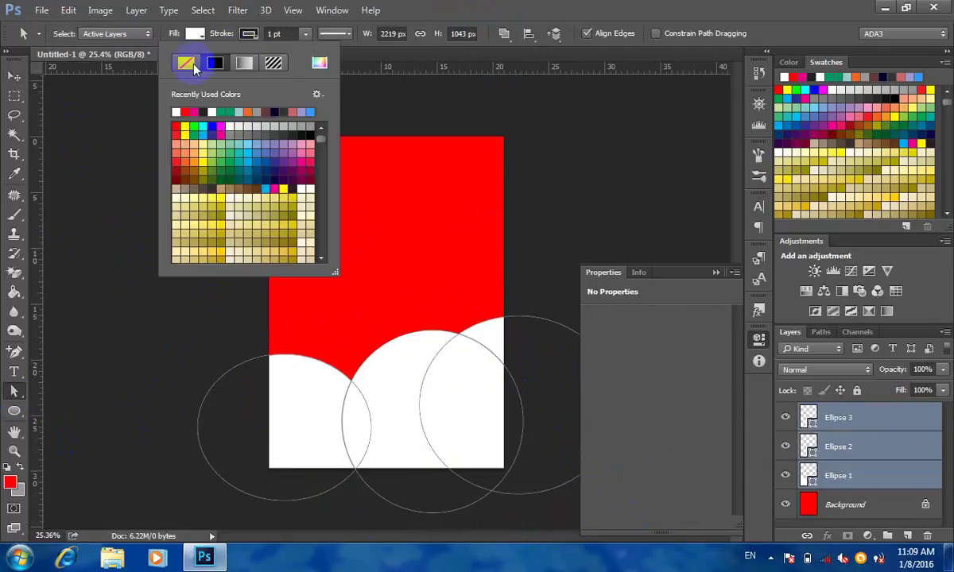
pyautogui.click(192, 69)
pyautogui.click(525, 8)
pyautogui.click(481, 270)
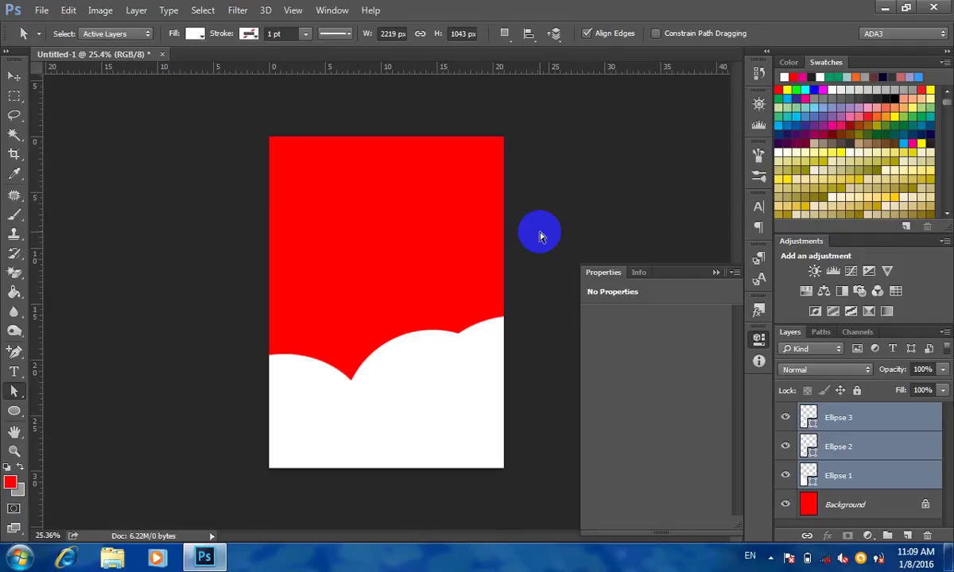
pyautogui.click(458, 308)
# - Activate the Custom Shape tool and choose the snowy pine tree preset from the shape library
pyautogui.click(14, 411)
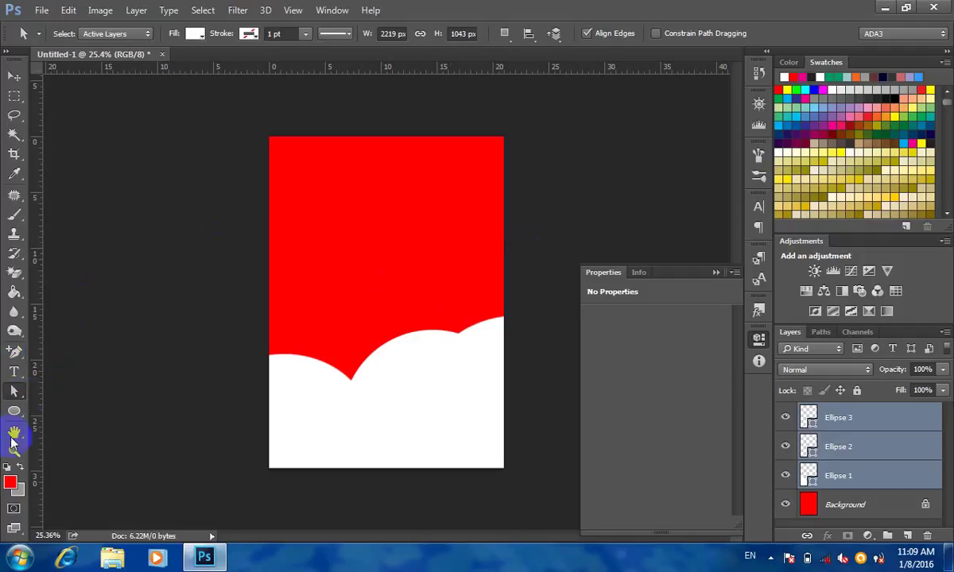
pyautogui.click(79, 485)
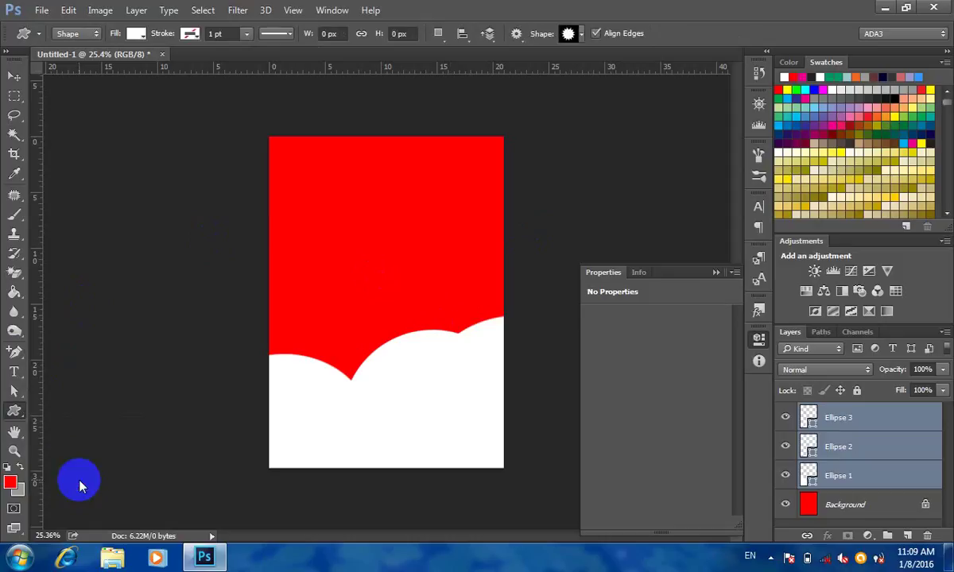
pyautogui.click(581, 36)
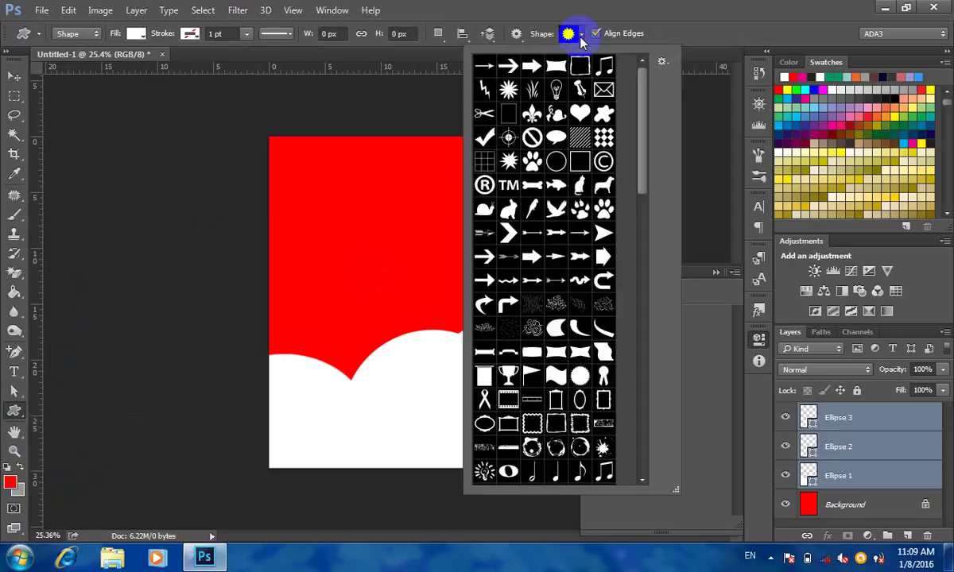
pyautogui.moveTo(648, 110); pyautogui.dragTo(652, 183)
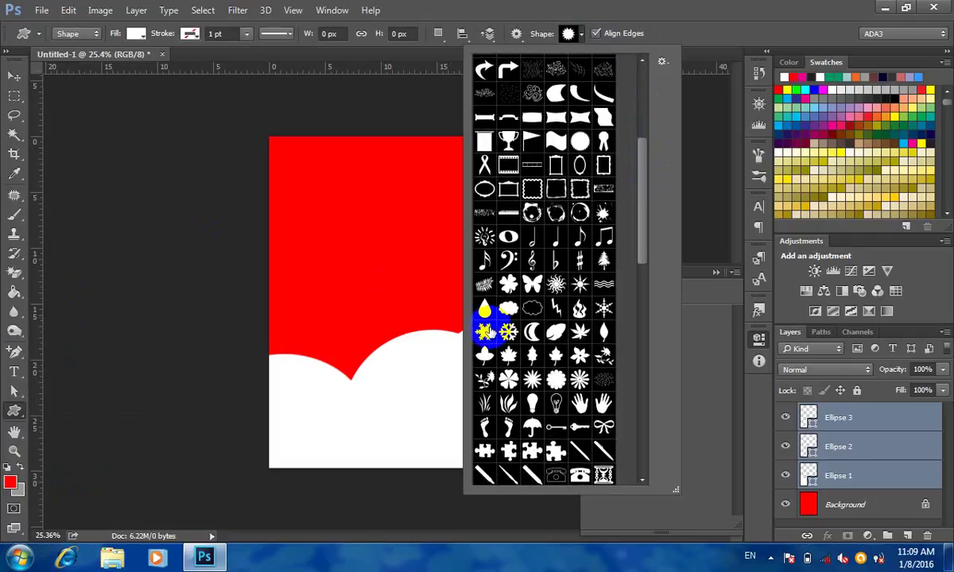
pyautogui.scroll(-7, 587, 384)
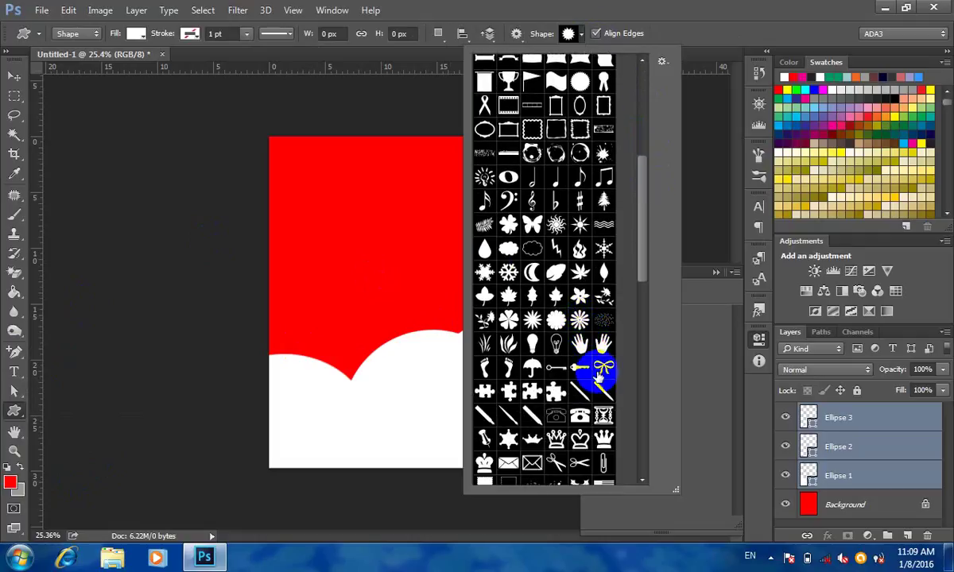
pyautogui.scroll(-2, 602, 386)
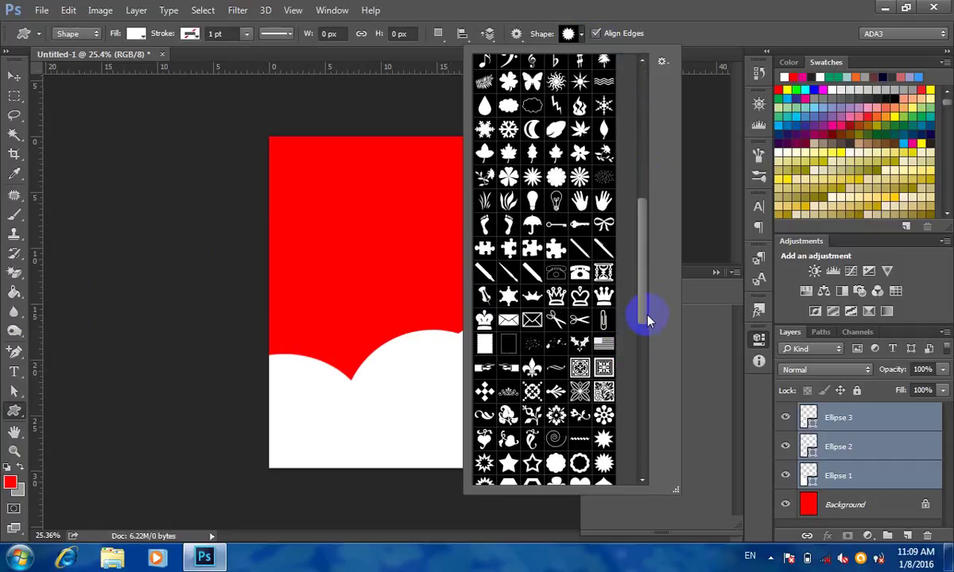
pyautogui.moveTo(644, 305)
pyautogui.mouseDown()
pyautogui.moveTo(649, 445)
pyautogui.moveTo(642, 298)
pyautogui.mouseUp()
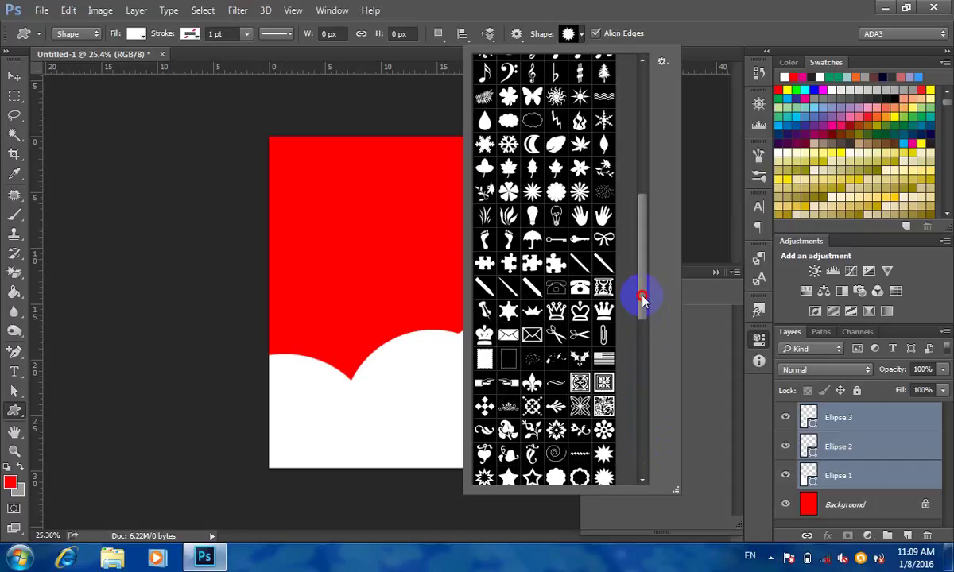
pyautogui.moveTo(642, 297); pyautogui.dragTo(642, 293)
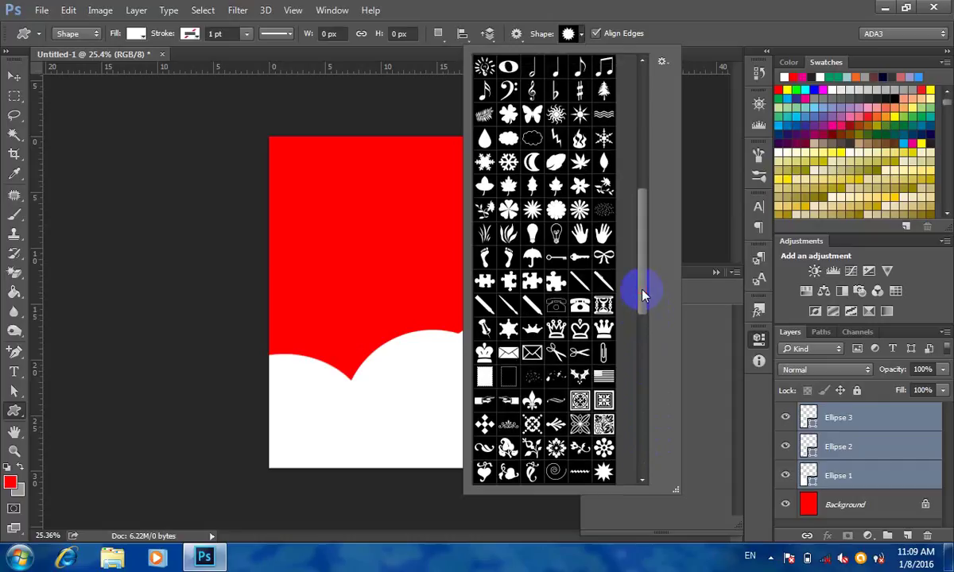
pyautogui.click(604, 73)
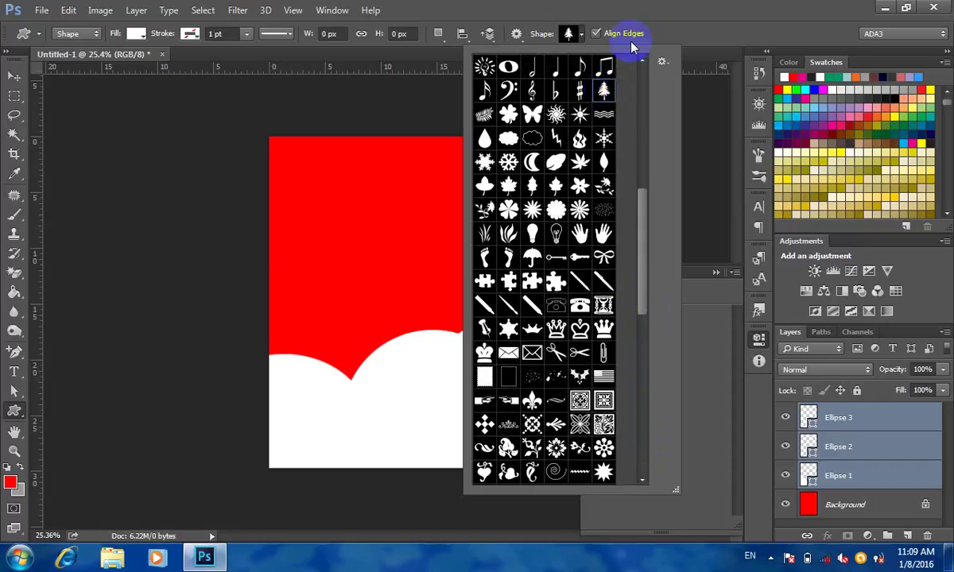
pyautogui.click(601, 11)
# - Draw three large white pine trees along the hilltops, the leftmost about 414 by 667 px
pyautogui.moveTo(283, 277); pyautogui.dragTo(355, 389)
pyautogui.moveTo(378, 271); pyautogui.dragTo(432, 377)
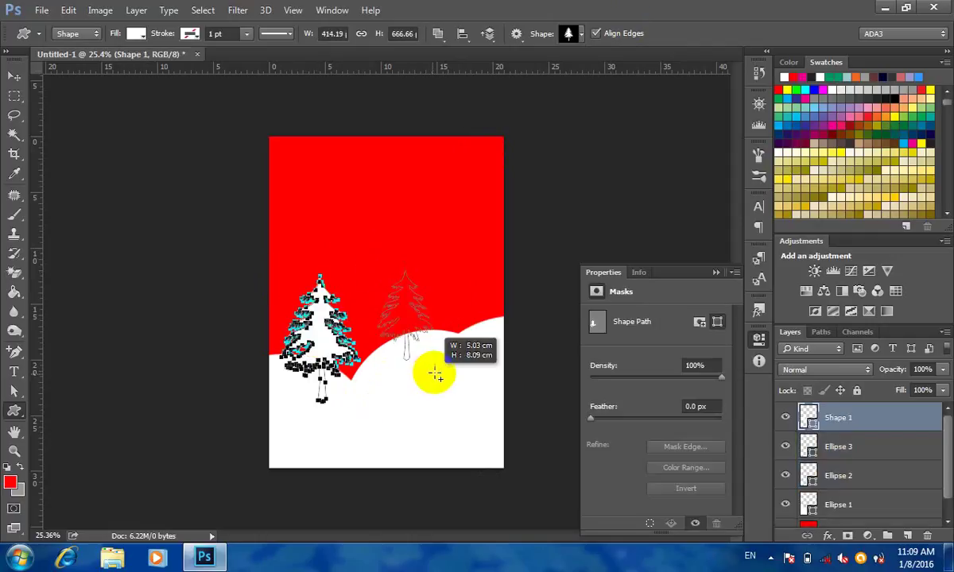
pyautogui.moveTo(464, 279); pyautogui.dragTo(494, 358)
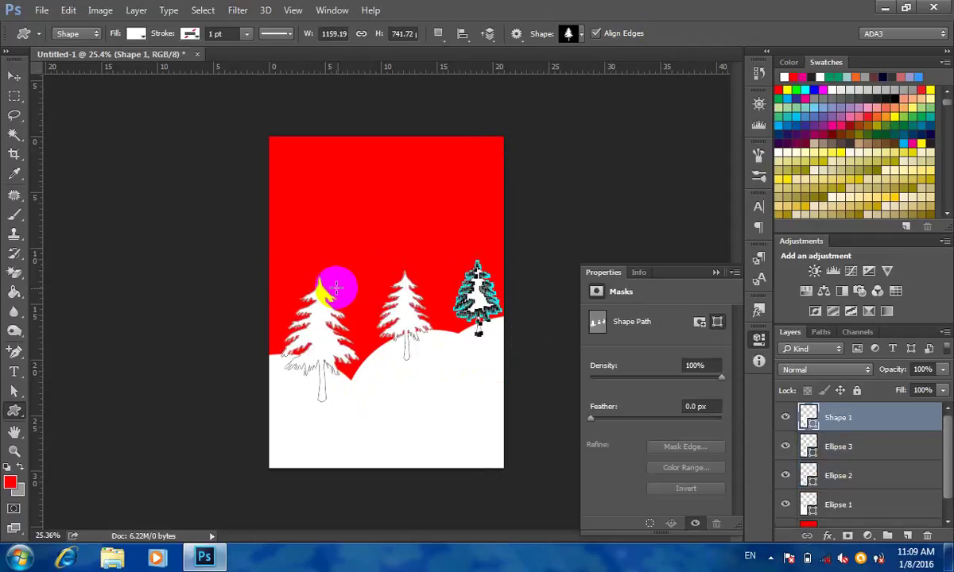
# - Add several small pine trees of varied sizes on one layer along the hill edges, around and between the large trees
pyautogui.moveTo(376, 347); pyautogui.dragTo(393, 366)
pyautogui.moveTo(447, 321); pyautogui.dragTo(495, 353)
pyautogui.moveTo(265, 333); pyautogui.dragTo(280, 356)
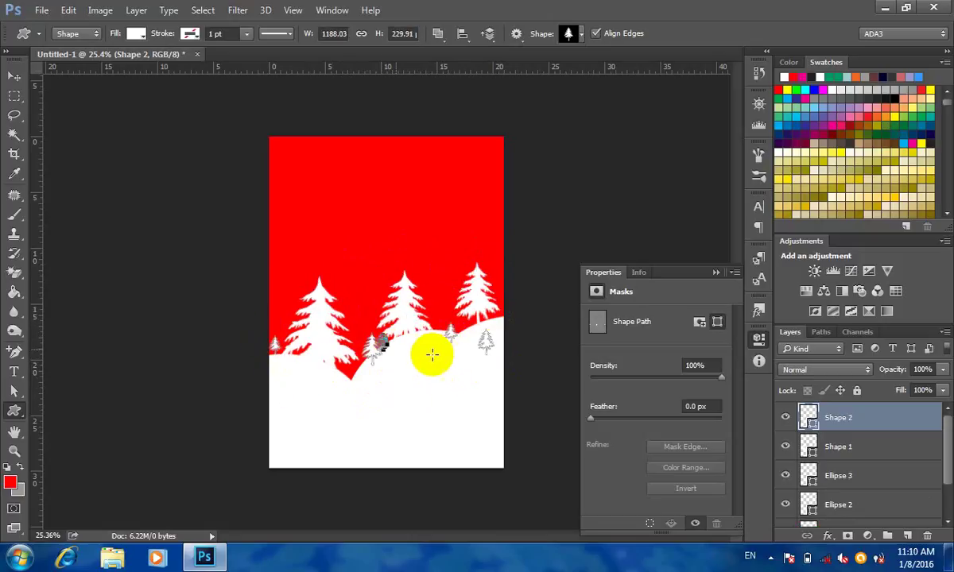
pyautogui.moveTo(433, 338); pyautogui.dragTo(484, 340)
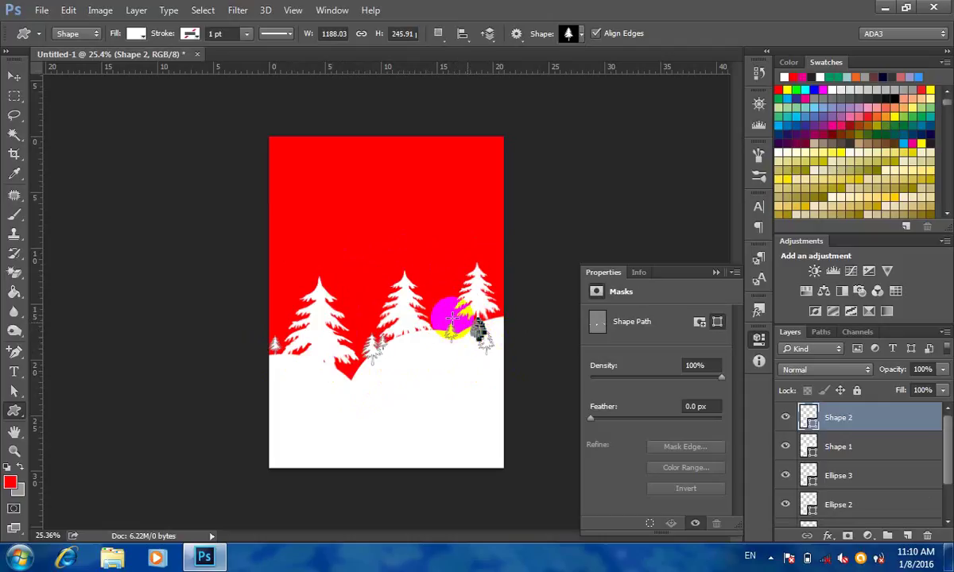
pyautogui.moveTo(350, 372); pyautogui.dragTo(353, 294)
# - Shift the layer of small trees slightly to the right along the hill outline
pyautogui.click(13, 76)
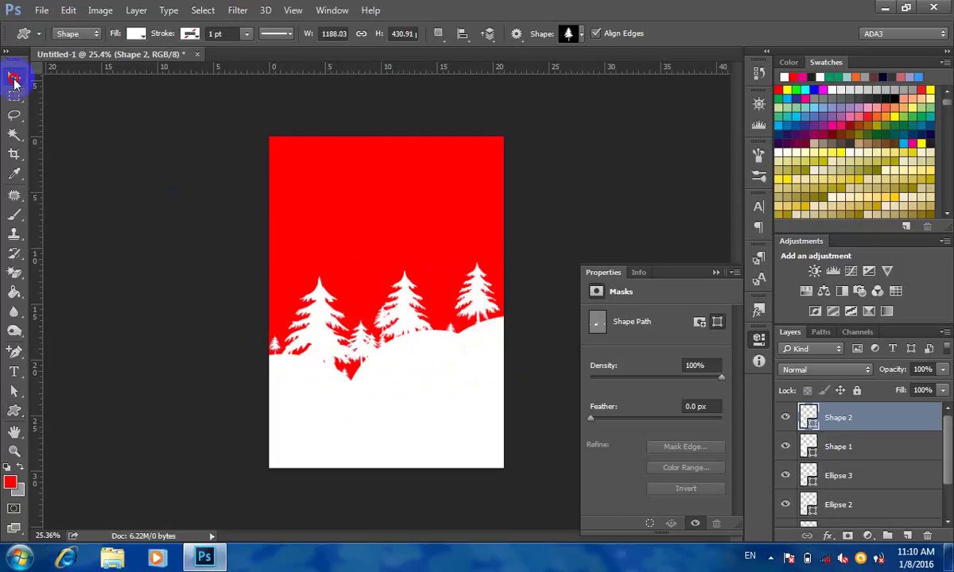
pyautogui.click(513, 175)
pyautogui.hotkey('ctrl', '+')
pyautogui.scroll(1, 400, 356)
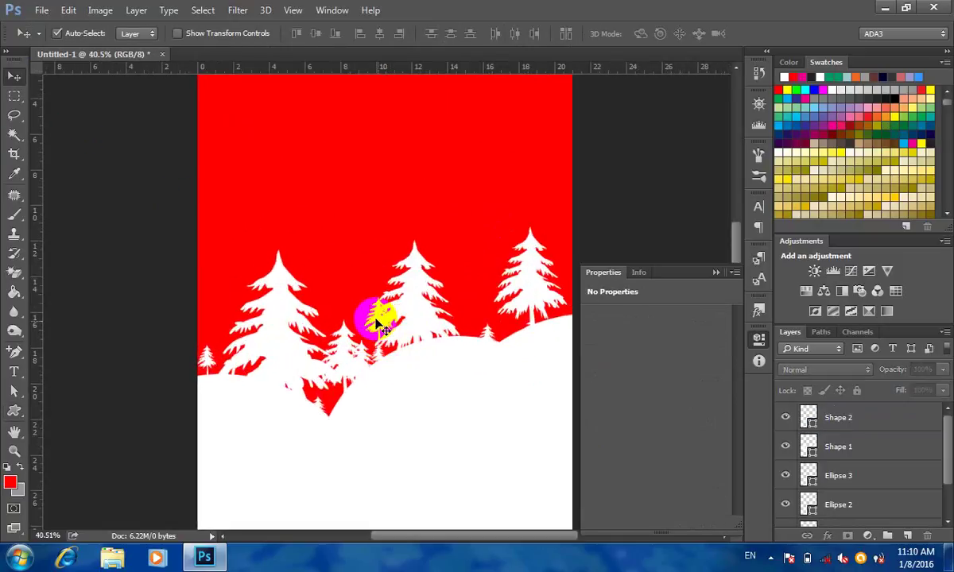
pyautogui.moveTo(377, 315); pyautogui.dragTo(266, 272)
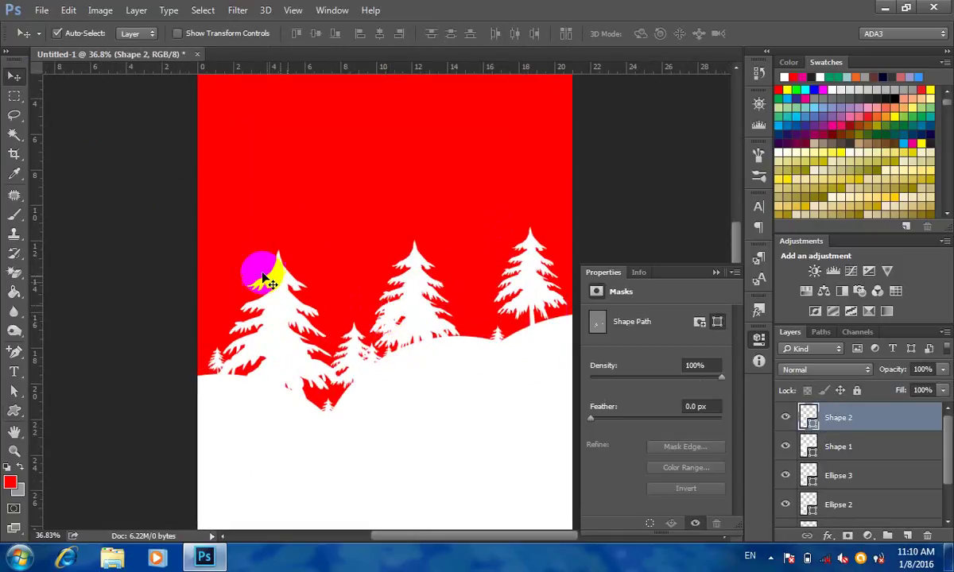
pyautogui.scroll(-2, 496, 341)
pyautogui.scroll(1, 292, 330)
pyautogui.scroll(-2, 472, 414)
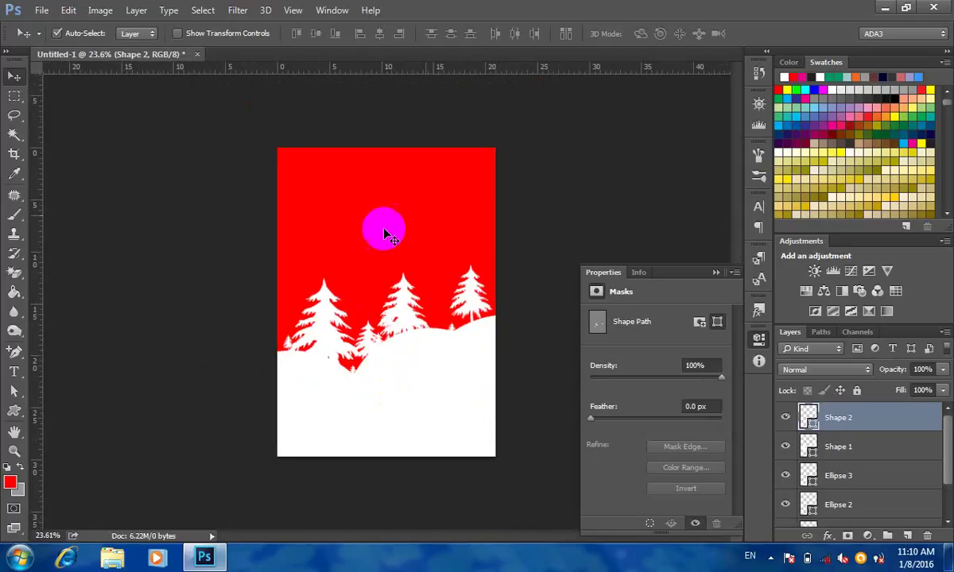
# - Choose the solid snowflake preset and scatter white snowflakes of varied sizes across the red sky above the trees
pyautogui.click(14, 410)
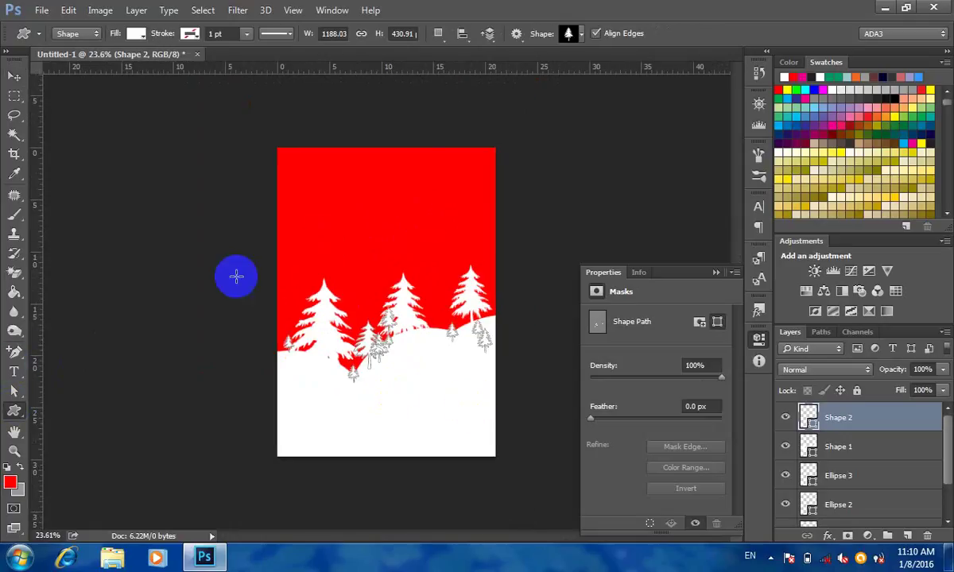
pyautogui.click(570, 34)
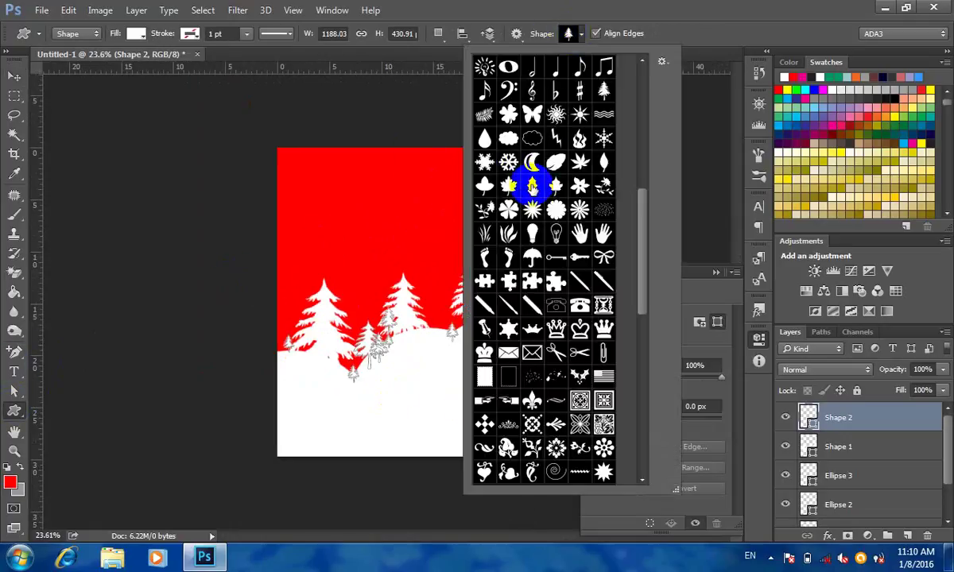
pyautogui.click(484, 162)
pyautogui.click(641, 35)
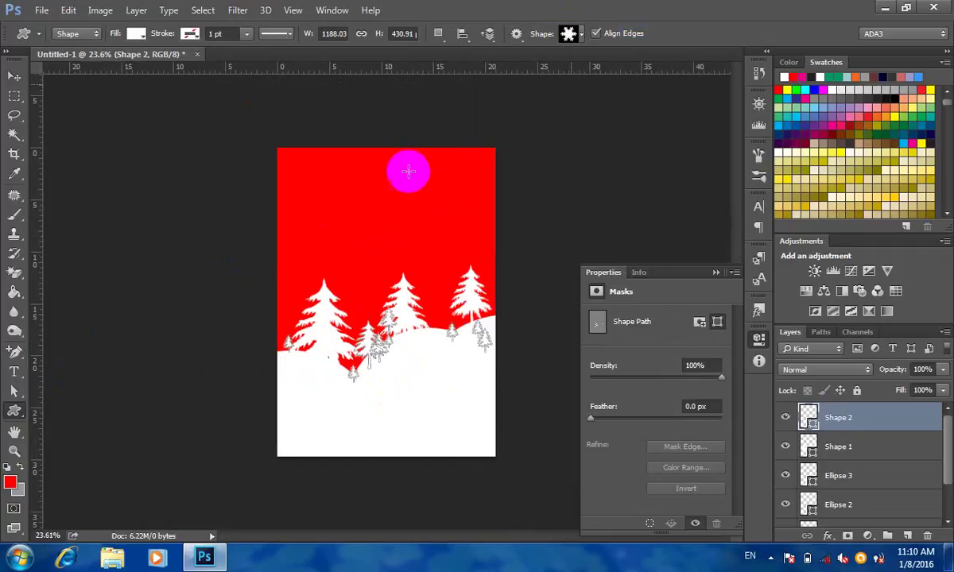
pyautogui.moveTo(294, 198)
pyautogui.mouseDown()
pyautogui.moveTo(317, 219)
pyautogui.moveTo(390, 200)
pyautogui.moveTo(439, 212)
pyautogui.moveTo(430, 207)
pyautogui.mouseUp()
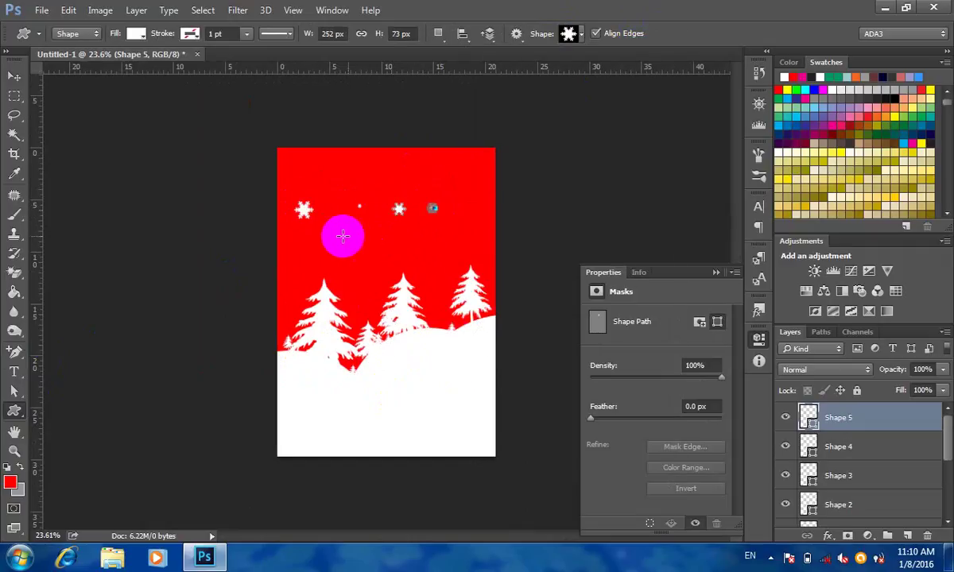
pyautogui.moveTo(348, 245)
pyautogui.mouseDown()
pyautogui.moveTo(314, 257)
pyautogui.moveTo(380, 278)
pyautogui.moveTo(429, 264)
pyautogui.mouseUp()
pyautogui.moveTo(455, 230); pyautogui.dragTo(474, 249)
pyautogui.moveTo(393, 245); pyautogui.dragTo(395, 246)
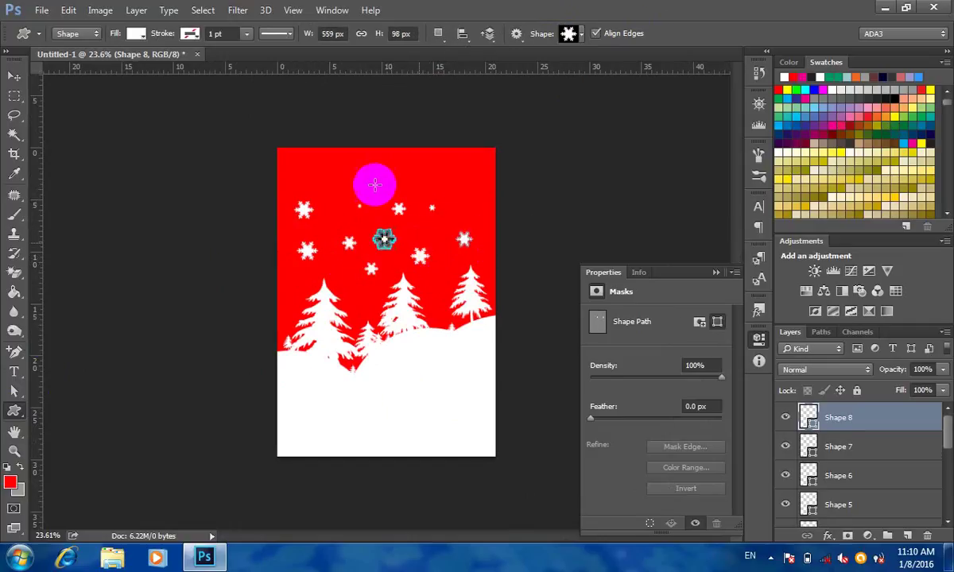
# - Add two more snowflakes in the upper-right part of the sky, one larger and one small near the page edge
pyautogui.moveTo(355, 175); pyautogui.dragTo(376, 205)
pyautogui.moveTo(443, 180); pyautogui.dragTo(485, 194)
pyautogui.moveTo(348, 190); pyautogui.dragTo(337, 203)
pyautogui.press('v')
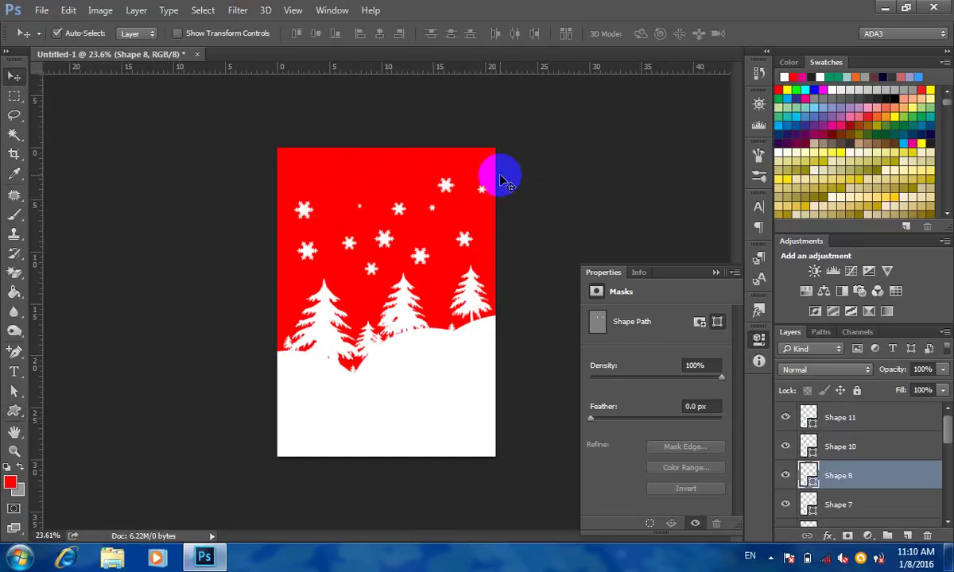
pyautogui.scroll(1, 496, 155)
pyautogui.scroll(1, 482, 125)
pyautogui.scroll(1, 481, 124)
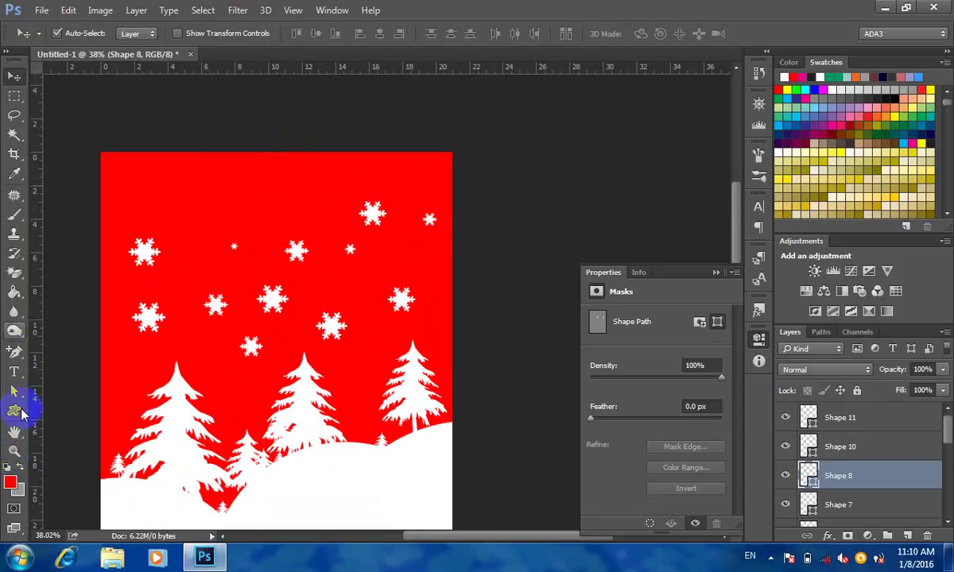
# - Start a horizontal text line in the upper middle of the red sky
pyautogui.click(13, 372)
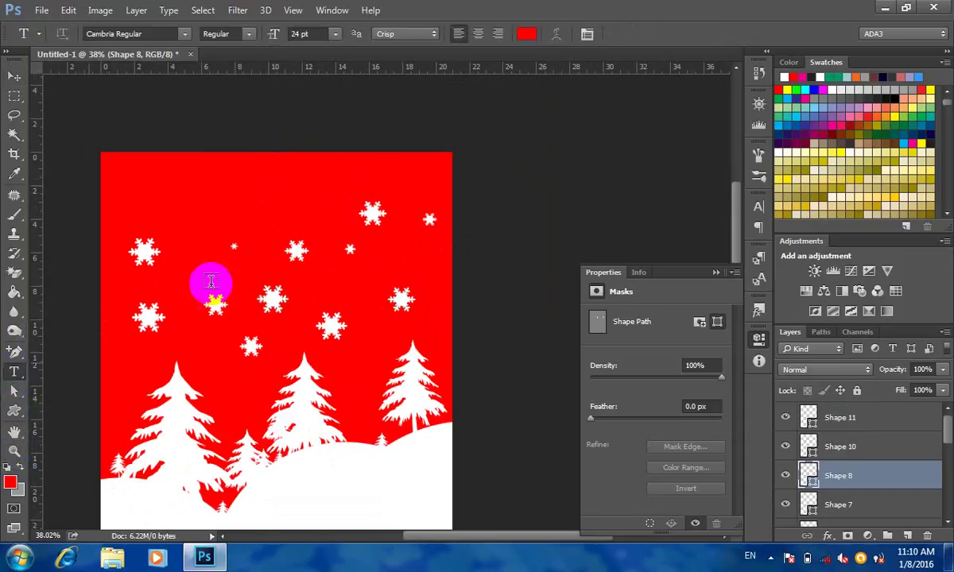
pyautogui.click(249, 199)
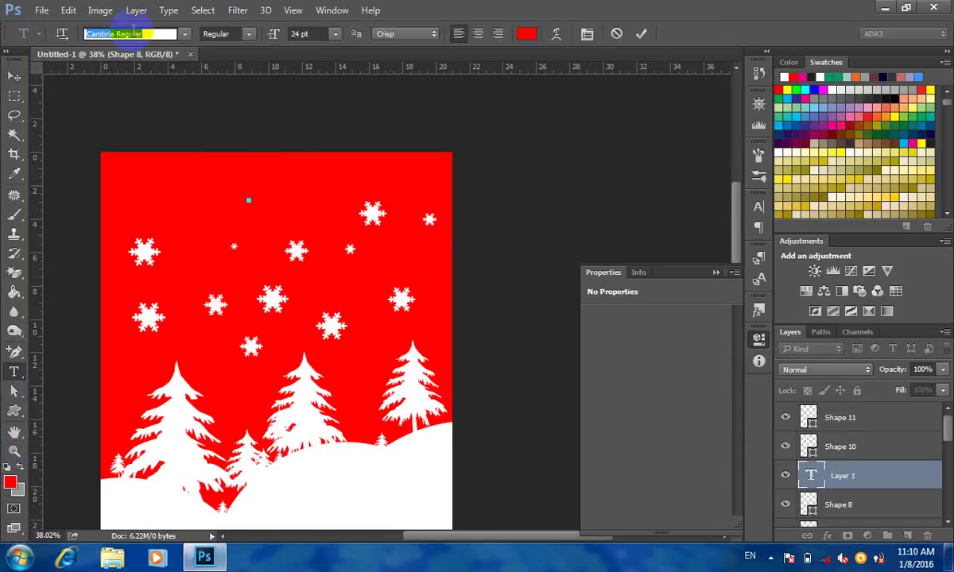
pyautogui.write('arialb')
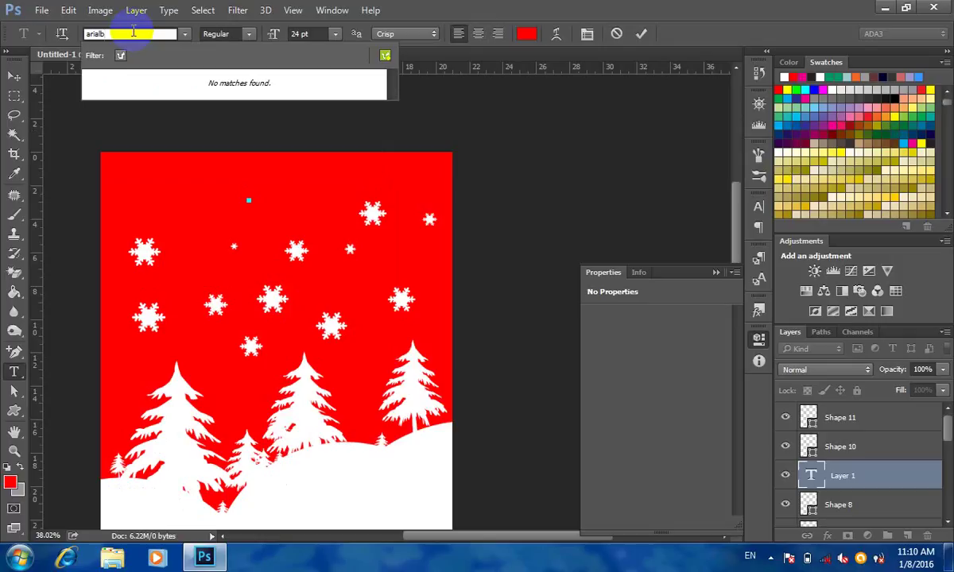
pyautogui.press('BackSpace')
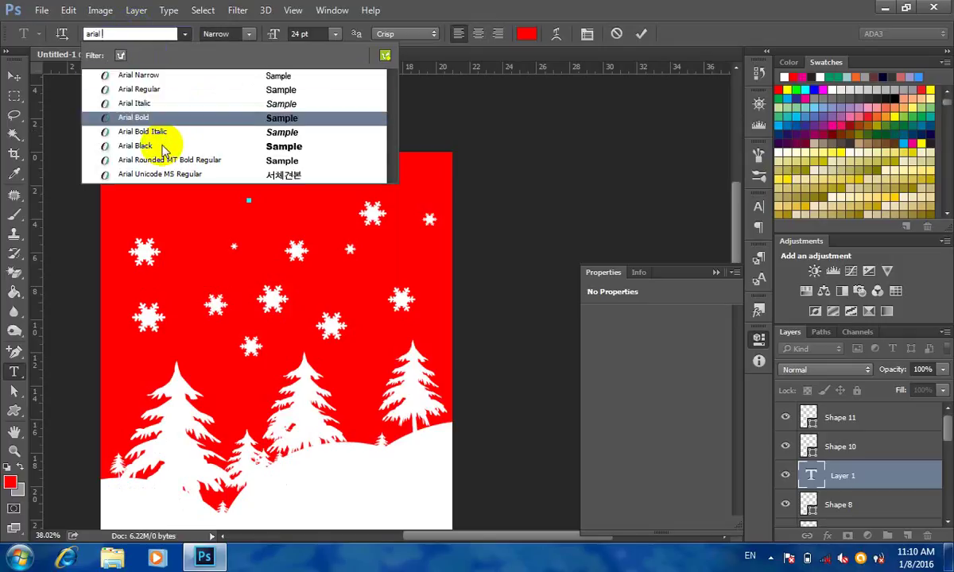
pyautogui.click(151, 144)
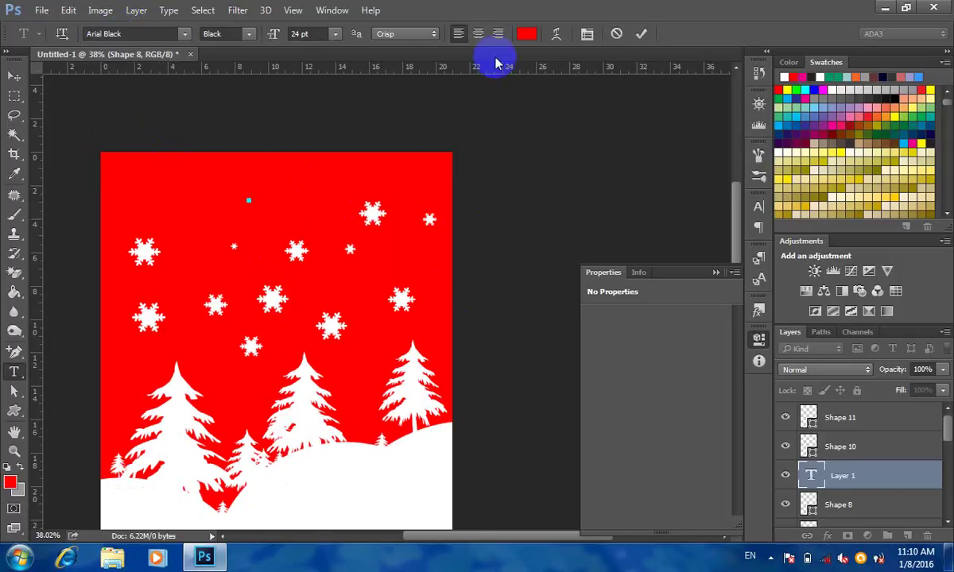
pyautogui.click(526, 33)
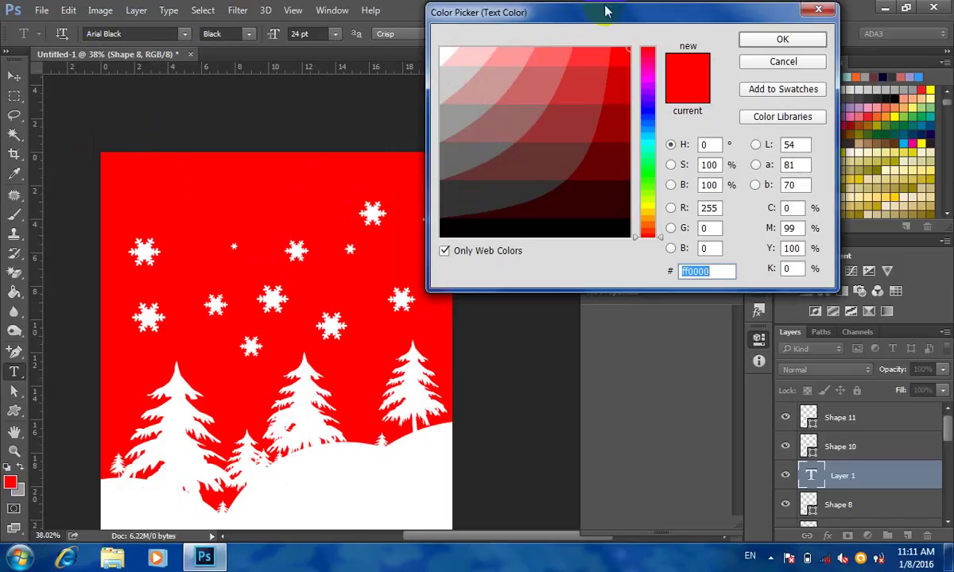
pyautogui.click(809, 7)
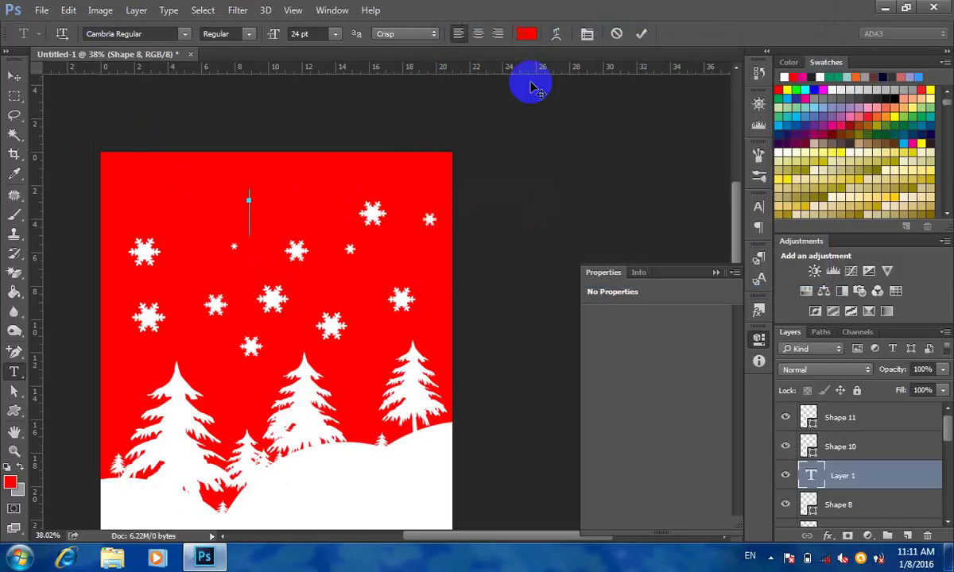
# - Set the text size to 74 pt and its colour to a pale pink, and write "30% OFF" on two lines
pyautogui.click(310, 35)
pyautogui.press('Return')
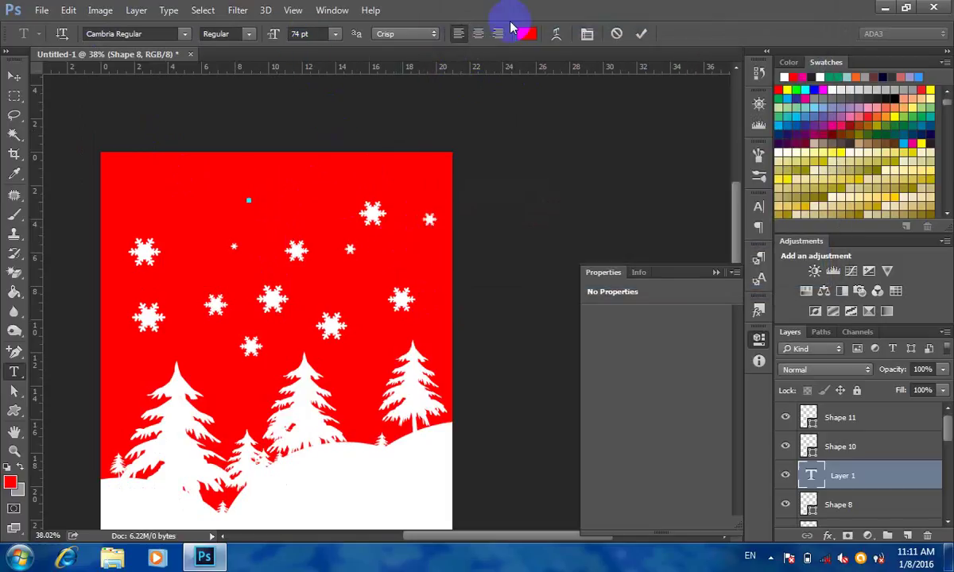
pyautogui.click(526, 33)
pyautogui.click(483, 88)
pyautogui.click(759, 39)
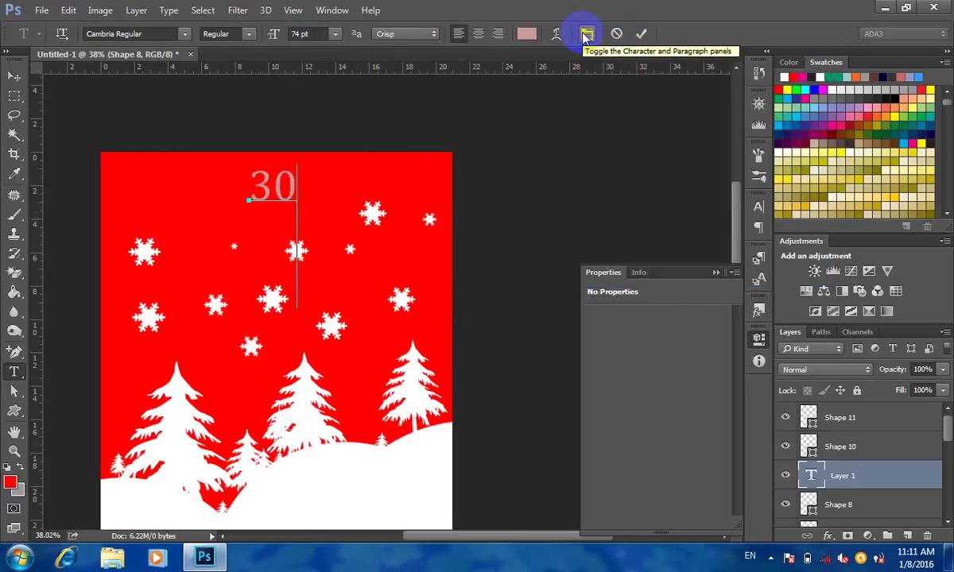
pyautogui.write('%')
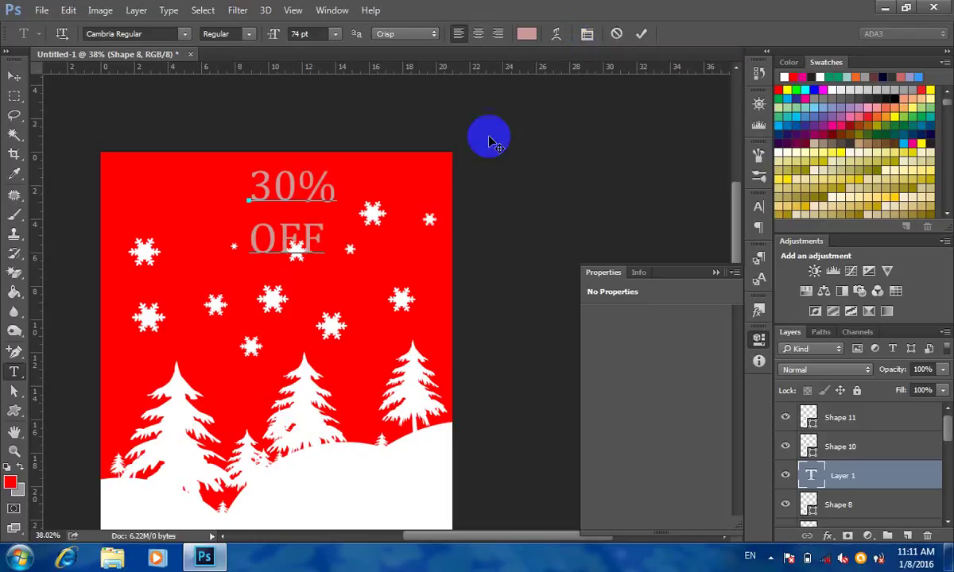
# - Change the font of the whole "30% OFF" text to Arial Black
pyautogui.moveTo(330, 230); pyautogui.dragTo(155, 94)
pyautogui.click(159, 33)
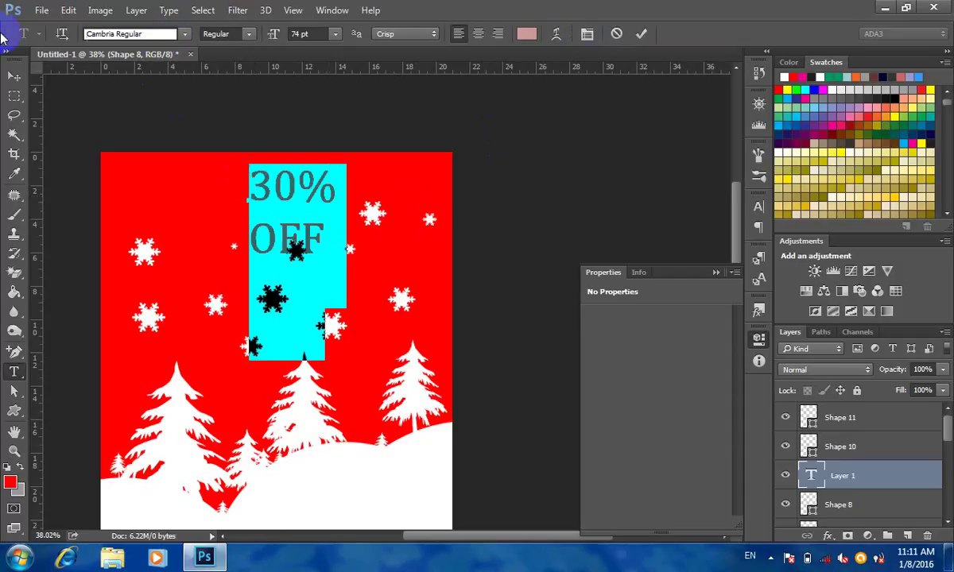
pyautogui.write('d')
pyautogui.press('BackSpace')
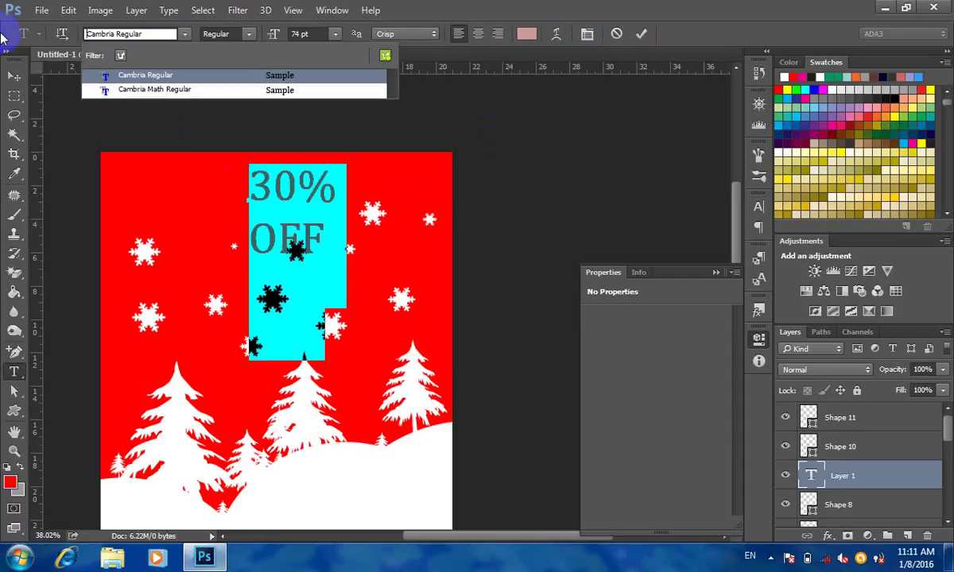
pyautogui.click(163, 34)
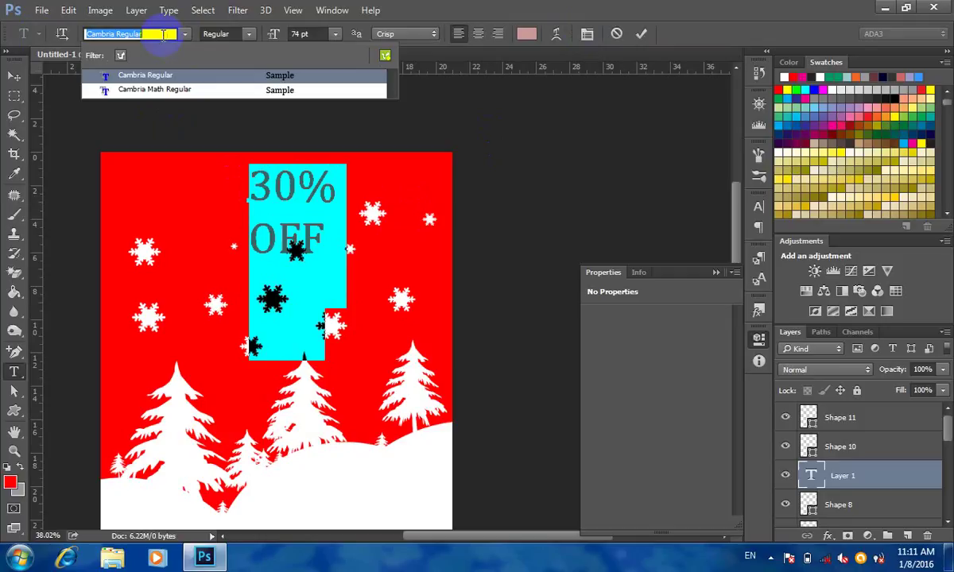
pyautogui.write('arial')
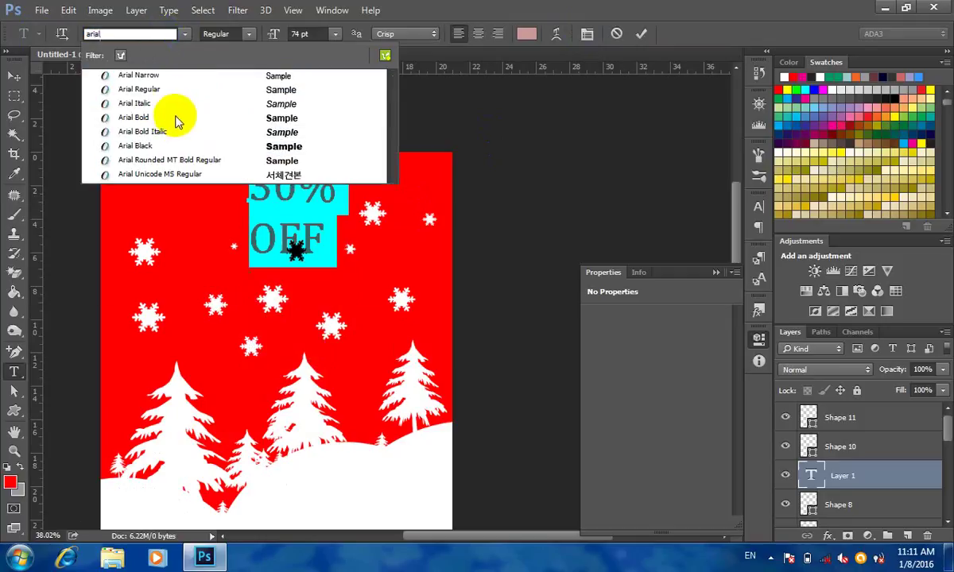
pyautogui.click(141, 145)
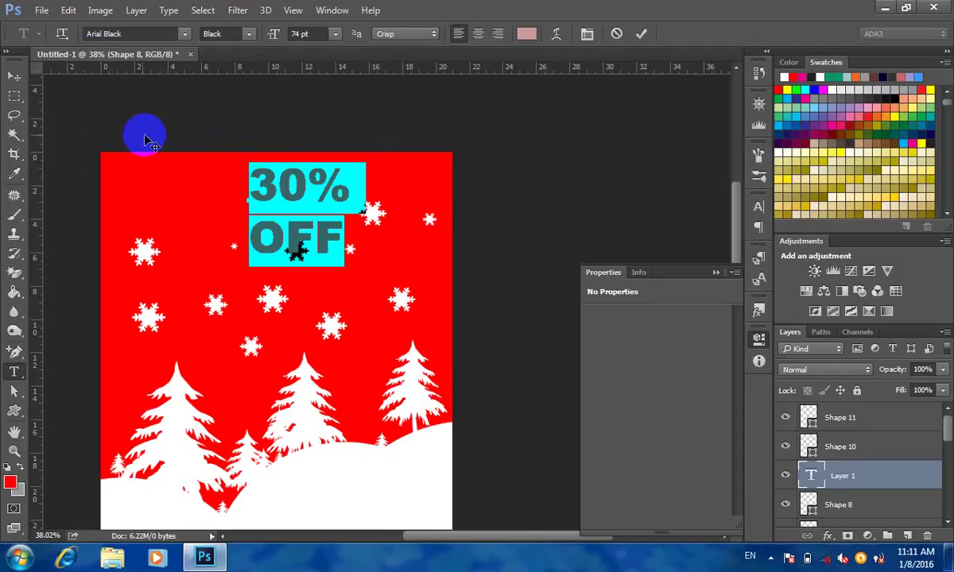
# - Move the "30% OFF" text to the upper-right corner of the poster and scale it down to about 64%
pyautogui.click(18, 77)
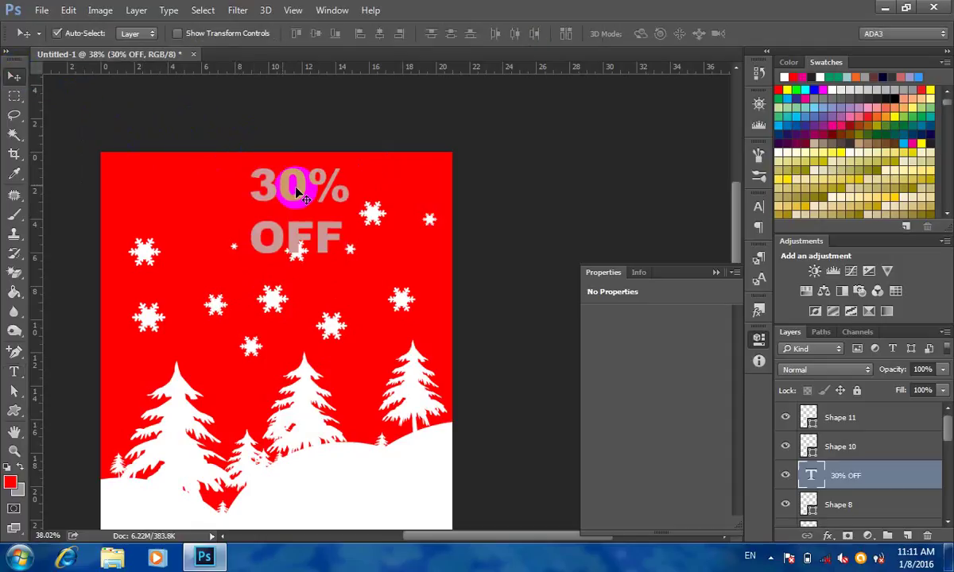
pyautogui.moveTo(296, 193); pyautogui.dragTo(385, 197)
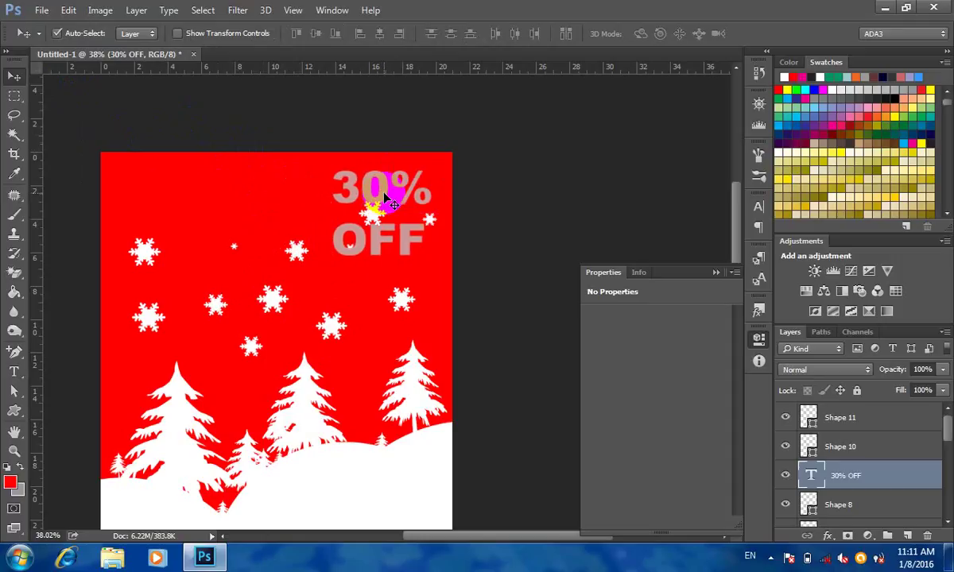
pyautogui.hotkey('ctrl', 't')
pyautogui.moveTo(445, 270); pyautogui.dragTo(395, 229)
pyautogui.moveTo(347, 185); pyautogui.dragTo(385, 193)
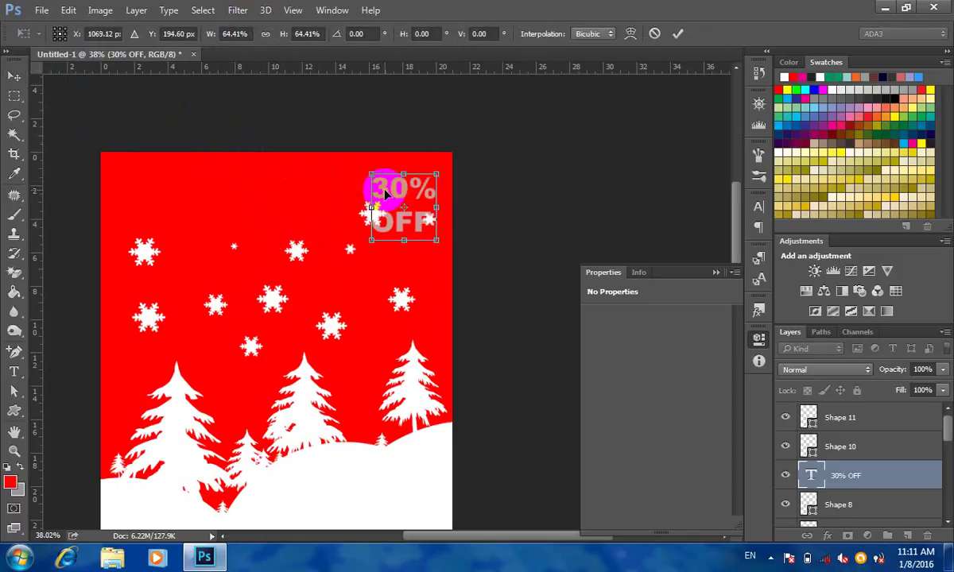
pyautogui.press('Return')
# - Recolour the "30% OFF" text to the poster's background red, ff0000
pyautogui.click(13, 372)
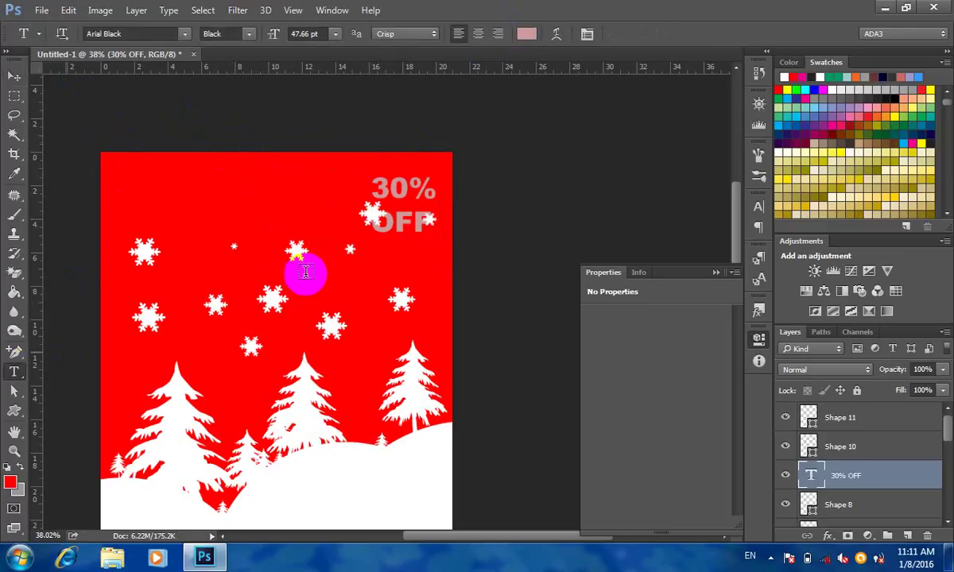
pyautogui.doubleClick(811, 475)
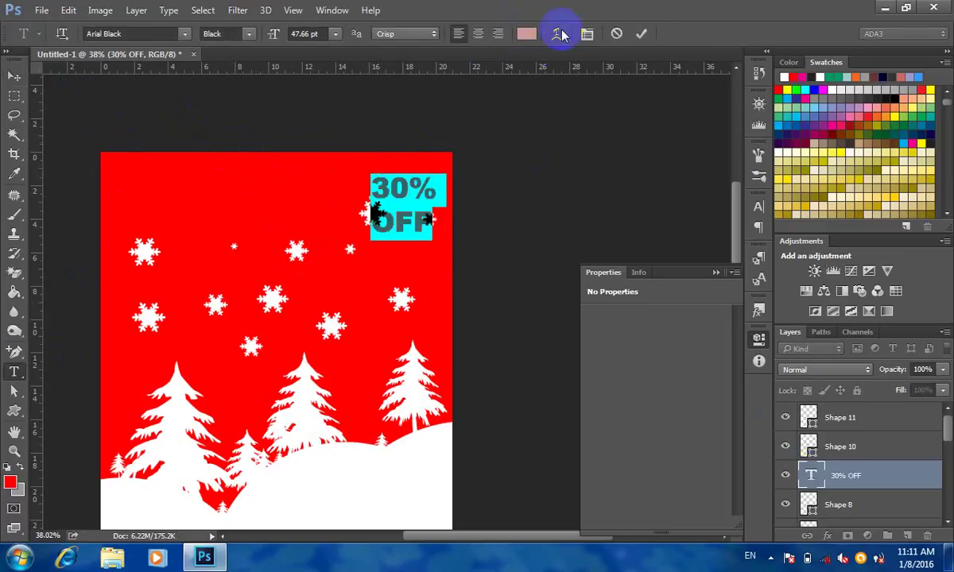
pyautogui.click(527, 34)
pyautogui.click(468, 65)
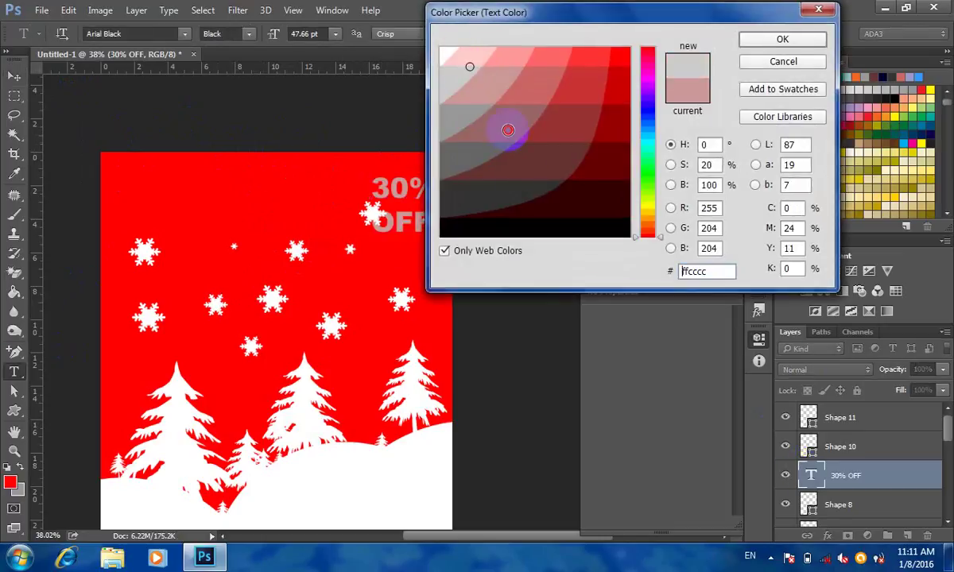
pyautogui.click(527, 163)
pyautogui.click(324, 157)
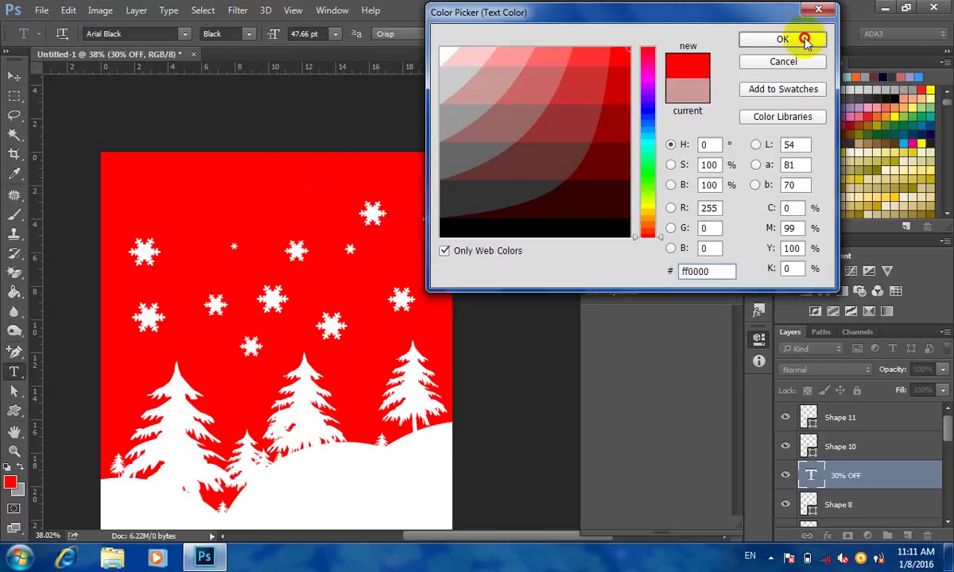
pyautogui.click(804, 42)
pyautogui.click(14, 78)
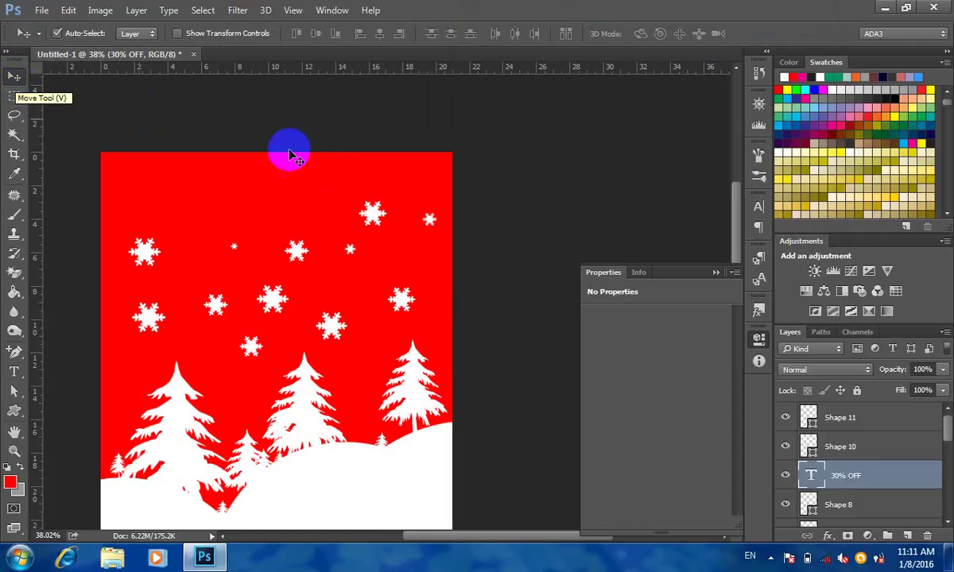
# - Add a white outside stroke of 13 px to the "30% OFF" text layer
pyautogui.click(136, 10)
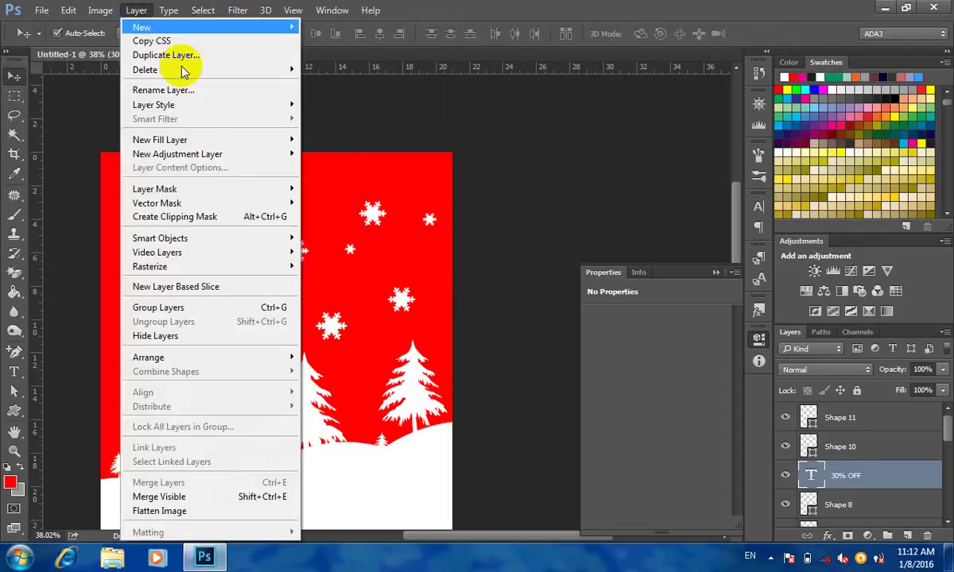
pyautogui.moveTo(222, 113)
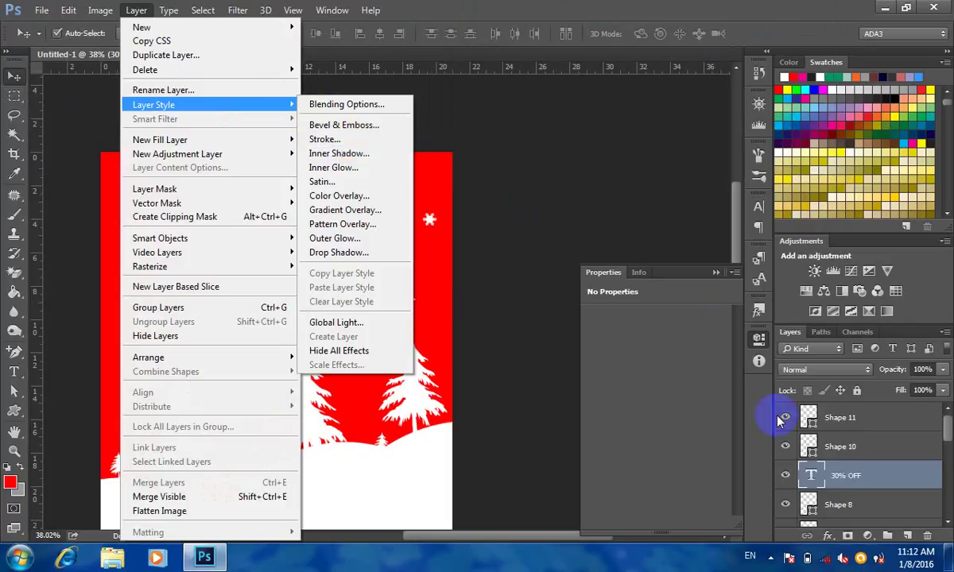
pyautogui.moveTo(790, 337); pyautogui.dragTo(475, 97)
pyautogui.click(513, 404)
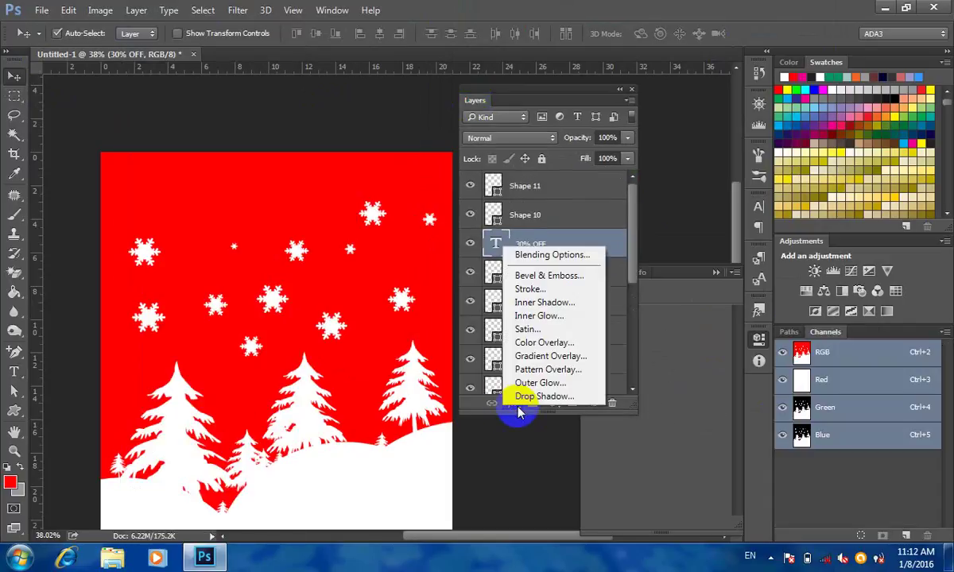
pyautogui.click(543, 291)
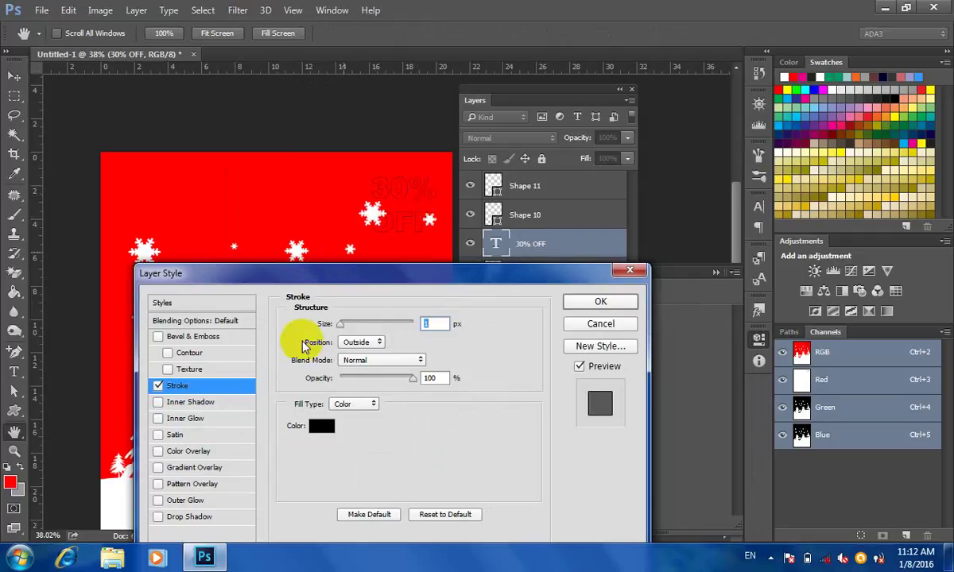
pyautogui.click(322, 426)
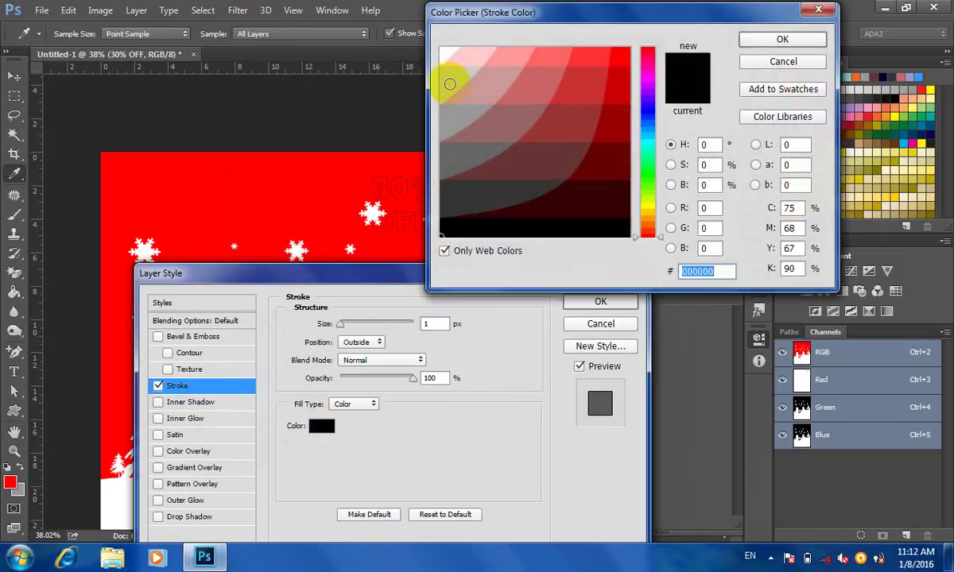
pyautogui.click(443, 51)
pyautogui.click(749, 40)
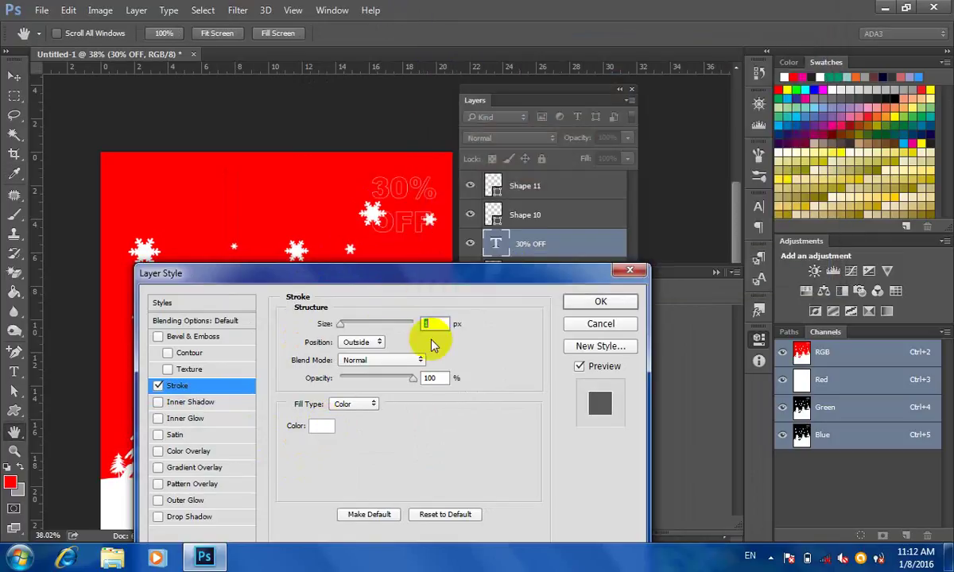
pyautogui.moveTo(342, 324); pyautogui.dragTo(349, 329)
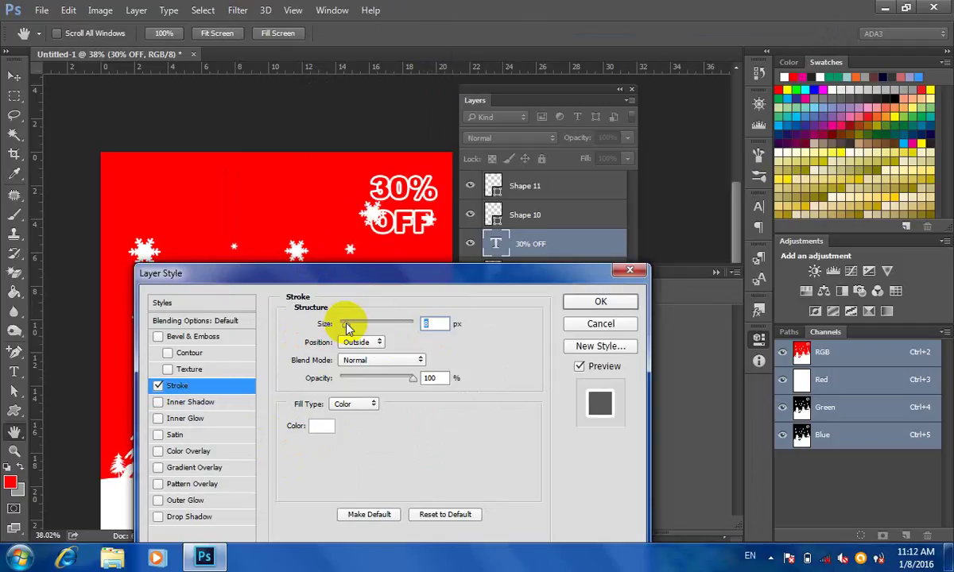
pyautogui.moveTo(347, 328); pyautogui.dragTo(347, 328)
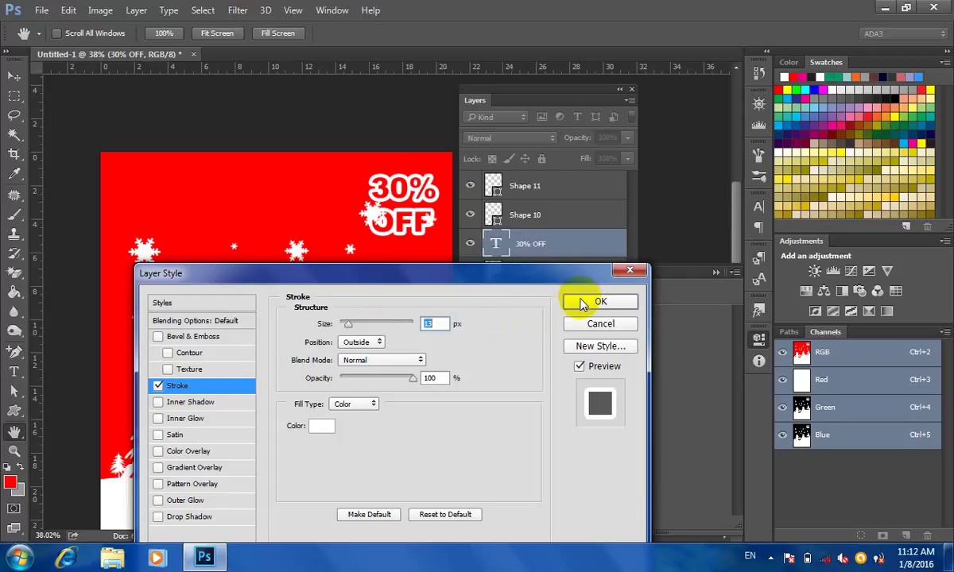
# - Add a drop shadow to the "30% OFF" text with a distance of 25 px and a size of 18 px
pyautogui.moveTo(507, 272); pyautogui.dragTo(523, 265)
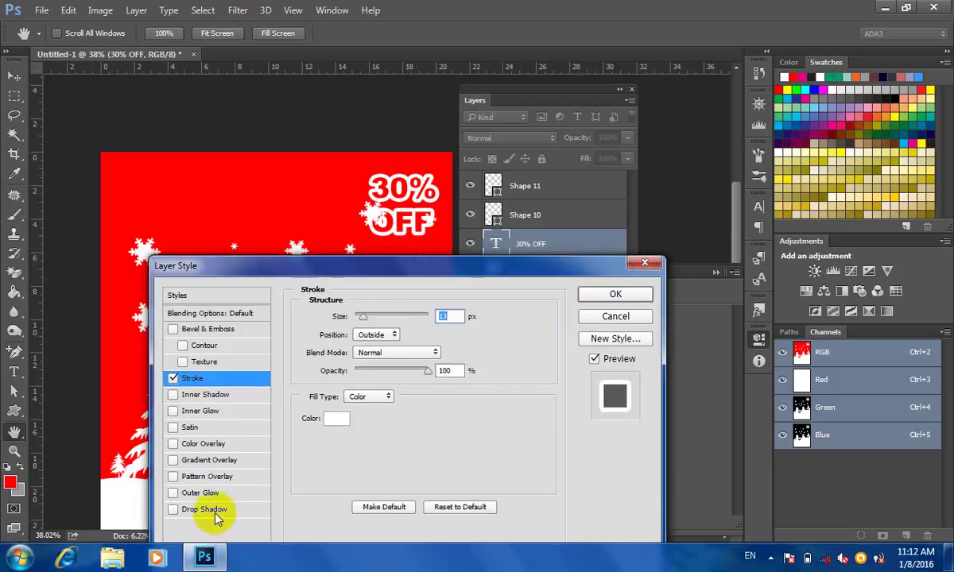
pyautogui.moveTo(258, 263); pyautogui.dragTo(531, 43)
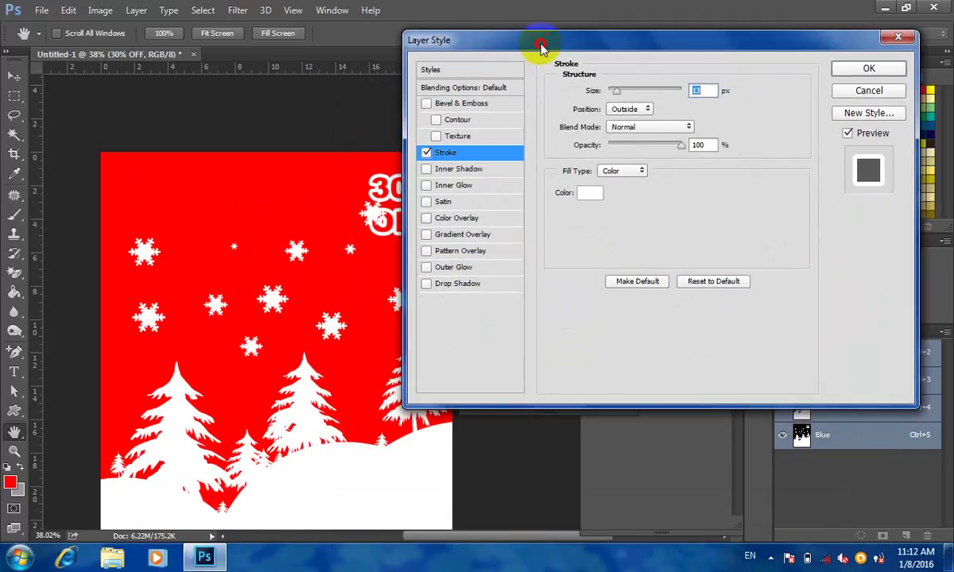
pyautogui.click(473, 284)
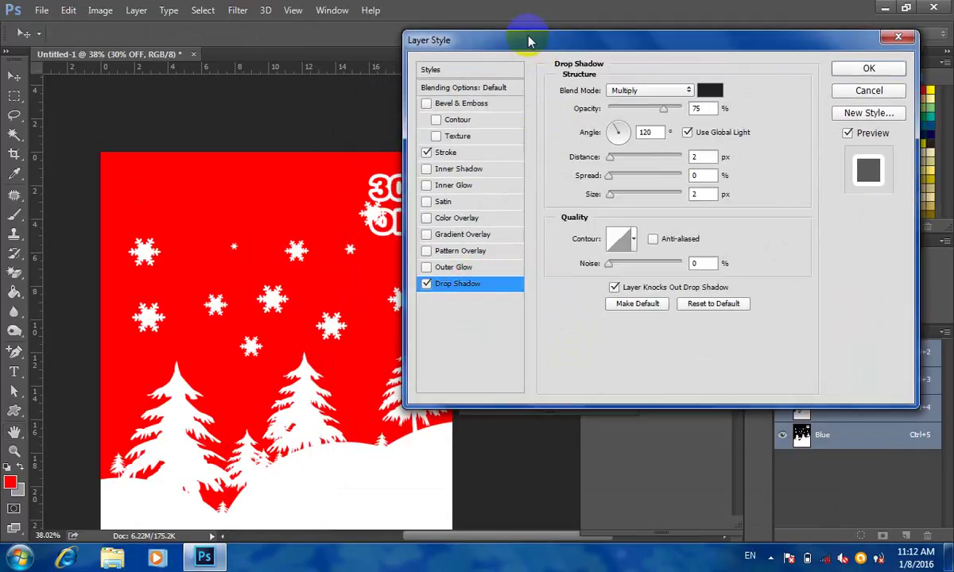
pyautogui.moveTo(528, 38); pyautogui.dragTo(570, 38)
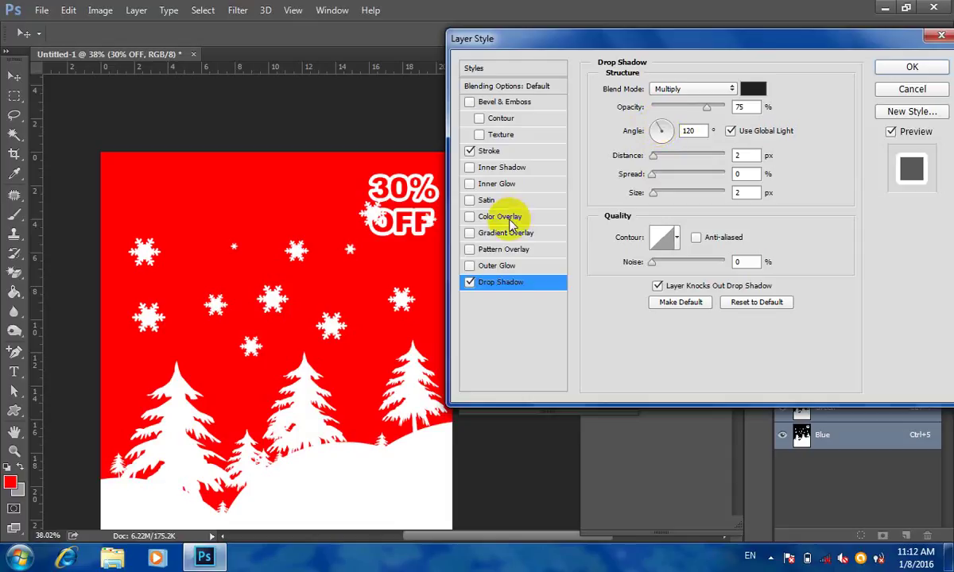
pyautogui.click(377, 200)
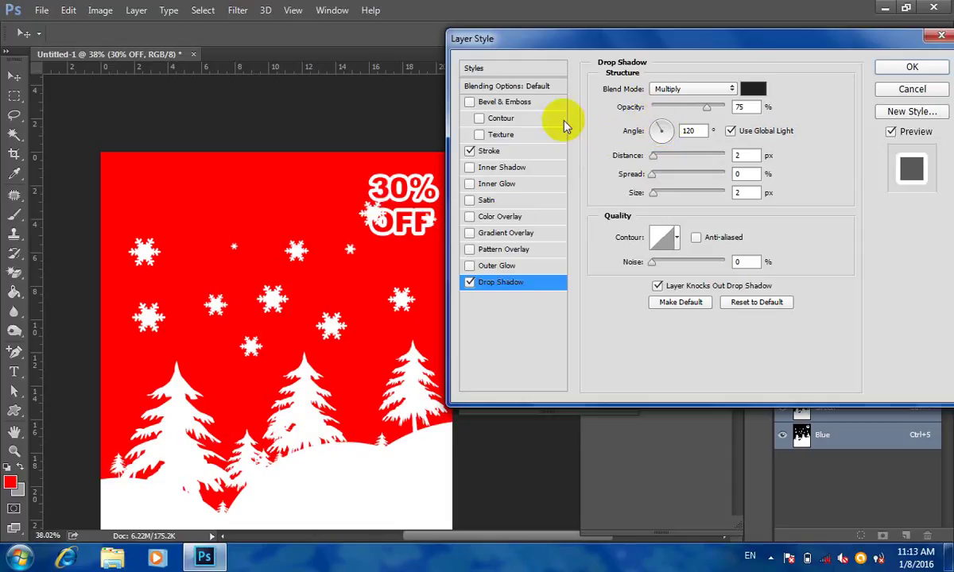
pyautogui.click(654, 157)
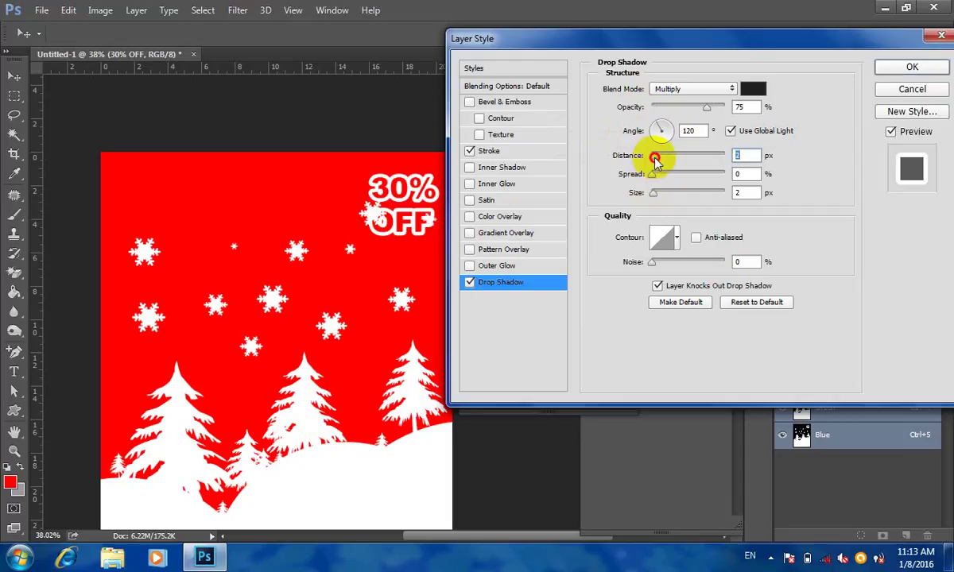
pyautogui.moveTo(655, 157); pyautogui.dragTo(671, 162)
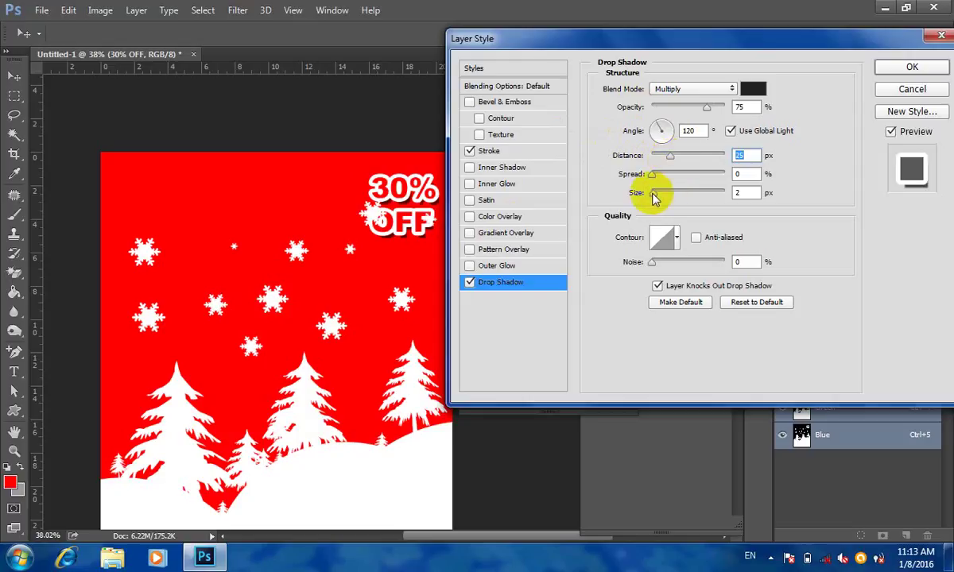
pyautogui.click(652, 194)
pyautogui.moveTo(652, 193); pyautogui.dragTo(662, 195)
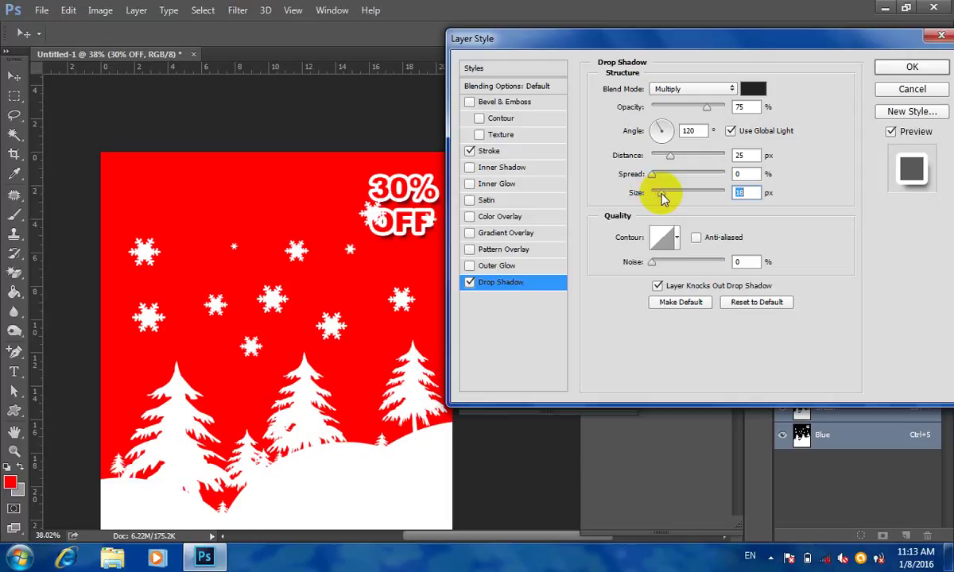
pyautogui.click(912, 67)
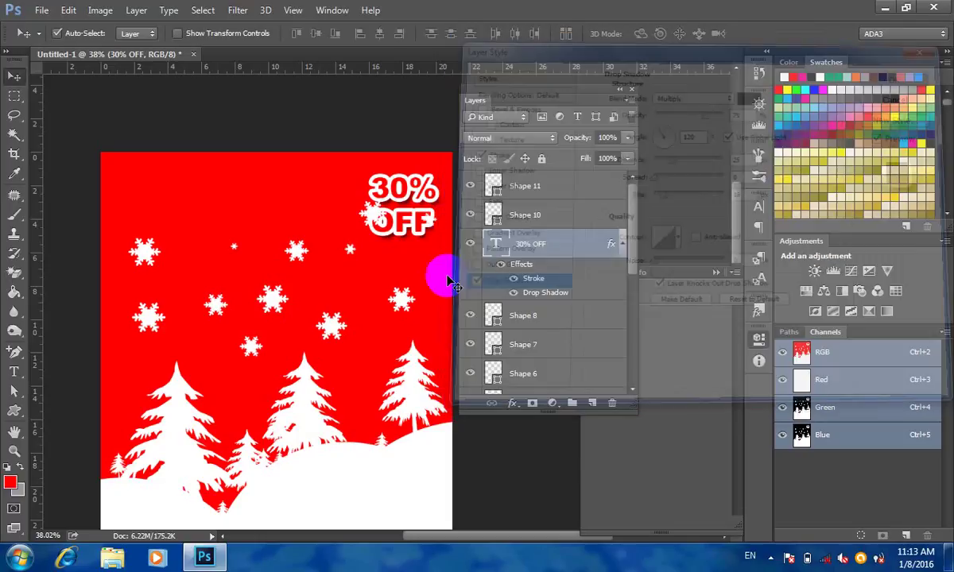
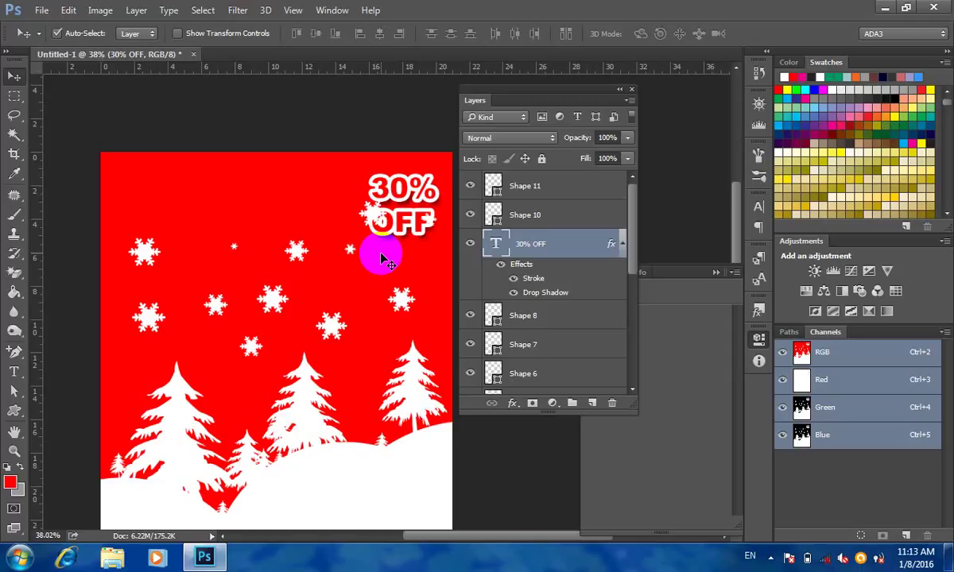
# - Examine the custom shape presets and the list of available shape library categories
pyautogui.click(14, 409)
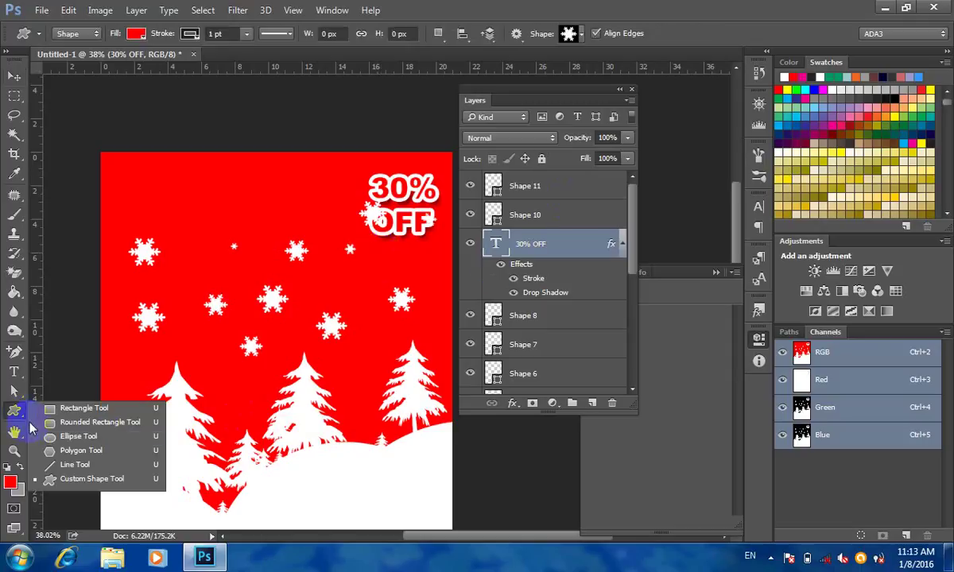
pyautogui.click(92, 478)
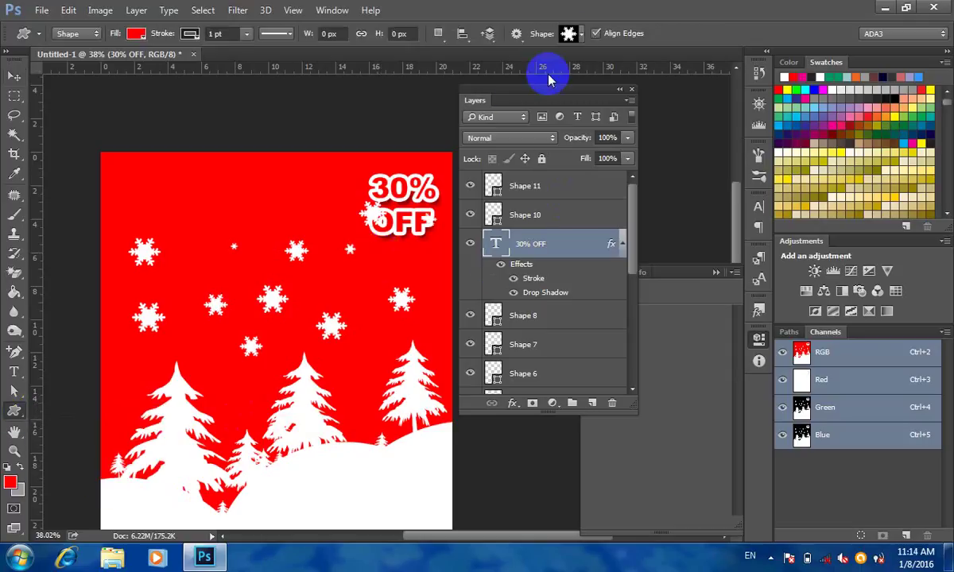
pyautogui.click(582, 36)
pyautogui.click(662, 61)
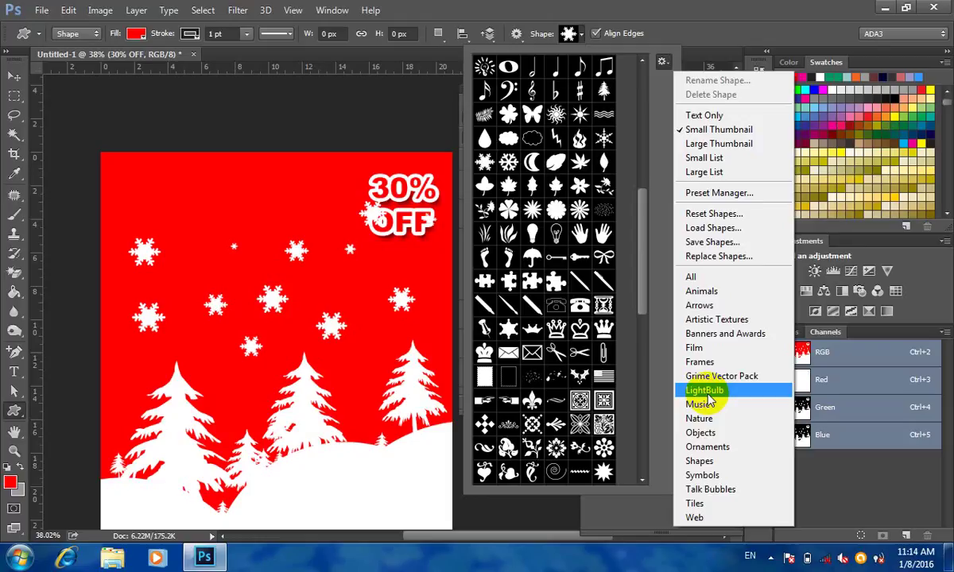
pyautogui.click(665, 17)
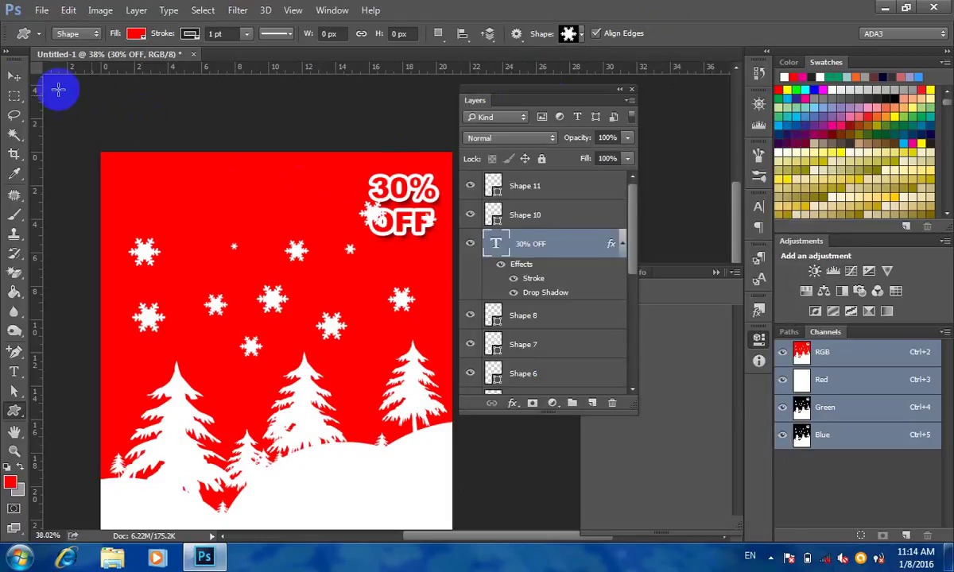
# - Move the snowflake overlapping the "30% OFF" text to the empty red area just left of the lettering
pyautogui.click(14, 76)
pyautogui.moveTo(406, 239); pyautogui.dragTo(351, 208)
pyautogui.click(541, 101)
pyautogui.moveTo(540, 101); pyautogui.dragTo(602, 89)
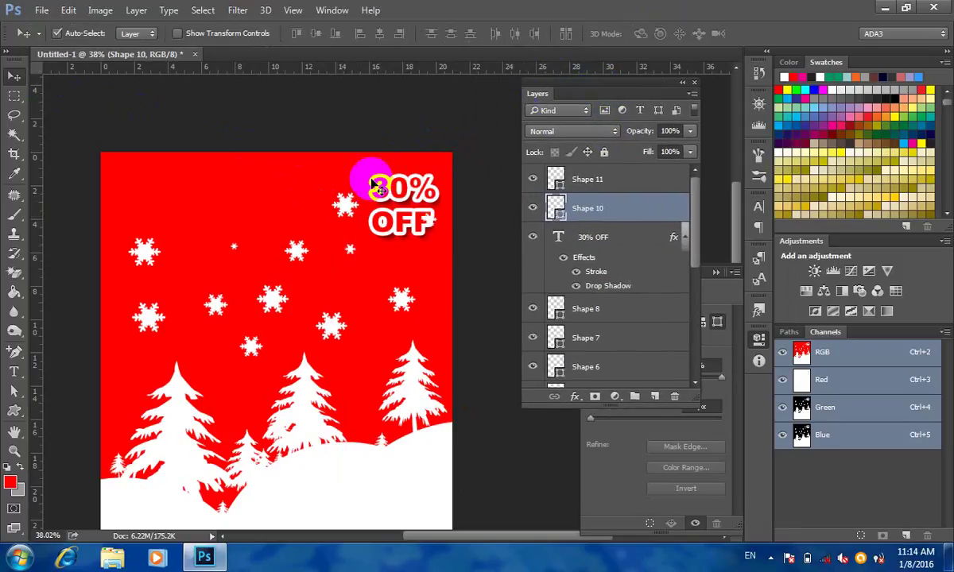
# - Draw a custom starburst shape about 483 by 462 px over the "30% OFF" text, choosing yellow as the foreground colour
pyautogui.click(13, 407)
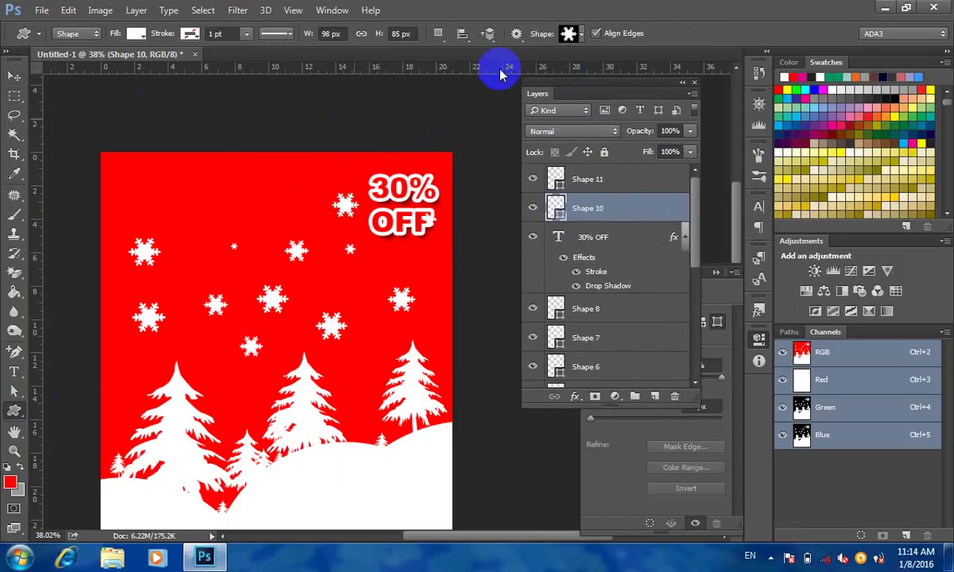
pyautogui.click(580, 34)
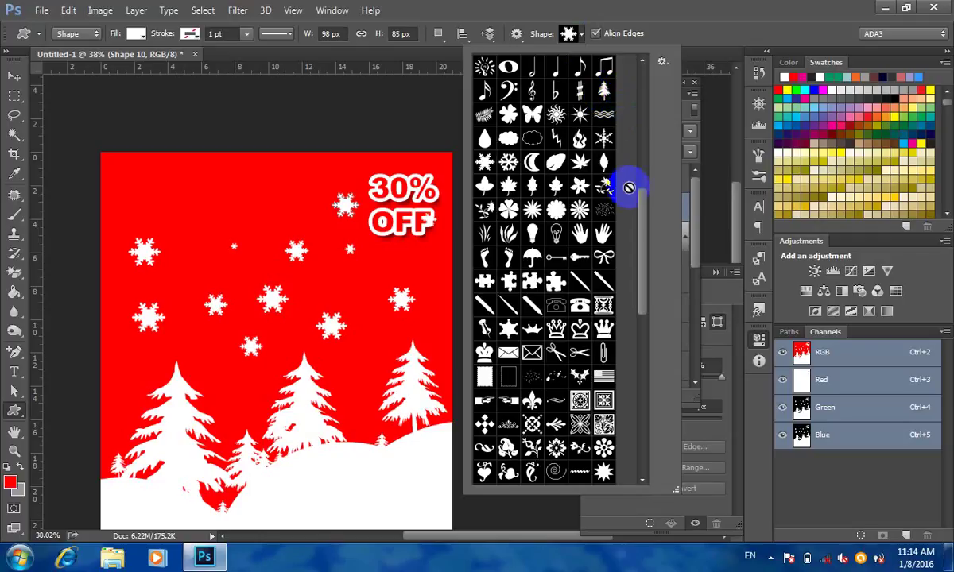
pyautogui.moveTo(644, 216); pyautogui.dragTo(654, 274)
pyautogui.click(510, 433)
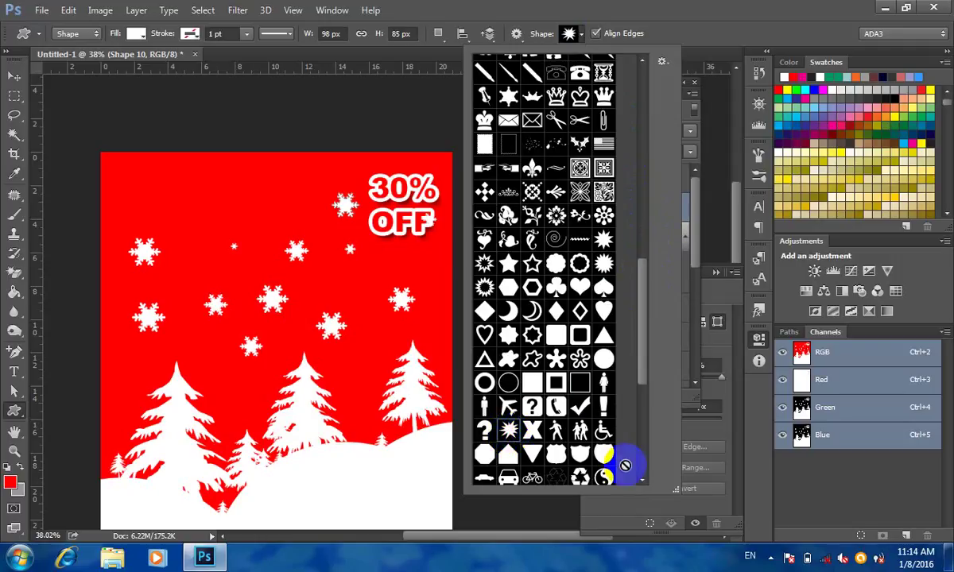
pyautogui.click(684, 14)
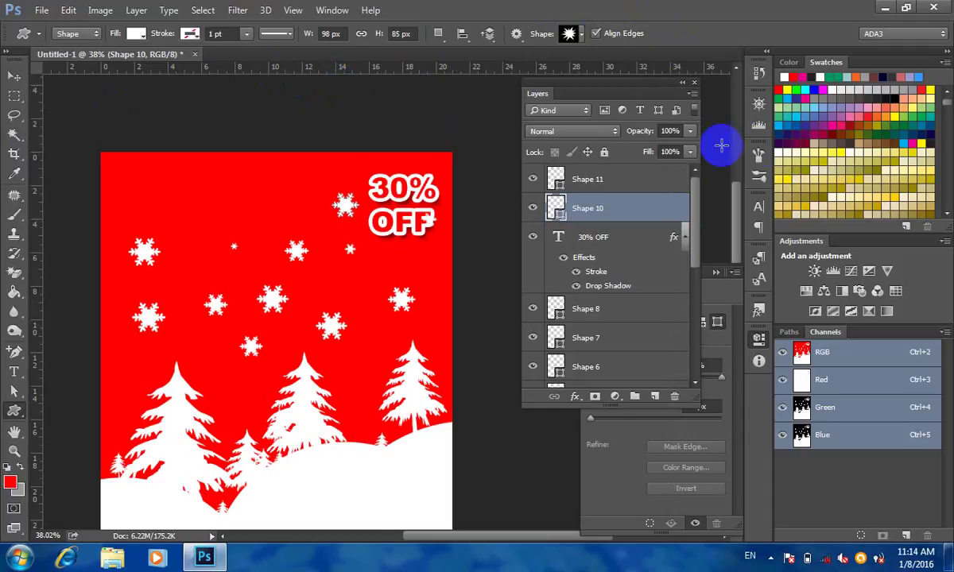
pyautogui.click(932, 88)
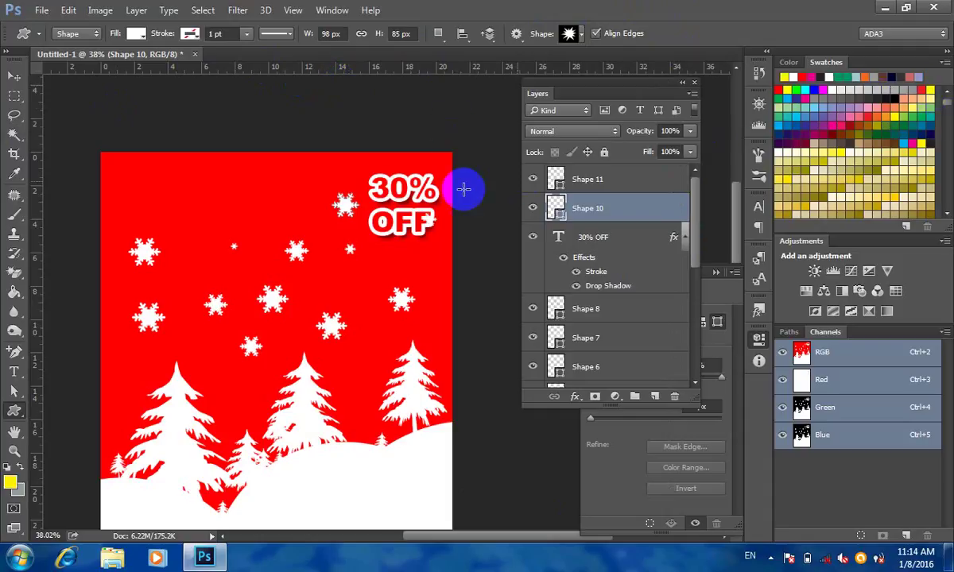
pyautogui.moveTo(231, 171); pyautogui.dragTo(490, 295)
# - Move the starburst up and slightly left so it sits over the "30% OFF" text in the poster's corner
pyautogui.click(15, 76)
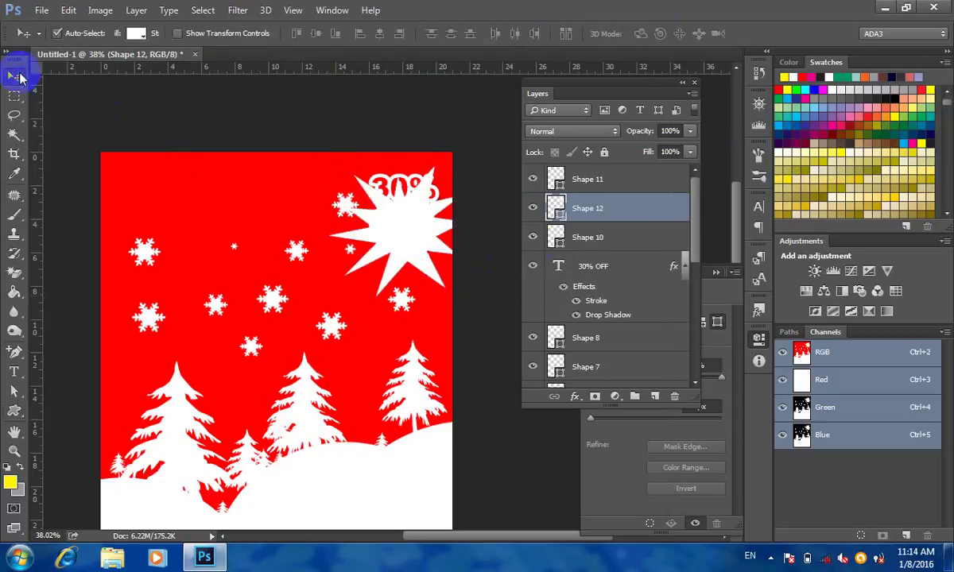
pyautogui.moveTo(423, 238); pyautogui.dragTo(420, 218)
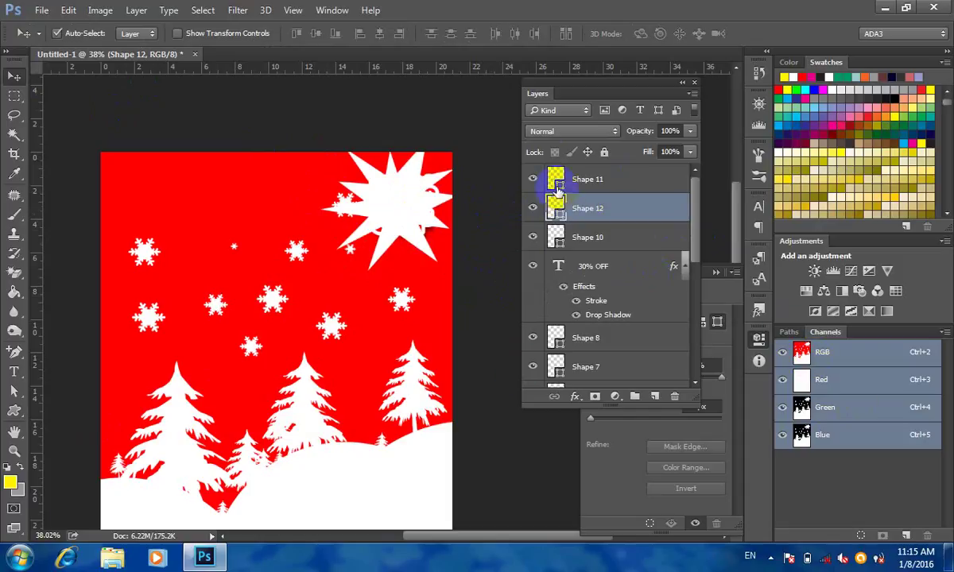
pyautogui.moveTo(384, 202); pyautogui.dragTo(364, 187)
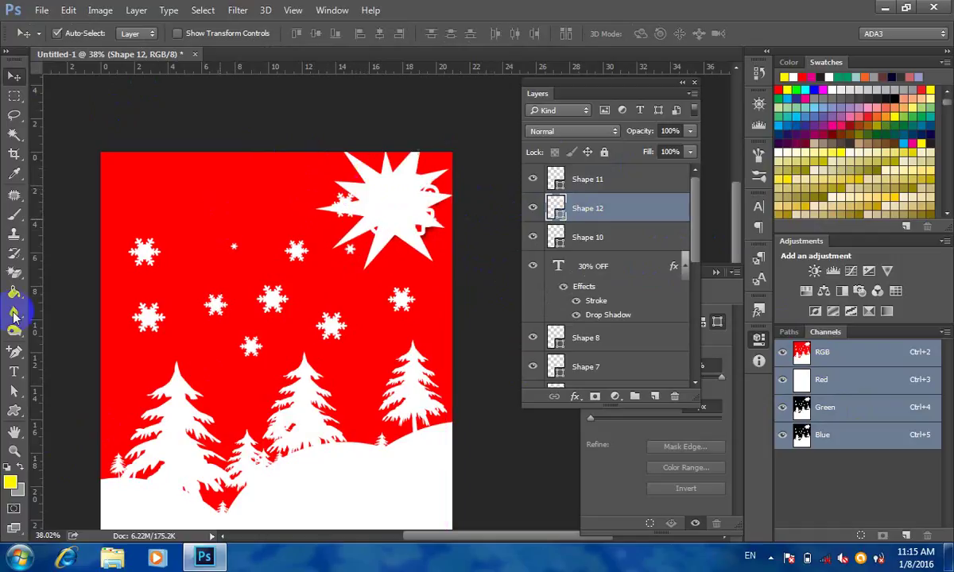
# - Change the starburst shape's fill colour to yellow
pyautogui.click(14, 390)
pyautogui.click(195, 34)
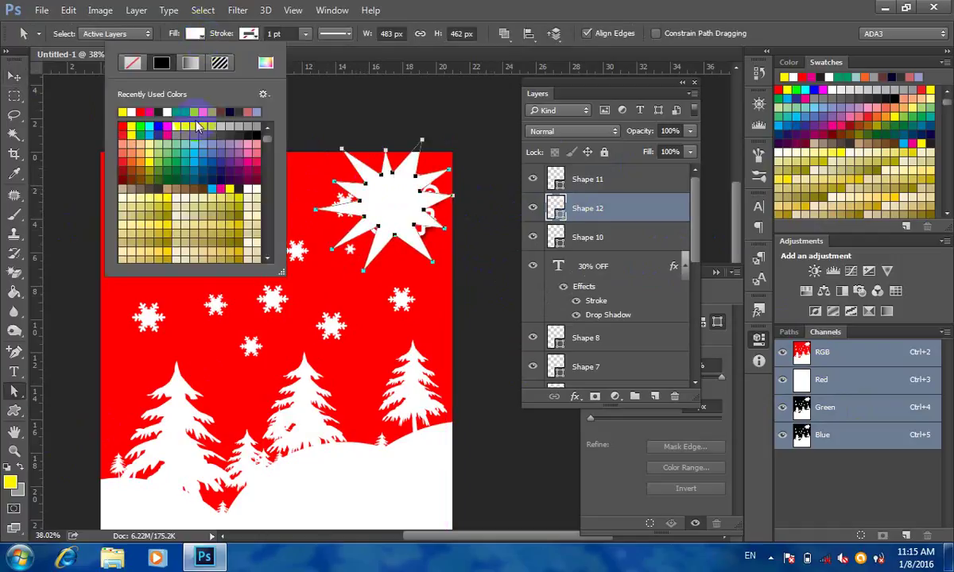
pyautogui.click(122, 112)
pyautogui.click(547, 7)
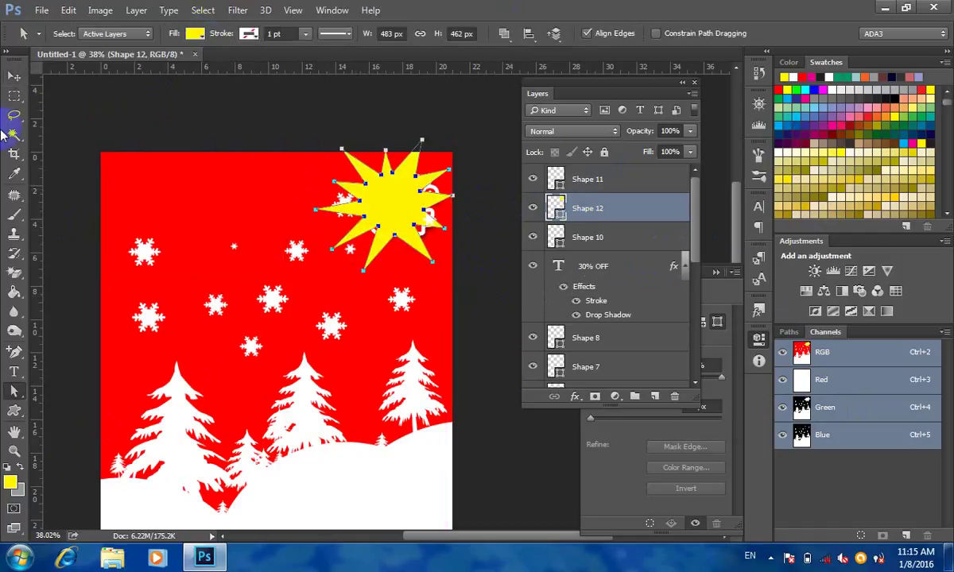
# - Place the starburst layer beneath the "30% OFF" text layer and shift the starburst slightly right and up behind the lettering
pyautogui.click(14, 79)
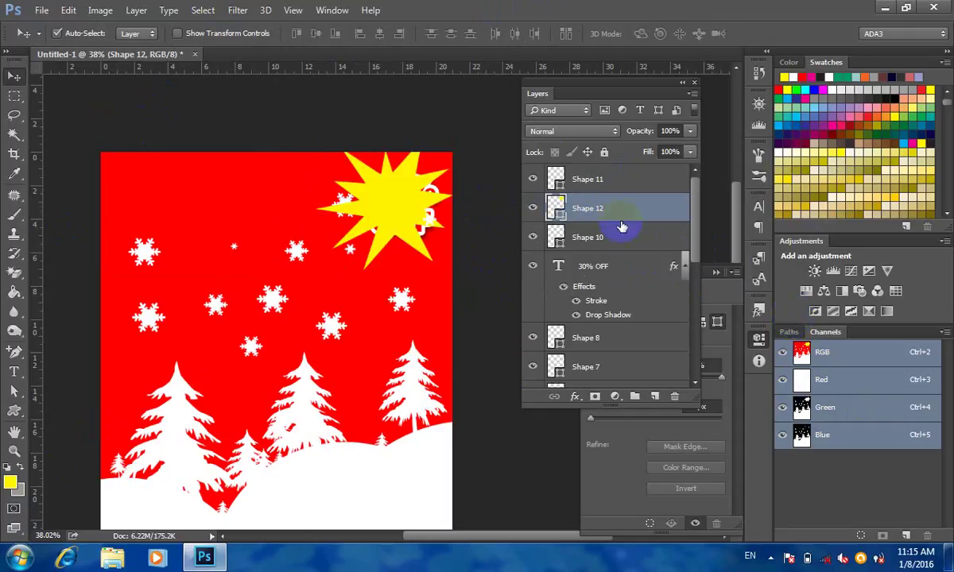
pyautogui.moveTo(608, 210); pyautogui.dragTo(667, 313)
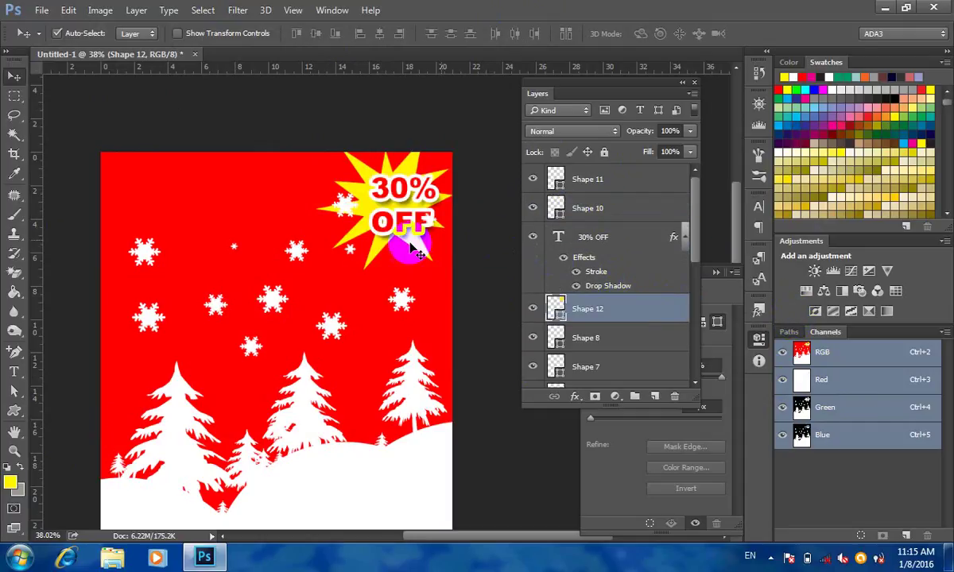
pyautogui.moveTo(355, 229); pyautogui.dragTo(370, 225)
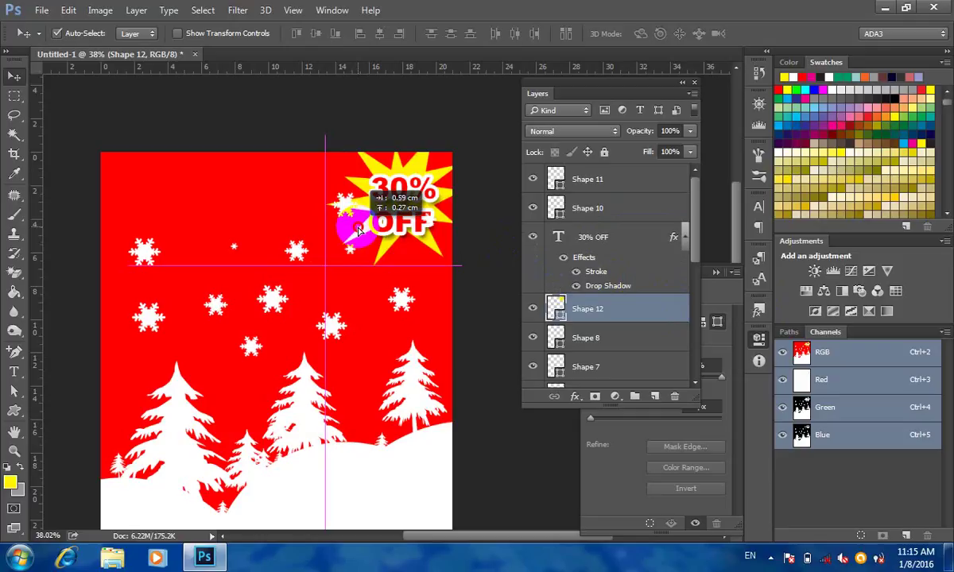
pyautogui.click(485, 262)
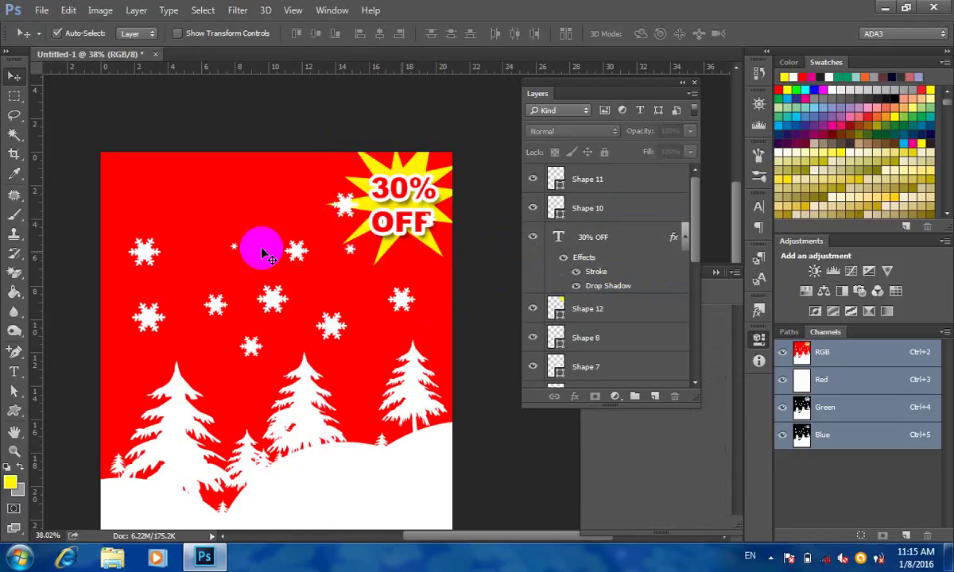
pyautogui.scroll(-2, 245, 252)
pyautogui.scroll(2, 355, 179)
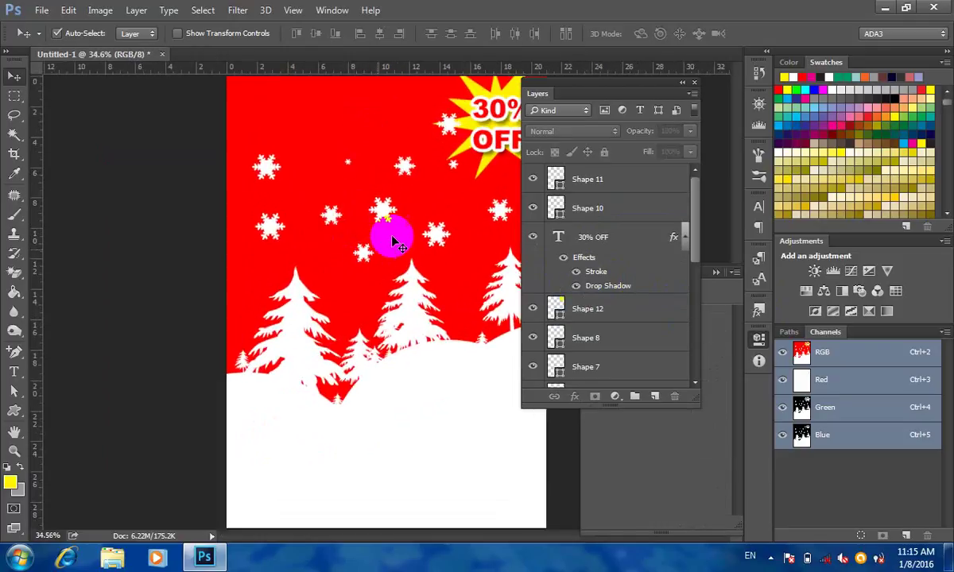
pyautogui.scroll(1, 330, 183)
pyautogui.moveTo(358, 166); pyautogui.dragTo(289, 191)
pyautogui.scroll(-1, 295, 191)
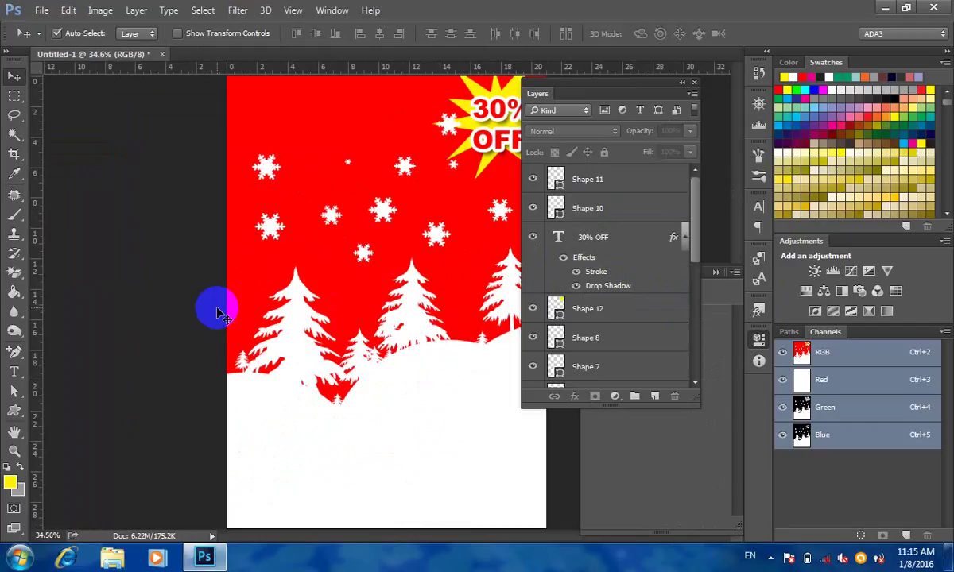
# - Create a new white 209.97 × 297.01 mm RGB document at 150 pixels/inch and dock the Layers panel beside Channels
pyautogui.click(41, 12)
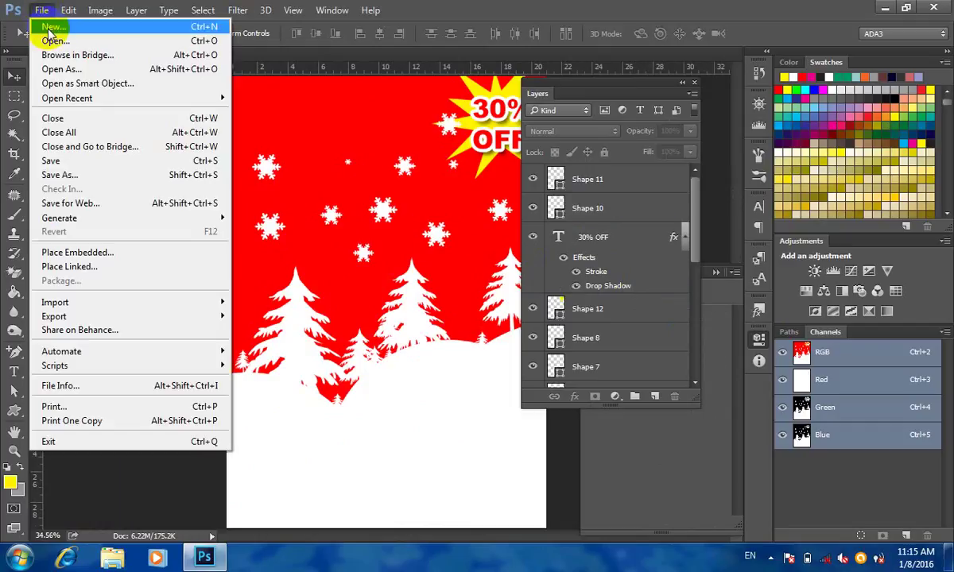
pyautogui.click(51, 29)
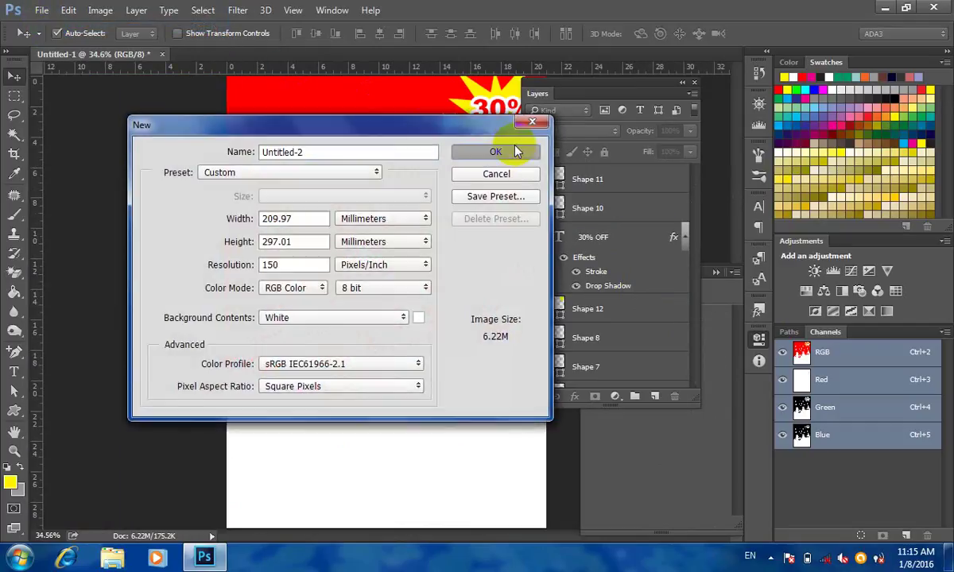
pyautogui.click(515, 151)
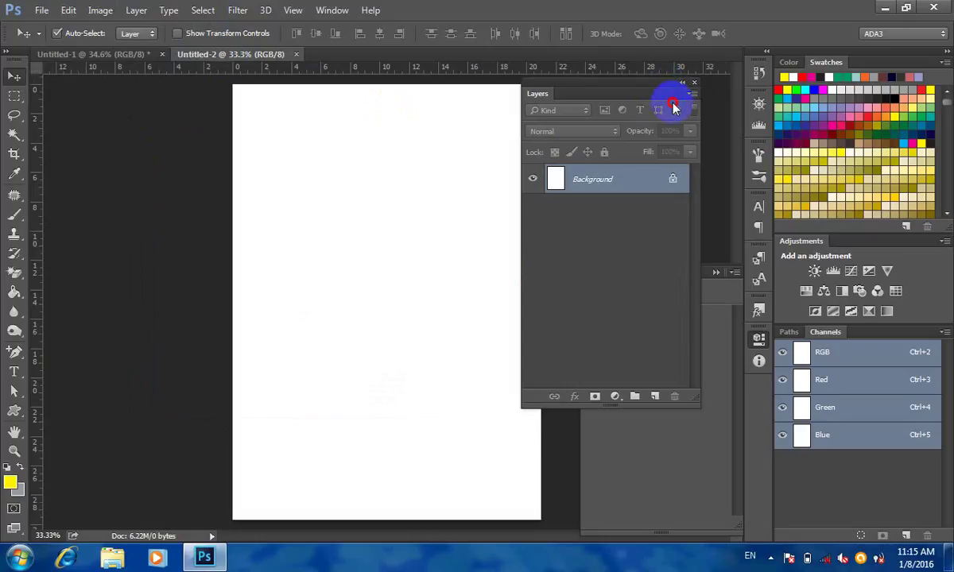
pyautogui.moveTo(674, 107); pyautogui.dragTo(849, 322)
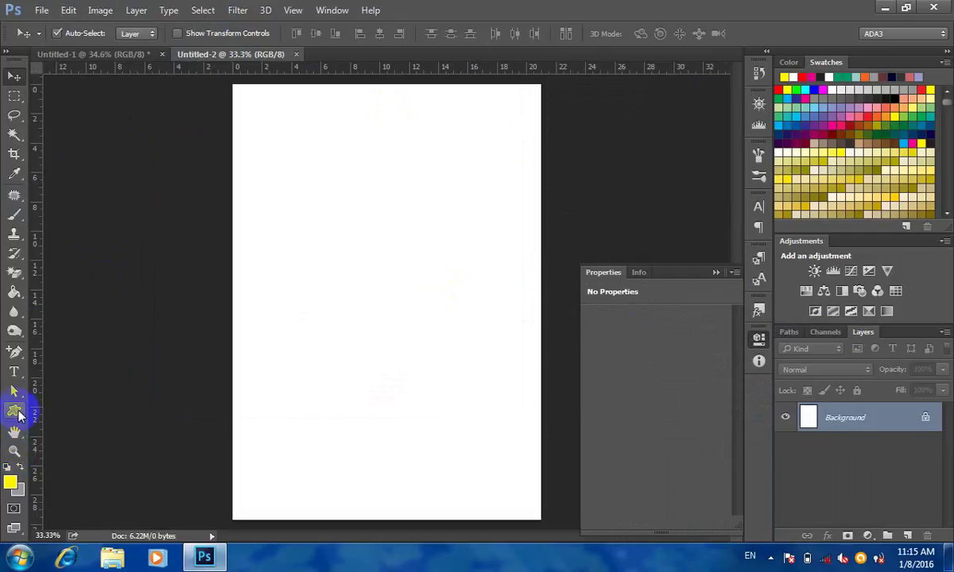
# - Draw a 1240 × 426 px rectangle along the bottom of the page, stretched to the full page width
pyautogui.click(14, 411)
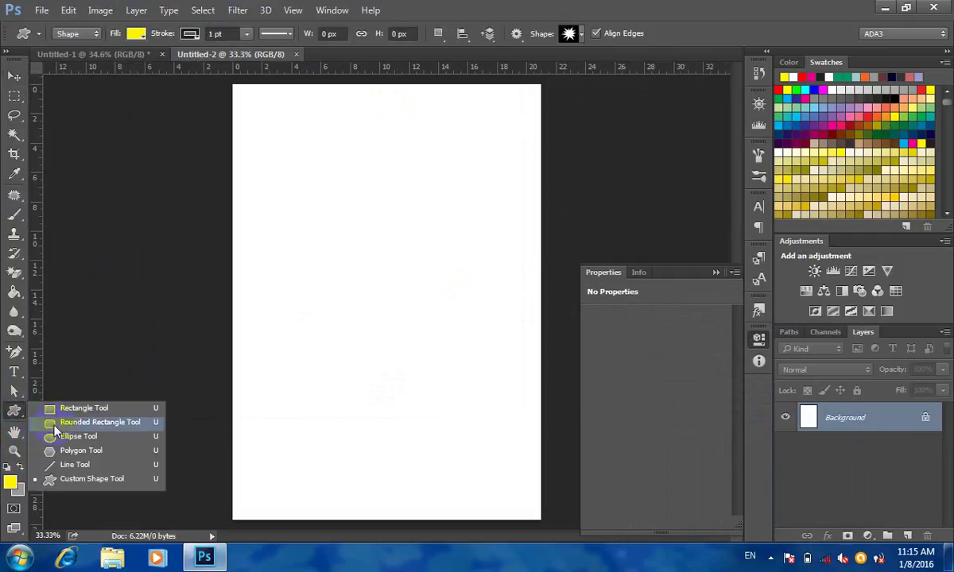
pyautogui.click(61, 403)
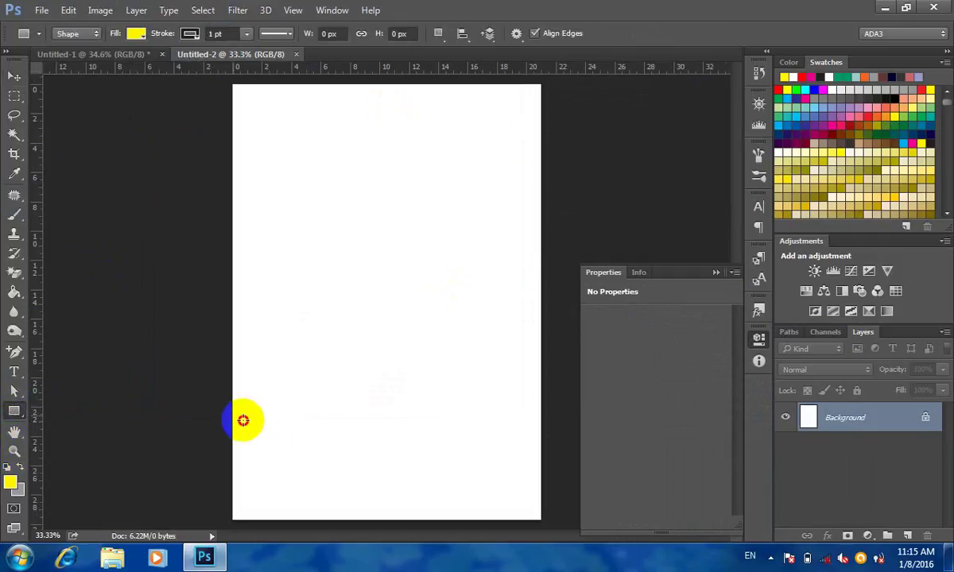
pyautogui.moveTo(243, 420)
pyautogui.mouseDown()
pyautogui.moveTo(458, 507)
pyautogui.moveTo(542, 511)
pyautogui.mouseUp()
pyautogui.hotkey('ctrl', 't')
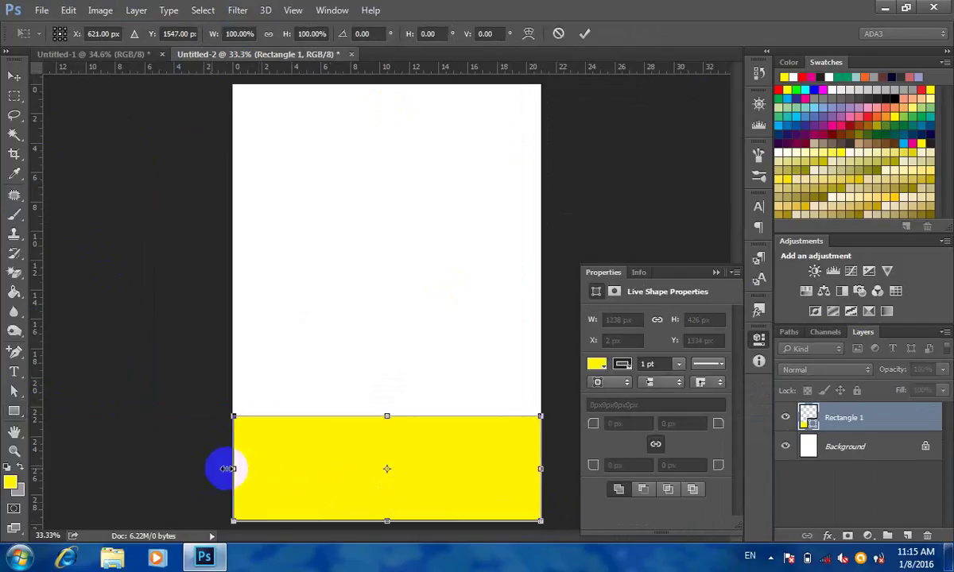
pyautogui.moveTo(232, 469)
pyautogui.mouseDown()
pyautogui.moveTo(249, 471)
pyautogui.moveTo(233, 470)
pyautogui.mouseUp()
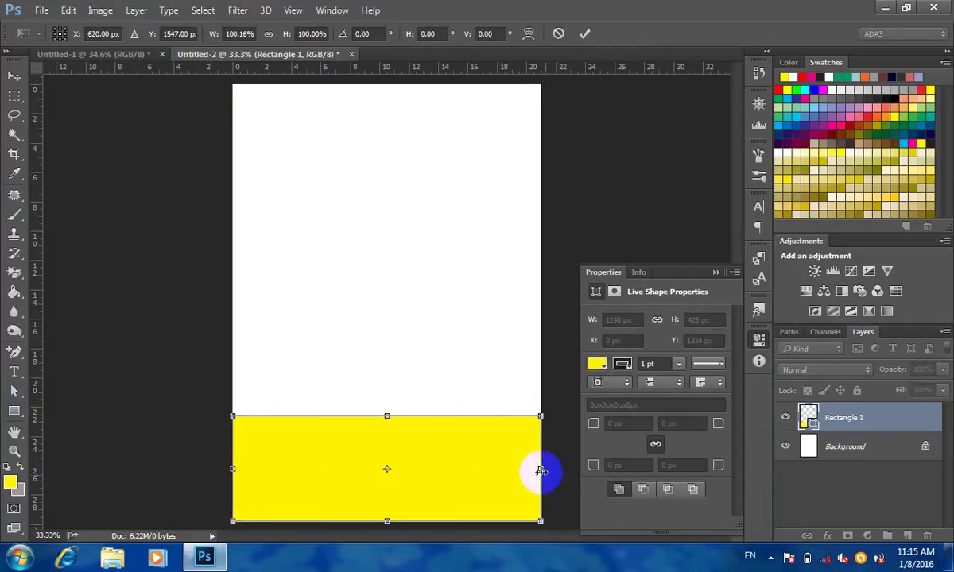
pyautogui.doubleClick(426, 418)
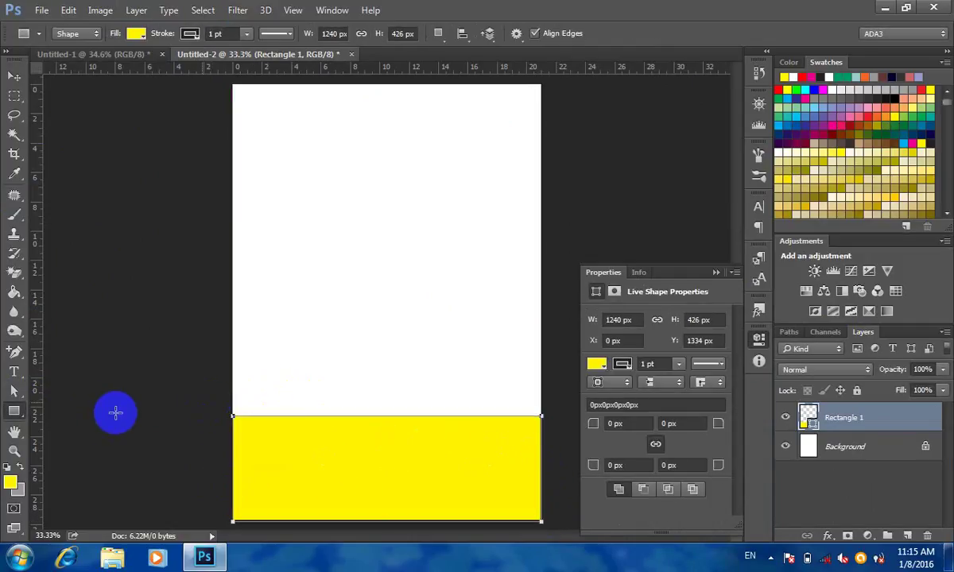
# - Fill the bottom rectangle with dark green and lower its top-right corner so the top edge slopes down to the right
pyautogui.click(135, 34)
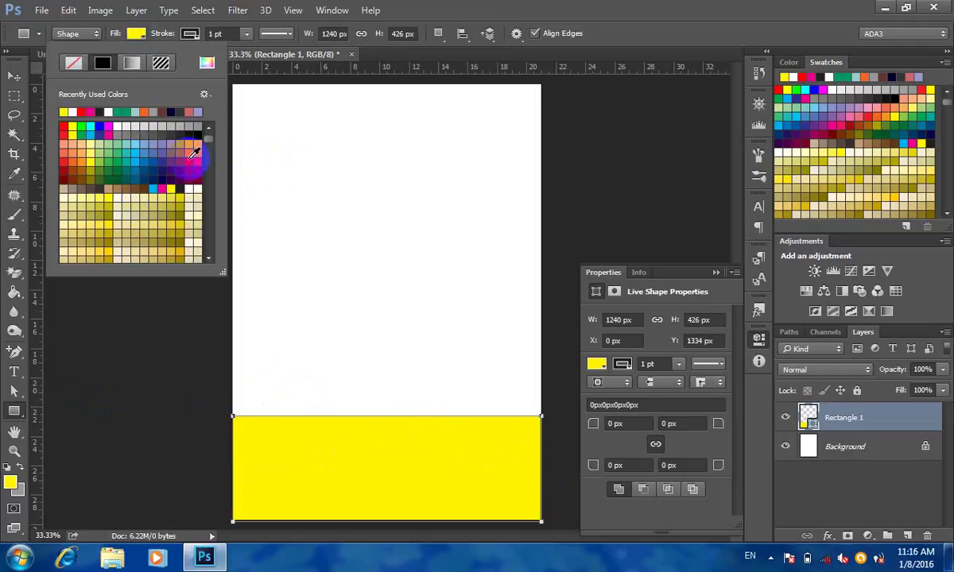
pyautogui.click(104, 160)
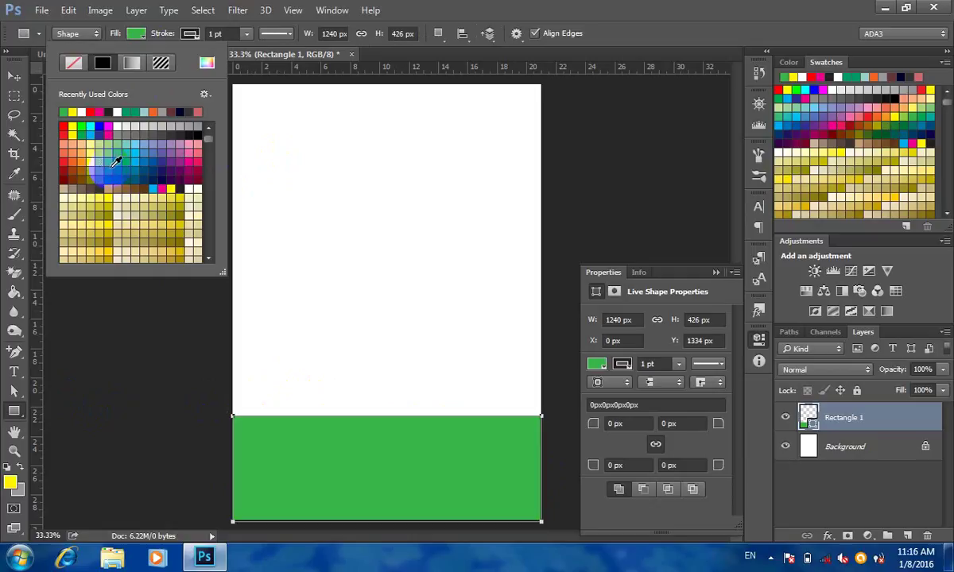
pyautogui.click(111, 170)
pyautogui.click(283, 113)
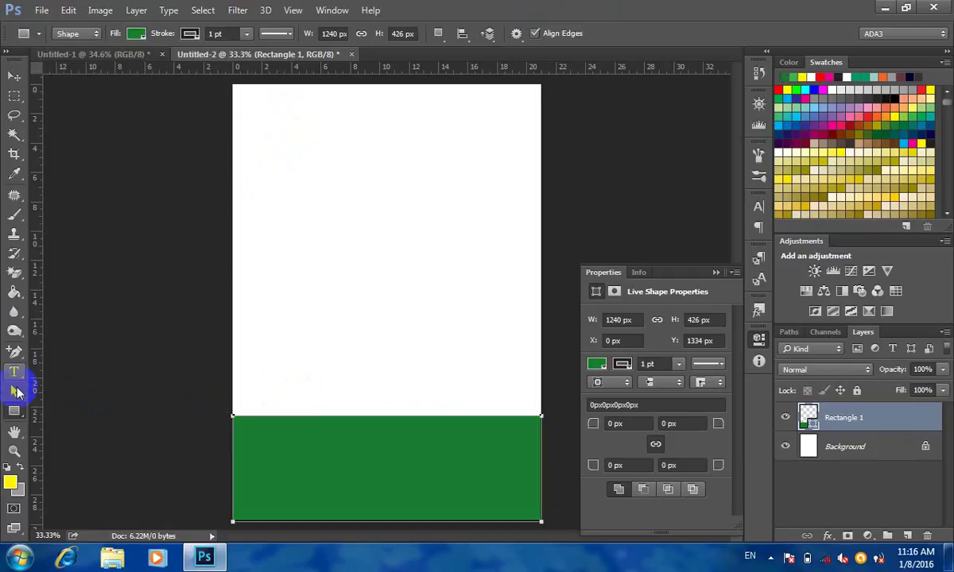
pyautogui.click(15, 391)
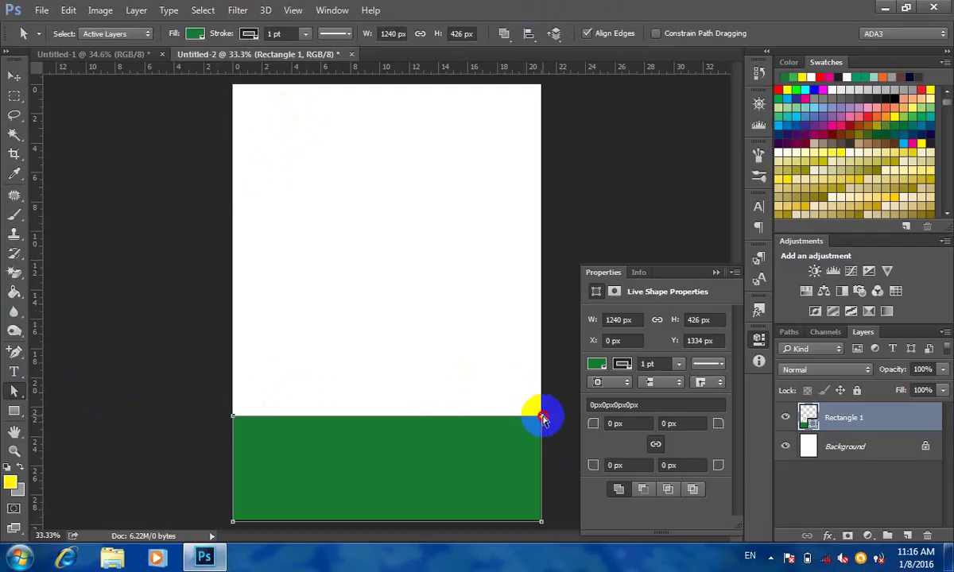
pyautogui.moveTo(541, 416); pyautogui.dragTo(543, 468)
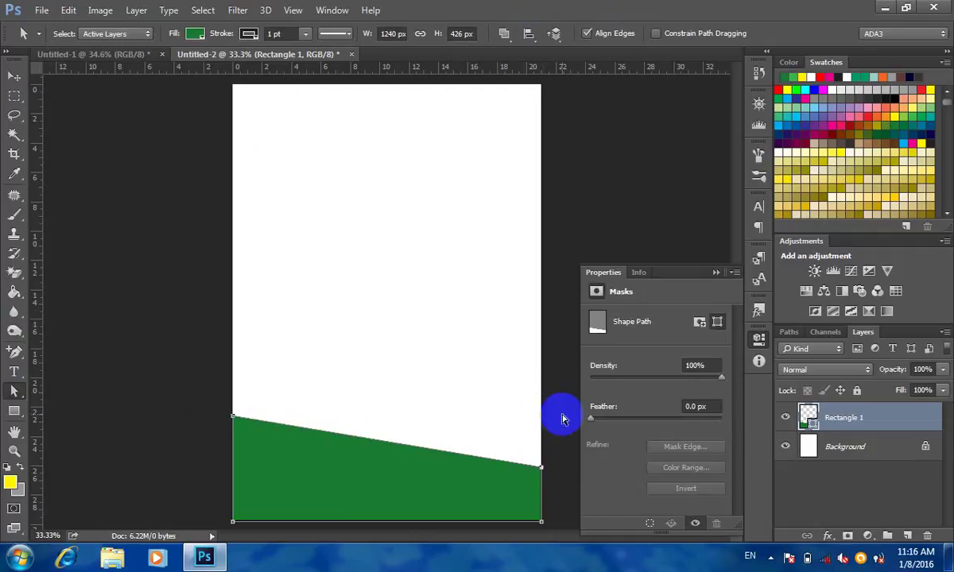
# - Draw a rectangle about 752 × 160 px from the middle of the sloping edge to the page's right edge and fill it lighter green
pyautogui.click(14, 411)
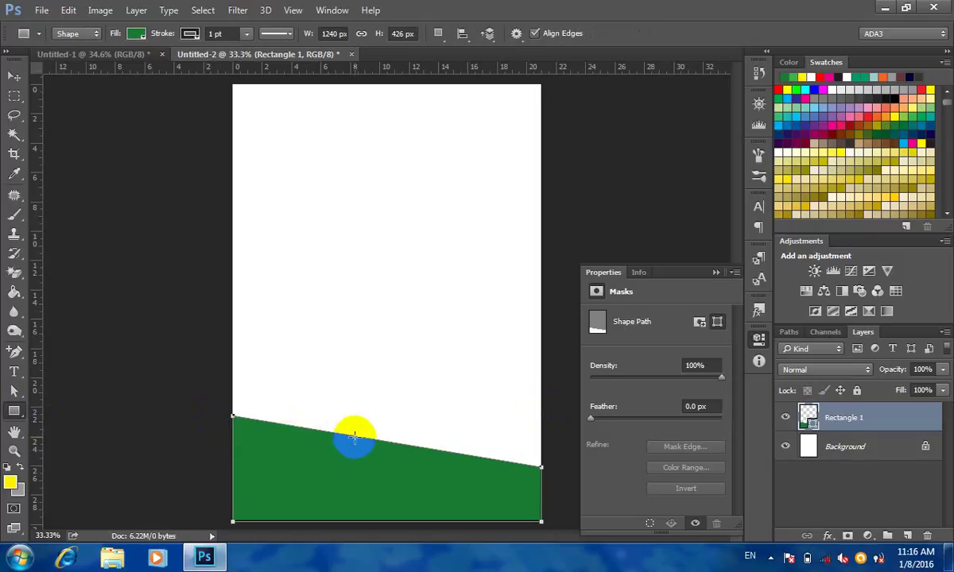
pyautogui.moveTo(355, 435); pyautogui.dragTo(540, 475)
pyautogui.click(136, 36)
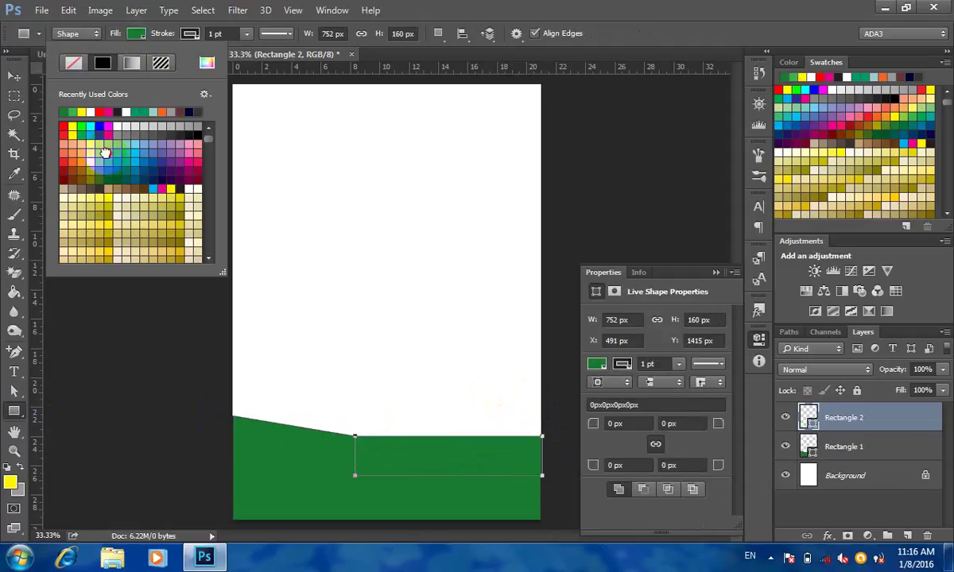
pyautogui.click(104, 152)
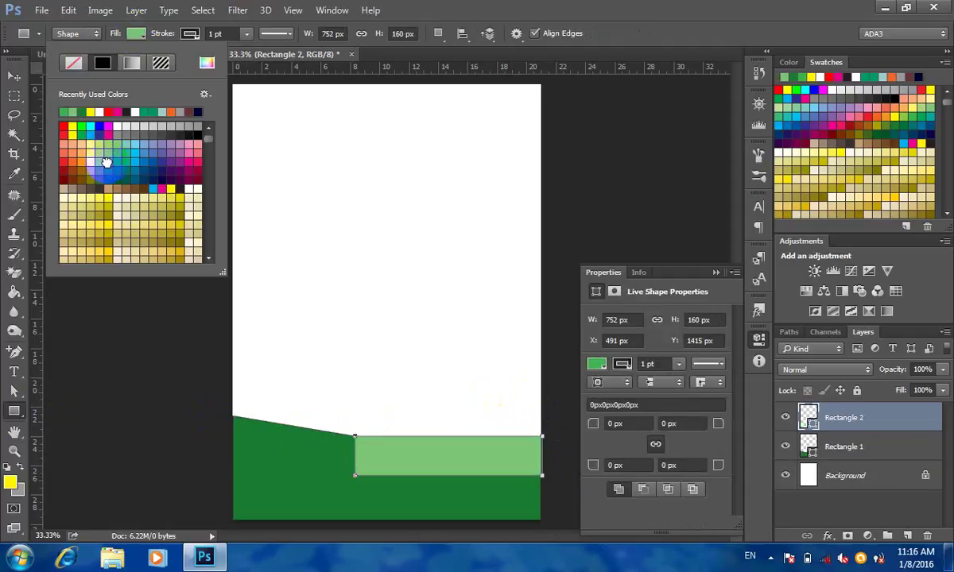
pyautogui.click(106, 162)
pyautogui.click(495, 6)
# - Move the lighter green rectangle's layer beneath the dark green shape and remove its stroke
pyautogui.click(14, 76)
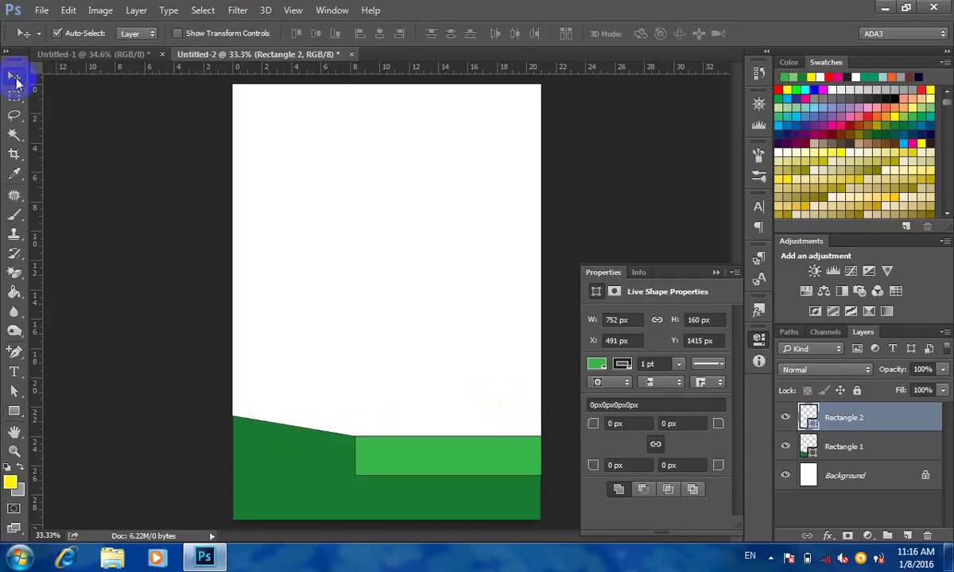
pyautogui.moveTo(864, 412); pyautogui.dragTo(818, 445)
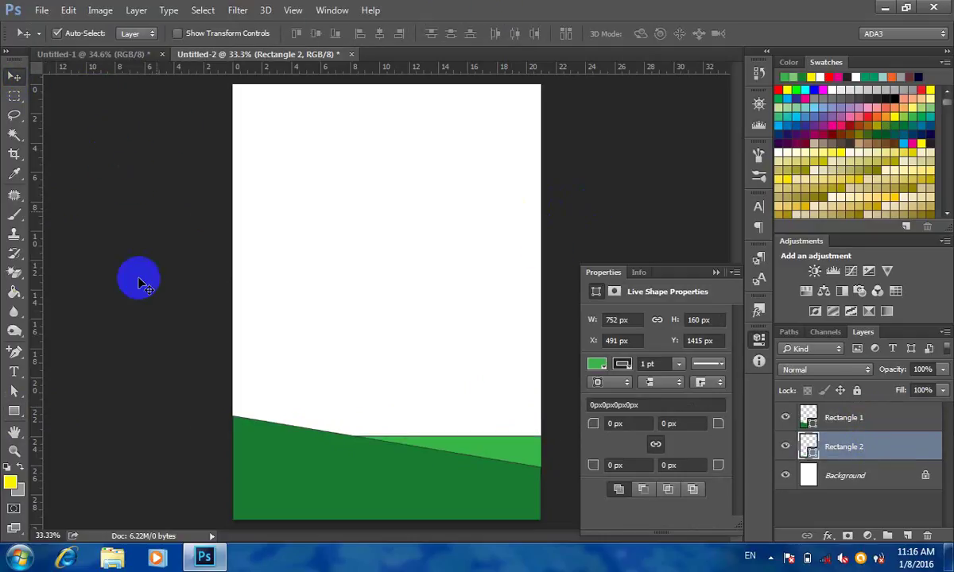
pyautogui.click(16, 391)
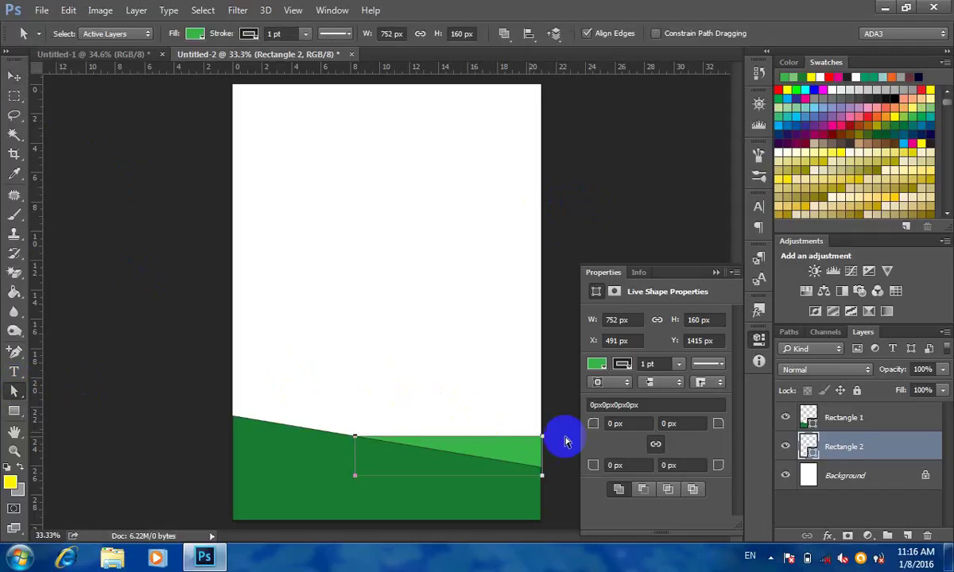
pyautogui.moveTo(564, 436)
pyautogui.mouseDown()
pyautogui.moveTo(494, 496)
pyautogui.moveTo(469, 469)
pyautogui.mouseUp()
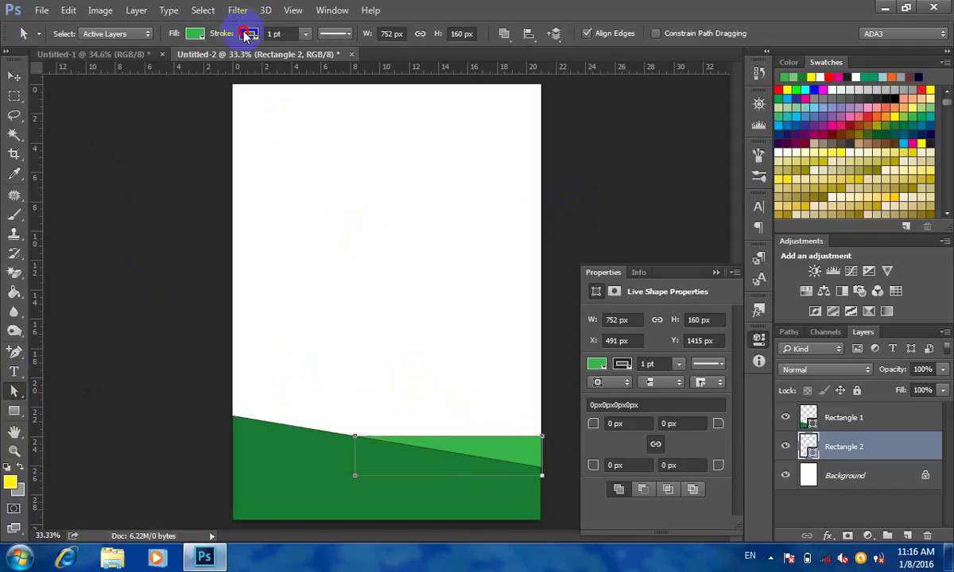
pyautogui.click(194, 33)
pyautogui.click(405, 207)
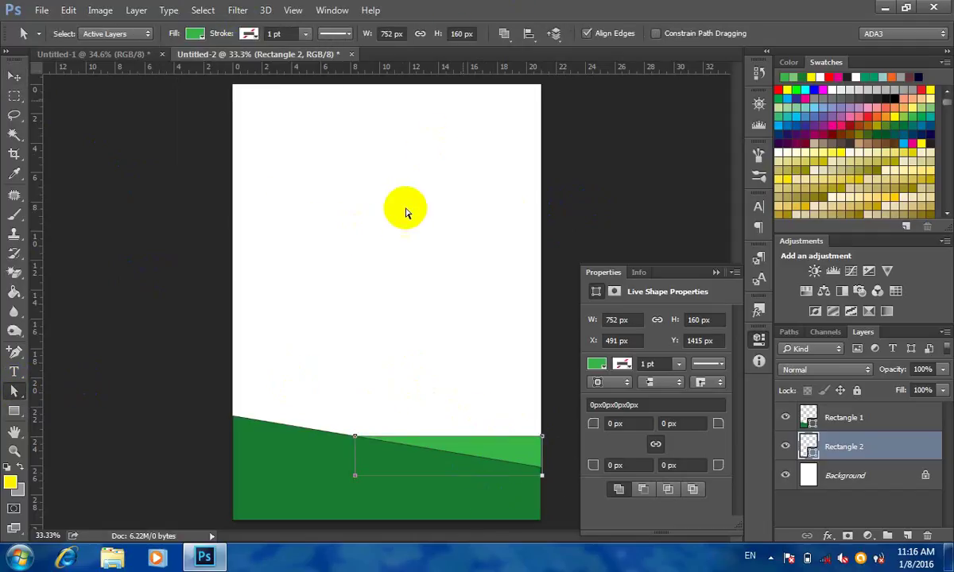
pyautogui.click(311, 345)
pyautogui.press('v')
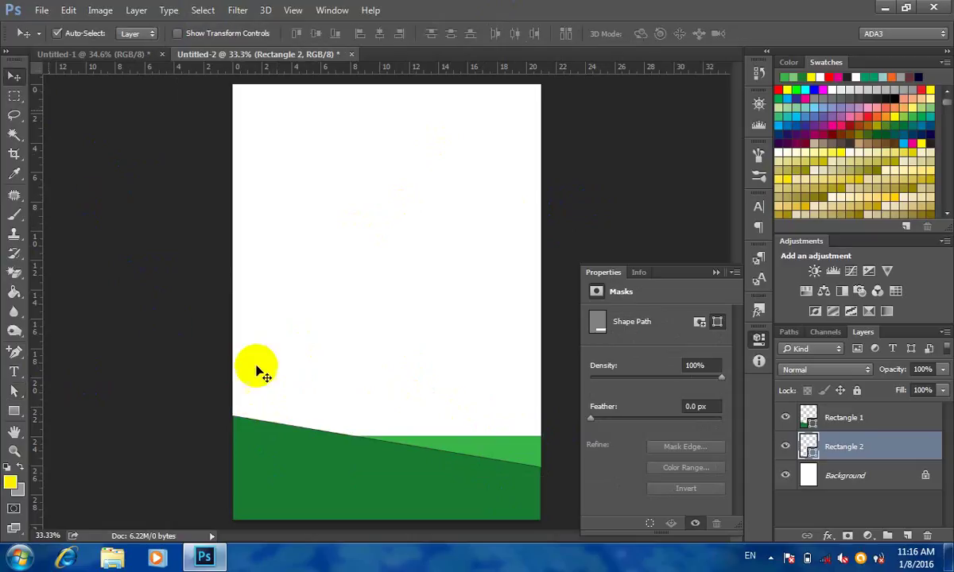
# - Remove the stroke from the dark green bottom shape and deselect its path
pyautogui.click(351, 461)
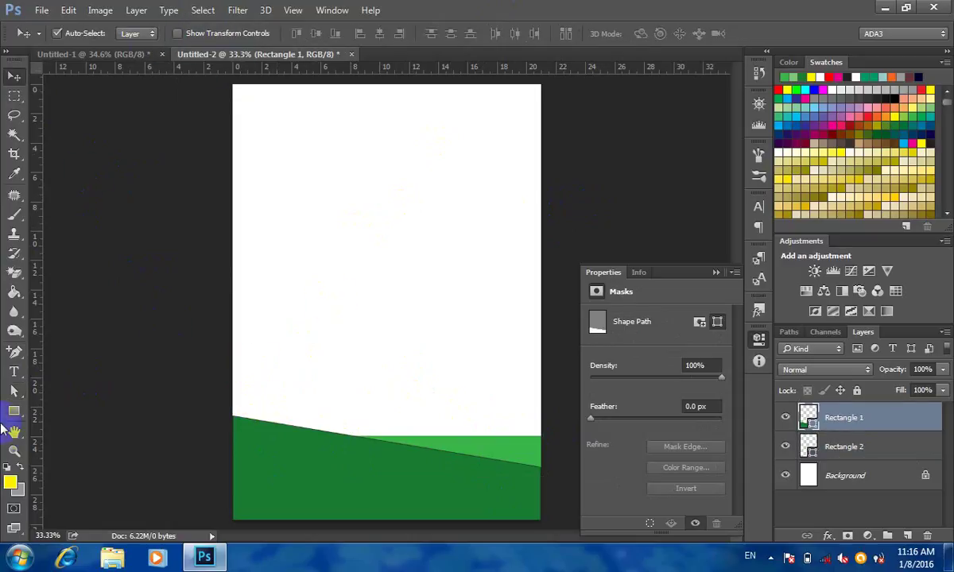
pyautogui.click(15, 391)
pyautogui.click(249, 34)
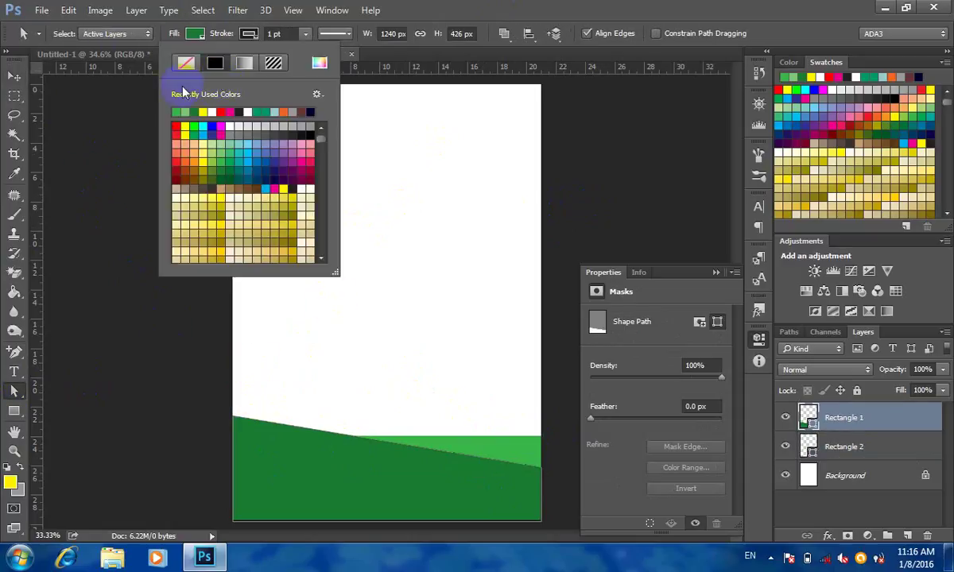
pyautogui.click(525, 30)
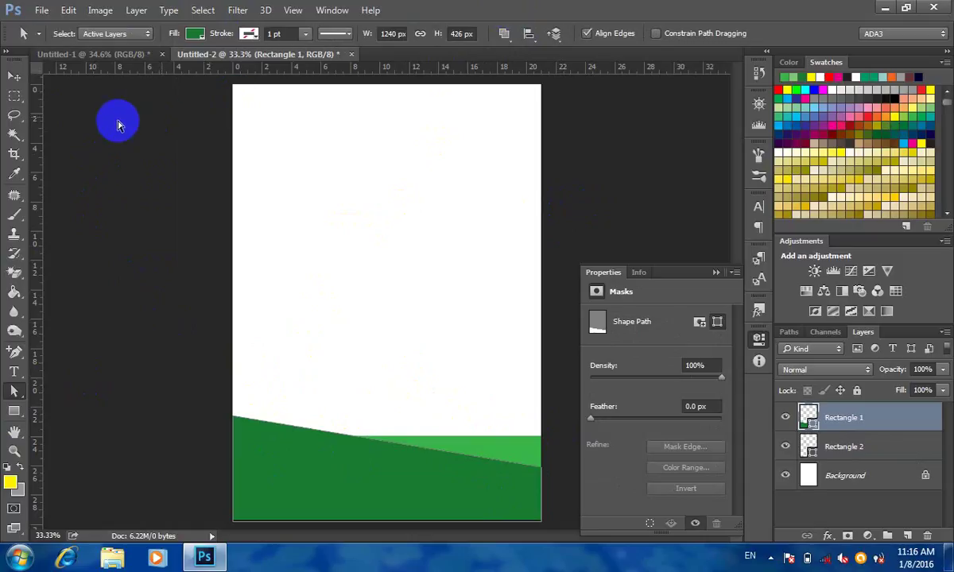
pyautogui.scroll(-2, 251, 207)
pyautogui.scroll(1, 395, 304)
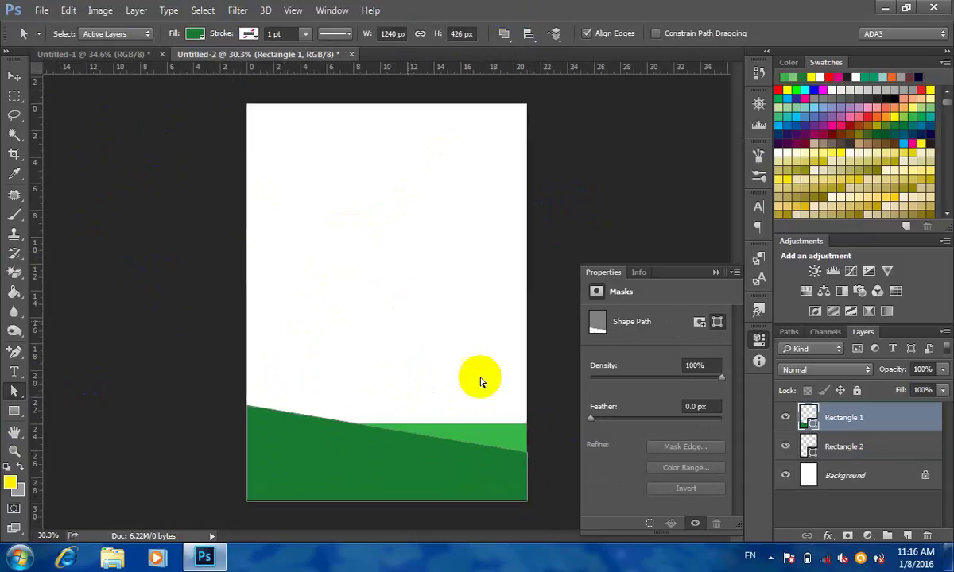
pyautogui.moveTo(501, 502); pyautogui.dragTo(531, 515)
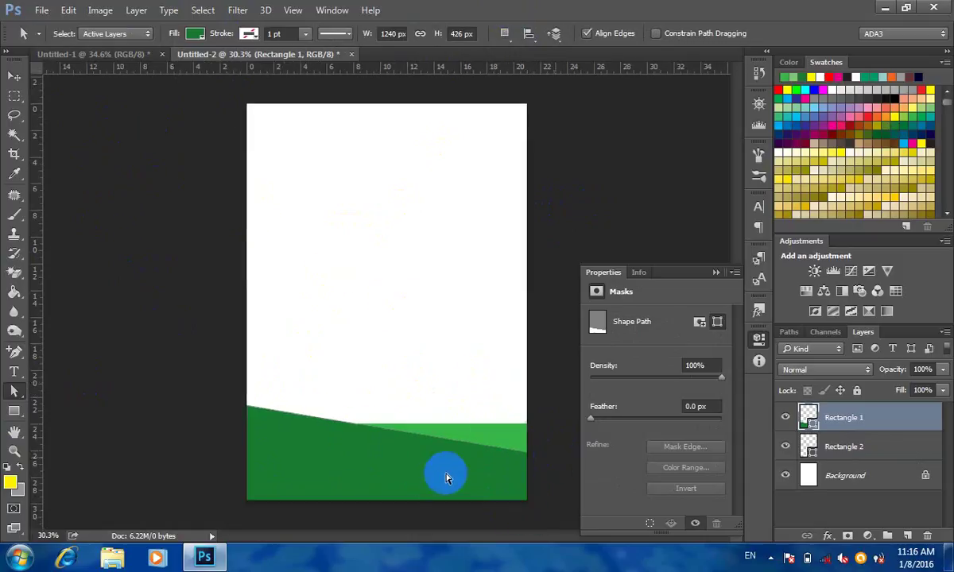
pyautogui.click(445, 480)
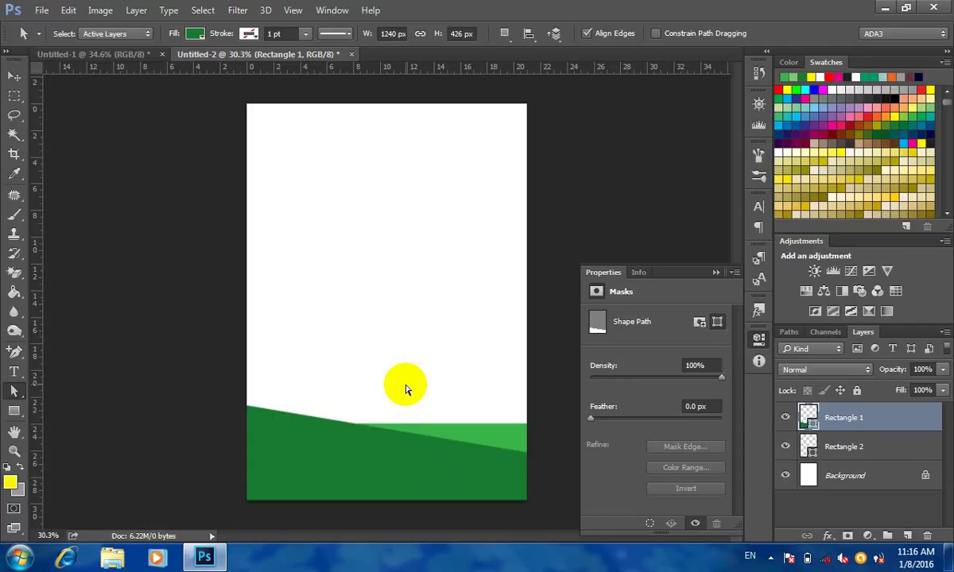
pyautogui.click(53, 277)
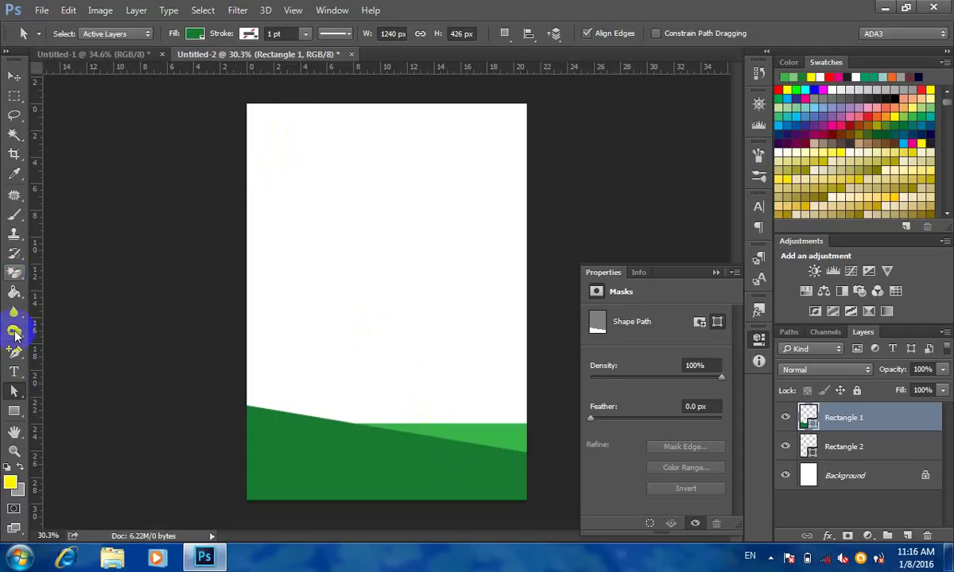
# - Draw a dark green 1240 × 430 px rectangle across the page top and raise its lower-left corner to slant the lower edge
pyautogui.click(17, 411)
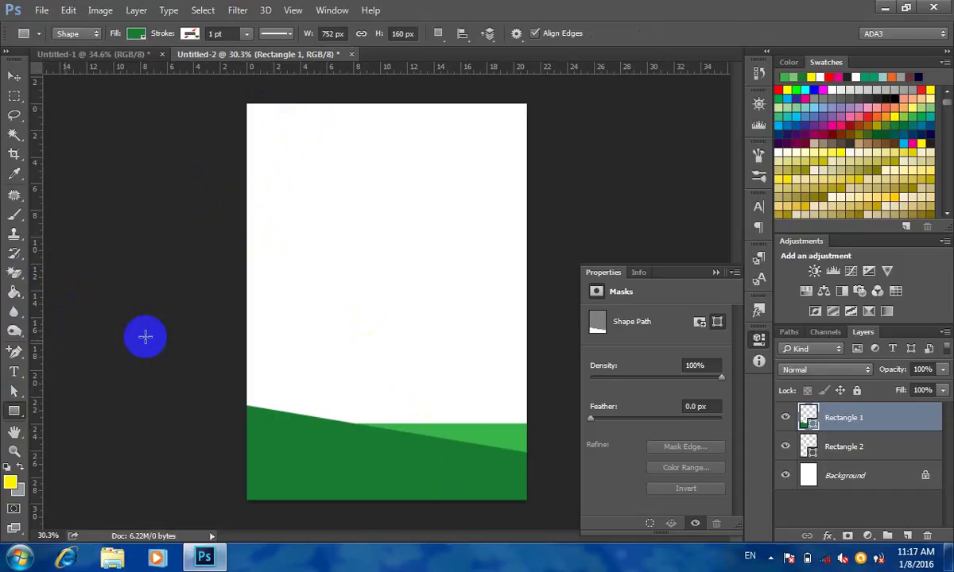
pyautogui.moveTo(247, 103); pyautogui.dragTo(523, 199)
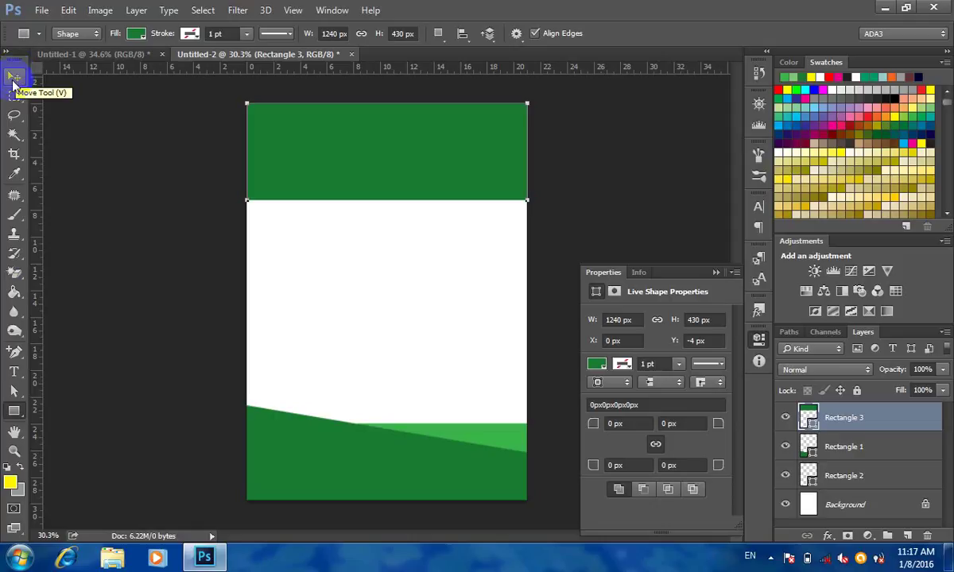
pyautogui.click(14, 390)
pyautogui.moveTo(255, 223); pyautogui.dragTo(247, 143)
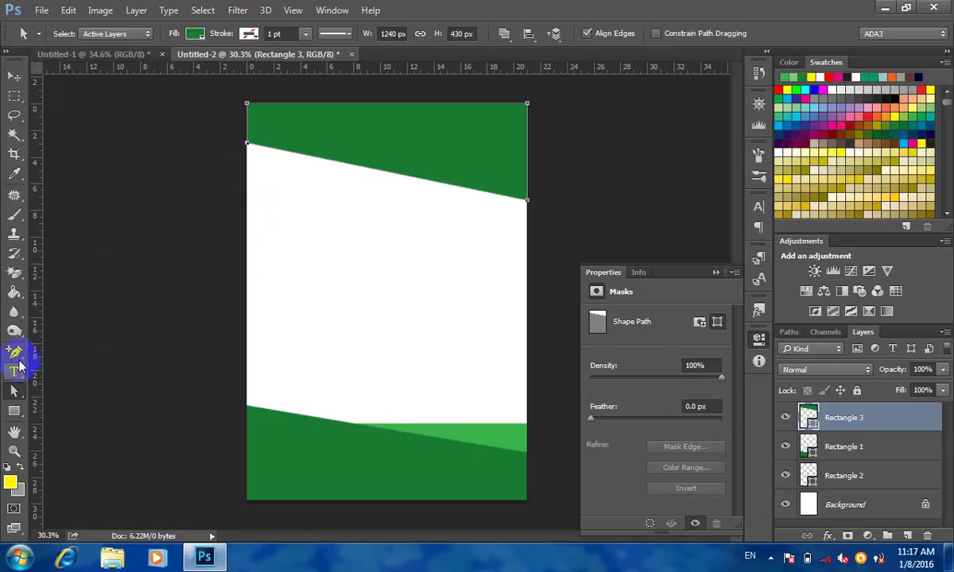
# - Add an anchor point midway along the top shape's slanted edge and bend the edge into an S-shaped wave
pyautogui.click(16, 356)
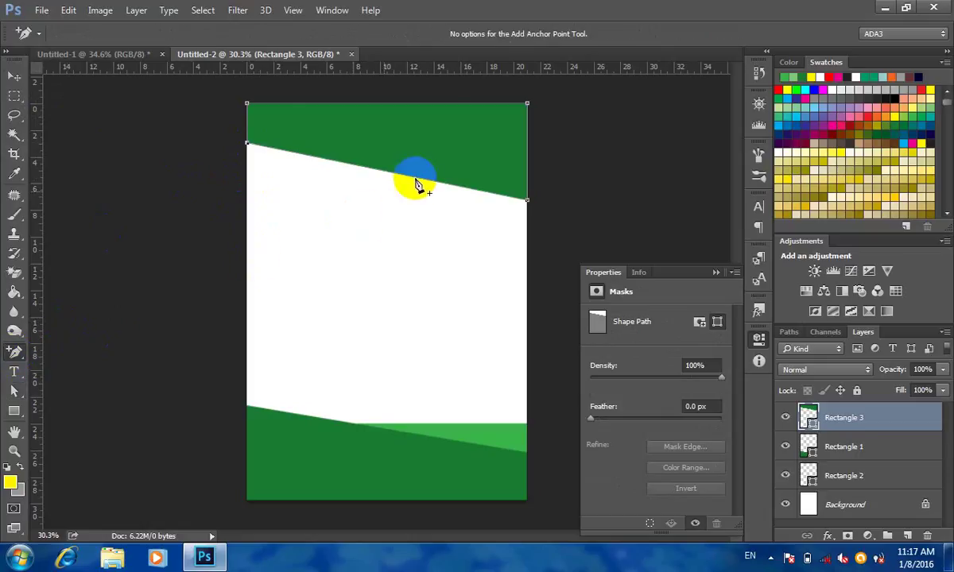
pyautogui.click(387, 172)
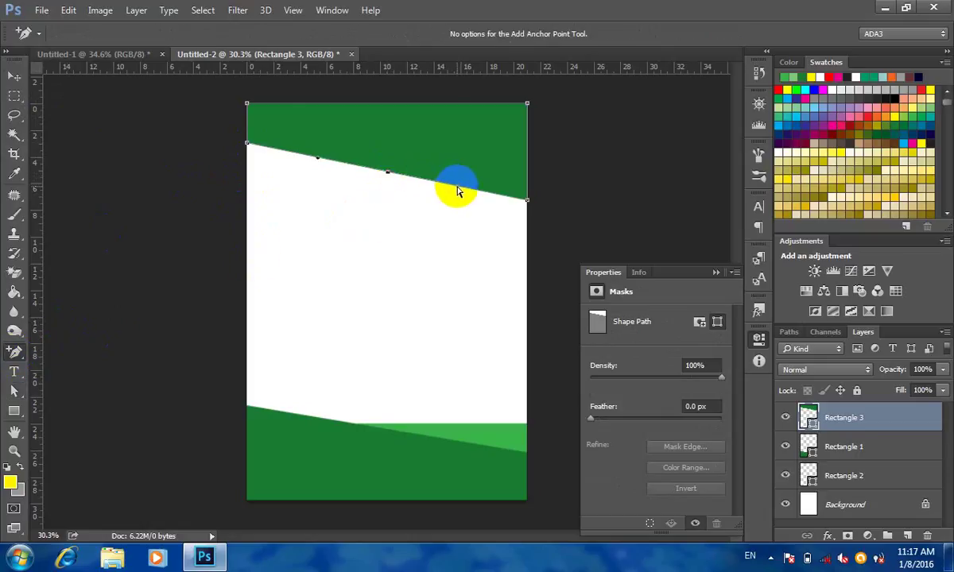
pyautogui.moveTo(457, 188); pyautogui.dragTo(483, 237)
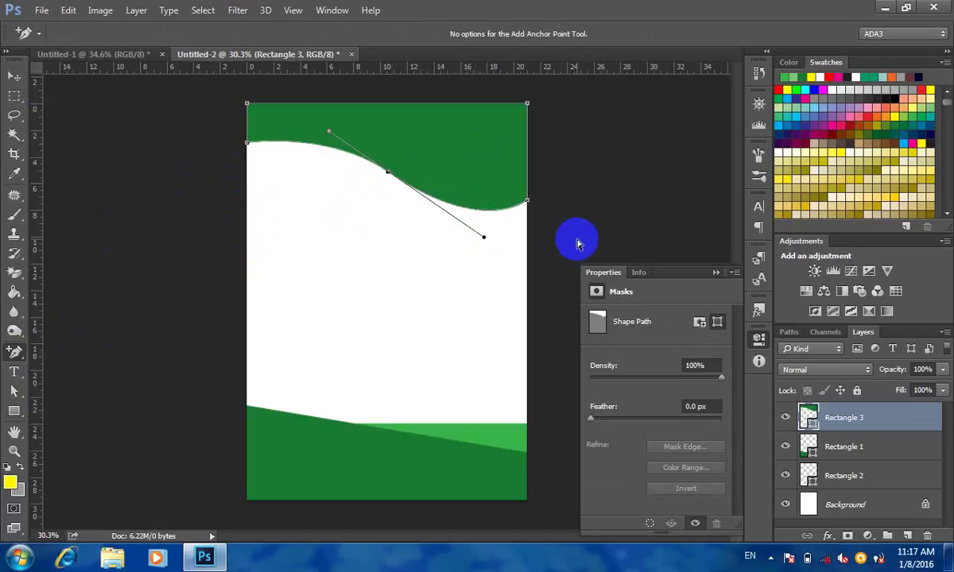
pyautogui.click(15, 78)
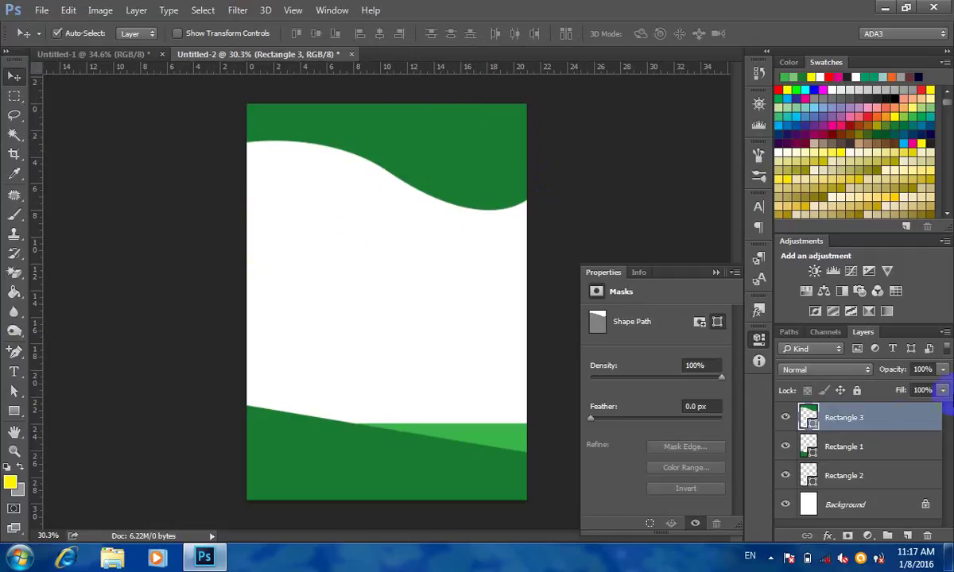
# - Duplicate the wavy top shape and nudge the underlying Rectangle 3 slightly down the page
pyautogui.moveTo(841, 429); pyautogui.dragTo(908, 539)
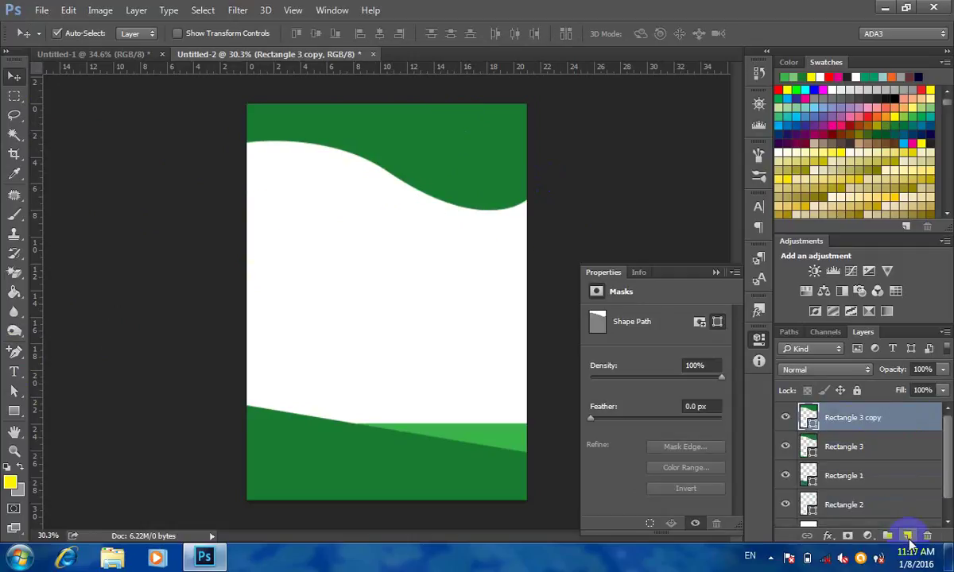
pyautogui.click(857, 452)
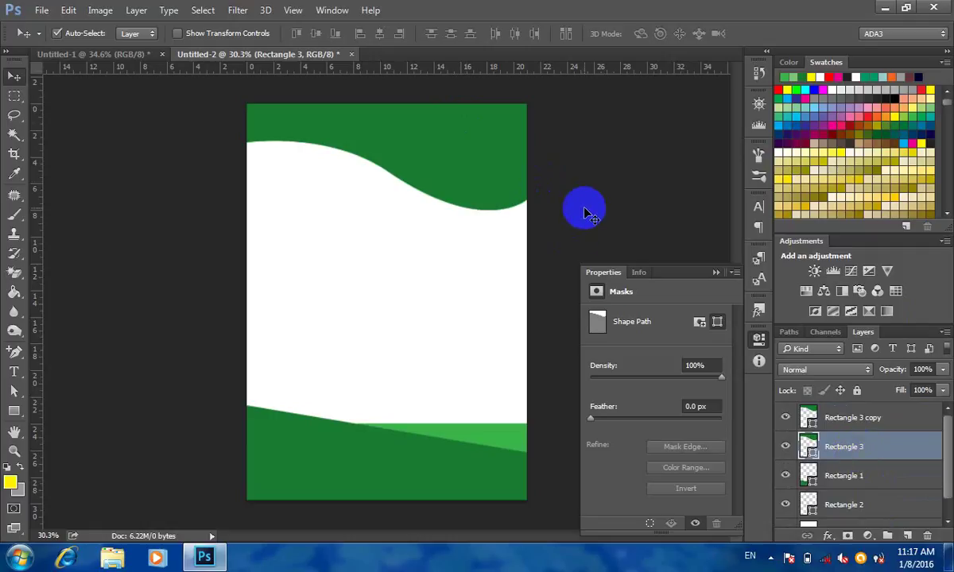
pyautogui.hotkey('shift', 'Down')
pyautogui.hotkey('shift', 'Down')
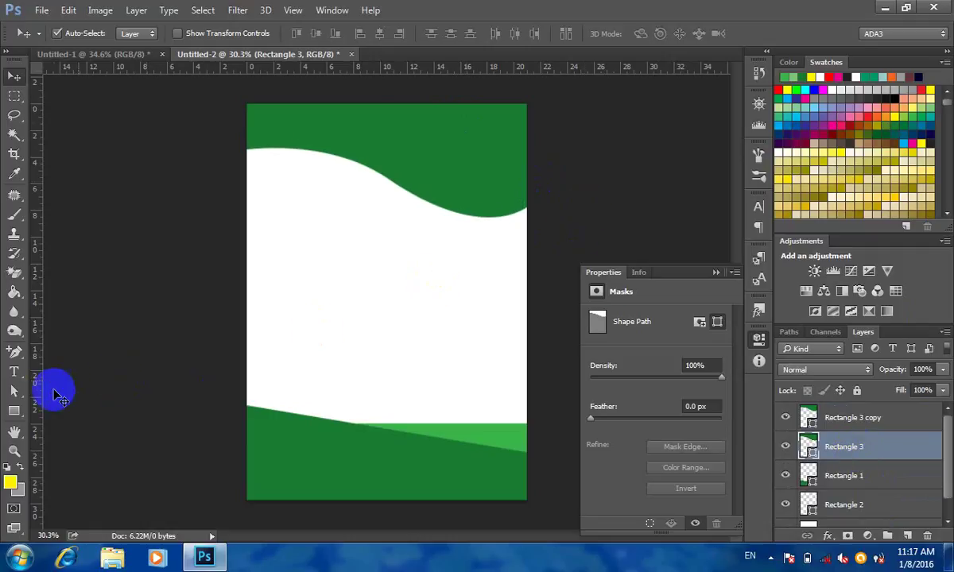
# - Fill the lowered Rectangle 3 wave with the lighter green #009933
pyautogui.click(13, 390)
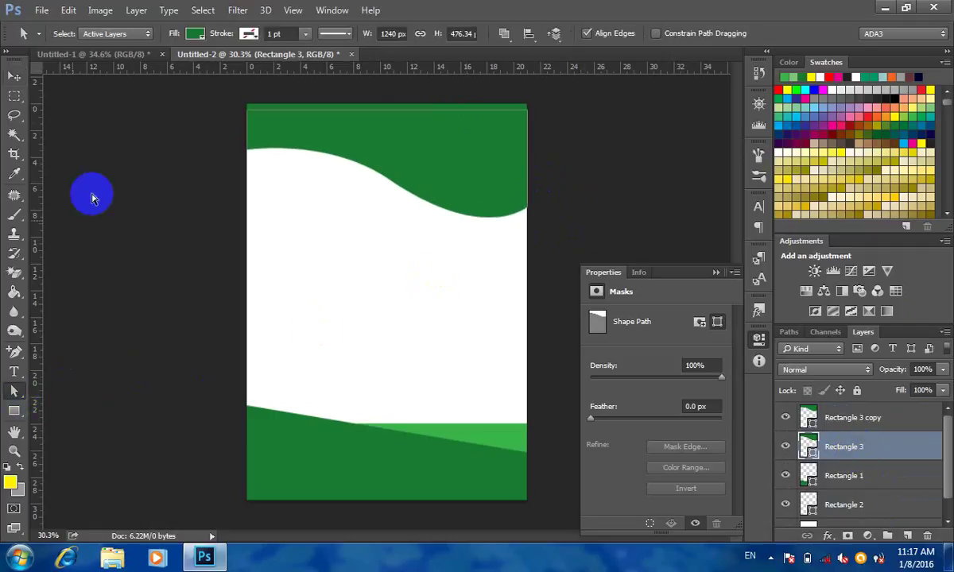
pyautogui.click(195, 34)
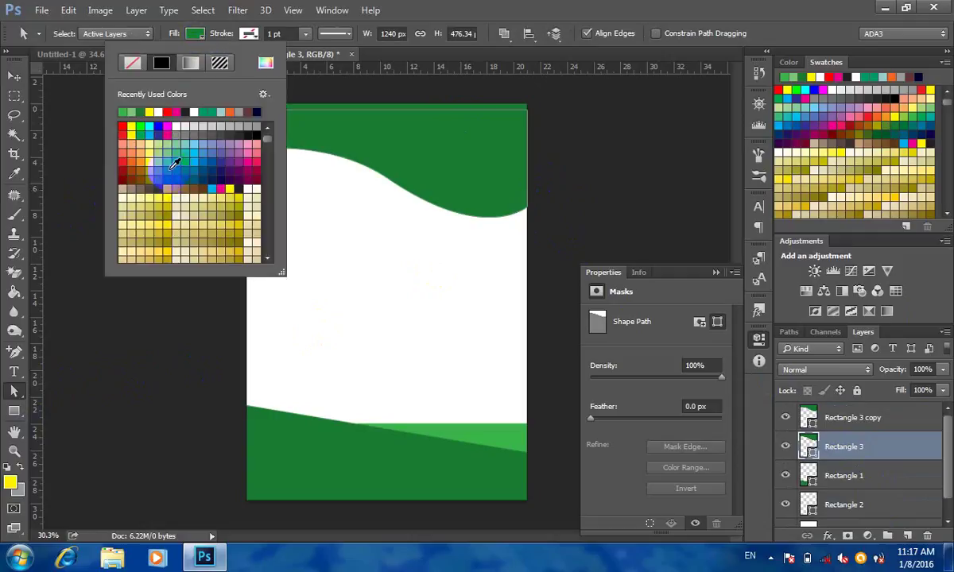
pyautogui.click(265, 63)
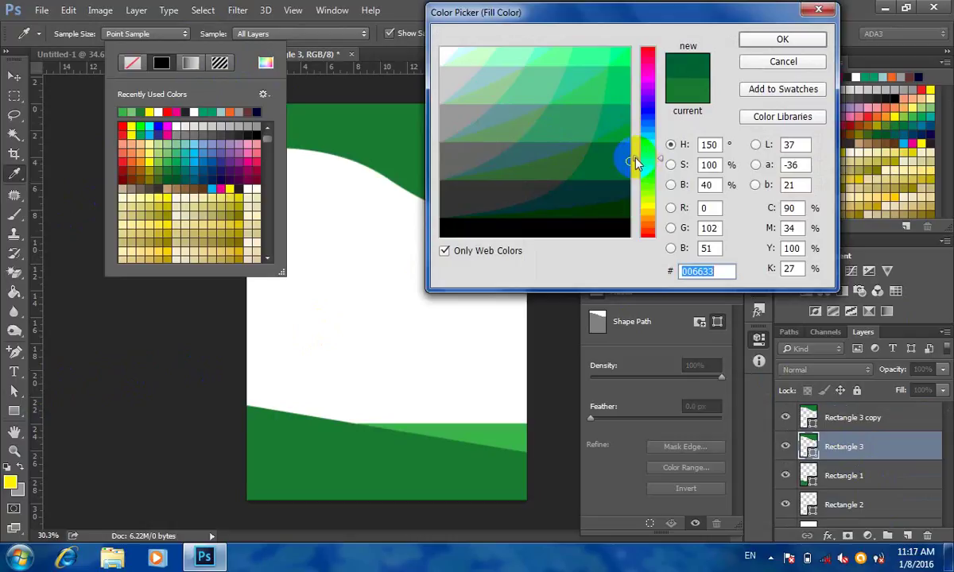
pyautogui.click(624, 133)
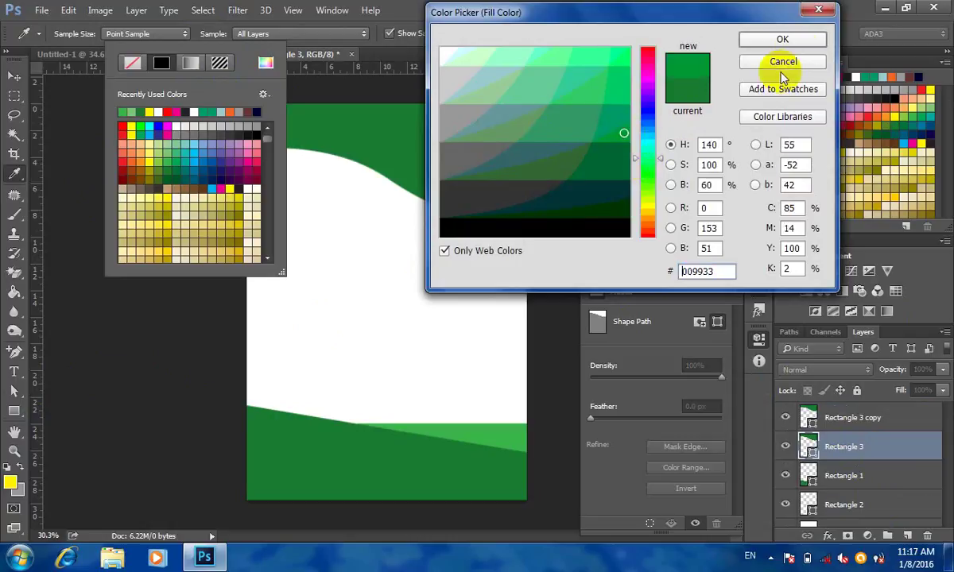
pyautogui.click(800, 42)
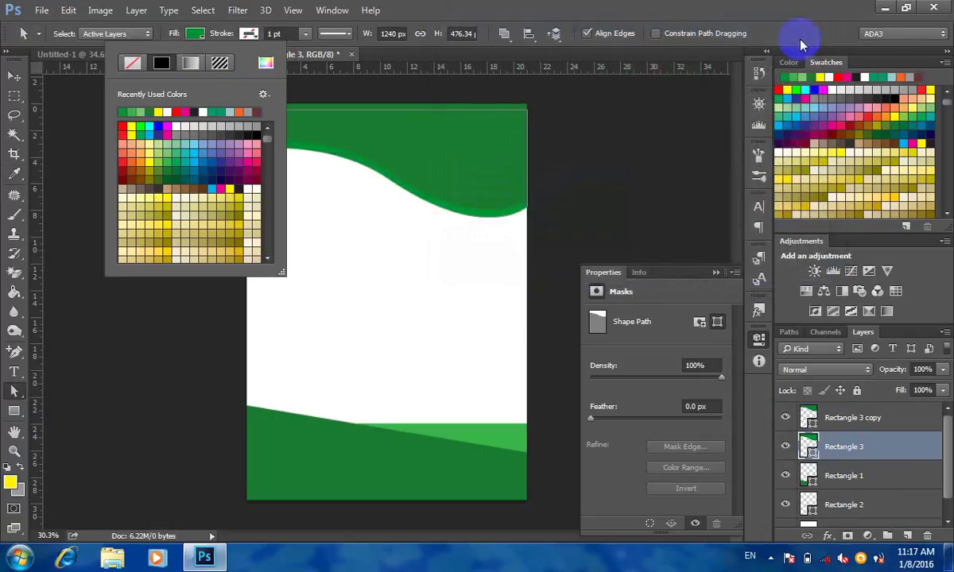
pyautogui.click(567, 14)
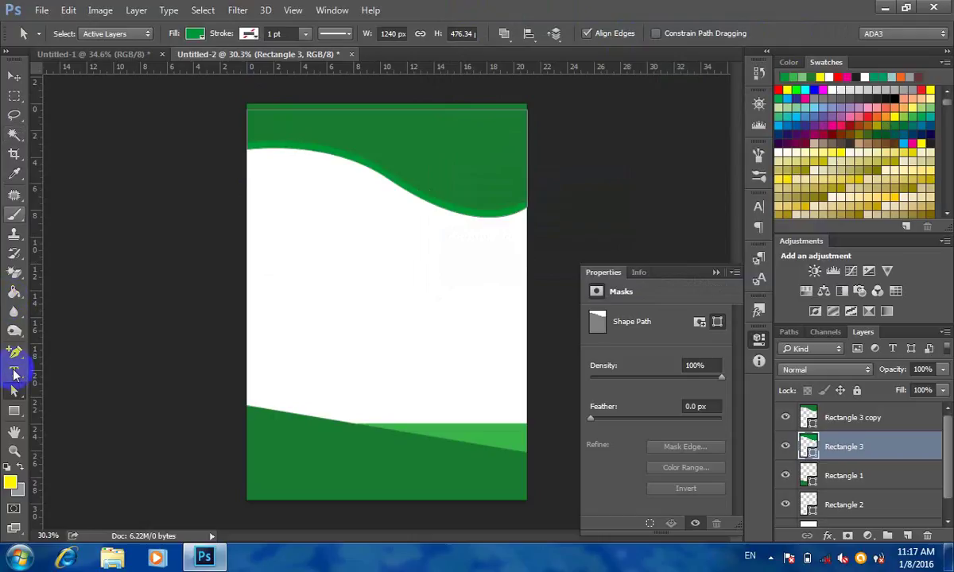
# - Reshape the #009933 wave by raising its middle anchor point and lowering its two bottom corner points, then deselect it
pyautogui.click(259, 309)
pyautogui.click(397, 189)
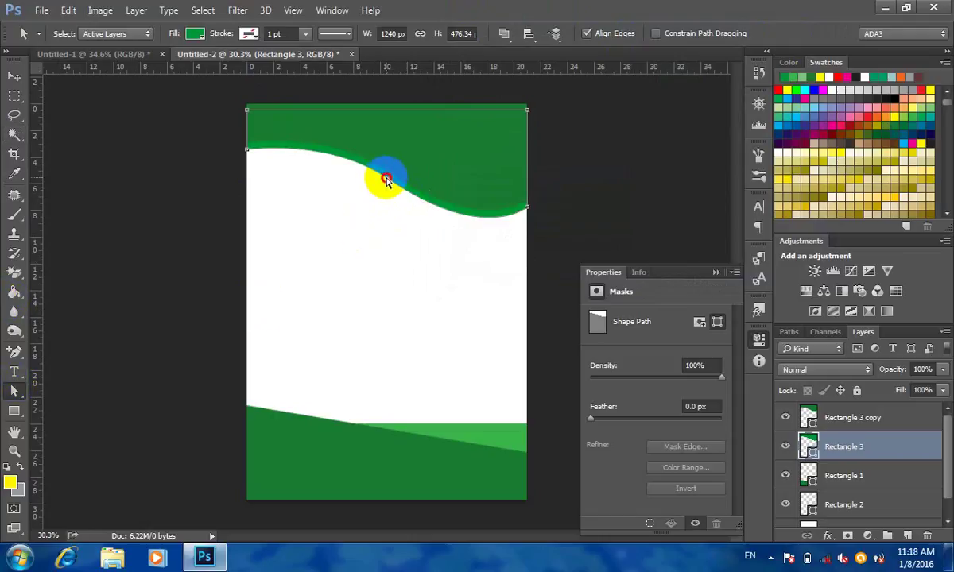
pyautogui.moveTo(387, 171); pyautogui.dragTo(525, 213)
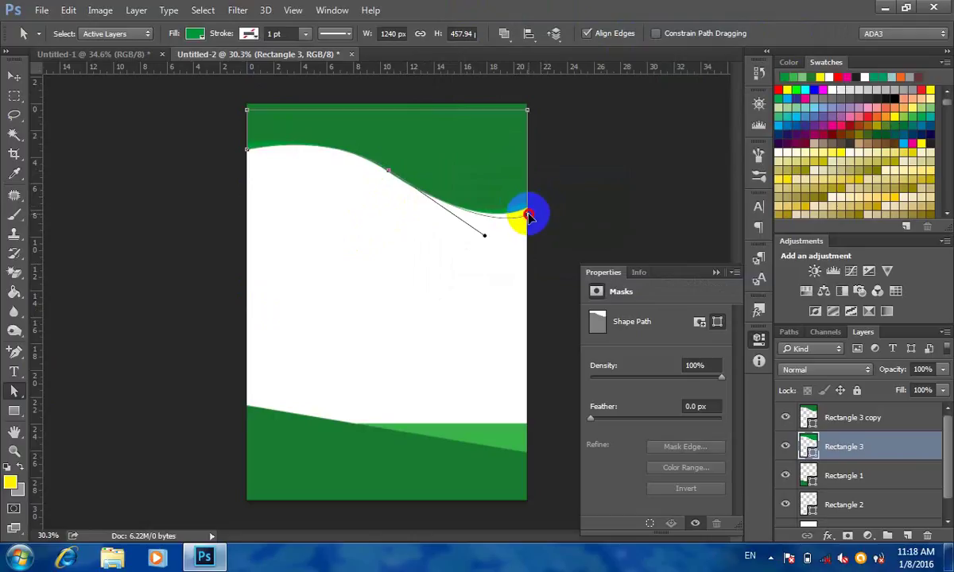
pyautogui.click(248, 151)
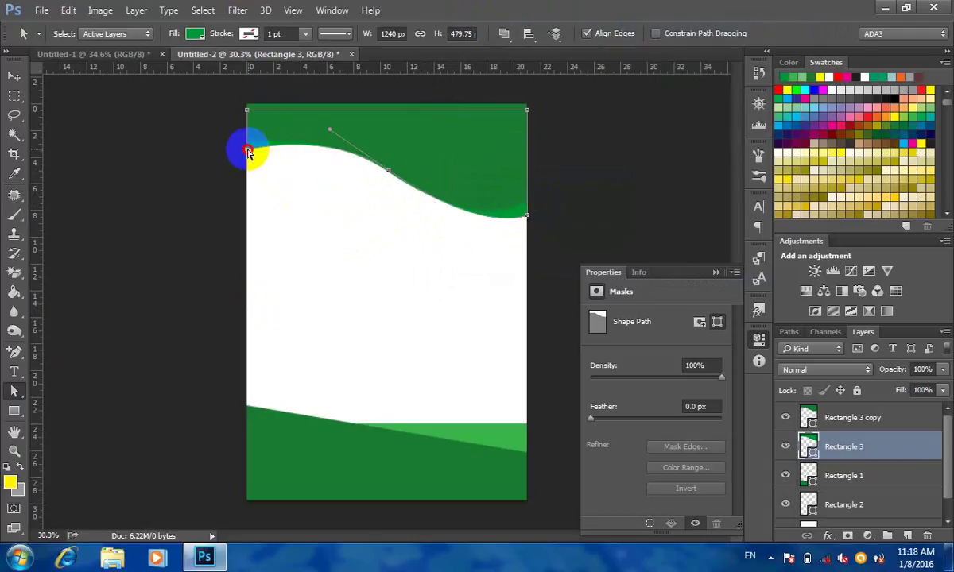
pyautogui.moveTo(248, 151); pyautogui.dragTo(247, 159)
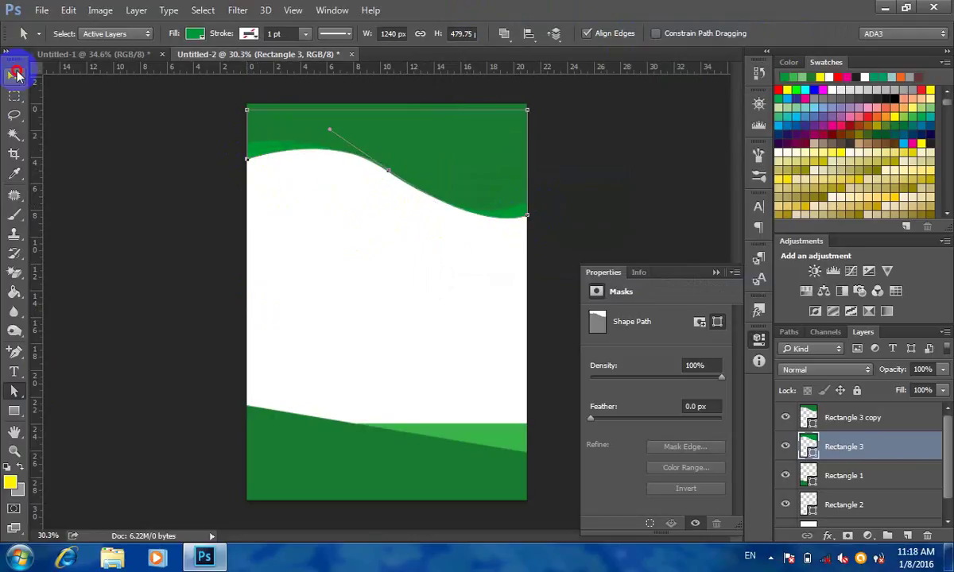
pyautogui.click(17, 74)
pyautogui.click(103, 157)
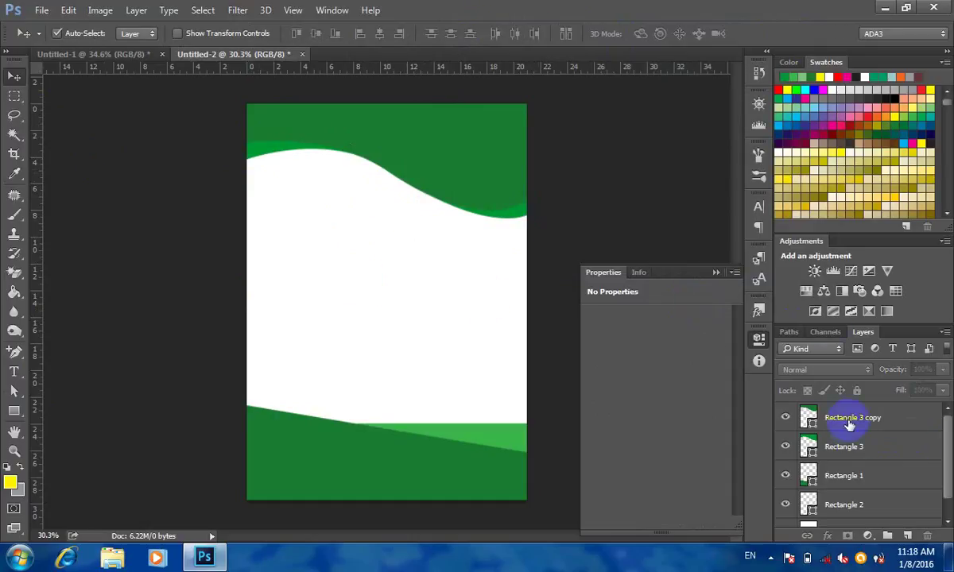
# - Duplicate the #009933 wave shape and shift the copy further down the page
pyautogui.click(254, 153)
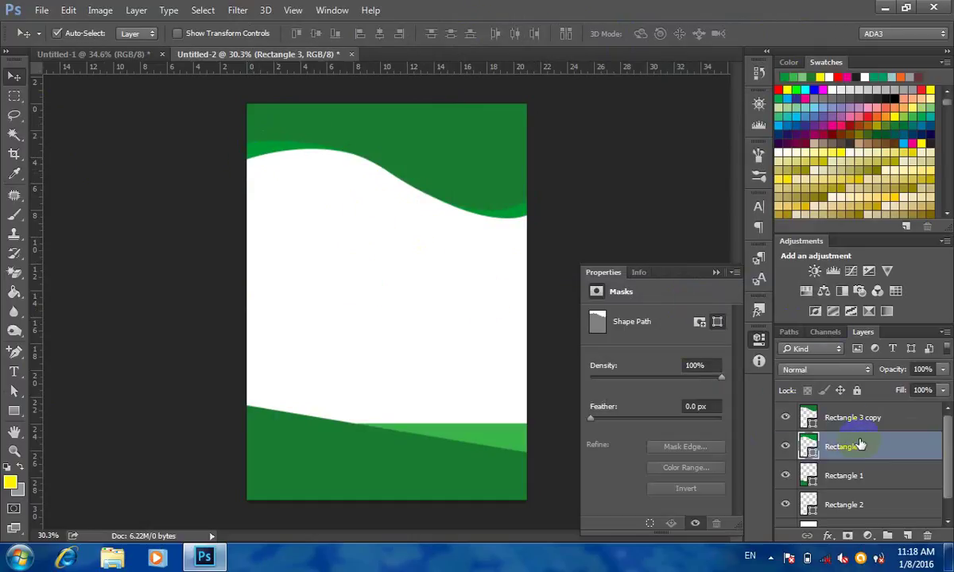
pyautogui.moveTo(860, 445); pyautogui.dragTo(907, 535)
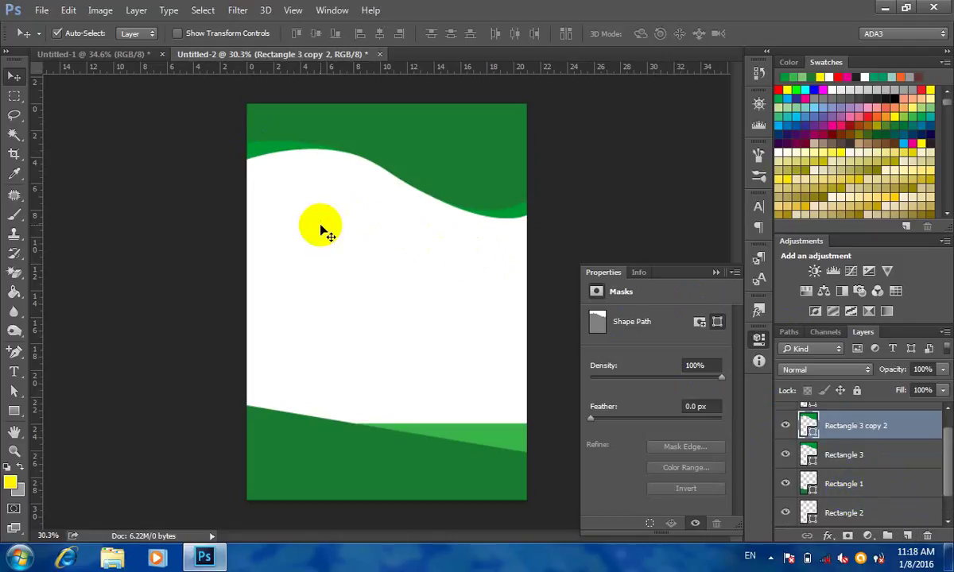
pyautogui.hotkey('shift', 'Down')
pyautogui.hotkey('shift', 'Down')
pyautogui.hotkey('shift', 'Down')
pyautogui.hotkey('shift', 'Down')
pyautogui.hotkey('shift', 'Down')
pyautogui.hotkey('shift', 'Down')
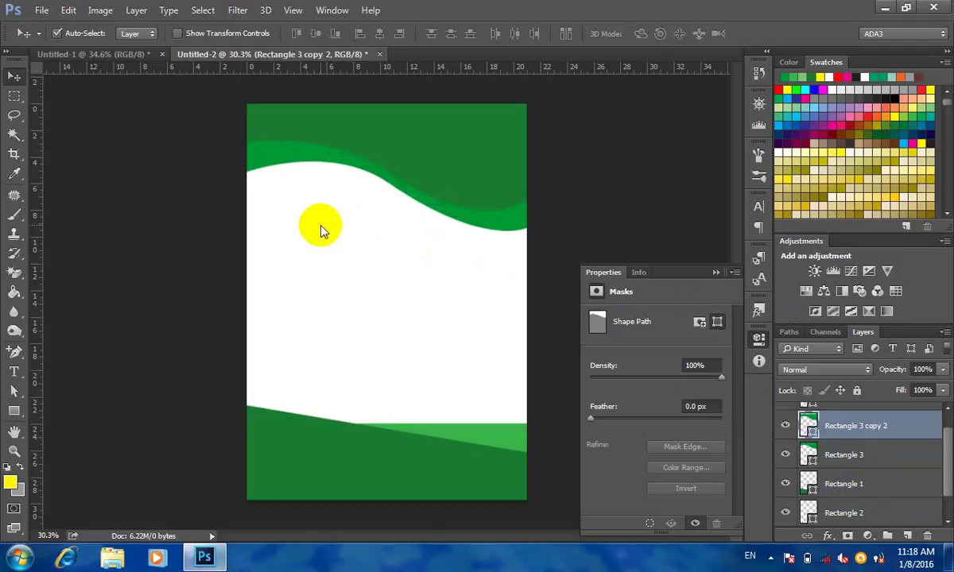
# - Fill the lowered wave copy with a brighter green and move its layer beneath Rectangle 3
pyautogui.click(13, 391)
pyautogui.click(195, 34)
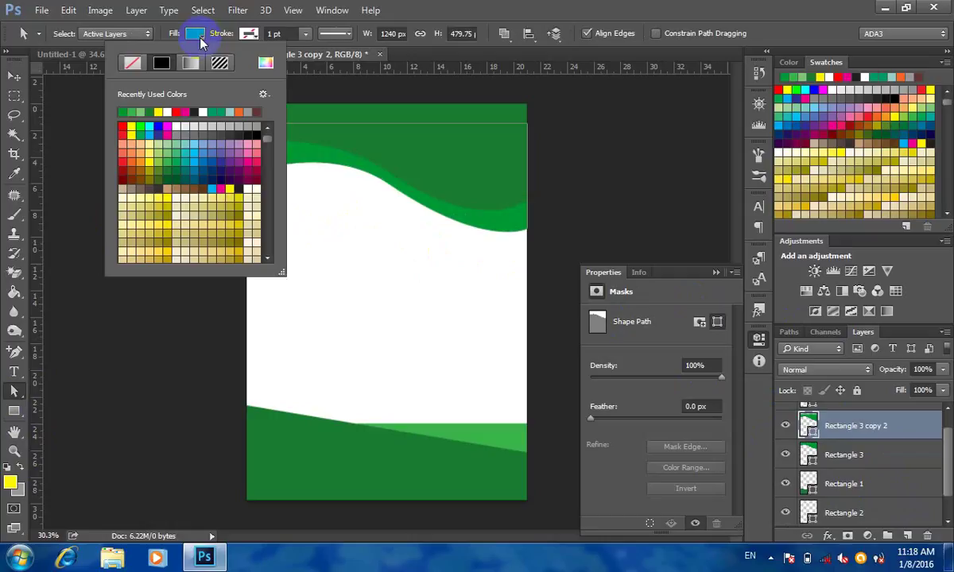
pyautogui.click(266, 63)
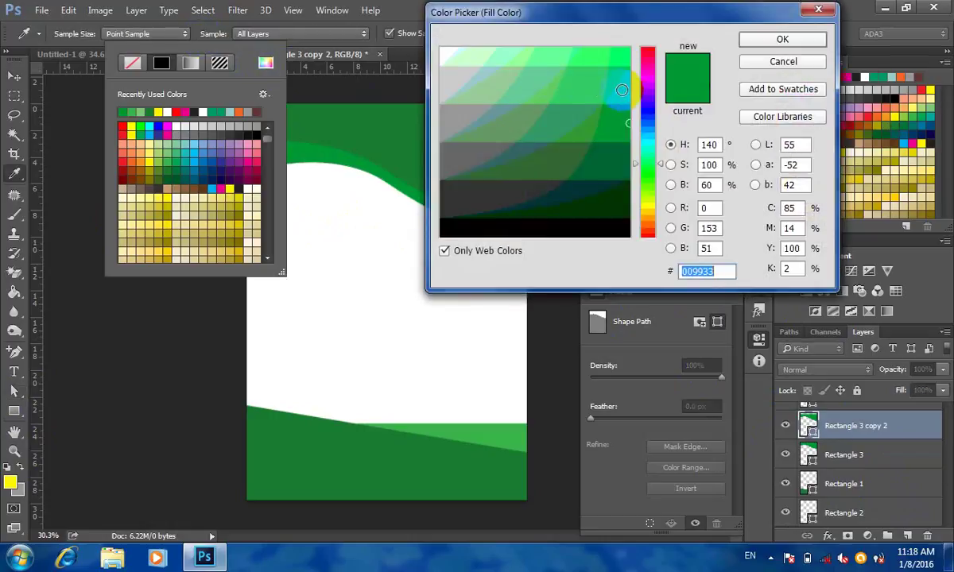
pyautogui.click(621, 90)
pyautogui.click(771, 38)
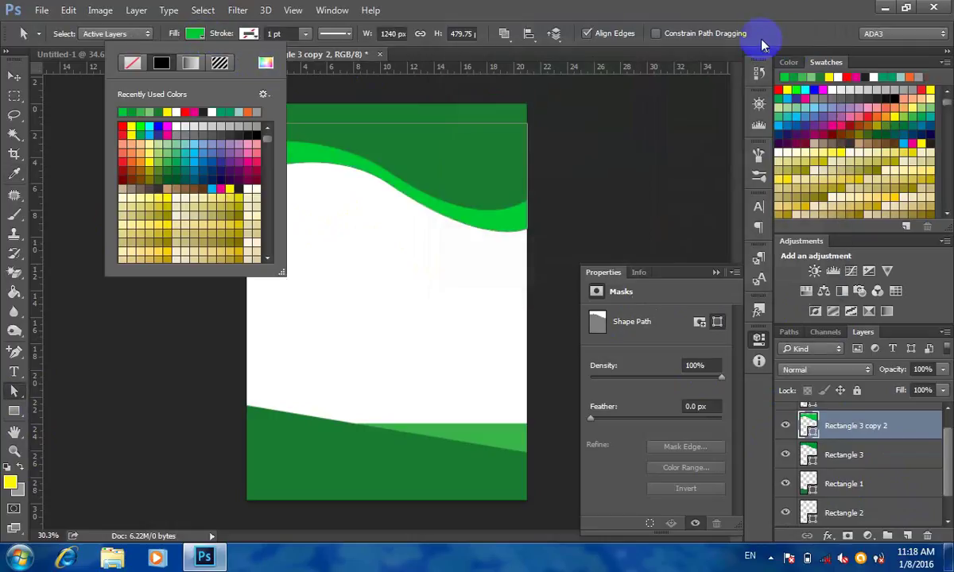
pyautogui.click(513, 6)
pyautogui.moveTo(841, 427); pyautogui.dragTo(851, 455)
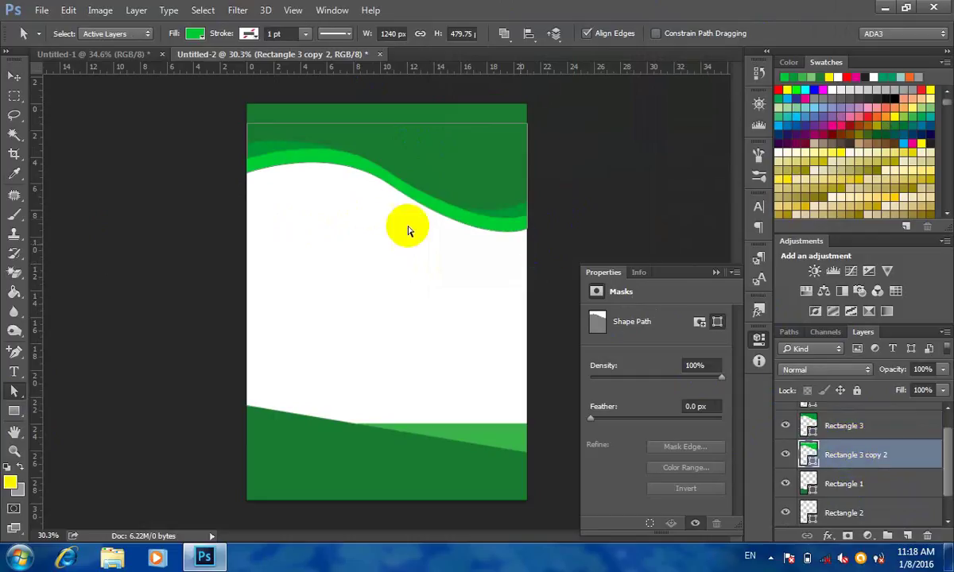
# - Raise the middle anchor point of the bright green wave so its band narrows at the center, and deselect it
pyautogui.click(381, 179)
pyautogui.click(380, 179)
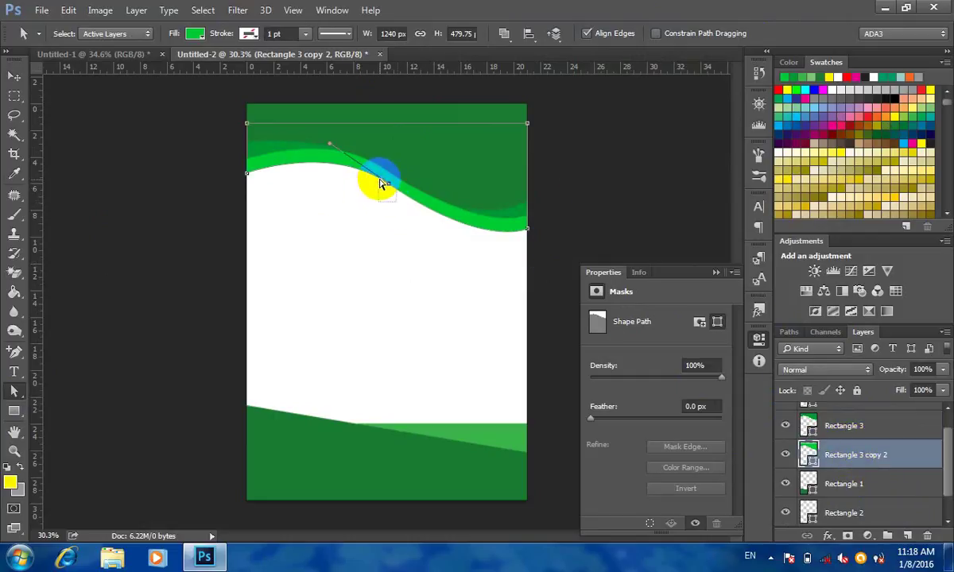
pyautogui.moveTo(390, 176); pyautogui.dragTo(392, 178)
pyautogui.click(13, 76)
pyautogui.click(101, 198)
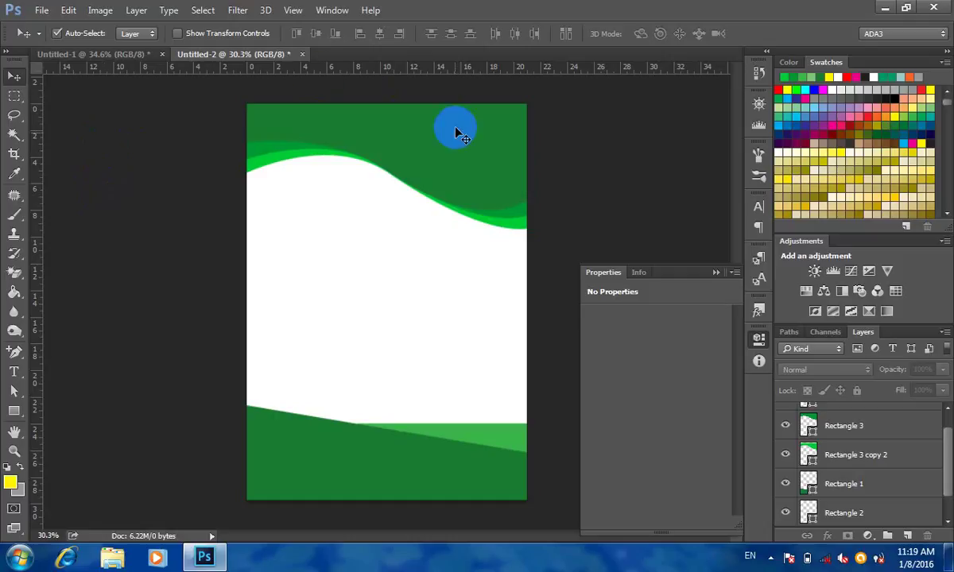
# - Draw a yellow rounded rectangle about 331 × 387 px with a 45 px corner radius in the left part of the white area
pyautogui.moveTo(356, 202); pyautogui.dragTo(302, 219)
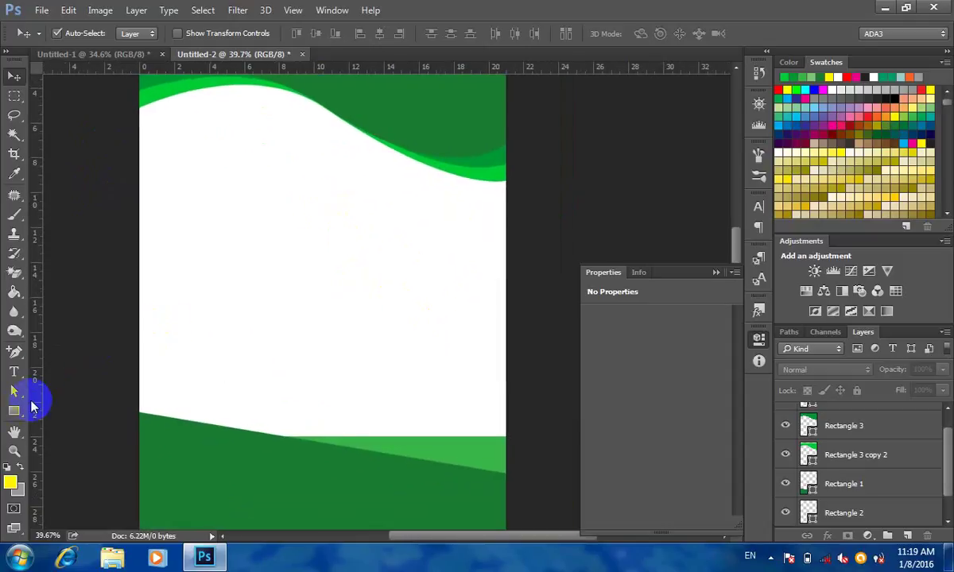
pyautogui.click(10, 410)
pyautogui.moveTo(8, 410); pyautogui.dragTo(76, 426)
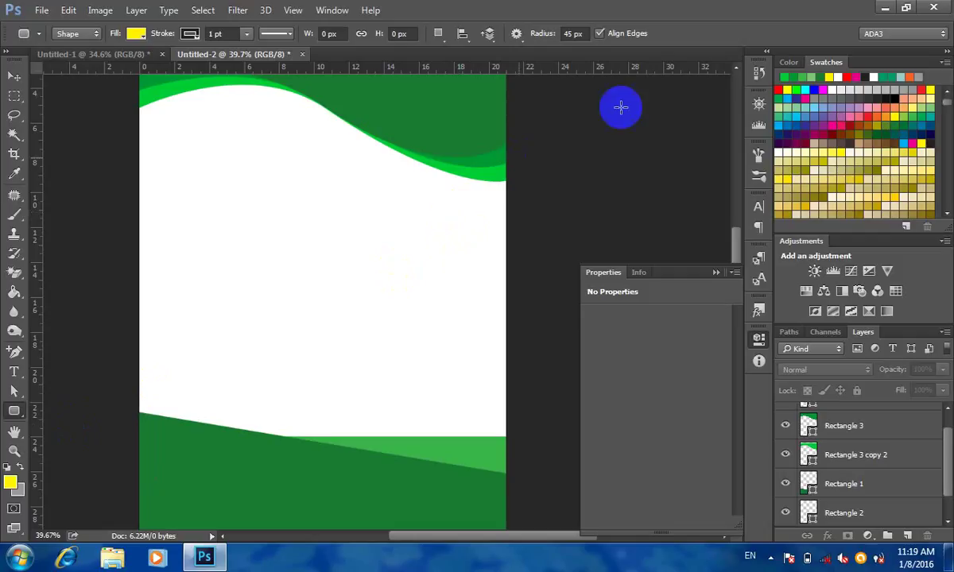
pyautogui.moveTo(161, 238); pyautogui.dragTo(258, 352)
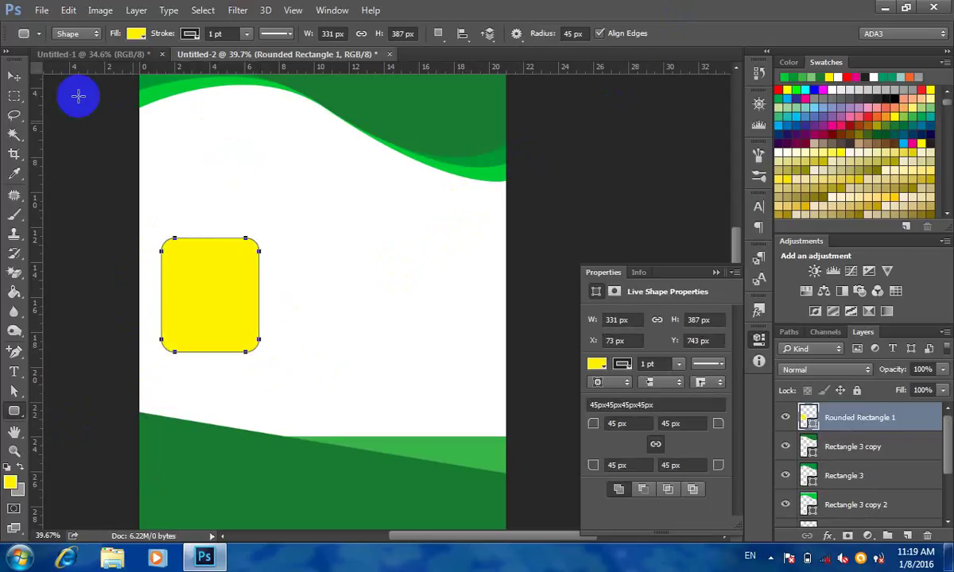
# - Duplicate the yellow rounded rectangle twice to its right in a row, placing the last copy directly against the middle one
pyautogui.click(15, 76)
pyautogui.moveTo(189, 271); pyautogui.dragTo(426, 270)
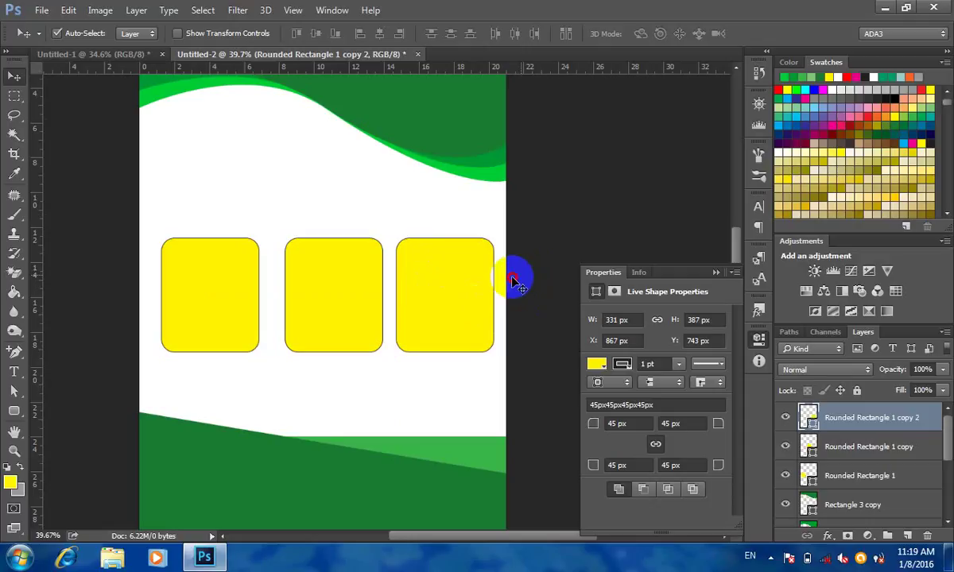
pyautogui.moveTo(513, 282); pyautogui.dragTo(437, 300)
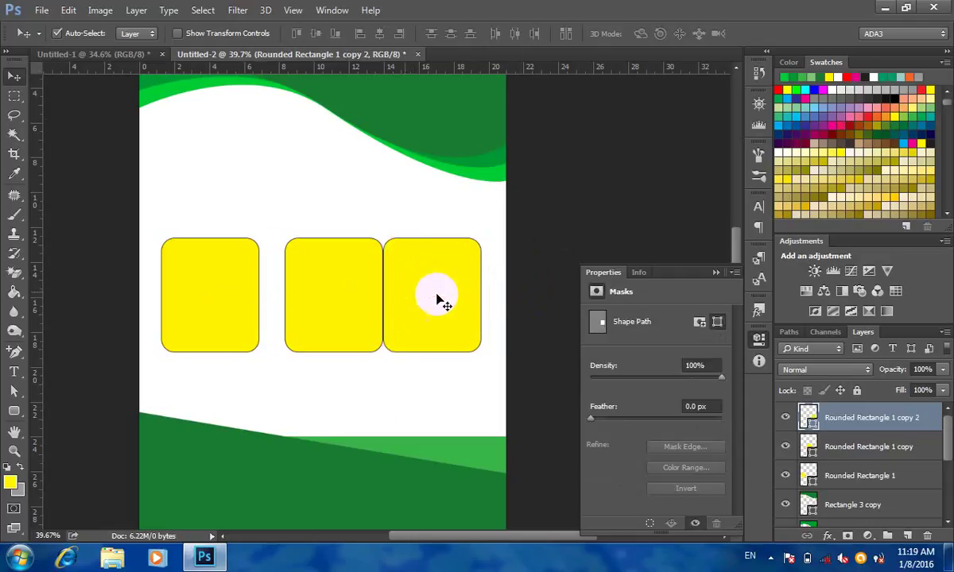
# - Select all three yellow rounded rectangles together
pyautogui.moveTo(501, 231); pyautogui.dragTo(205, 320)
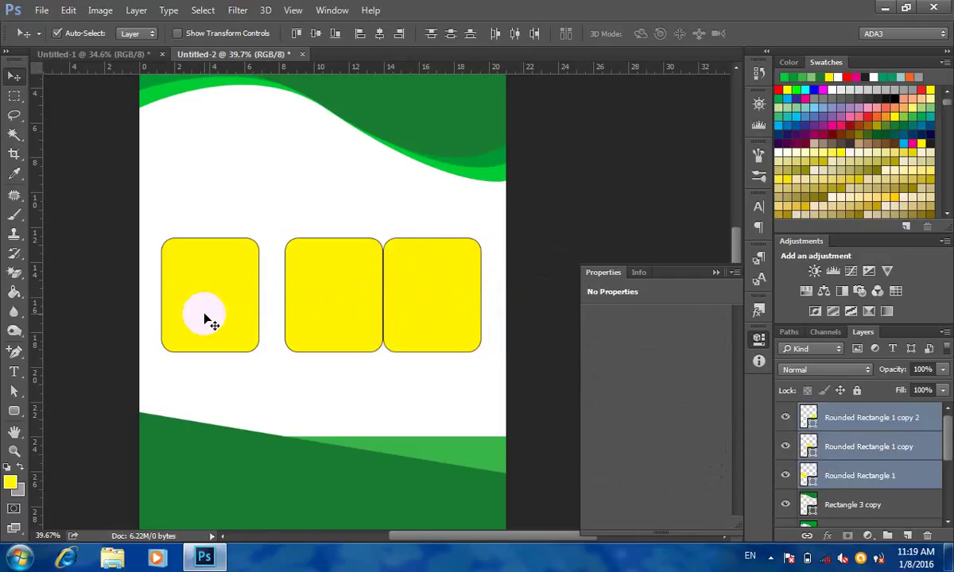
pyautogui.click(14, 392)
pyautogui.moveTo(15, 391); pyautogui.dragTo(68, 389)
pyautogui.moveTo(131, 209); pyautogui.dragTo(526, 360)
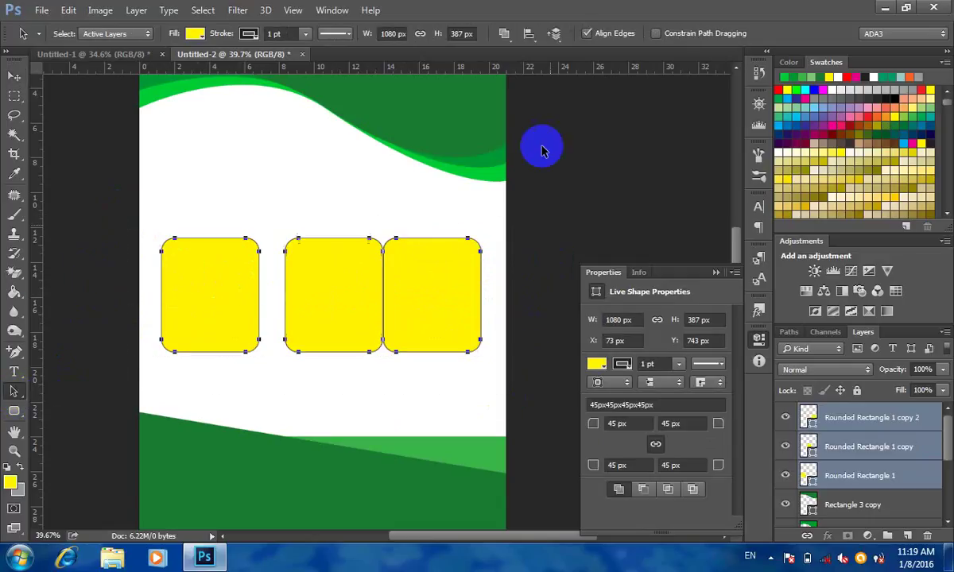
pyautogui.click(529, 35)
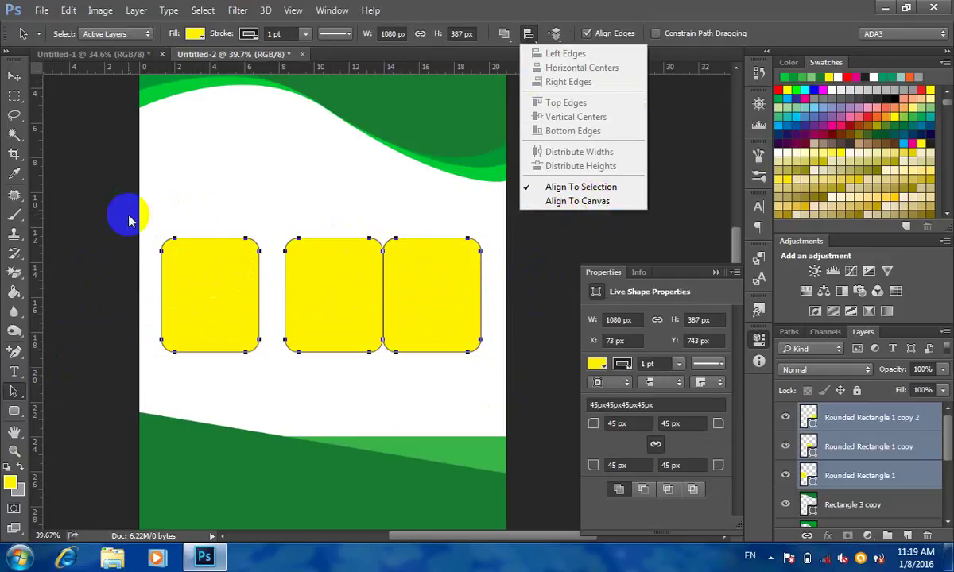
pyautogui.click(14, 80)
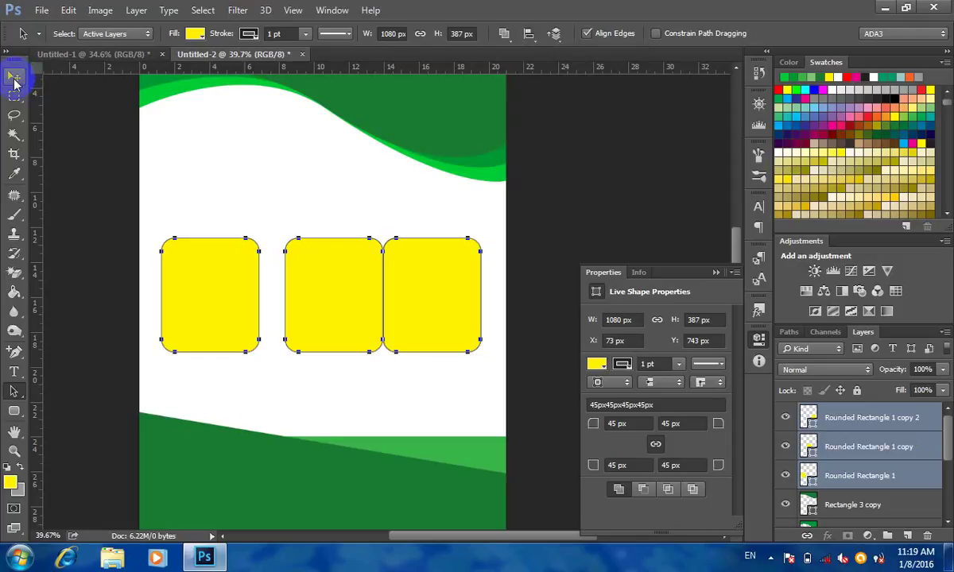
pyautogui.click(528, 34)
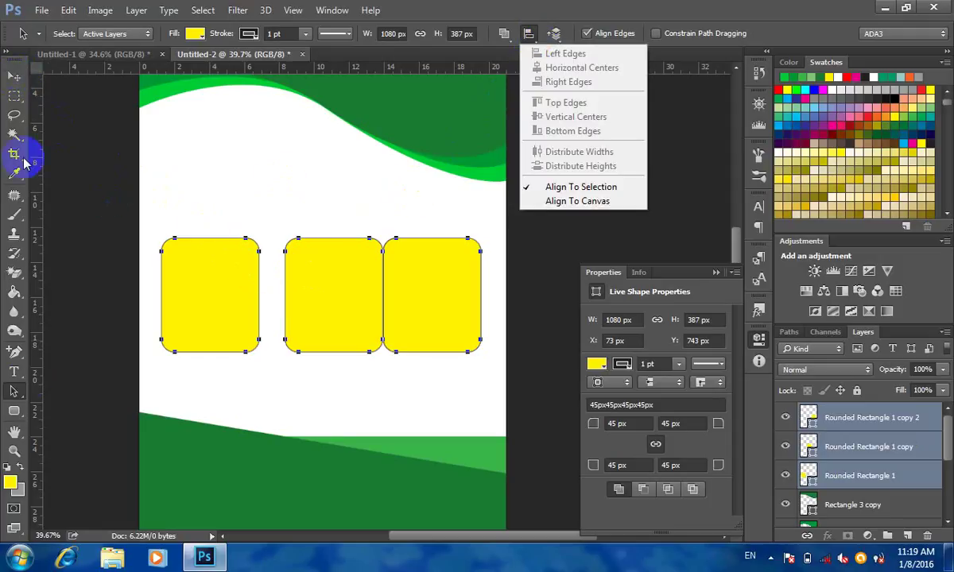
pyautogui.click(15, 79)
# - Distribute the three selected rounded rectangles horizontally by their centers so the gaps between them are equal
pyautogui.click(8, 75)
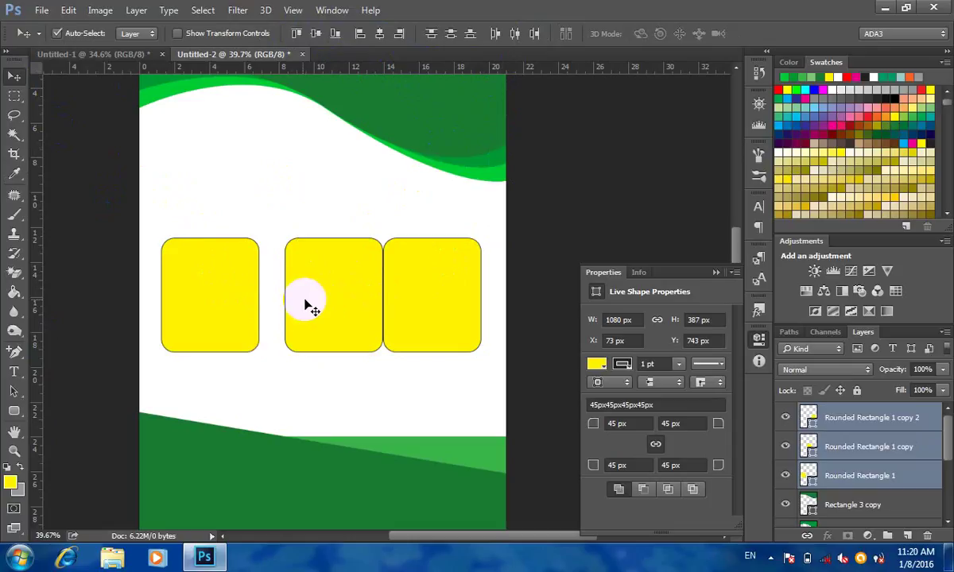
pyautogui.click(514, 35)
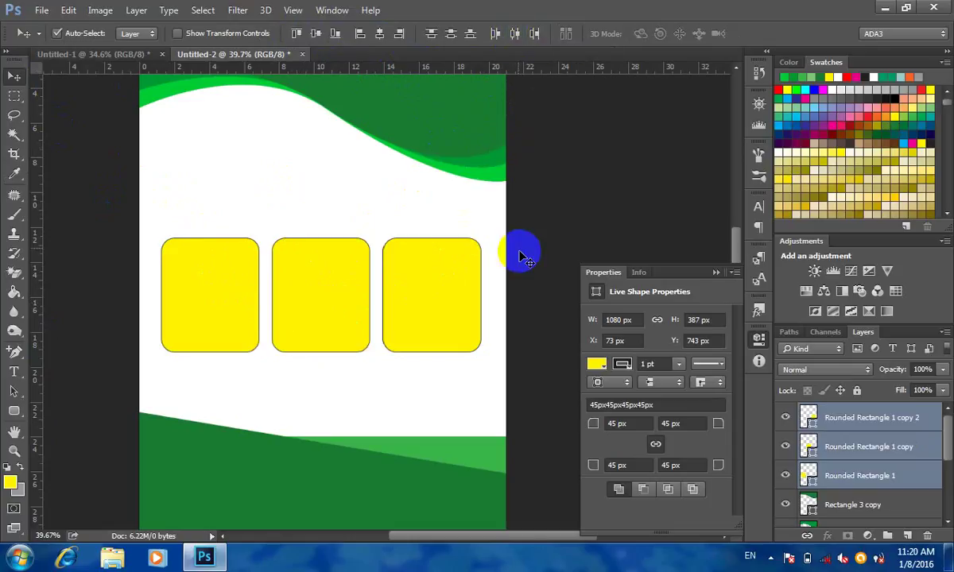
pyautogui.moveTo(521, 262); pyautogui.dragTo(149, 343)
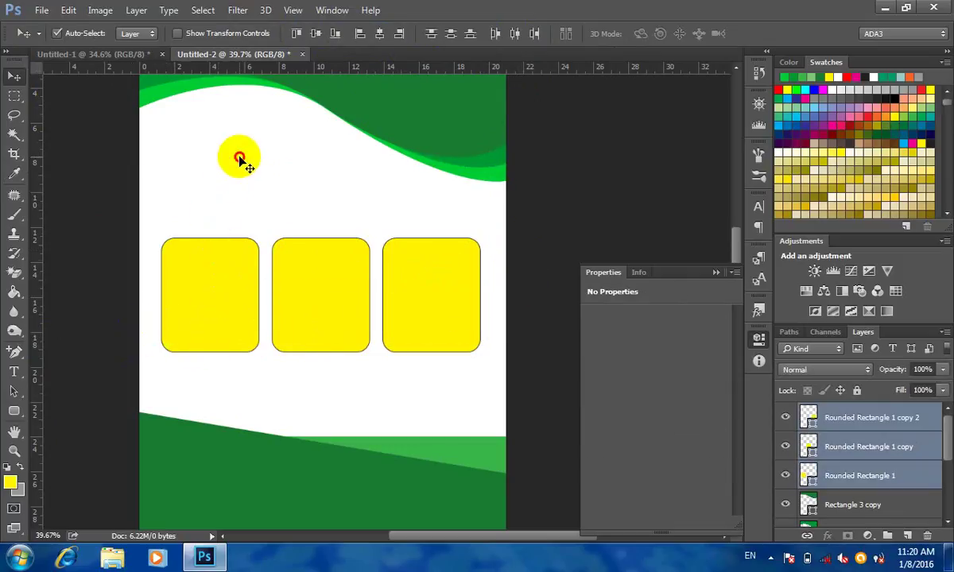
# - Place the beautiful-green-mountain wallpaper from D:\Graphic Design\All images\Wallpaper as a linked image directly above the left rounded rectangle's layer
pyautogui.click(212, 292)
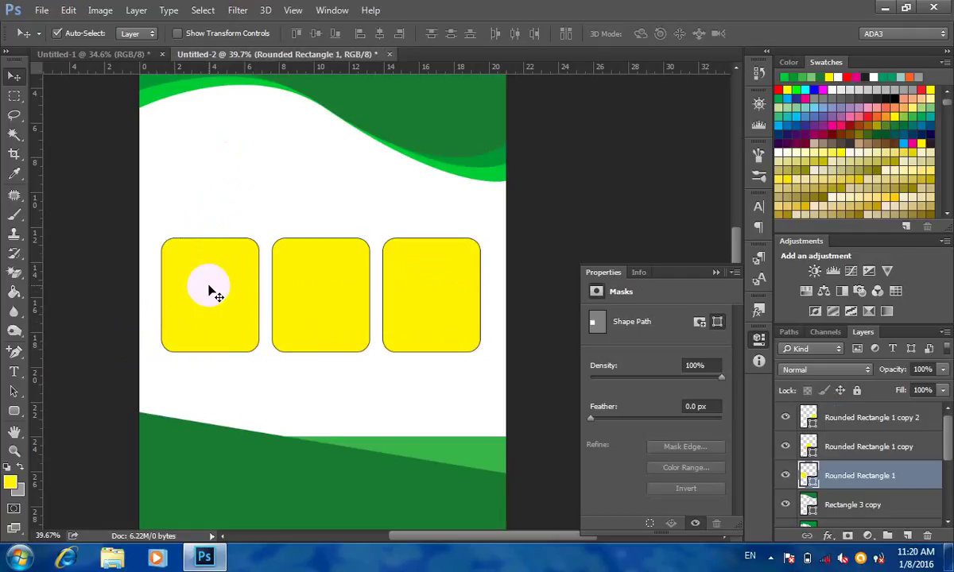
pyautogui.click(41, 9)
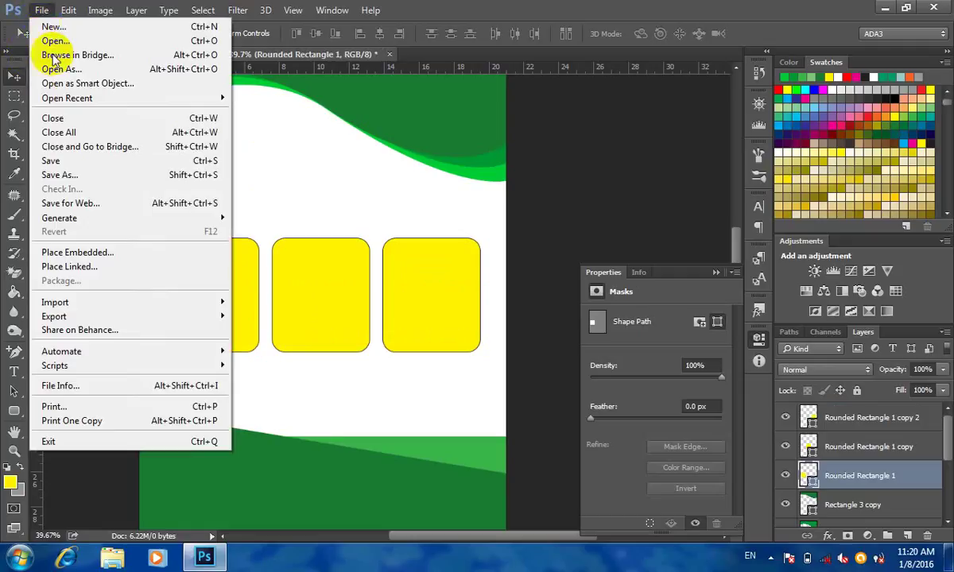
pyautogui.click(94, 267)
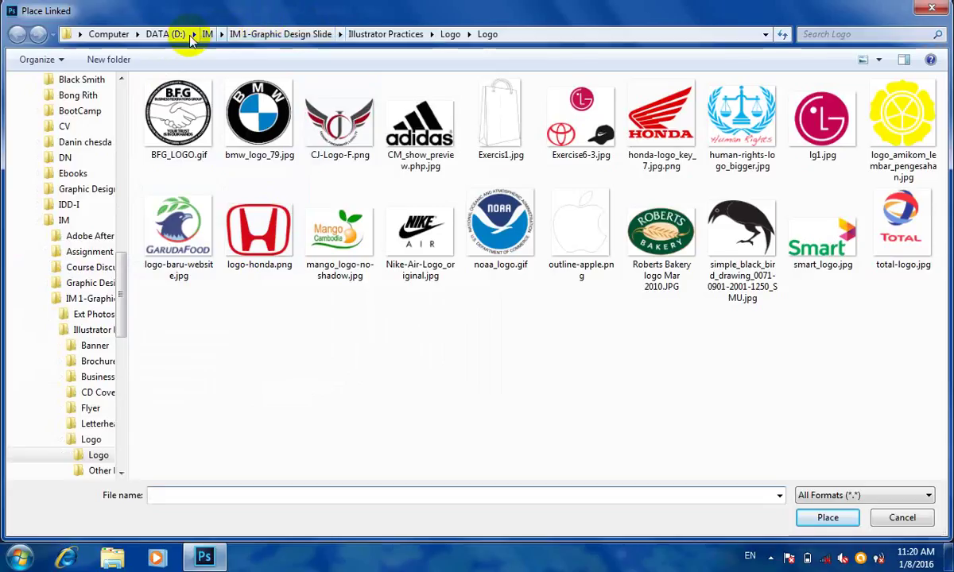
pyautogui.doubleClick(198, 274)
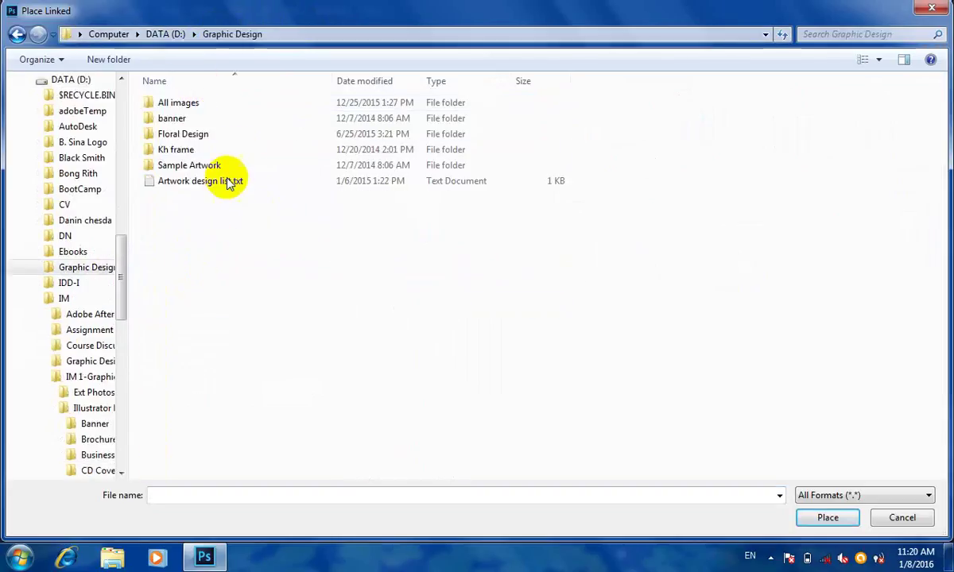
pyautogui.doubleClick(189, 107)
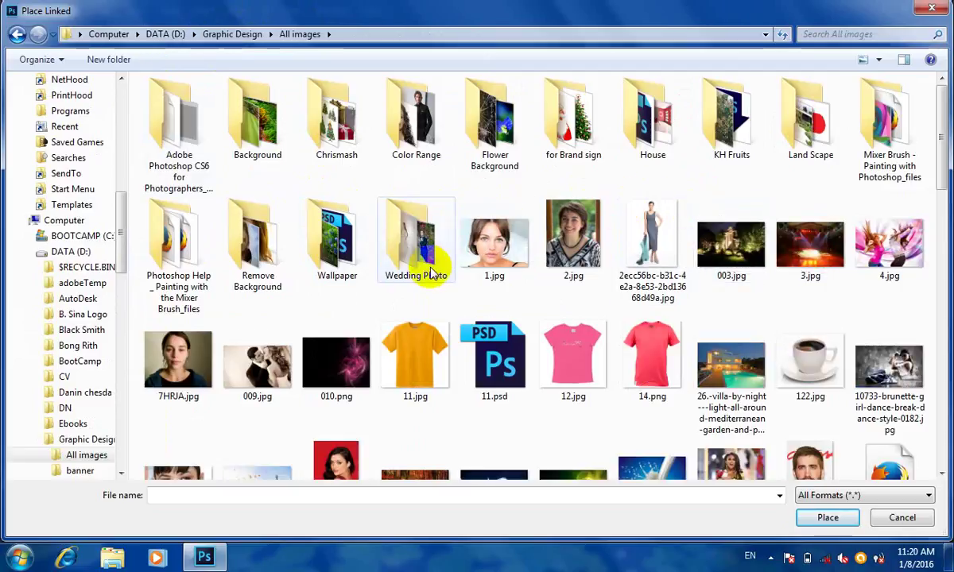
pyautogui.doubleClick(342, 251)
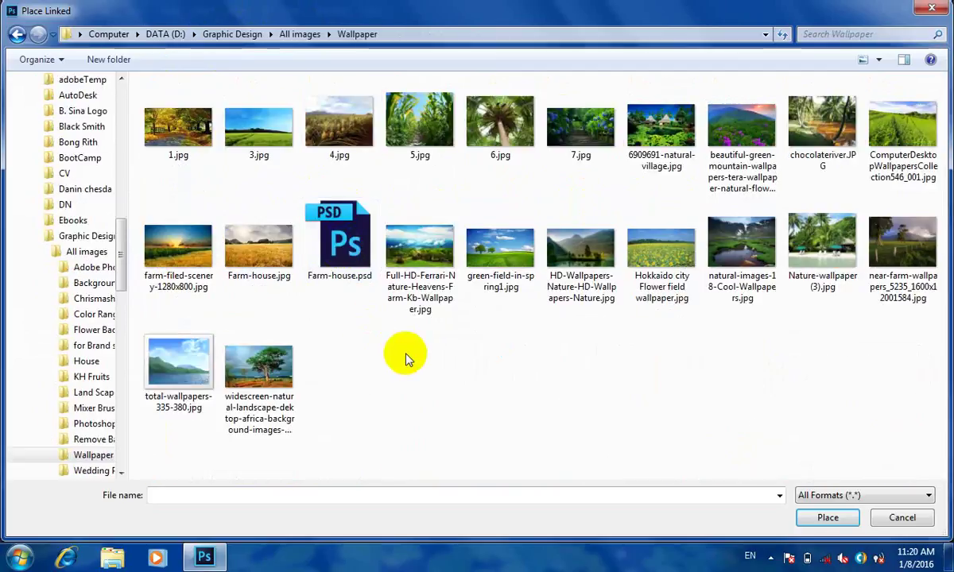
pyautogui.click(719, 132)
pyautogui.click(845, 517)
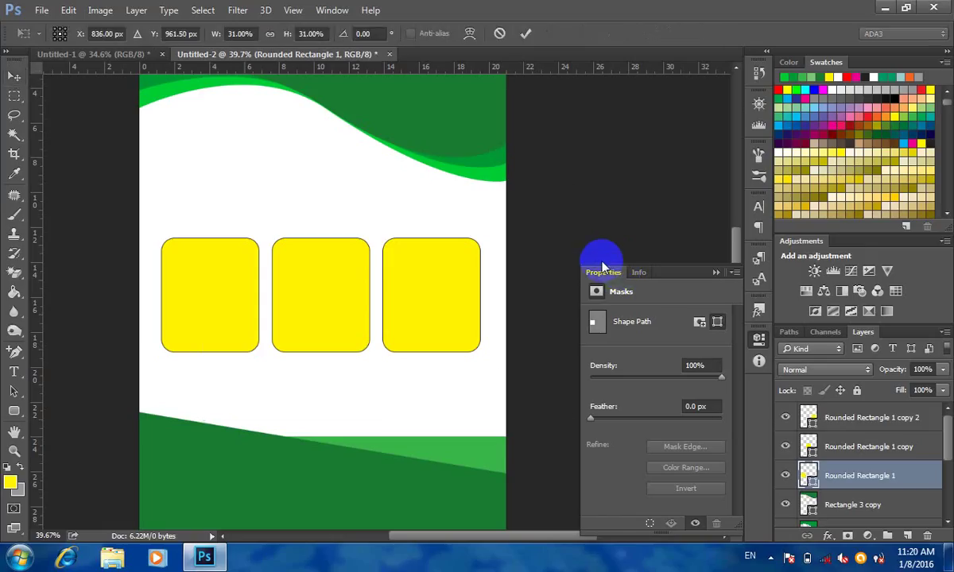
# - Move the mountain image over the left rounded rectangle, commit its placement and clip it to that rectangle
pyautogui.moveTo(453, 202); pyautogui.dragTo(324, 194)
pyautogui.press('Return')
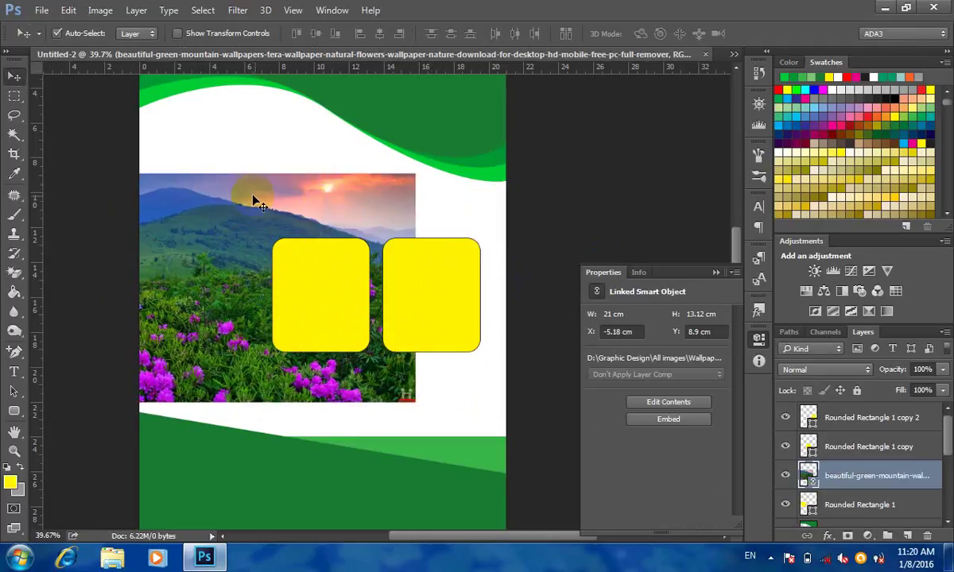
pyautogui.click(136, 11)
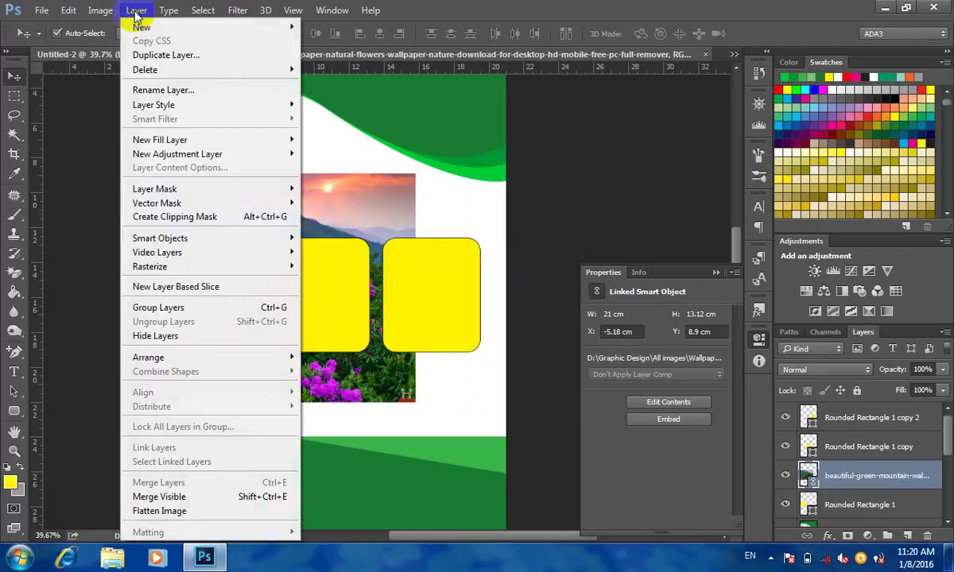
pyautogui.click(215, 225)
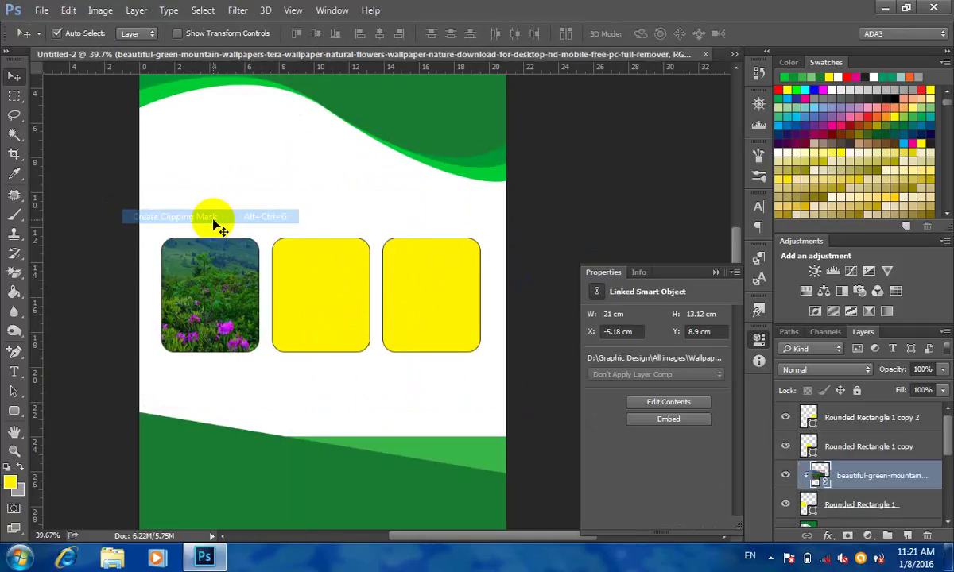
# - Scale the clipped mountain image to about 19.55% and position it so sky, hills and flowers fill the left rounded rectangle
pyautogui.moveTo(210, 263); pyautogui.dragTo(179, 245)
pyautogui.hotkey('ctrl', 't')
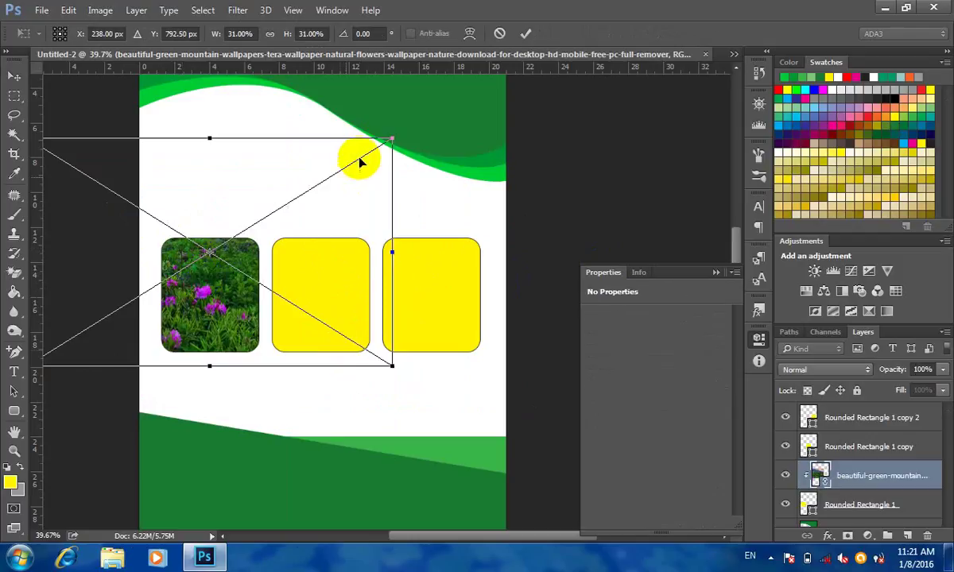
pyautogui.click(386, 145)
pyautogui.moveTo(387, 142); pyautogui.dragTo(273, 260)
pyautogui.moveTo(211, 254); pyautogui.dragTo(249, 273)
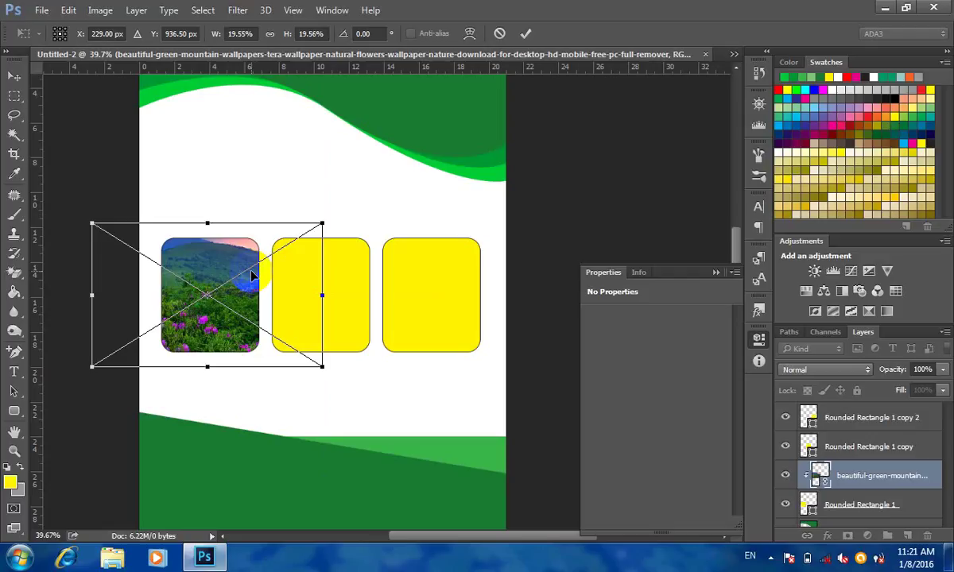
pyautogui.press('Return')
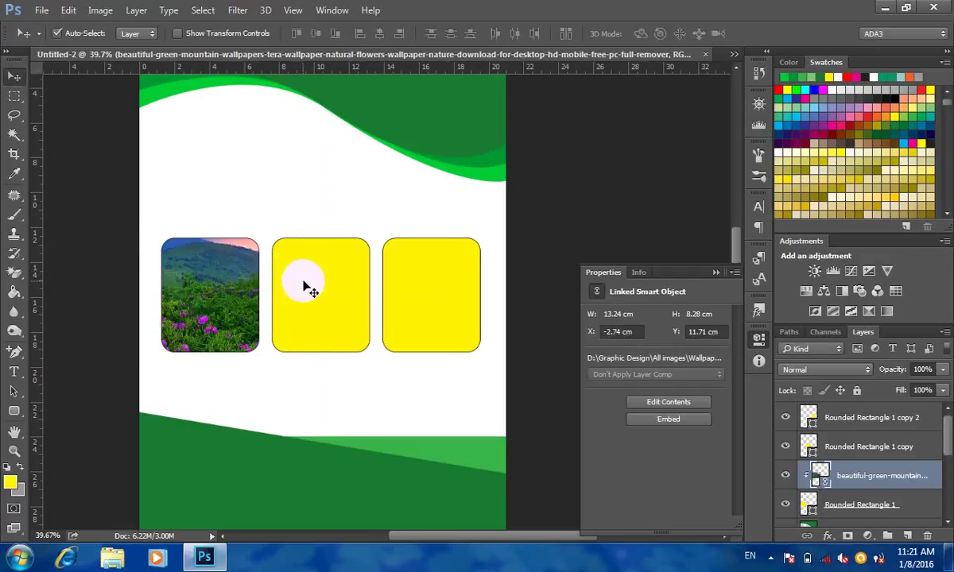
# - Place total-wallpapers-335-380.jpg as a linked image above the right rounded rectangle's layer, positioned over the middle and right boxes
pyautogui.click(305, 284)
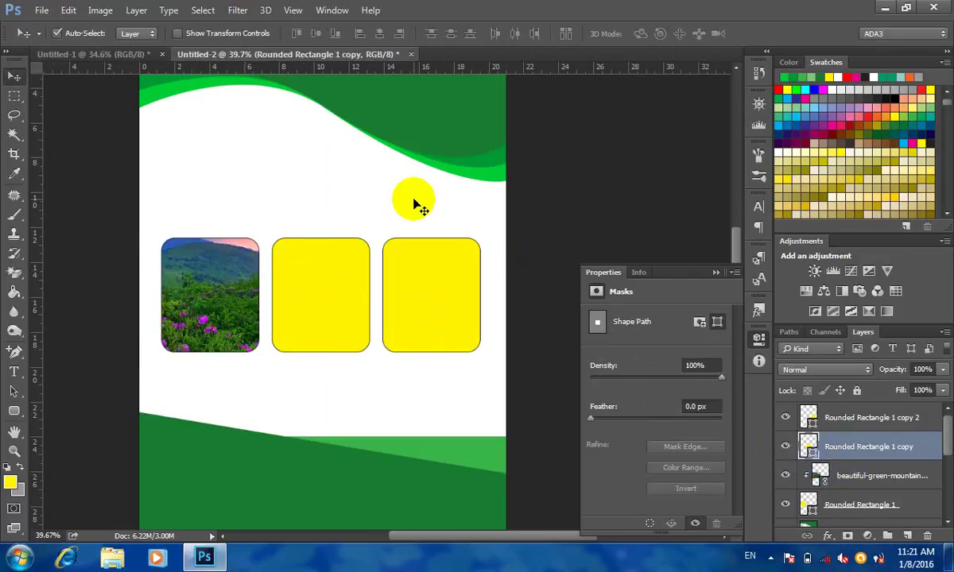
pyautogui.click(436, 265)
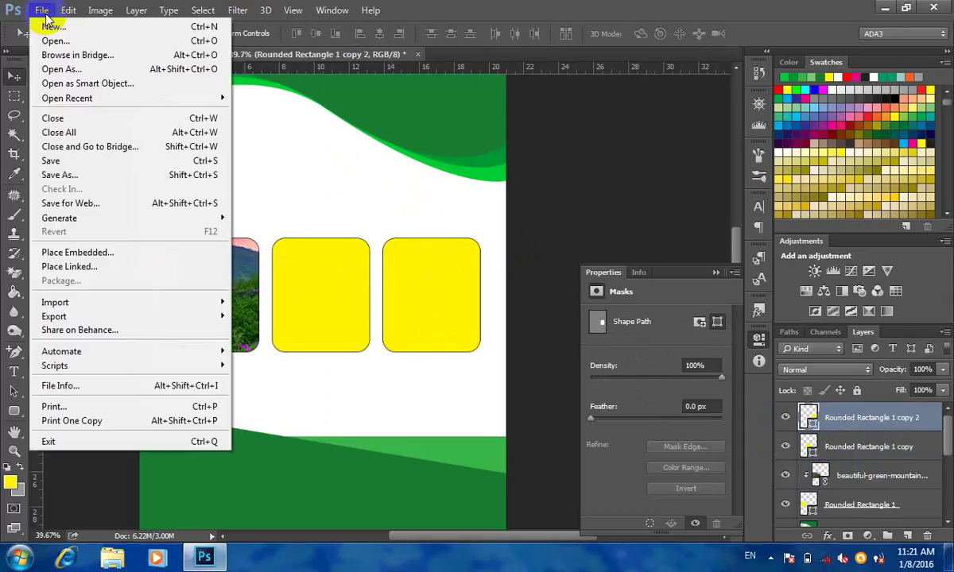
pyautogui.click(94, 266)
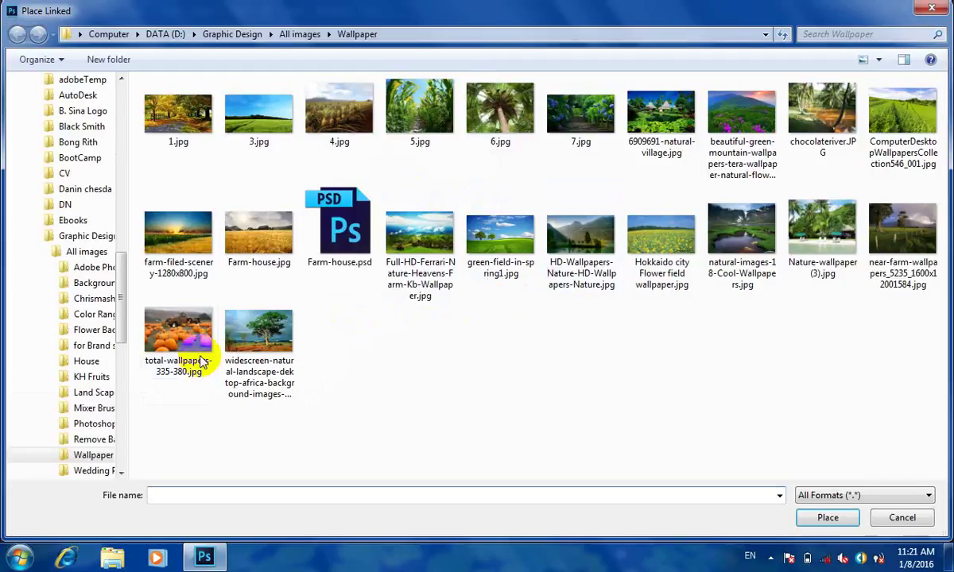
pyautogui.click(176, 350)
pyautogui.click(827, 518)
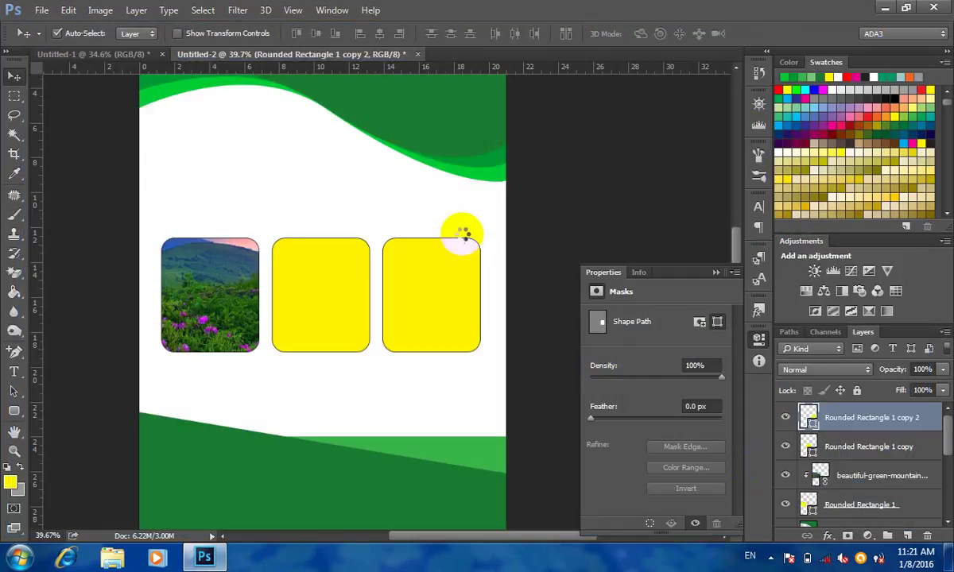
pyautogui.moveTo(501, 223); pyautogui.dragTo(485, 211)
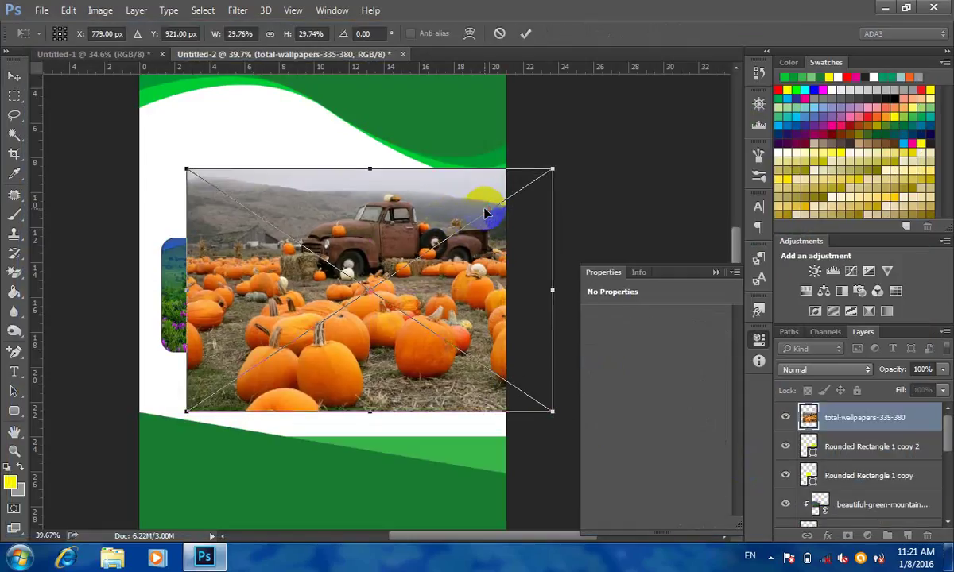
pyautogui.moveTo(606, 192); pyautogui.dragTo(604, 193)
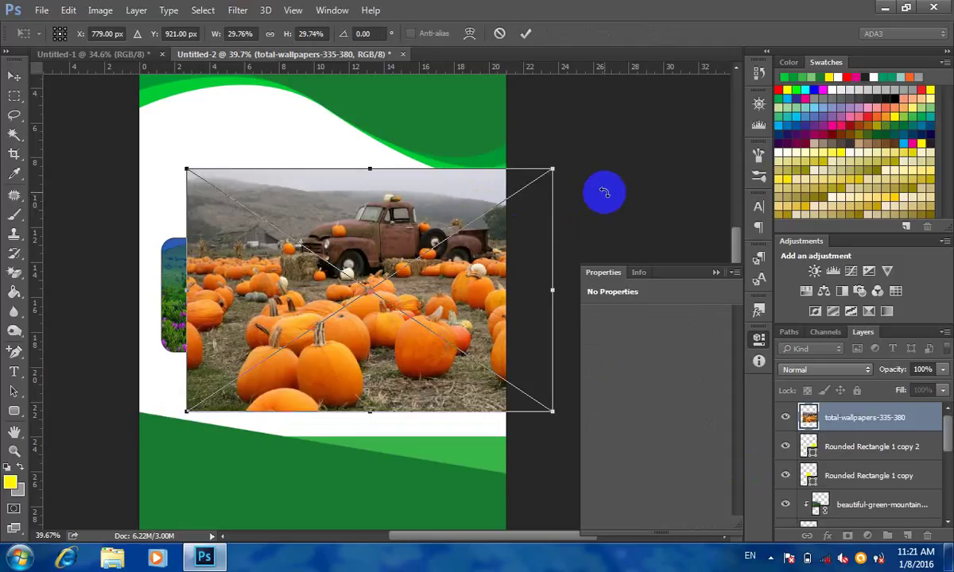
pyautogui.doubleClick(486, 220)
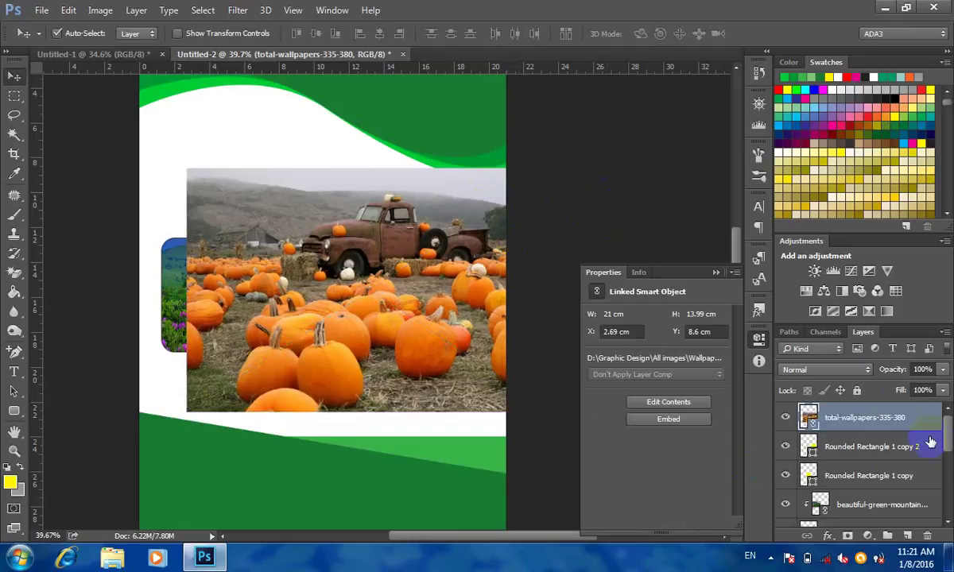
# - Move the pumpkin image's layer beneath Rounded Rectangle 1 copy 2 and clip it to the middle rounded rectangle
pyautogui.moveTo(930, 436); pyautogui.dragTo(879, 461)
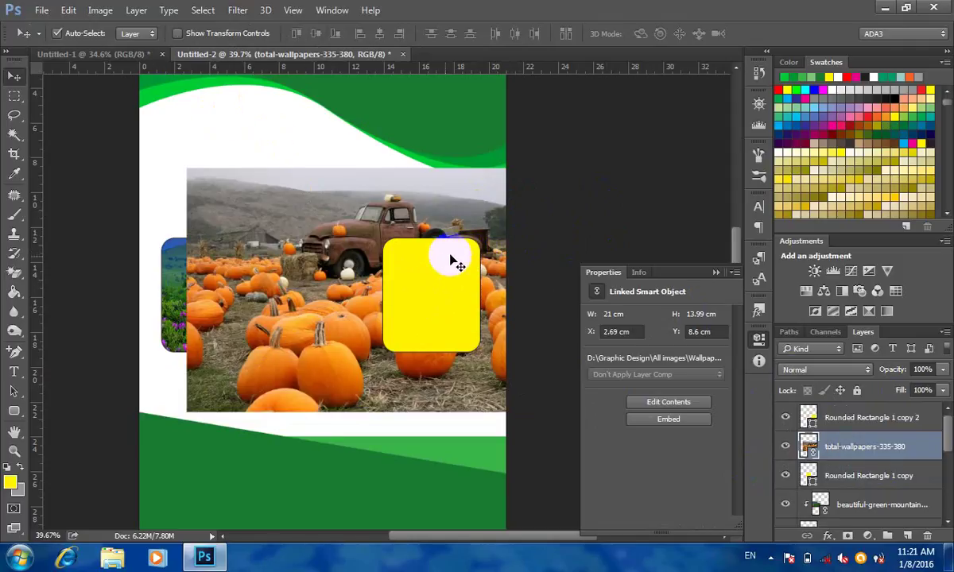
pyautogui.click(137, 11)
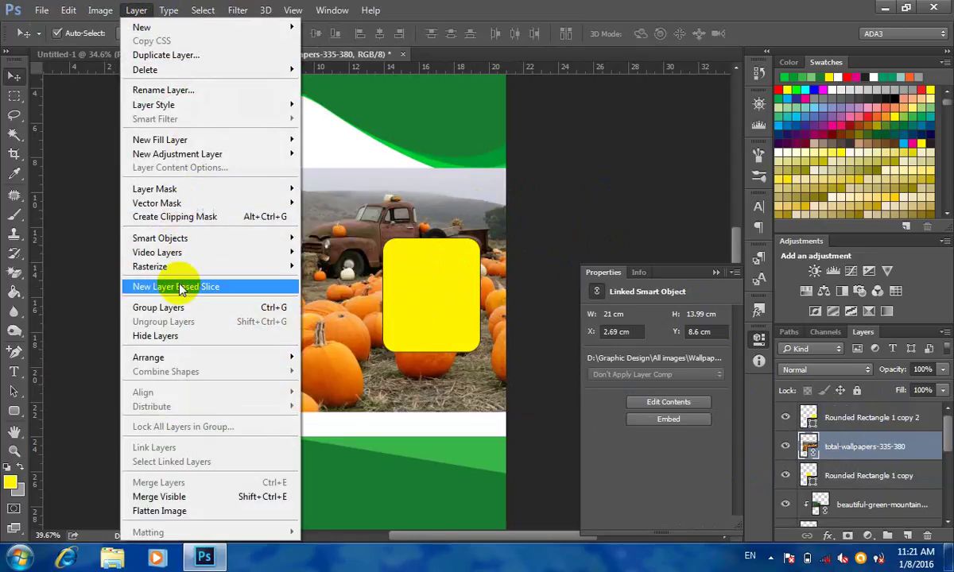
pyautogui.click(183, 216)
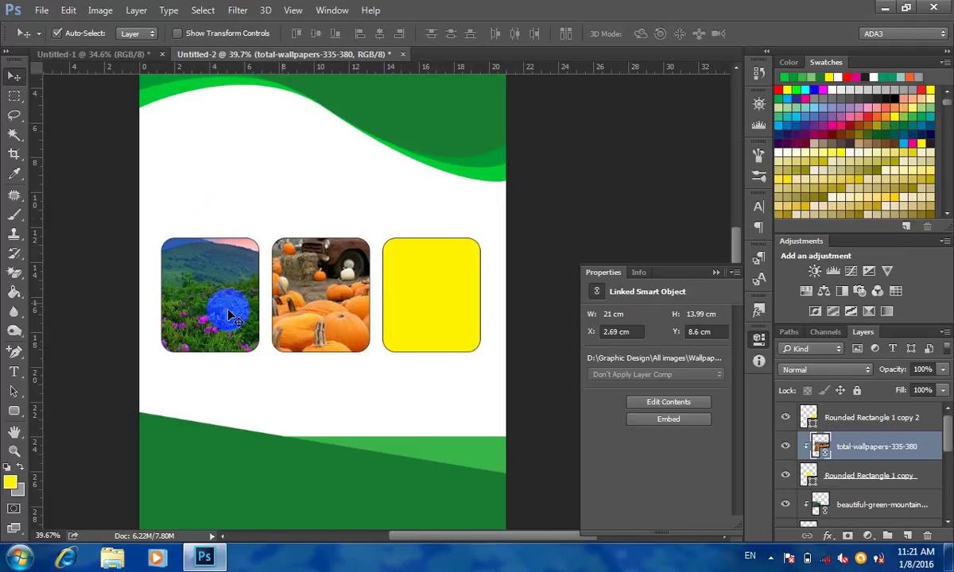
# - Scale the clipped pumpkin image to about 15.05% and position it so the truck and pumpkins fill the middle rounded rectangle
pyautogui.moveTo(293, 312); pyautogui.dragTo(309, 249)
pyautogui.hotkey('ctrl', 't')
pyautogui.moveTo(561, 117); pyautogui.dragTo(351, 267)
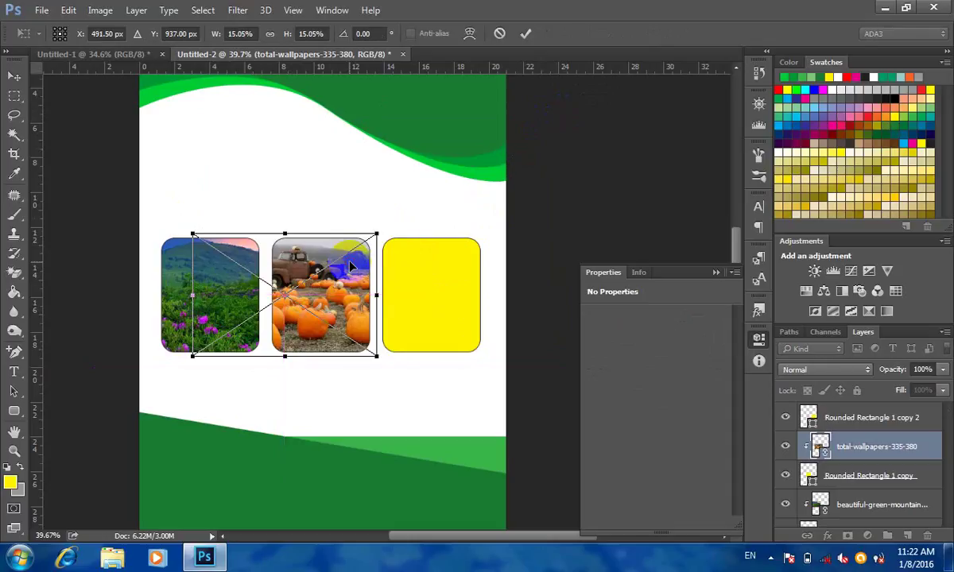
pyautogui.press('Return')
# - Place Nature-wallpaper (3).jpg as a linked image above the right rounded rectangle's layer, scaled to about 34% over the middle and right boxes
pyautogui.click(429, 299)
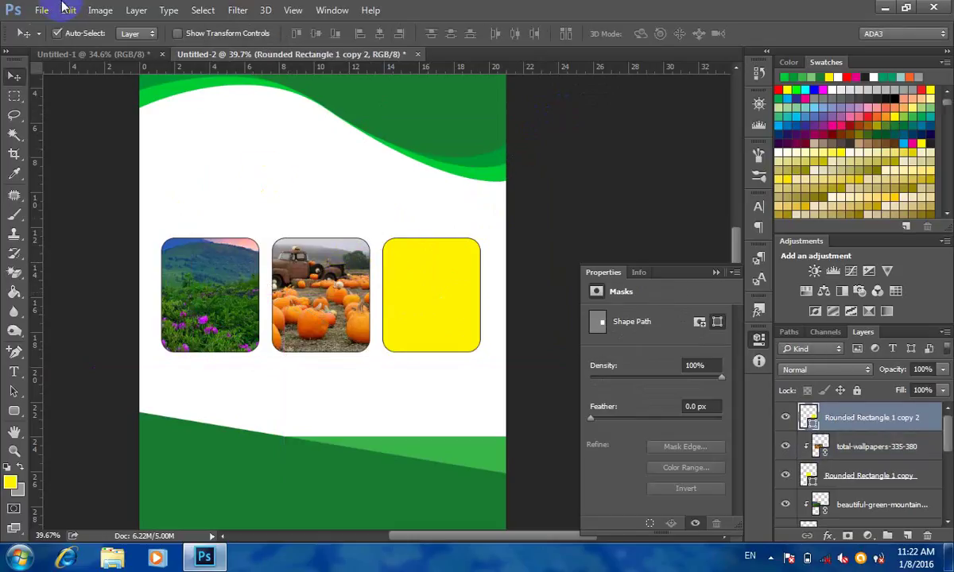
pyautogui.click(42, 9)
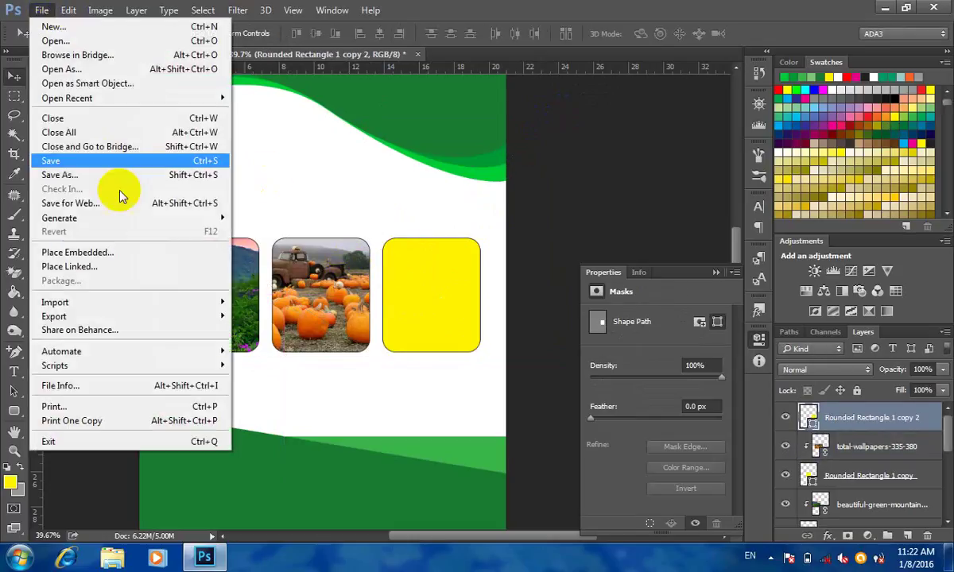
pyautogui.click(80, 266)
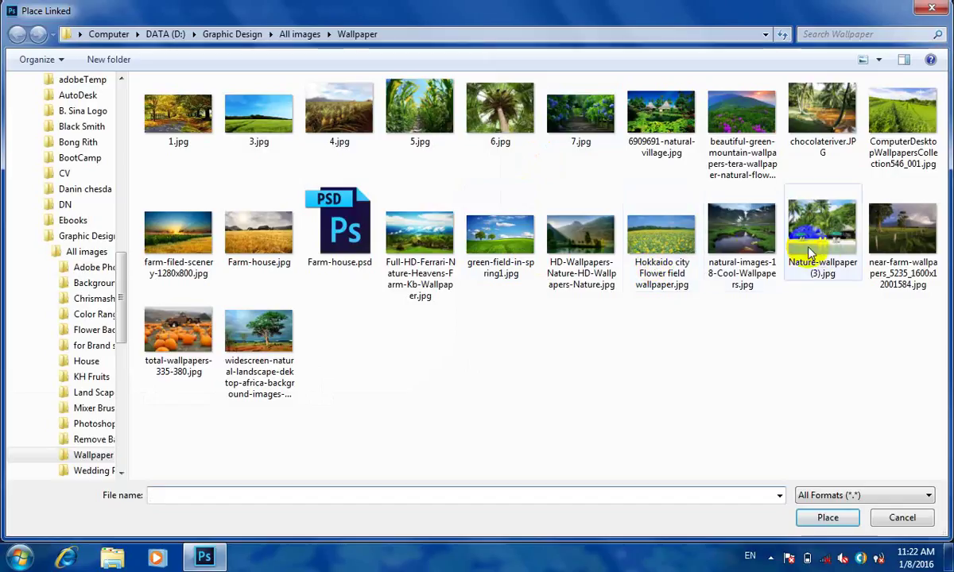
pyautogui.click(824, 249)
pyautogui.click(828, 518)
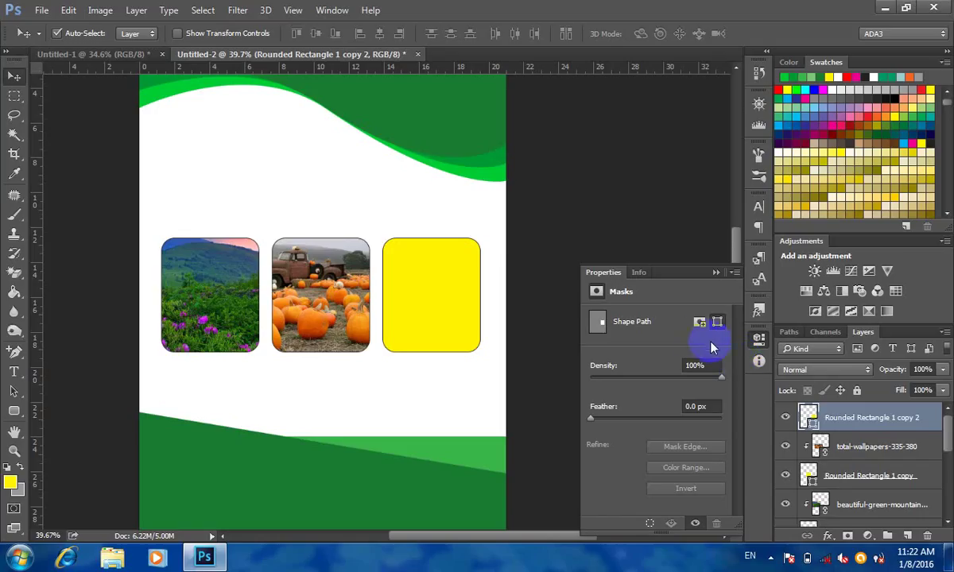
pyautogui.moveTo(494, 288); pyautogui.dragTo(502, 264)
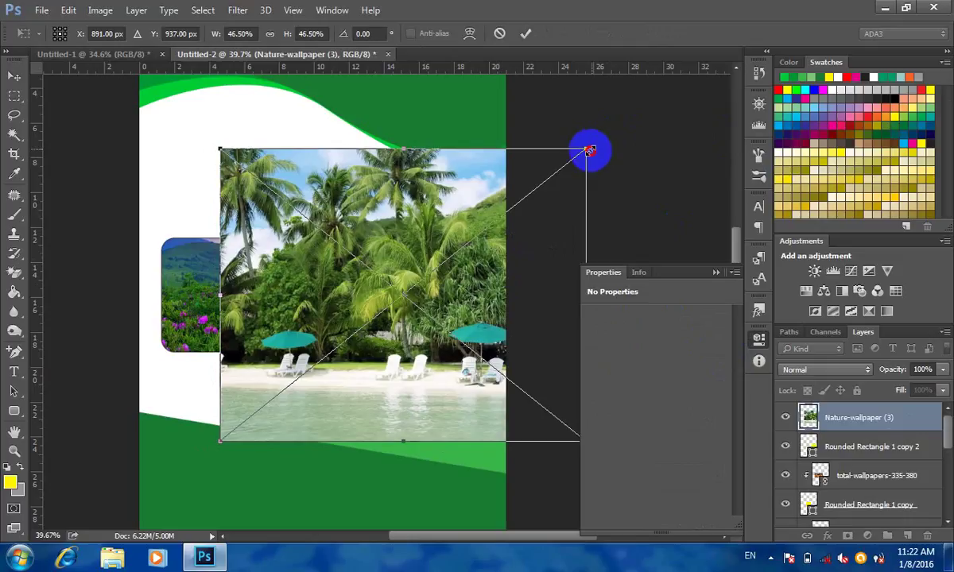
pyautogui.moveTo(587, 151); pyautogui.dragTo(502, 232)
pyautogui.moveTo(441, 287); pyautogui.dragTo(478, 280)
pyautogui.doubleClick(477, 280)
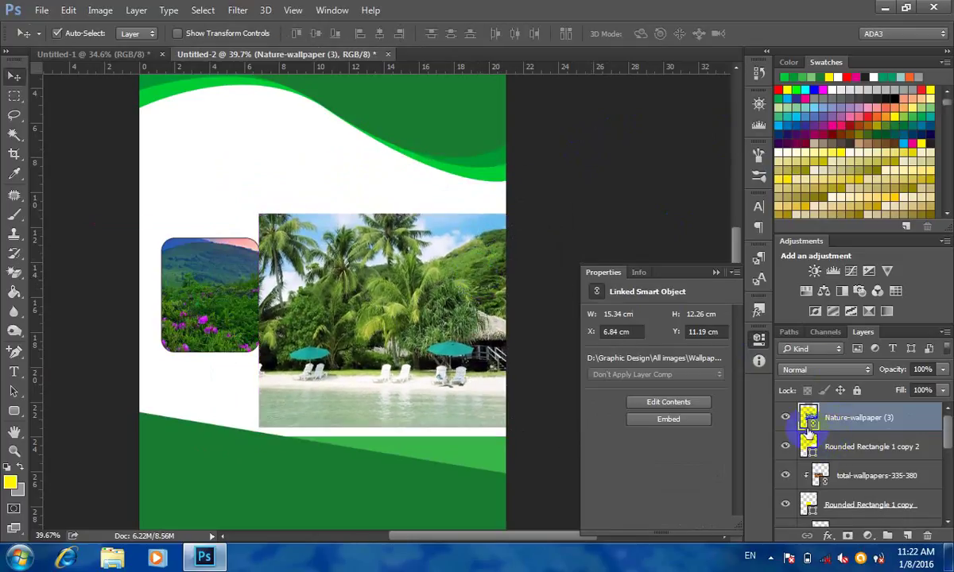
# - Check the box beneath the beach image by toggling the image's visibility, and clip the image to Rounded Rectangle 1 copy 2
pyautogui.click(786, 416)
pyautogui.click(853, 449)
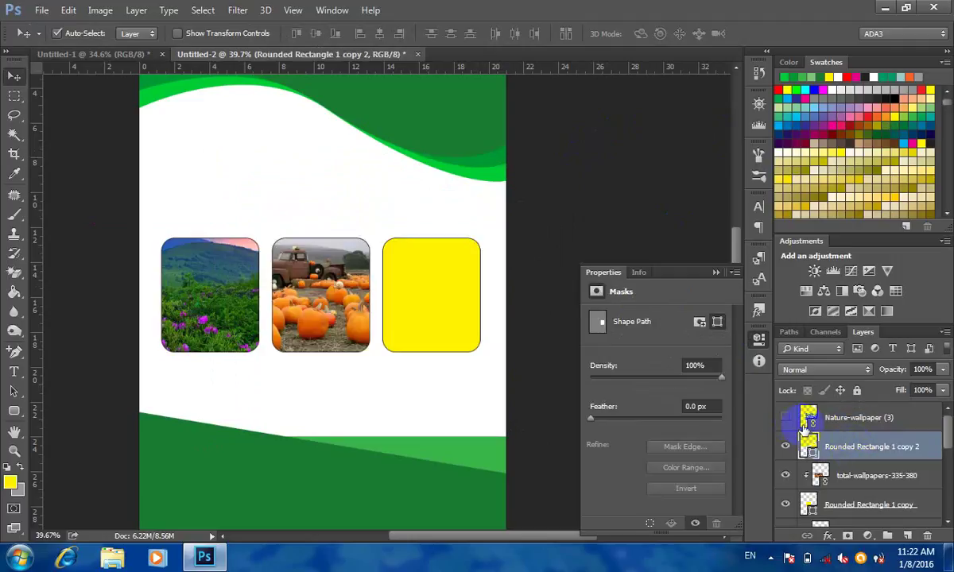
pyautogui.click(785, 417)
pyautogui.click(853, 420)
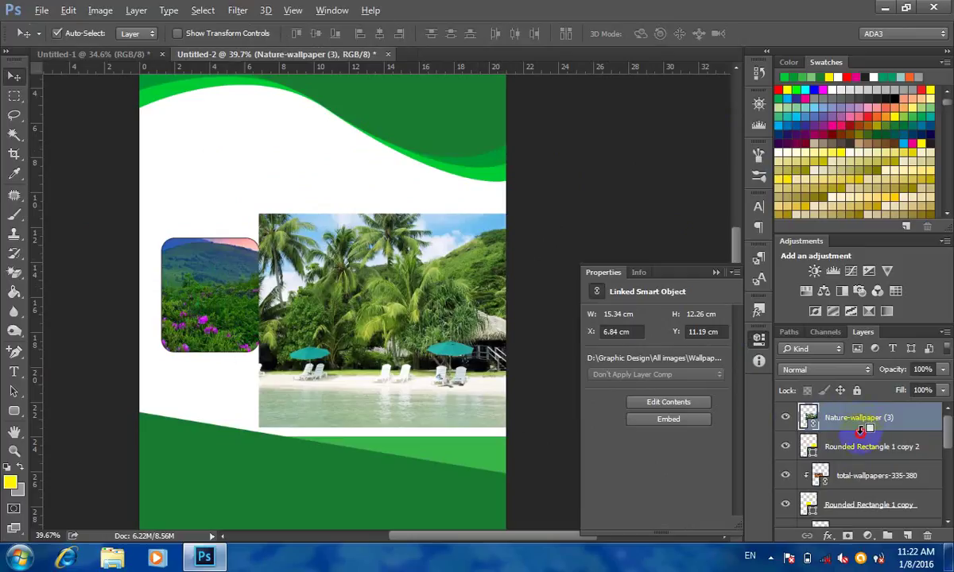
pyautogui.keyDown('alt'); pyautogui.click(860, 430); pyautogui.keyUp('alt')
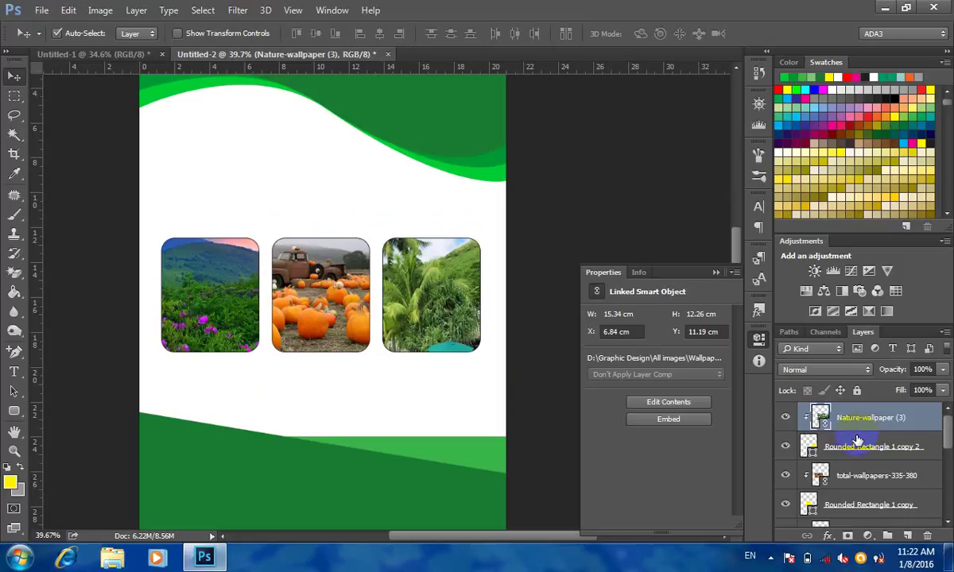
# - Scale the clipped beach image to about 9.5 × 7.6 cm so palms, umbrella and water fill the right rounded rectangle
pyautogui.hotkey('ctrl', 't')
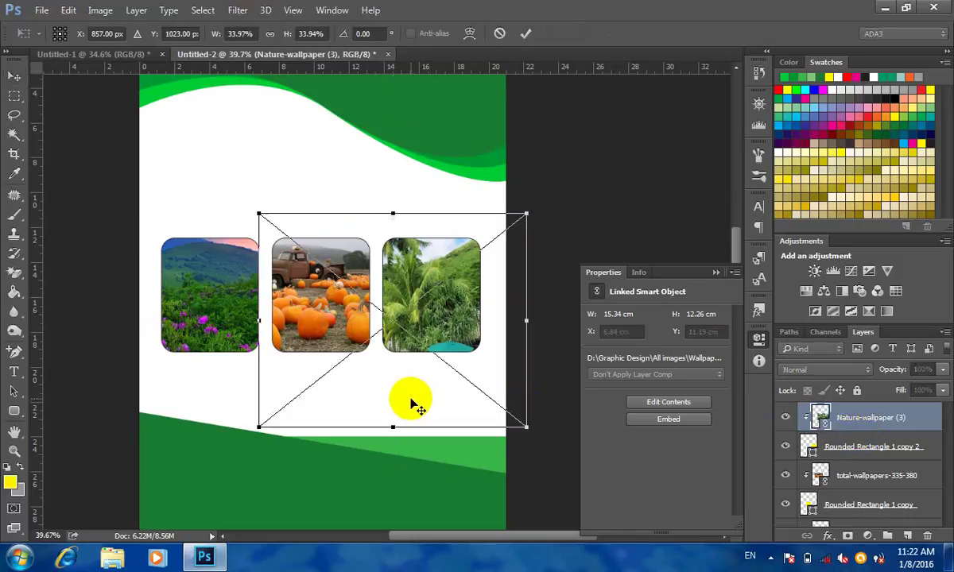
pyautogui.click(205, 433)
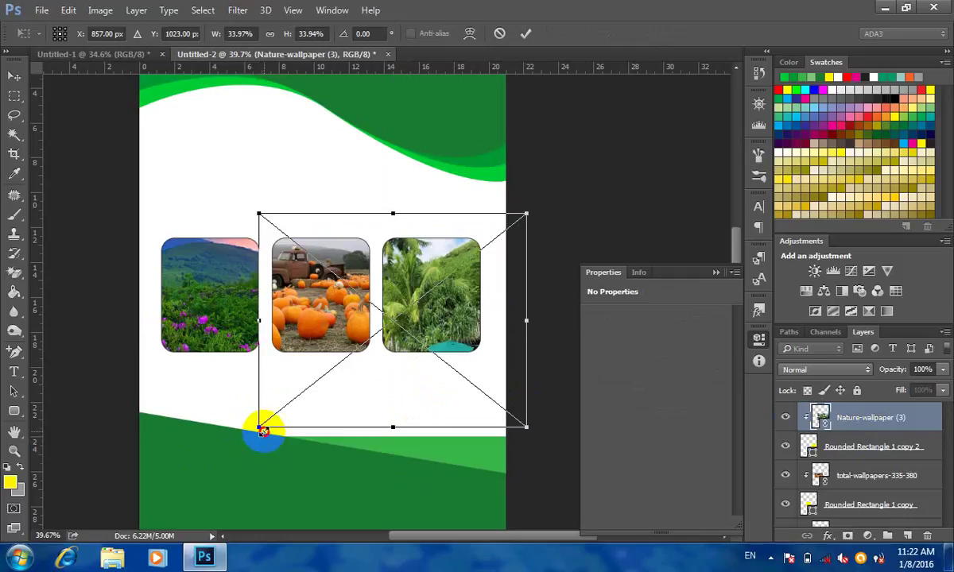
pyautogui.moveTo(262, 430); pyautogui.dragTo(340, 362)
pyautogui.click(436, 310)
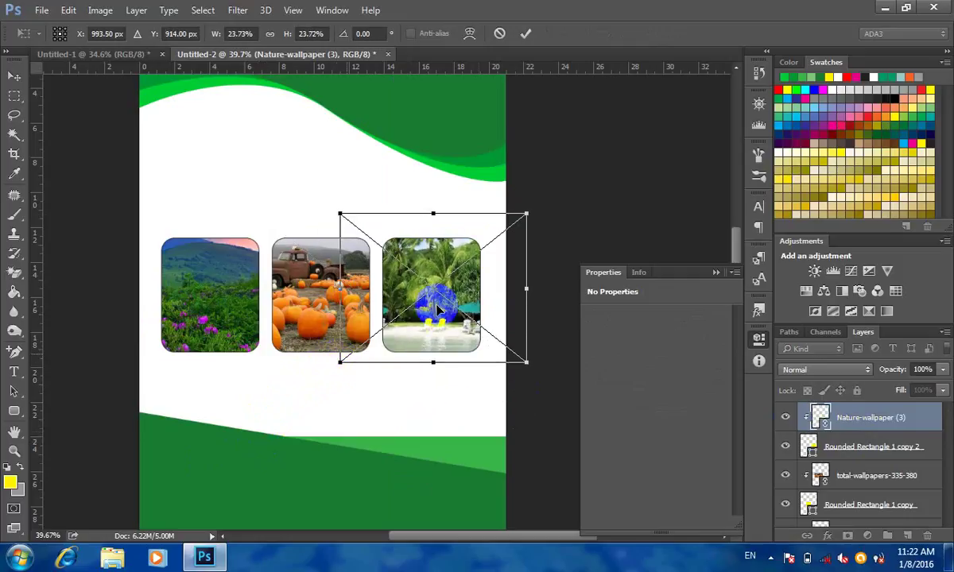
pyautogui.moveTo(522, 218); pyautogui.dragTo(505, 241)
pyautogui.press('Return')
pyautogui.hotkey('ctrl', '-')
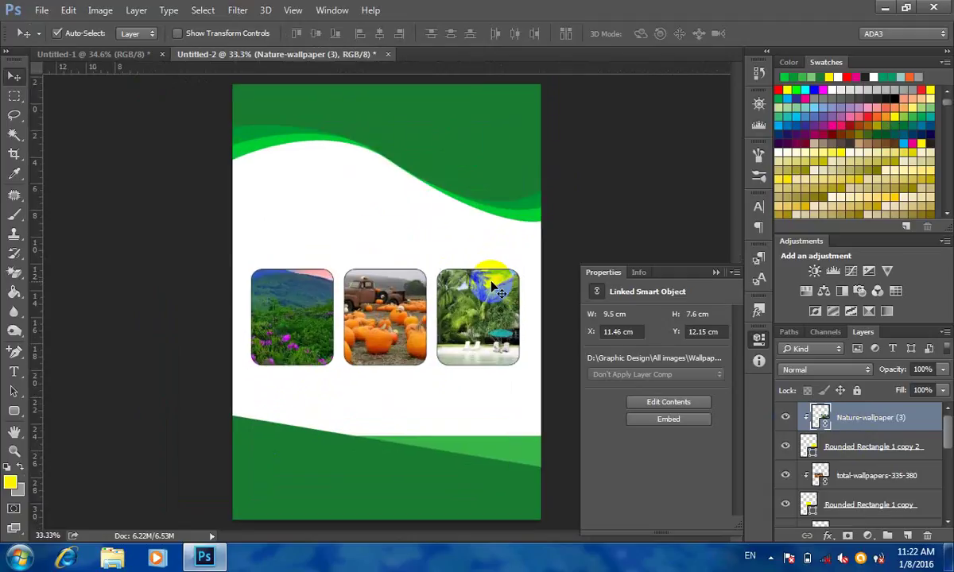
pyautogui.scroll(2, 493, 288)
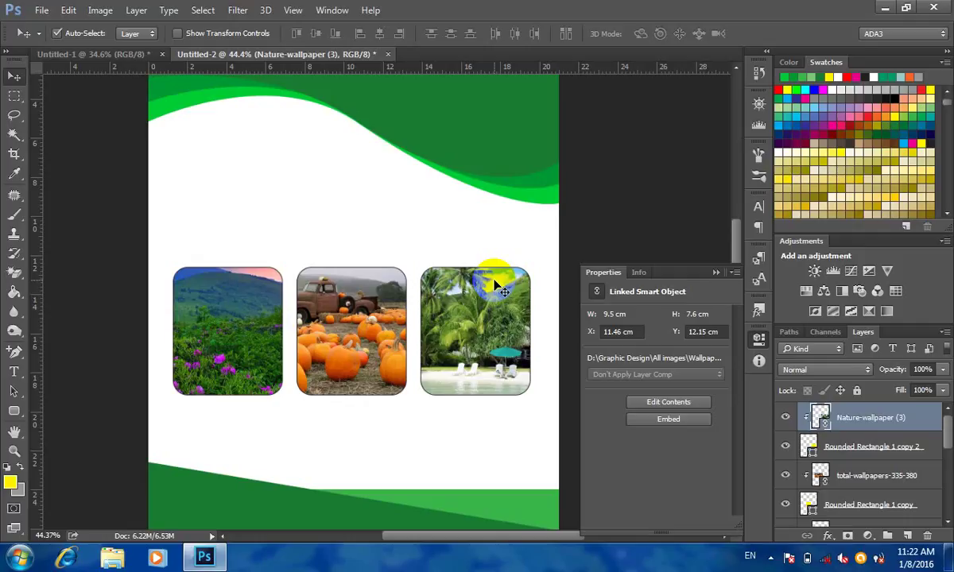
# - Start opening another image and browse to the SL Video folder on drive D
pyautogui.click(40, 11)
pyautogui.click(54, 41)
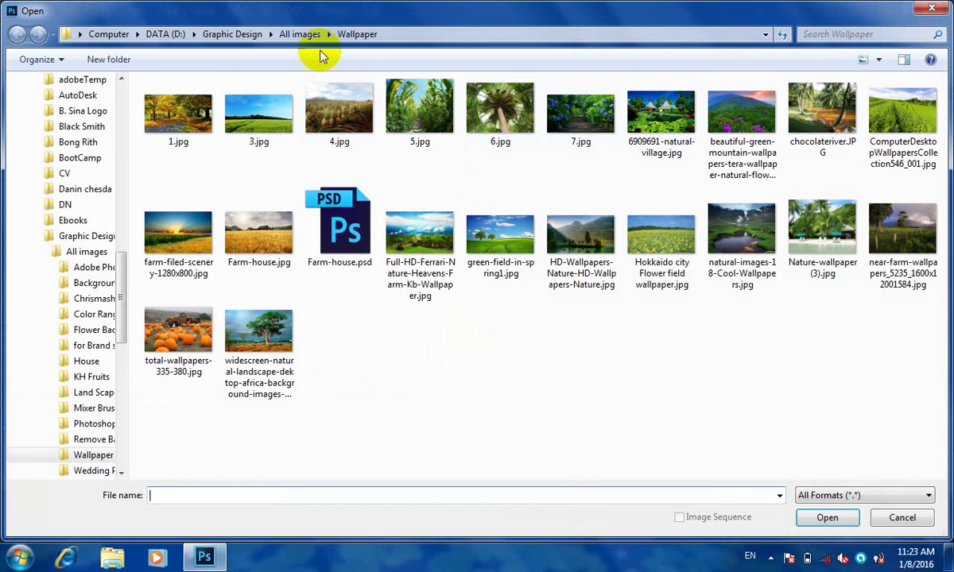
pyautogui.click(301, 34)
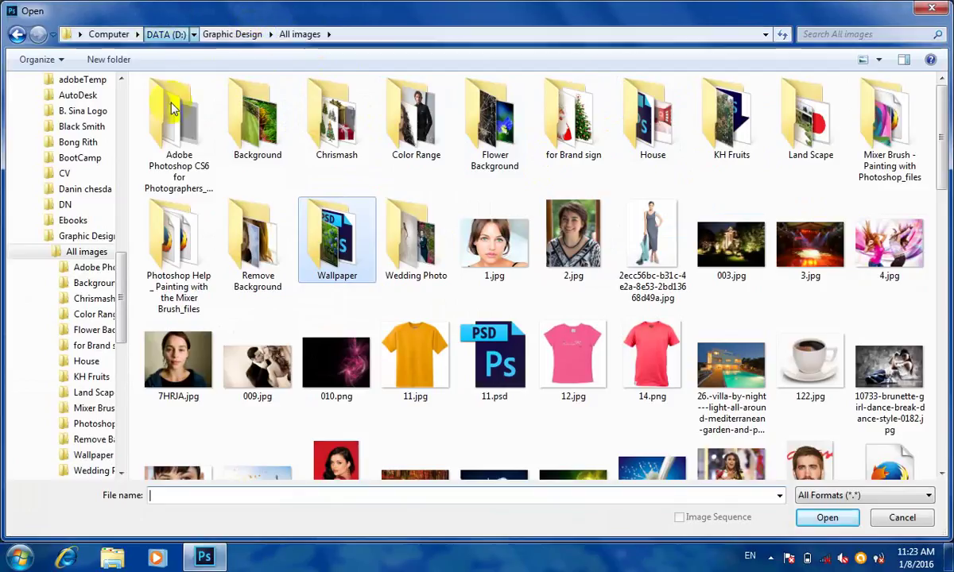
pyautogui.click(159, 34)
pyautogui.scroll(-4, 216, 335)
pyautogui.doubleClick(236, 267)
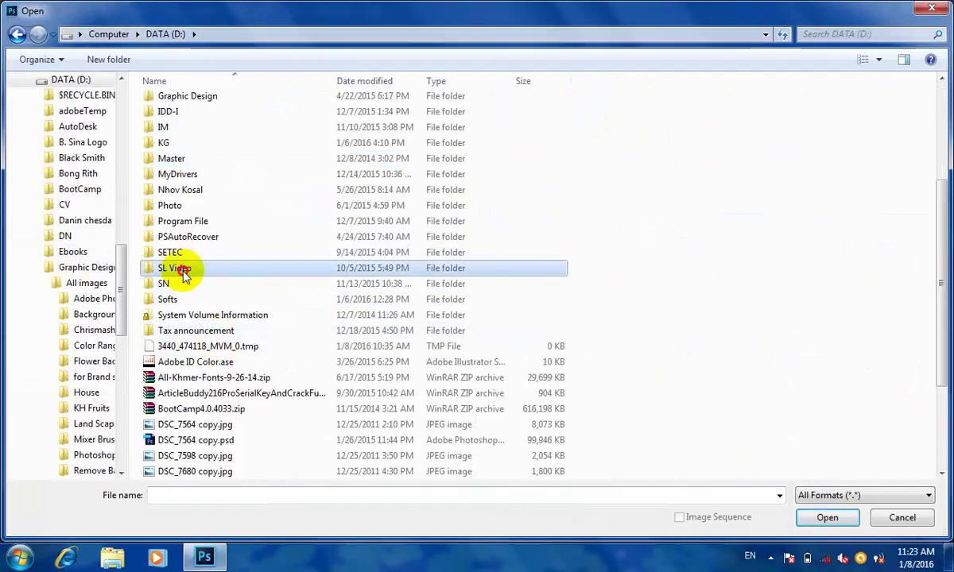
pyautogui.doubleClick(184, 119)
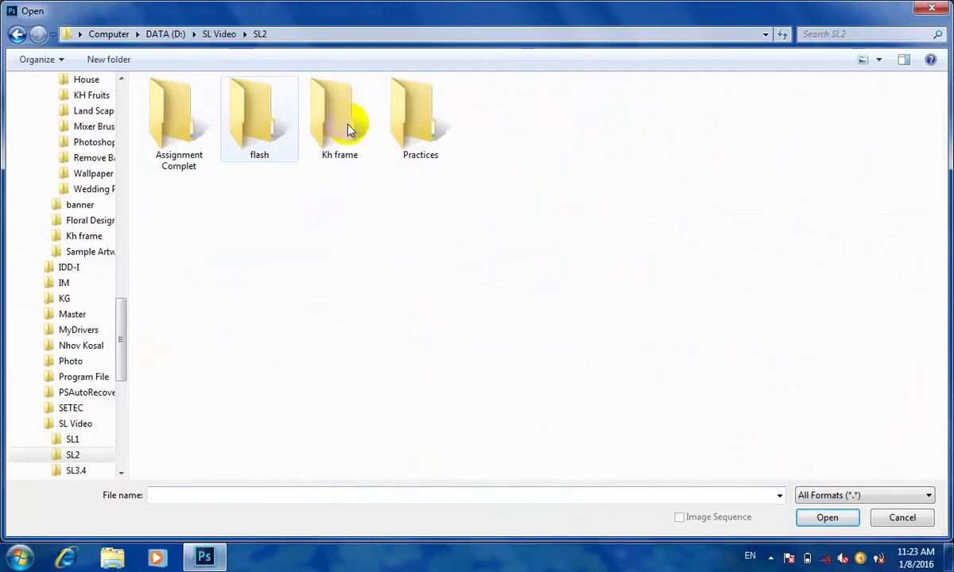
pyautogui.doubleClick(180, 127)
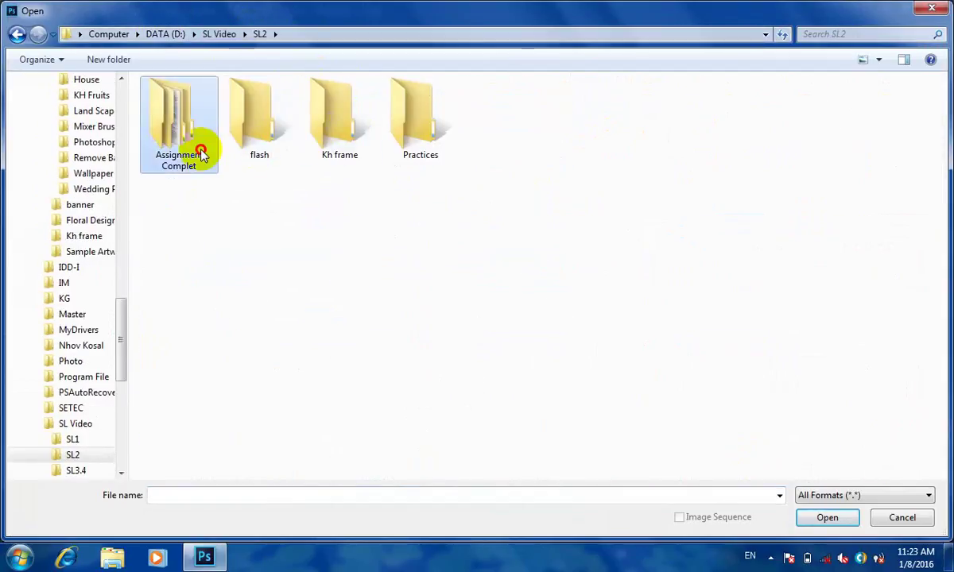
pyautogui.click(17, 35)
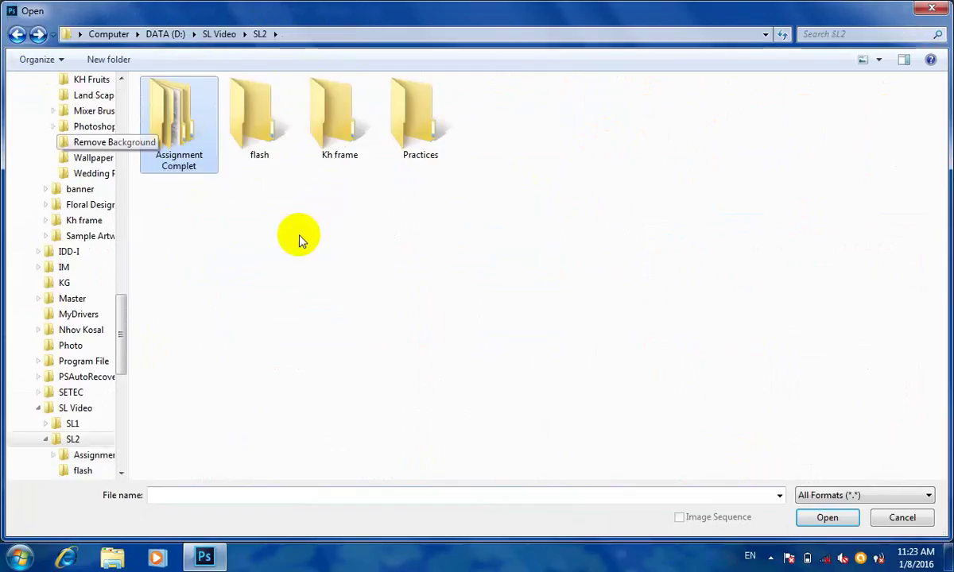
pyautogui.click(17, 35)
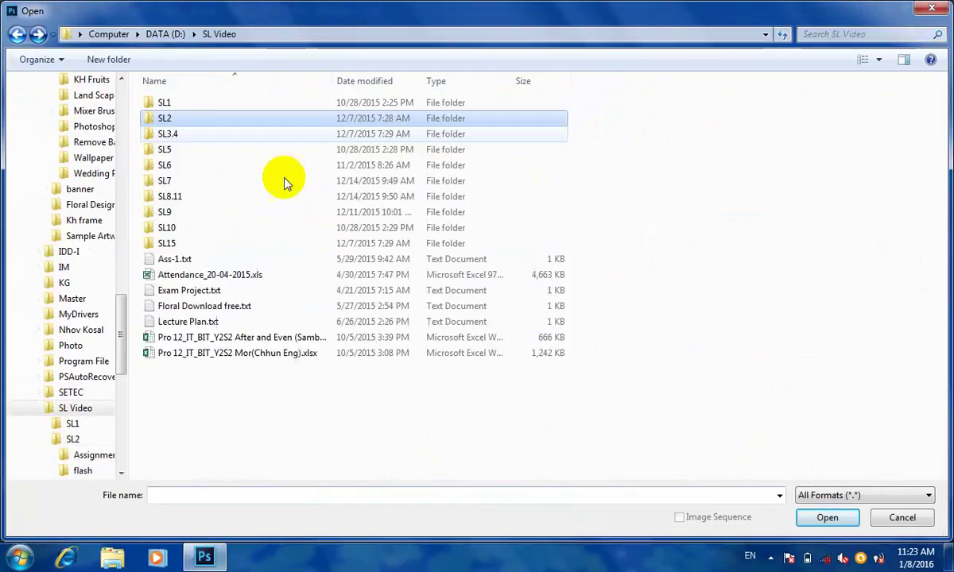
# - Open Music-Dancers-Girl-Dance.jpg from the SL3.4\IM-Assignment-2 folder and collapse the floating Properties panel
pyautogui.click(181, 137)
pyautogui.doubleClick(181, 137)
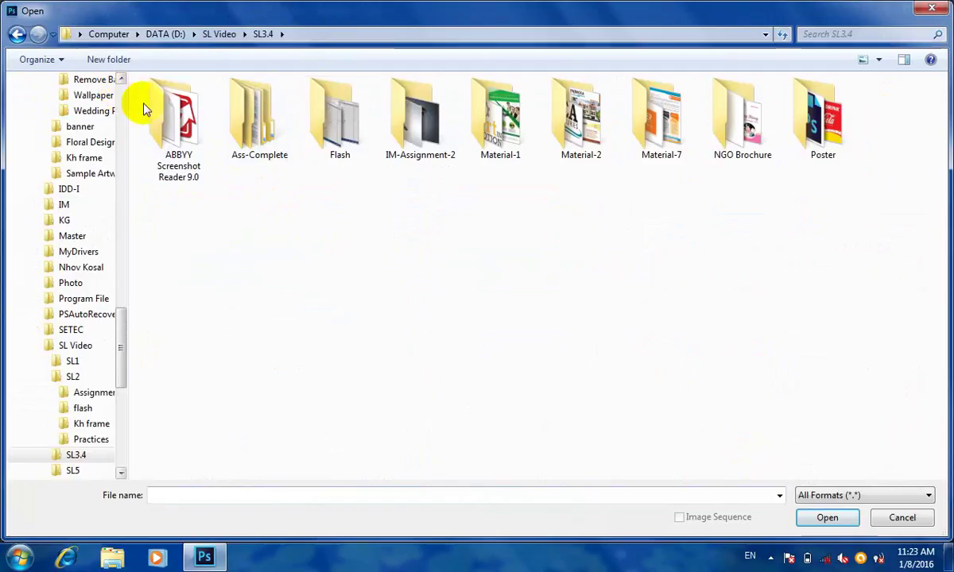
pyautogui.doubleClick(425, 127)
pyautogui.click(203, 140)
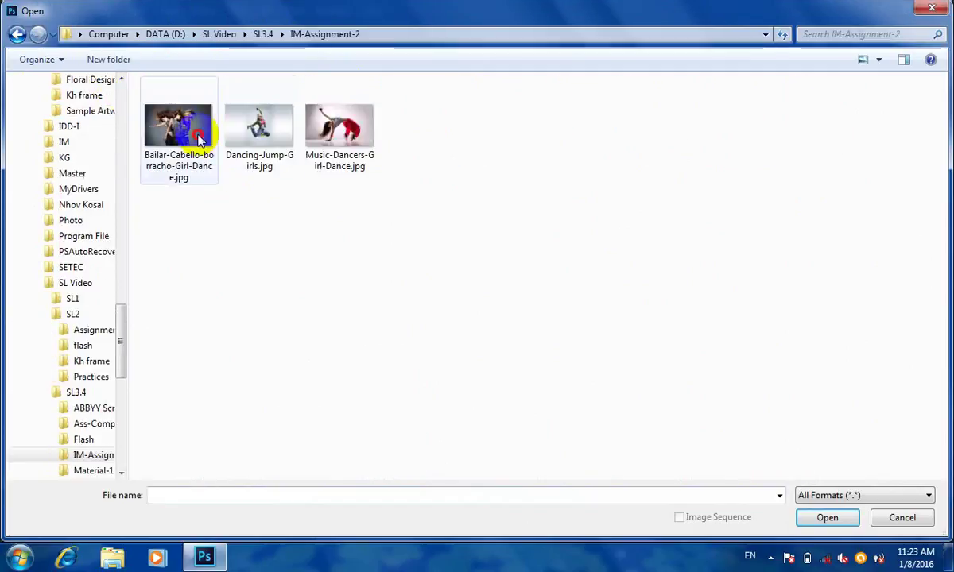
pyautogui.click(324, 156)
pyautogui.doubleClick(362, 128)
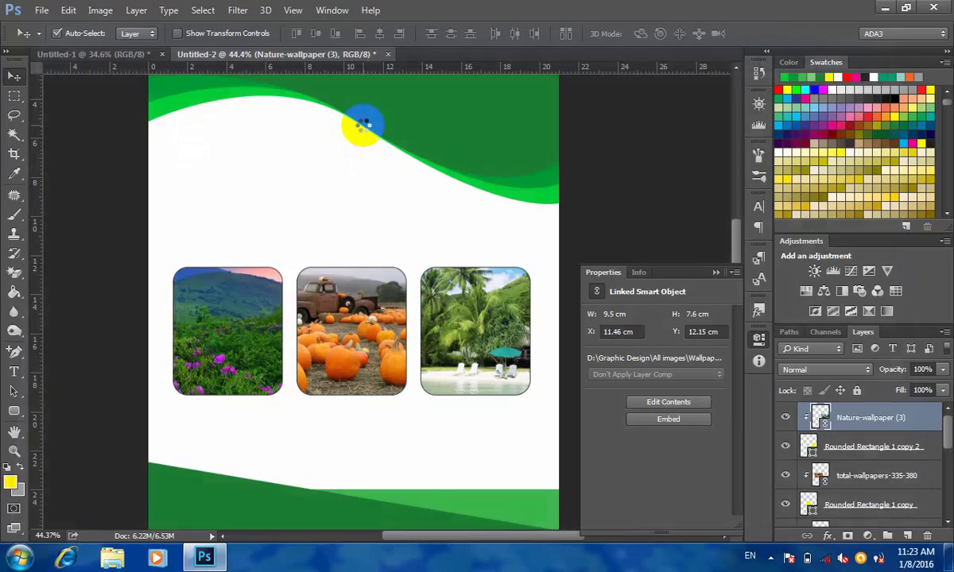
pyautogui.click(713, 273)
pyautogui.scroll(2, 429, 278)
pyautogui.scroll(-3, 409, 286)
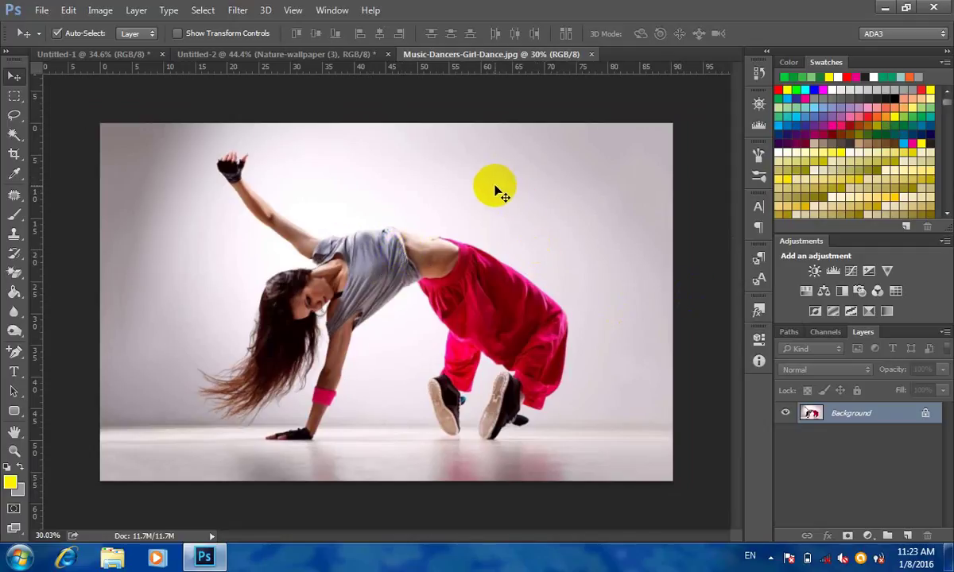
# - Display the dancer photo's Red channel alone and invert it
pyautogui.click(824, 332)
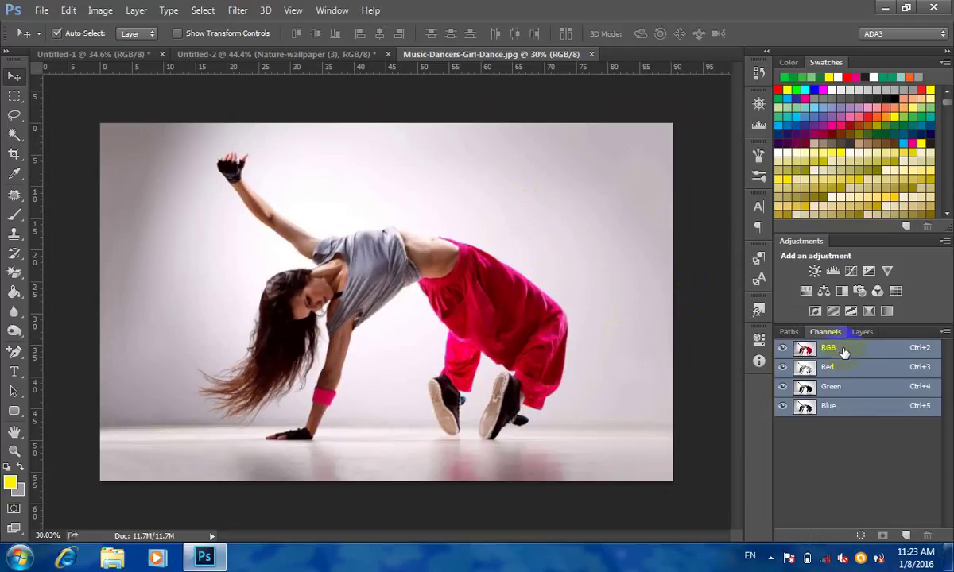
pyautogui.click(842, 368)
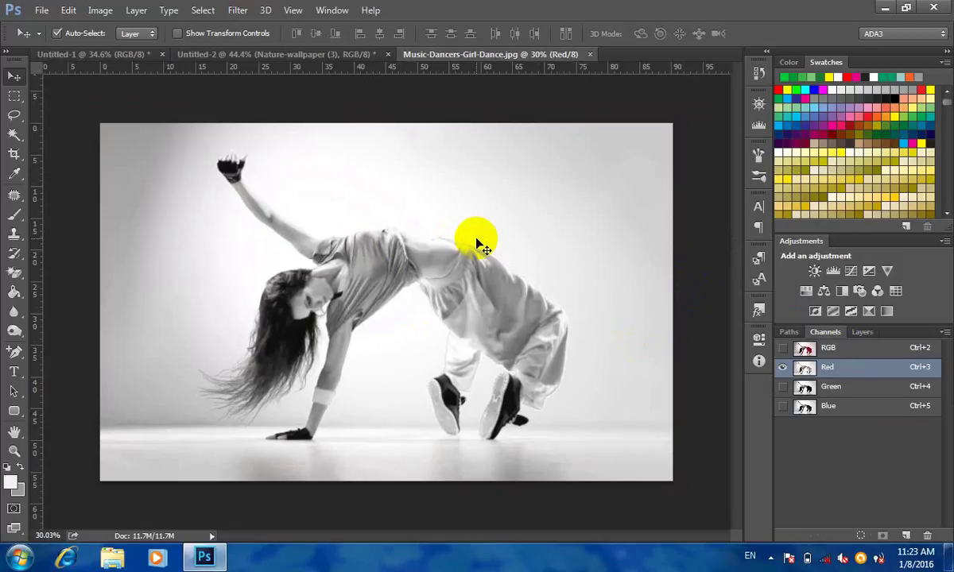
pyautogui.click(104, 13)
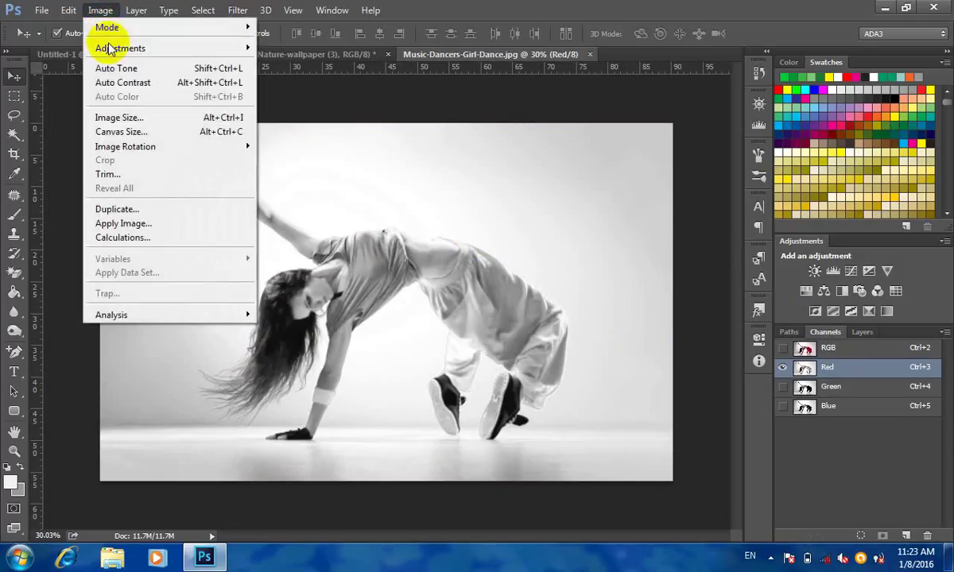
pyautogui.moveTo(111, 51)
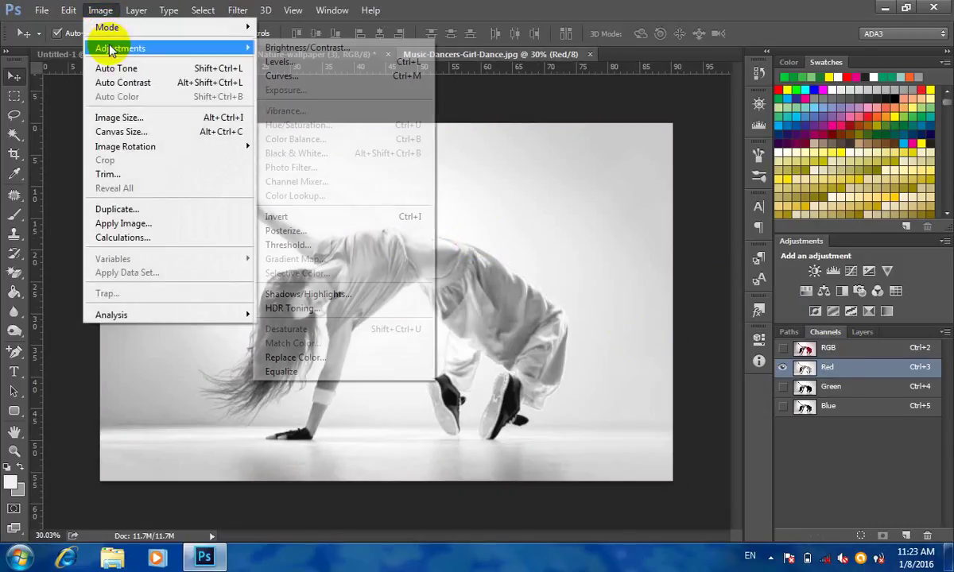
pyautogui.click(336, 220)
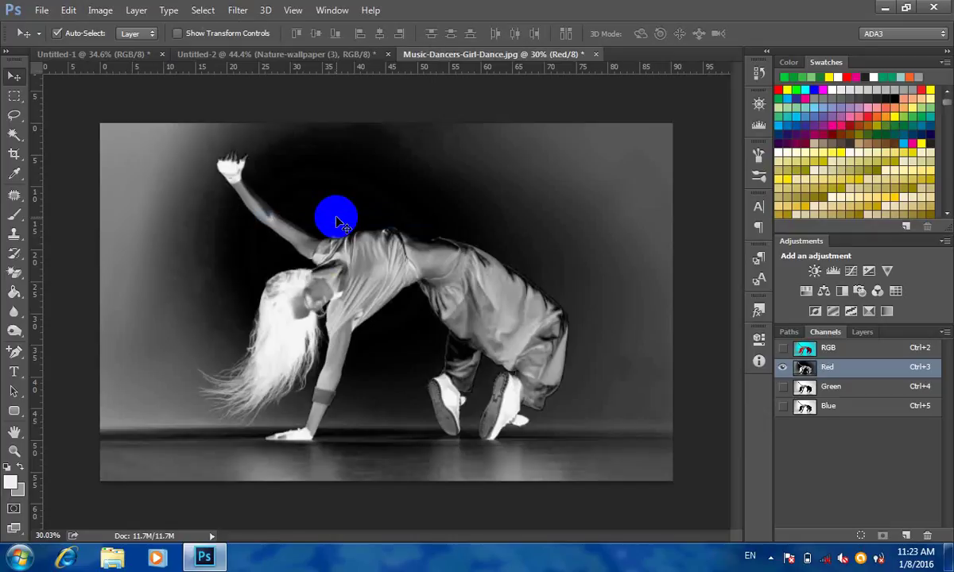
pyautogui.click(248, 364)
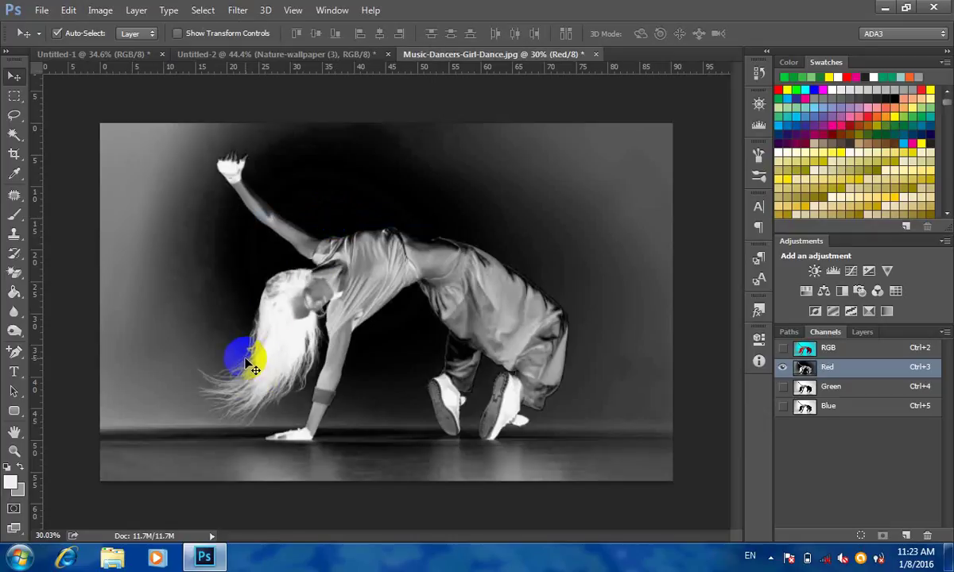
# - Invert the Red channel a second time to restore its original tones
pyautogui.click(100, 10)
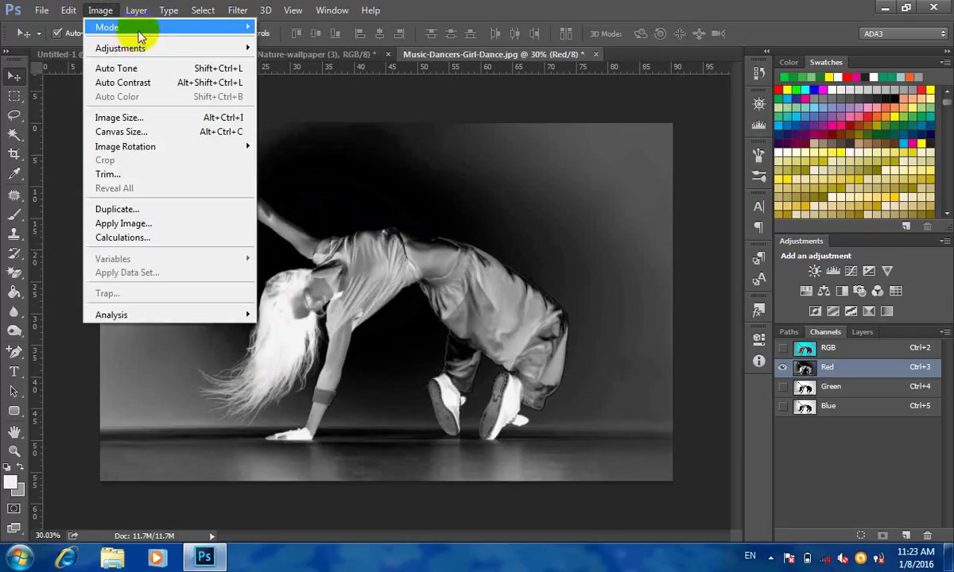
pyautogui.moveTo(190, 56)
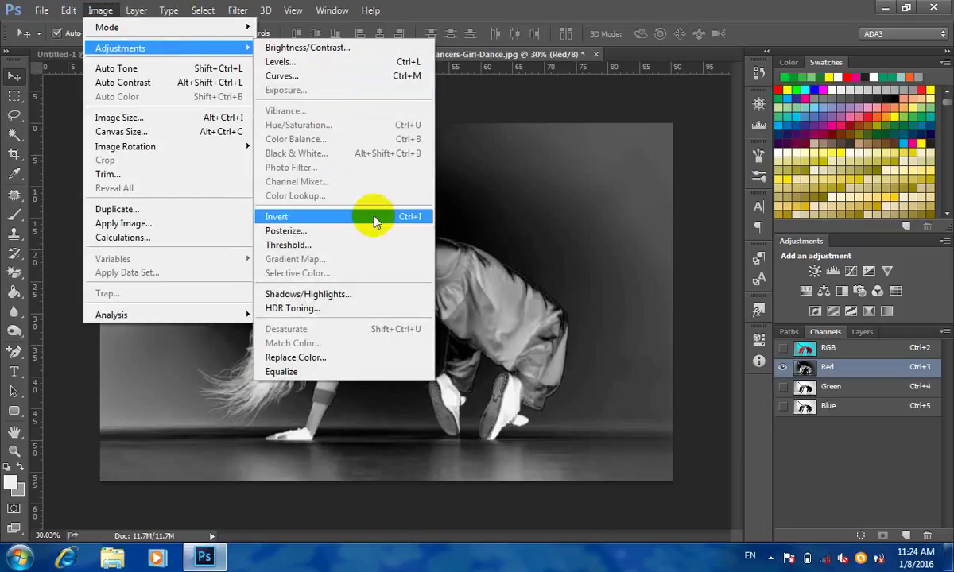
pyautogui.click(376, 219)
# - Display the dancer photo's Green channel alone and invert it
pyautogui.click(850, 390)
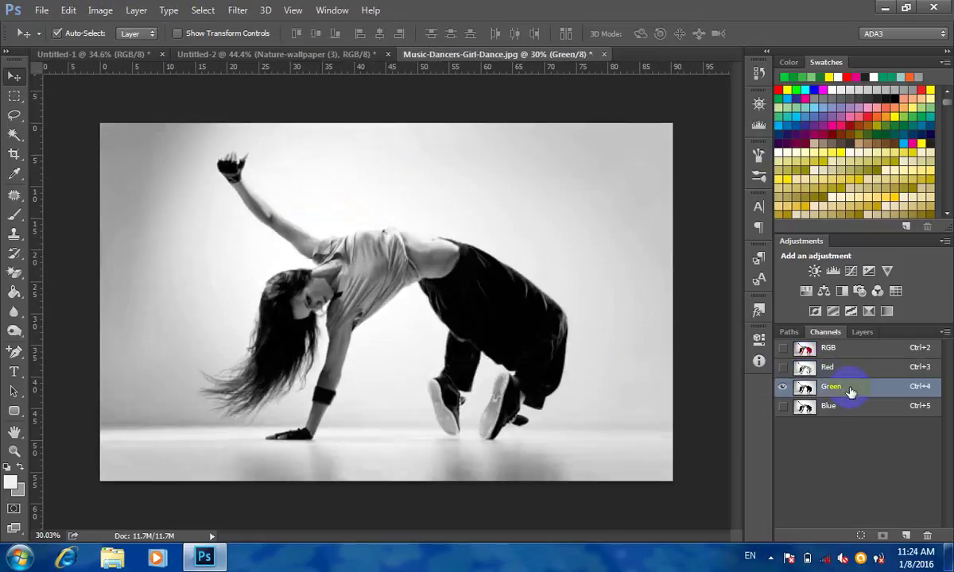
pyautogui.hotkey('ctrl', 'i')
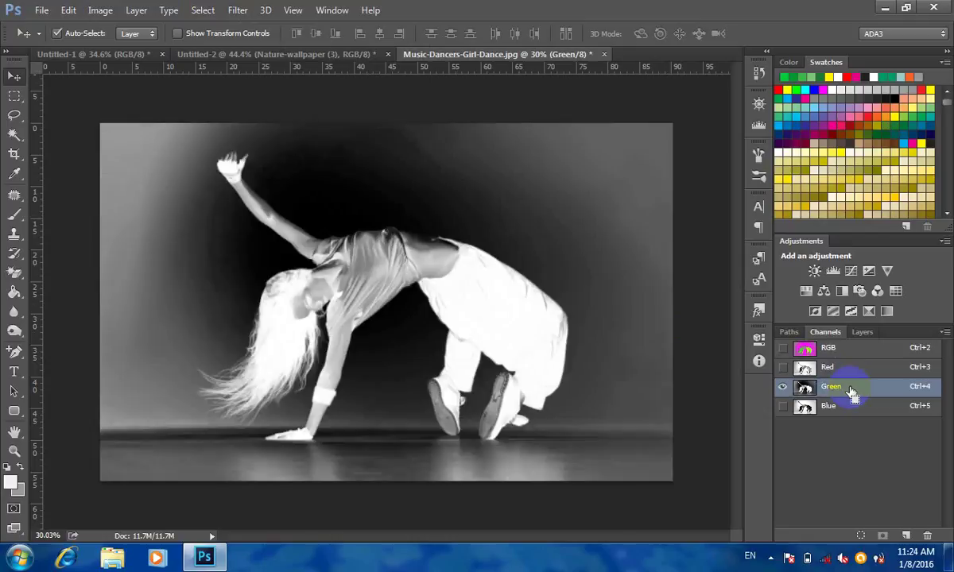
# - Undo the Green channel's inversion, and try inverting the Blue channel alone before reverting it
pyautogui.hotkey('ctrl', 'z')
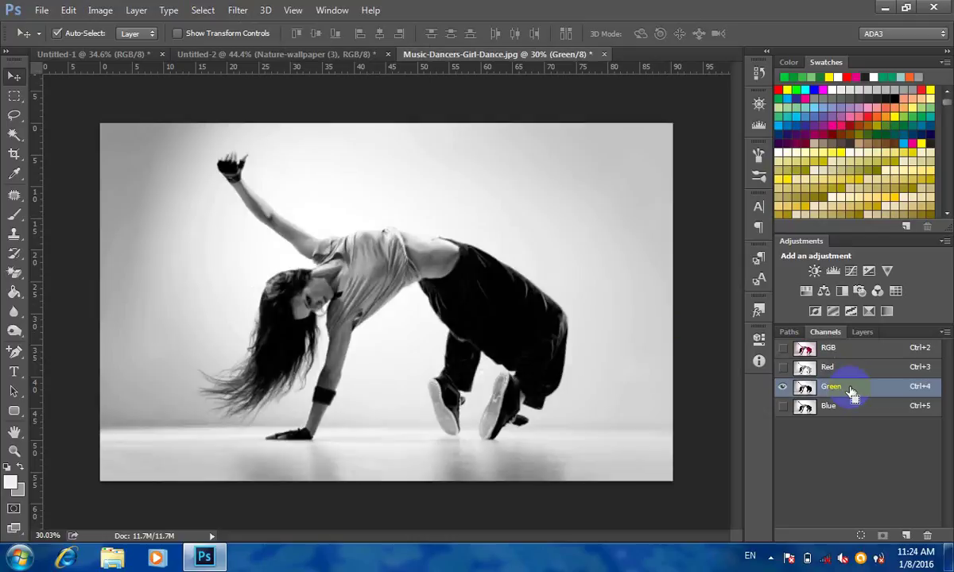
pyautogui.click(843, 408)
pyautogui.hotkey('ctrl', 'i')
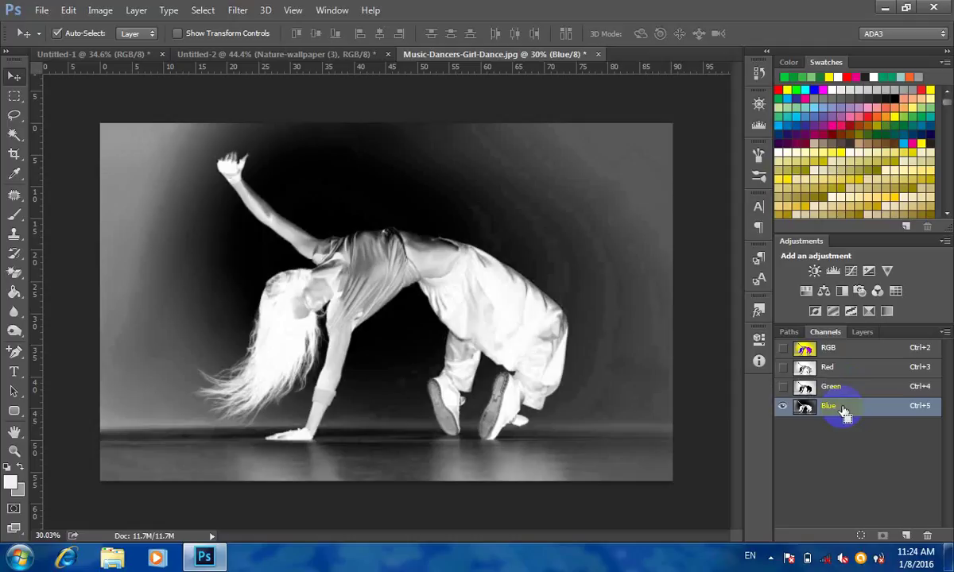
pyautogui.hotkey('ctrl', 'z')
# - Try inverting the Green and Red channels one at a time, undoing each inversion
pyautogui.click(842, 390)
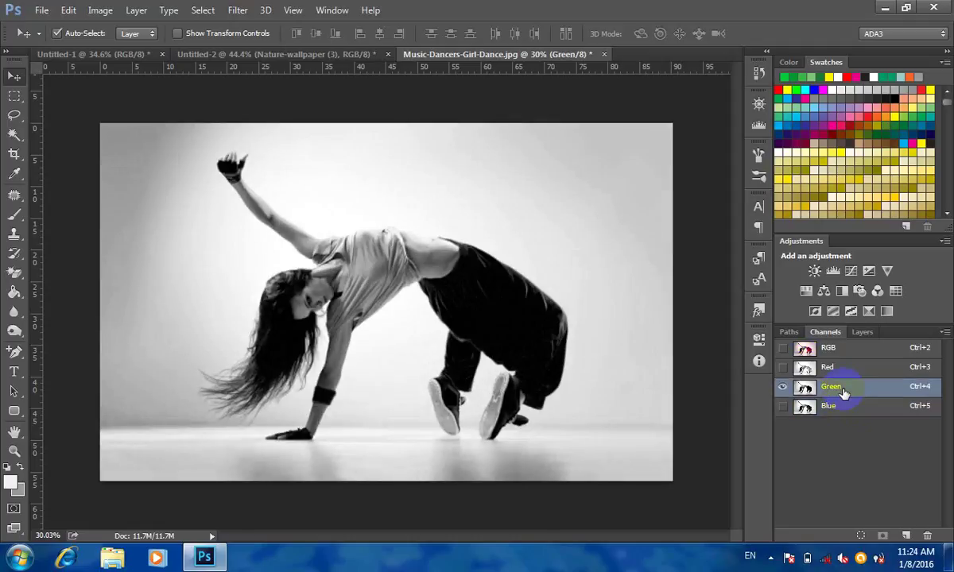
pyautogui.hotkey('ctrl', 'i')
pyautogui.hotkey('ctrl', 'z')
pyautogui.click(845, 372)
pyautogui.hotkey('ctrl', 'i')
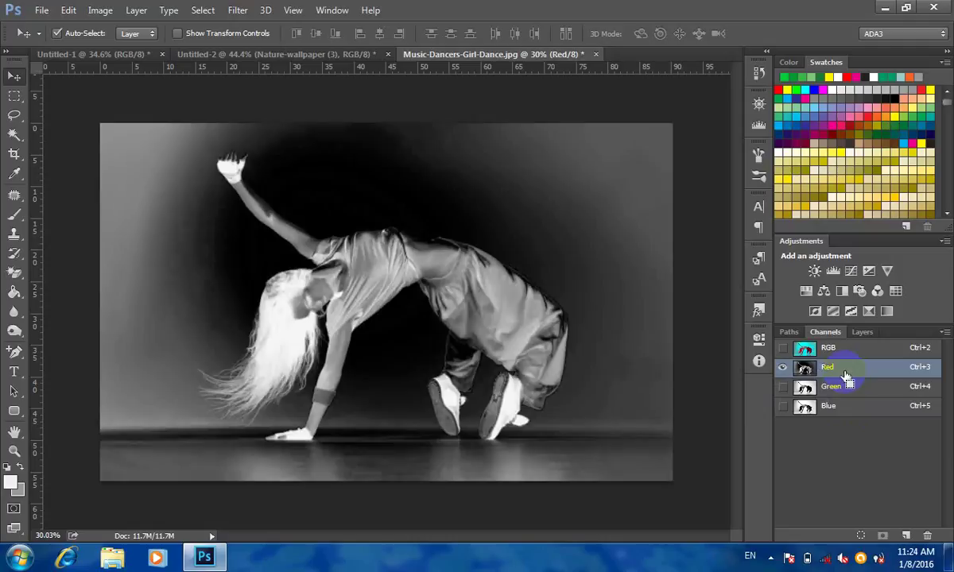
pyautogui.hotkey('ctrl', 'z')
# - Duplicate the dancer photo's Green channel and invert the duplicate
pyautogui.click(852, 389)
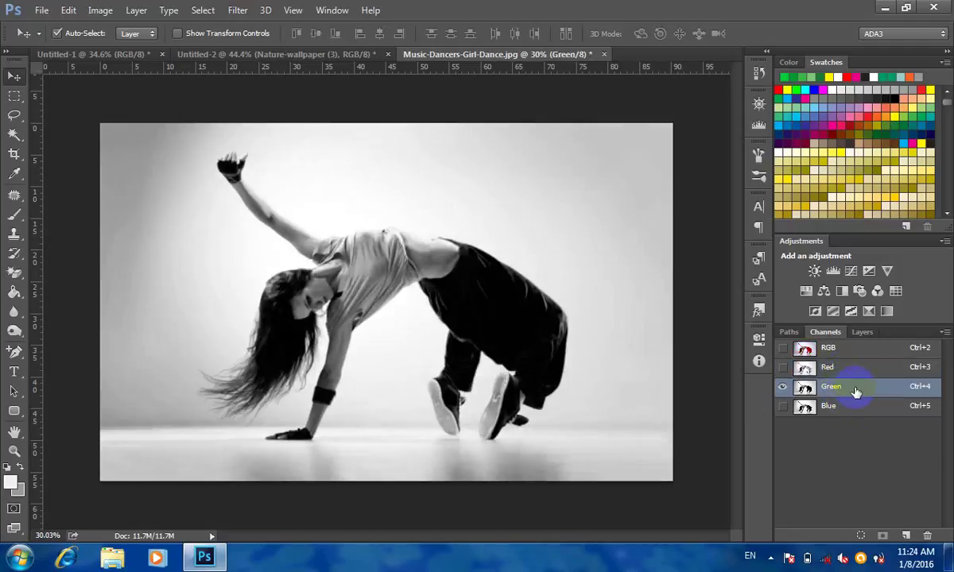
pyautogui.moveTo(856, 391); pyautogui.dragTo(905, 535)
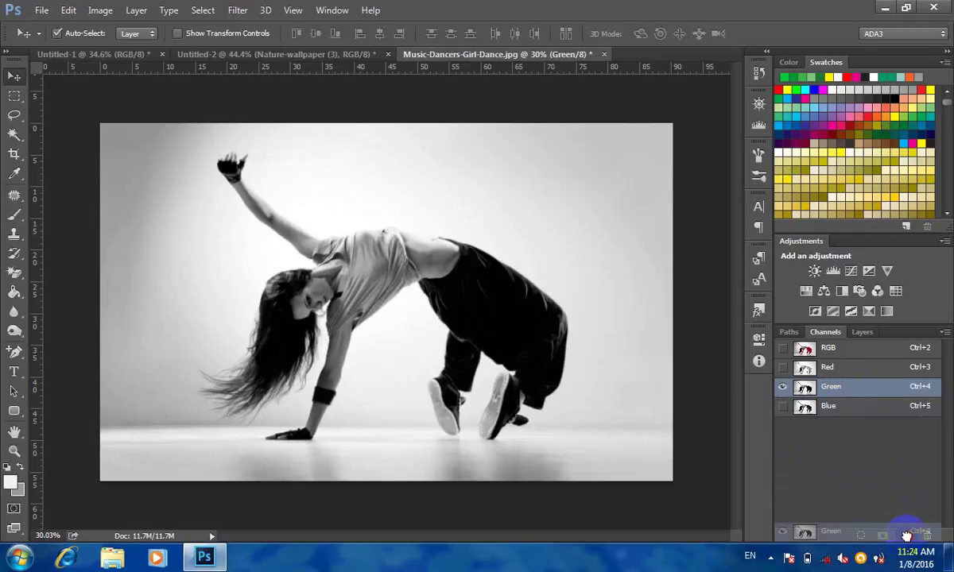
pyautogui.moveTo(909, 540); pyautogui.dragTo(907, 538)
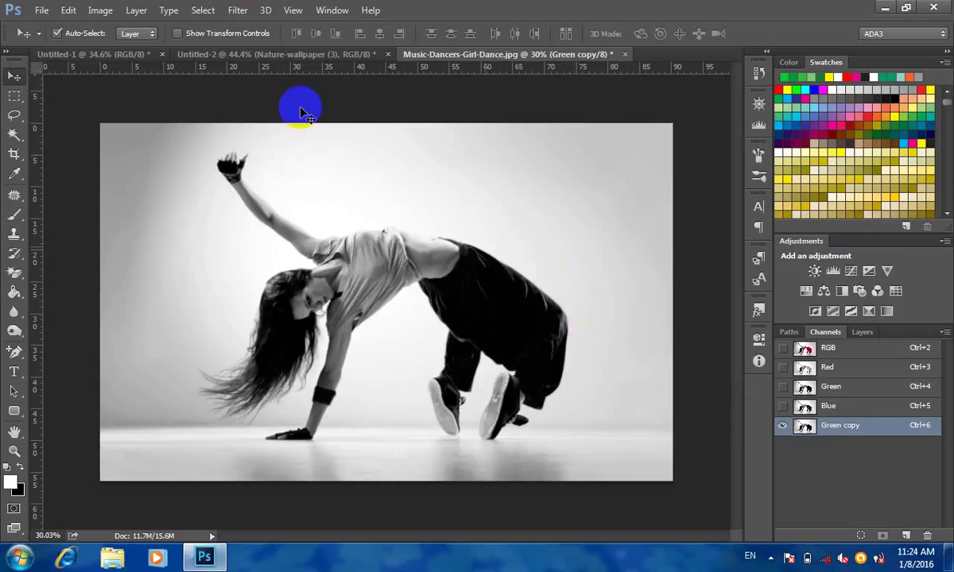
pyautogui.click(100, 10)
pyautogui.moveTo(172, 55)
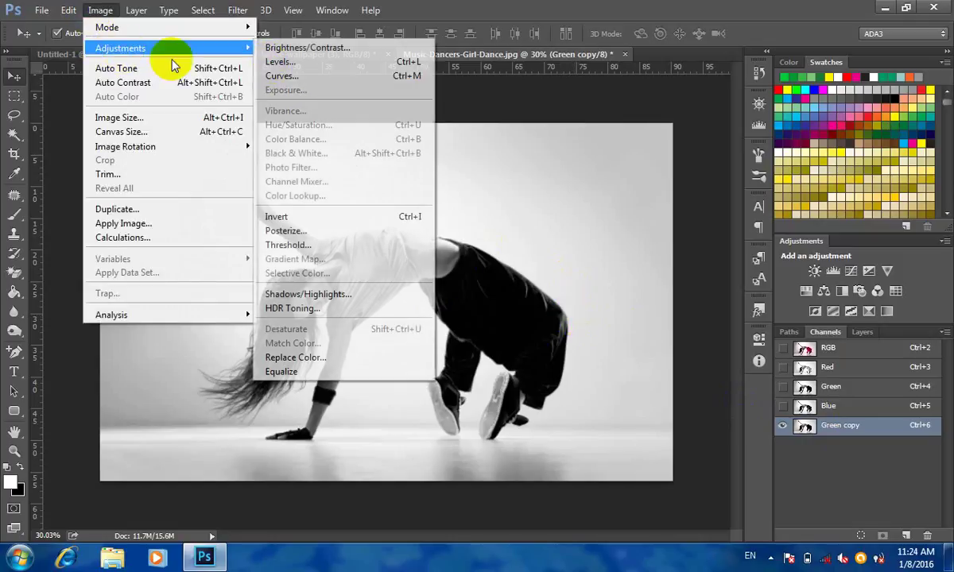
pyautogui.click(333, 218)
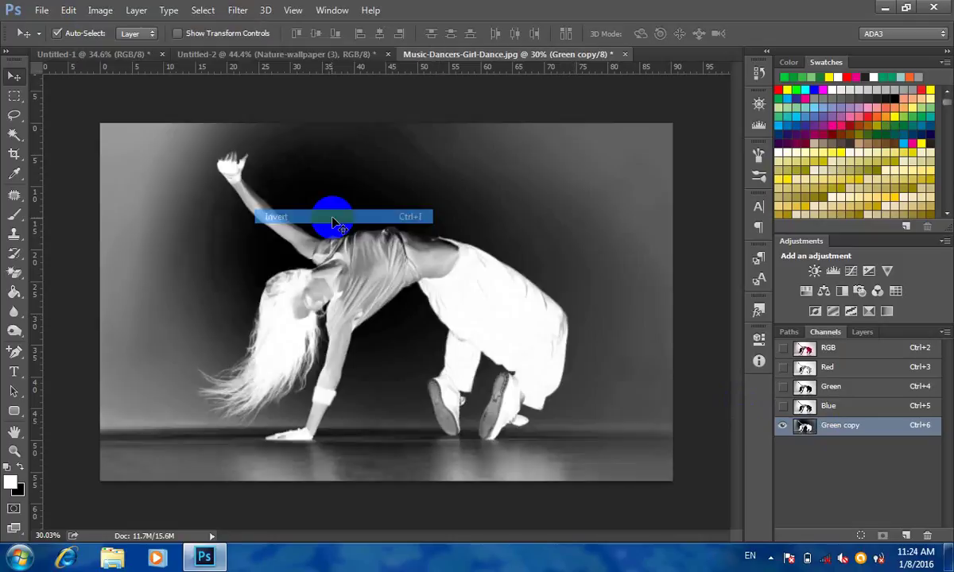
# - Set up the Dodge tool for Highlights at 50% exposure with a soft 117 px brush
pyautogui.scroll(5, 437, 303)
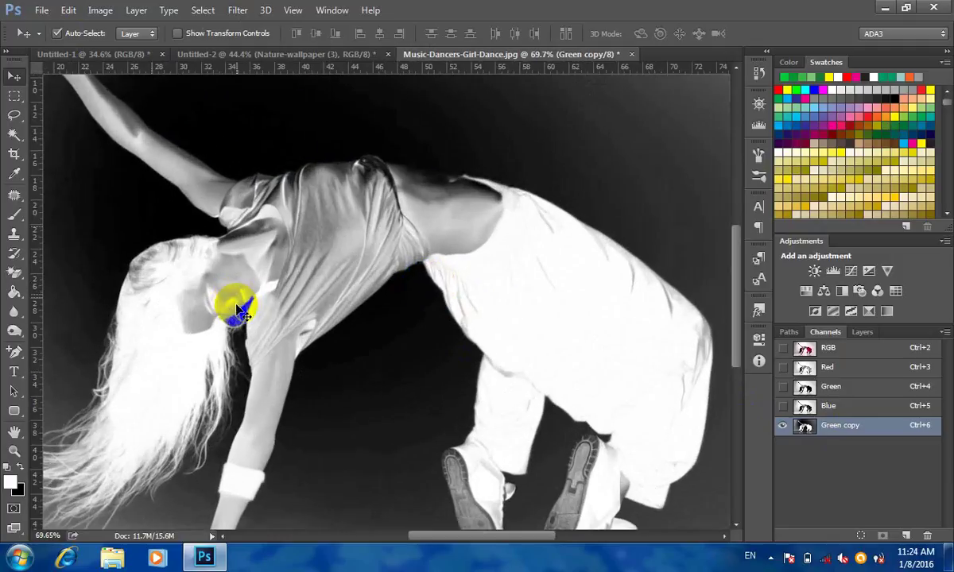
pyautogui.scroll(3, 239, 310)
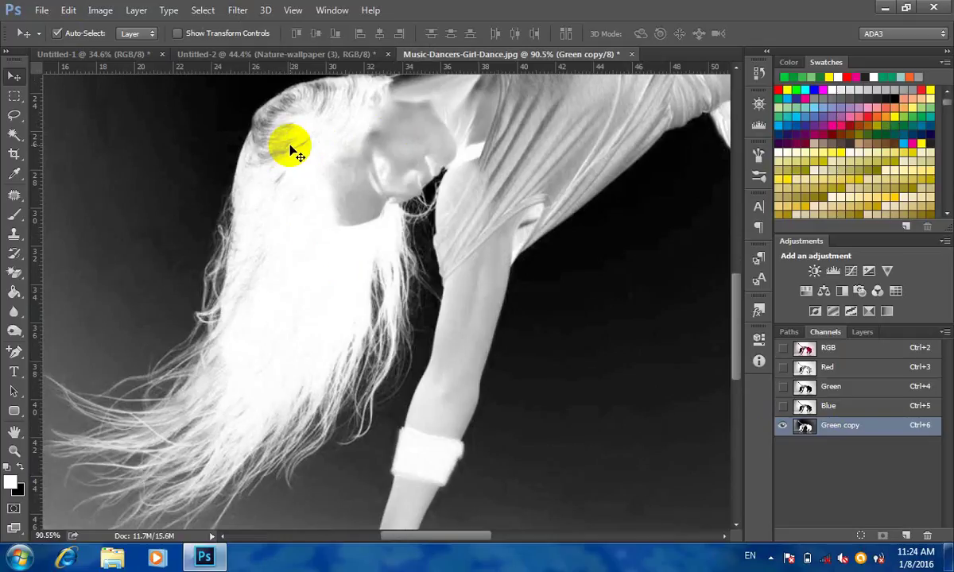
pyautogui.scroll(-3, 291, 151)
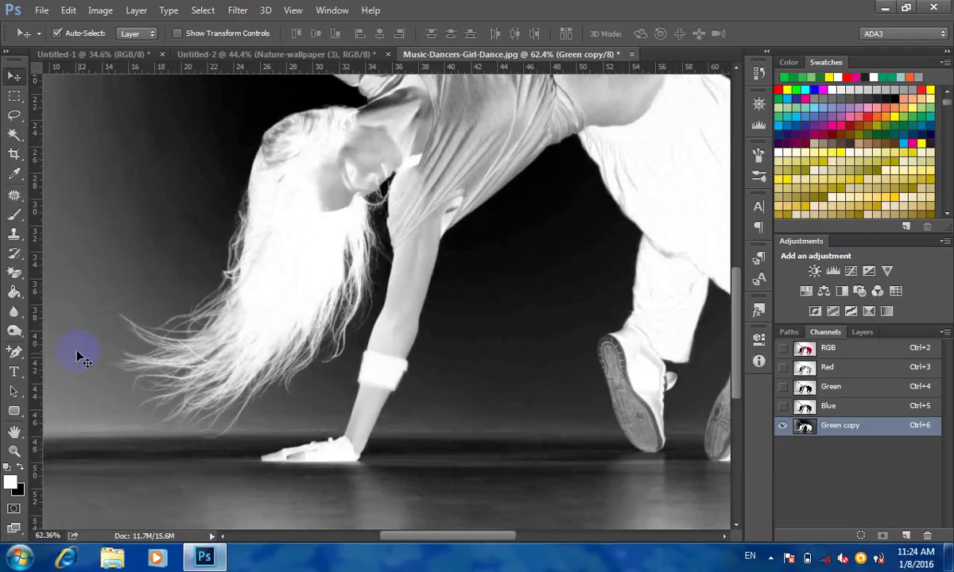
pyautogui.click(15, 333)
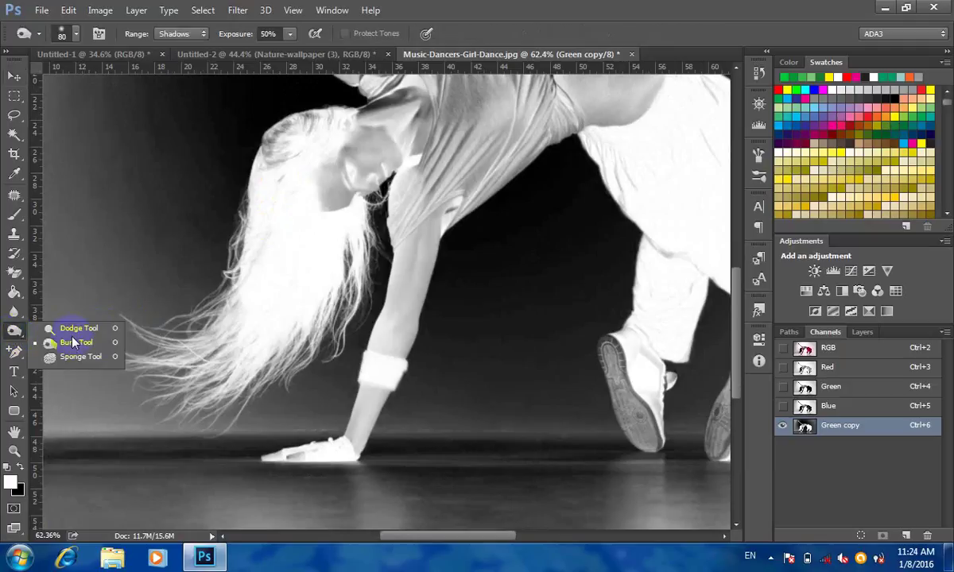
pyautogui.click(106, 331)
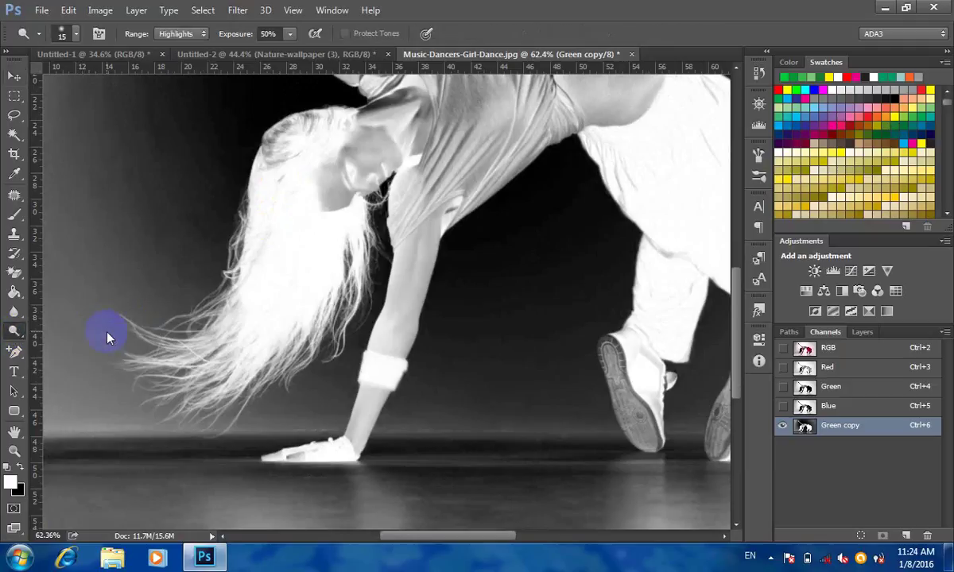
pyautogui.click(16, 329)
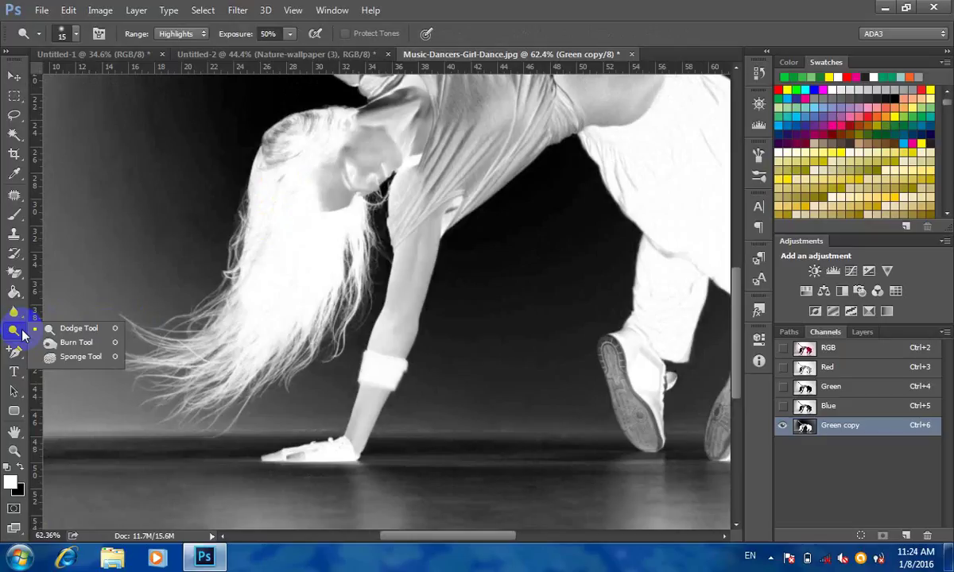
pyautogui.click(40, 329)
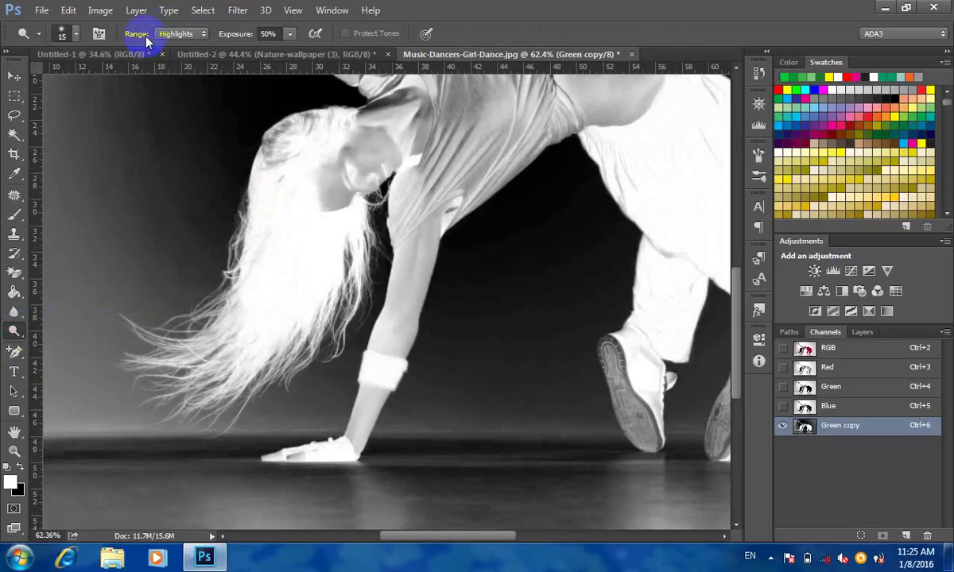
pyautogui.click(268, 35)
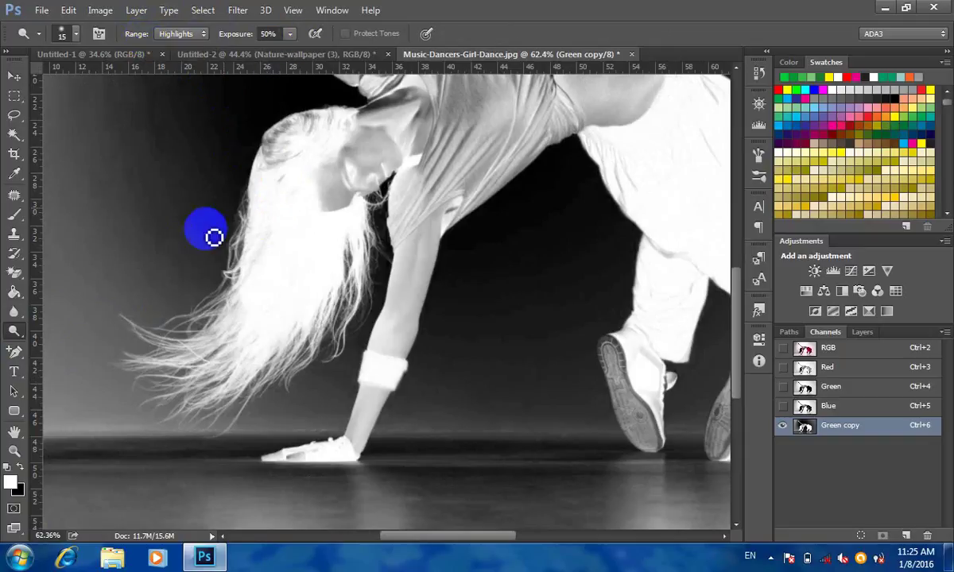
pyautogui.moveTo(182, 252)
pyautogui.mouseDown()
pyautogui.moveTo(306, 266)
pyautogui.moveTo(307, 258)
pyautogui.mouseUp()
pyautogui.click(76, 33)
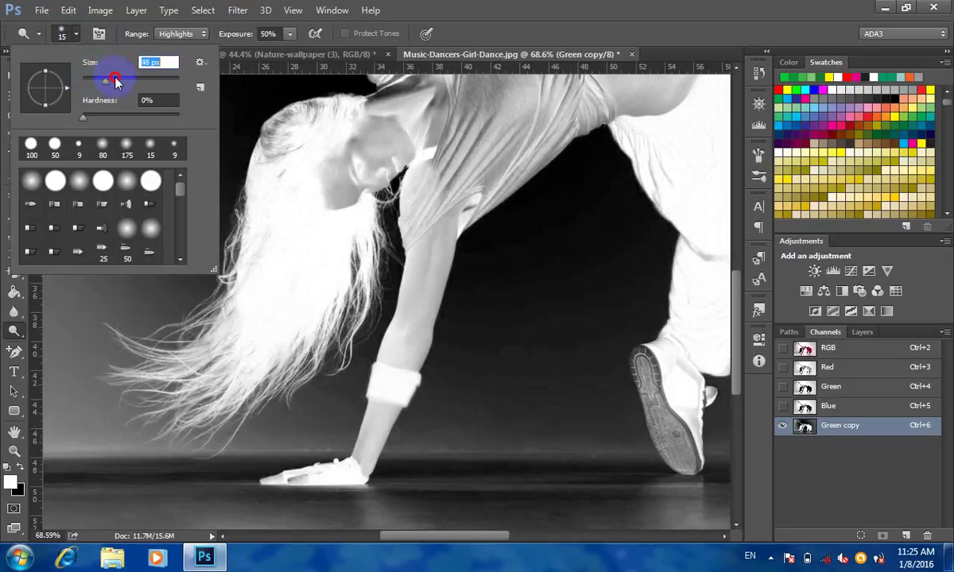
pyautogui.click(266, 192)
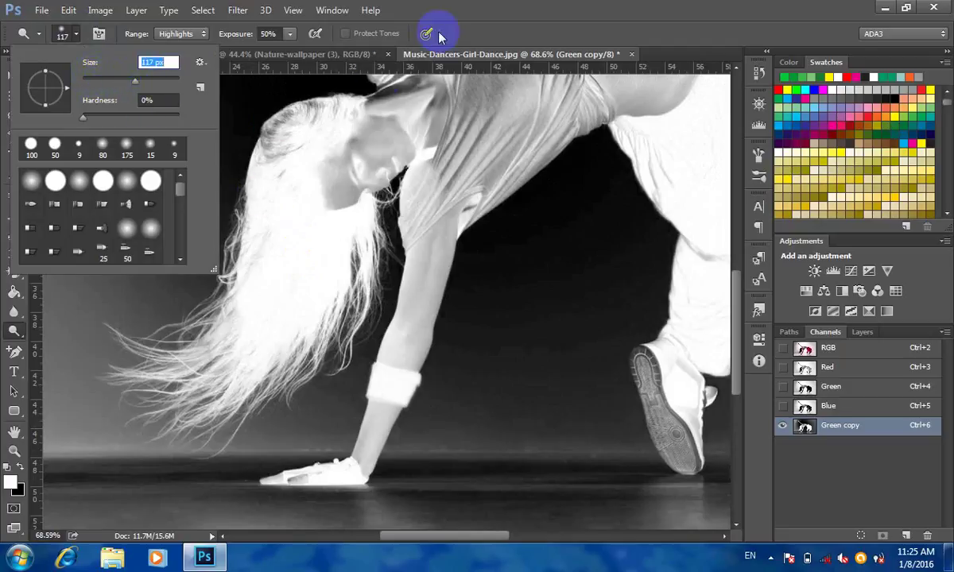
pyautogui.click(338, 208)
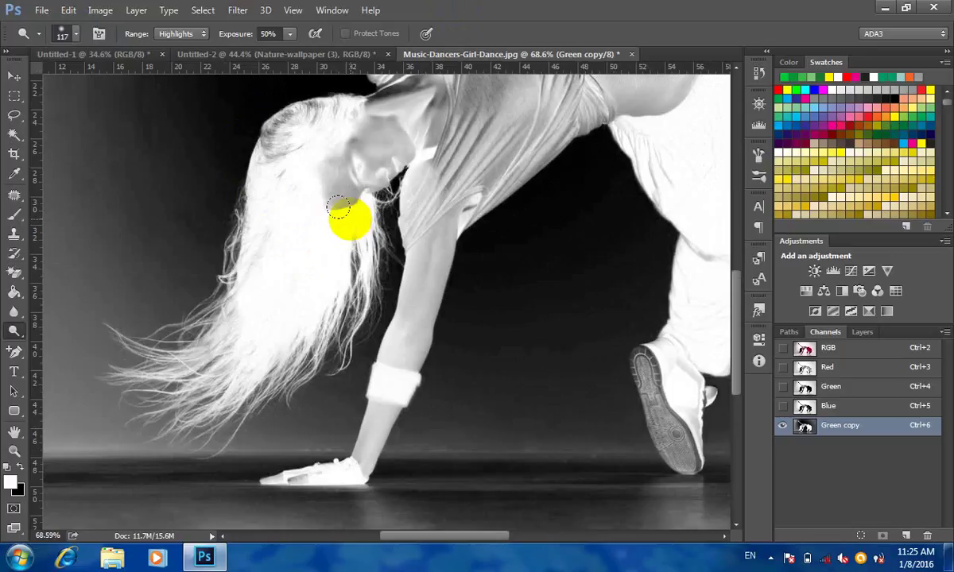
# - Dodge the solid mass of hair and the adjoining face to white on the Green copy channel with a 100 px brush
pyautogui.press('p')
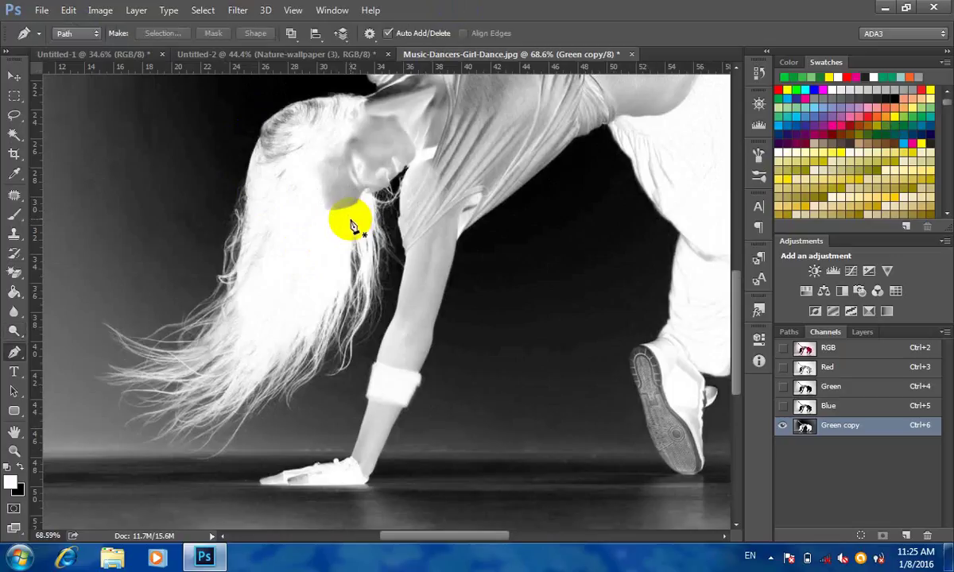
pyautogui.click(15, 328)
pyautogui.click(313, 219)
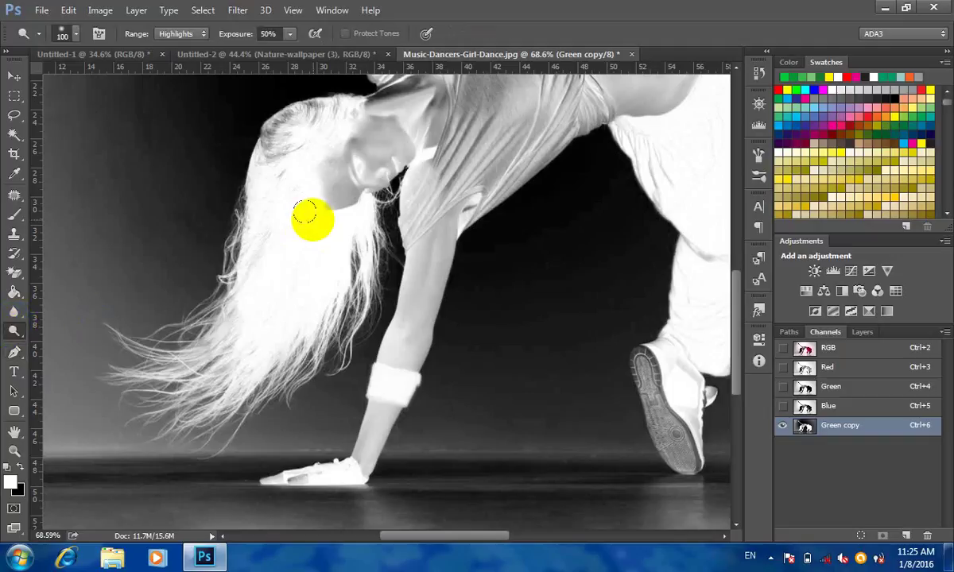
pyautogui.scroll(2, 278, 135)
pyautogui.moveTo(302, 149)
pyautogui.mouseDown()
pyautogui.moveTo(268, 176)
pyautogui.moveTo(268, 135)
pyautogui.moveTo(361, 201)
pyautogui.moveTo(396, 185)
pyautogui.moveTo(421, 212)
pyautogui.moveTo(454, 145)
pyautogui.moveTo(358, 120)
pyautogui.moveTo(382, 153)
pyautogui.moveTo(505, 87)
pyautogui.moveTo(439, 142)
pyautogui.moveTo(494, 145)
pyautogui.moveTo(509, 226)
pyautogui.moveTo(490, 302)
pyautogui.moveTo(470, 241)
pyautogui.moveTo(400, 238)
pyautogui.moveTo(390, 326)
pyautogui.moveTo(305, 304)
pyautogui.moveTo(211, 301)
pyautogui.moveTo(203, 324)
pyautogui.mouseUp()
# - Reduce the Dodge brush to 35 px and brighten the loose strands along the outer edge of the hair
pyautogui.scroll(4, 203, 325)
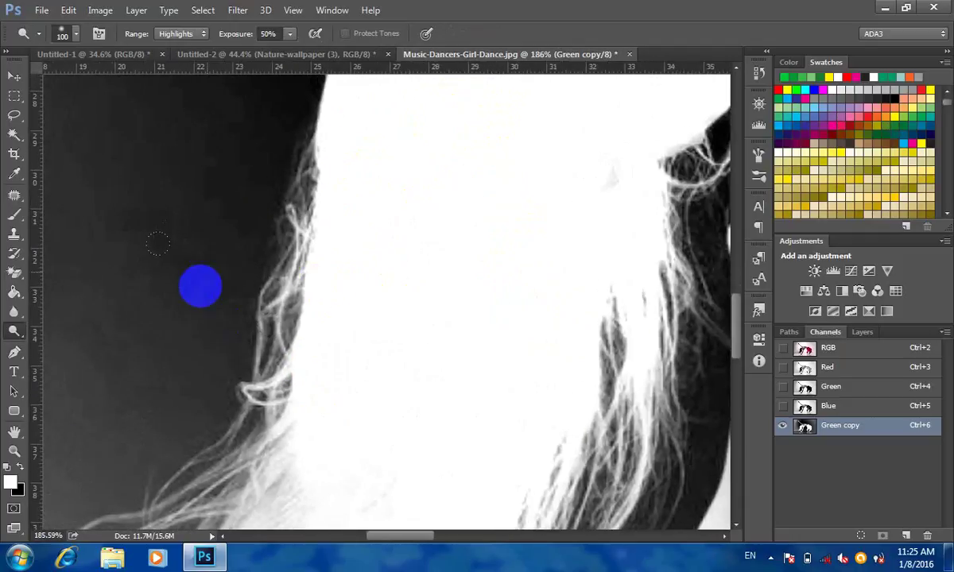
pyautogui.moveTo(238, 227)
pyautogui.mouseDown()
pyautogui.moveTo(271, 211)
pyautogui.moveTo(271, 252)
pyautogui.moveTo(283, 170)
pyautogui.mouseUp()
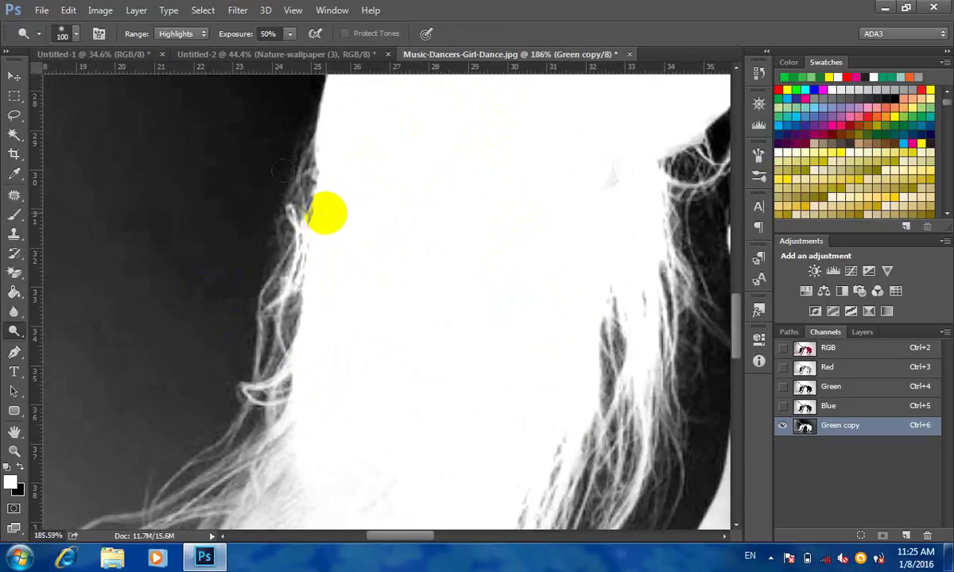
pyautogui.moveTo(316, 199); pyautogui.dragTo(330, 150)
pyautogui.keyDown('alt'); pyautogui.rightClick(313, 187); pyautogui.keyUp('alt')
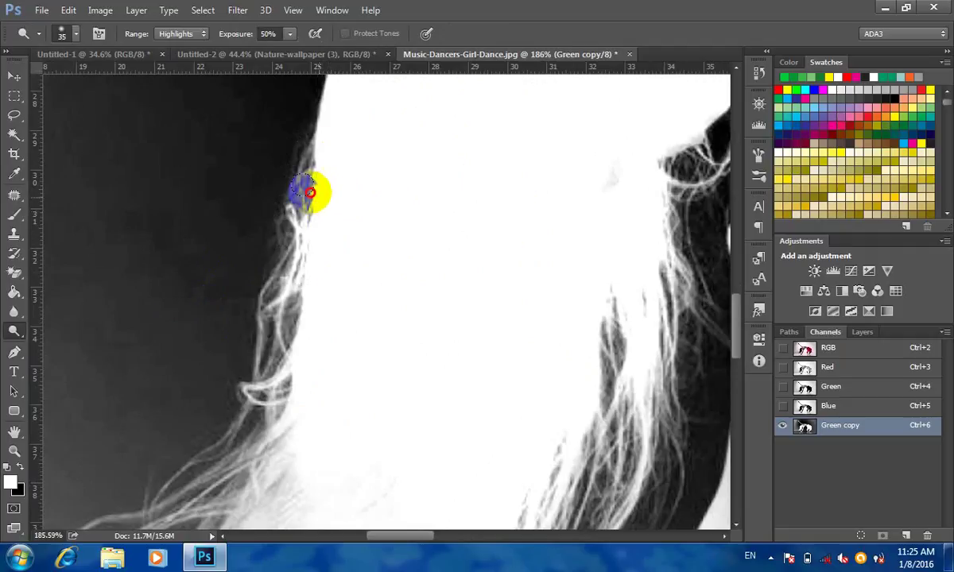
pyautogui.moveTo(288, 226); pyautogui.dragTo(276, 276)
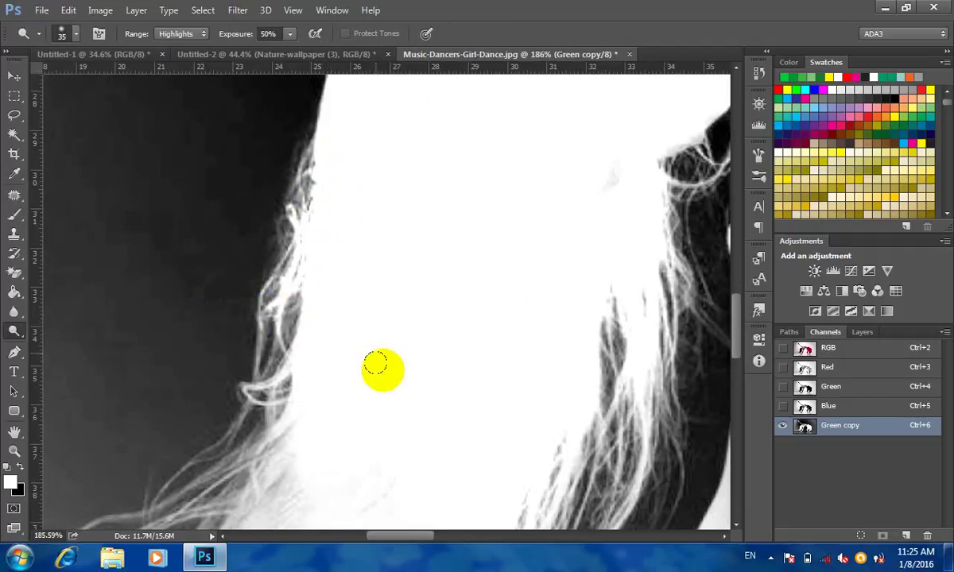
pyautogui.moveTo(379, 366); pyautogui.dragTo(417, 239)
pyautogui.moveTo(280, 264)
pyautogui.mouseDown()
pyautogui.moveTo(268, 336)
pyautogui.moveTo(267, 298)
pyautogui.mouseUp()
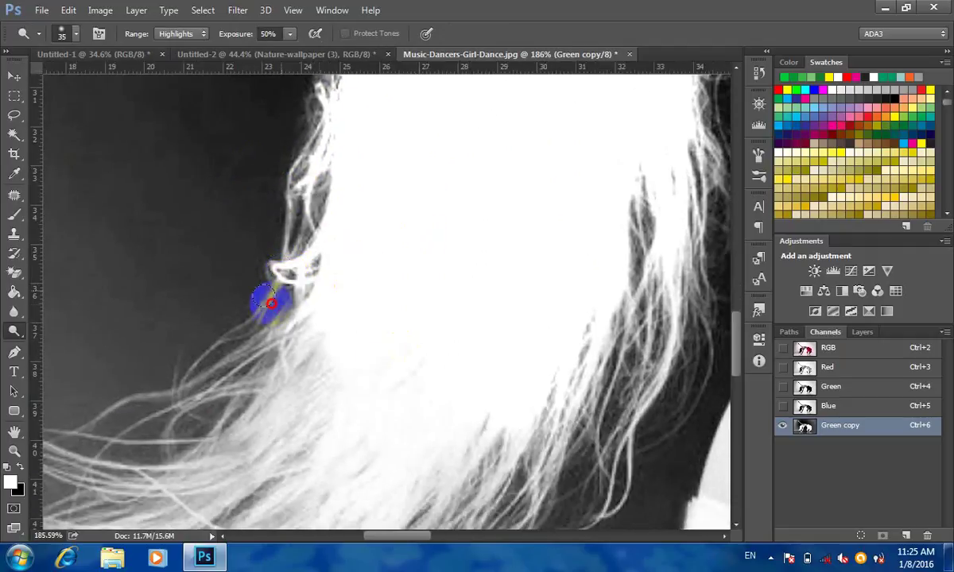
# - Dodge the lower hair to white where the strands fan out, reducing the brush to 25 px
pyautogui.moveTo(366, 341); pyautogui.dragTo(473, 255)
pyautogui.click(308, 288)
pyautogui.moveTo(309, 288)
pyautogui.mouseDown()
pyautogui.moveTo(331, 253)
pyautogui.moveTo(271, 275)
pyautogui.moveTo(347, 196)
pyautogui.mouseUp()
pyautogui.moveTo(318, 364)
pyautogui.mouseDown()
pyautogui.moveTo(402, 293)
pyautogui.moveTo(418, 434)
pyautogui.moveTo(475, 325)
pyautogui.moveTo(408, 504)
pyautogui.moveTo(507, 454)
pyautogui.moveTo(449, 495)
pyautogui.moveTo(478, 453)
pyautogui.moveTo(427, 538)
pyautogui.moveTo(546, 429)
pyautogui.moveTo(515, 492)
pyautogui.moveTo(542, 447)
pyautogui.moveTo(537, 472)
pyautogui.moveTo(578, 454)
pyautogui.moveTo(615, 370)
pyautogui.moveTo(633, 269)
pyautogui.moveTo(602, 359)
pyautogui.moveTo(644, 320)
pyautogui.moveTo(648, 392)
pyautogui.moveTo(686, 298)
pyautogui.mouseUp()
pyautogui.moveTo(363, 311)
pyautogui.mouseDown()
pyautogui.moveTo(380, 361)
pyautogui.moveTo(409, 313)
pyautogui.moveTo(372, 380)
pyautogui.moveTo(385, 362)
pyautogui.moveTo(350, 335)
pyautogui.moveTo(408, 271)
pyautogui.moveTo(343, 296)
pyautogui.moveTo(194, 324)
pyautogui.moveTo(303, 298)
pyautogui.moveTo(197, 285)
pyautogui.mouseUp()
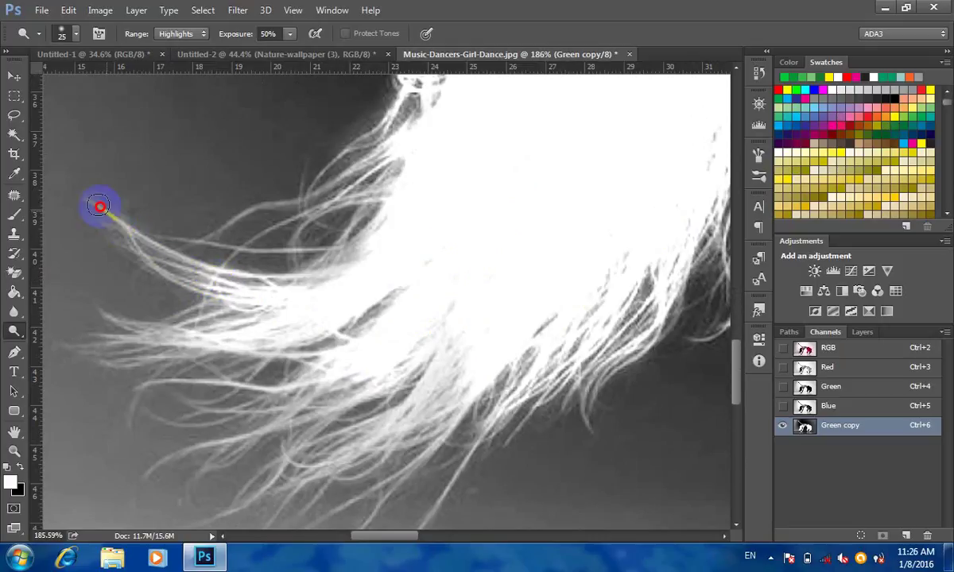
# - Brighten the upper group of flyaway strands at the hair's tip with the 25 px Dodge brush
pyautogui.moveTo(173, 275); pyautogui.dragTo(248, 292)
pyautogui.moveTo(121, 235)
pyautogui.mouseDown()
pyautogui.moveTo(204, 273)
pyautogui.moveTo(307, 274)
pyautogui.moveTo(362, 249)
pyautogui.moveTo(208, 247)
pyautogui.mouseUp()
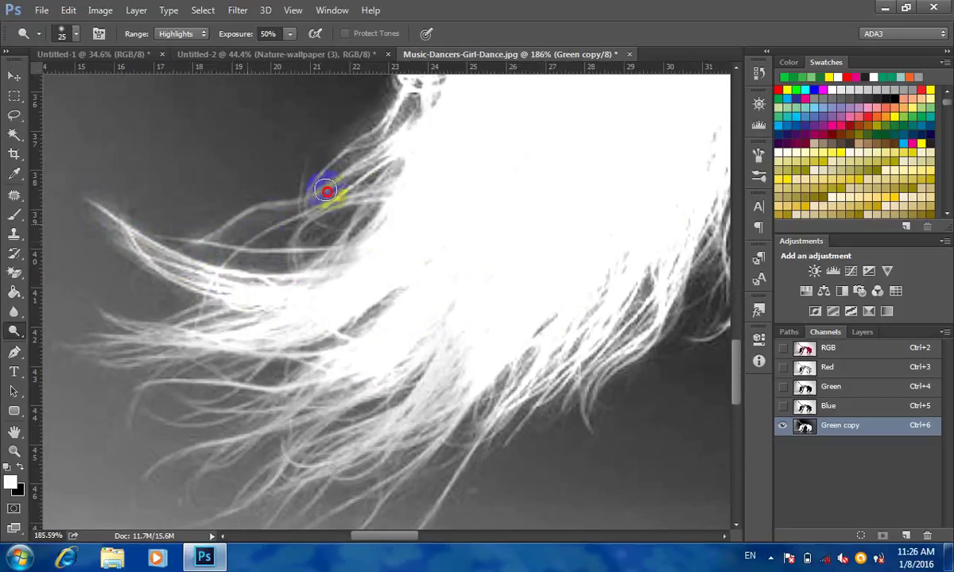
pyautogui.moveTo(375, 163); pyautogui.dragTo(273, 218)
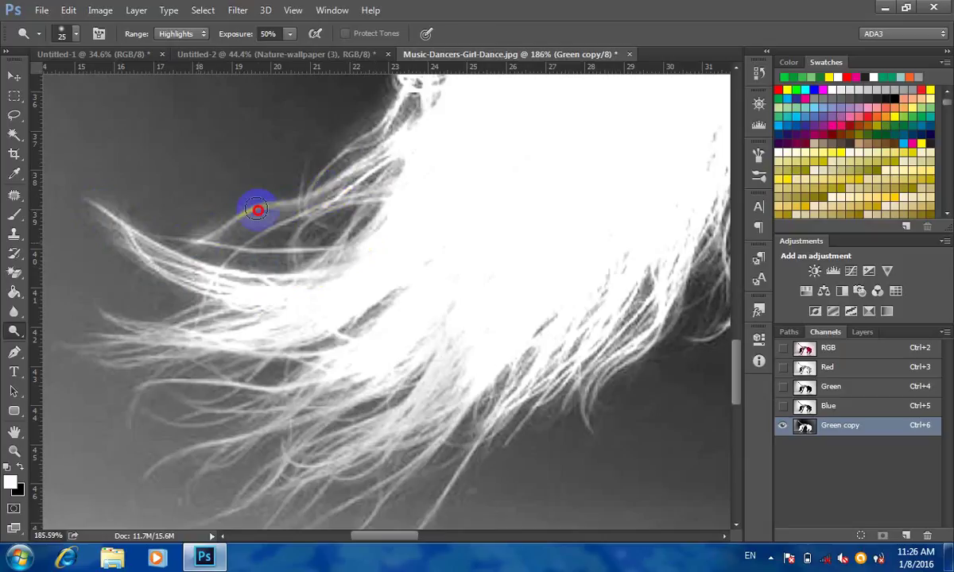
pyautogui.moveTo(364, 164)
pyautogui.mouseDown()
pyautogui.moveTo(246, 206)
pyautogui.moveTo(206, 237)
pyautogui.moveTo(361, 163)
pyautogui.mouseUp()
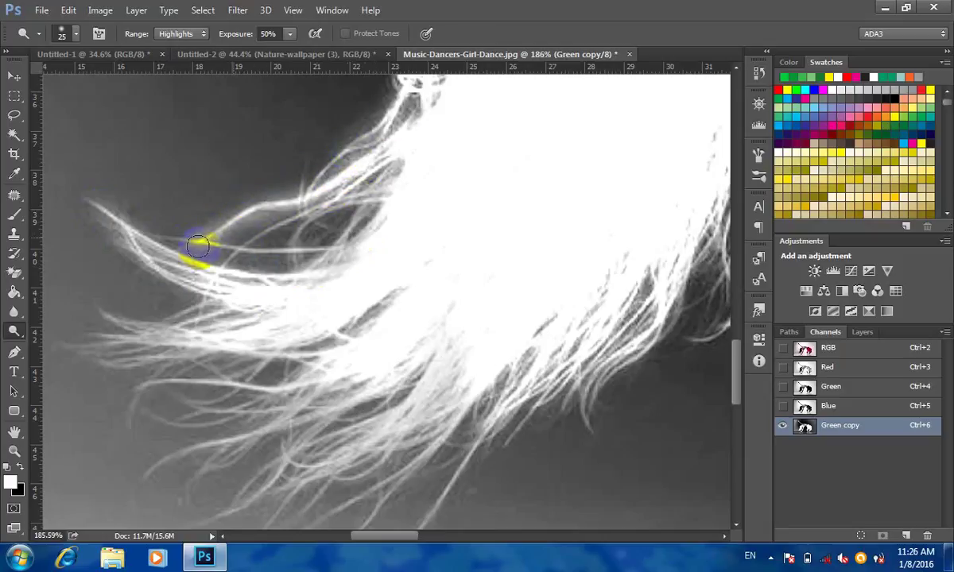
pyautogui.moveTo(110, 224)
pyautogui.mouseDown()
pyautogui.moveTo(211, 276)
pyautogui.moveTo(292, 279)
pyautogui.mouseUp()
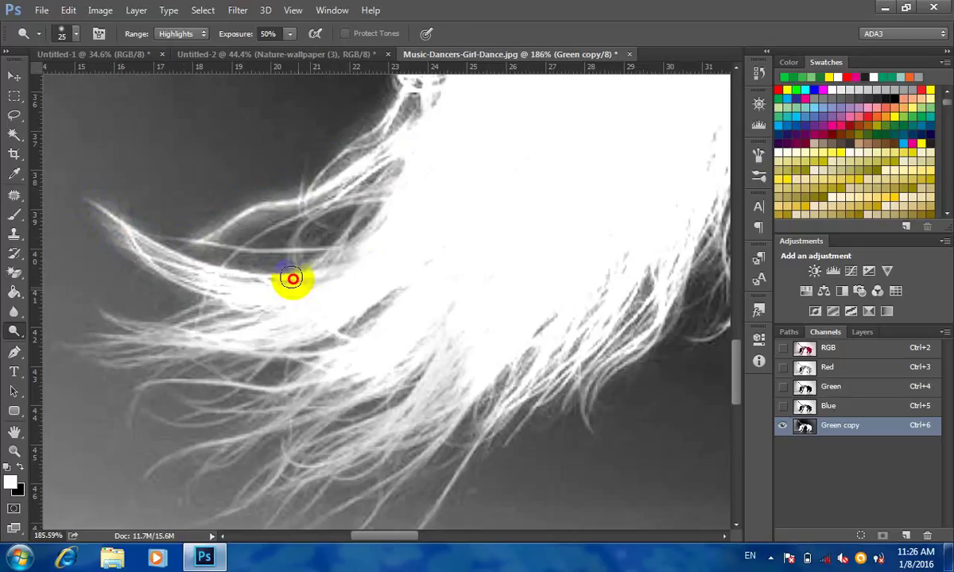
pyautogui.moveTo(228, 257)
pyautogui.mouseDown()
pyautogui.moveTo(367, 197)
pyautogui.moveTo(291, 212)
pyautogui.moveTo(268, 231)
pyautogui.mouseUp()
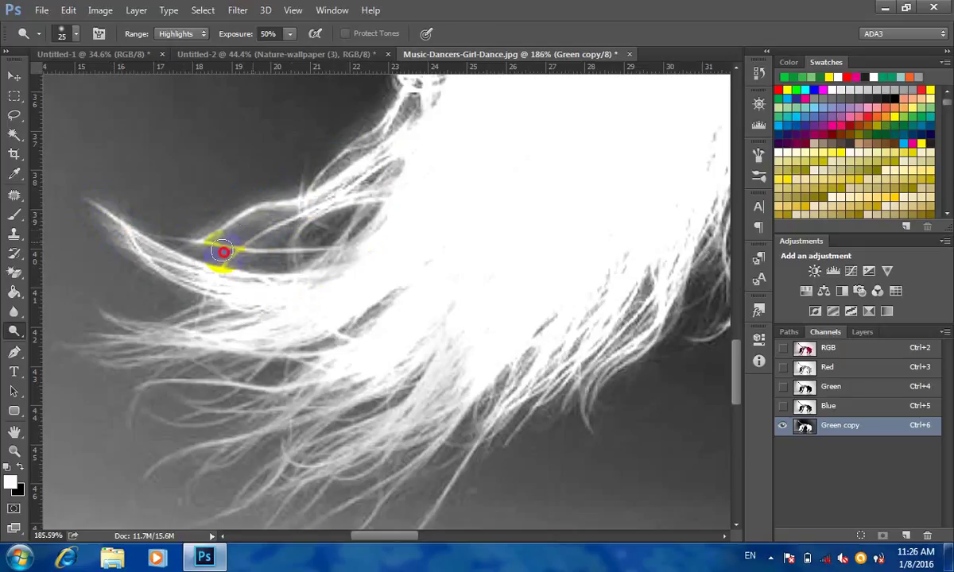
pyautogui.moveTo(223, 252)
pyautogui.mouseDown()
pyautogui.moveTo(339, 211)
pyautogui.moveTo(272, 239)
pyautogui.moveTo(356, 243)
pyautogui.moveTo(229, 302)
pyautogui.moveTo(306, 280)
pyautogui.moveTo(160, 268)
pyautogui.mouseUp()
# - Dodge the remaining lower strands at the hair's tip to near white on the Green copy channel
pyautogui.moveTo(107, 226)
pyautogui.mouseDown()
pyautogui.moveTo(228, 271)
pyautogui.moveTo(215, 304)
pyautogui.moveTo(254, 316)
pyautogui.moveTo(129, 341)
pyautogui.moveTo(119, 334)
pyautogui.moveTo(125, 322)
pyautogui.moveTo(107, 325)
pyautogui.moveTo(238, 333)
pyautogui.moveTo(70, 355)
pyautogui.moveTo(304, 329)
pyautogui.moveTo(171, 351)
pyautogui.moveTo(353, 335)
pyautogui.moveTo(425, 285)
pyautogui.moveTo(405, 319)
pyautogui.moveTo(297, 388)
pyautogui.moveTo(342, 364)
pyautogui.moveTo(240, 392)
pyautogui.mouseUp()
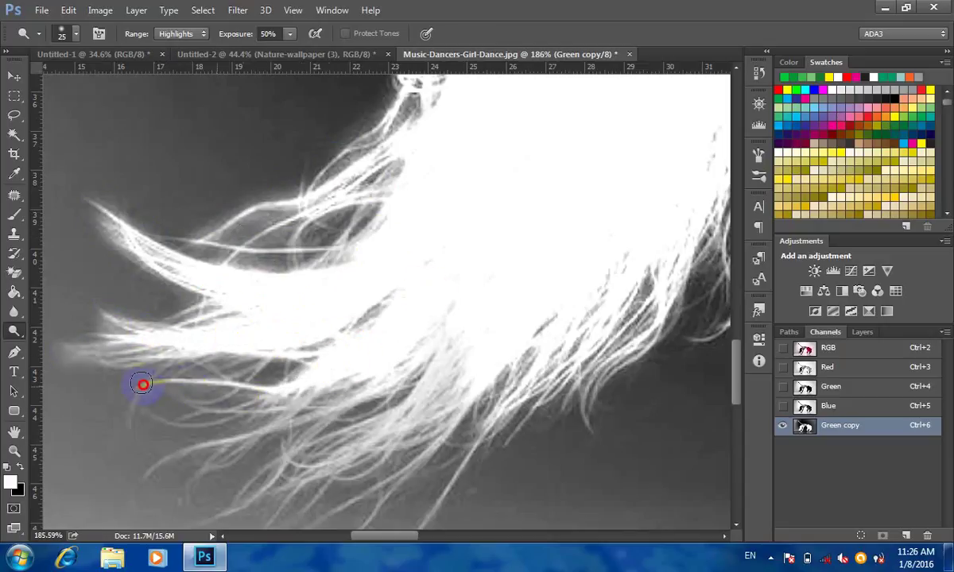
pyautogui.moveTo(141, 385)
pyautogui.mouseDown()
pyautogui.moveTo(345, 384)
pyautogui.moveTo(319, 381)
pyautogui.mouseUp()
pyautogui.moveTo(189, 419)
pyautogui.mouseDown()
pyautogui.moveTo(318, 405)
pyautogui.moveTo(178, 460)
pyautogui.mouseUp()
pyautogui.moveTo(294, 425)
pyautogui.mouseDown()
pyautogui.moveTo(332, 394)
pyautogui.moveTo(424, 387)
pyautogui.moveTo(403, 439)
pyautogui.moveTo(447, 394)
pyautogui.moveTo(436, 454)
pyautogui.moveTo(483, 399)
pyautogui.moveTo(537, 398)
pyautogui.moveTo(451, 346)
pyautogui.moveTo(506, 267)
pyautogui.moveTo(441, 342)
pyautogui.moveTo(494, 298)
pyautogui.moveTo(450, 374)
pyautogui.moveTo(450, 342)
pyautogui.moveTo(366, 389)
pyautogui.moveTo(384, 342)
pyautogui.moveTo(341, 395)
pyautogui.moveTo(357, 322)
pyautogui.moveTo(275, 349)
pyautogui.moveTo(305, 299)
pyautogui.moveTo(155, 335)
pyautogui.moveTo(295, 303)
pyautogui.moveTo(247, 332)
pyautogui.mouseUp()
pyautogui.moveTo(310, 340)
pyautogui.mouseDown()
pyautogui.moveTo(392, 322)
pyautogui.moveTo(386, 339)
pyautogui.moveTo(454, 300)
pyautogui.mouseUp()
pyautogui.moveTo(392, 395); pyautogui.dragTo(506, 251)
pyautogui.scroll(-3, 509, 255)
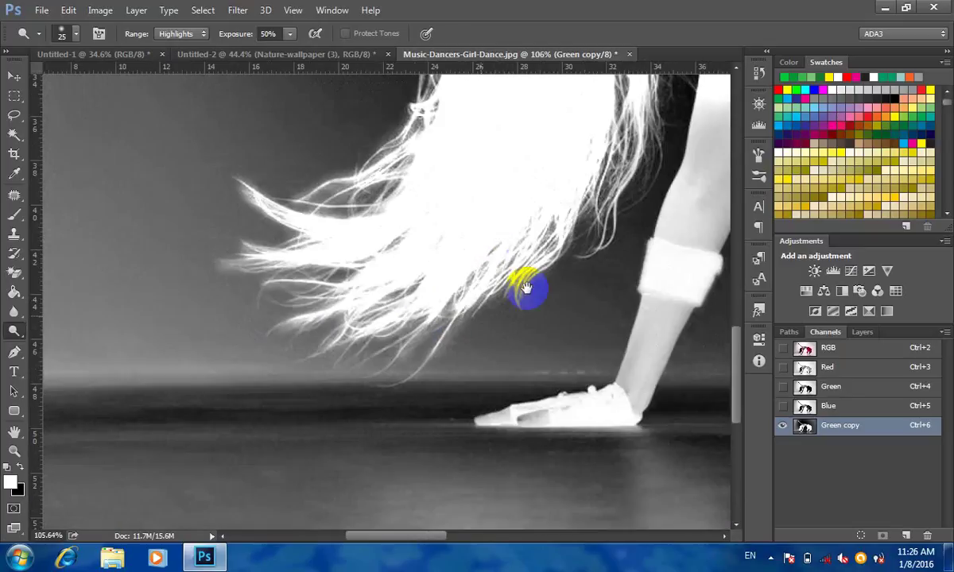
# - Brighten the loose strands along the inner edge of the hair beside the supporting arm with the 25 px Dodge brush
pyautogui.moveTo(528, 288); pyautogui.dragTo(367, 383)
pyautogui.moveTo(424, 305)
pyautogui.mouseDown()
pyautogui.moveTo(403, 359)
pyautogui.moveTo(416, 388)
pyautogui.moveTo(420, 298)
pyautogui.moveTo(410, 324)
pyautogui.moveTo(406, 310)
pyautogui.moveTo(399, 393)
pyautogui.moveTo(380, 458)
pyautogui.mouseUp()
pyautogui.scroll(3, 418, 390)
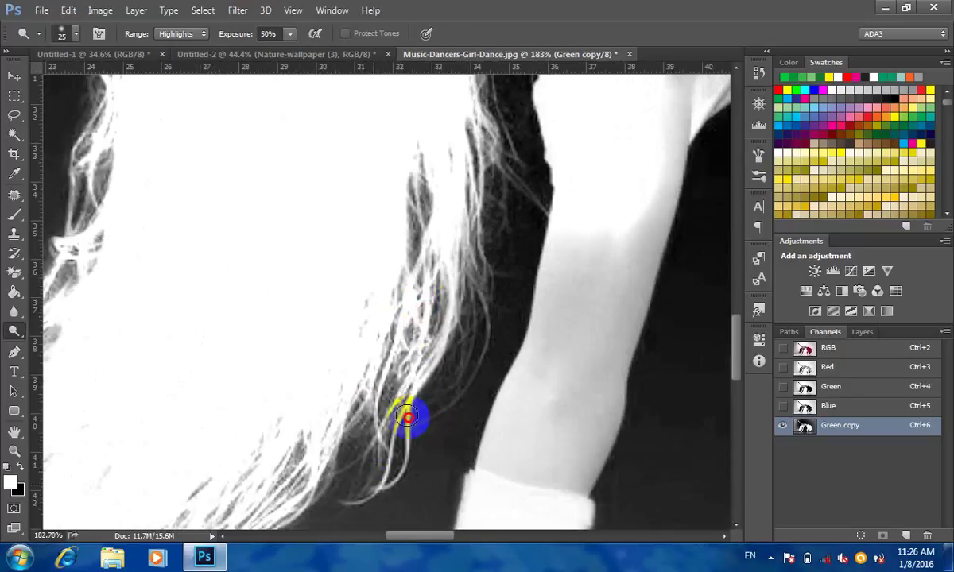
pyautogui.moveTo(406, 417)
pyautogui.mouseDown()
pyautogui.moveTo(458, 214)
pyautogui.moveTo(473, 308)
pyautogui.moveTo(448, 396)
pyautogui.mouseUp()
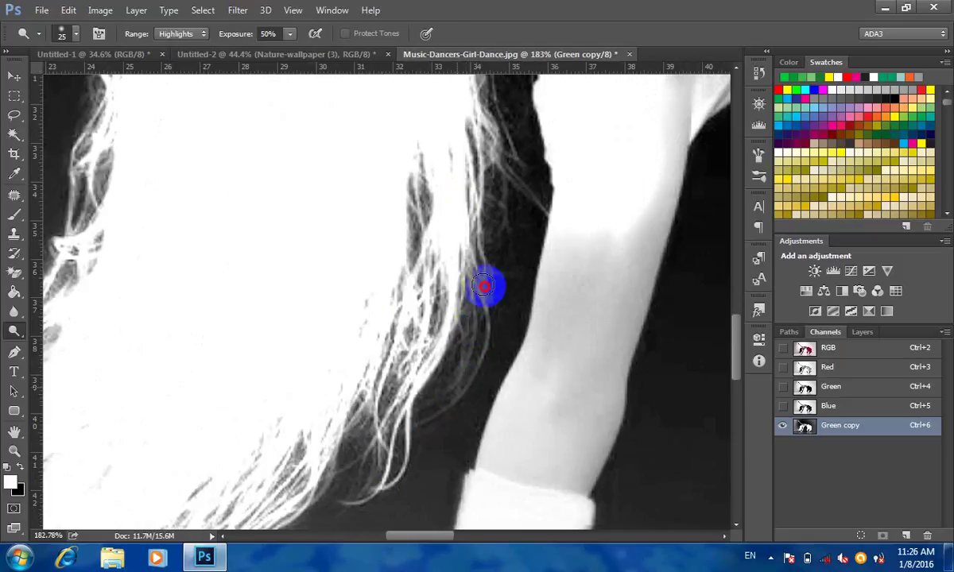
pyautogui.moveTo(483, 286)
pyautogui.mouseDown()
pyautogui.moveTo(473, 361)
pyautogui.moveTo(490, 315)
pyautogui.moveTo(471, 390)
pyautogui.moveTo(470, 314)
pyautogui.moveTo(464, 340)
pyautogui.mouseUp()
pyautogui.moveTo(463, 340)
pyautogui.mouseDown()
pyautogui.moveTo(469, 314)
pyautogui.moveTo(440, 182)
pyautogui.moveTo(435, 300)
pyautogui.moveTo(461, 220)
pyautogui.moveTo(440, 186)
pyautogui.moveTo(438, 388)
pyautogui.moveTo(460, 319)
pyautogui.moveTo(456, 280)
pyautogui.moveTo(480, 335)
pyautogui.moveTo(456, 293)
pyautogui.moveTo(468, 226)
pyautogui.mouseUp()
pyautogui.scroll(-3, 521, 270)
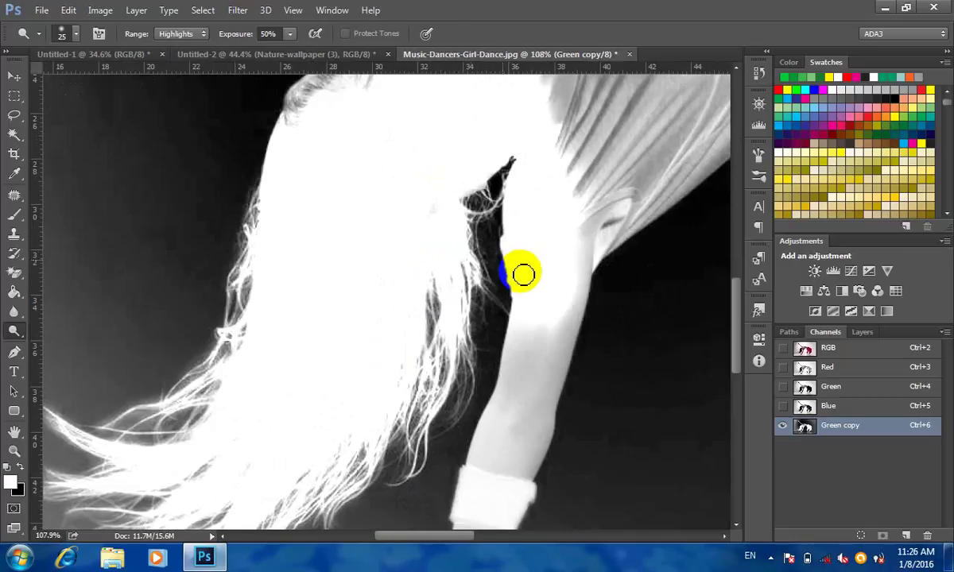
# - Dodge the supporting arm, wristband and hand to white, using a 50 px brush for the arm and 25 px for the fingertips
pyautogui.moveTo(523, 275); pyautogui.dragTo(573, 353)
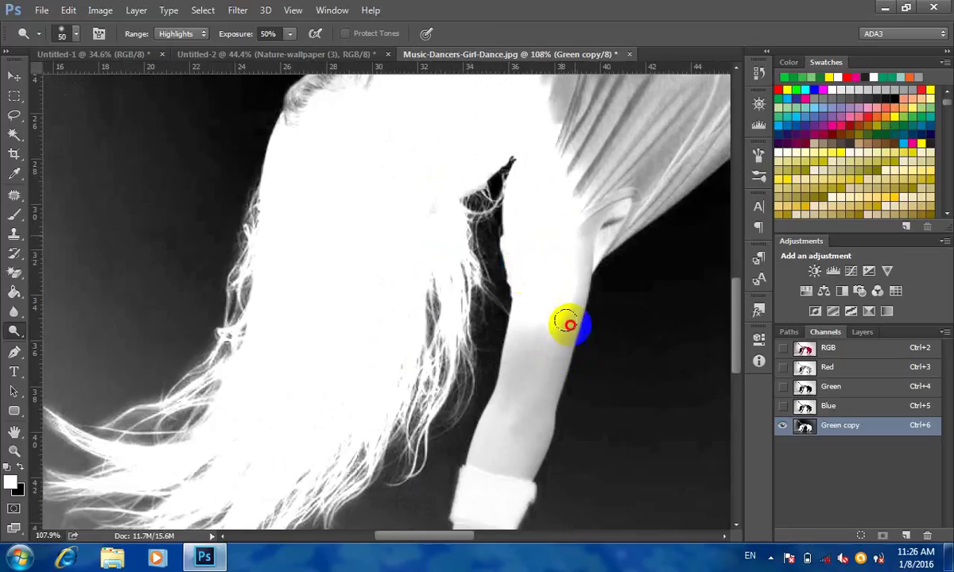
pyautogui.press(']')
pyautogui.moveTo(559, 333)
pyautogui.mouseDown()
pyautogui.moveTo(532, 297)
pyautogui.moveTo(538, 287)
pyautogui.moveTo(509, 332)
pyautogui.moveTo(499, 389)
pyautogui.moveTo(526, 313)
pyautogui.moveTo(518, 260)
pyautogui.moveTo(514, 319)
pyautogui.moveTo(520, 215)
pyautogui.moveTo(543, 194)
pyautogui.moveTo(525, 296)
pyautogui.moveTo(470, 291)
pyautogui.moveTo(521, 272)
pyautogui.moveTo(505, 334)
pyautogui.moveTo(525, 289)
pyautogui.moveTo(515, 356)
pyautogui.moveTo(535, 290)
pyautogui.moveTo(474, 303)
pyautogui.moveTo(450, 396)
pyautogui.moveTo(500, 310)
pyautogui.moveTo(515, 319)
pyautogui.moveTo(481, 354)
pyautogui.mouseUp()
pyautogui.scroll(1, 446, 402)
pyautogui.moveTo(447, 397)
pyautogui.mouseDown()
pyautogui.moveTo(442, 429)
pyautogui.moveTo(487, 381)
pyautogui.moveTo(459, 425)
pyautogui.moveTo(463, 439)
pyautogui.moveTo(466, 390)
pyautogui.moveTo(453, 404)
pyautogui.moveTo(316, 439)
pyautogui.moveTo(355, 433)
pyautogui.mouseUp()
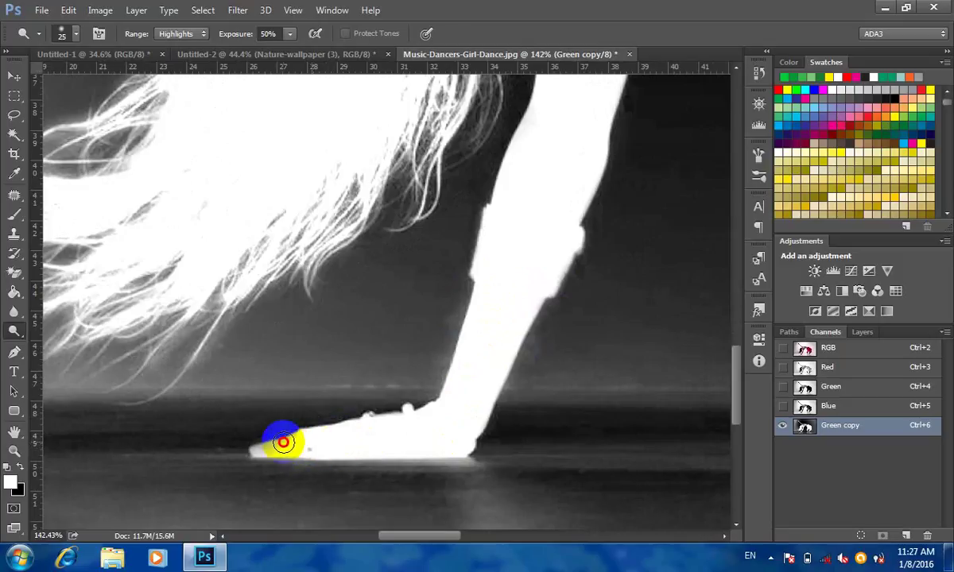
pyautogui.moveTo(262, 446)
pyautogui.mouseDown()
pyautogui.moveTo(363, 437)
pyautogui.moveTo(439, 413)
pyautogui.moveTo(370, 419)
pyautogui.moveTo(421, 411)
pyautogui.mouseUp()
pyautogui.scroll(-3, 522, 366)
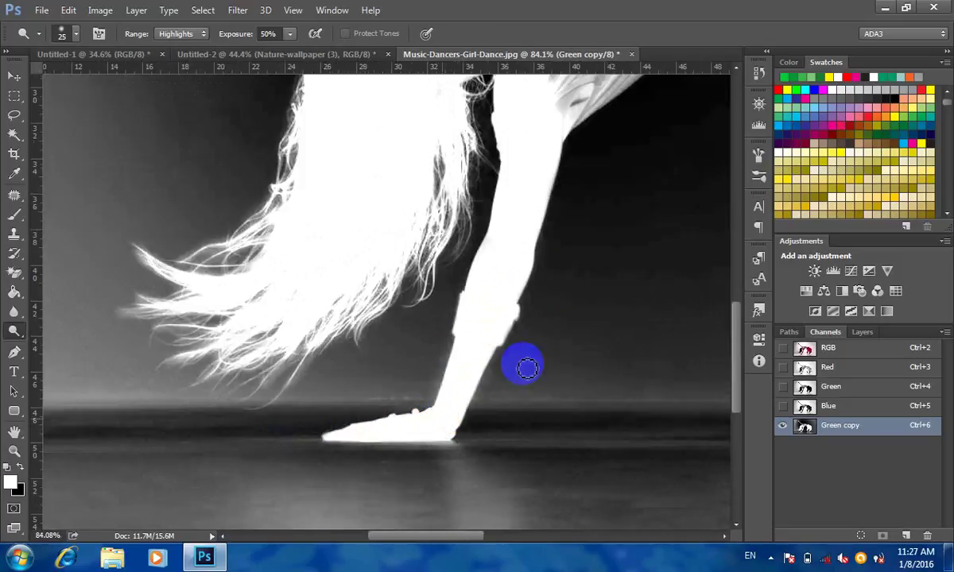
# - Enlarge the Dodge brush to 90 px and whiten the upper edge of the trousers from the waist to the knees
pyautogui.scroll(5, 359, 439)
pyautogui.moveTo(359, 440); pyautogui.dragTo(354, 491)
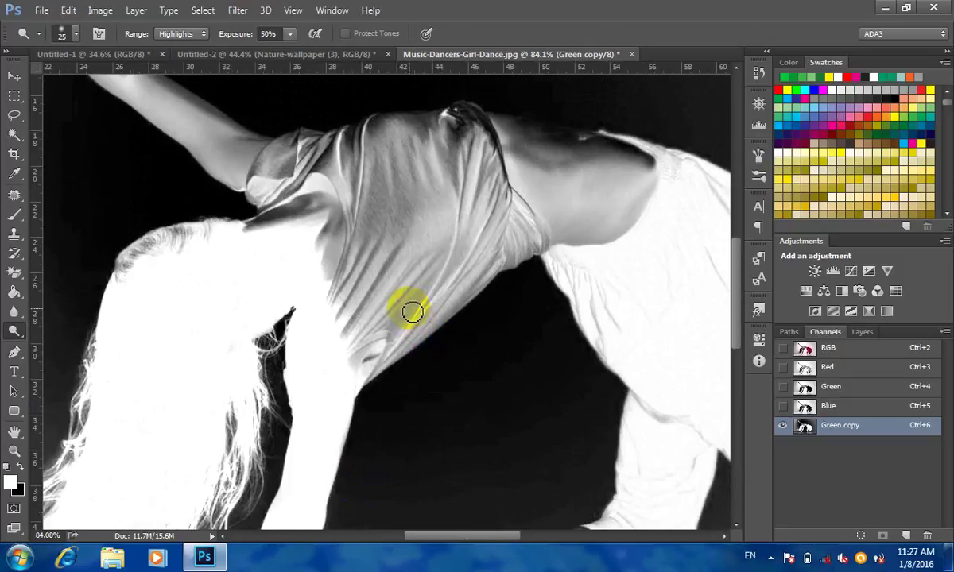
pyautogui.moveTo(343, 277)
pyautogui.mouseDown()
pyautogui.moveTo(436, 191)
pyautogui.moveTo(335, 251)
pyautogui.moveTo(320, 154)
pyautogui.moveTo(344, 346)
pyautogui.moveTo(384, 398)
pyautogui.moveTo(470, 439)
pyautogui.mouseUp()
pyautogui.press(']')
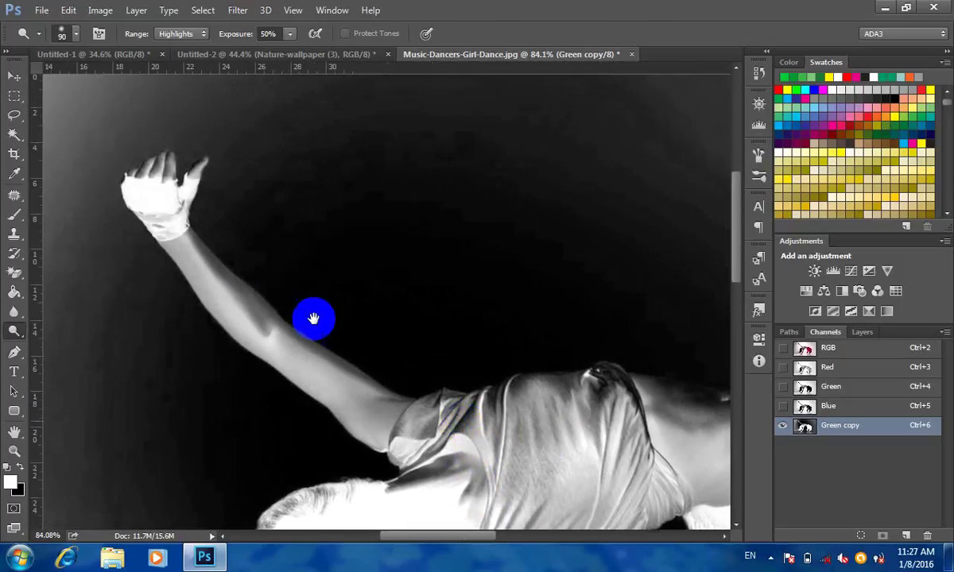
pyautogui.moveTo(313, 320)
pyautogui.mouseDown()
pyautogui.moveTo(208, 258)
pyautogui.moveTo(266, 319)
pyautogui.moveTo(245, 320)
pyautogui.moveTo(270, 298)
pyautogui.moveTo(204, 198)
pyautogui.moveTo(226, 260)
pyautogui.moveTo(270, 258)
pyautogui.moveTo(243, 296)
pyautogui.moveTo(338, 350)
pyautogui.moveTo(272, 335)
pyautogui.moveTo(332, 329)
pyautogui.mouseUp()
pyautogui.scroll(2, 245, 320)
pyautogui.scroll(-2, 332, 329)
pyautogui.moveTo(658, 435)
pyautogui.mouseDown()
pyautogui.moveTo(324, 276)
pyautogui.moveTo(330, 230)
pyautogui.mouseUp()
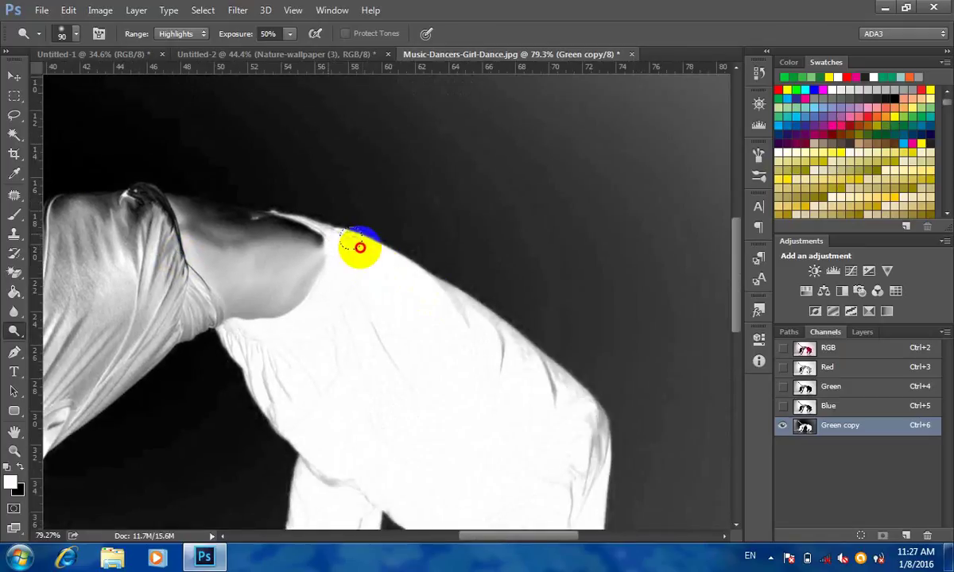
pyautogui.scroll(-2, 492, 280)
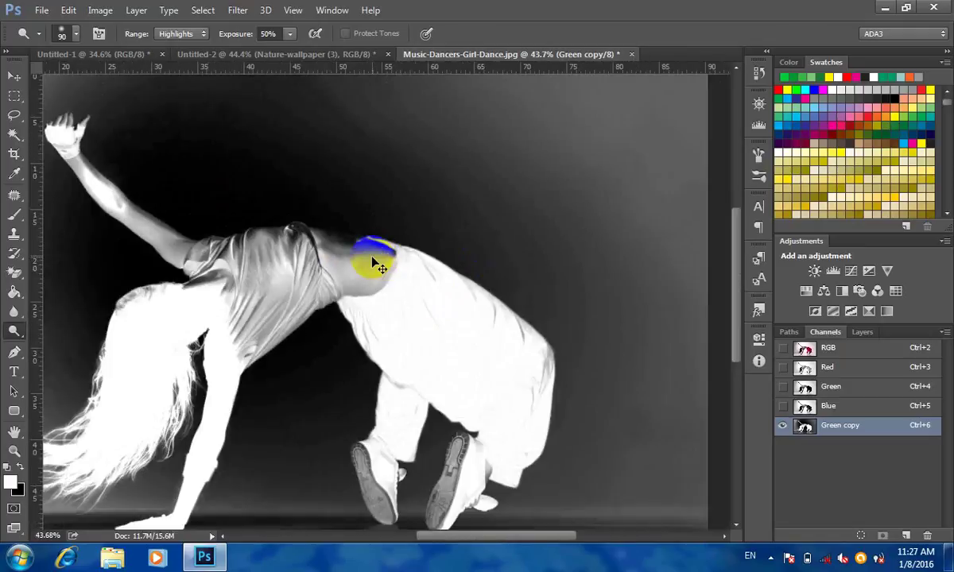
pyautogui.scroll(2, 418, 277)
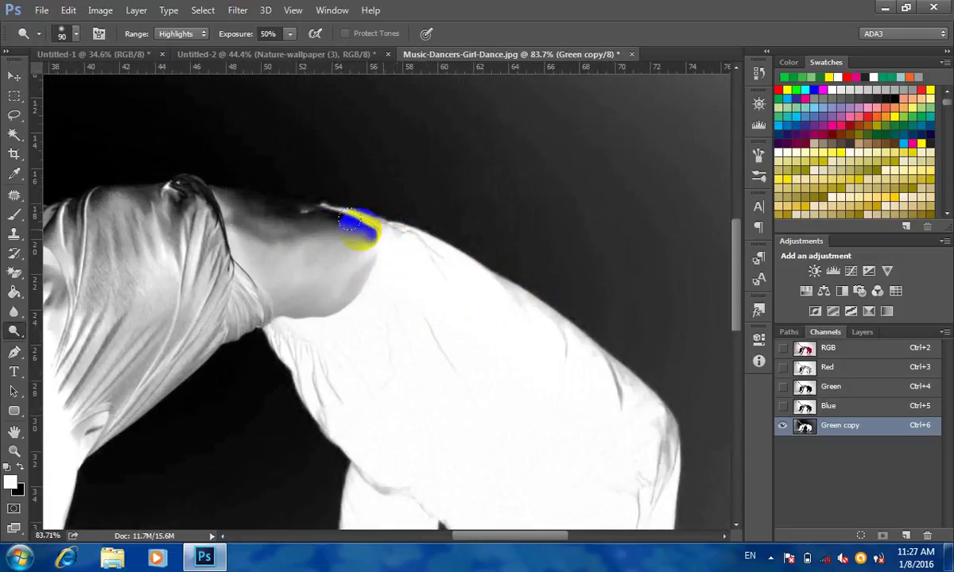
pyautogui.click(368, 222)
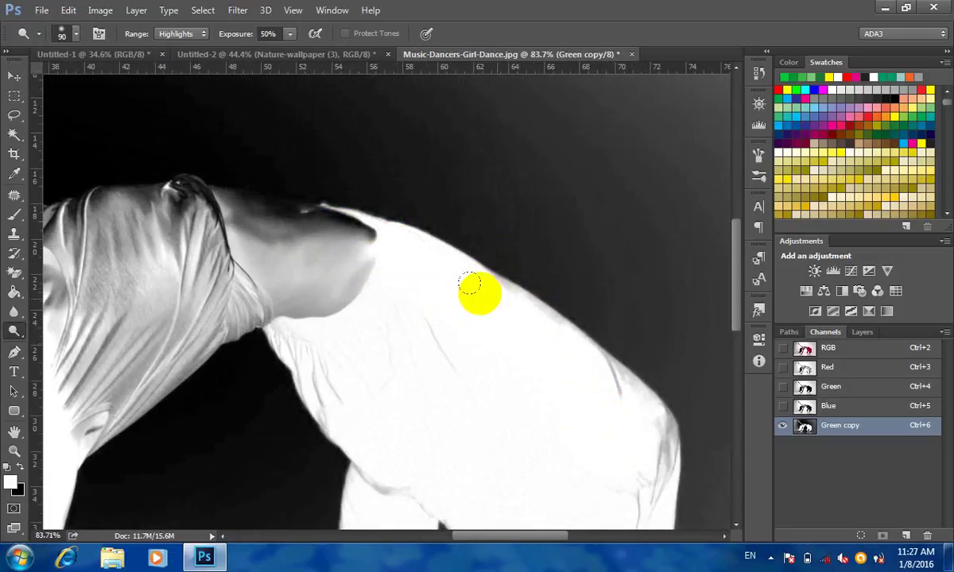
pyautogui.click(539, 315)
pyautogui.click(656, 401)
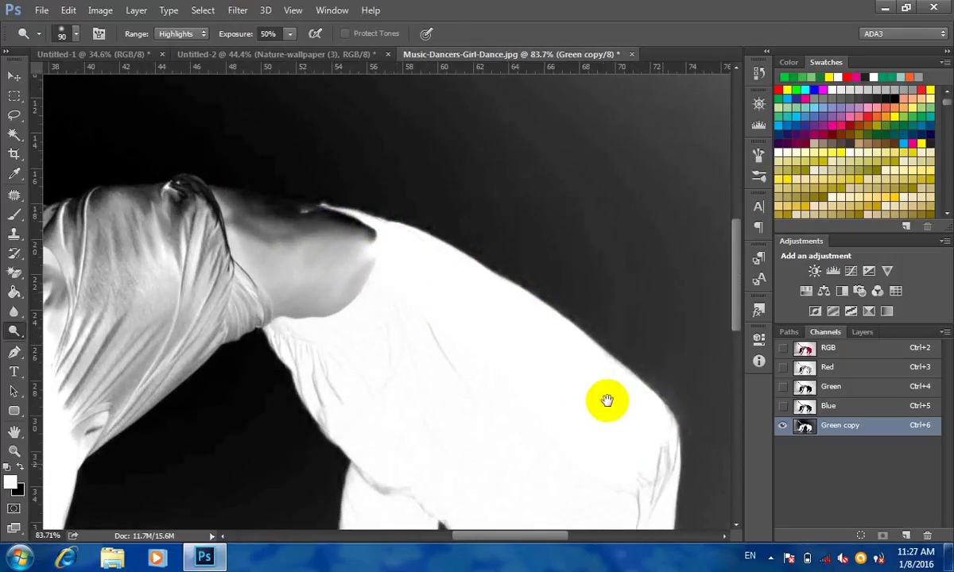
# - Dodge the gray folds at the knee and along the front and underside of the trousers to white
pyautogui.moveTo(609, 398); pyautogui.dragTo(588, 297)
pyautogui.moveTo(639, 329)
pyautogui.mouseDown()
pyautogui.moveTo(624, 428)
pyautogui.moveTo(592, 463)
pyautogui.mouseUp()
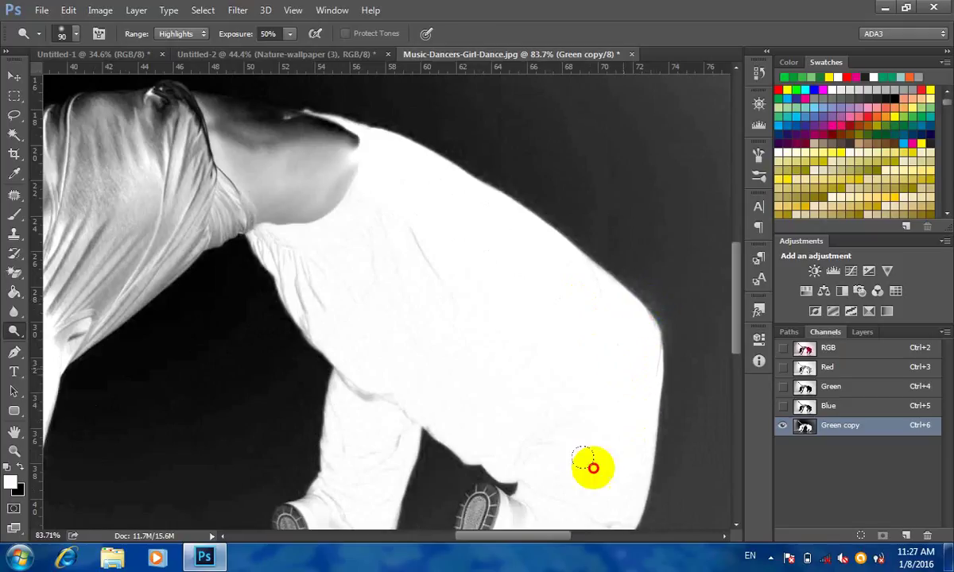
pyautogui.click(406, 233)
pyautogui.moveTo(405, 232)
pyautogui.mouseDown()
pyautogui.moveTo(273, 235)
pyautogui.moveTo(294, 292)
pyautogui.moveTo(360, 342)
pyautogui.moveTo(324, 343)
pyautogui.moveTo(396, 402)
pyautogui.mouseUp()
pyautogui.moveTo(453, 410); pyautogui.dragTo(428, 251)
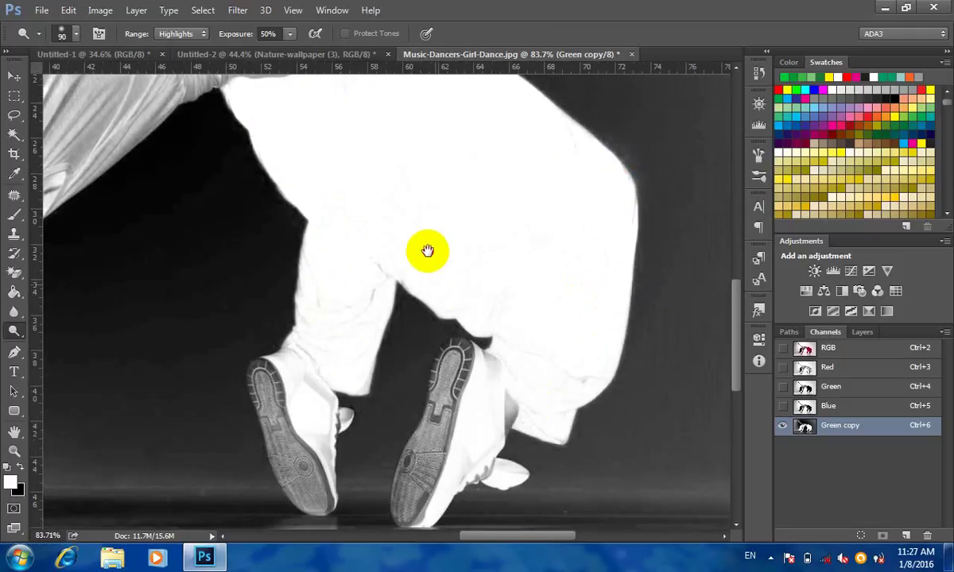
# - Whiten the lower trouser legs and the sides of both shoes with the 90 px Dodge brush
pyautogui.scroll(3, 468, 306)
pyautogui.moveTo(382, 278)
pyautogui.mouseDown()
pyautogui.moveTo(309, 380)
pyautogui.moveTo(255, 390)
pyautogui.moveTo(285, 279)
pyautogui.moveTo(280, 459)
pyautogui.moveTo(276, 373)
pyautogui.moveTo(305, 213)
pyautogui.moveTo(467, 334)
pyautogui.mouseUp()
pyautogui.moveTo(543, 363); pyautogui.dragTo(520, 275)
pyautogui.moveTo(487, 312)
pyautogui.mouseDown()
pyautogui.moveTo(489, 291)
pyautogui.moveTo(474, 293)
pyautogui.mouseUp()
pyautogui.moveTo(482, 332)
pyautogui.mouseDown()
pyautogui.moveTo(465, 356)
pyautogui.moveTo(570, 309)
pyautogui.moveTo(457, 367)
pyautogui.moveTo(512, 293)
pyautogui.moveTo(489, 263)
pyautogui.moveTo(505, 222)
pyautogui.mouseUp()
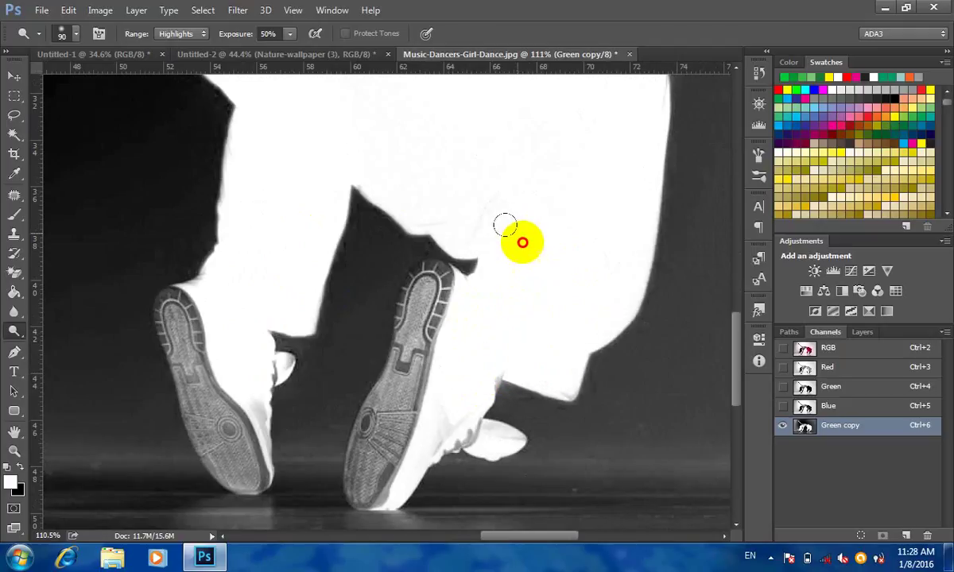
pyautogui.moveTo(420, 273)
pyautogui.mouseDown()
pyautogui.moveTo(512, 300)
pyautogui.moveTo(499, 111)
pyautogui.mouseUp()
pyautogui.scroll(-2, 485, 152)
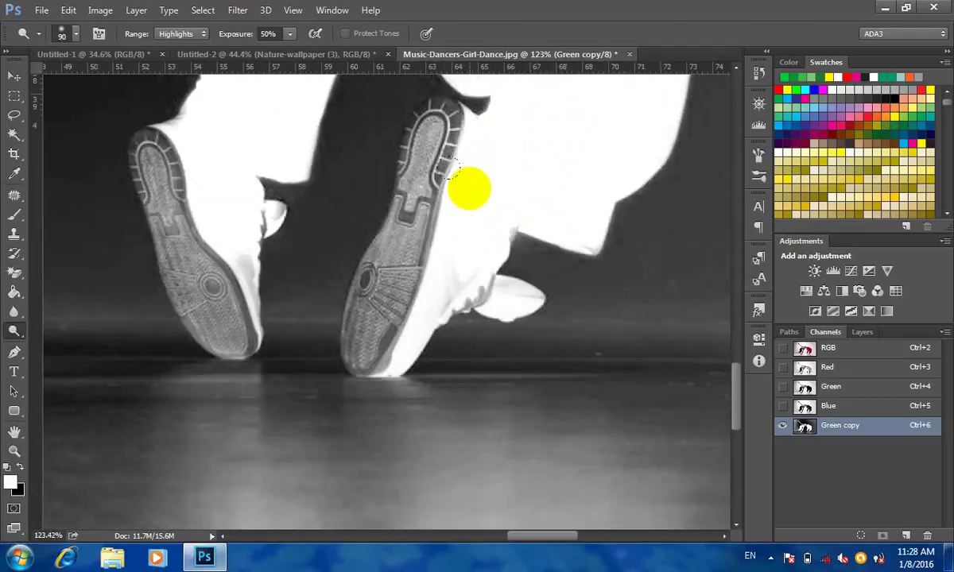
pyautogui.scroll(2, 453, 242)
pyautogui.moveTo(423, 260)
pyautogui.mouseDown()
pyautogui.moveTo(380, 340)
pyautogui.moveTo(314, 339)
pyautogui.moveTo(400, 365)
pyautogui.moveTo(375, 268)
pyautogui.mouseUp()
# - Show the RGB composite instead of the Green copy channel and activate the Pen tool
pyautogui.click(835, 351)
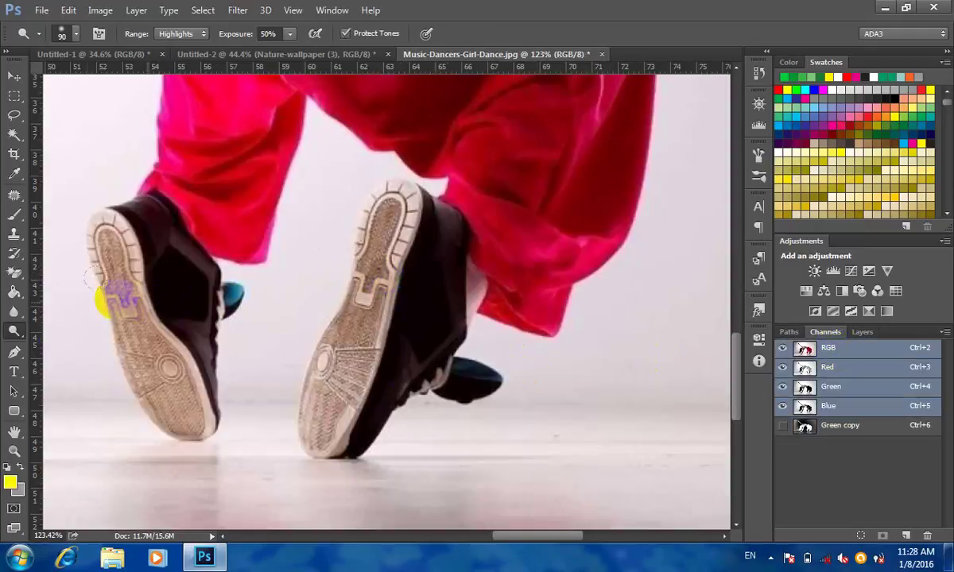
pyautogui.click(14, 353)
pyautogui.click(334, 463)
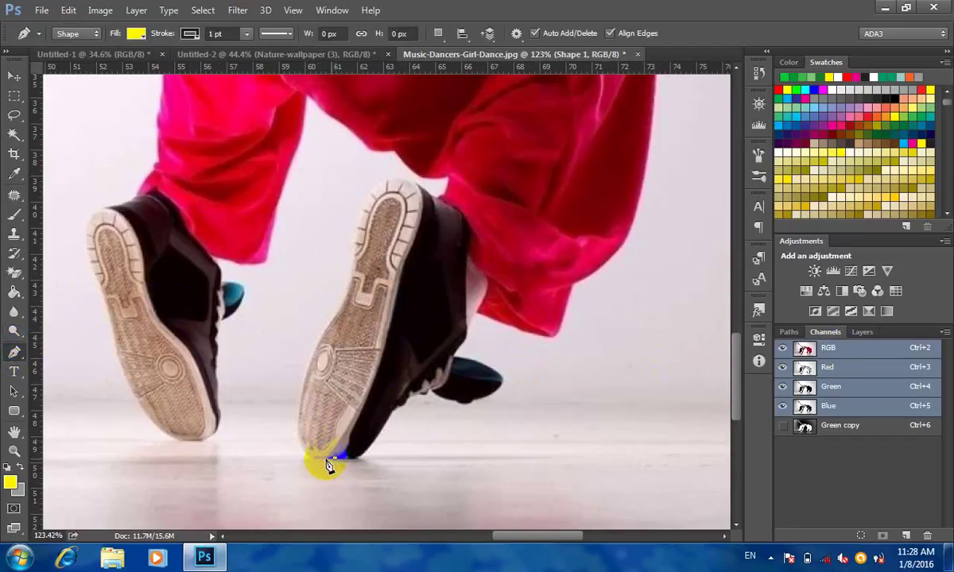
pyautogui.moveTo(299, 400); pyautogui.dragTo(318, 341)
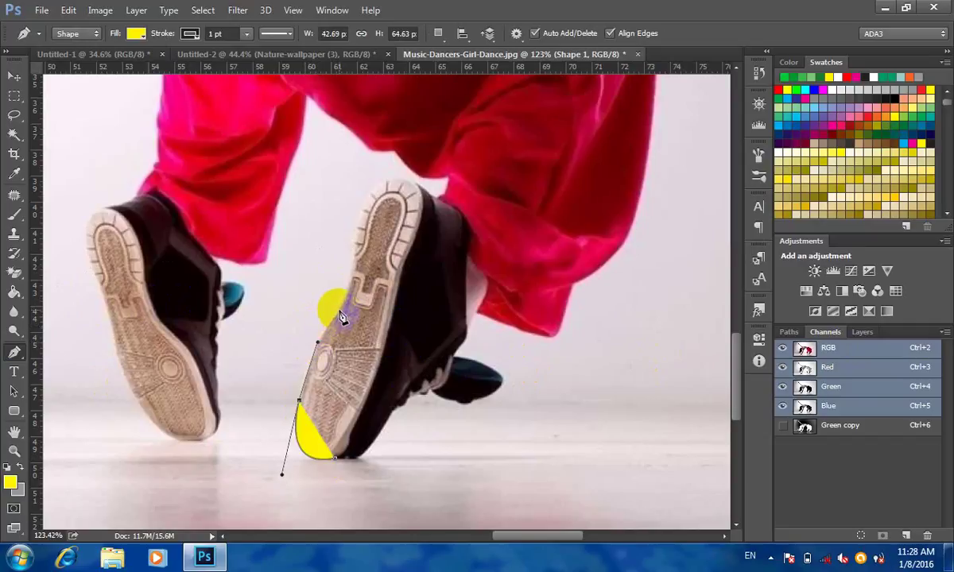
pyautogui.press('Delete')
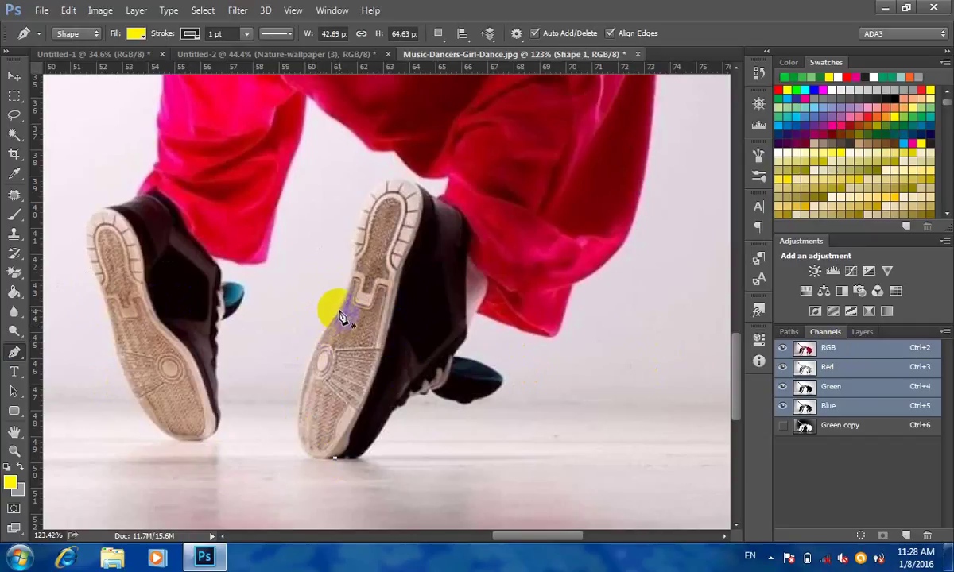
pyautogui.press('Delete')
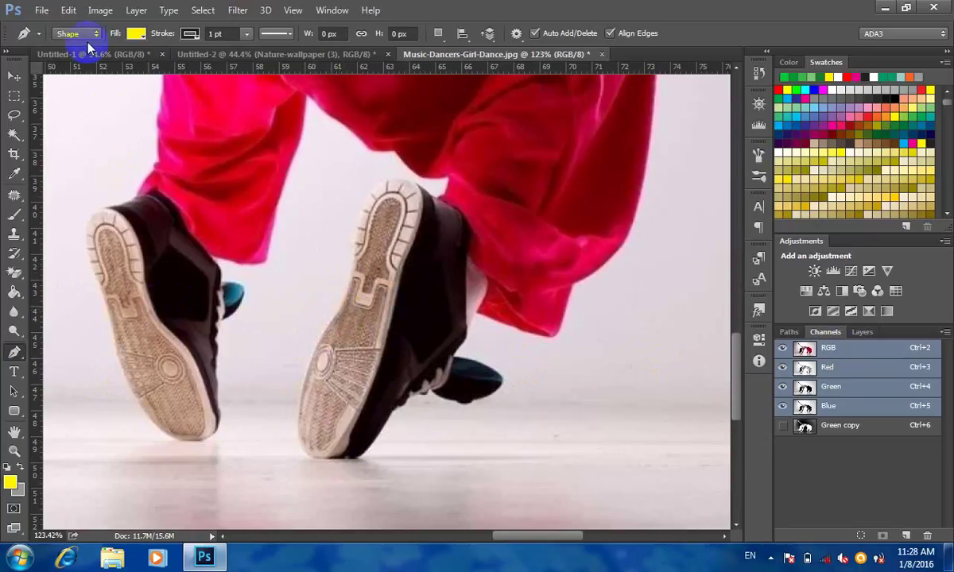
# - Set the Pen tool to Path mode and trace the front shoe's sole from the toe up to the heel
pyautogui.click(86, 35)
pyautogui.click(80, 60)
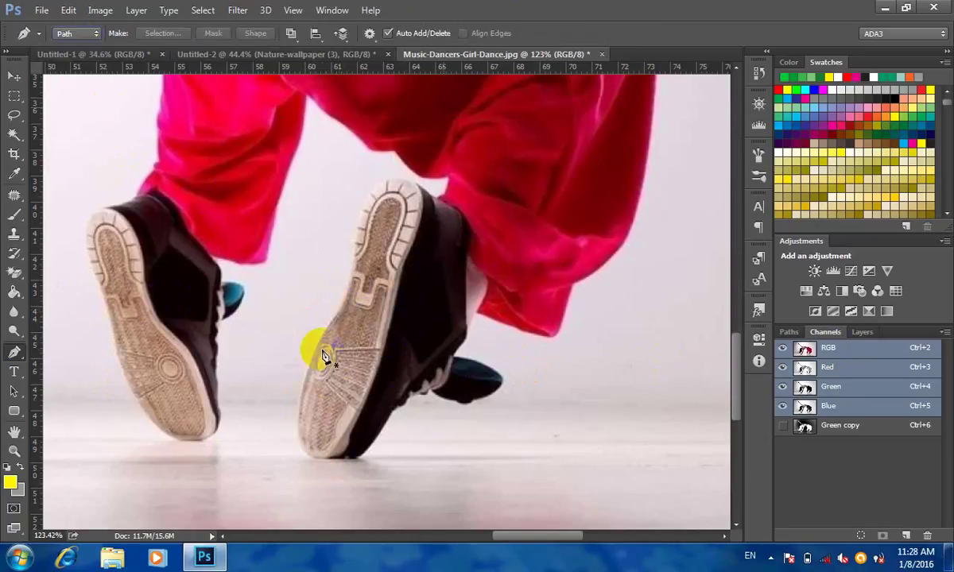
pyautogui.click(358, 460)
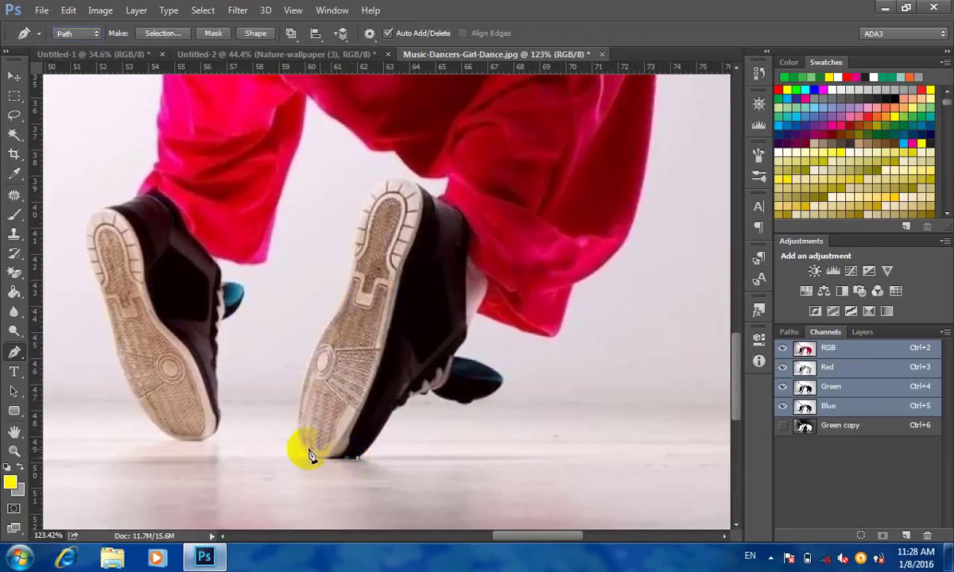
pyautogui.moveTo(289, 427); pyautogui.dragTo(297, 435)
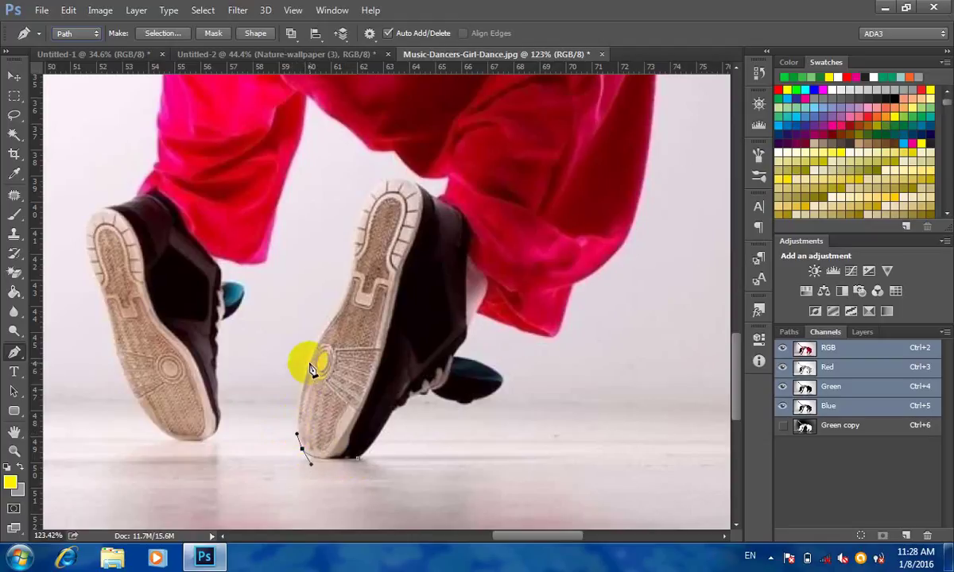
pyautogui.moveTo(310, 363); pyautogui.dragTo(343, 309)
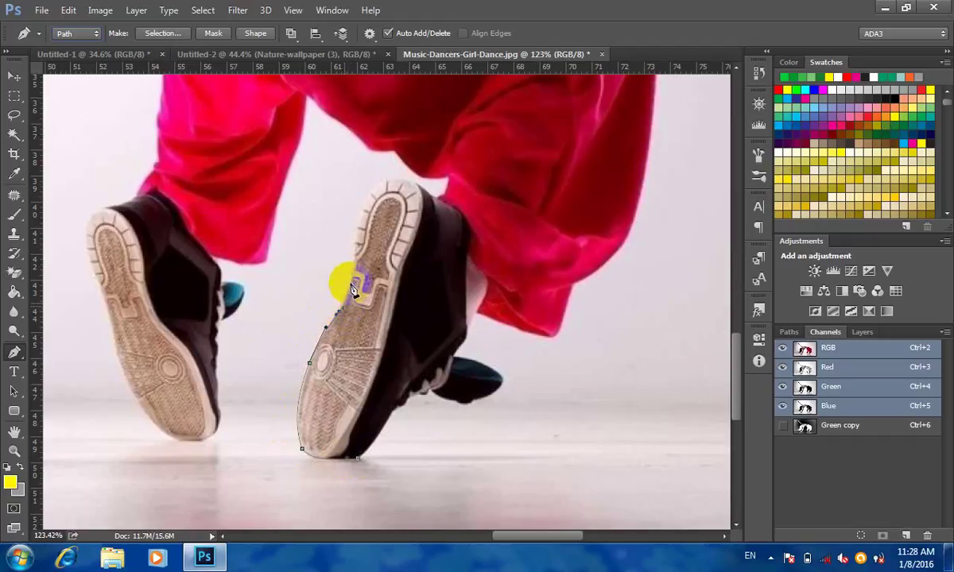
pyautogui.moveTo(353, 266); pyautogui.dragTo(353, 259)
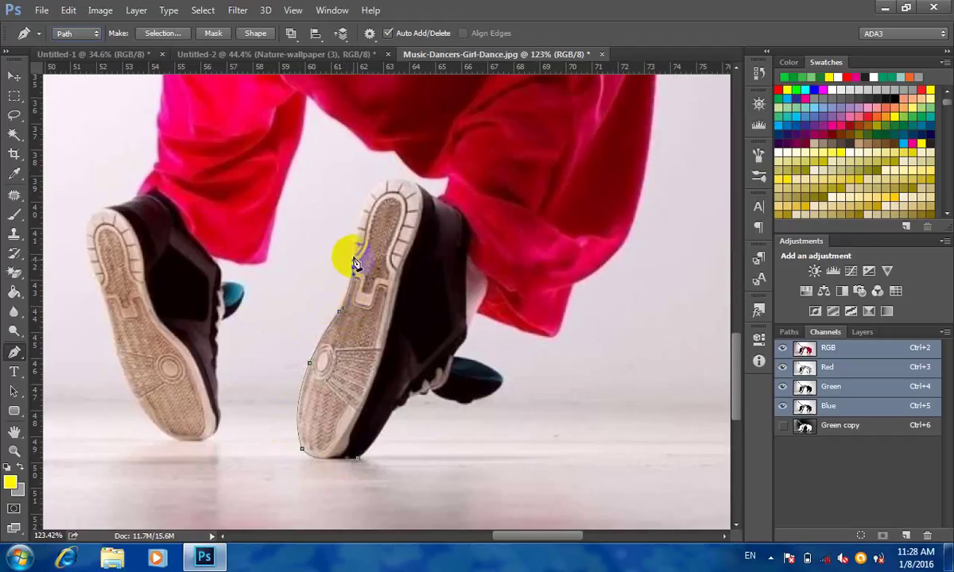
pyautogui.moveTo(376, 186)
pyautogui.mouseDown()
pyautogui.moveTo(404, 160)
pyautogui.moveTo(390, 178)
pyautogui.mouseUp()
pyautogui.keyDown('alt'); pyautogui.click(376, 188); pyautogui.keyUp('alt')
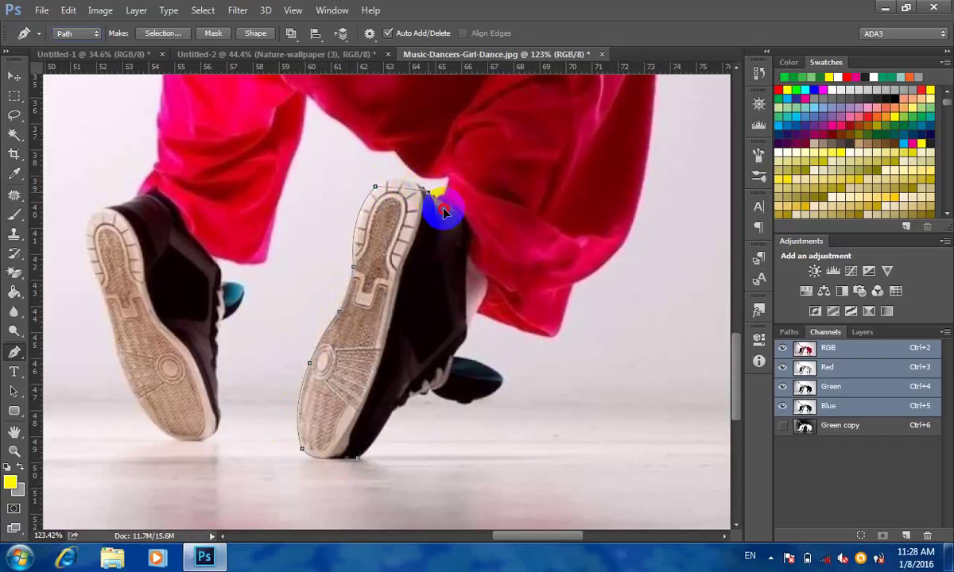
# - Continue the path around the heel and down the laced side, closing it at the toe over the Green copy channel
pyautogui.moveTo(446, 229); pyautogui.dragTo(436, 200)
pyautogui.moveTo(482, 237); pyautogui.dragTo(489, 264)
pyautogui.moveTo(472, 327)
pyautogui.mouseDown()
pyautogui.moveTo(443, 357)
pyautogui.moveTo(448, 370)
pyautogui.moveTo(452, 337)
pyautogui.moveTo(466, 337)
pyautogui.mouseUp()
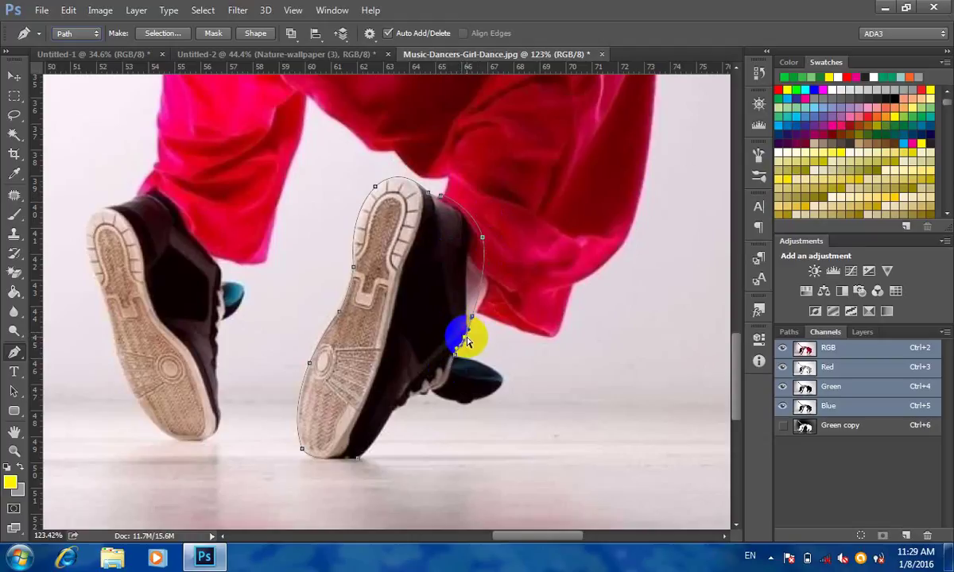
pyautogui.click(826, 430)
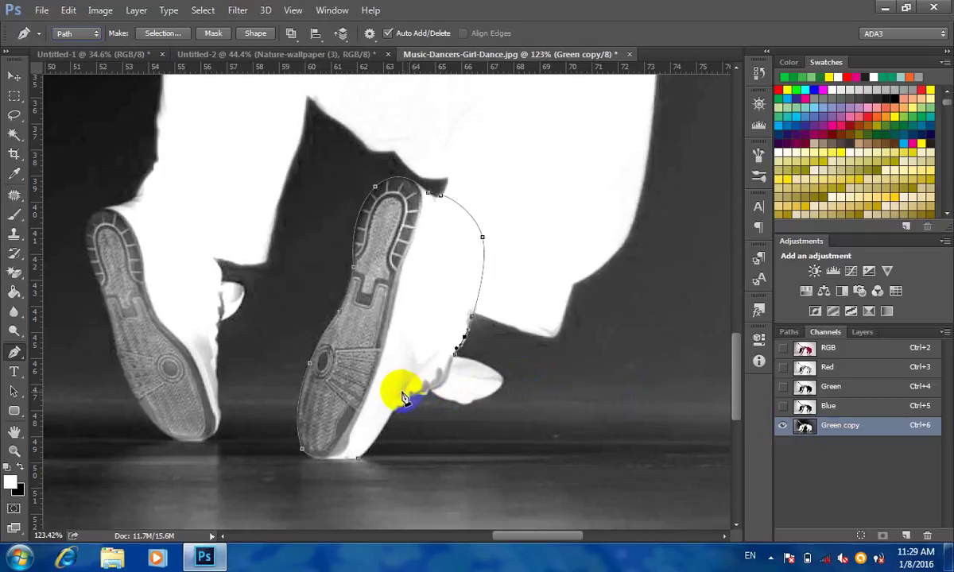
pyautogui.click(375, 414)
pyautogui.click(359, 460)
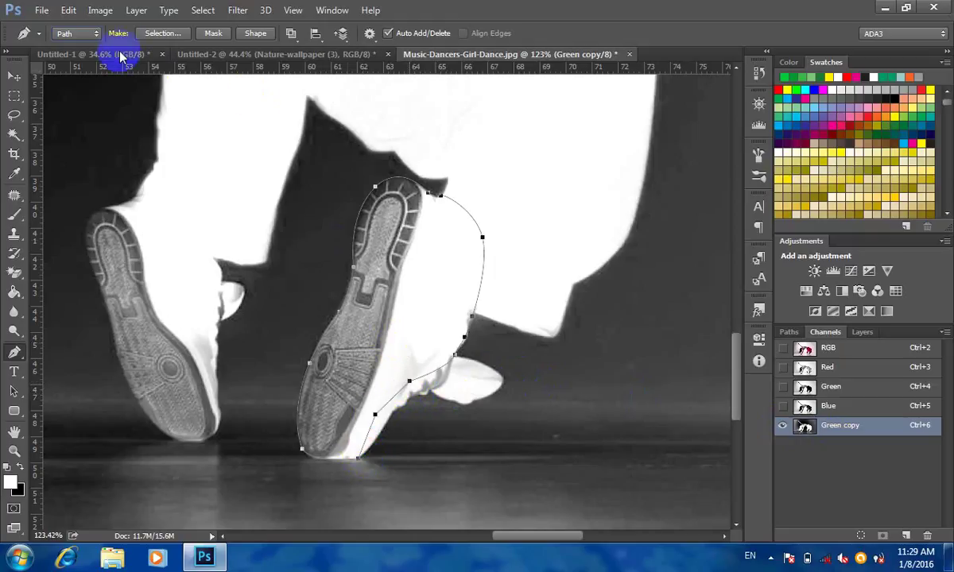
# - Convert the shoe path into a new selection with 0 px feather, fill it with white and deselect
pyautogui.click(165, 33)
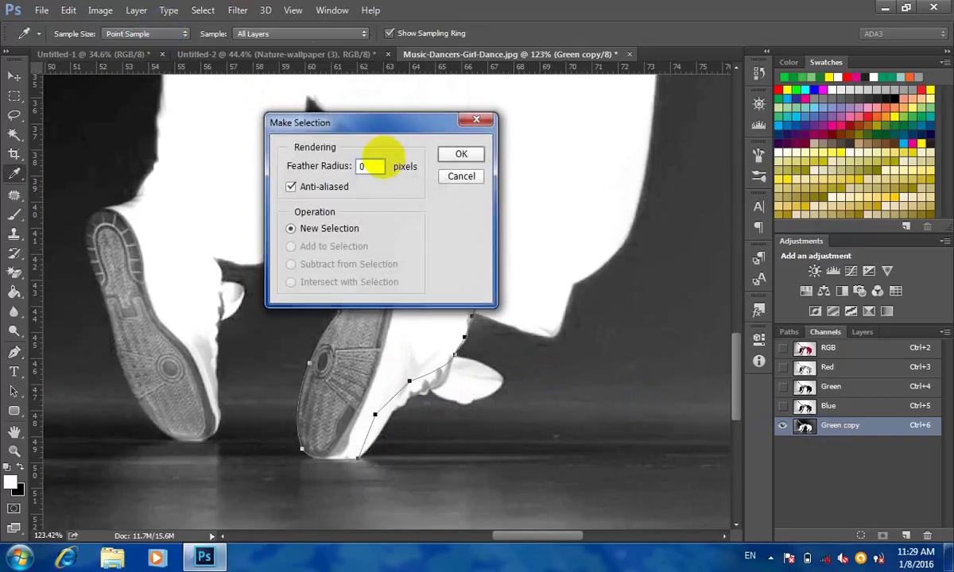
pyautogui.click(463, 155)
pyautogui.click(286, 324)
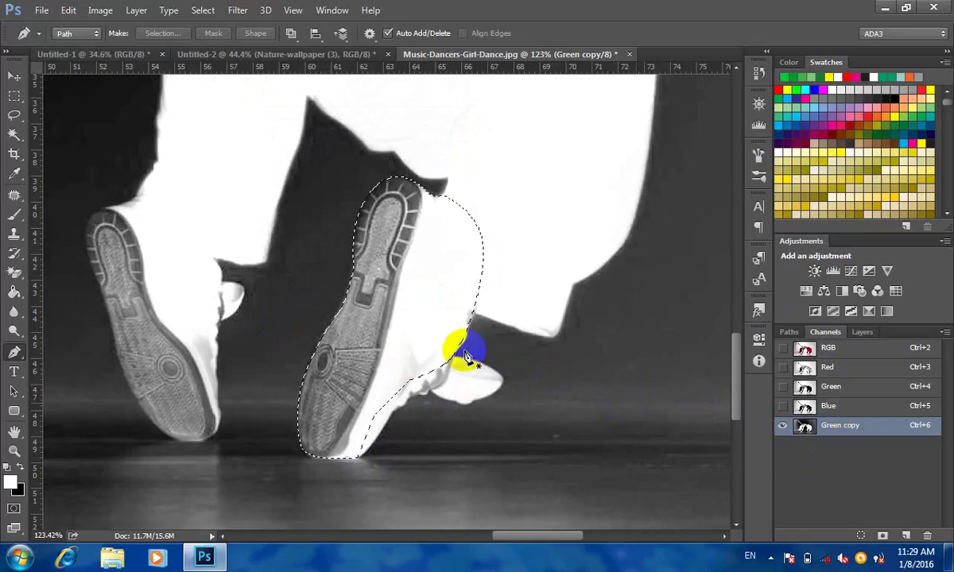
pyautogui.hotkey('alt', 'BackSpace')
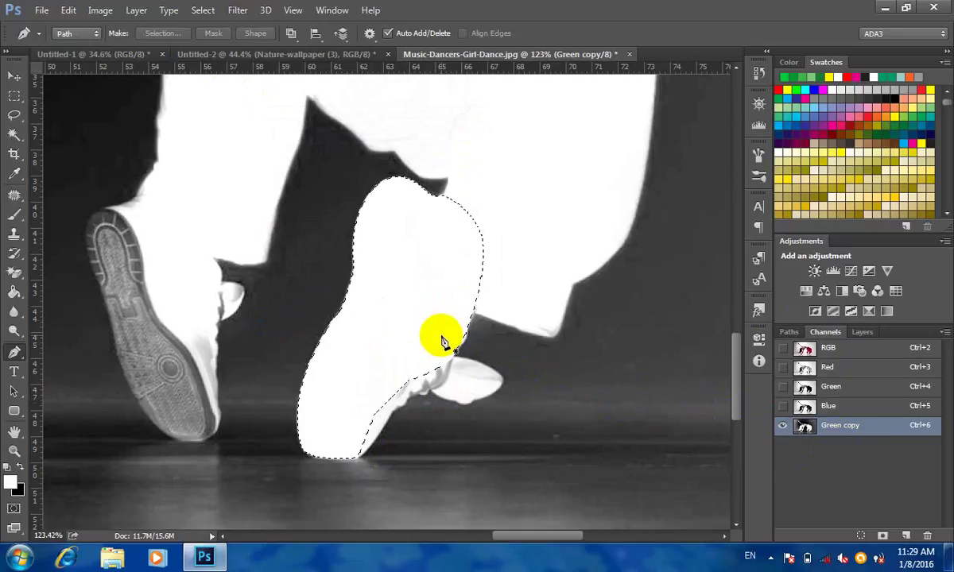
pyautogui.hotkey('ctrl', 'd')
pyautogui.scroll(5, 441, 342)
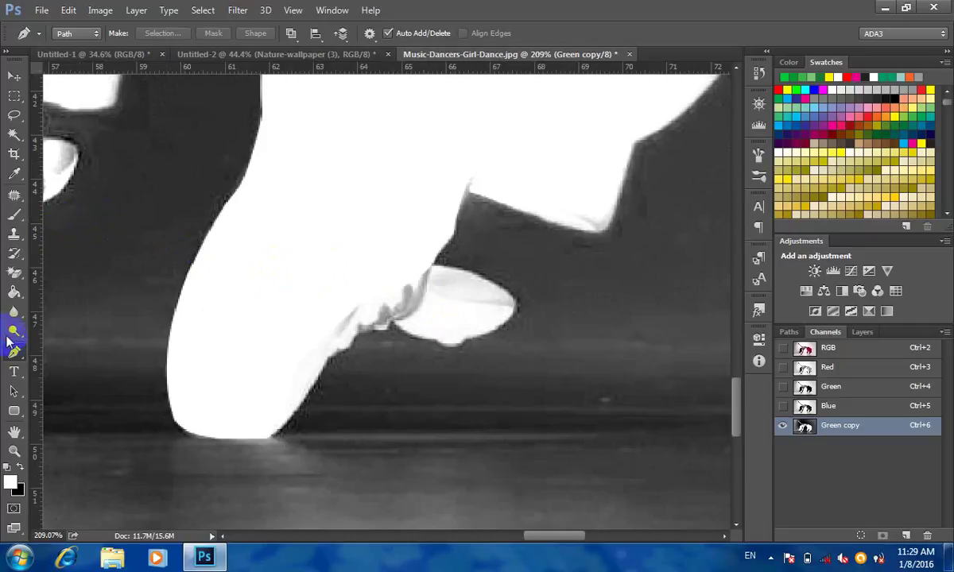
# - Dodge the grey remains around the front shoe's laces and the small tip beside it to white, using a size 30 brush on Highlights at 50% exposure
pyautogui.click(14, 331)
pyautogui.moveTo(421, 282); pyautogui.dragTo(368, 238)
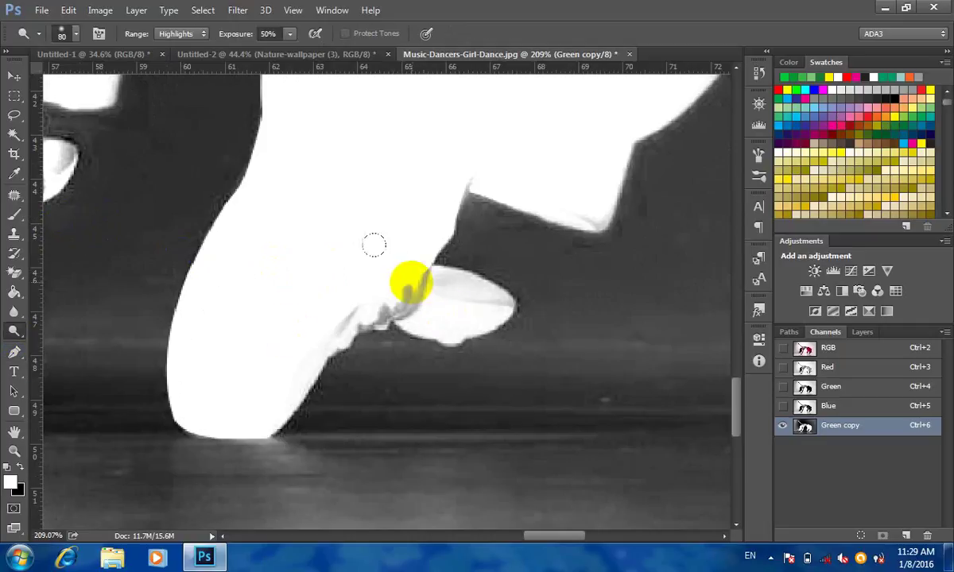
pyautogui.press('[')
pyautogui.press('[')
pyautogui.press('[')
pyautogui.moveTo(396, 271)
pyautogui.mouseDown()
pyautogui.moveTo(396, 295)
pyautogui.moveTo(415, 302)
pyautogui.moveTo(435, 282)
pyautogui.moveTo(516, 305)
pyautogui.moveTo(422, 272)
pyautogui.moveTo(601, 210)
pyautogui.moveTo(371, 316)
pyautogui.moveTo(409, 306)
pyautogui.moveTo(436, 289)
pyautogui.moveTo(346, 315)
pyautogui.moveTo(382, 295)
pyautogui.moveTo(276, 333)
pyautogui.moveTo(336, 320)
pyautogui.mouseUp()
# - Show the RGB composite and start a Pen path at the rear shoe's toe, curving around it and up the front edge
pyautogui.keyDown('alt'); pyautogui.scroll(-3, 336, 320); pyautogui.keyUp('alt')
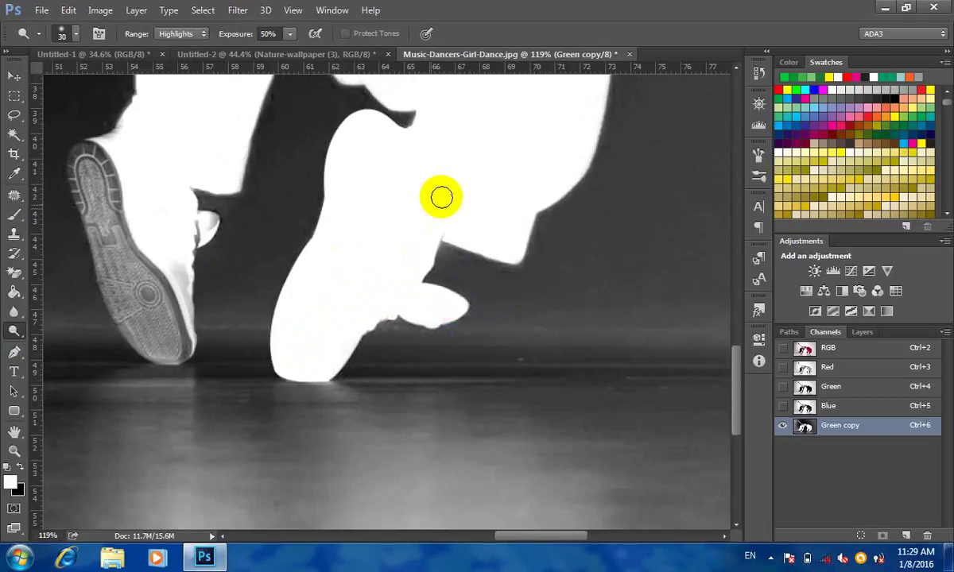
pyautogui.moveTo(441, 196); pyautogui.dragTo(489, 268)
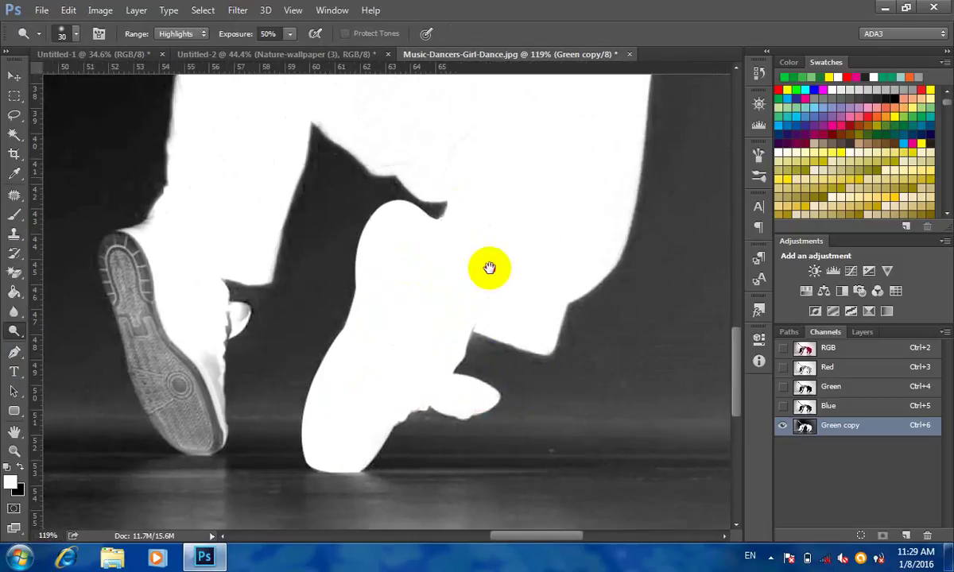
pyautogui.click(827, 347)
pyautogui.moveTo(242, 232); pyautogui.dragTo(296, 232)
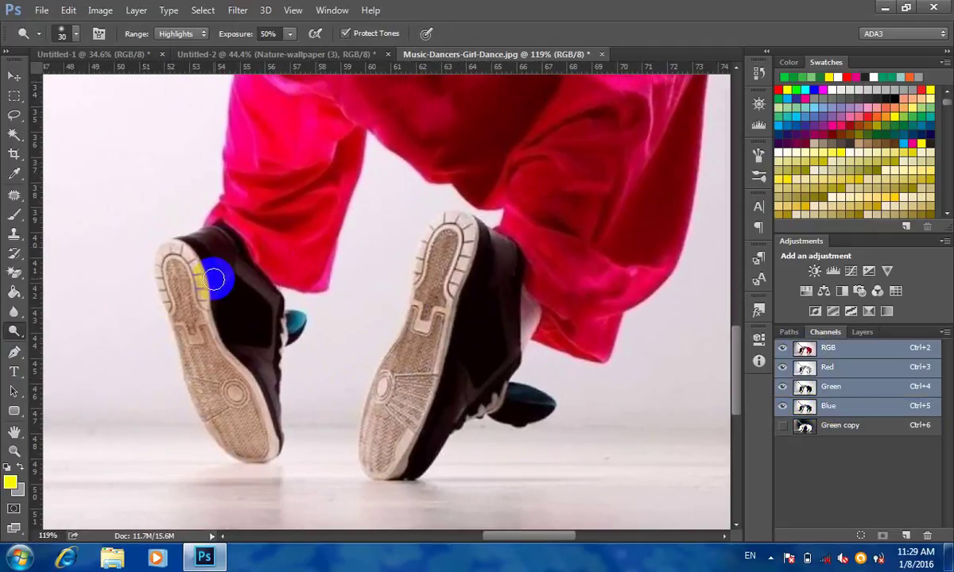
pyautogui.click(843, 427)
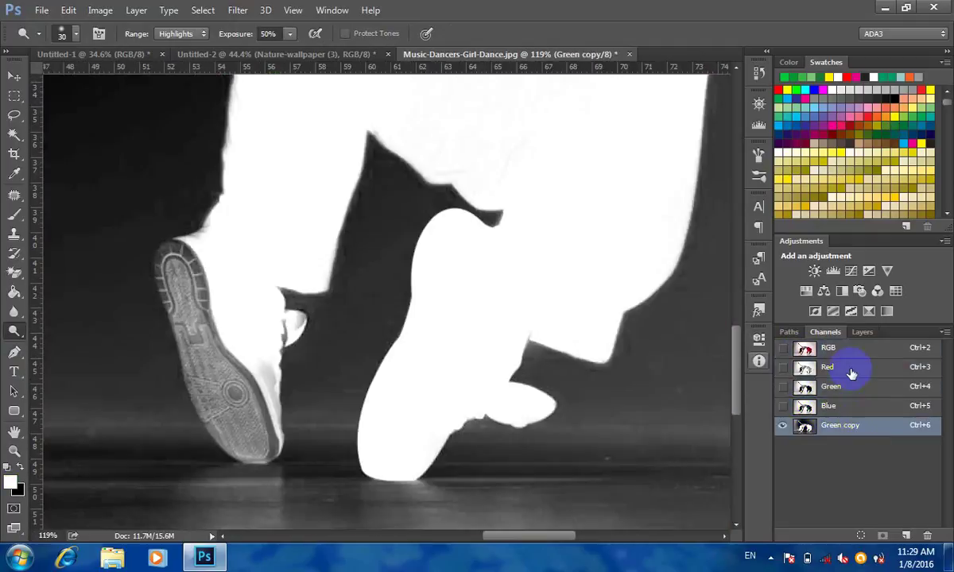
pyautogui.click(843, 350)
pyautogui.scroll(2, 161, 279)
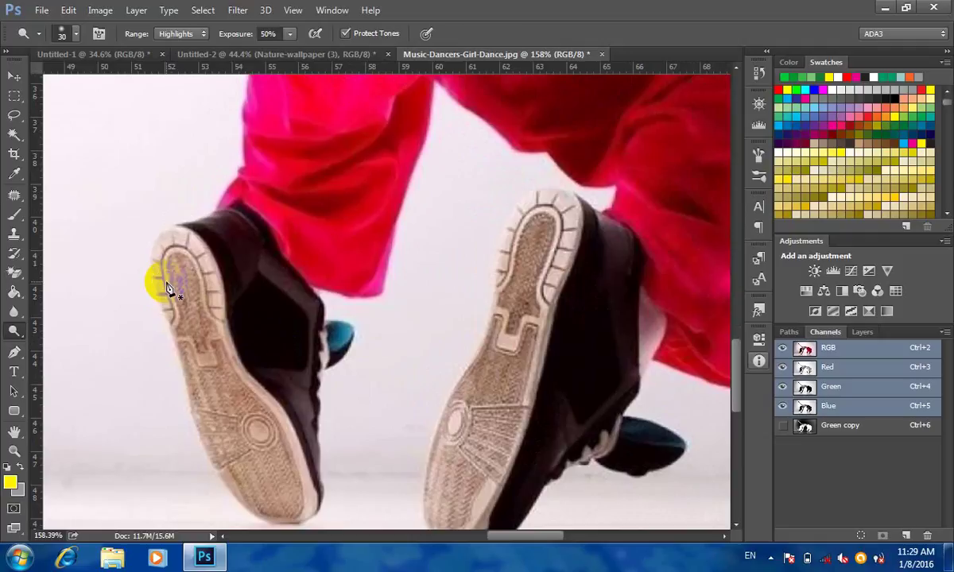
pyautogui.press('p')
pyautogui.scroll(-2, 198, 270)
pyautogui.scroll(-2, 299, 266)
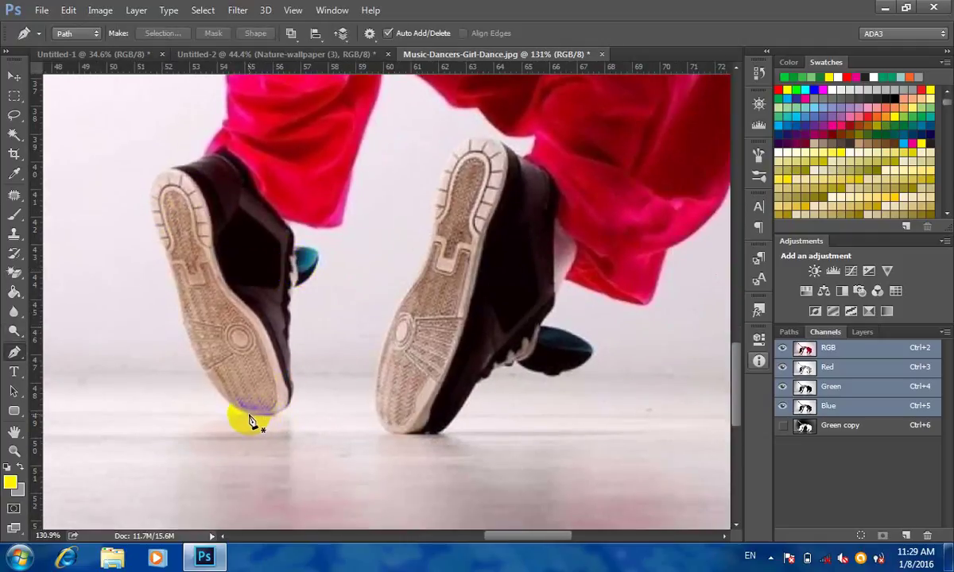
pyautogui.click(249, 414)
pyautogui.moveTo(291, 401); pyautogui.dragTo(303, 380)
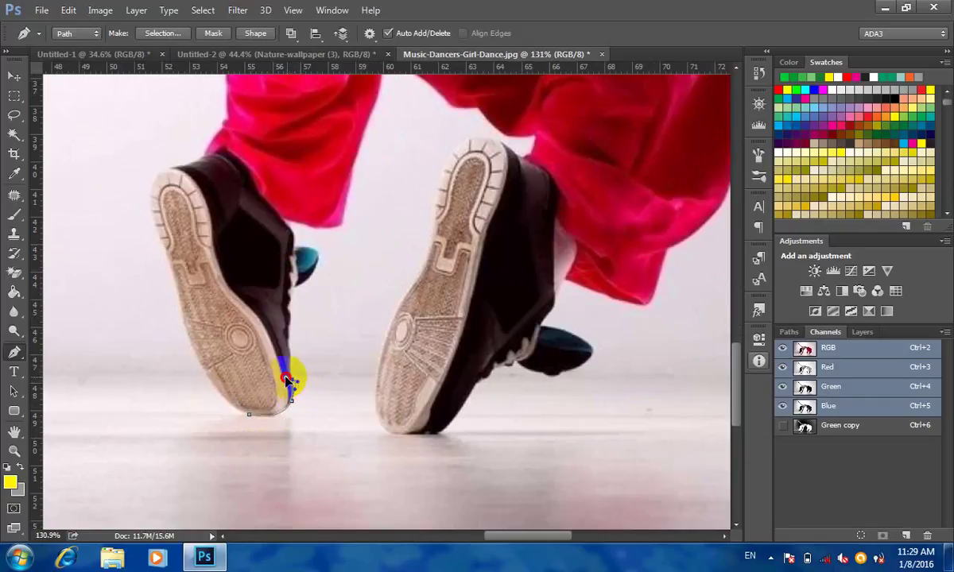
pyautogui.scroll(3, 291, 378)
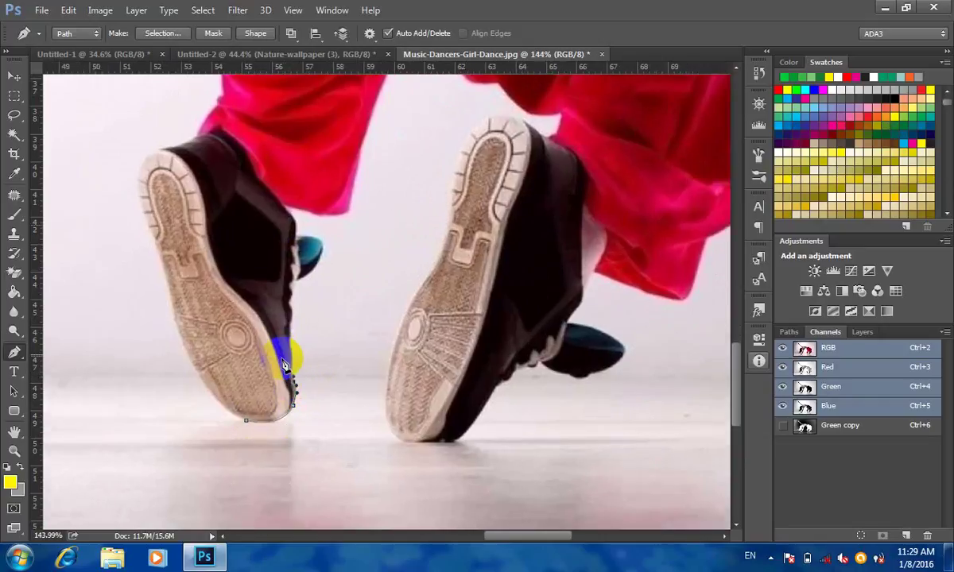
pyautogui.moveTo(295, 343); pyautogui.dragTo(290, 342)
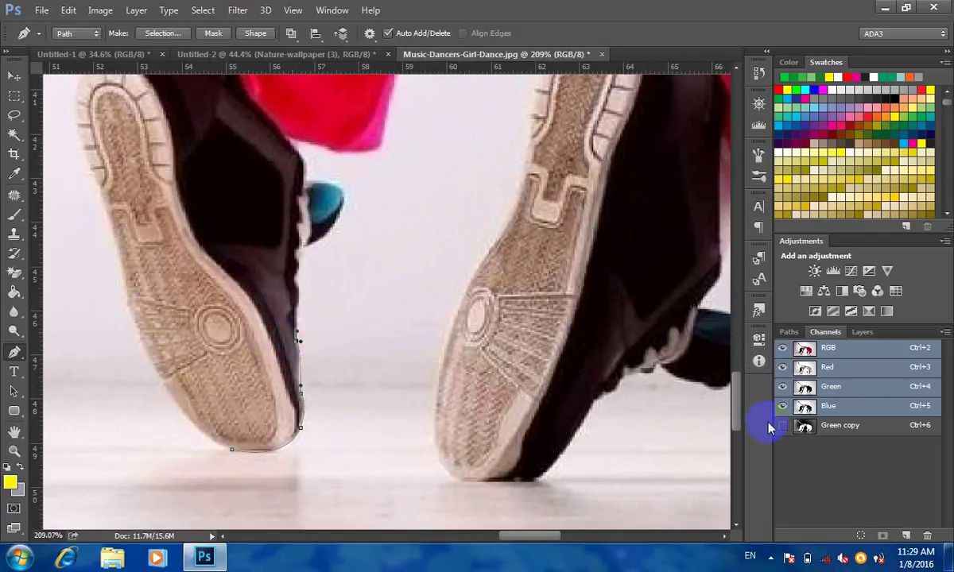
# - Check the path against the Green copy channel, then continue it over the RGB image through the shoe's dark upper and around the heel
pyautogui.click(838, 425)
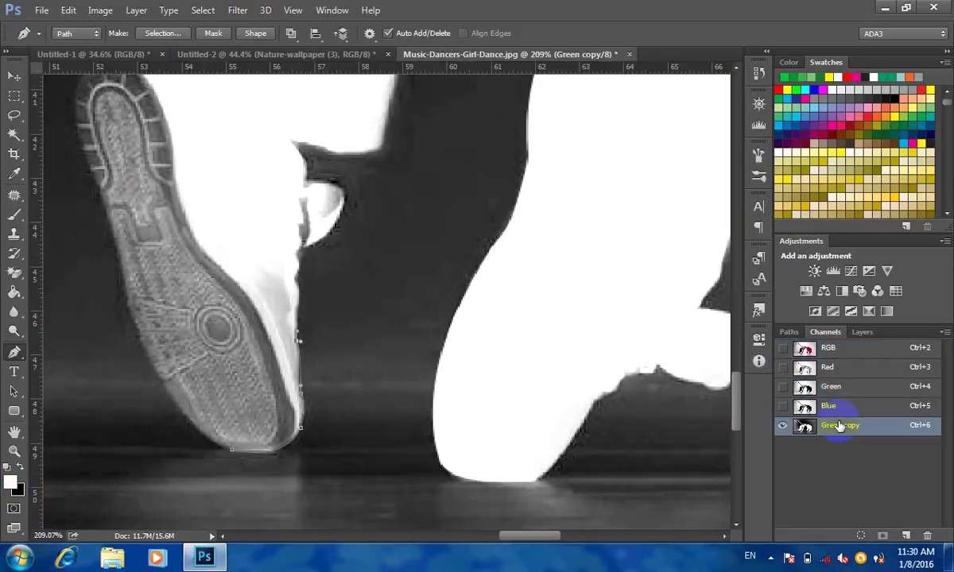
pyautogui.click(832, 350)
pyautogui.scroll(-1, 537, 366)
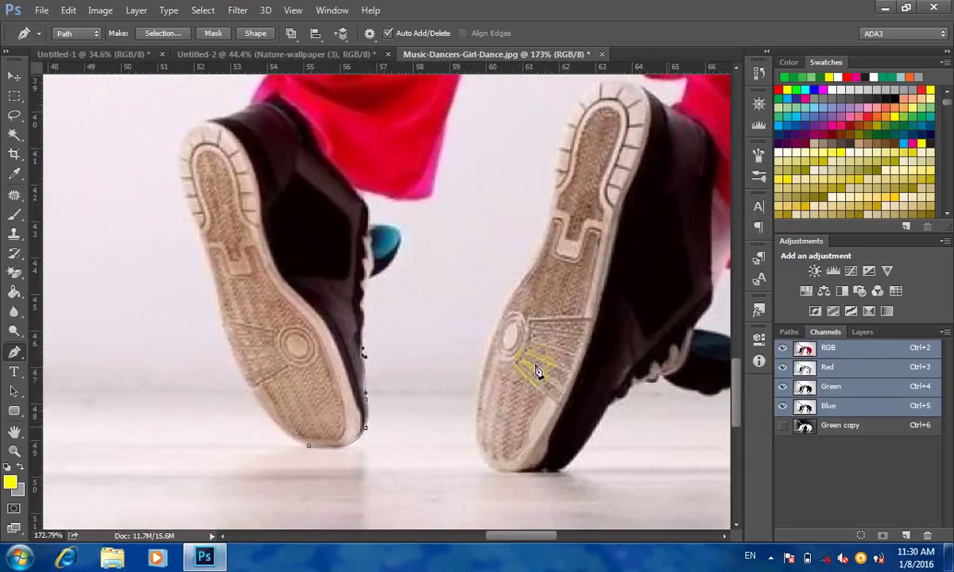
pyautogui.click(318, 227)
pyautogui.moveTo(250, 113); pyautogui.dragTo(225, 115)
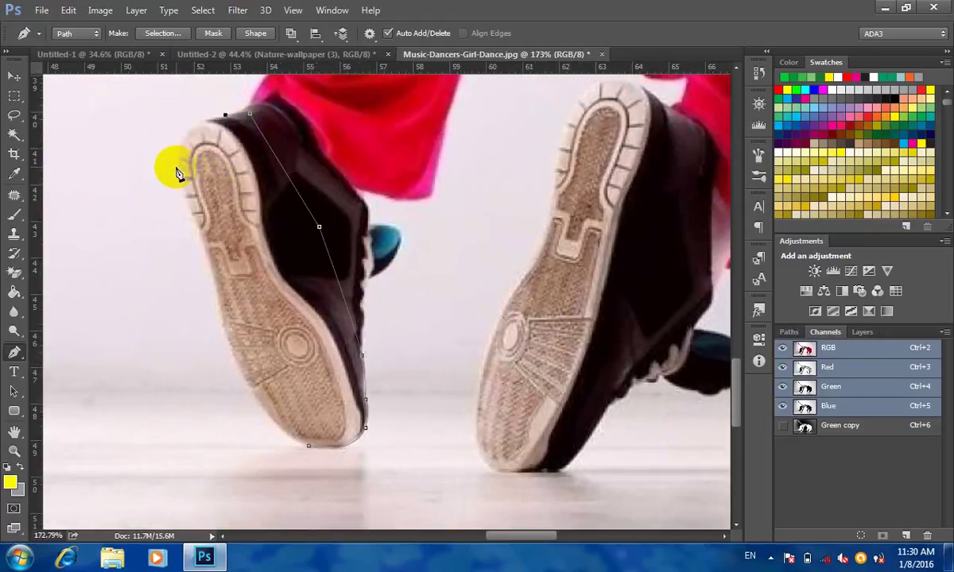
pyautogui.moveTo(176, 166); pyautogui.dragTo(187, 219)
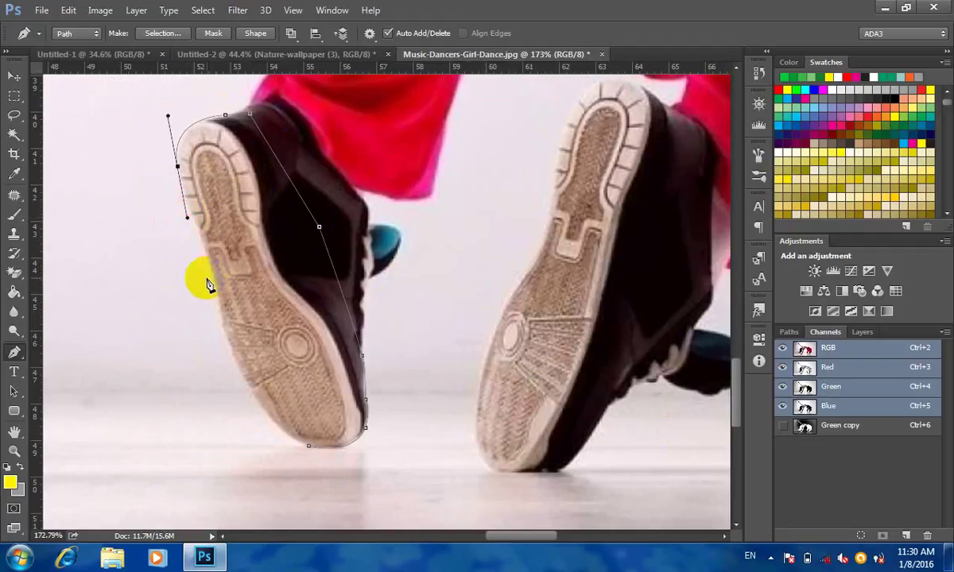
# - Trace the outer edge of the rear shoe's sole from the heel down and close the path at the toe
pyautogui.moveTo(212, 280); pyautogui.dragTo(217, 301)
pyautogui.hotkey('ctrl', 'z')
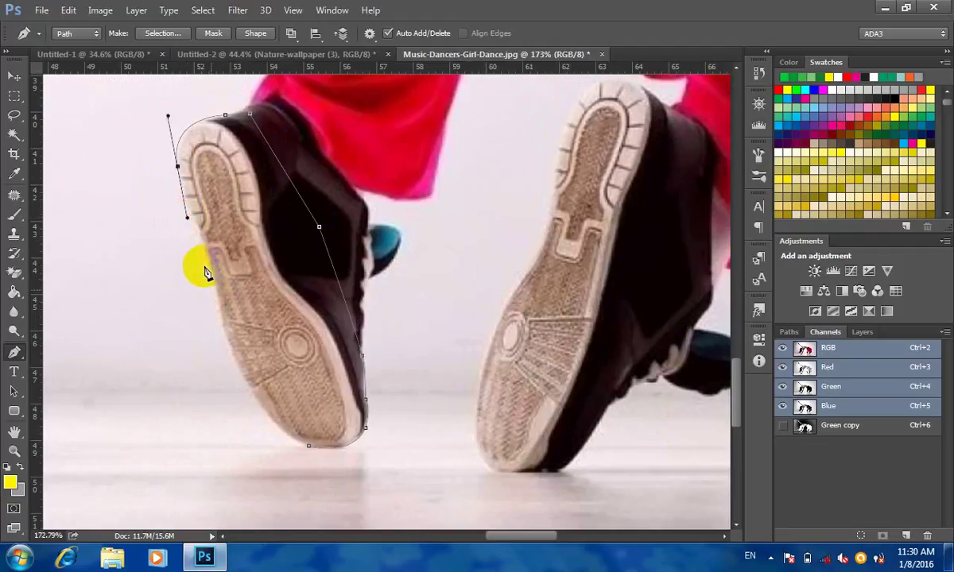
pyautogui.moveTo(193, 226); pyautogui.dragTo(205, 253)
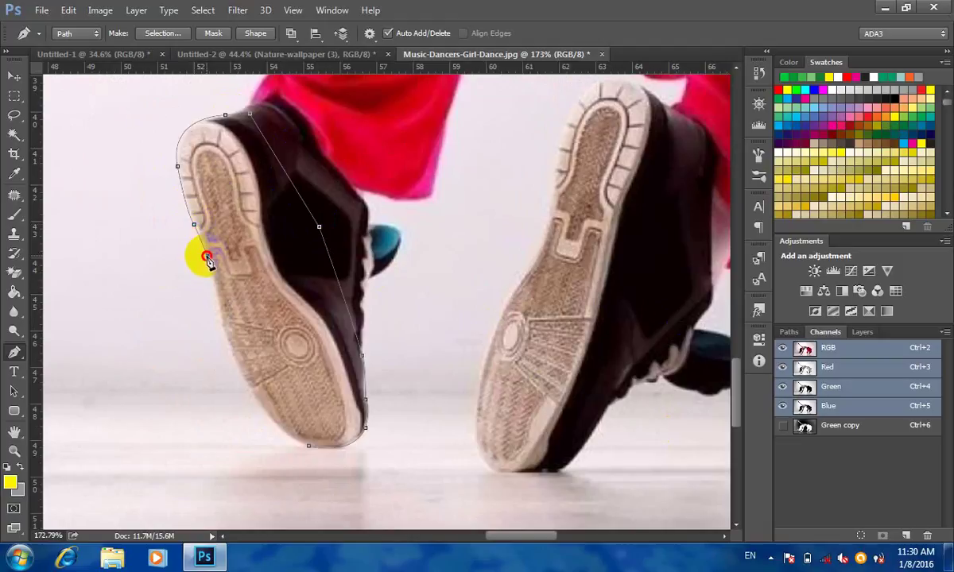
pyautogui.moveTo(210, 262); pyautogui.dragTo(211, 272)
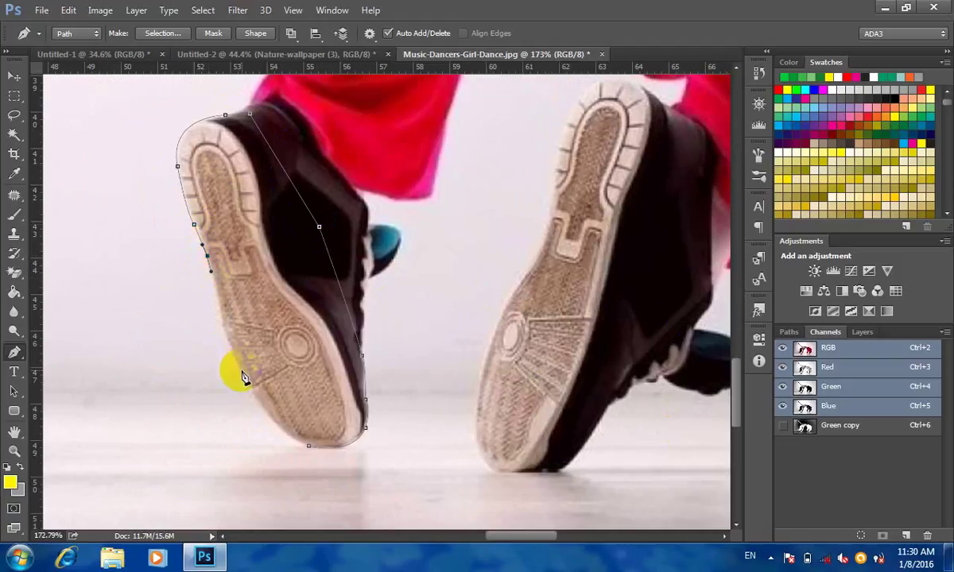
pyautogui.moveTo(238, 370); pyautogui.dragTo(251, 403)
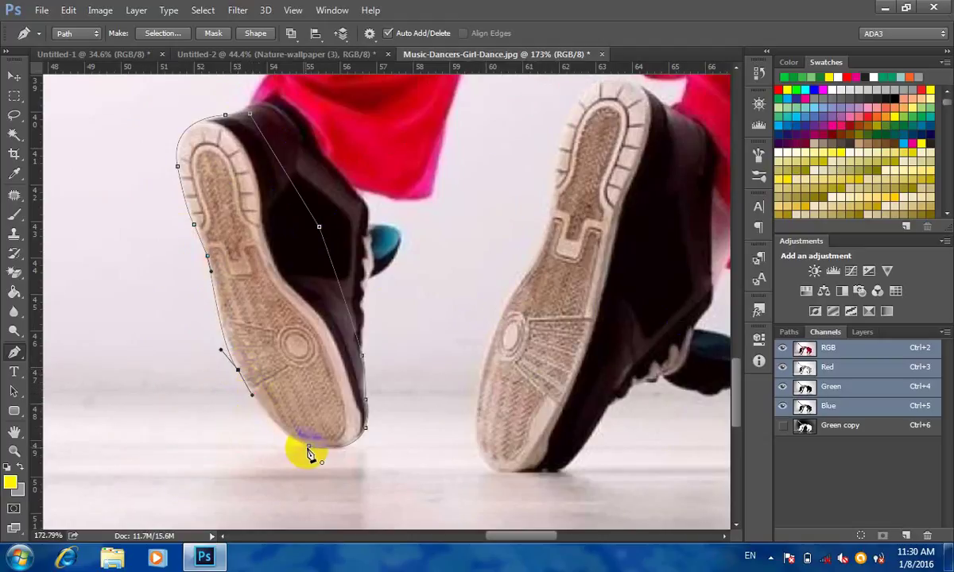
pyautogui.moveTo(308, 445); pyautogui.dragTo(345, 462)
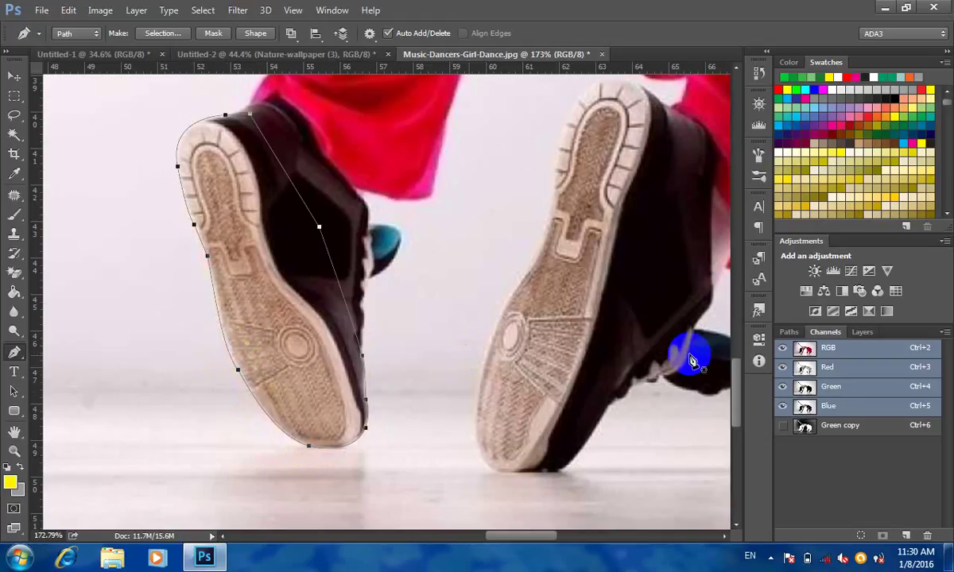
# - On the Green copy channel, convert the rear shoe path into a new anti-aliased selection with 0 px feather, fill it with white and deselect
pyautogui.click(842, 427)
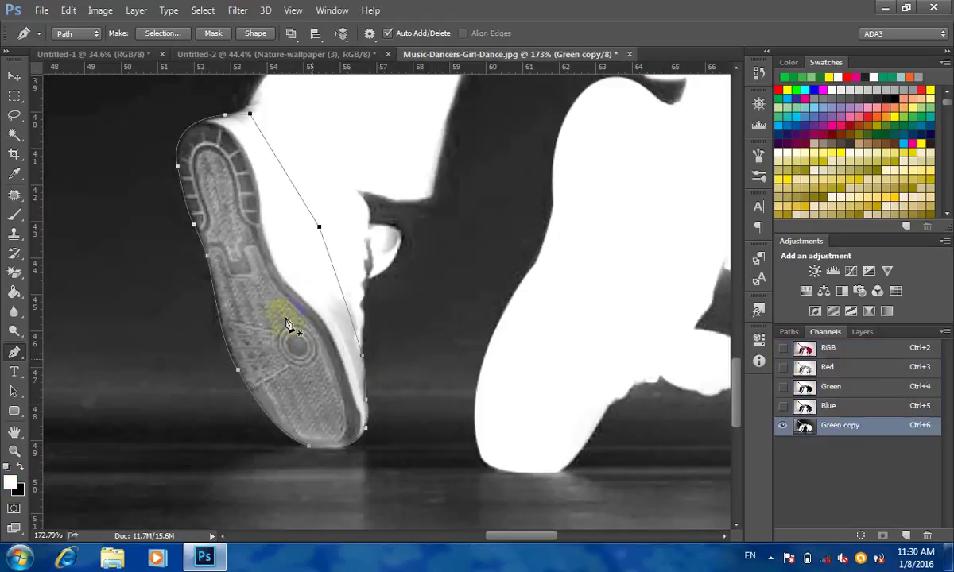
pyautogui.rightClick(239, 198)
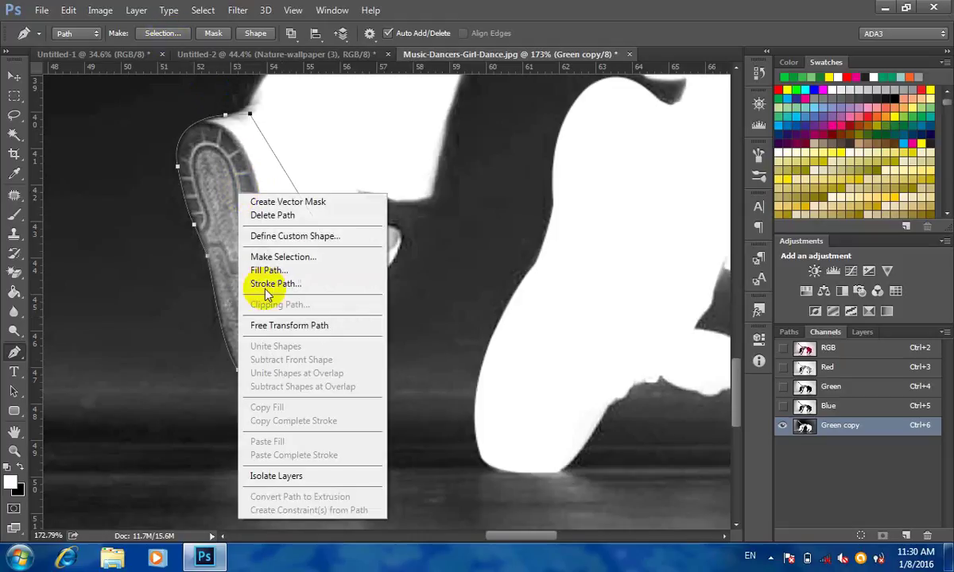
pyautogui.click(307, 263)
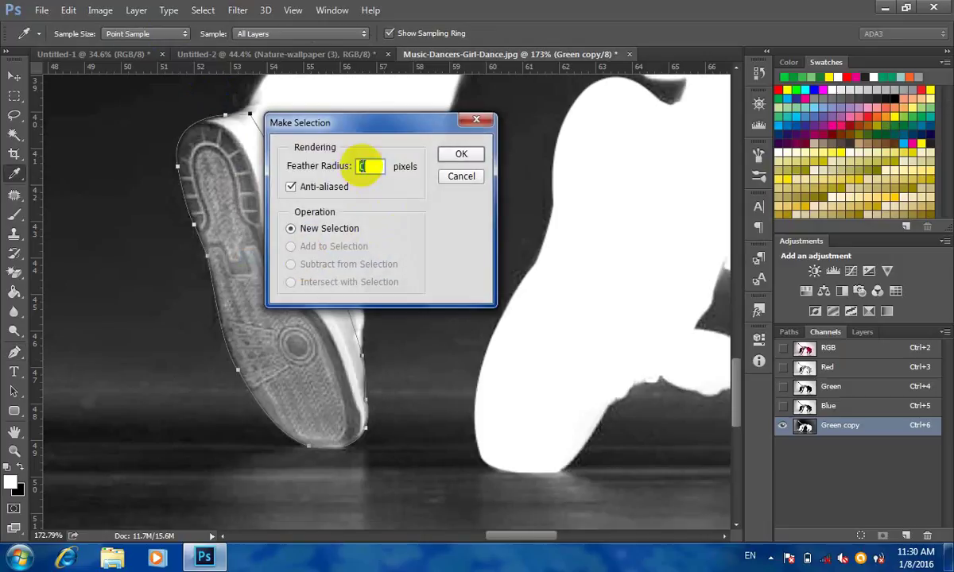
pyautogui.click(473, 154)
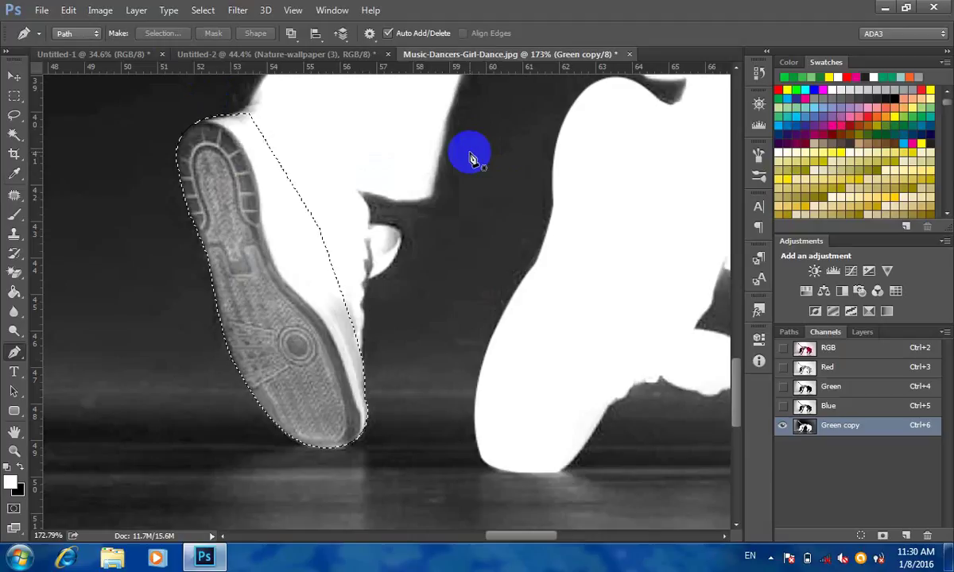
pyautogui.hotkey('alt', 'BackSpace')
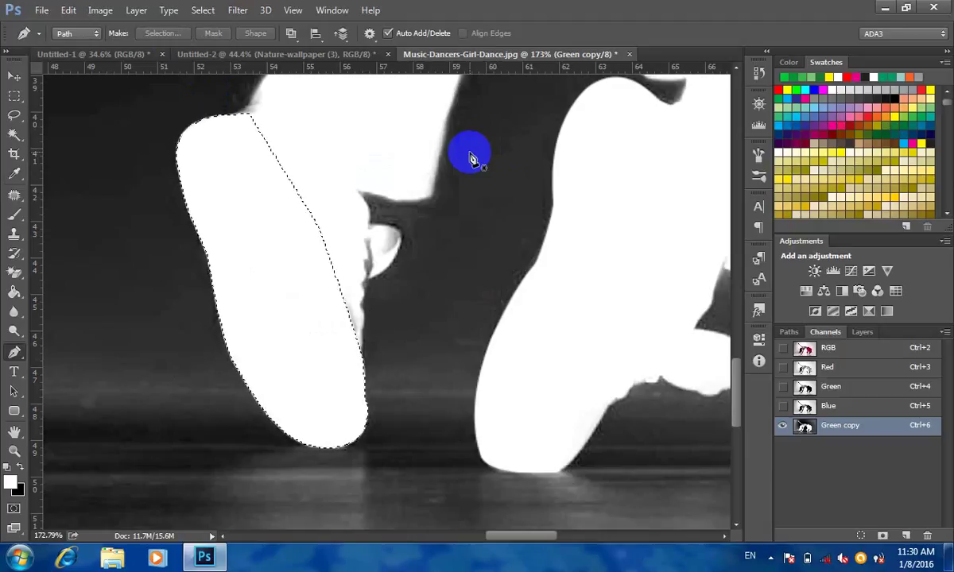
pyautogui.hotkey('ctrl', 'd')
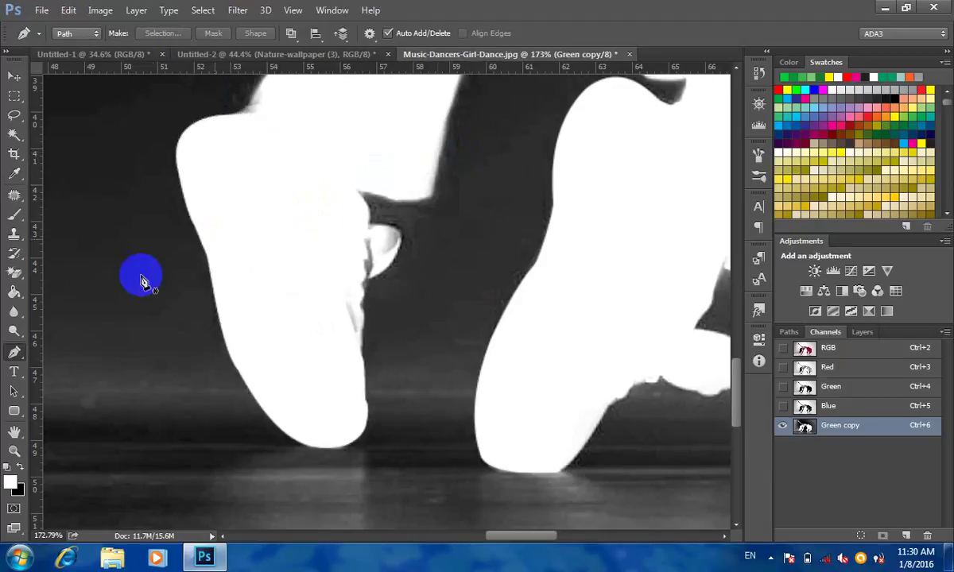
# - Dodge the grey remains along the rear shoe's laces and the small tip beside it to white
pyautogui.click(14, 332)
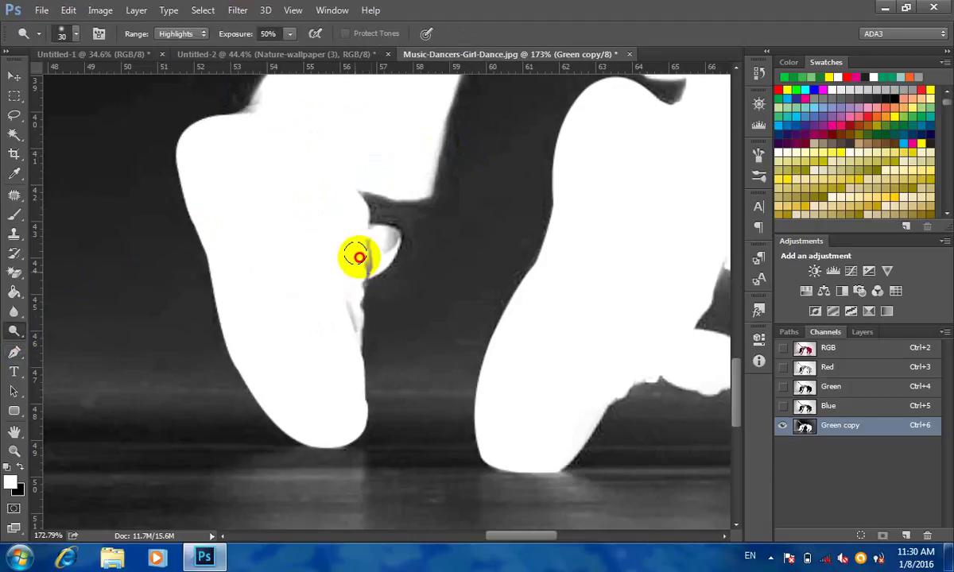
pyautogui.moveTo(358, 257)
pyautogui.mouseDown()
pyautogui.moveTo(346, 337)
pyautogui.moveTo(348, 273)
pyautogui.moveTo(388, 232)
pyautogui.moveTo(373, 260)
pyautogui.moveTo(358, 251)
pyautogui.moveTo(330, 288)
pyautogui.mouseUp()
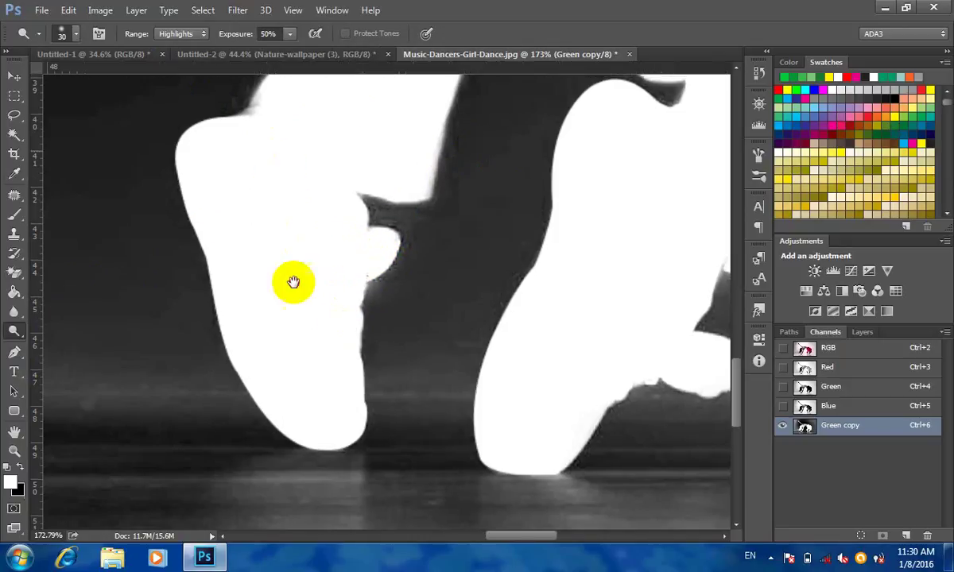
pyautogui.scroll(3, 294, 282)
pyautogui.moveTo(281, 241)
pyautogui.mouseDown()
pyautogui.moveTo(219, 270)
pyautogui.moveTo(262, 317)
pyautogui.mouseUp()
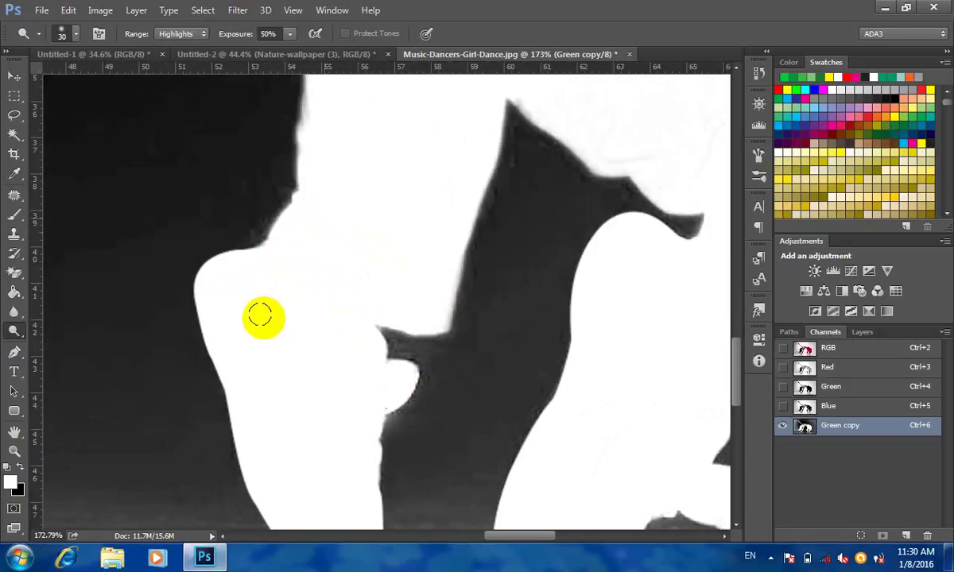
# - Over the RGB image, trace a Pen path along the torso's upper edge from the raised arm's shoulder over the shirt and waist to the trousers
pyautogui.scroll(-6, 288, 346)
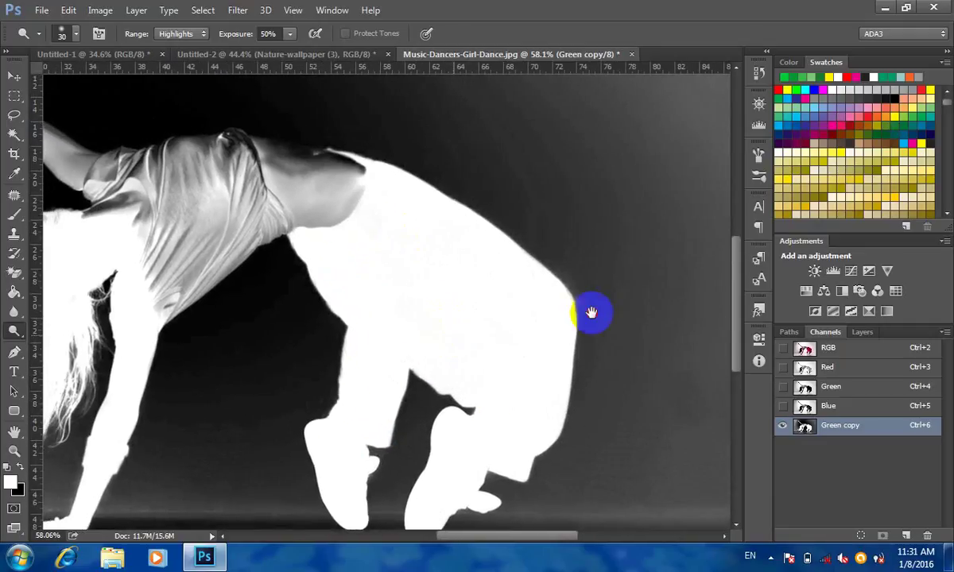
pyautogui.moveTo(590, 315); pyautogui.dragTo(619, 302)
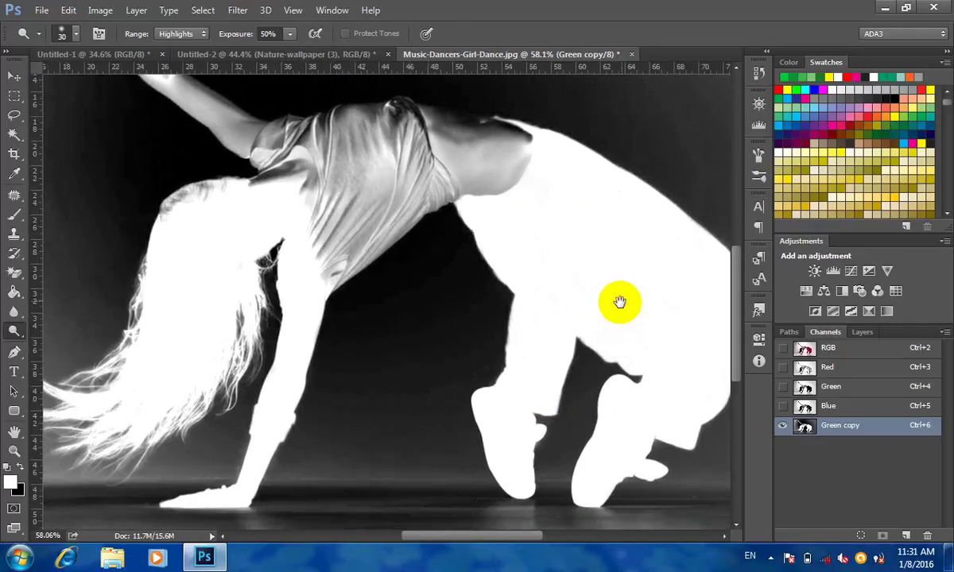
pyautogui.scroll(4, 366, 345)
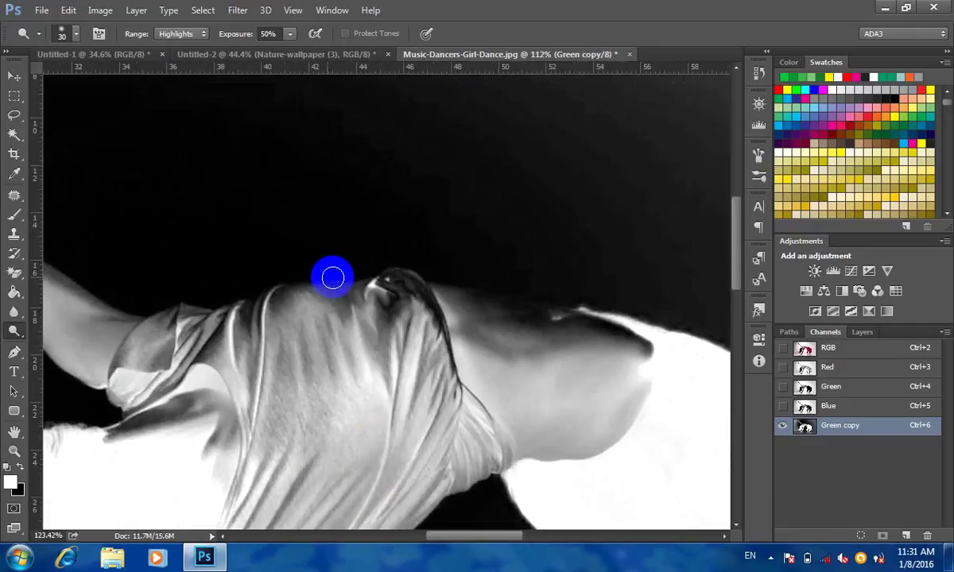
pyautogui.click(795, 348)
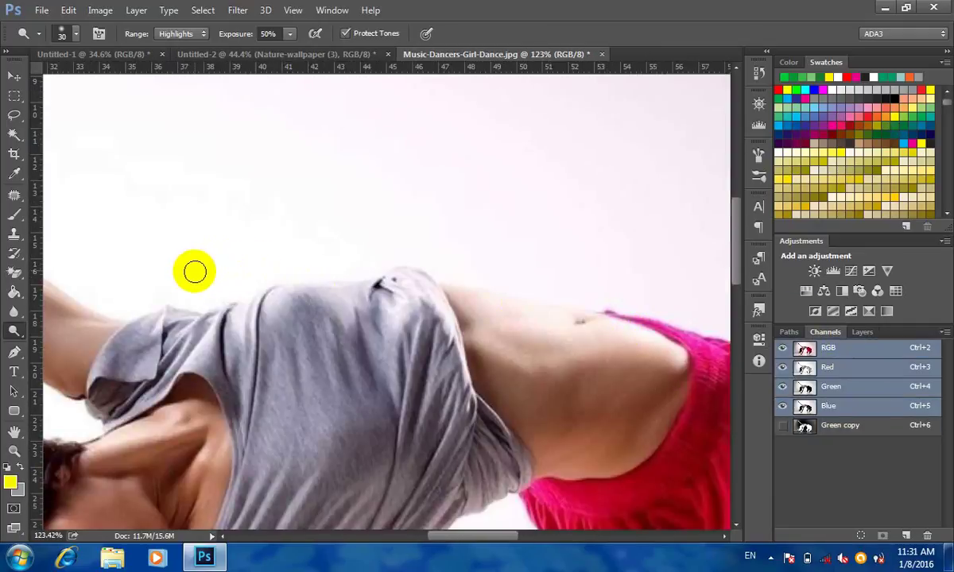
pyautogui.moveTo(195, 272); pyautogui.dragTo(264, 208)
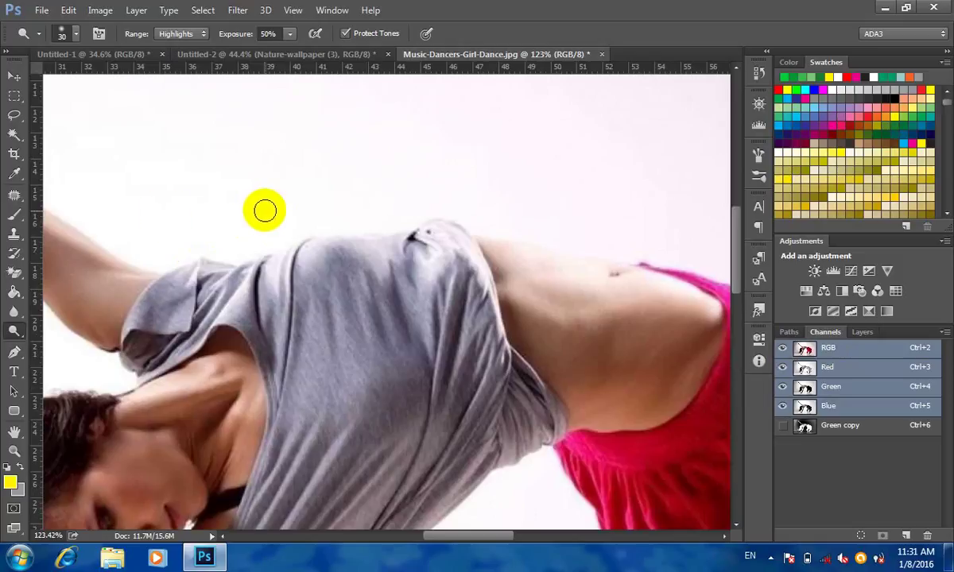
pyautogui.click(16, 353)
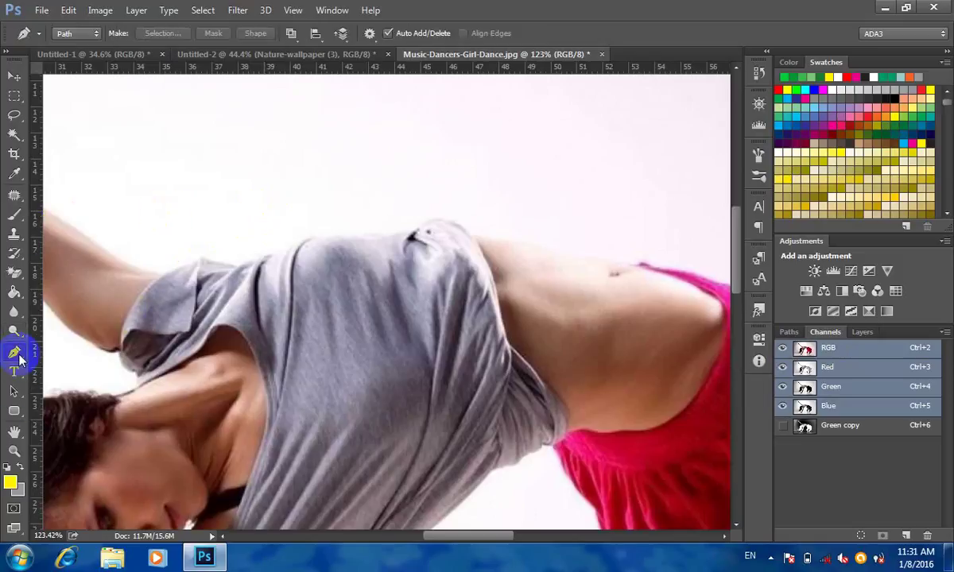
pyautogui.click(136, 266)
pyautogui.moveTo(200, 256); pyautogui.dragTo(303, 243)
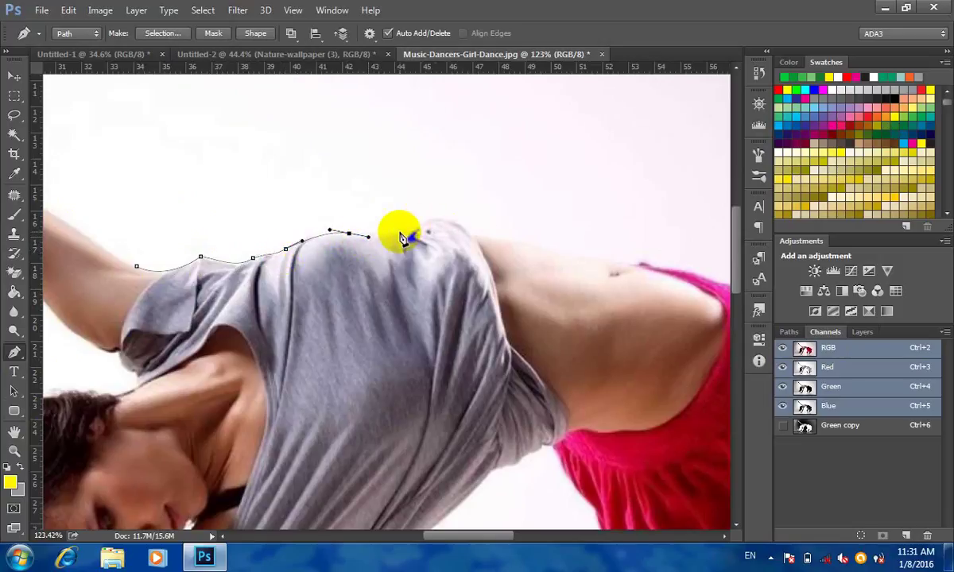
pyautogui.moveTo(409, 231); pyautogui.dragTo(478, 235)
pyautogui.moveTo(567, 249); pyautogui.dragTo(530, 248)
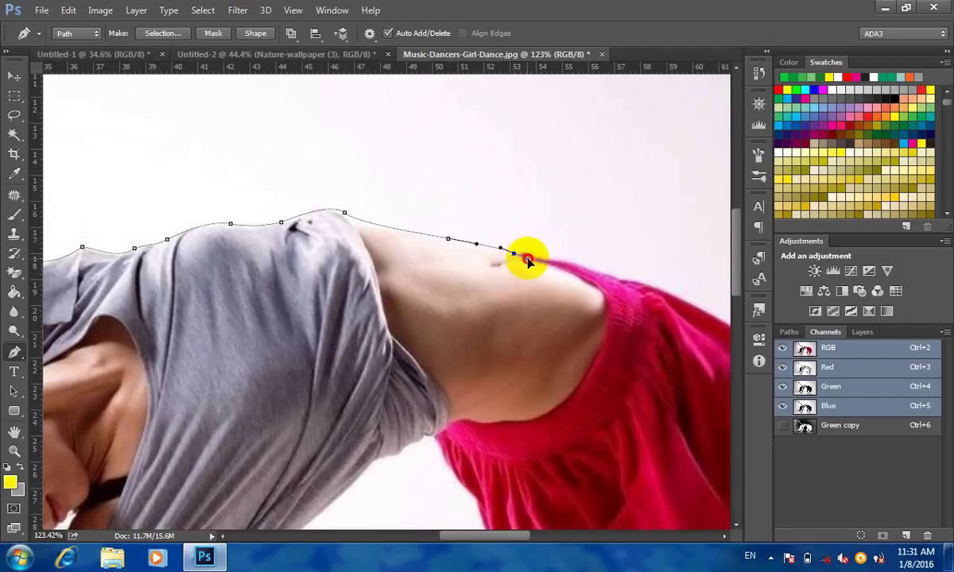
pyautogui.moveTo(528, 259); pyautogui.dragTo(593, 273)
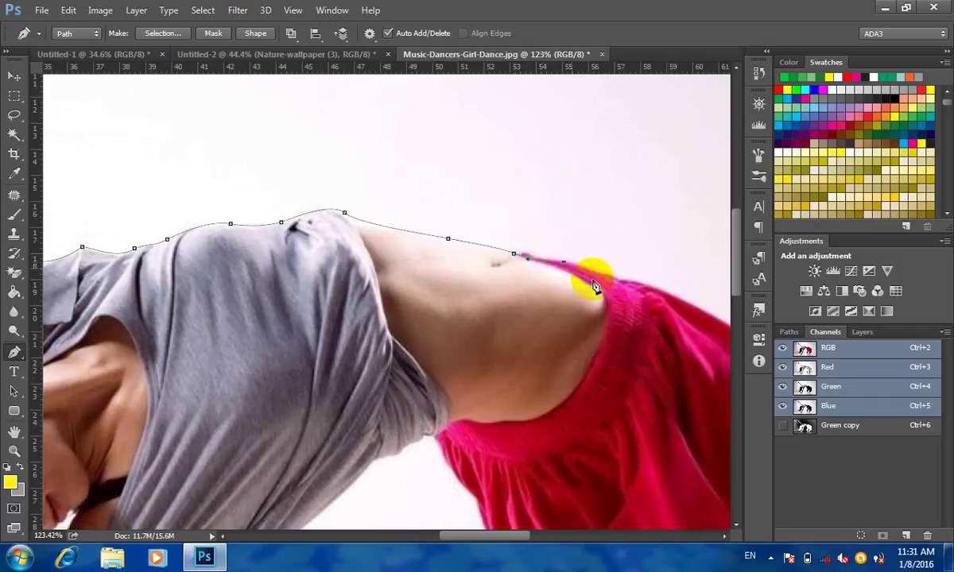
# - Route the torso path back through the body to the neck, follow the sleeve edge around the armpit and close it across the upper arm
pyautogui.moveTo(632, 316); pyautogui.dragTo(631, 322)
pyautogui.moveTo(468, 379); pyautogui.dragTo(430, 391)
pyautogui.moveTo(260, 346); pyautogui.dragTo(447, 330)
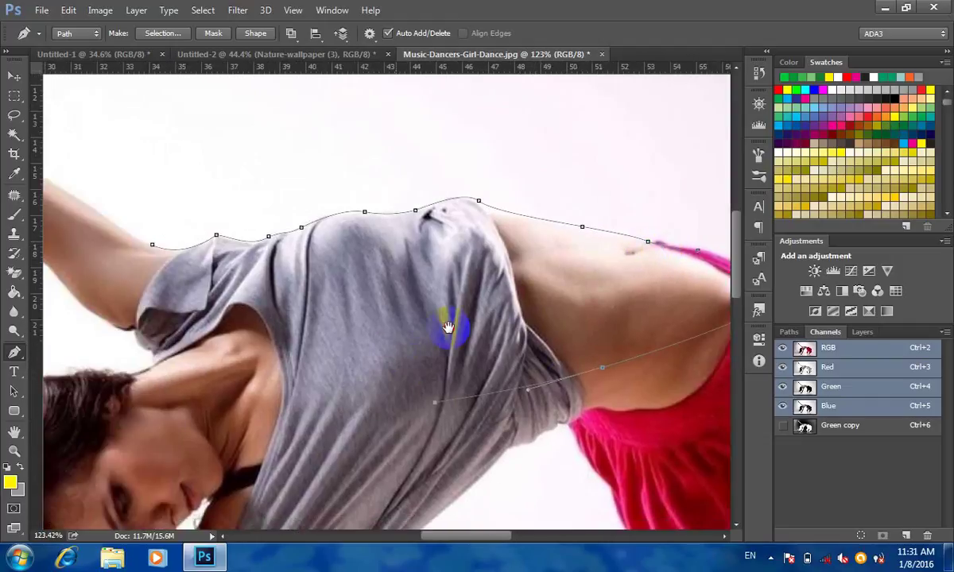
pyautogui.click(285, 373)
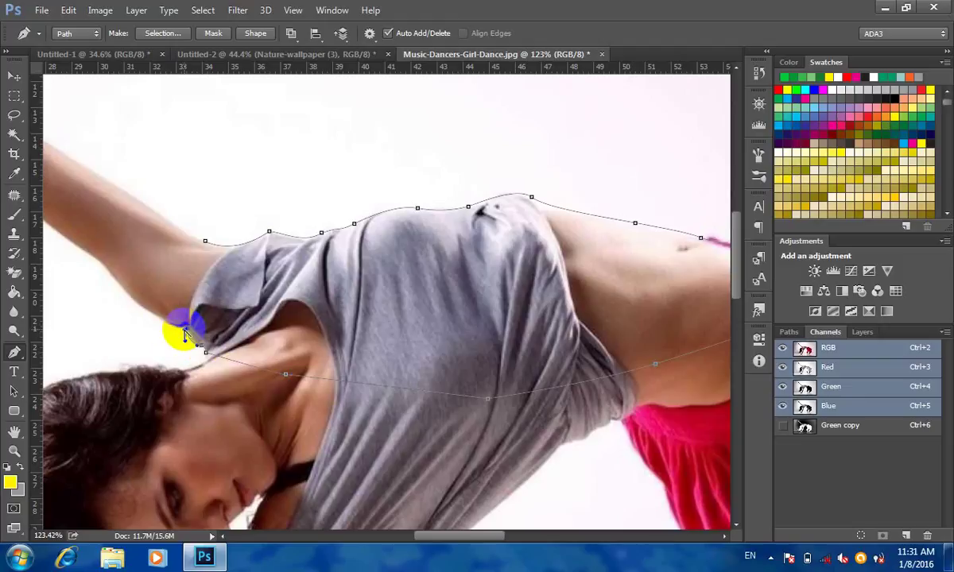
pyautogui.moveTo(185, 333); pyautogui.dragTo(185, 374)
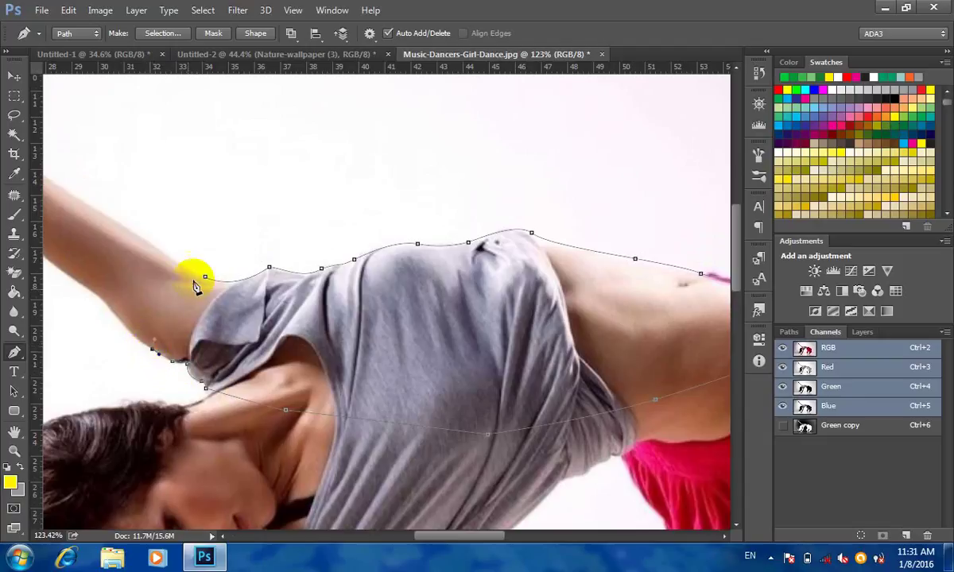
# - Convert the torso path into a new anti-aliased selection with 0 px feather, fill it with white on the Green copy channel and deselect
pyautogui.rightClick(349, 296)
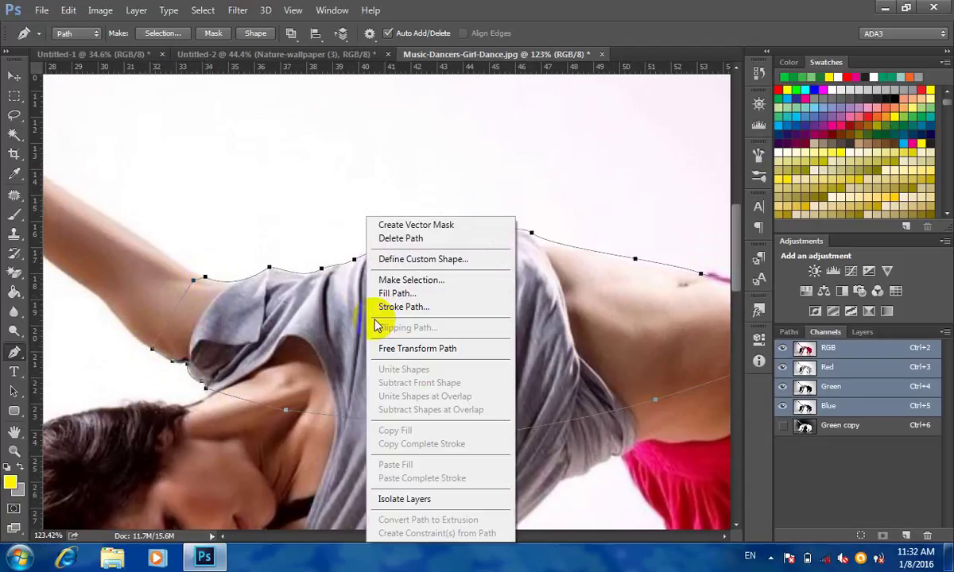
pyautogui.click(844, 427)
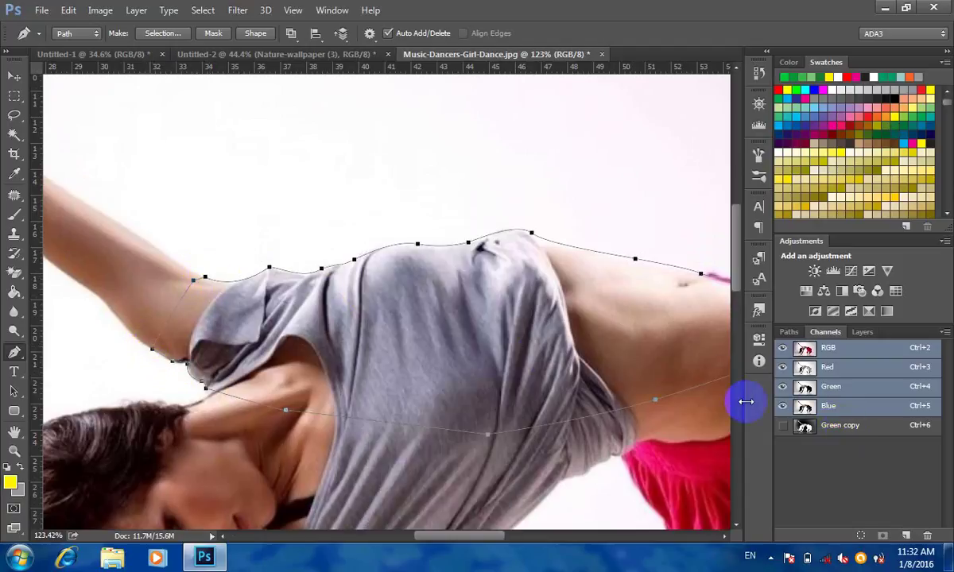
pyautogui.rightClick(502, 338)
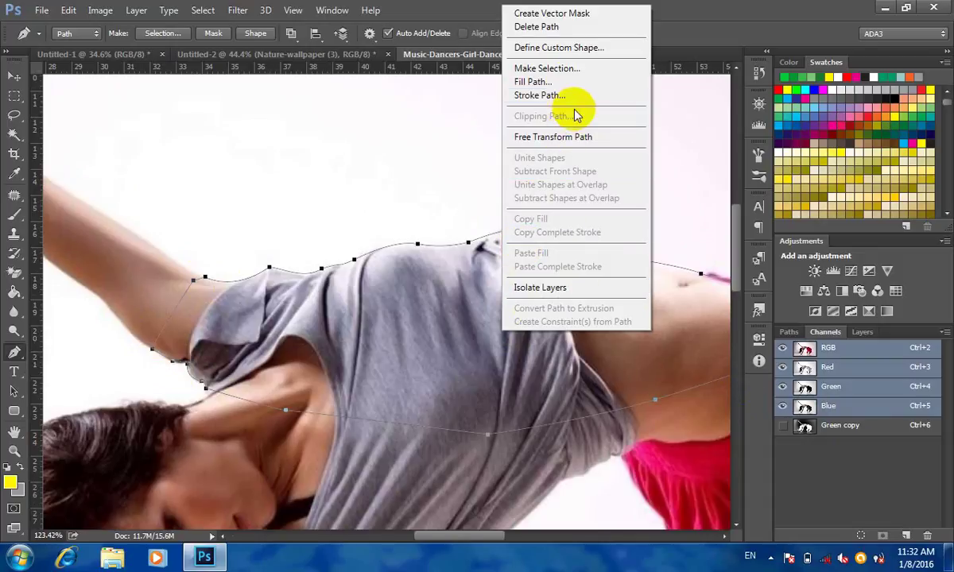
pyautogui.click(569, 74)
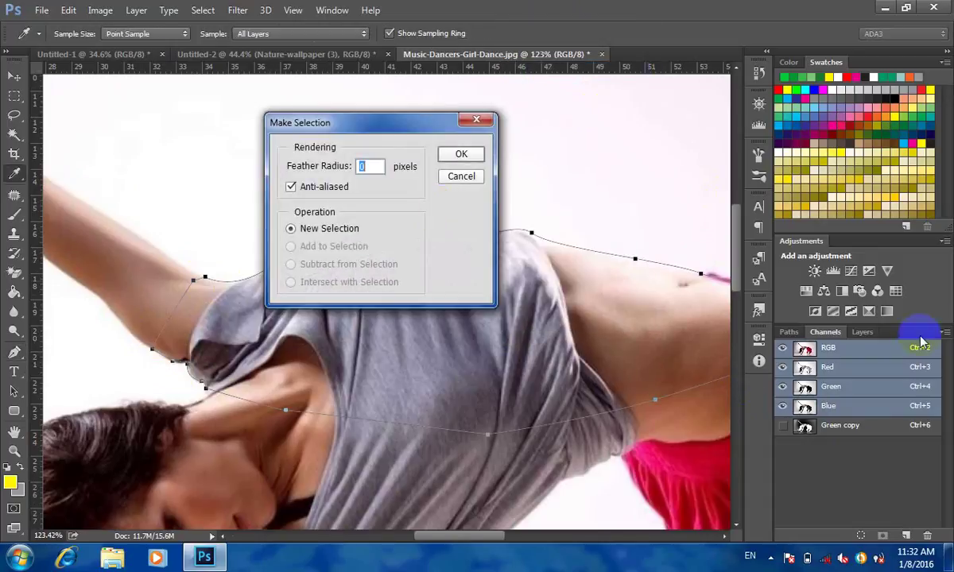
pyautogui.click(455, 154)
pyautogui.click(855, 425)
pyautogui.scroll(-5, 263, 298)
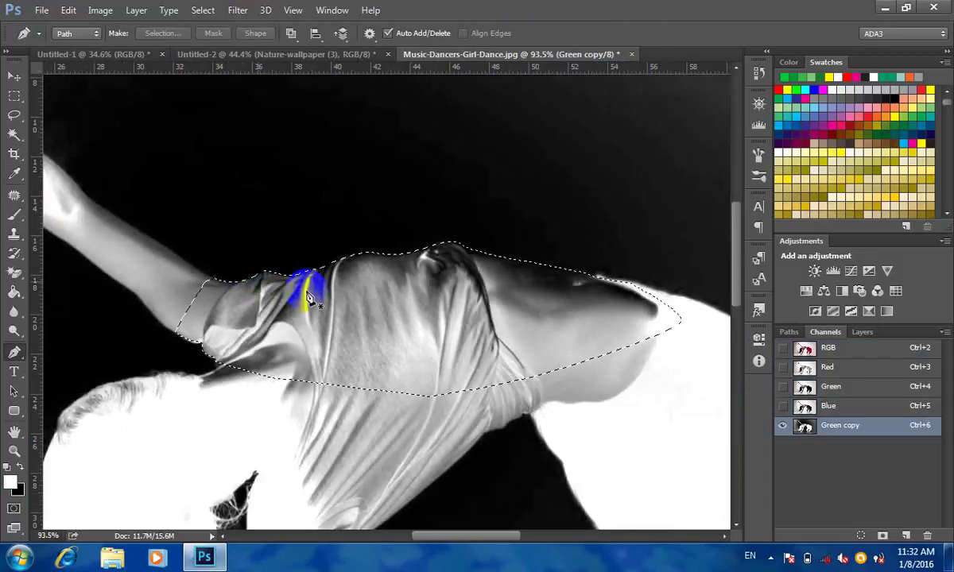
pyautogui.hotkey('alt', 'BackSpace')
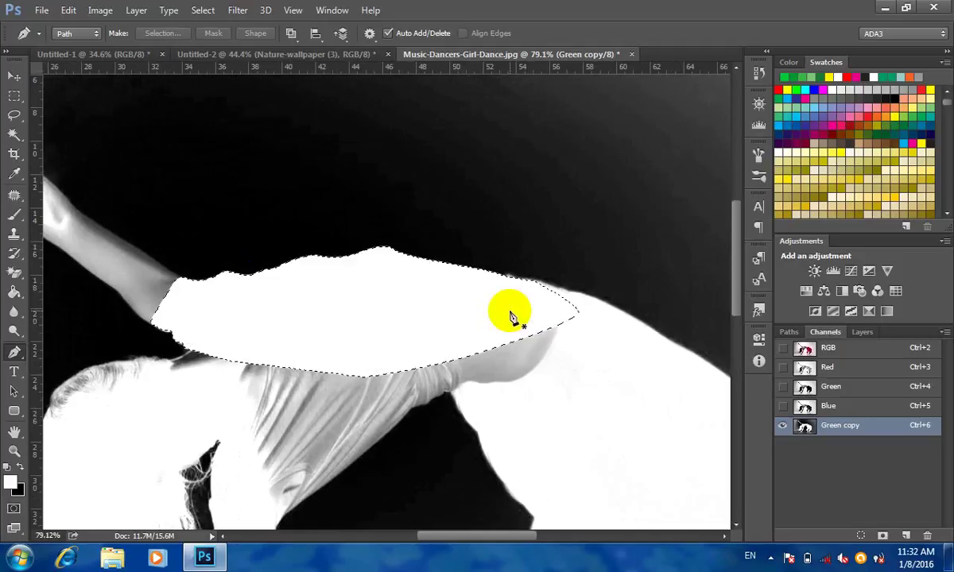
pyautogui.hotkey('ctrl', 'd')
# - Dodge the shirt's lower edge and the adjoining folds towards white, enlarging the brush to 60 px
pyautogui.scroll(5, 345, 336)
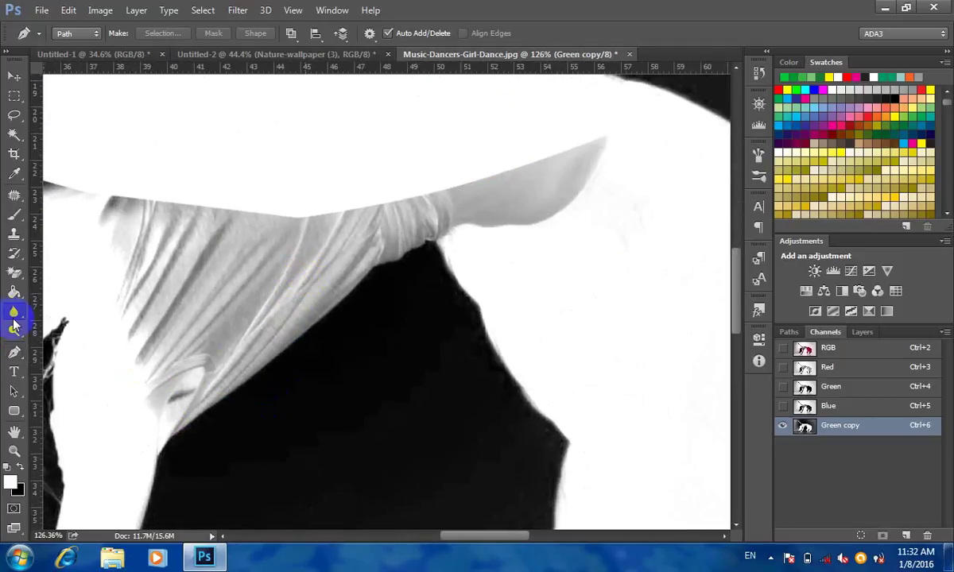
pyautogui.click(13, 316)
pyautogui.press('o')
pyautogui.moveTo(153, 400)
pyautogui.mouseDown()
pyautogui.moveTo(203, 398)
pyautogui.moveTo(183, 423)
pyautogui.moveTo(228, 380)
pyautogui.moveTo(260, 368)
pyautogui.moveTo(337, 292)
pyautogui.moveTo(299, 339)
pyautogui.moveTo(230, 366)
pyautogui.moveTo(367, 273)
pyautogui.moveTo(392, 242)
pyautogui.moveTo(505, 202)
pyautogui.moveTo(419, 242)
pyautogui.moveTo(448, 225)
pyautogui.moveTo(308, 236)
pyautogui.mouseUp()
pyautogui.press(']')
pyautogui.press(']')
pyautogui.press(']')
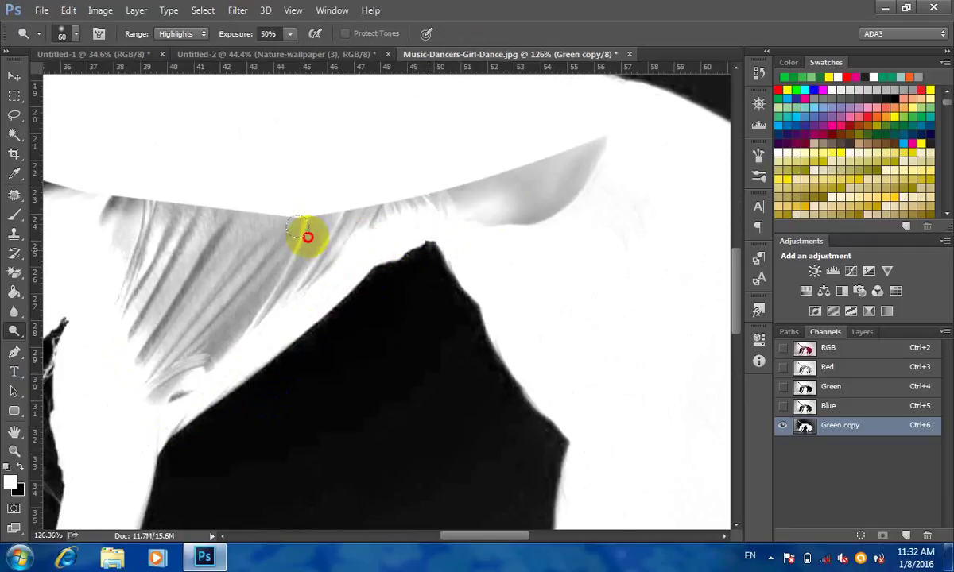
pyautogui.scroll(-2, 422, 225)
pyautogui.moveTo(396, 249)
pyautogui.mouseDown()
pyautogui.moveTo(195, 308)
pyautogui.moveTo(278, 282)
pyautogui.moveTo(85, 262)
pyautogui.mouseUp()
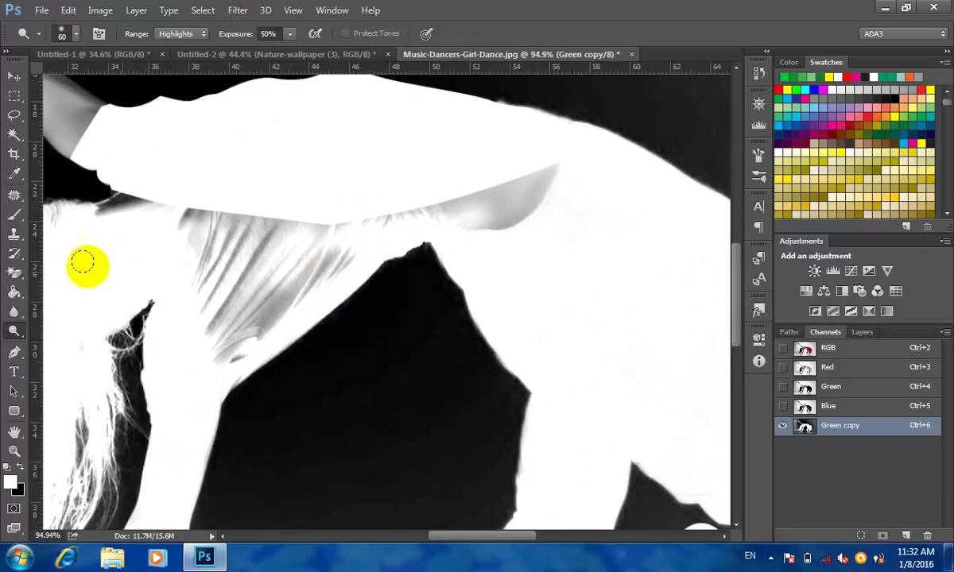
# - Paint the remaining grey shirt and waist areas white with a 60 px brush at 100% opacity, undoing the stray stroke above the torso
pyautogui.click(12, 220)
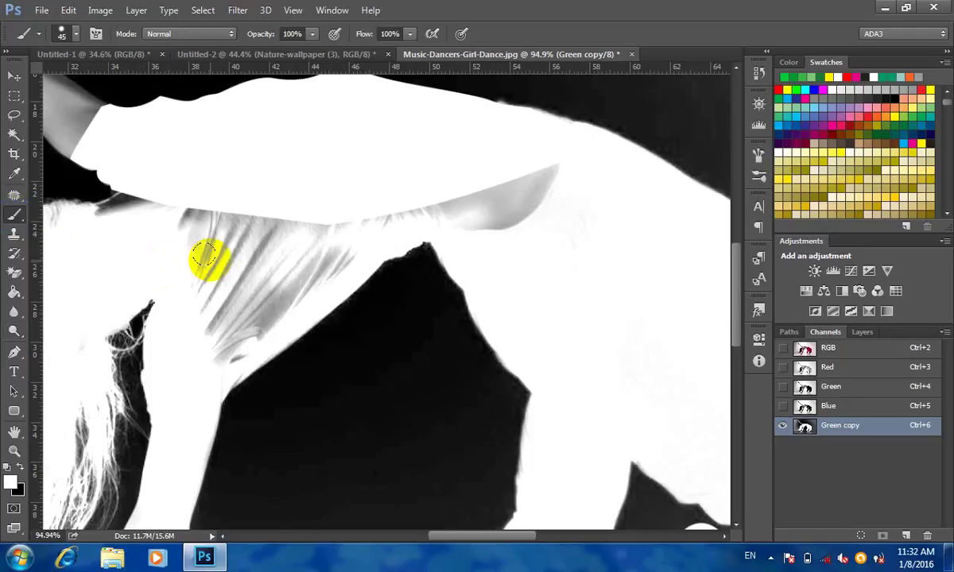
pyautogui.press(']')
pyautogui.press(']')
pyautogui.moveTo(203, 256)
pyautogui.mouseDown()
pyautogui.moveTo(207, 267)
pyautogui.moveTo(175, 198)
pyautogui.moveTo(123, 213)
pyautogui.moveTo(177, 194)
pyautogui.moveTo(364, 181)
pyautogui.moveTo(364, 222)
pyautogui.moveTo(548, 196)
pyautogui.moveTo(538, 162)
pyautogui.moveTo(389, 215)
pyautogui.moveTo(242, 318)
pyautogui.moveTo(242, 291)
pyautogui.moveTo(222, 366)
pyautogui.moveTo(241, 335)
pyautogui.mouseUp()
pyautogui.scroll(-3, 246, 337)
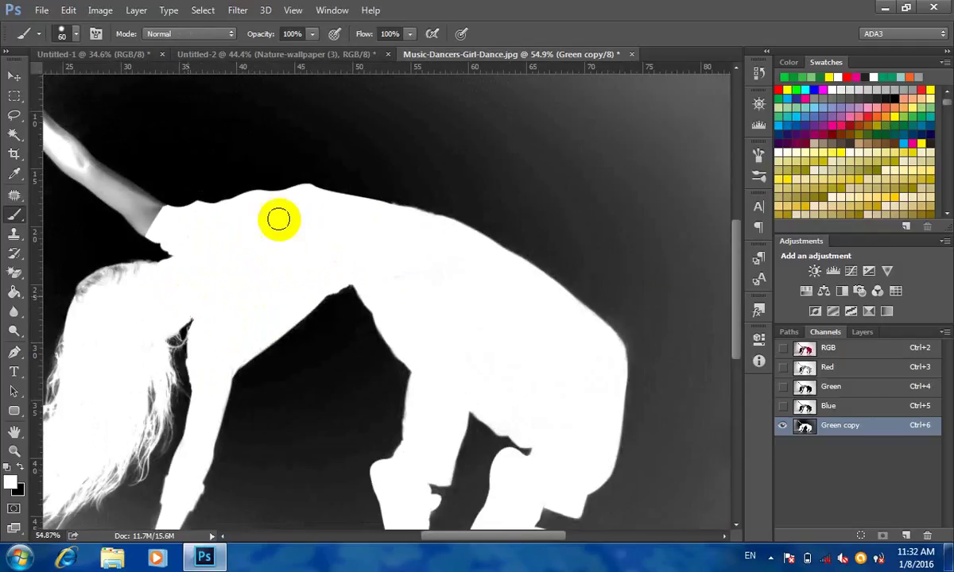
pyautogui.moveTo(278, 219); pyautogui.dragTo(441, 39)
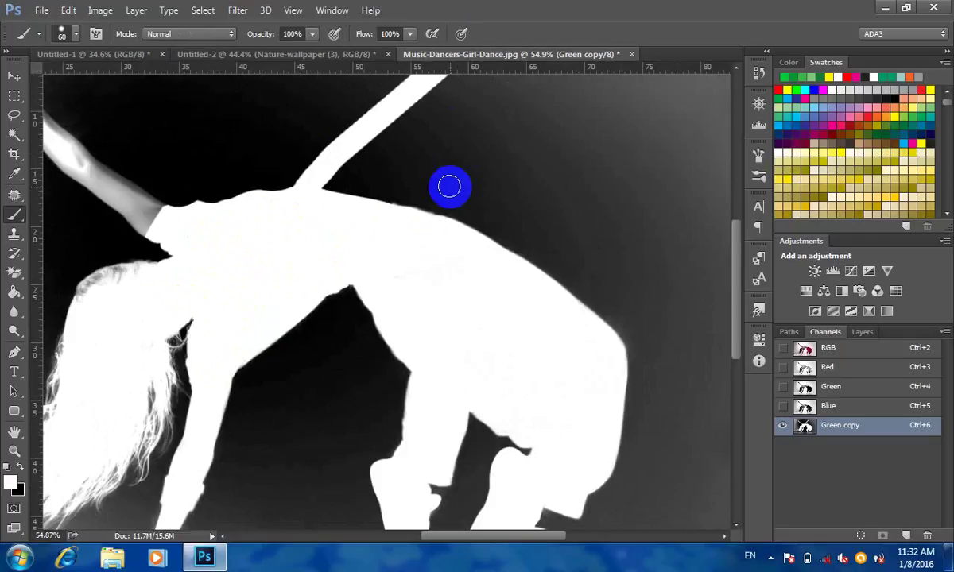
pyautogui.hotkey('ctrl', 'z')
# - Dodge the grey hair along the crown and back of the head to white with the 60 px brush
pyautogui.moveTo(273, 283); pyautogui.dragTo(373, 253)
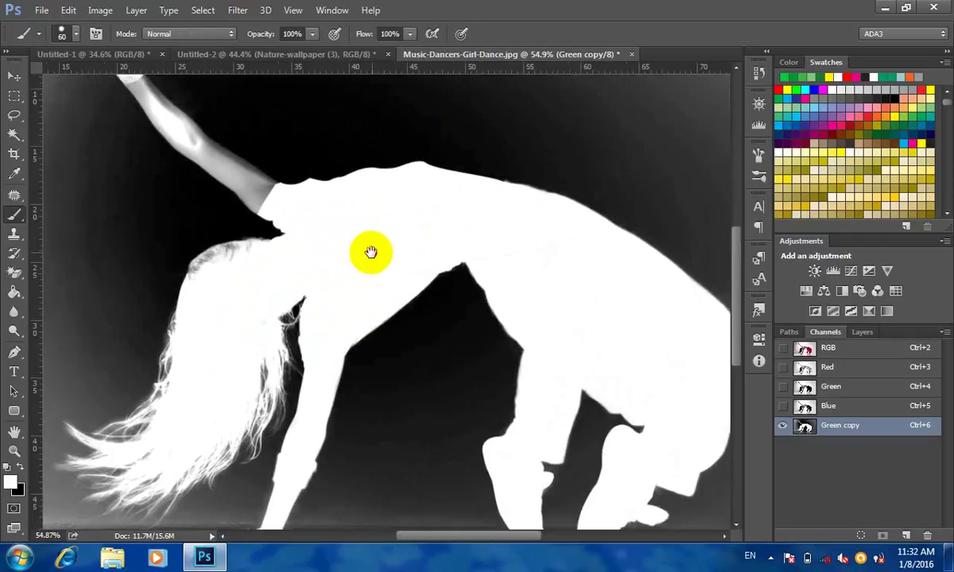
pyautogui.scroll(5, 189, 277)
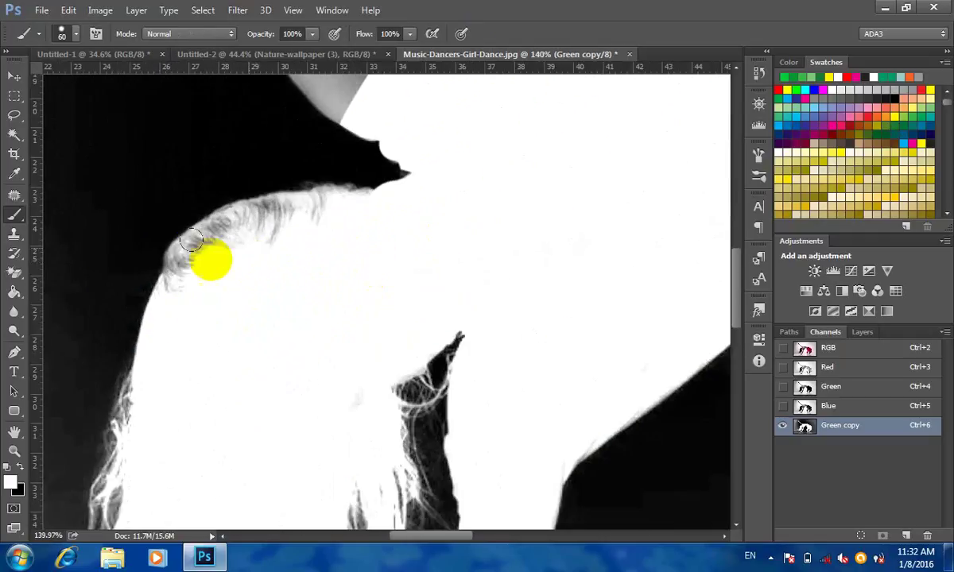
pyautogui.click(14, 331)
pyautogui.moveTo(262, 229)
pyautogui.mouseDown()
pyautogui.moveTo(277, 241)
pyautogui.moveTo(220, 255)
pyautogui.moveTo(298, 202)
pyautogui.moveTo(271, 200)
pyautogui.moveTo(176, 254)
pyautogui.moveTo(330, 194)
pyautogui.moveTo(157, 277)
pyautogui.moveTo(197, 284)
pyautogui.mouseUp()
pyautogui.scroll(-3, 330, 262)
pyautogui.scroll(-3, 330, 262)
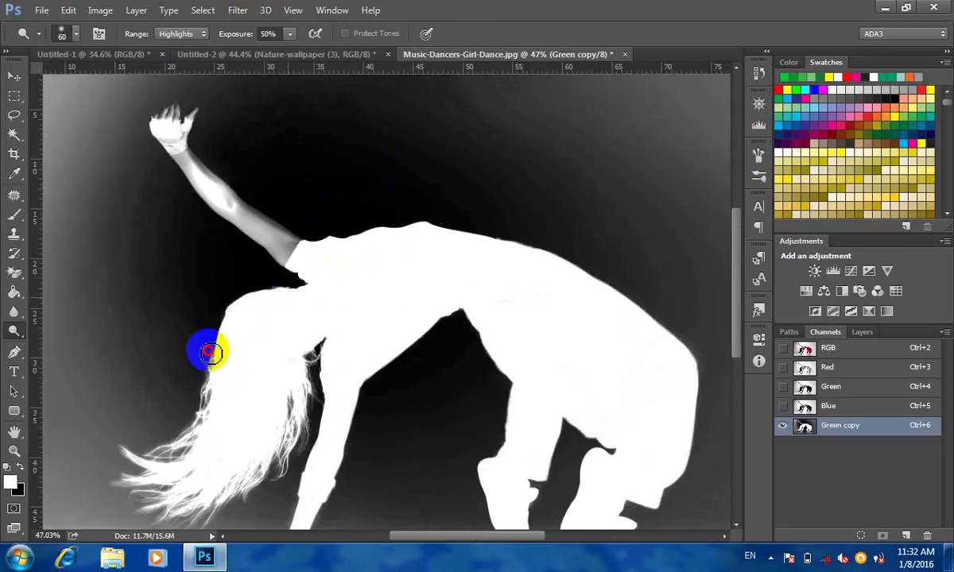
# - Burn the grey background and floor around the dancer to black with a 300 px brush, Shadows range and 50% exposure
pyautogui.scroll(-3, 341, 353)
pyautogui.scroll(3, 348, 327)
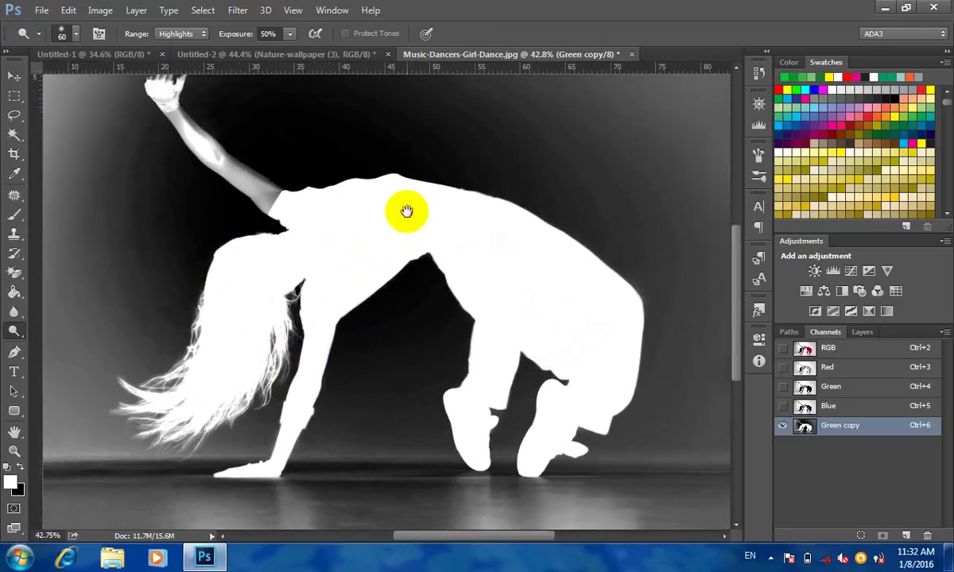
pyautogui.scroll(-2, 456, 264)
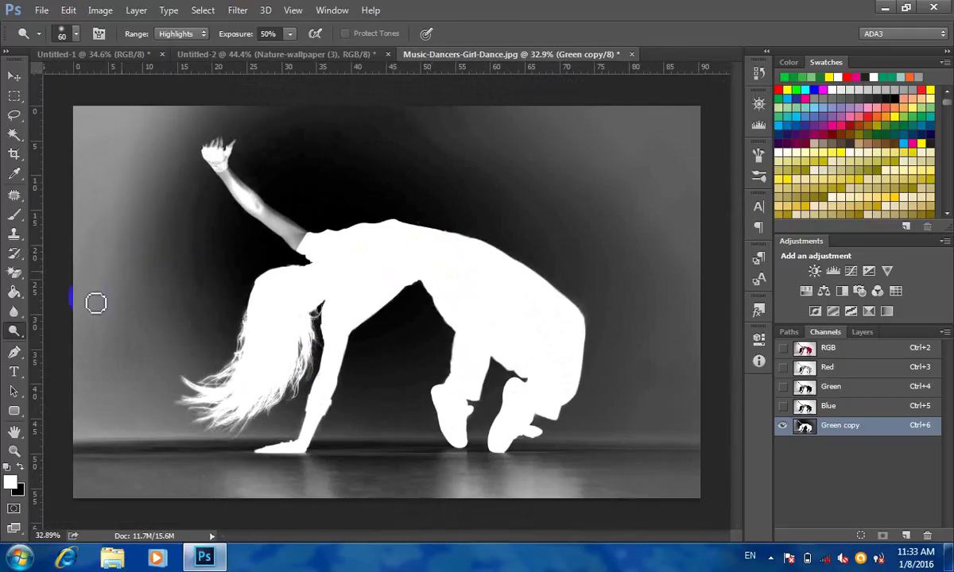
pyautogui.rightClick(16, 333)
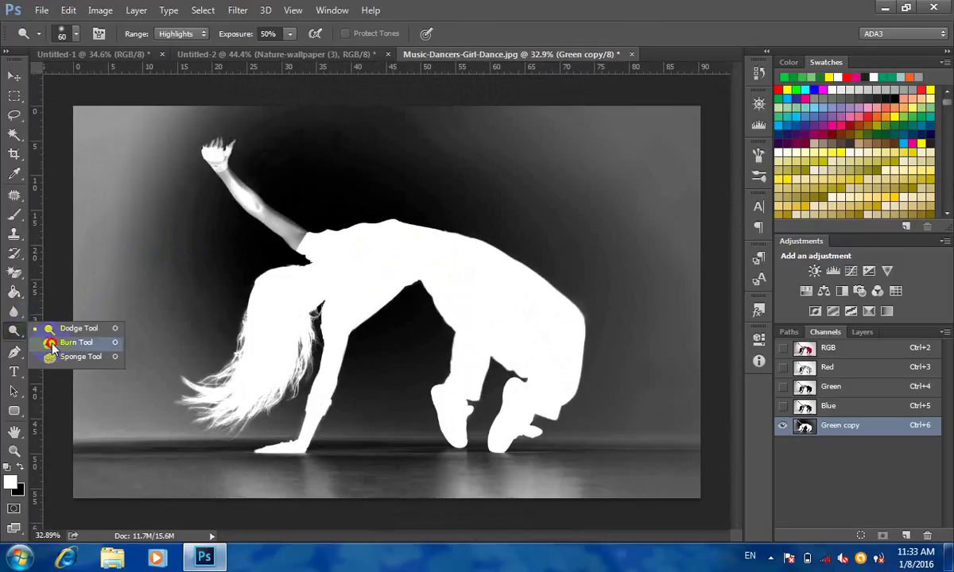
pyautogui.click(53, 345)
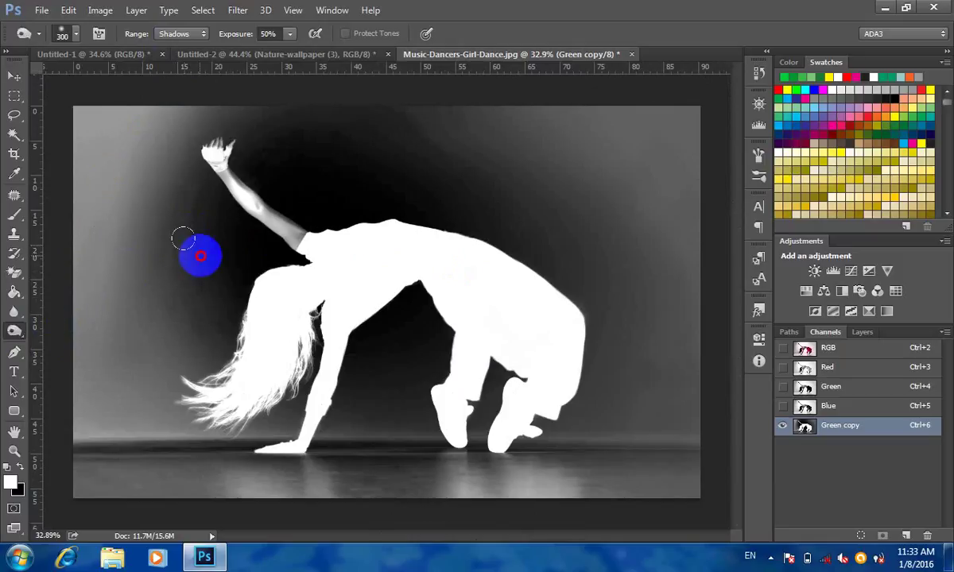
pyautogui.moveTo(200, 255)
pyautogui.mouseDown()
pyautogui.moveTo(150, 170)
pyautogui.moveTo(208, 191)
pyautogui.moveTo(170, 153)
pyautogui.moveTo(4, 171)
pyautogui.moveTo(103, 96)
pyautogui.moveTo(88, 119)
pyautogui.moveTo(143, 170)
pyautogui.moveTo(93, 240)
pyautogui.moveTo(132, 358)
pyautogui.moveTo(205, 294)
pyautogui.moveTo(222, 361)
pyautogui.moveTo(65, 357)
pyautogui.moveTo(56, 426)
pyautogui.moveTo(181, 384)
pyautogui.moveTo(106, 461)
pyautogui.moveTo(3, 461)
pyautogui.moveTo(159, 401)
pyautogui.moveTo(278, 389)
pyautogui.moveTo(231, 390)
pyautogui.moveTo(85, 477)
pyautogui.moveTo(192, 490)
pyautogui.moveTo(494, 448)
pyautogui.moveTo(666, 454)
pyautogui.moveTo(513, 497)
pyautogui.moveTo(592, 468)
pyautogui.moveTo(581, 477)
pyautogui.moveTo(539, 464)
pyautogui.moveTo(751, 444)
pyautogui.moveTo(686, 451)
pyautogui.moveTo(666, 417)
pyautogui.moveTo(652, 67)
pyautogui.moveTo(694, 121)
pyautogui.moveTo(383, 128)
pyautogui.moveTo(556, 123)
pyautogui.mouseUp()
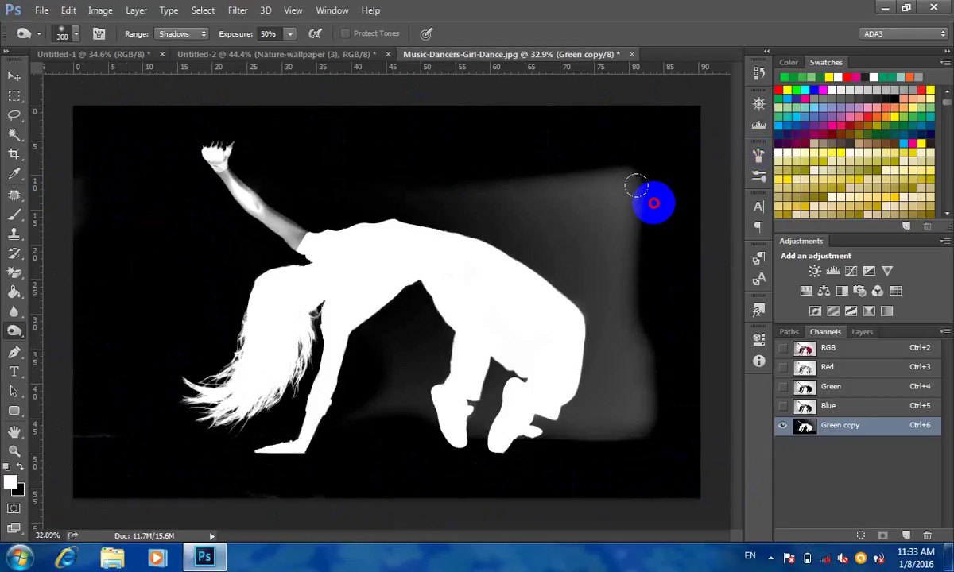
pyautogui.moveTo(636, 187)
pyautogui.mouseDown()
pyautogui.moveTo(471, 169)
pyautogui.moveTo(552, 202)
pyautogui.moveTo(422, 213)
pyautogui.moveTo(632, 329)
pyautogui.moveTo(586, 296)
pyautogui.moveTo(593, 380)
pyautogui.moveTo(603, 338)
pyautogui.moveTo(519, 397)
pyautogui.moveTo(627, 370)
pyautogui.moveTo(645, 388)
pyautogui.moveTo(437, 370)
pyautogui.moveTo(531, 361)
pyautogui.moveTo(671, 412)
pyautogui.moveTo(359, 349)
pyautogui.moveTo(474, 260)
pyautogui.moveTo(426, 421)
pyautogui.mouseUp()
# - Burn the remaining grey background behind and beneath the dancer to black with the 300 px brush, Shadows range, 50% exposure
pyautogui.moveTo(273, 414)
pyautogui.mouseDown()
pyautogui.moveTo(279, 427)
pyautogui.moveTo(288, 323)
pyautogui.moveTo(478, 271)
pyautogui.mouseUp()
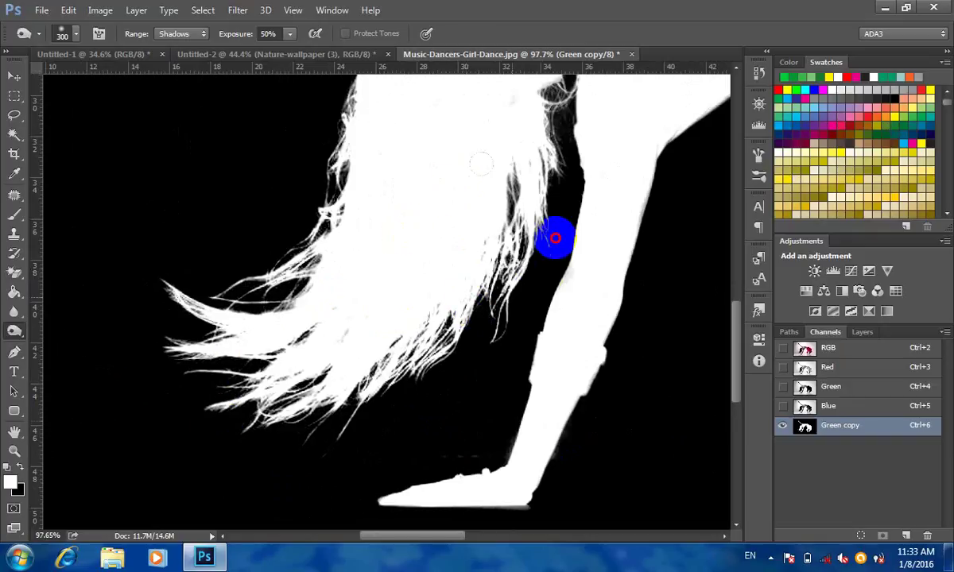
pyautogui.scroll(-3, 432, 371)
pyautogui.scroll(-3, 486, 343)
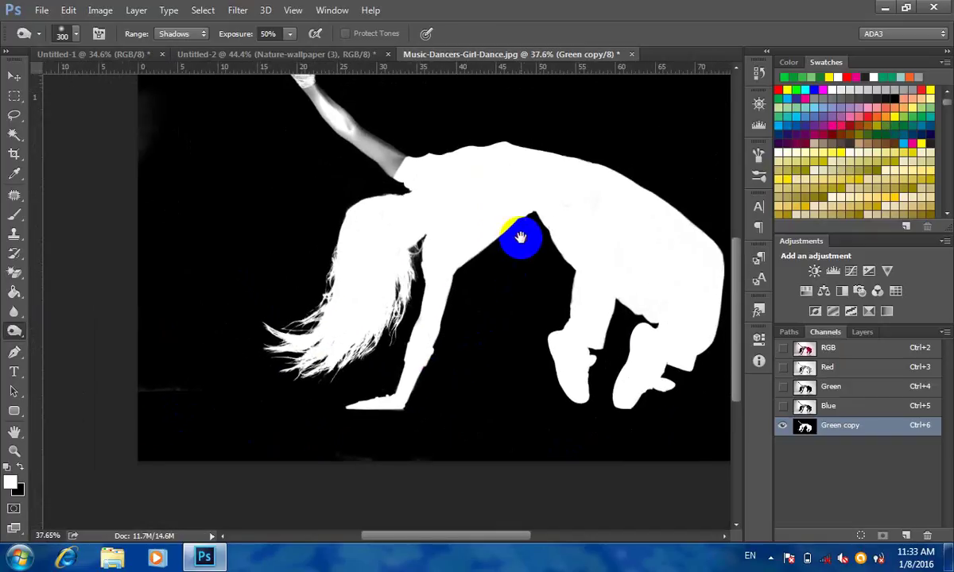
# - Burn the gap between the hair and the supporting arm darker with a brush reduced to about 45 px, and return to the RGB composite
pyautogui.scroll(5, 520, 237)
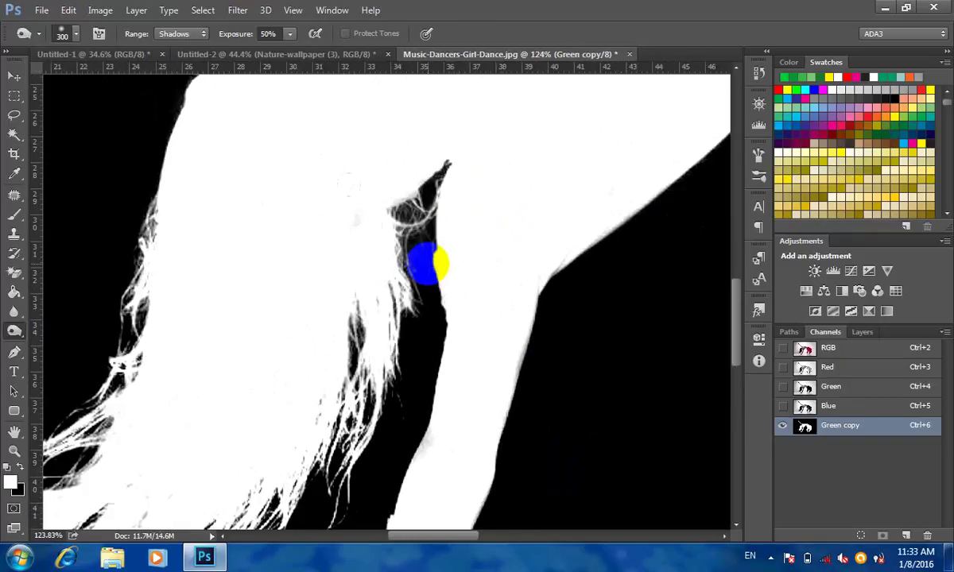
pyautogui.press('[')
pyautogui.press('[')
pyautogui.press('[')
pyautogui.press('[')
pyautogui.press('[')
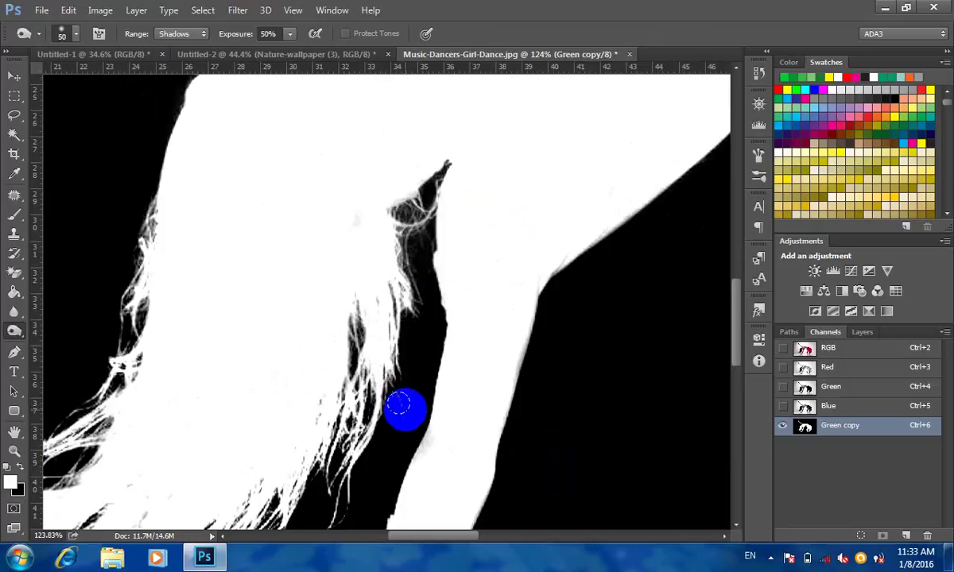
pyautogui.moveTo(417, 336)
pyautogui.mouseDown()
pyautogui.moveTo(395, 226)
pyautogui.moveTo(437, 166)
pyautogui.moveTo(291, 304)
pyautogui.mouseUp()
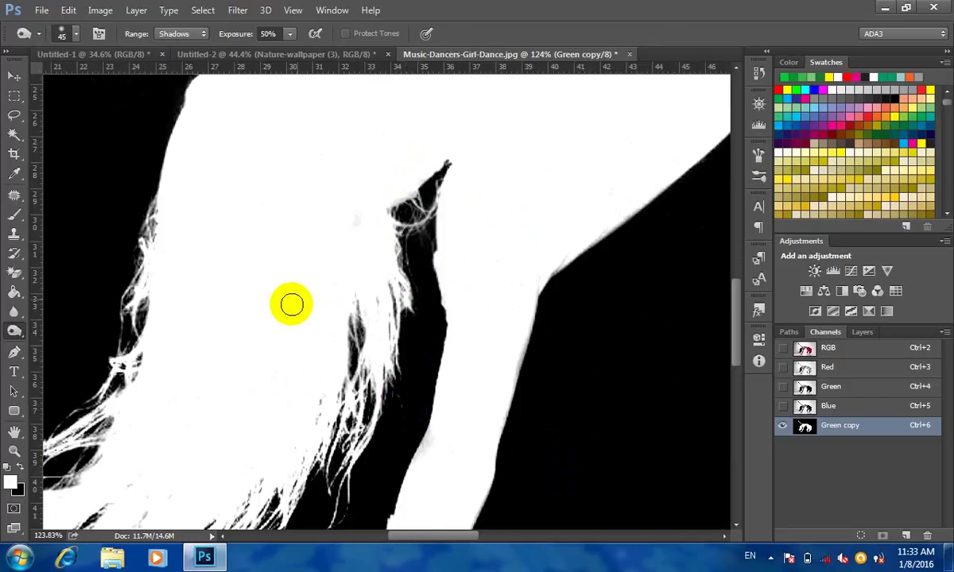
pyautogui.scroll(-5, 291, 304)
pyautogui.moveTo(595, 253); pyautogui.dragTo(450, 240)
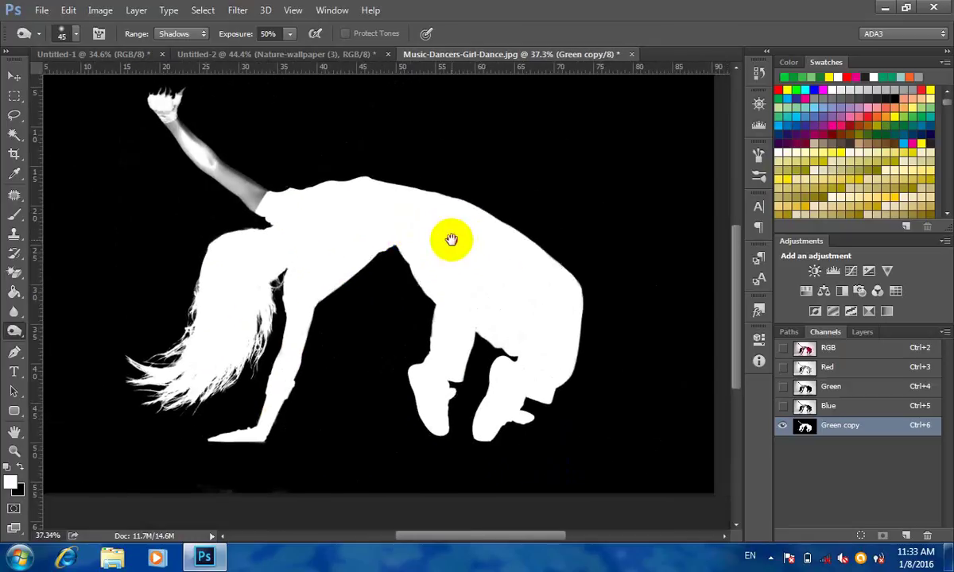
pyautogui.click(831, 350)
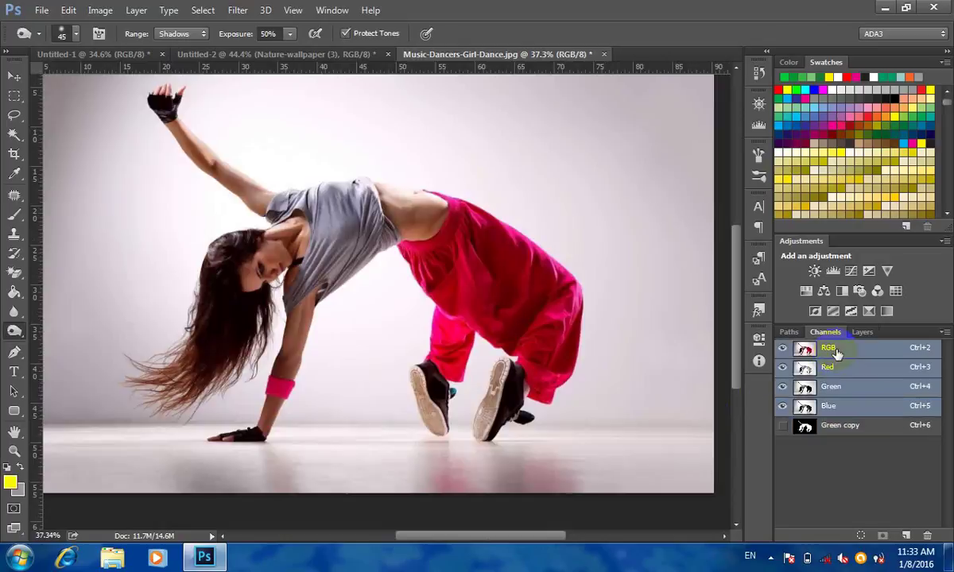
# - Load the Green copy channel as a new selection through Load Selection, and deselect it
pyautogui.click(204, 9)
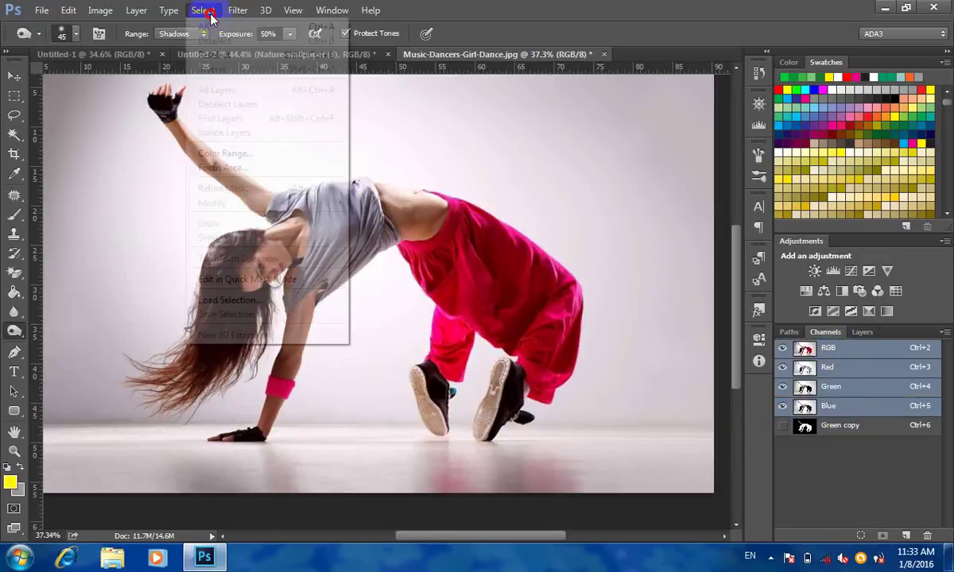
pyautogui.click(239, 299)
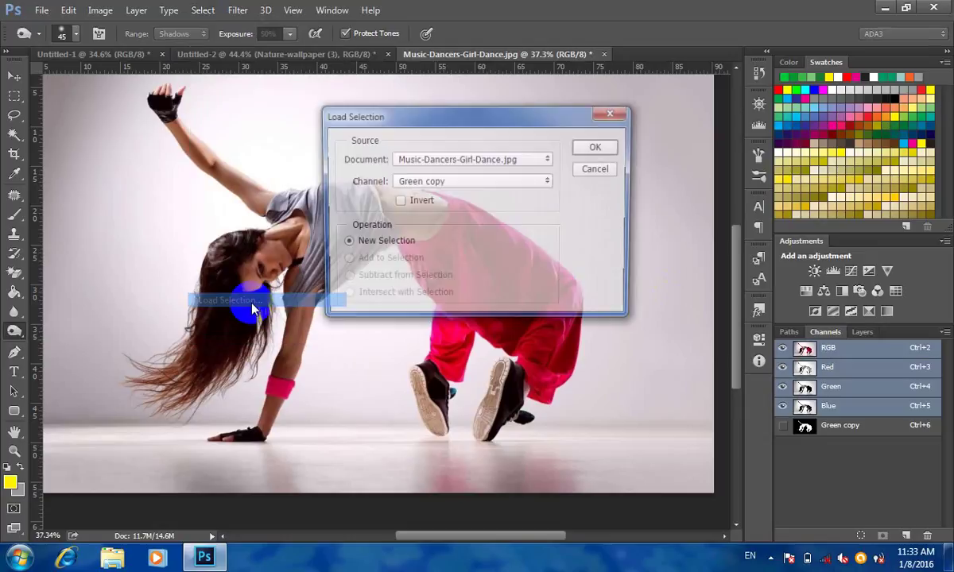
pyautogui.click(454, 182)
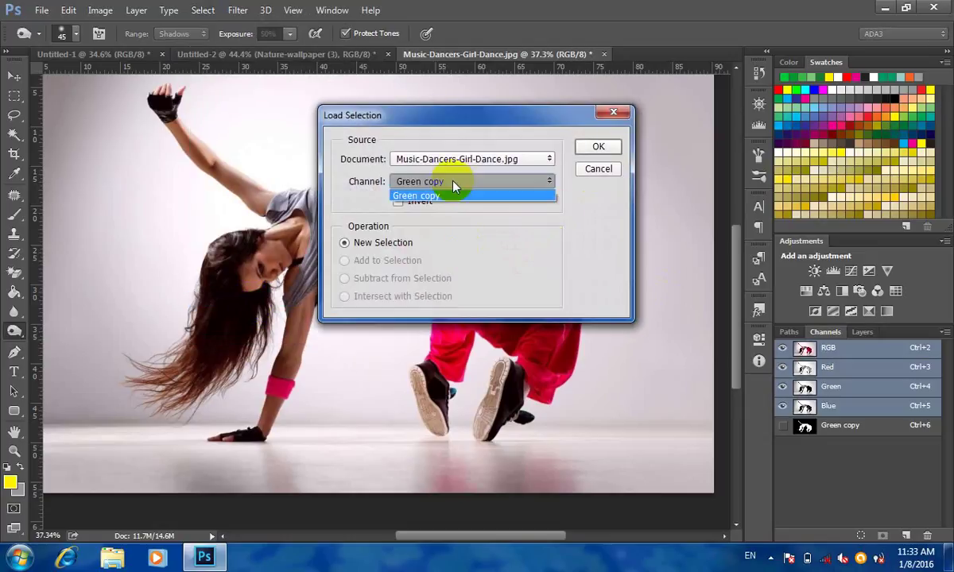
pyautogui.click(454, 184)
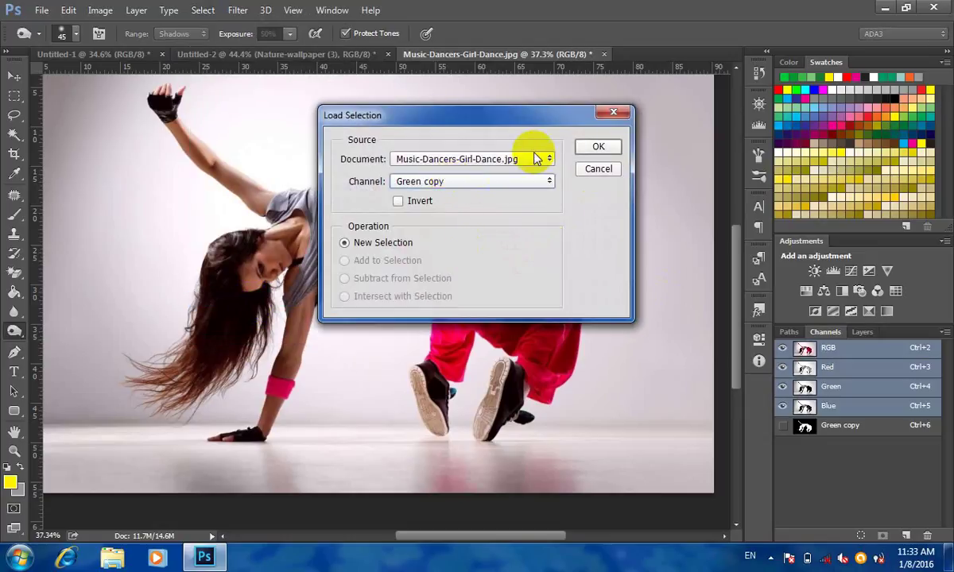
pyautogui.click(596, 146)
pyautogui.moveTo(315, 234)
pyautogui.mouseDown()
pyautogui.moveTo(254, 181)
pyautogui.moveTo(208, 163)
pyautogui.moveTo(194, 137)
pyautogui.moveTo(241, 181)
pyautogui.mouseUp()
pyautogui.hotkey('ctrl', 'd')
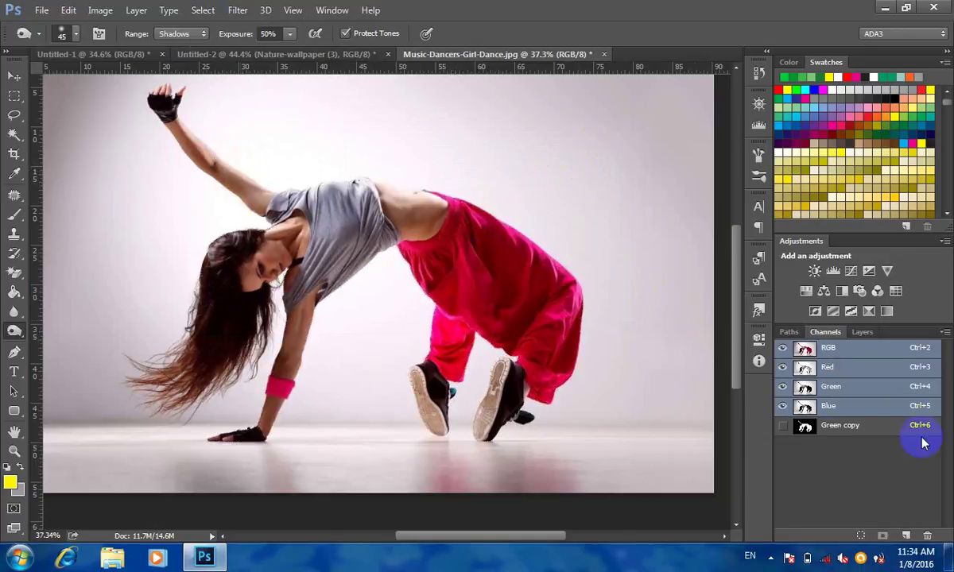
# - Load the Green copy channel as a selection and add a layer mask from it to the dancer photo's background layer
pyautogui.keyDown('ctrl'); pyautogui.click(804, 429); pyautogui.keyUp('ctrl')
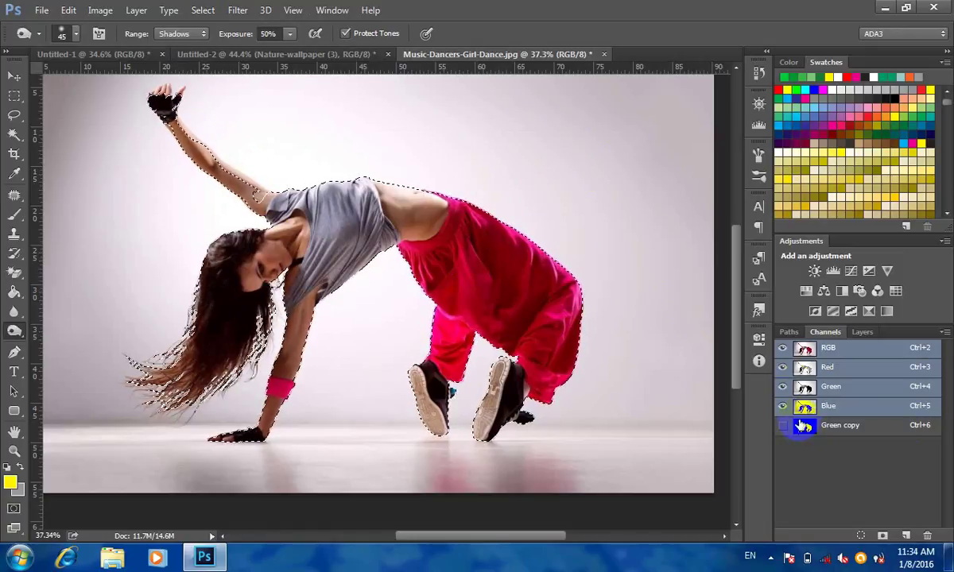
pyautogui.click(859, 332)
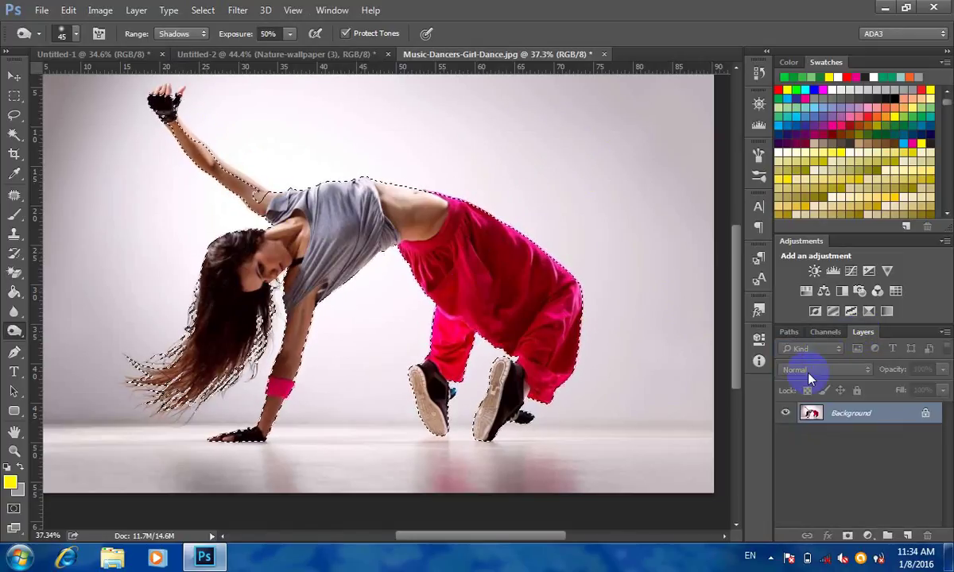
pyautogui.moveTo(863, 332); pyautogui.dragTo(492, 110)
pyautogui.click(551, 423)
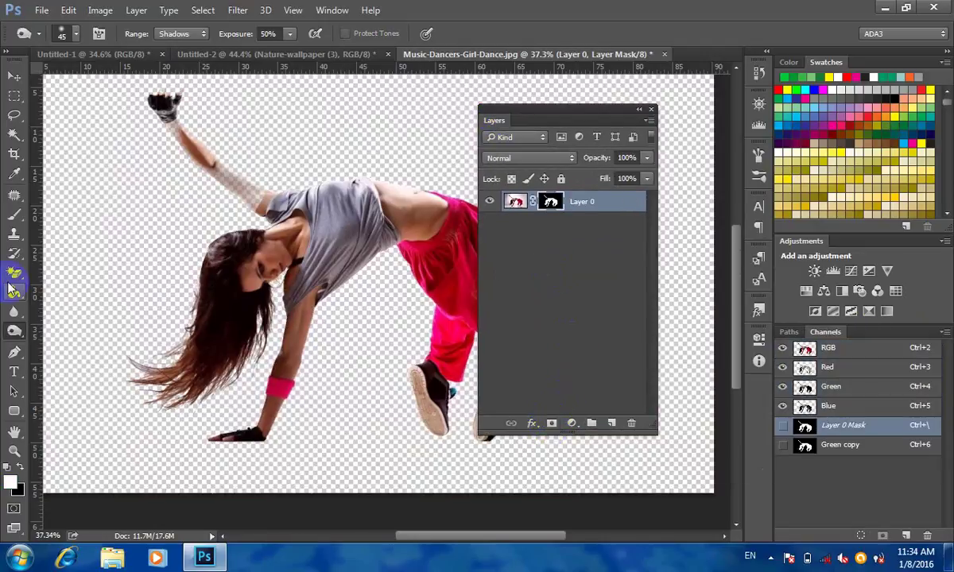
# - Examine the masked dancer's cut-out edges and the semi-transparent area of the raised arm
pyautogui.hotkey('ctrl', '-')
pyautogui.click(280, 302)
pyautogui.moveTo(280, 302); pyautogui.dragTo(155, 181)
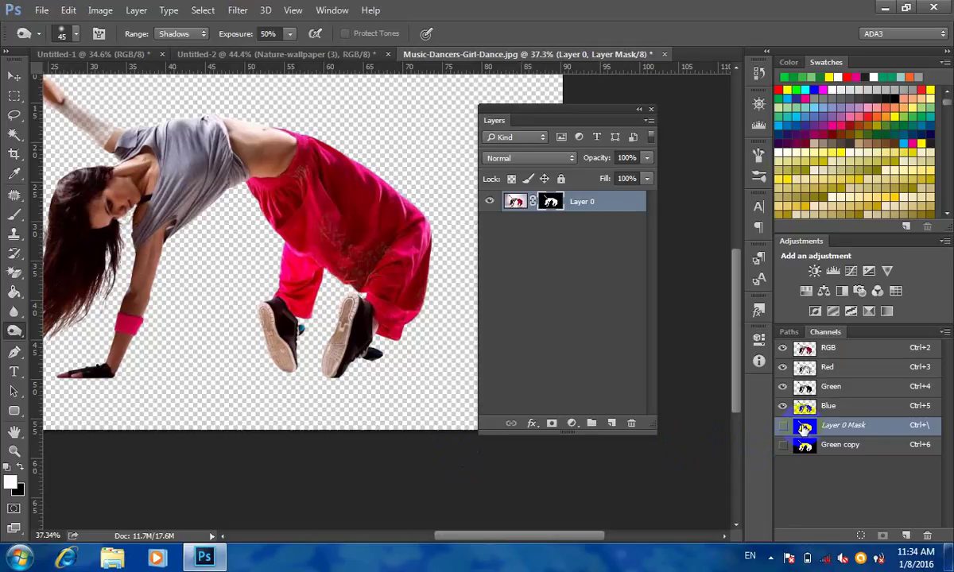
pyautogui.scroll(-2, 274, 340)
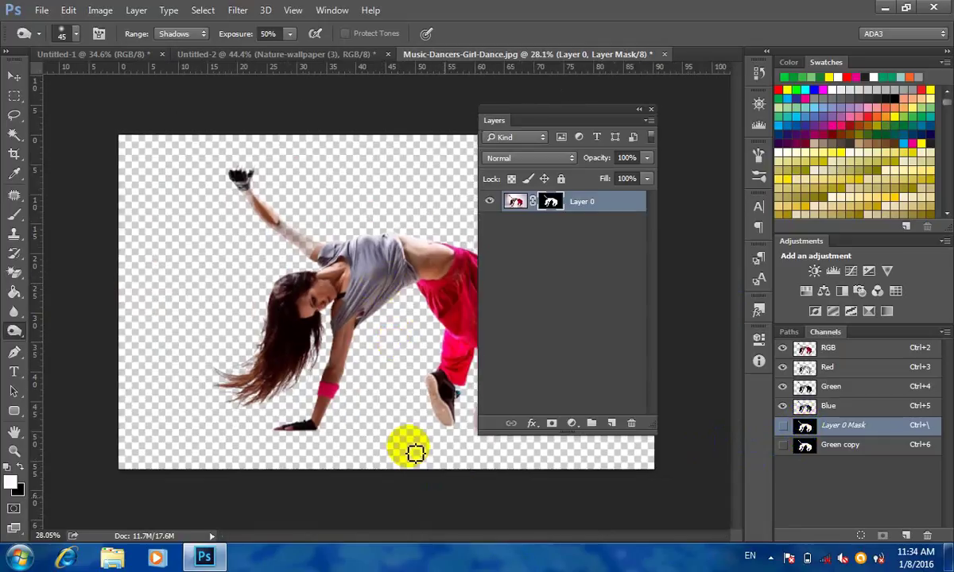
pyautogui.moveTo(408, 447); pyautogui.dragTo(371, 303)
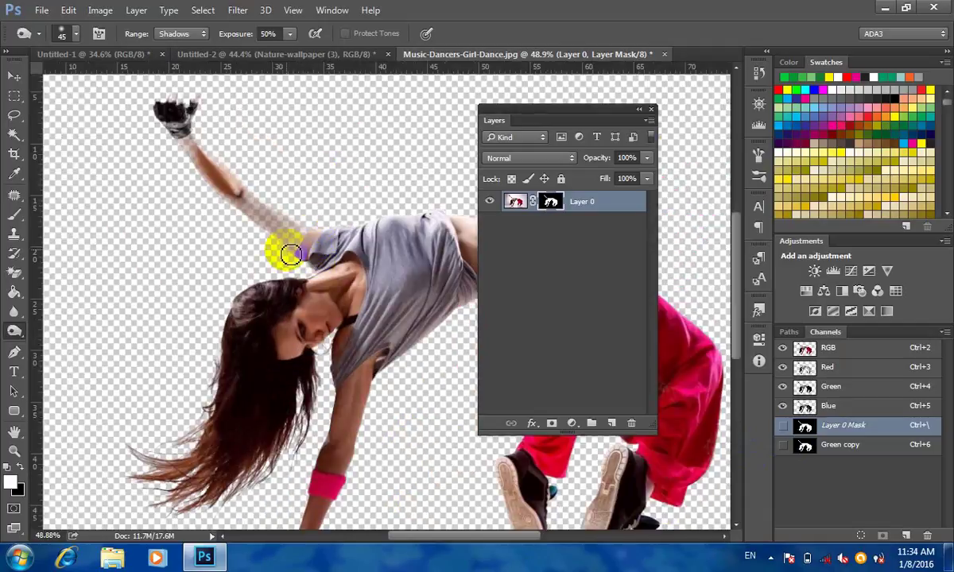
pyautogui.scroll(3, 284, 248)
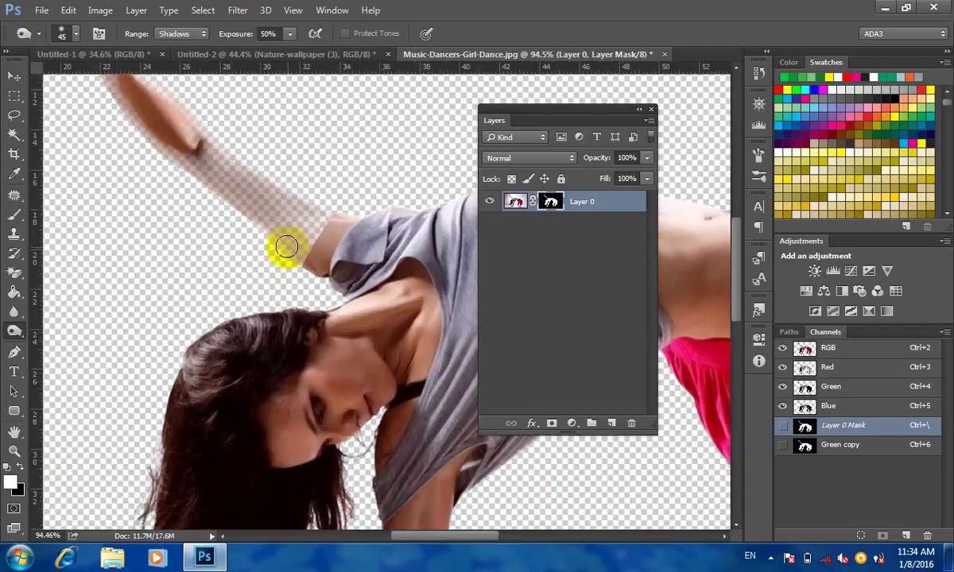
pyautogui.scroll(-5, 318, 201)
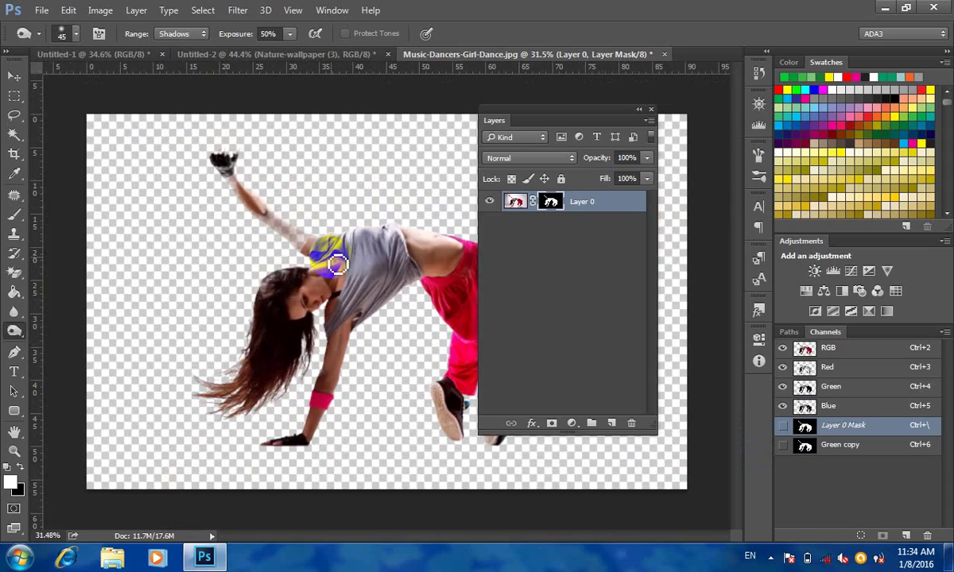